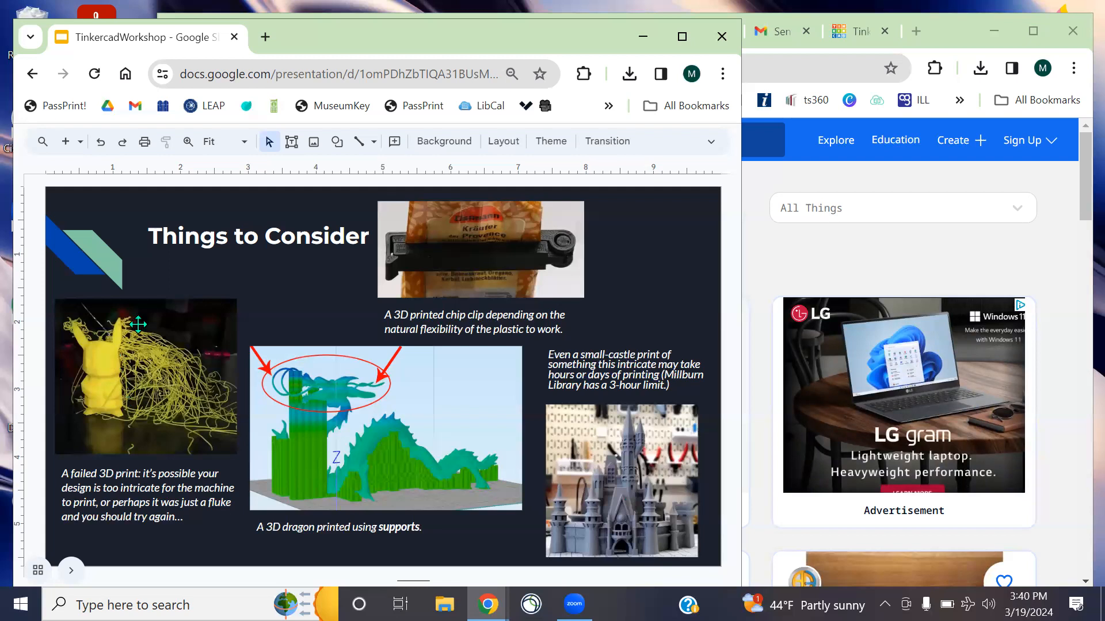
Look through the workshop slides on CAD, 3D printing, printed examples, How it Works and the One-Hand Page Holder project
{"action": "key", "text": "Down"}
{"action": "key", "text": "Down"}
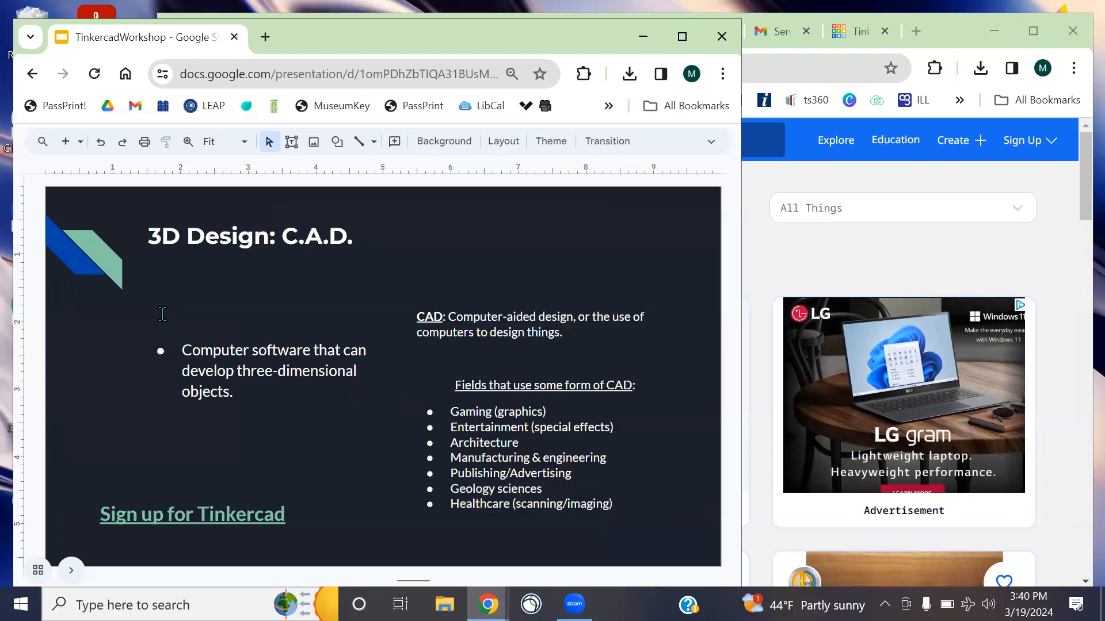
{"action": "key", "text": "Down"}
{"action": "key", "text": "Down"}
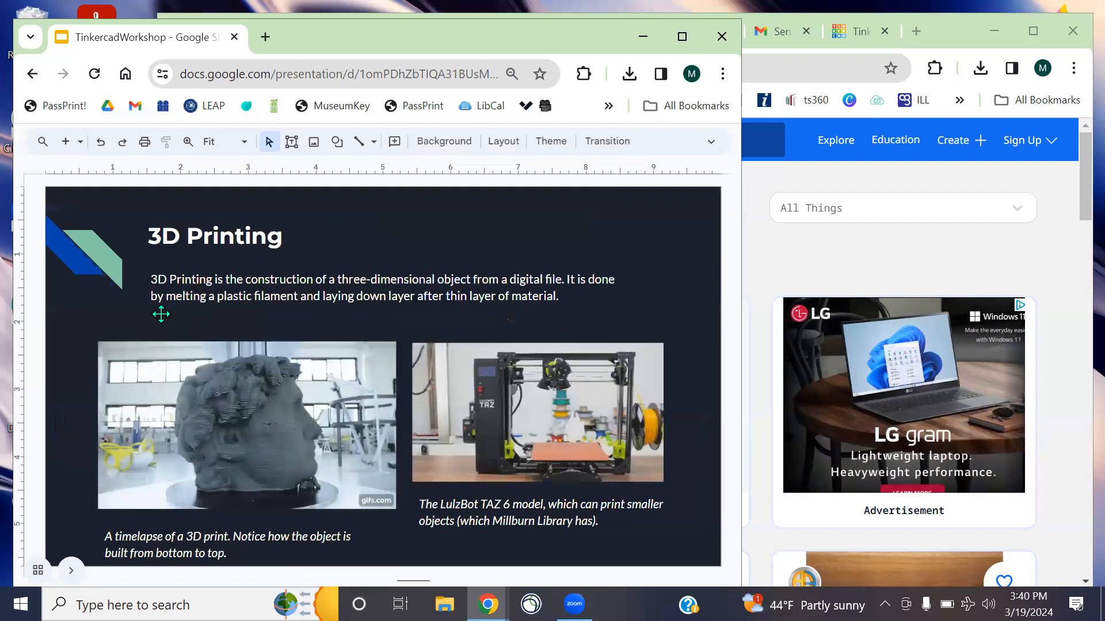
{"action": "key", "text": "Up"}
{"action": "key", "text": "Up"}
{"action": "key", "text": "Up"}
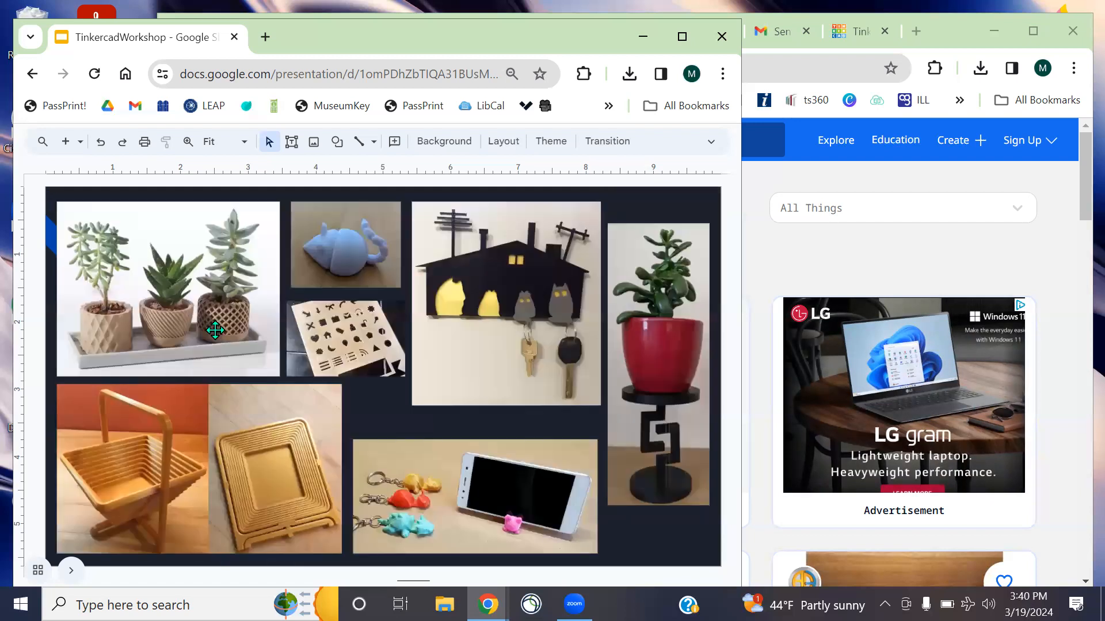
{"action": "key", "text": "Up"}
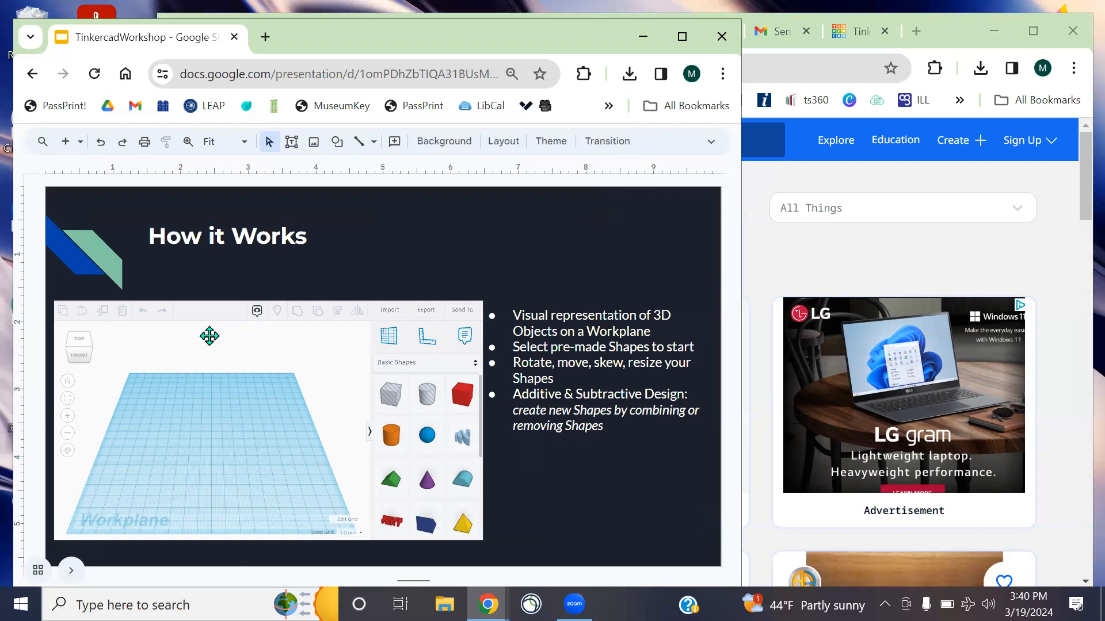
{"action": "key", "text": "Up"}
{"action": "key", "text": "Up"}
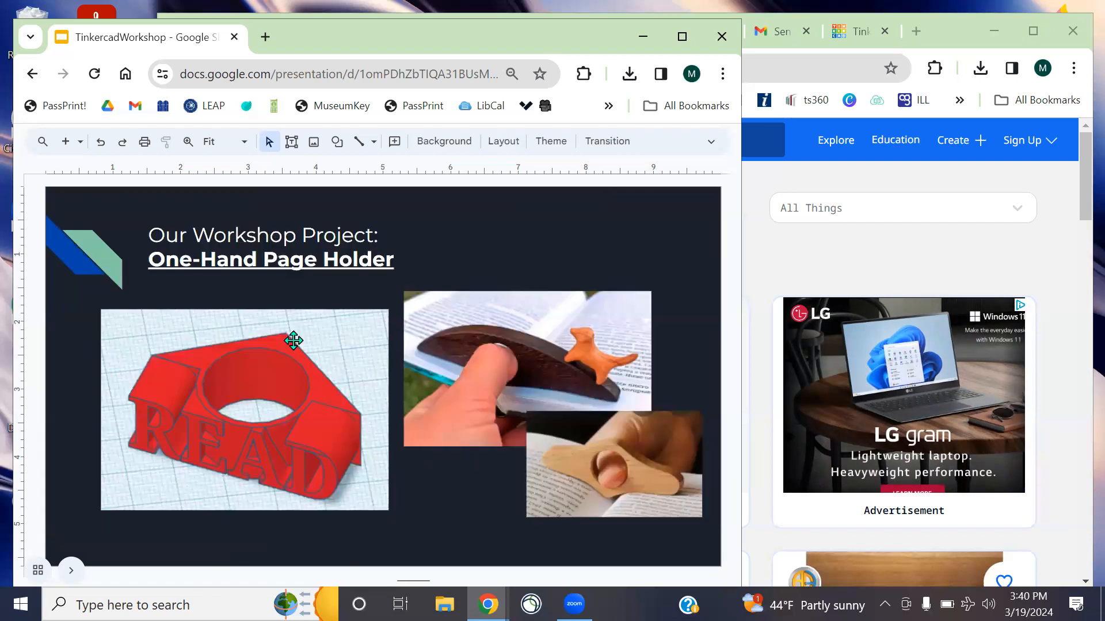
{"action": "key", "text": "Down"}
{"action": "key", "text": "Down"}
{"action": "key", "text": "Up"}
{"action": "key", "text": "Up"}
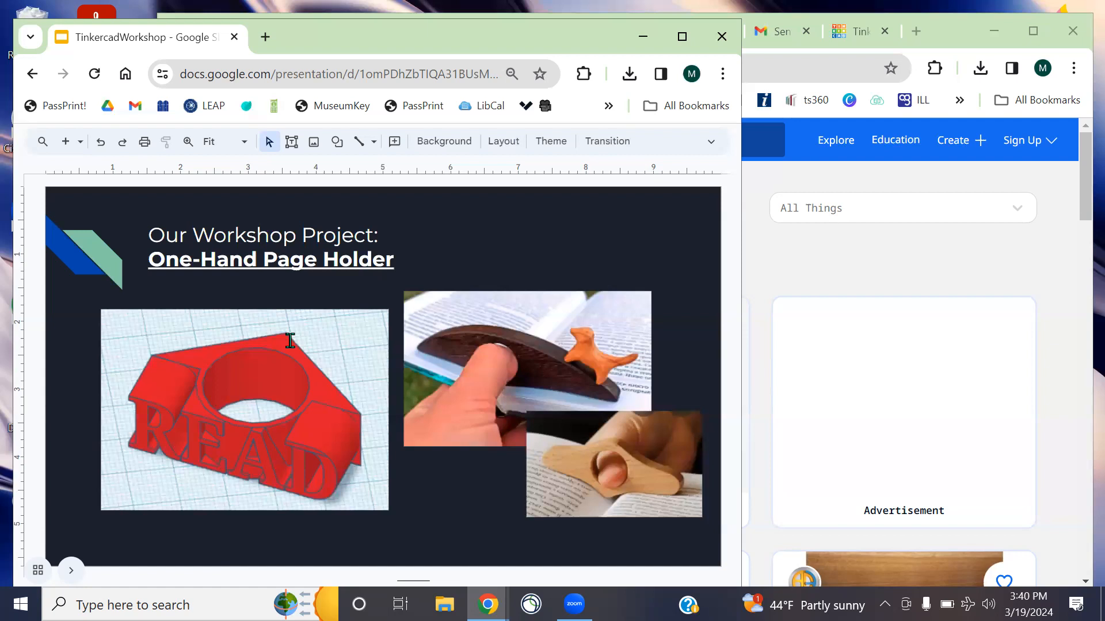
Review the slides on removing material, moving around the workplane and Tinkercad shortcuts, then return to How it Works
{"action": "key", "text": "Up"}
{"action": "key", "text": "Down"}
{"action": "key", "text": "Down"}
{"action": "key", "text": "Down"}
{"action": "key", "text": "Down"}
{"action": "key", "text": "Down"}
{"action": "key", "text": "Down"}
{"action": "key", "text": "Up"}
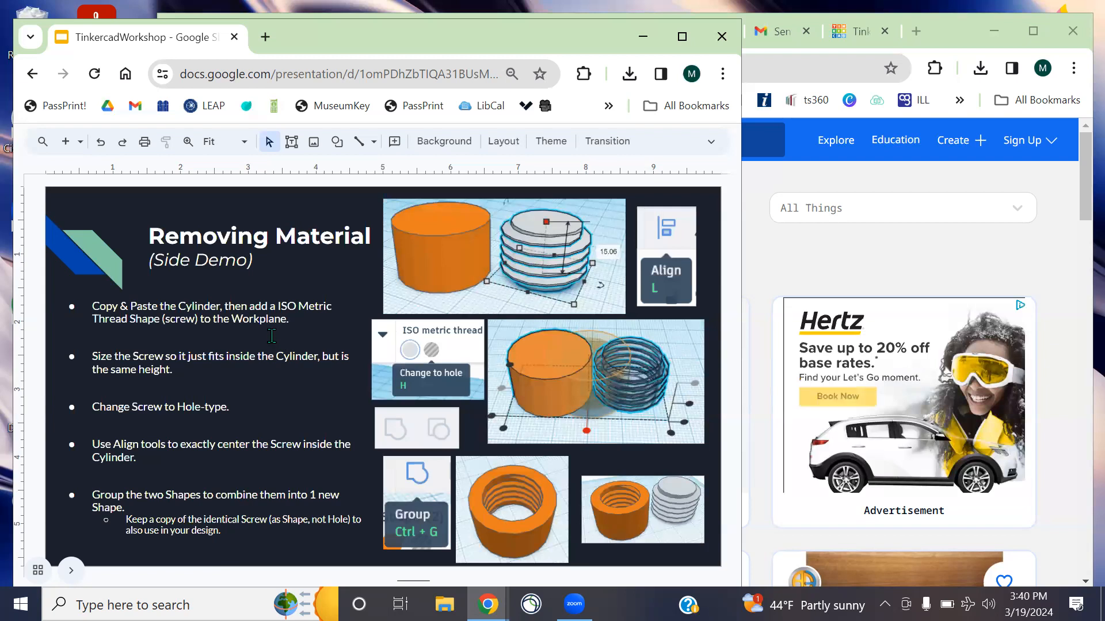
{"action": "key", "text": "Up"}
{"action": "key", "text": "Up"}
{"action": "key", "text": "Up"}
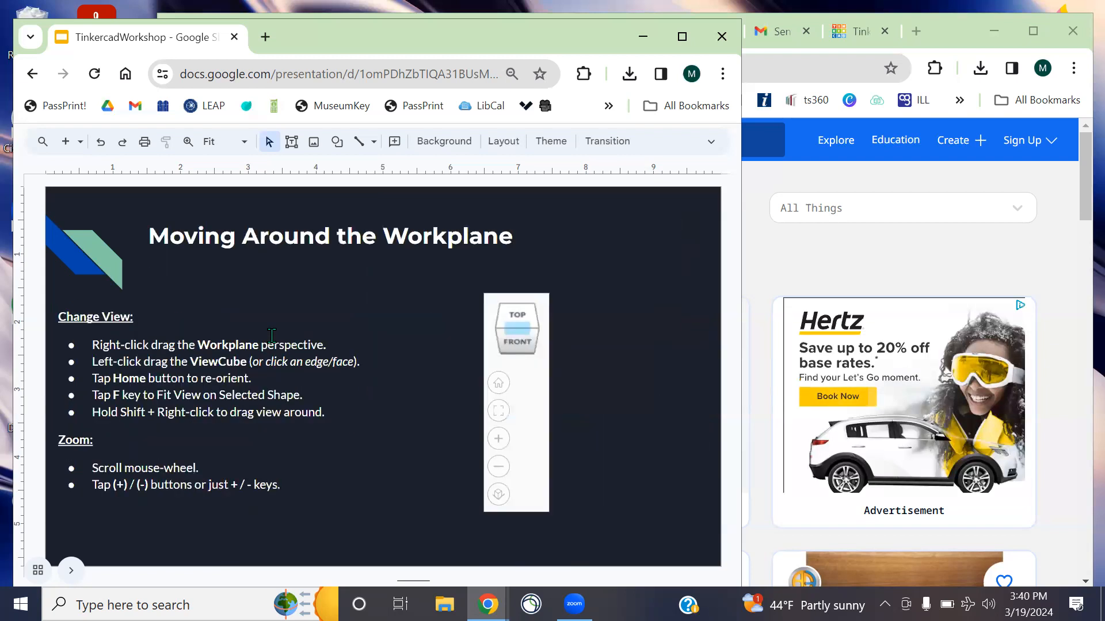
{"action": "key", "text": "Up"}
{"action": "key", "text": "Up"}
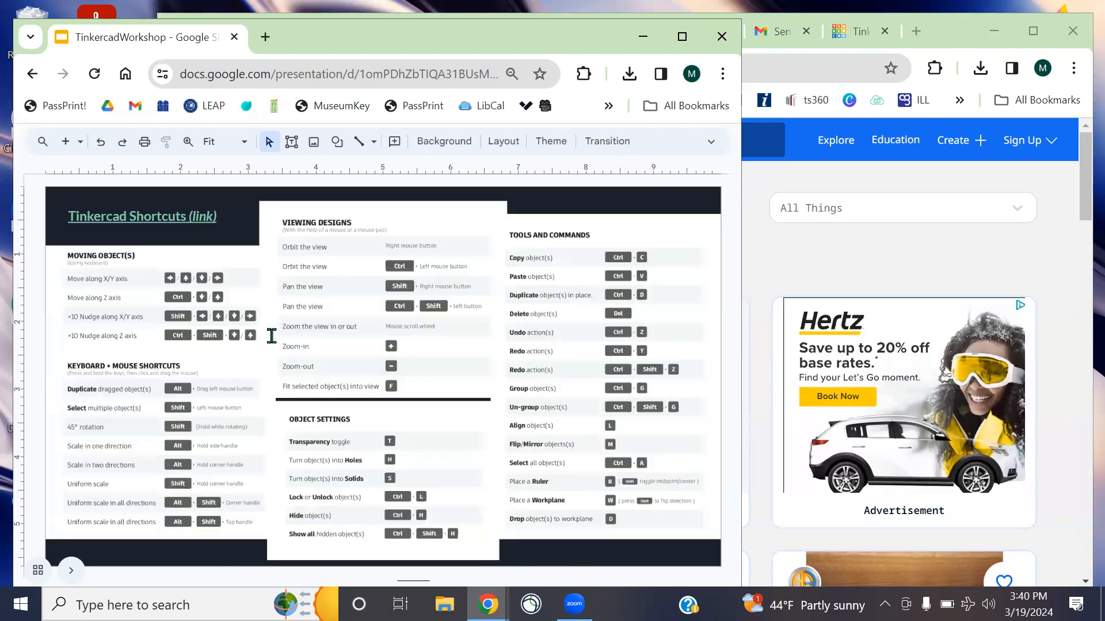
{"action": "key", "text": "Up"}
Bring the other browser window forward, make the library's 3D Printing page its first tab and widen the window
{"action": "left_click", "coordinate": [813, 262]}
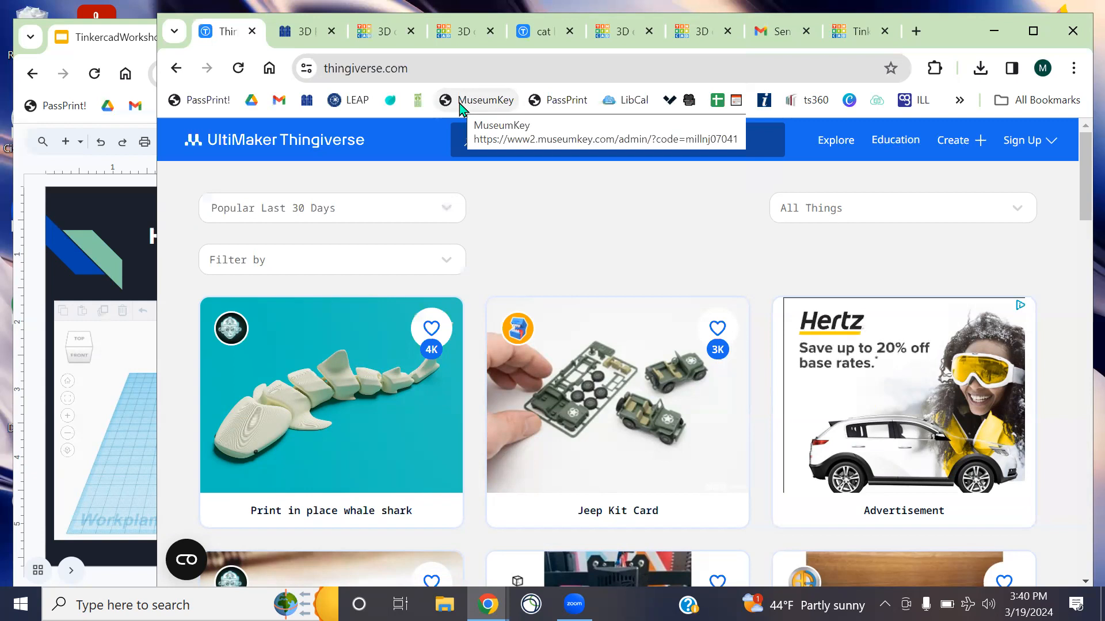
{"action": "left_click_drag", "start_coordinate": [299, 31], "coordinate": [246, 34]}
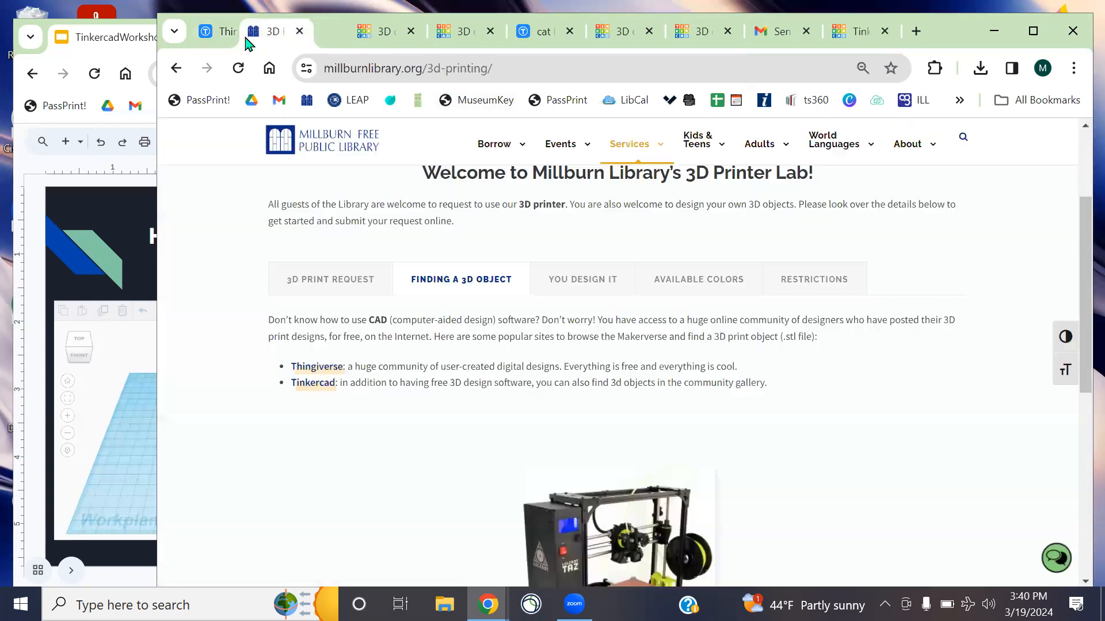
{"action": "scroll", "coordinate": [594, 264], "scroll_direction": "up", "scroll_amount": 3}
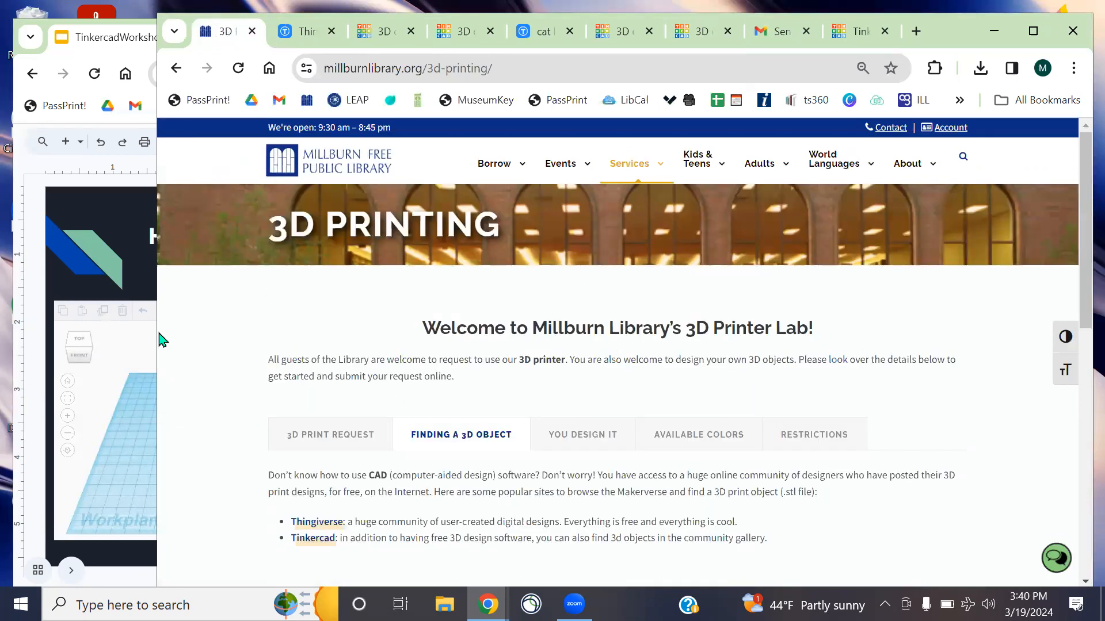
{"action": "left_click_drag", "start_coordinate": [153, 333], "coordinate": [52, 334]}
Enlarge the library's 3D Printing page to 80% zoom and show its 3D Print Request section
{"action": "mouse_move", "coordinate": [570, 173]}
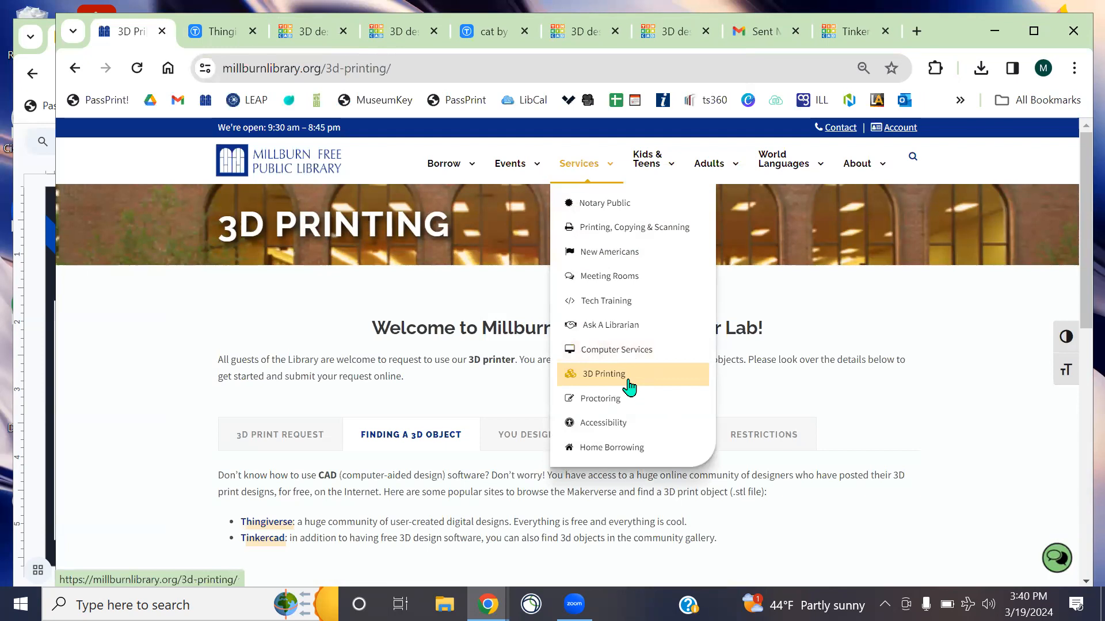
{"action": "scroll", "coordinate": [629, 386], "scroll_direction": "up", "scroll_amount": 1, "text": "ctrl"}
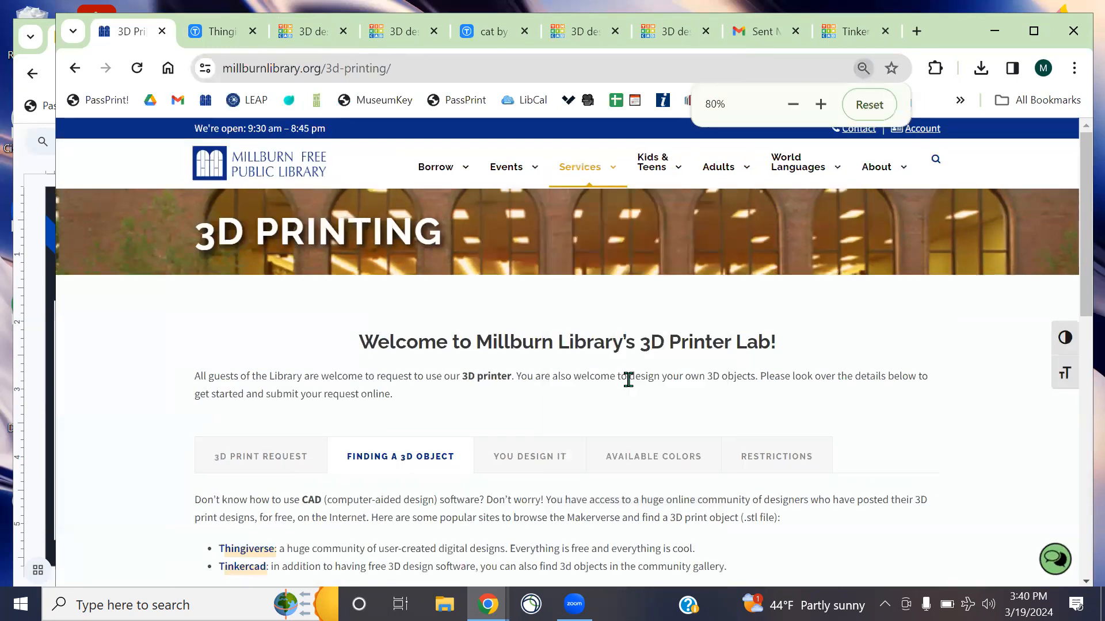
{"action": "scroll", "coordinate": [618, 357], "scroll_direction": "down", "scroll_amount": 3}
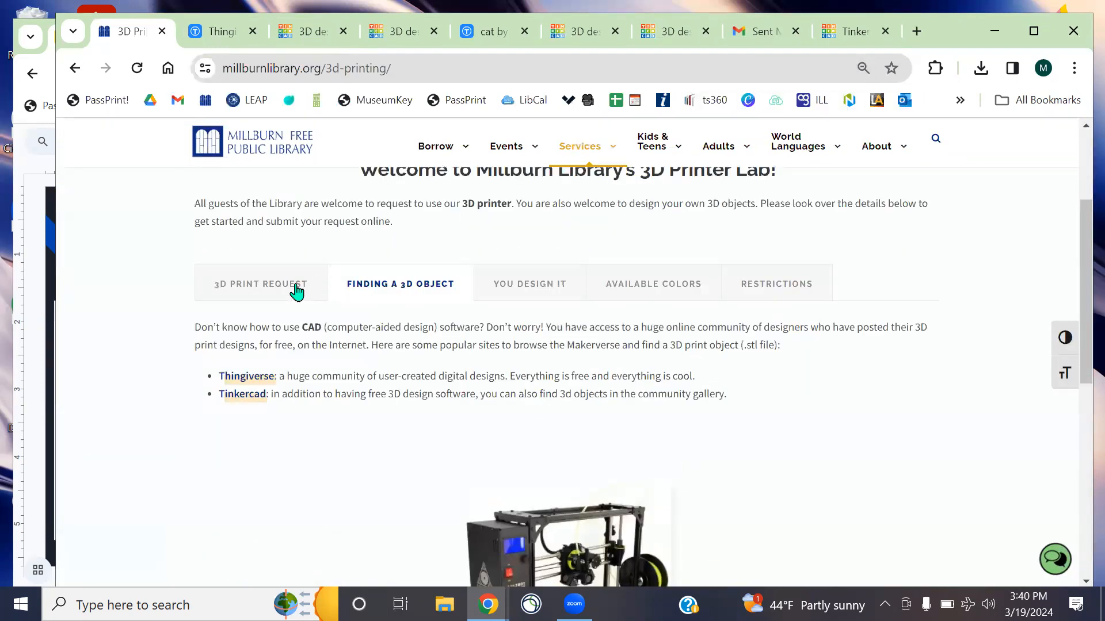
{"action": "left_click", "coordinate": [293, 296]}
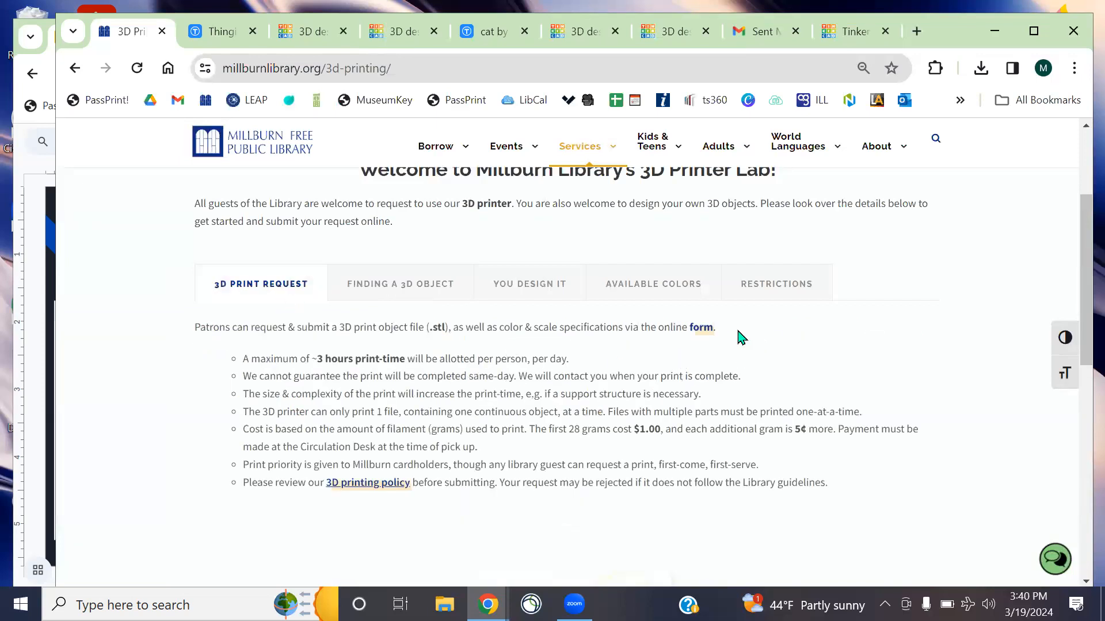
Open the online 3D Print Request Form and examine its questions down to the .STL file requirement
{"action": "left_click", "coordinate": [703, 328]}
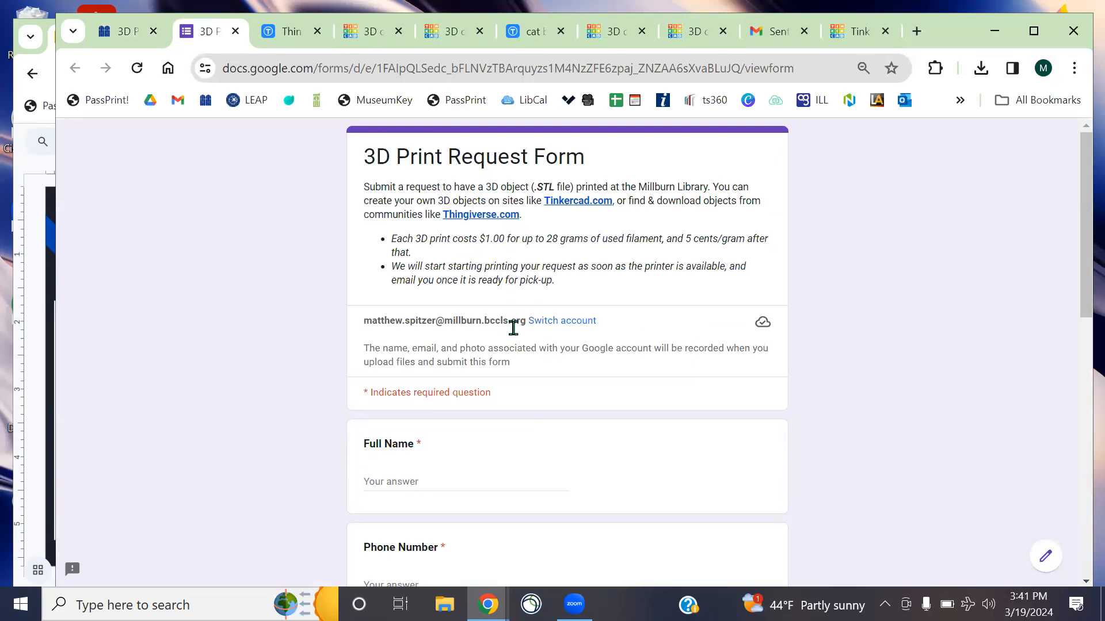
{"action": "scroll", "coordinate": [534, 360], "scroll_direction": "down", "scroll_amount": 6}
{"action": "scroll", "coordinate": [535, 359], "scroll_direction": "down", "scroll_amount": 1}
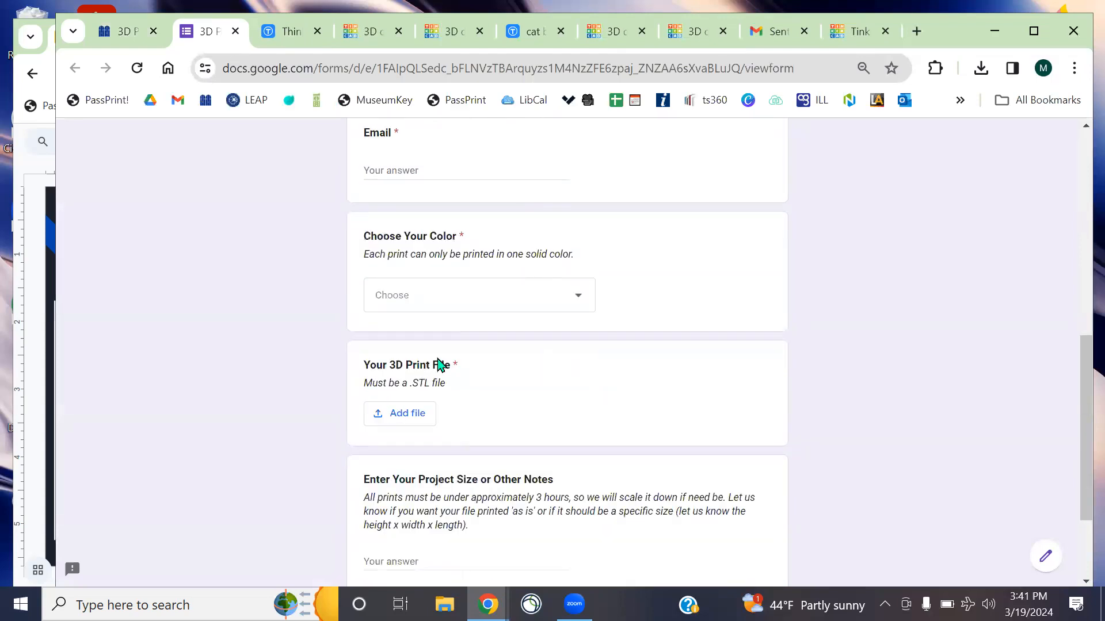
{"action": "left_click_drag", "start_coordinate": [463, 385], "coordinate": [399, 380]}
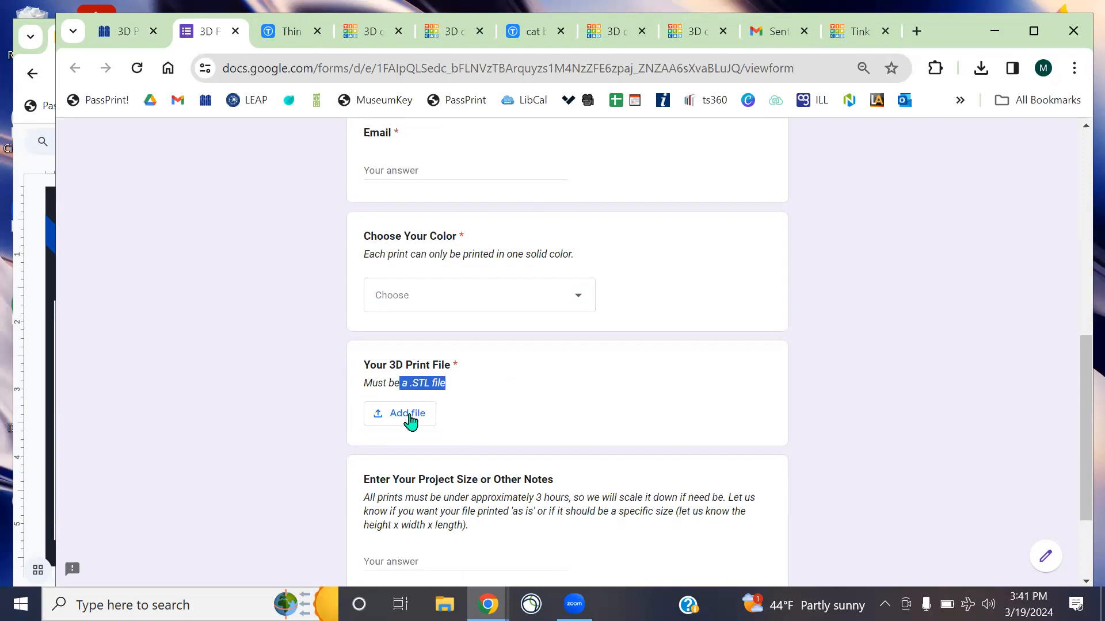
Examine the form's print color choices and the project size or other notes question without answering them
{"action": "left_click", "coordinate": [512, 304]}
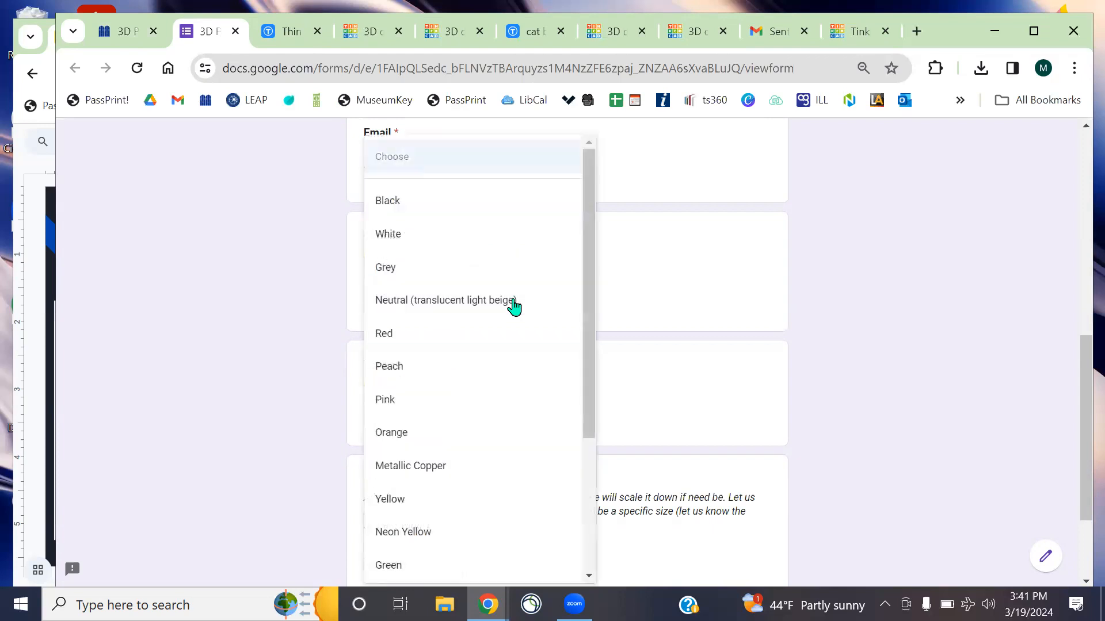
{"action": "scroll", "coordinate": [511, 287], "scroll_direction": "down", "scroll_amount": 3}
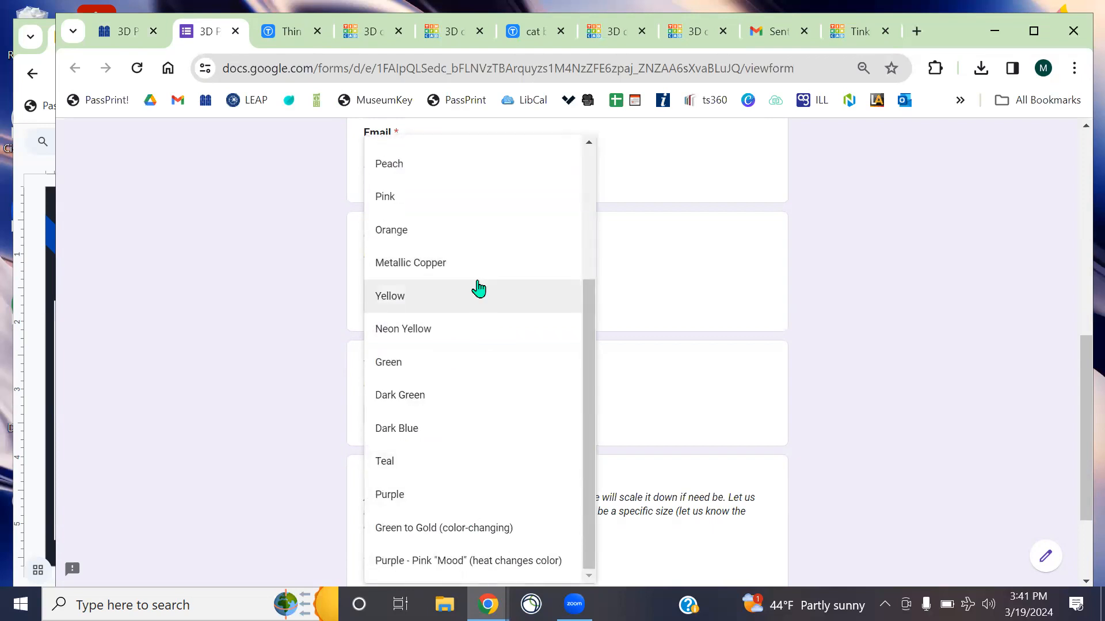
{"action": "left_click", "coordinate": [777, 388]}
{"action": "scroll", "coordinate": [700, 446], "scroll_direction": "down", "scroll_amount": 3}
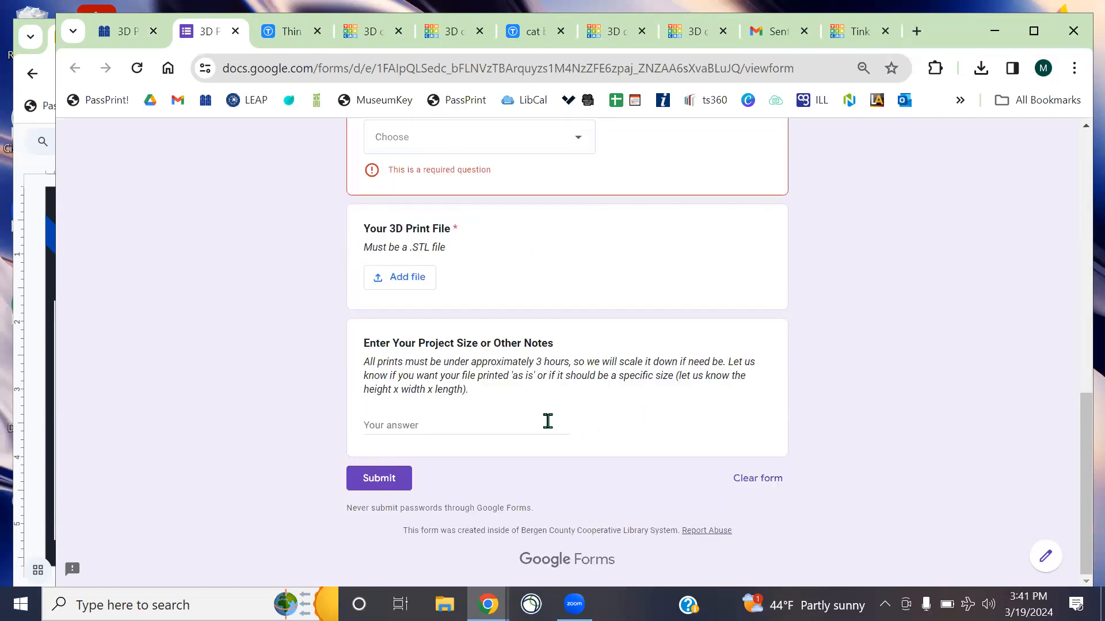
{"action": "left_click", "coordinate": [489, 422]}
Return to the form's introduction and highlight the sentence about the cost of each 3D print
{"action": "scroll", "coordinate": [489, 421], "scroll_direction": "up", "scroll_amount": 8}
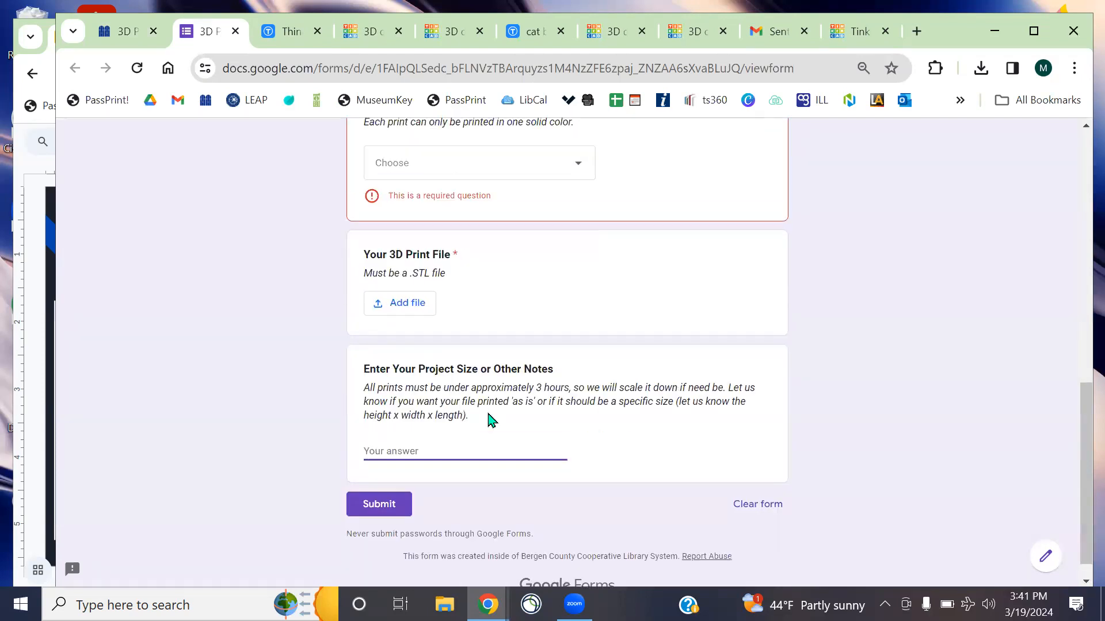
{"action": "scroll", "coordinate": [488, 421], "scroll_direction": "up", "scroll_amount": 4}
{"action": "left_click_drag", "start_coordinate": [574, 241], "coordinate": [489, 244]}
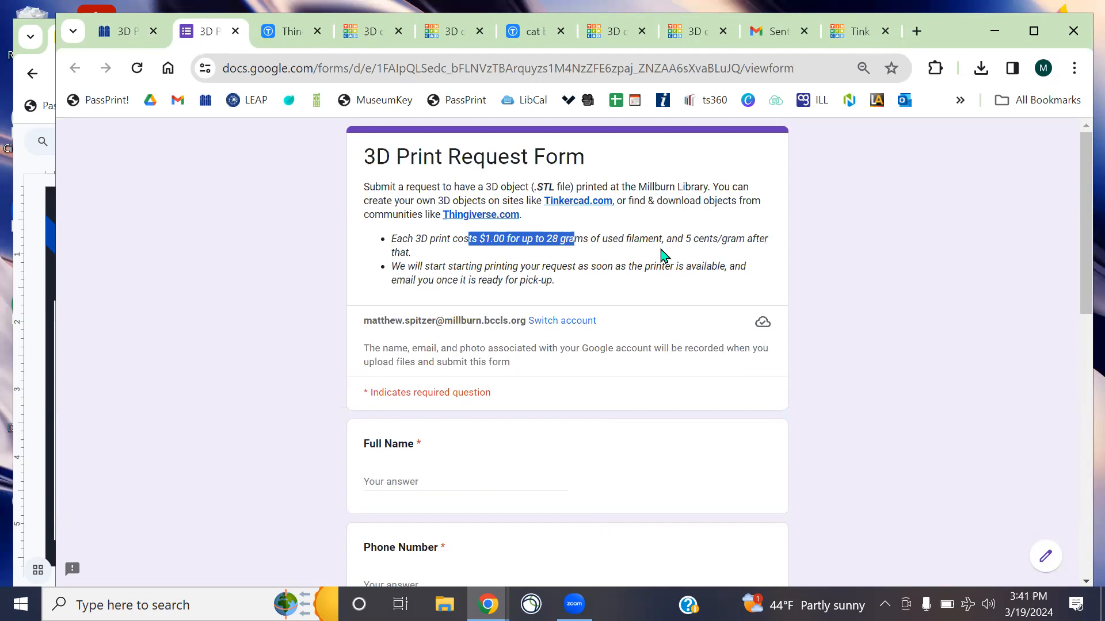
{"action": "left_click_drag", "start_coordinate": [737, 238], "coordinate": [402, 236]}
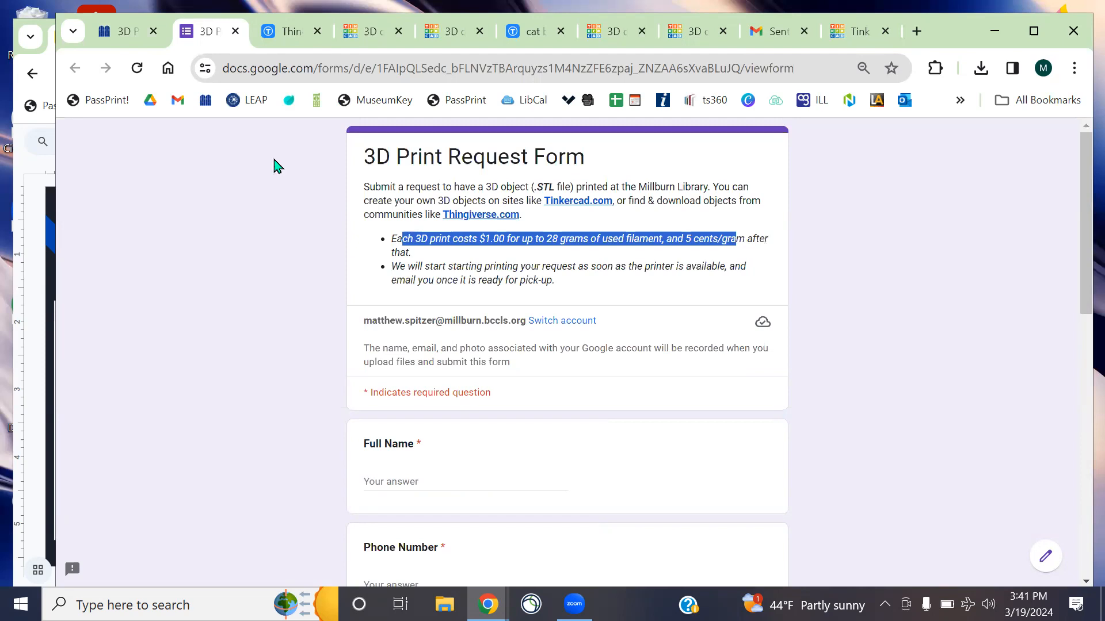
Go back to the library's 3D Printing page and view the You Design It and Finding a 3D Object sections
{"action": "left_click", "coordinate": [120, 31]}
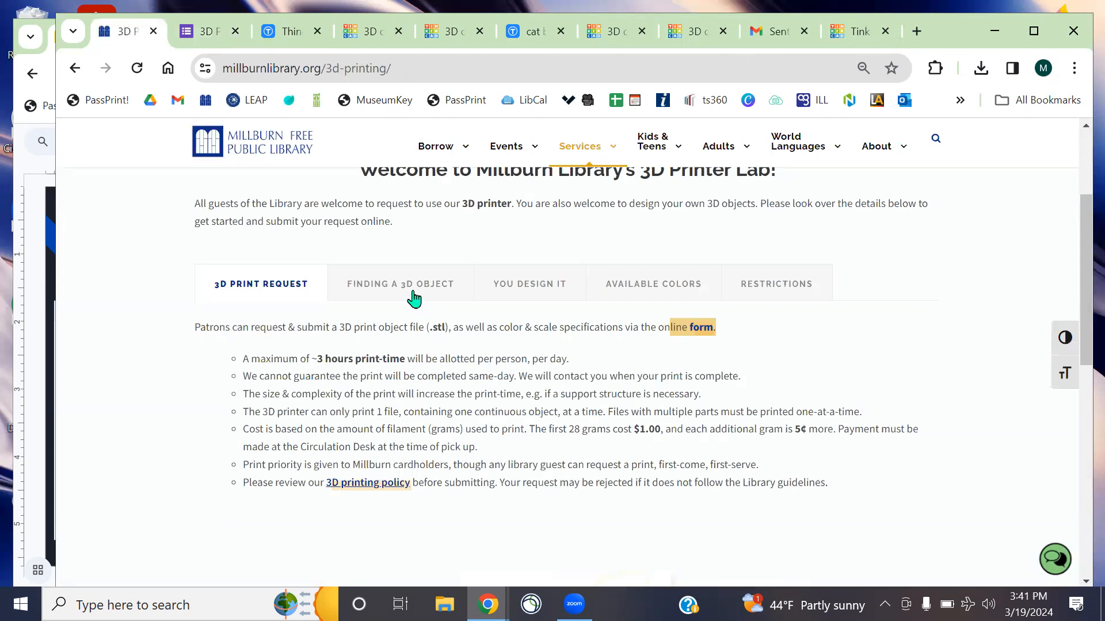
{"action": "left_click", "coordinate": [542, 292]}
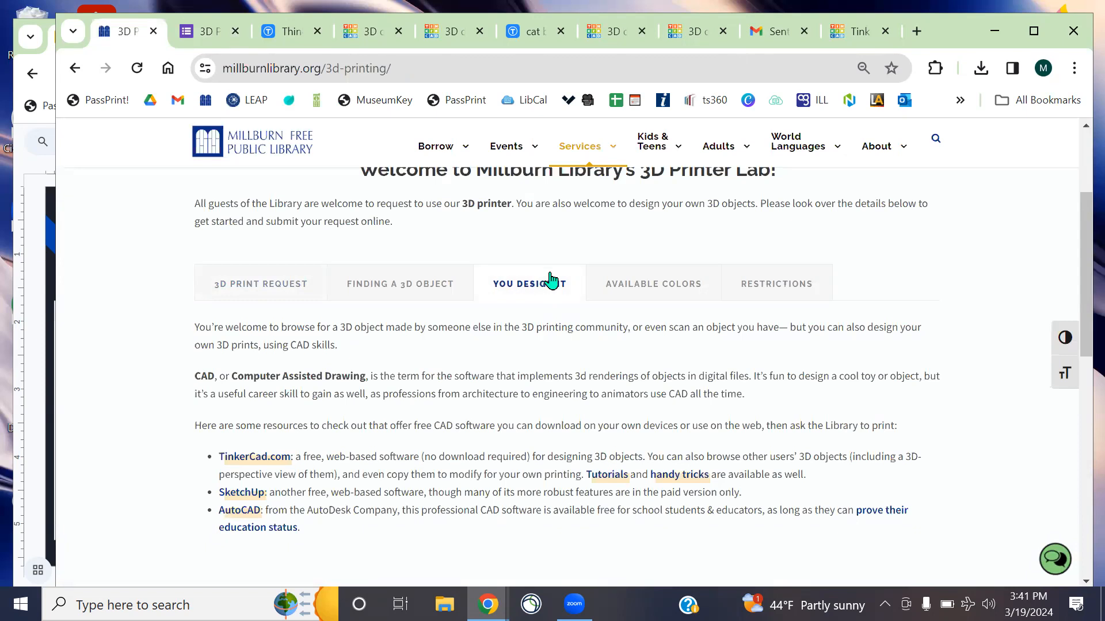
{"action": "left_click", "coordinate": [430, 297]}
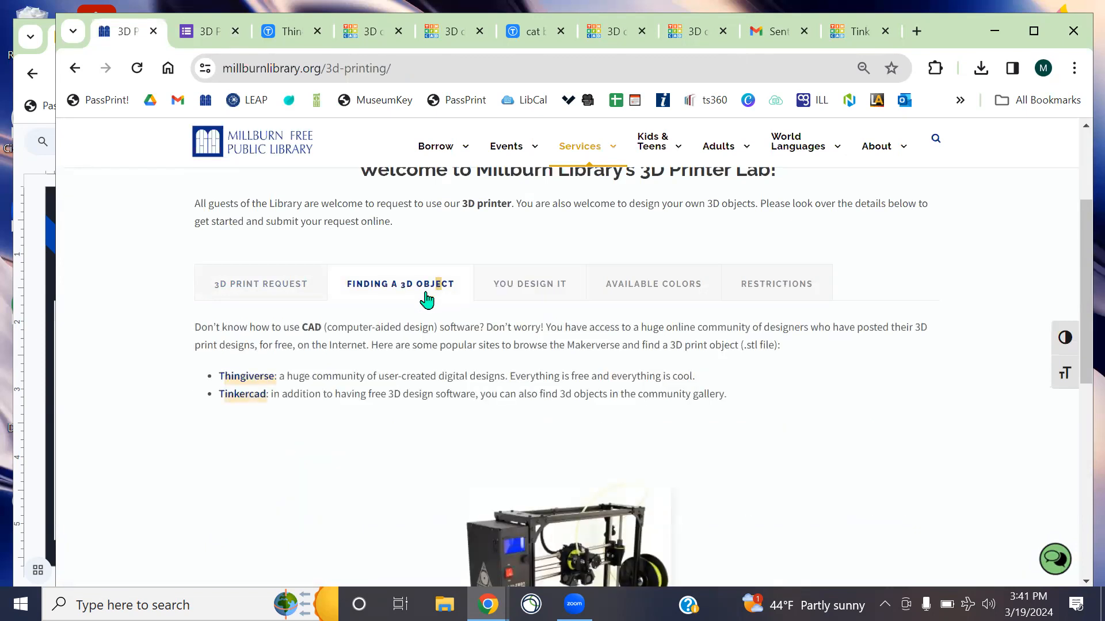
Follow the library page's Thingiverse link, browse the popular models and open the Print in place whale shark
{"action": "left_click", "coordinate": [251, 377]}
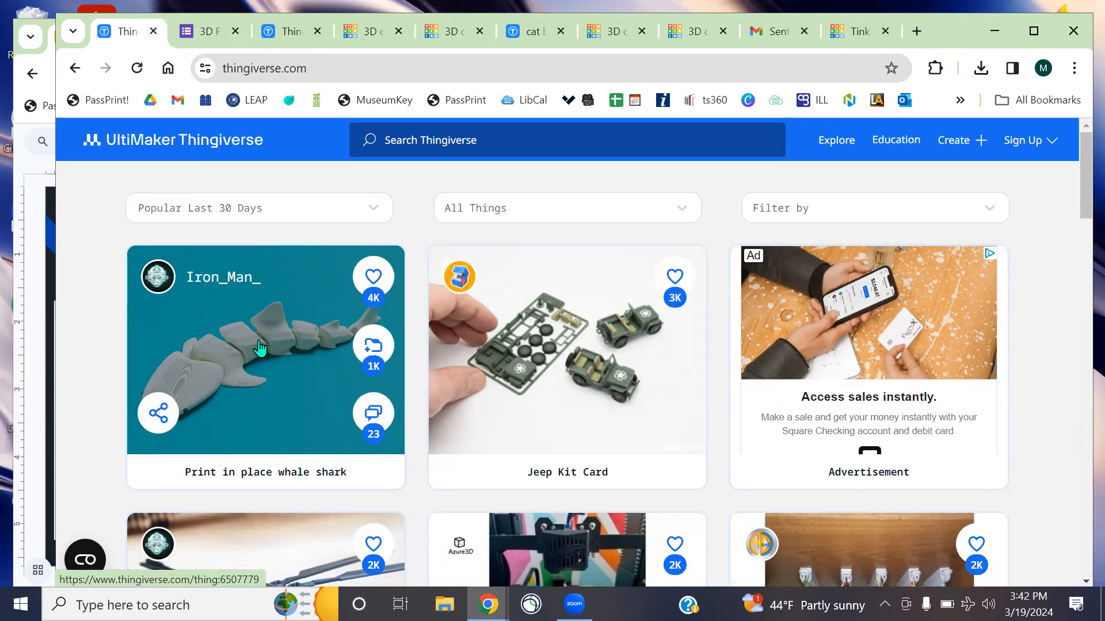
{"action": "scroll", "coordinate": [375, 318], "scroll_direction": "down", "scroll_amount": 3}
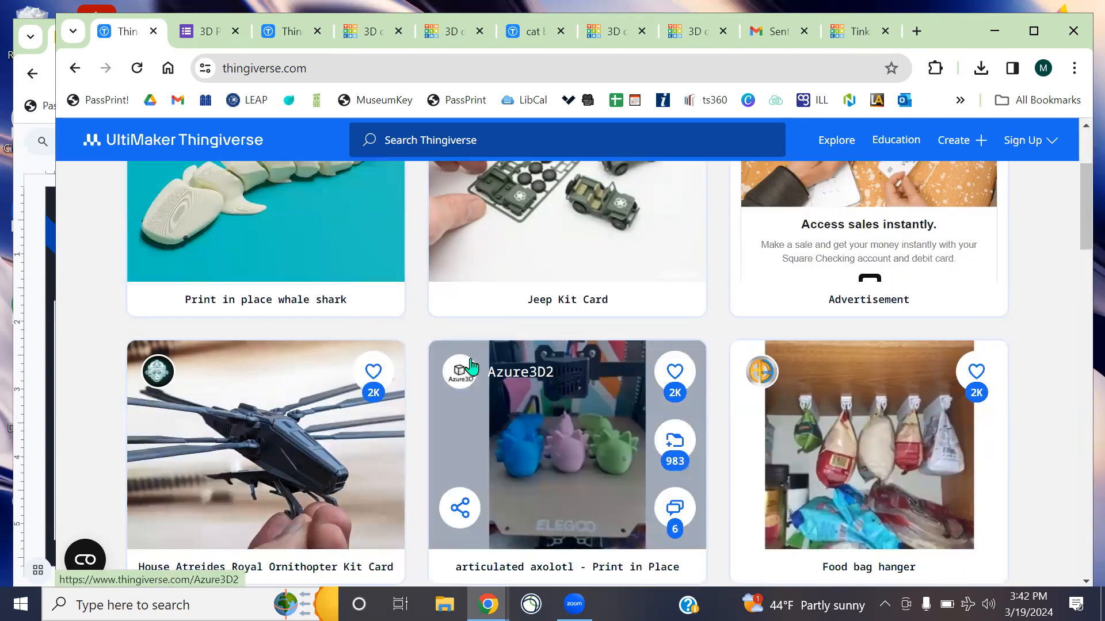
{"action": "scroll", "coordinate": [483, 351], "scroll_direction": "down", "scroll_amount": 10}
{"action": "scroll", "coordinate": [488, 333], "scroll_direction": "down", "scroll_amount": 9}
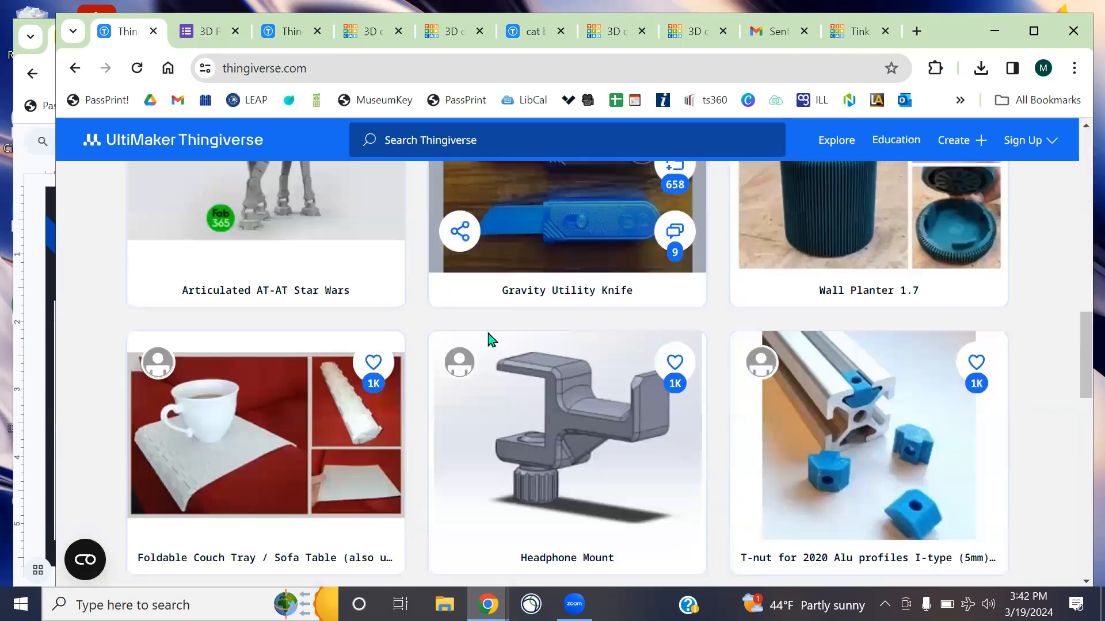
{"action": "scroll", "coordinate": [475, 335], "scroll_direction": "down", "scroll_amount": 3}
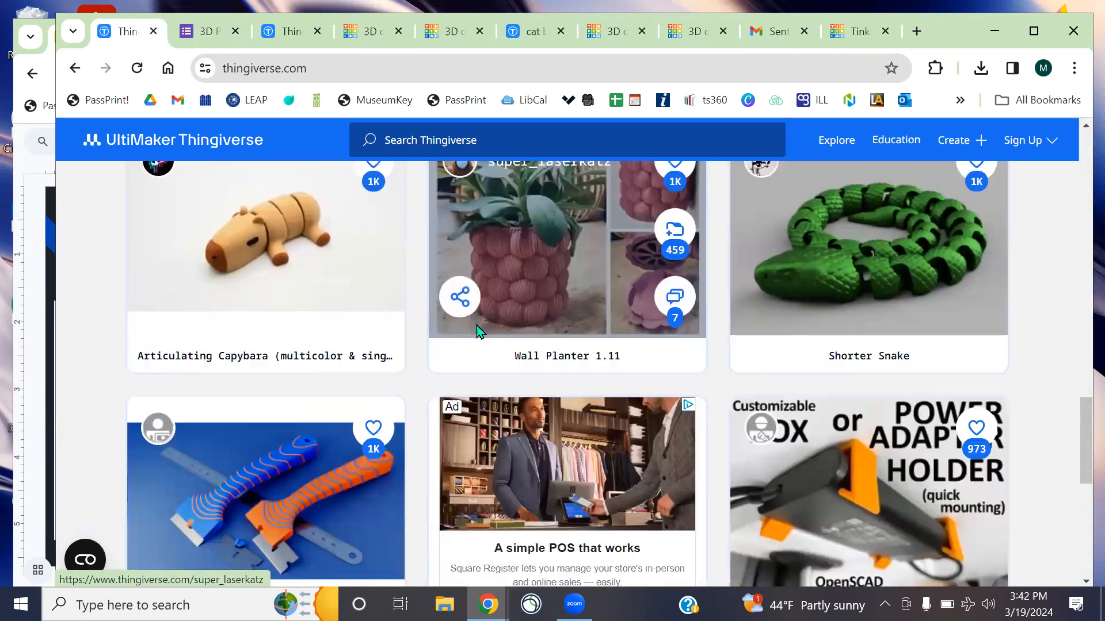
{"action": "scroll", "coordinate": [472, 330], "scroll_direction": "up", "scroll_amount": 3}
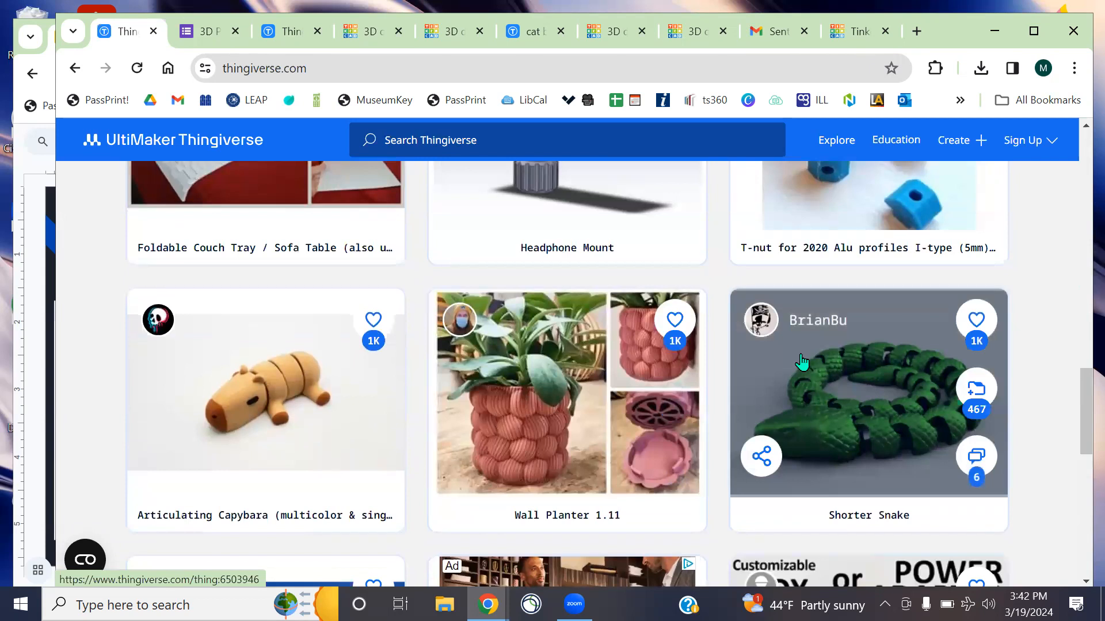
{"action": "scroll", "coordinate": [735, 361], "scroll_direction": "up", "scroll_amount": 11}
{"action": "scroll", "coordinate": [734, 362], "scroll_direction": "up", "scroll_amount": 10}
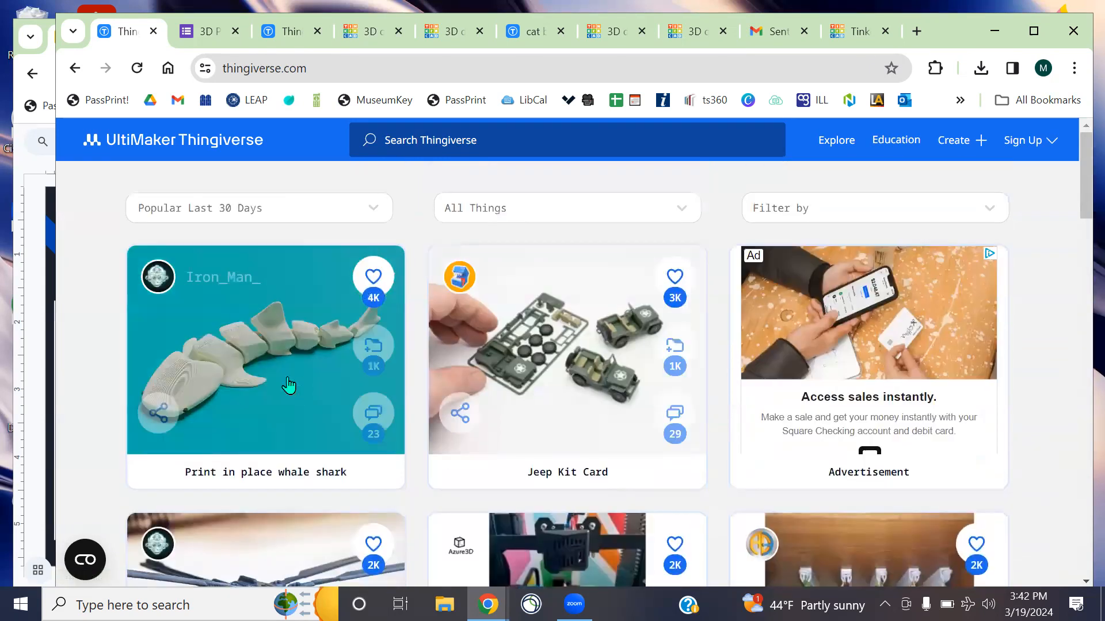
{"action": "left_click", "coordinate": [289, 386]}
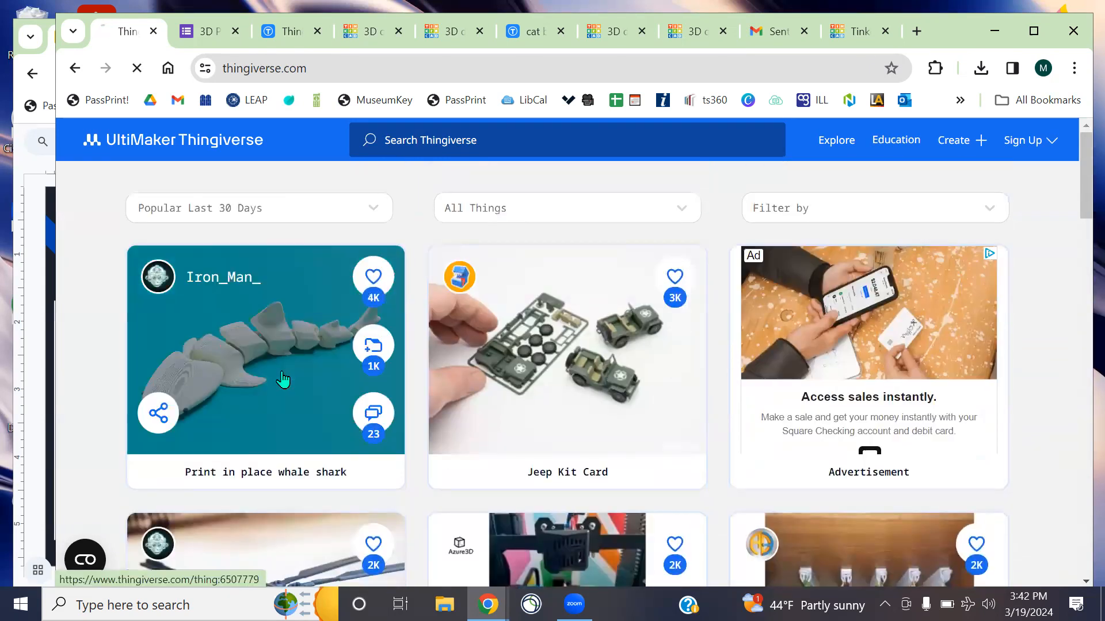
Look over the Print in place whale shark page and return to Thingiverse's model listing
{"action": "scroll", "coordinate": [391, 352], "scroll_direction": "down", "scroll_amount": 2}
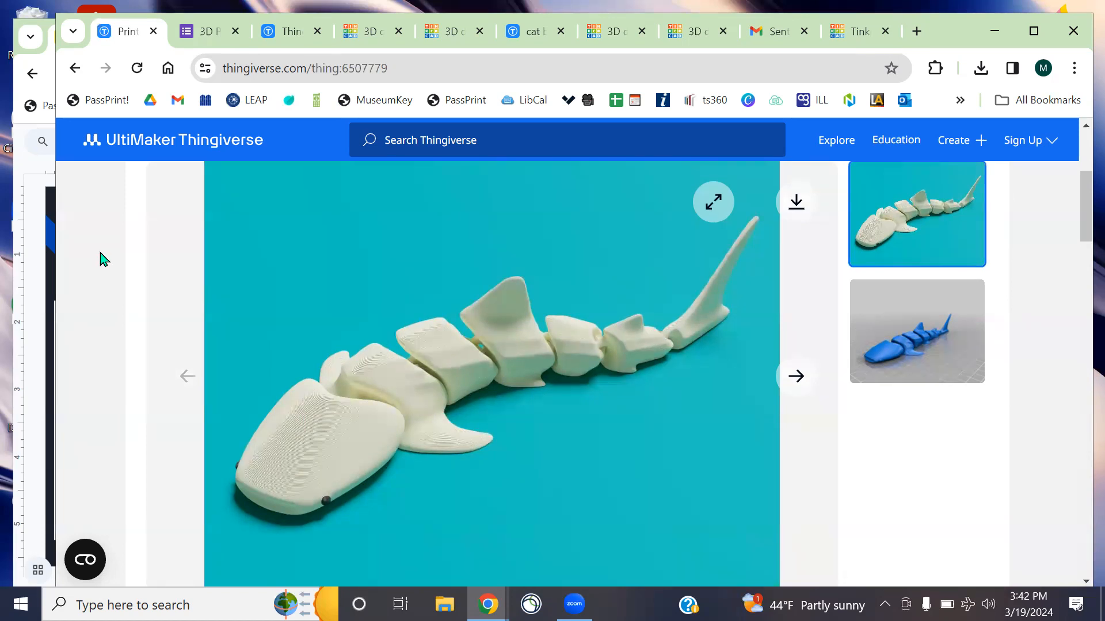
{"action": "scroll", "coordinate": [538, 348], "scroll_direction": "down", "scroll_amount": 4}
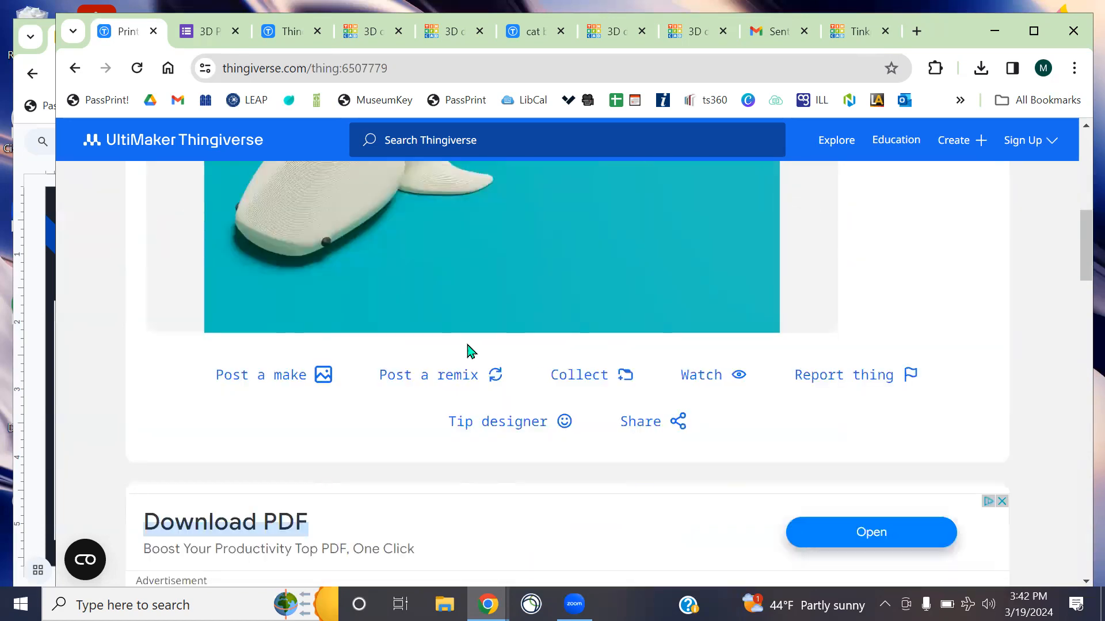
{"action": "scroll", "coordinate": [469, 350], "scroll_direction": "up", "scroll_amount": 4}
{"action": "left_click", "coordinate": [73, 70]}
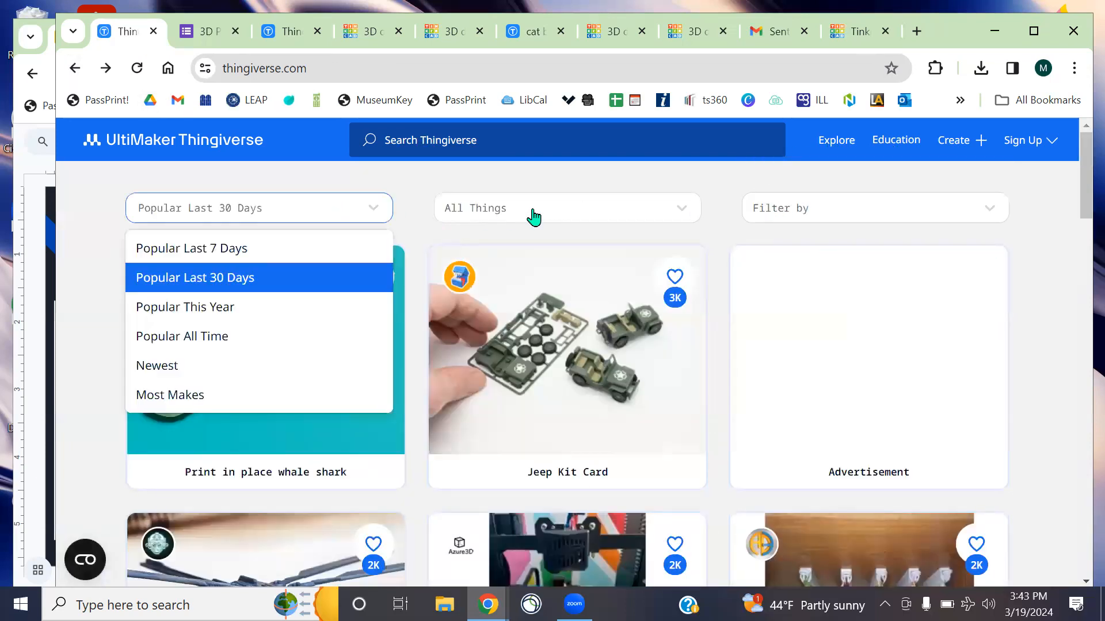
Look at Thingiverse's sorting and filter options, choose the 3D Printing category and browse its models
{"action": "mouse_move", "coordinate": [803, 218]}
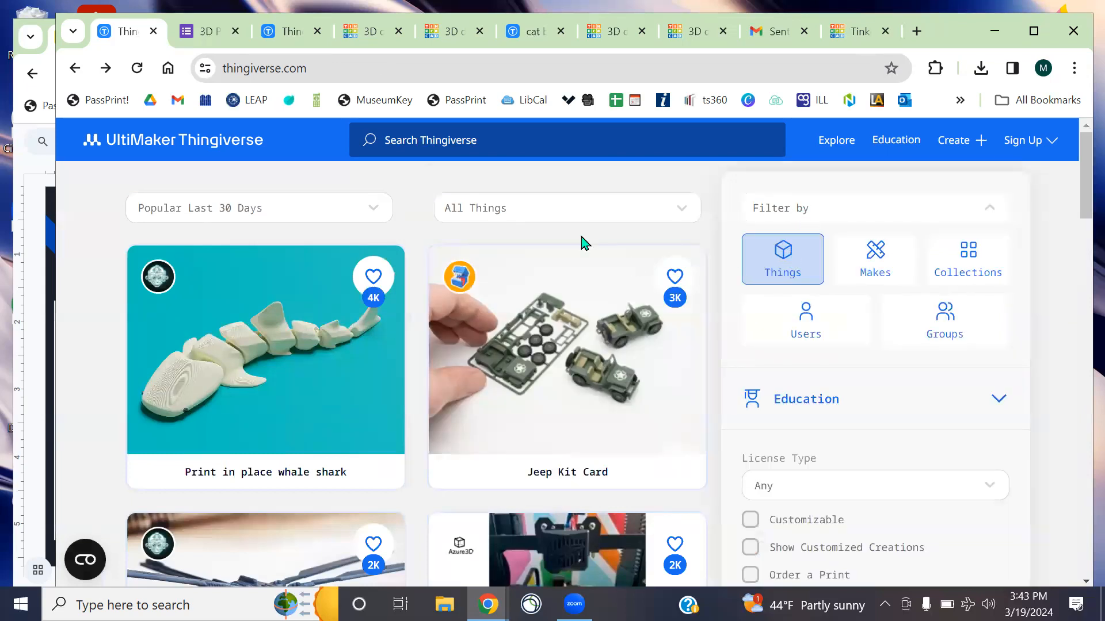
{"action": "mouse_move", "coordinate": [575, 217]}
{"action": "left_click", "coordinate": [486, 257]}
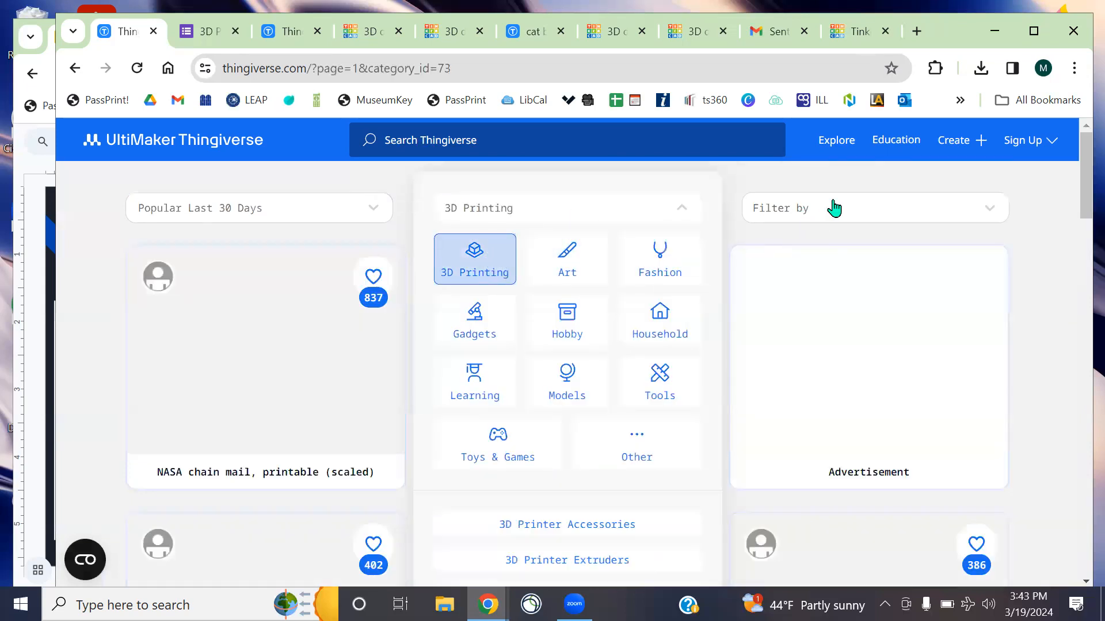
{"action": "scroll", "coordinate": [909, 346], "scroll_direction": "down", "scroll_amount": 4}
{"action": "scroll", "coordinate": [909, 346], "scroll_direction": "down", "scroll_amount": 5}
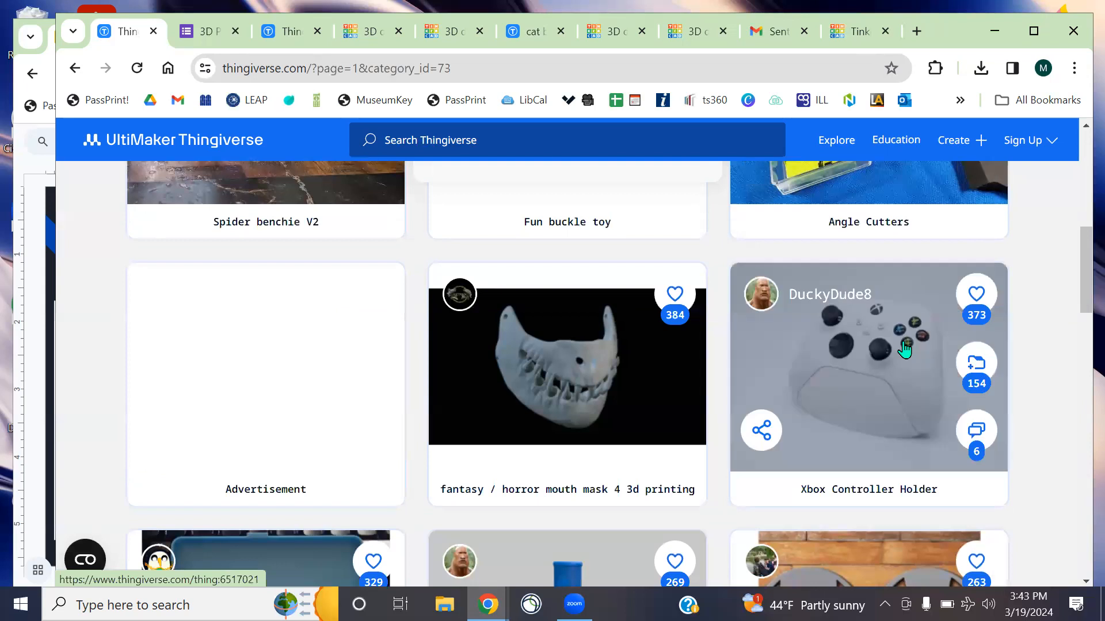
{"action": "scroll", "coordinate": [521, 324], "scroll_direction": "up", "scroll_amount": 4}
{"action": "scroll", "coordinate": [494, 338], "scroll_direction": "down", "scroll_amount": 8}
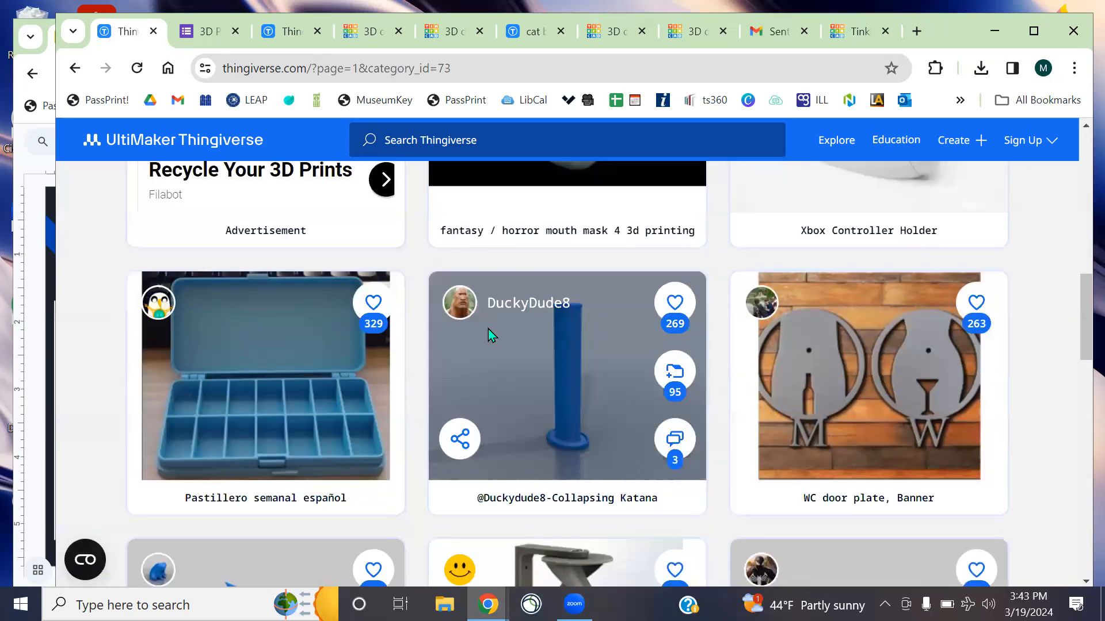
{"action": "scroll", "coordinate": [439, 324], "scroll_direction": "up", "scroll_amount": 14}
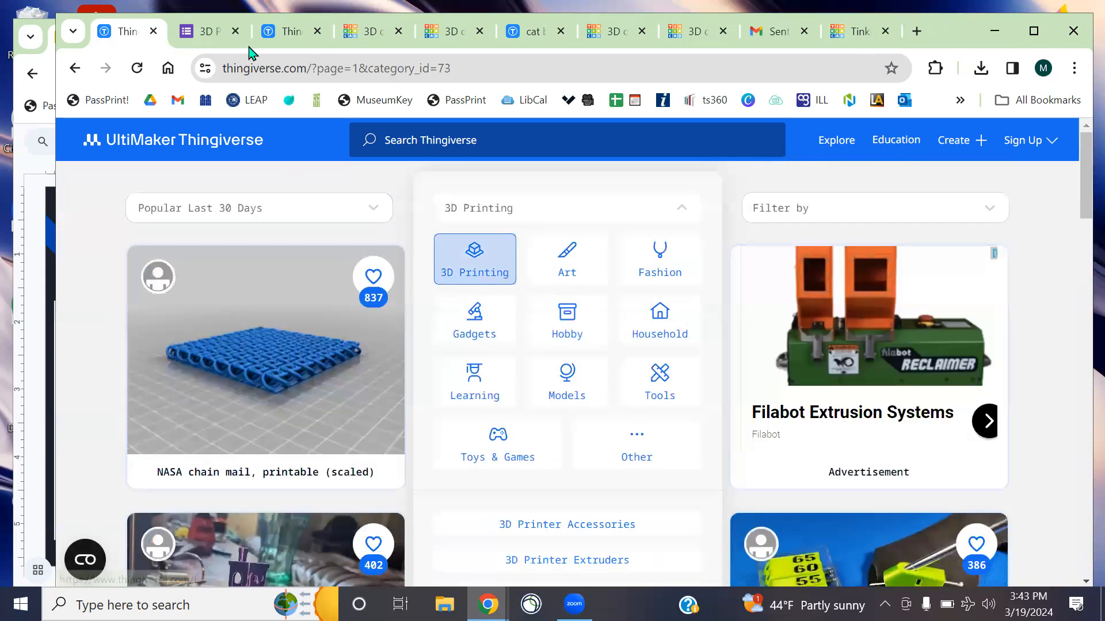
Load tinkercad.com in a new browser tab and reduce the page zoom of its dashboard by two levels
{"action": "left_click", "coordinate": [217, 40]}
{"action": "left_click", "coordinate": [286, 36]}
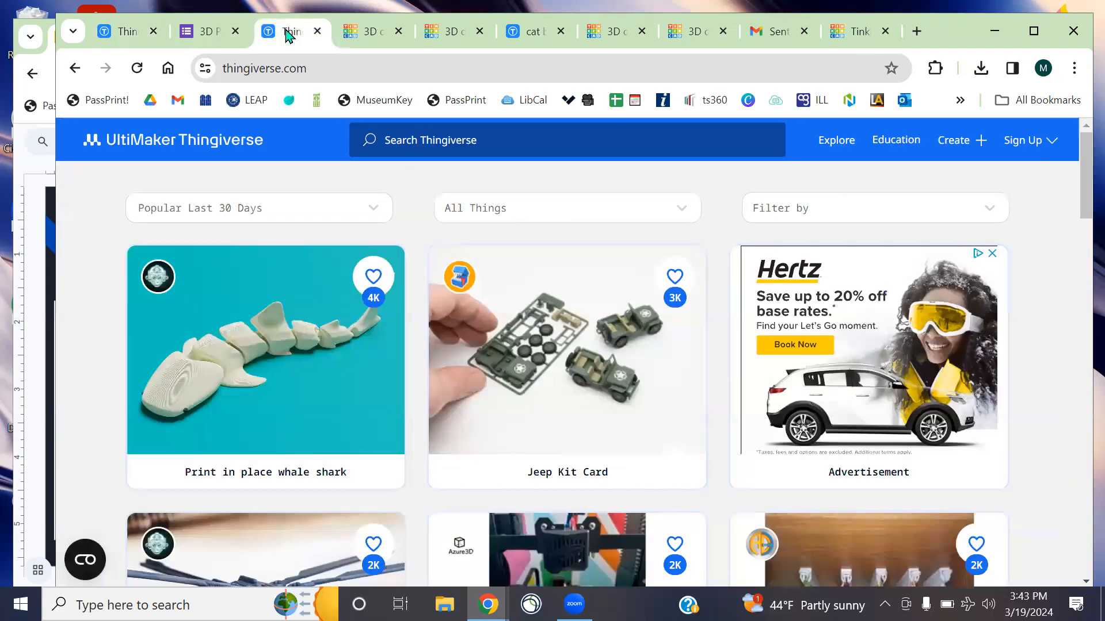
{"action": "left_click", "coordinate": [364, 33]}
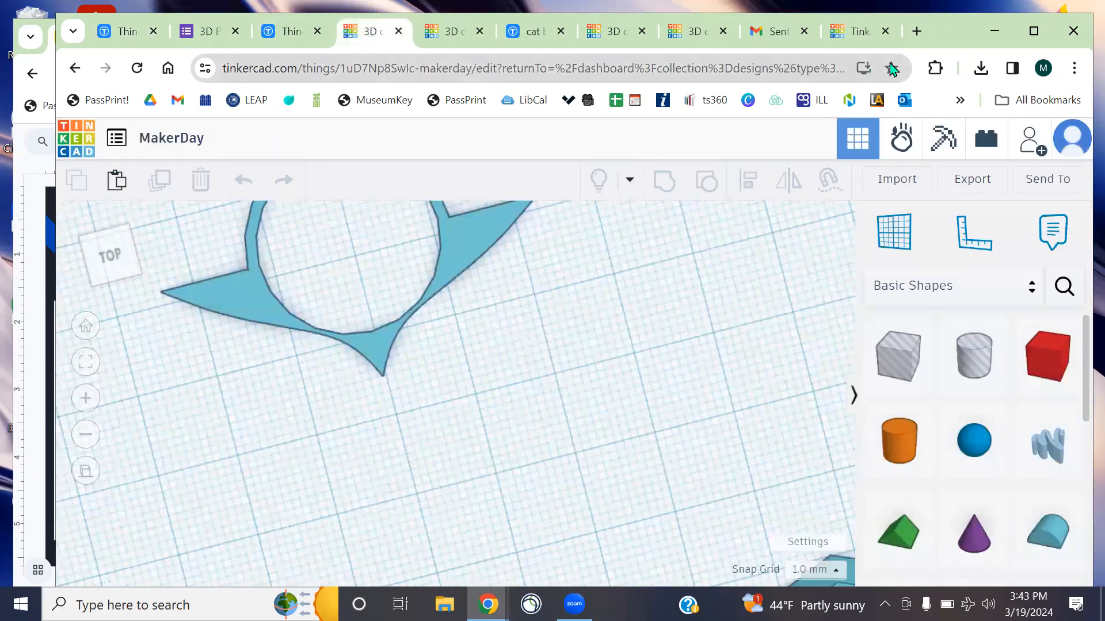
{"action": "left_click", "coordinate": [916, 32]}
{"action": "type", "text": "tinkercad.com"}
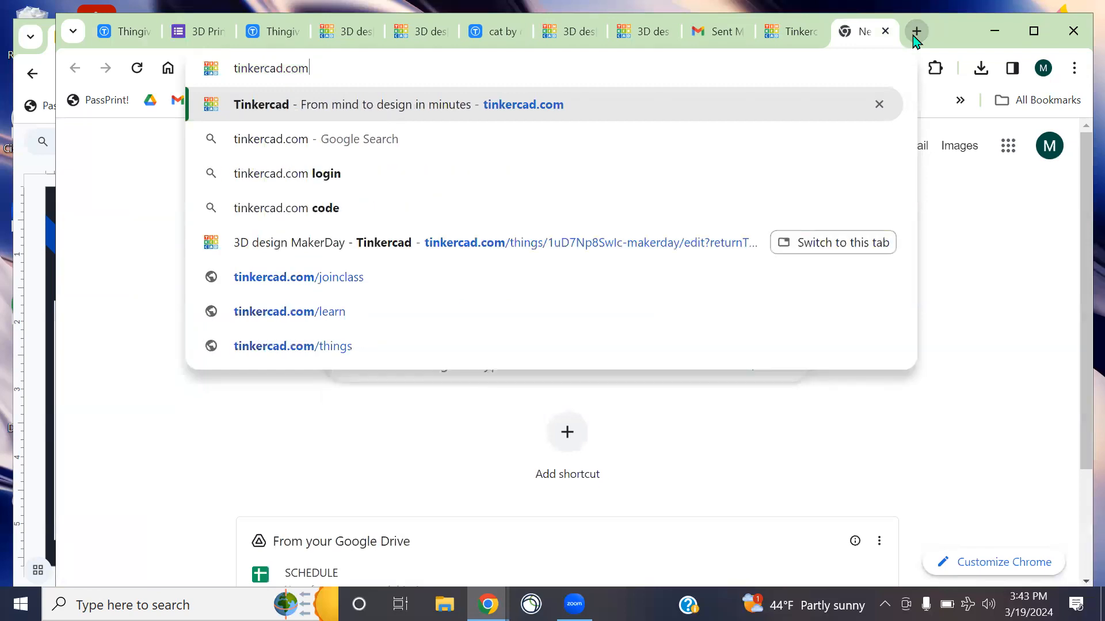
{"action": "key", "text": "Return"}
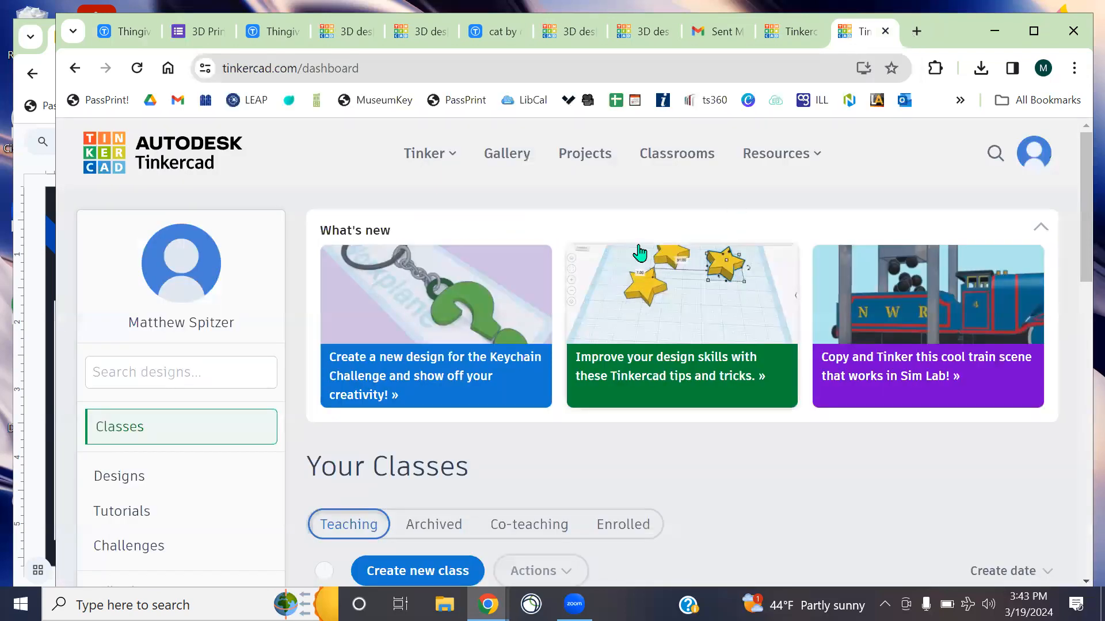
{"action": "key", "text": "ctrl+minus"}
{"action": "key", "text": "ctrl+minus"}
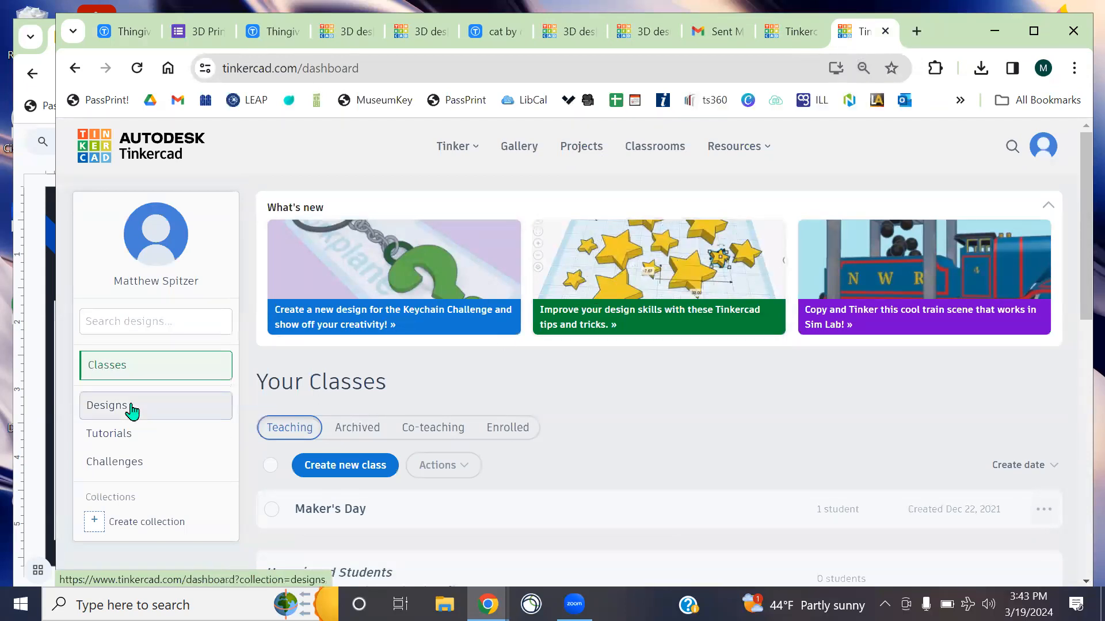
View the Designs collection on the dashboard and show the available design types without creating one
{"action": "left_click", "coordinate": [132, 409]}
{"action": "scroll", "coordinate": [285, 348], "scroll_direction": "down", "scroll_amount": 4}
{"action": "scroll", "coordinate": [288, 345], "scroll_direction": "up", "scroll_amount": 2}
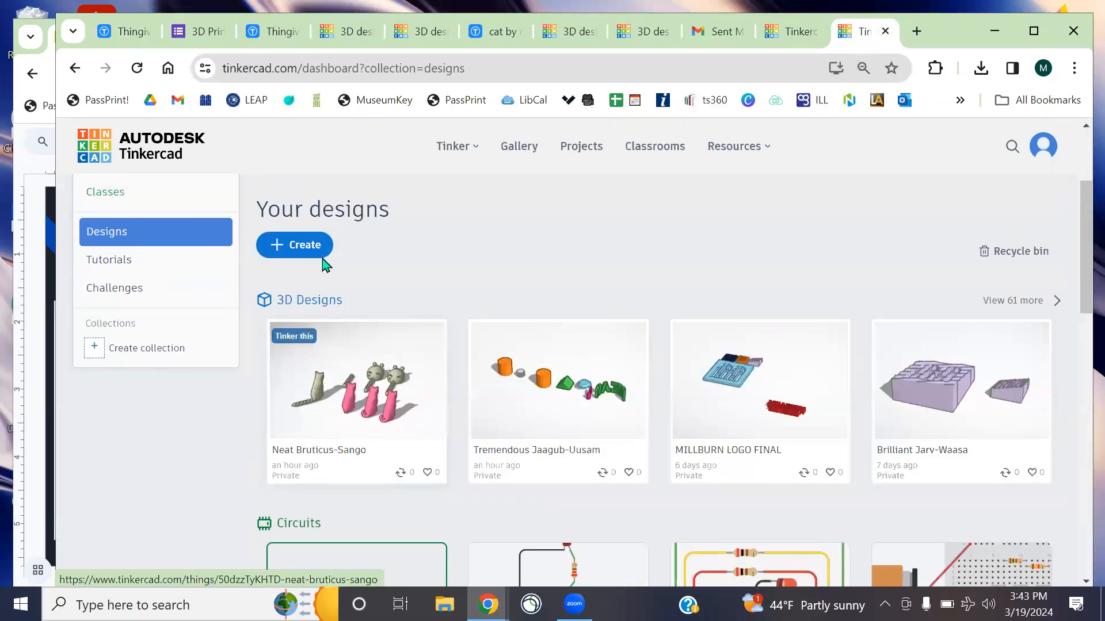
{"action": "left_click", "coordinate": [326, 262]}
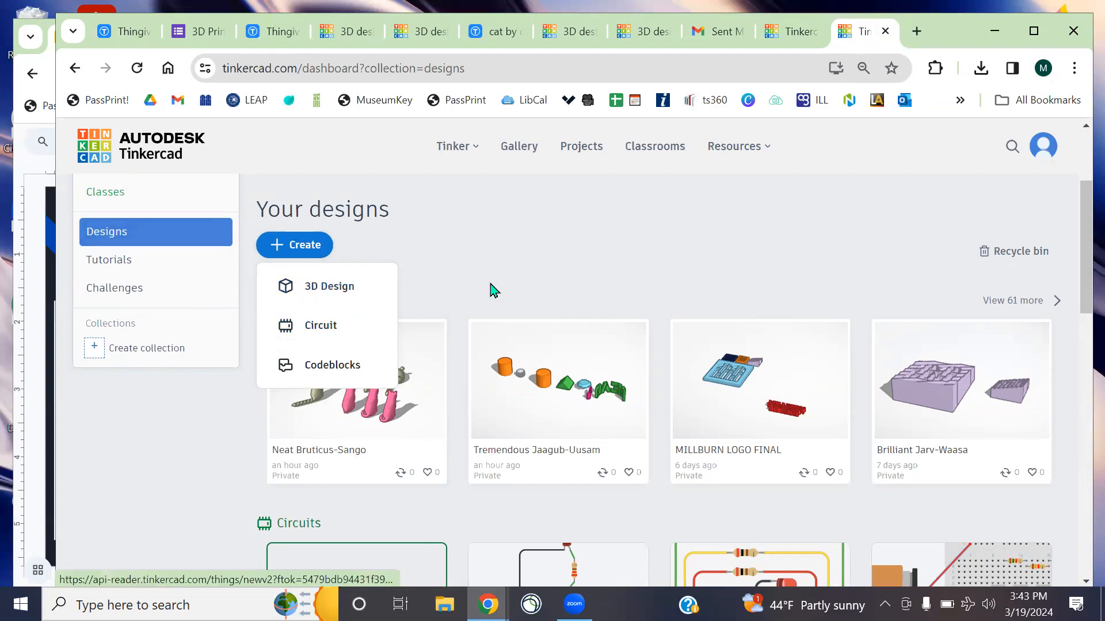
{"action": "left_click", "coordinate": [538, 283]}
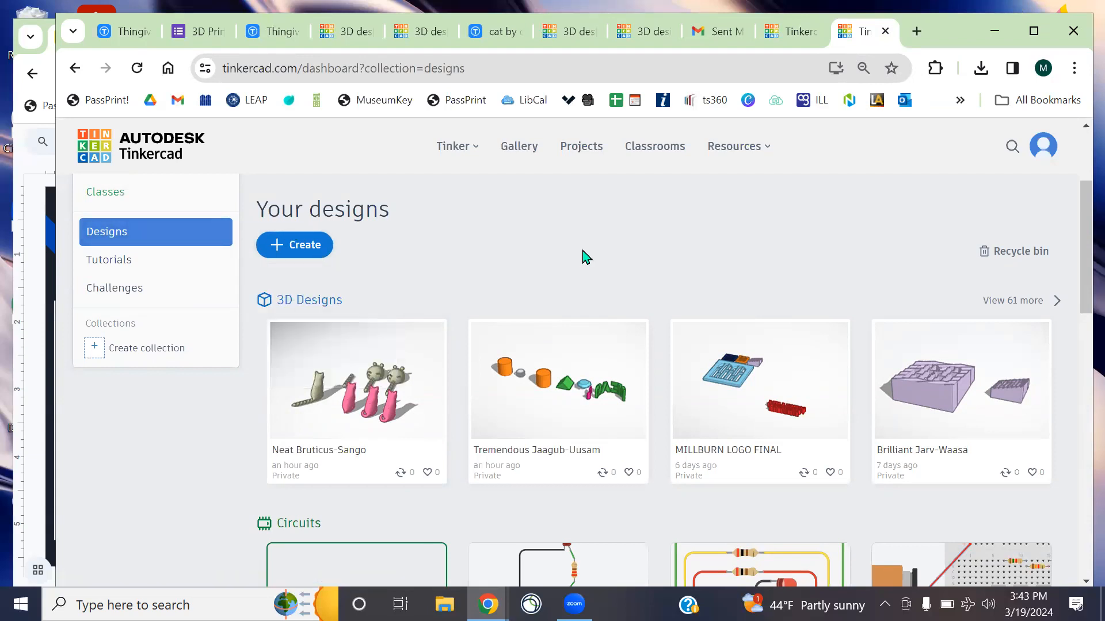
Close the dashboard tab, switch to the MakerDay design and view the page holders on its workplane
{"action": "left_click", "coordinate": [885, 31]}
{"action": "left_click", "coordinate": [276, 35]}
{"action": "left_click", "coordinate": [375, 40]}
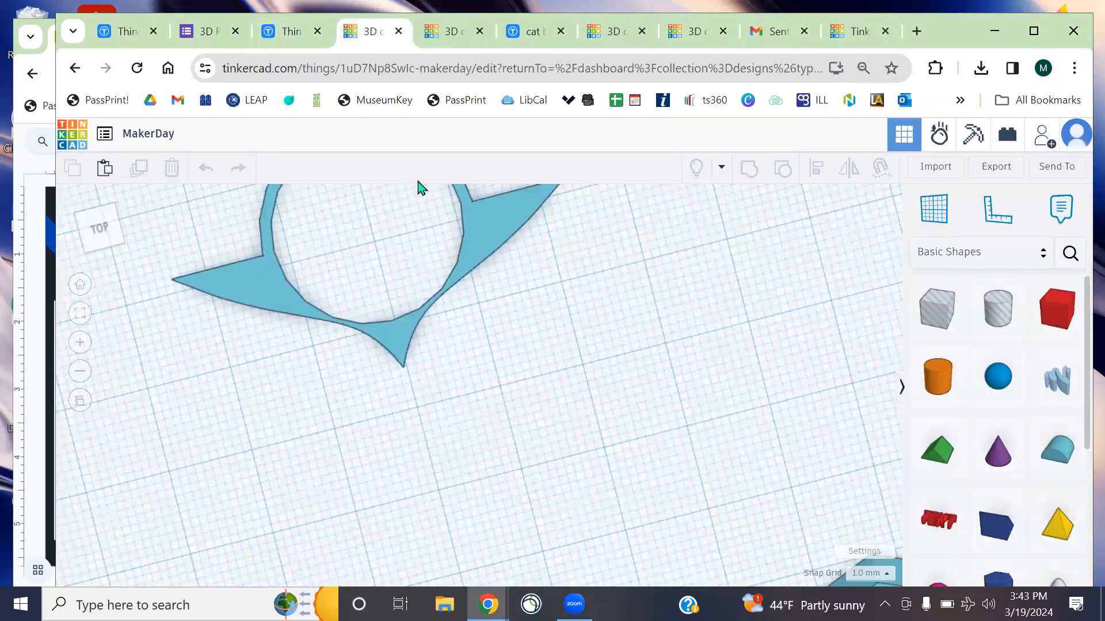
{"action": "scroll", "coordinate": [490, 292], "scroll_direction": "down", "scroll_amount": 4}
{"action": "right_click_drag", "start_coordinate": [510, 311], "coordinate": [599, 430]}
{"action": "middle_click_drag", "start_coordinate": [599, 431], "coordinate": [611, 303]}
{"action": "scroll", "coordinate": [614, 303], "scroll_direction": "down", "scroll_amount": 2}
{"action": "right_click_drag", "start_coordinate": [614, 309], "coordinate": [556, 373]}
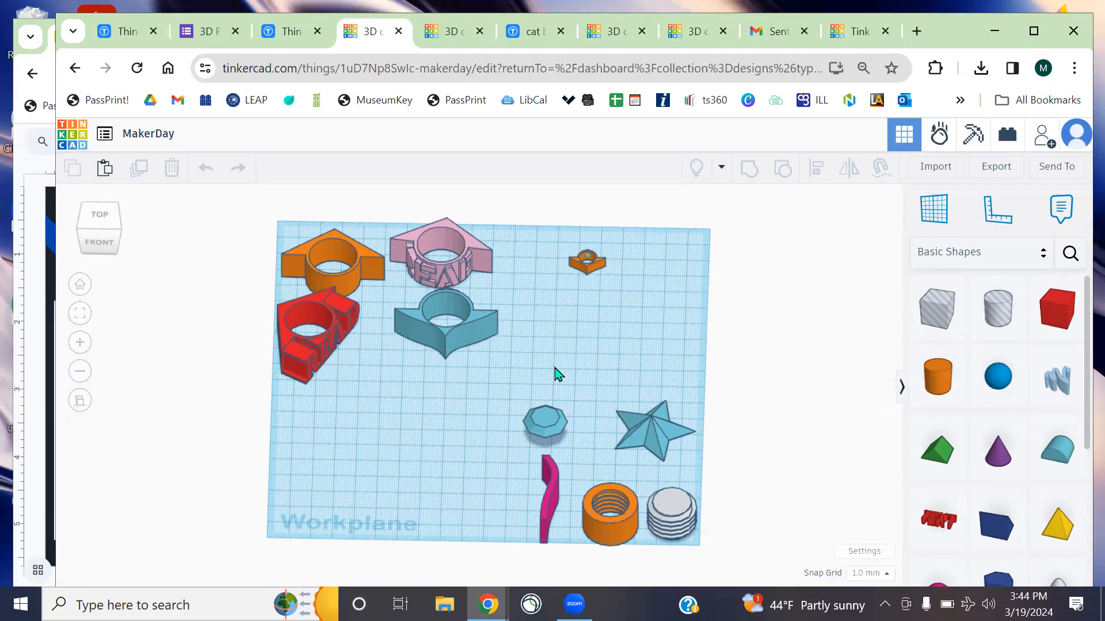
{"action": "scroll", "coordinate": [513, 358], "scroll_direction": "up", "scroll_amount": 3}
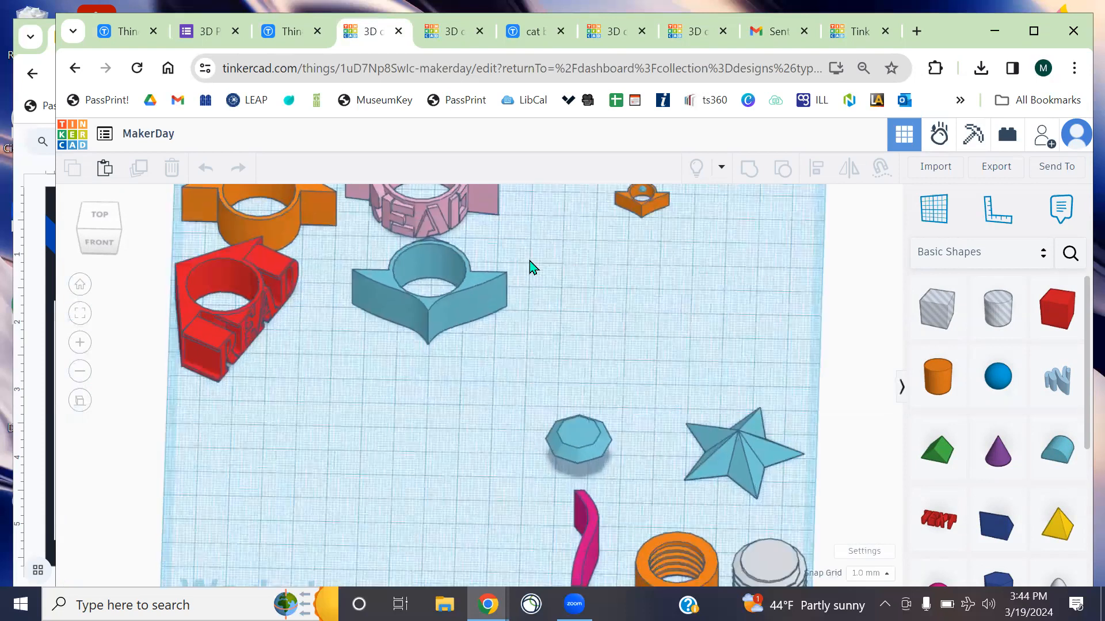
{"action": "middle_click_drag", "start_coordinate": [530, 261], "coordinate": [661, 420]}
{"action": "right_click_drag", "start_coordinate": [663, 421], "coordinate": [685, 390]}
Switch to the TinkercadWorkshop slides and advance to the One-Hand Page Holder project slide
{"action": "left_click", "coordinate": [36, 367]}
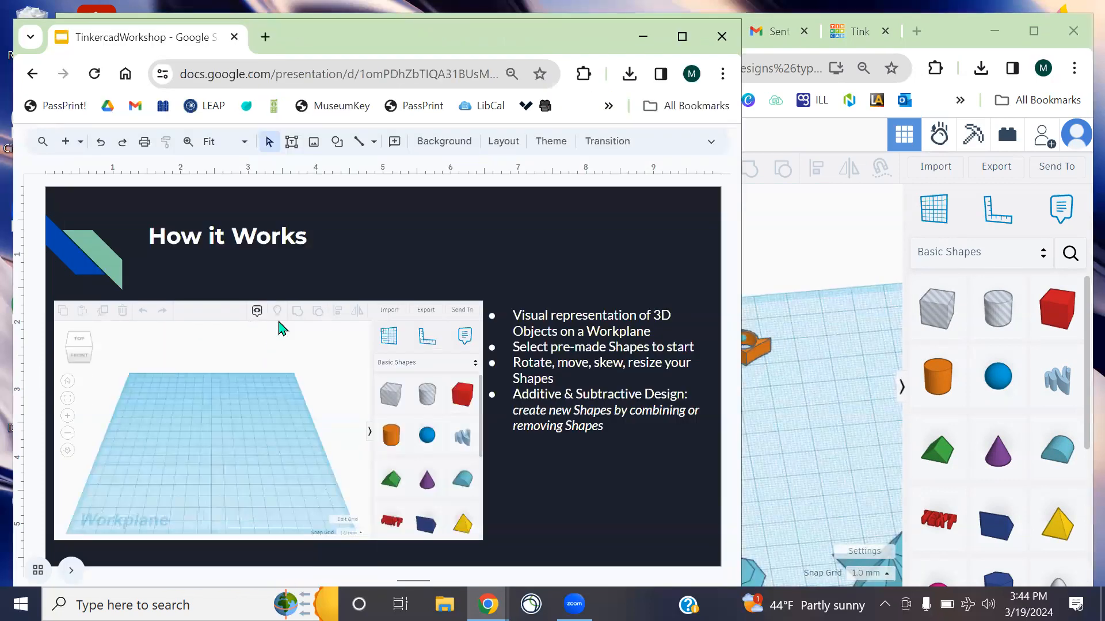
{"action": "scroll", "coordinate": [284, 314], "scroll_direction": "down", "scroll_amount": 1}
{"action": "scroll", "coordinate": [285, 314], "scroll_direction": "down", "scroll_amount": 1}
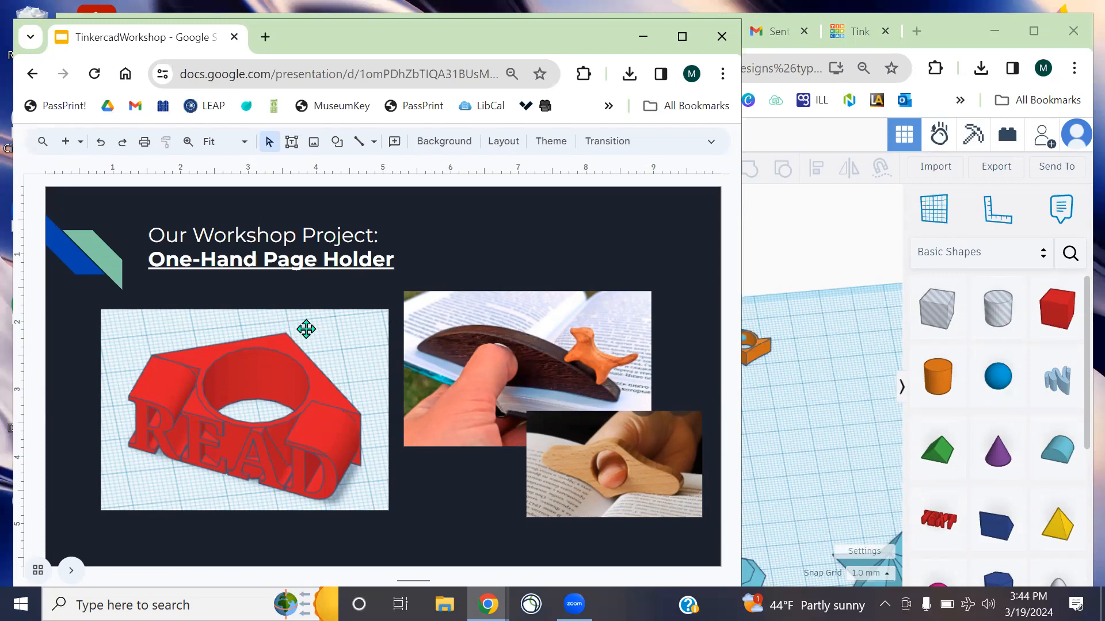
Return to the MakerDay design and inspect the teal and red READ page holders from several sides
{"action": "left_click", "coordinate": [947, 36]}
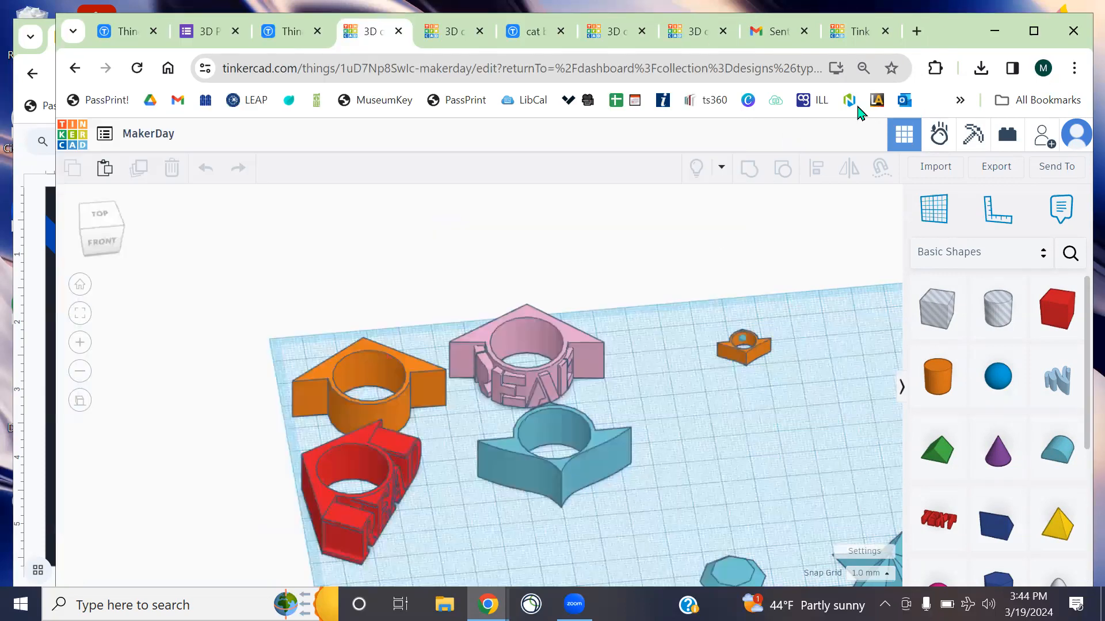
{"action": "middle_click_drag", "start_coordinate": [715, 395], "coordinate": [581, 256]}
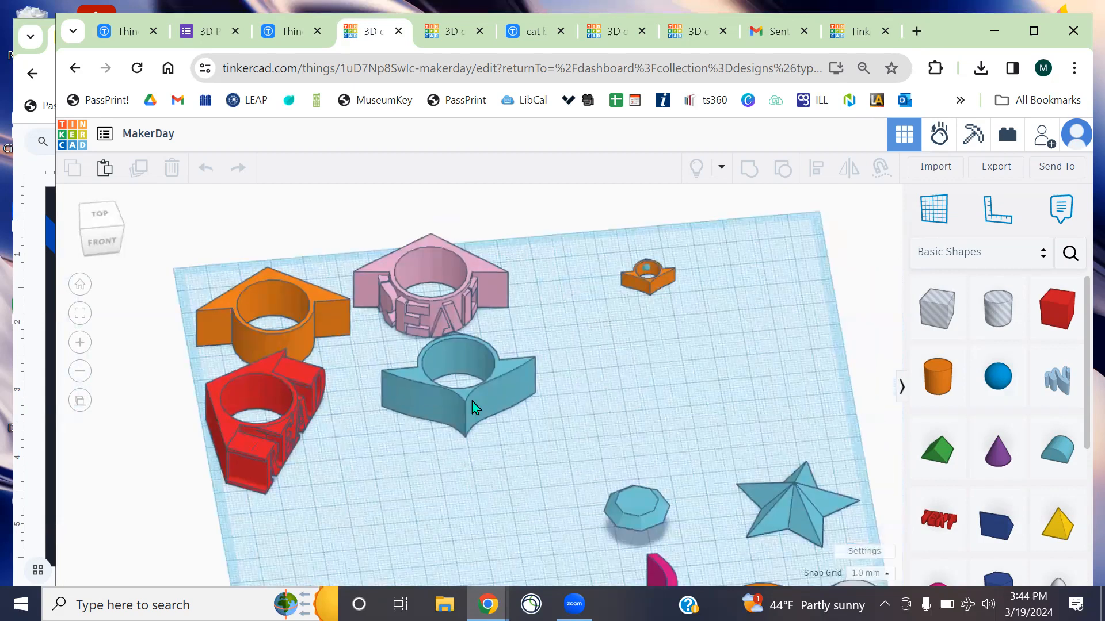
{"action": "left_click", "coordinate": [472, 403]}
{"action": "right_click_drag", "start_coordinate": [561, 345], "coordinate": [419, 396]}
{"action": "left_click", "coordinate": [382, 417]}
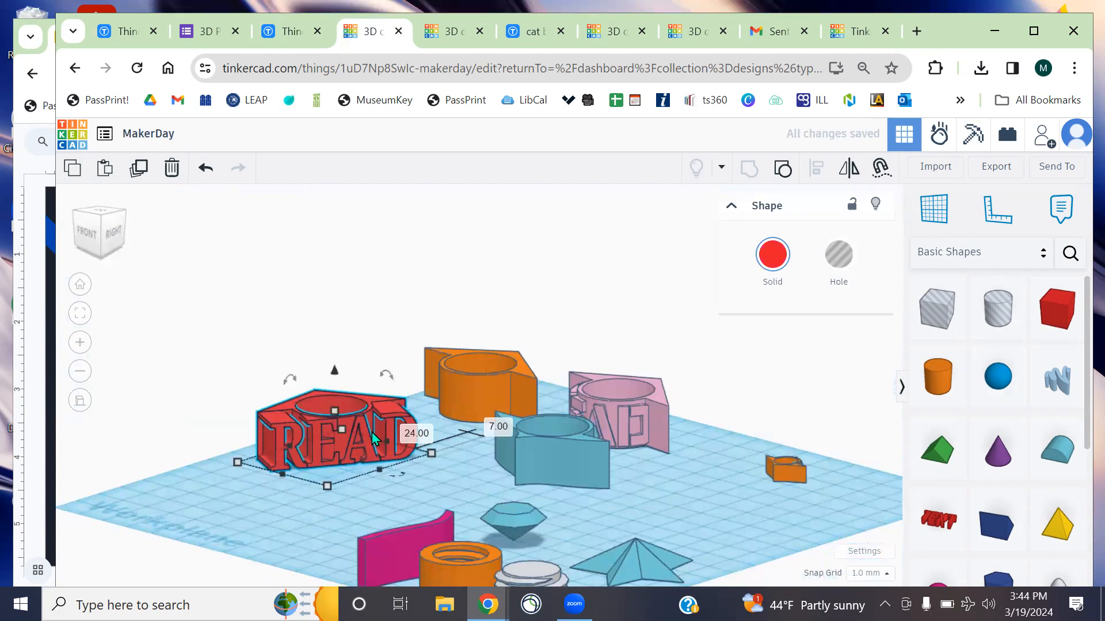
{"action": "right_click_drag", "start_coordinate": [599, 471], "coordinate": [506, 496]}
{"action": "left_click", "coordinate": [507, 495]}
{"action": "scroll", "coordinate": [503, 433], "scroll_direction": "up", "scroll_amount": 5}
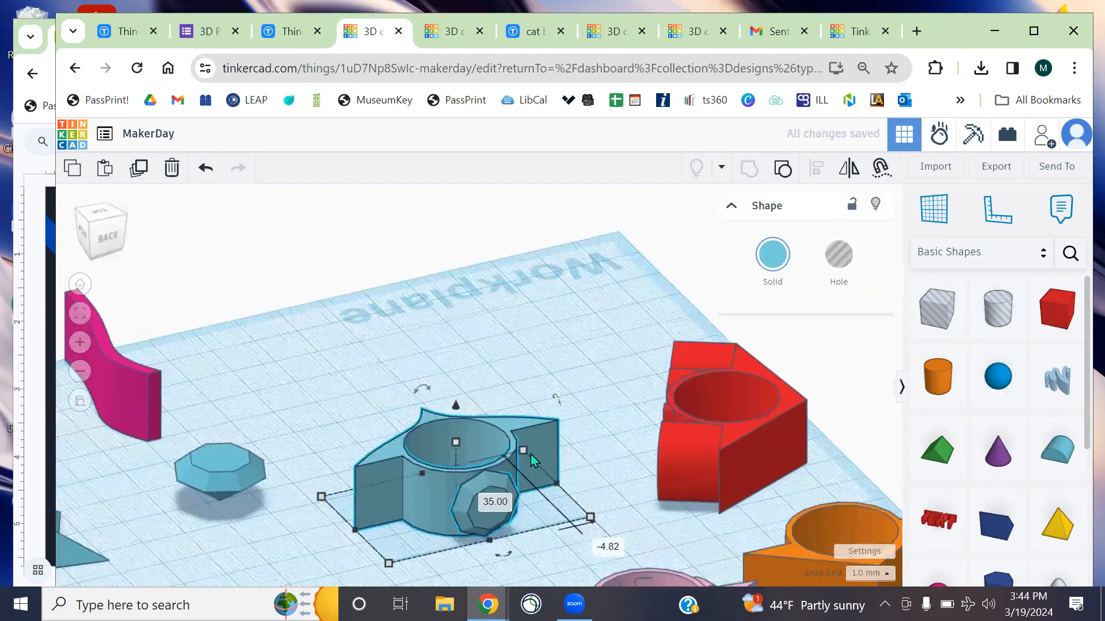
Inspect the pink page holder with curved READ lettering and the plain orange page holder up close
{"action": "middle_click_drag", "start_coordinate": [620, 437], "coordinate": [608, 286]}
{"action": "right_click_drag", "start_coordinate": [665, 439], "coordinate": [977, 388]}
{"action": "right_click_drag", "start_coordinate": [579, 429], "coordinate": [526, 344]}
{"action": "middle_click_drag", "start_coordinate": [525, 344], "coordinate": [522, 381]}
{"action": "right_click_drag", "start_coordinate": [522, 382], "coordinate": [461, 381]}
{"action": "scroll", "coordinate": [520, 382], "scroll_direction": "up", "scroll_amount": 4}
{"action": "middle_click_drag", "start_coordinate": [462, 381], "coordinate": [509, 403]}
{"action": "right_click_drag", "start_coordinate": [452, 331], "coordinate": [464, 371]}
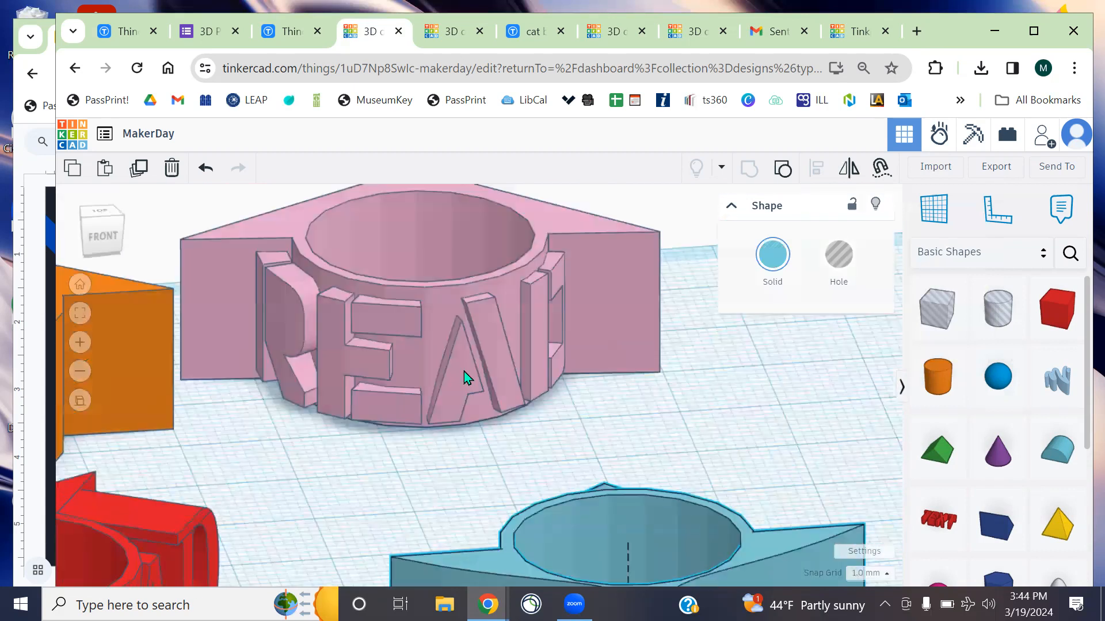
{"action": "left_click", "coordinate": [461, 323]}
{"action": "middle_click_drag", "start_coordinate": [229, 436], "coordinate": [496, 434]}
{"action": "right_click_drag", "start_coordinate": [495, 433], "coordinate": [444, 357]}
{"action": "left_click", "coordinate": [490, 352]}
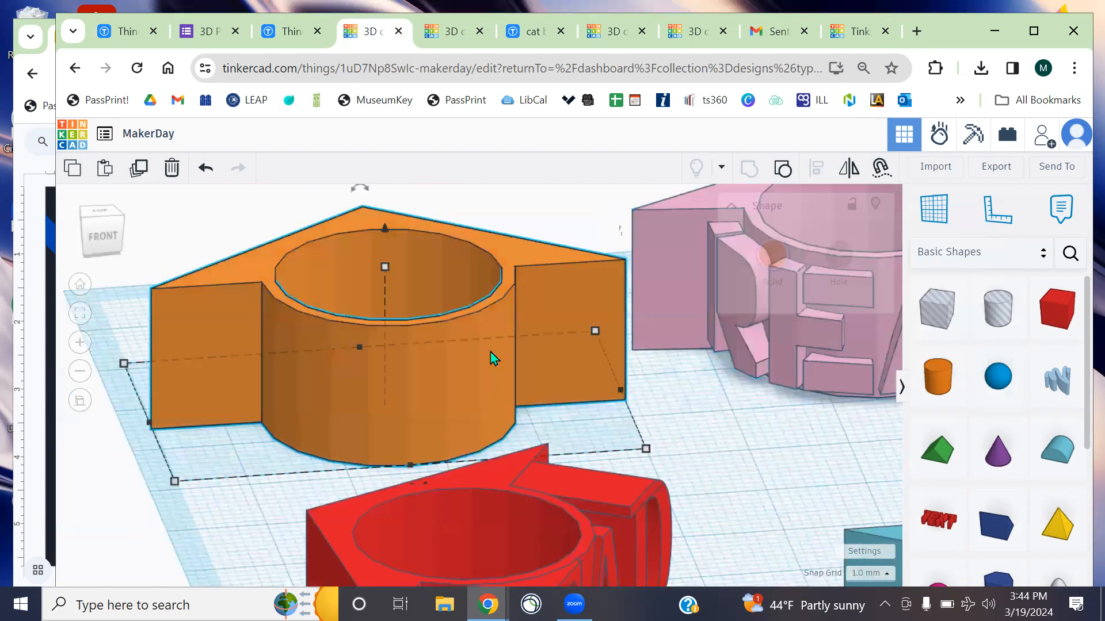
{"action": "scroll", "coordinate": [649, 424], "scroll_direction": "down", "scroll_amount": 6}
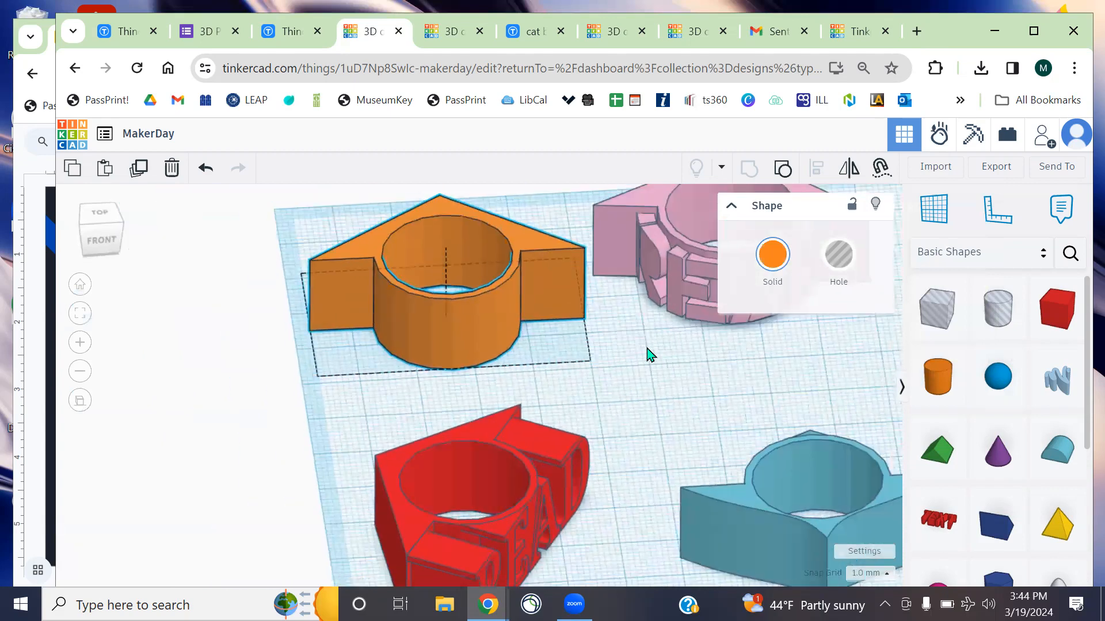
{"action": "middle_click_drag", "start_coordinate": [649, 352], "coordinate": [507, 318]}
{"action": "right_click_drag", "start_coordinate": [504, 314], "coordinate": [484, 292]}
View the whole workplane of the Tremendous Jaagub-Uusam design, and bring up the Tinkercad Shortcuts slide in the workshop presentation
{"action": "left_click", "coordinate": [450, 32]}
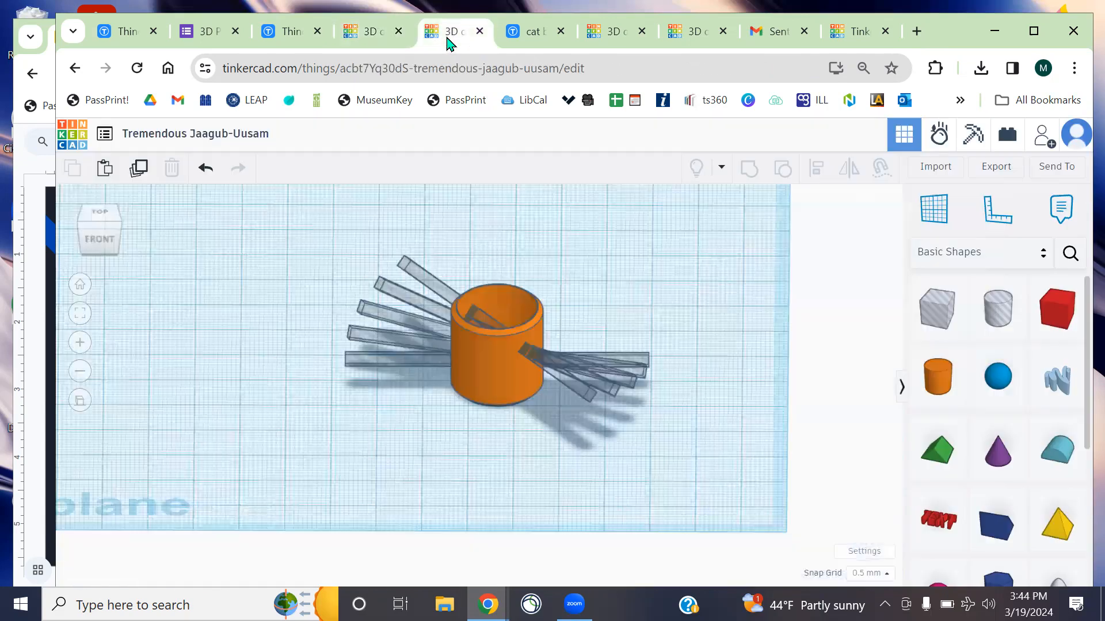
{"action": "scroll", "coordinate": [279, 348], "scroll_direction": "down", "scroll_amount": 5}
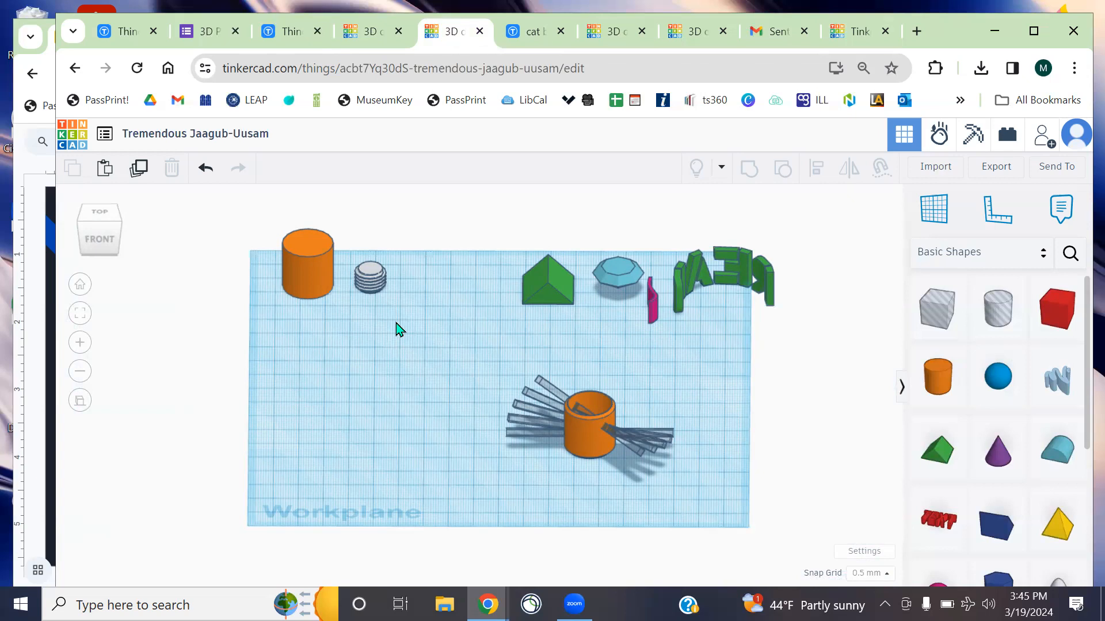
{"action": "left_click", "coordinate": [41, 334]}
{"action": "key", "text": "Down"}
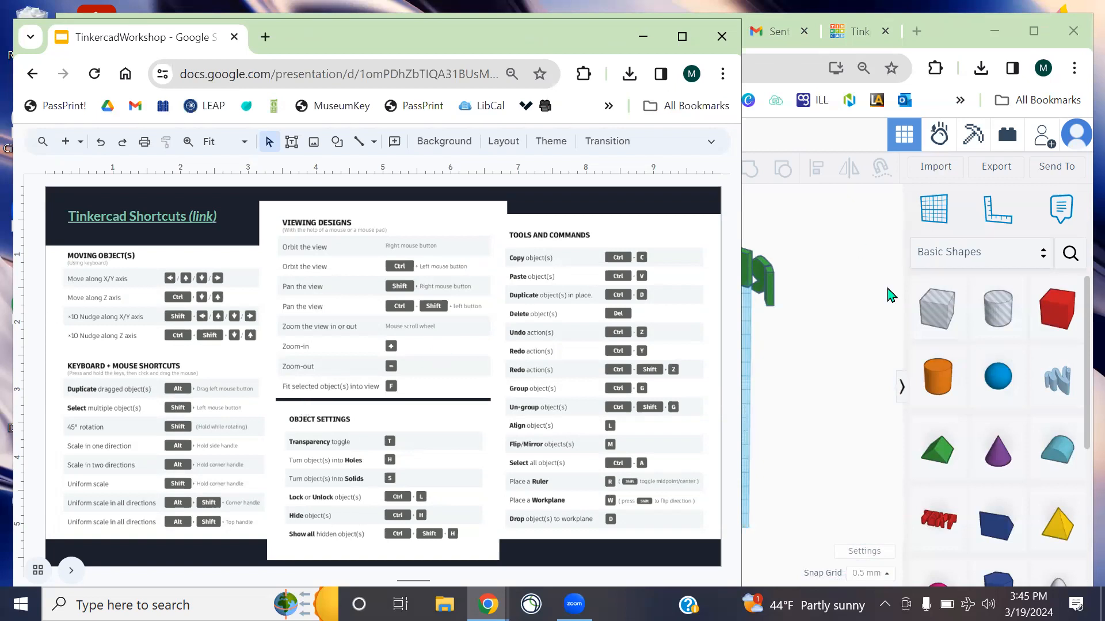
Return to the Tremendous Jaagub-Uusam design and look through the premade shapes in the Basic Shapes library
{"action": "left_click", "coordinate": [807, 350]}
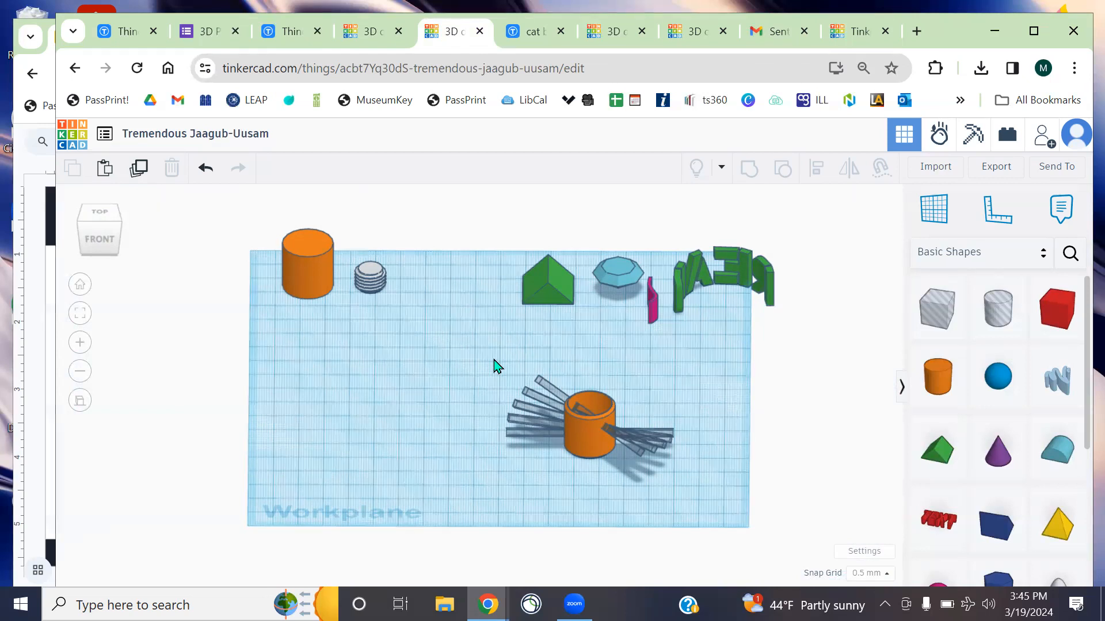
{"action": "middle_click_drag", "start_coordinate": [493, 365], "coordinate": [671, 362]}
{"action": "scroll", "coordinate": [654, 367], "scroll_direction": "up", "scroll_amount": 3}
{"action": "middle_click_drag", "start_coordinate": [595, 354], "coordinate": [456, 357]}
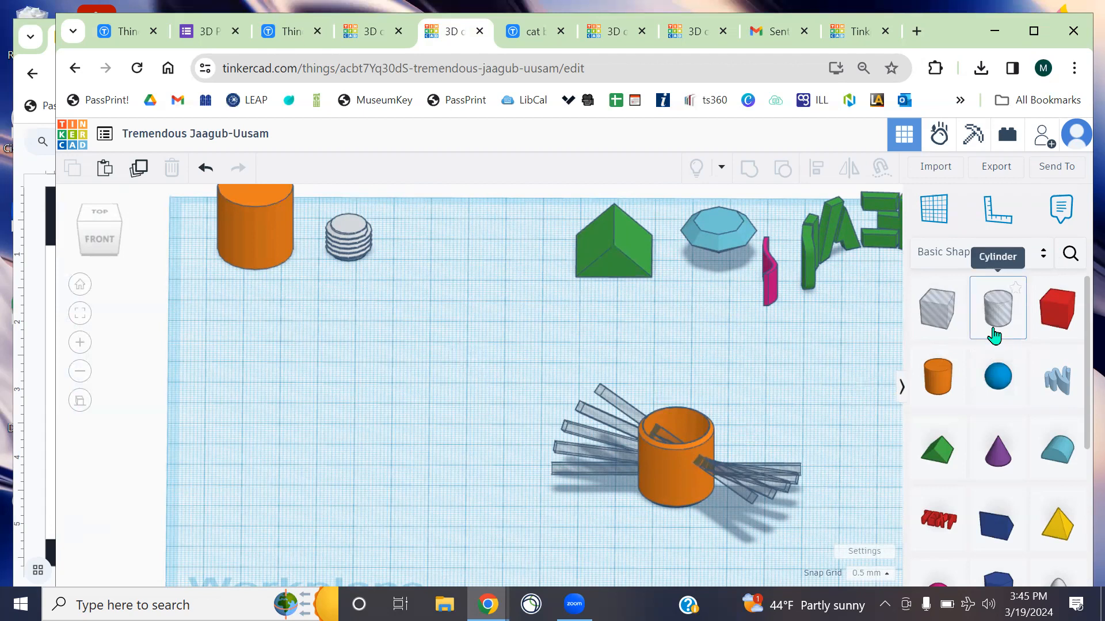
{"action": "scroll", "coordinate": [1004, 338], "scroll_direction": "down", "scroll_amount": 4}
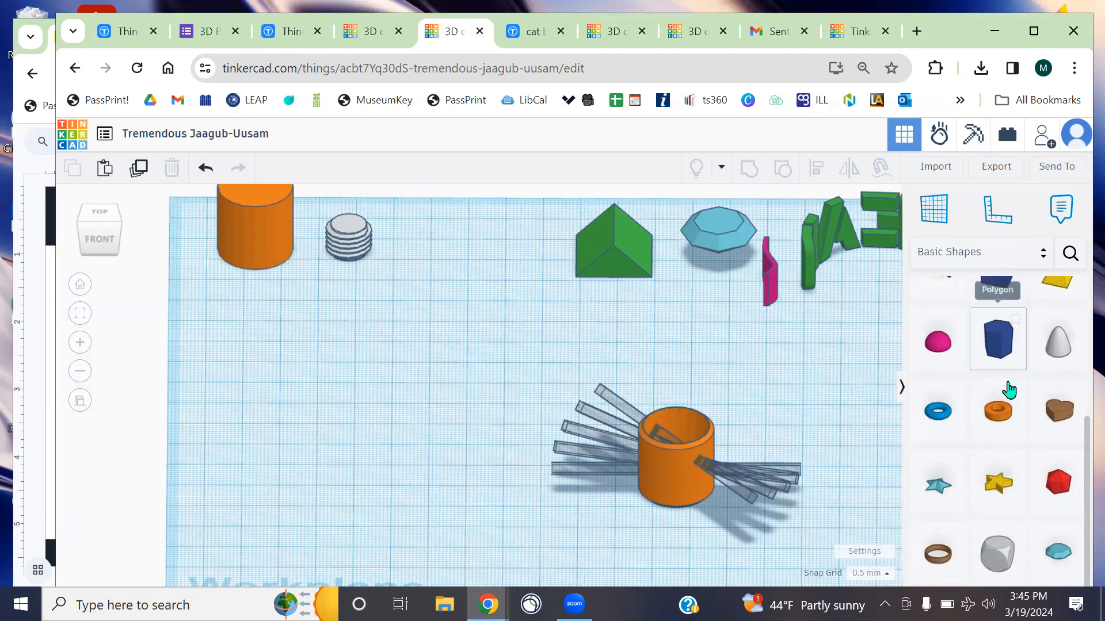
{"action": "scroll", "coordinate": [1007, 389], "scroll_direction": "up", "scroll_amount": 4}
{"action": "scroll", "coordinate": [1008, 390], "scroll_direction": "down", "scroll_amount": 1}
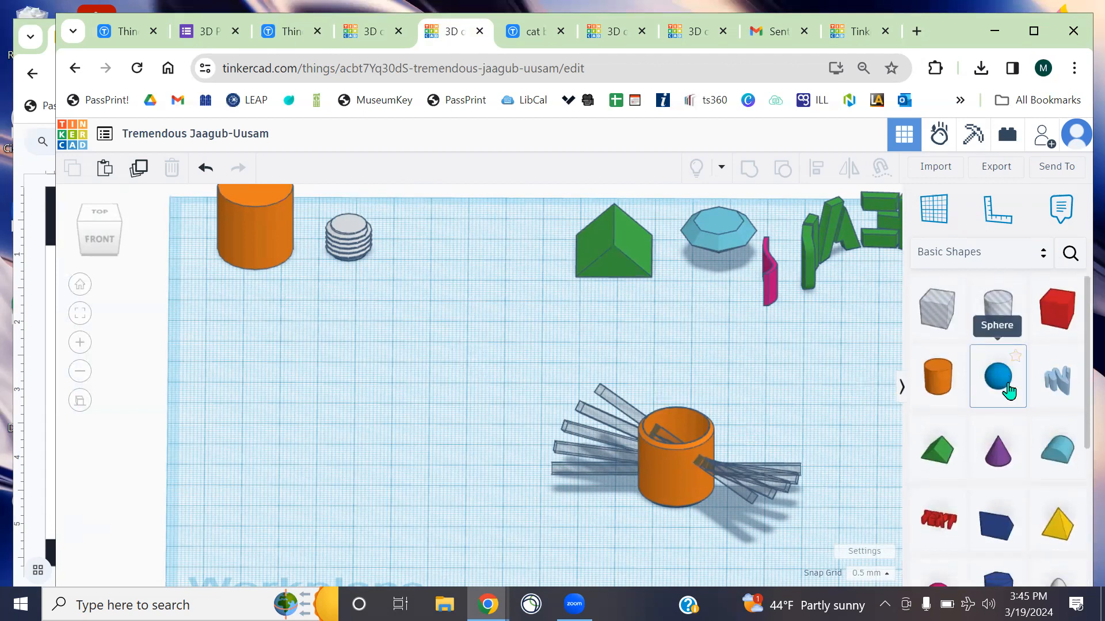
Place an orange cylinder on the empty area of the workplane with a red box overlapping its side
{"action": "left_click", "coordinate": [938, 377]}
{"action": "left_click", "coordinate": [298, 419]}
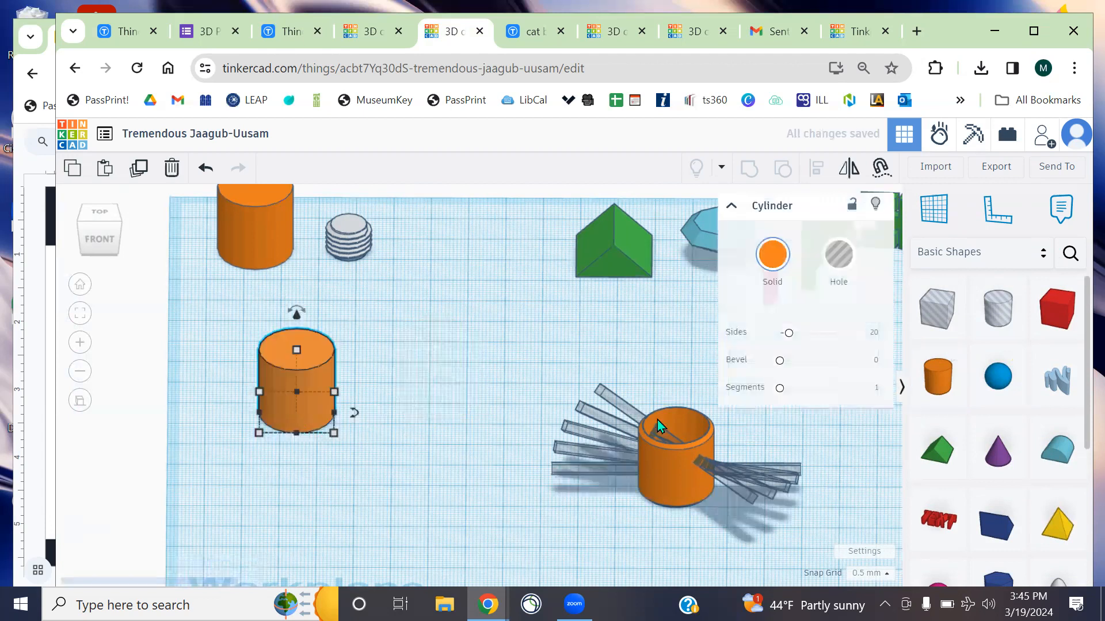
{"action": "left_click", "coordinate": [1057, 309]}
{"action": "left_click", "coordinate": [389, 447]}
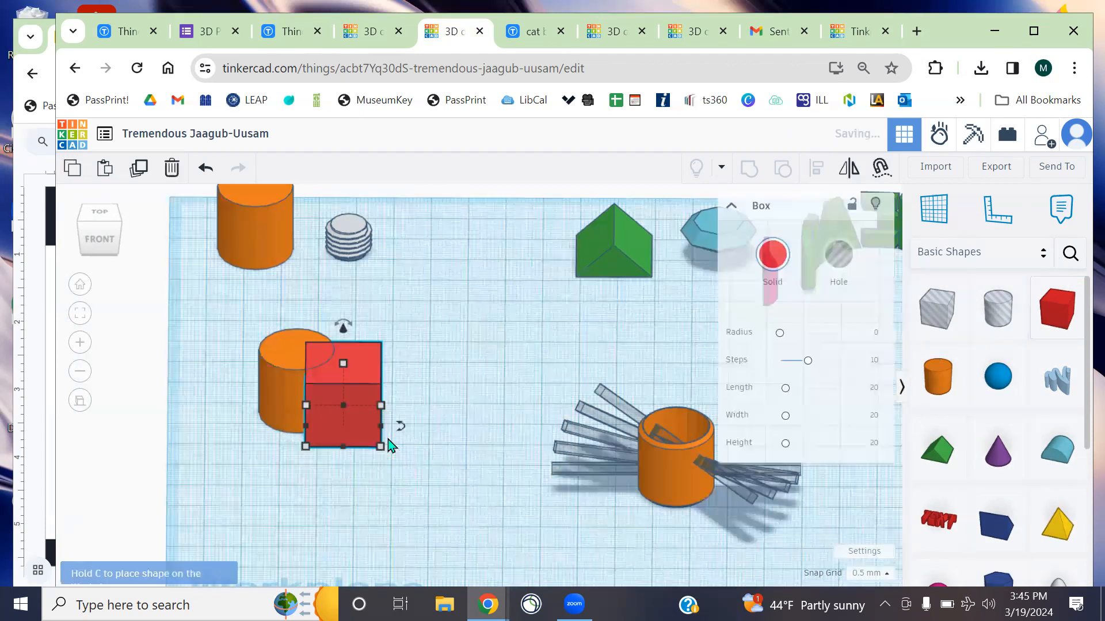
Group the overlapping cylinder and red box into one solid shape and look at it from another side
{"action": "right_click_drag", "start_coordinate": [409, 483], "coordinate": [359, 417]}
{"action": "left_click_drag", "start_coordinate": [359, 416], "coordinate": [200, 376]}
{"action": "left_click", "coordinate": [399, 471]}
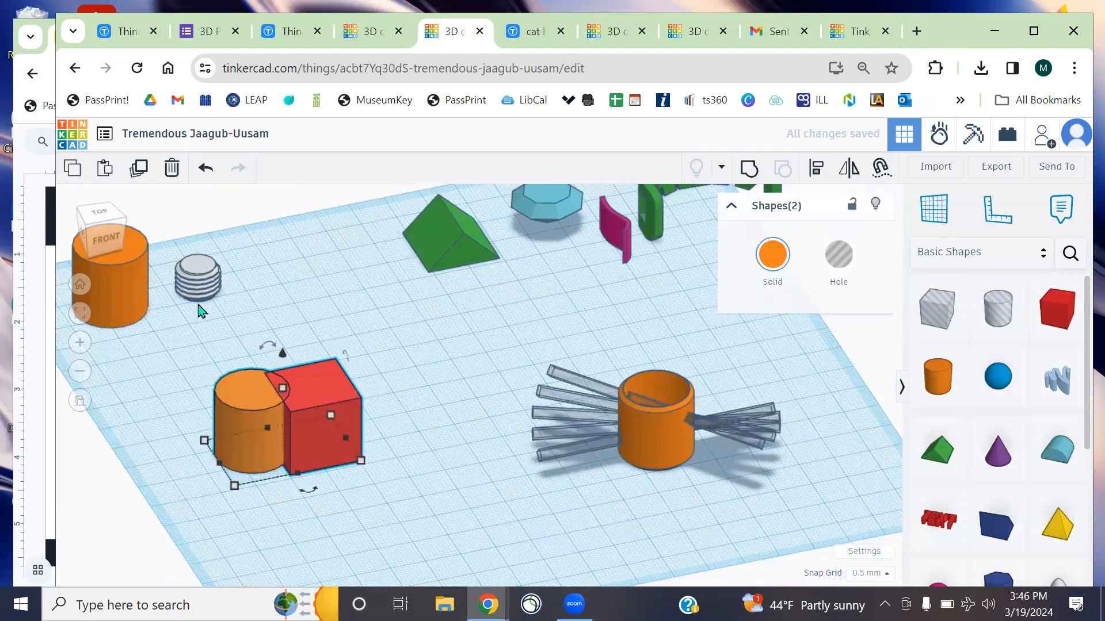
{"action": "left_click", "coordinate": [80, 313]}
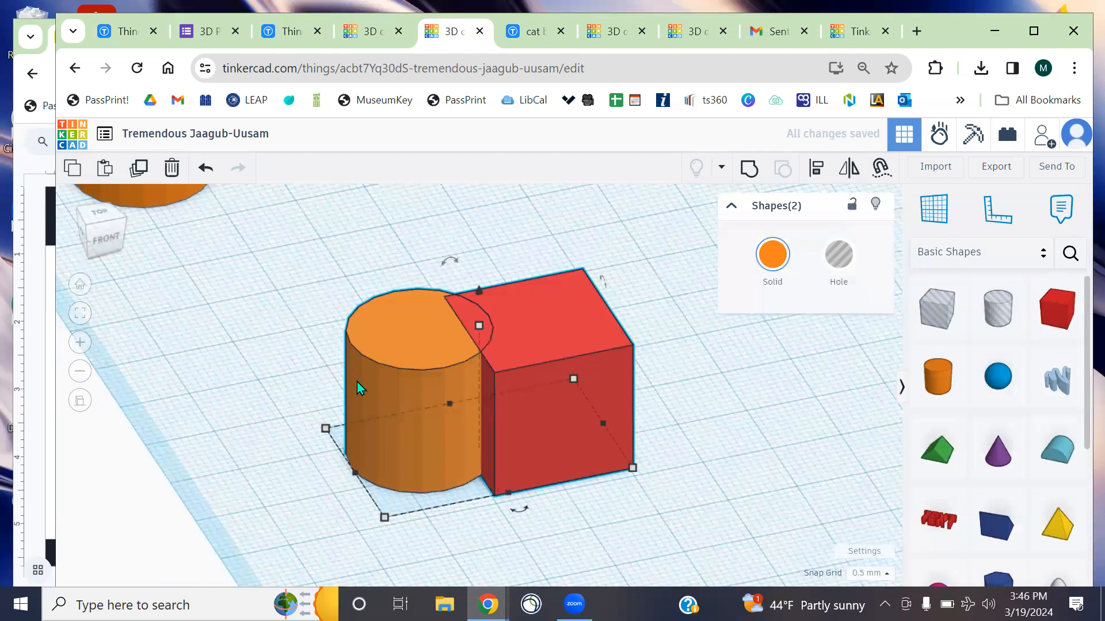
{"action": "left_click", "coordinate": [749, 168]}
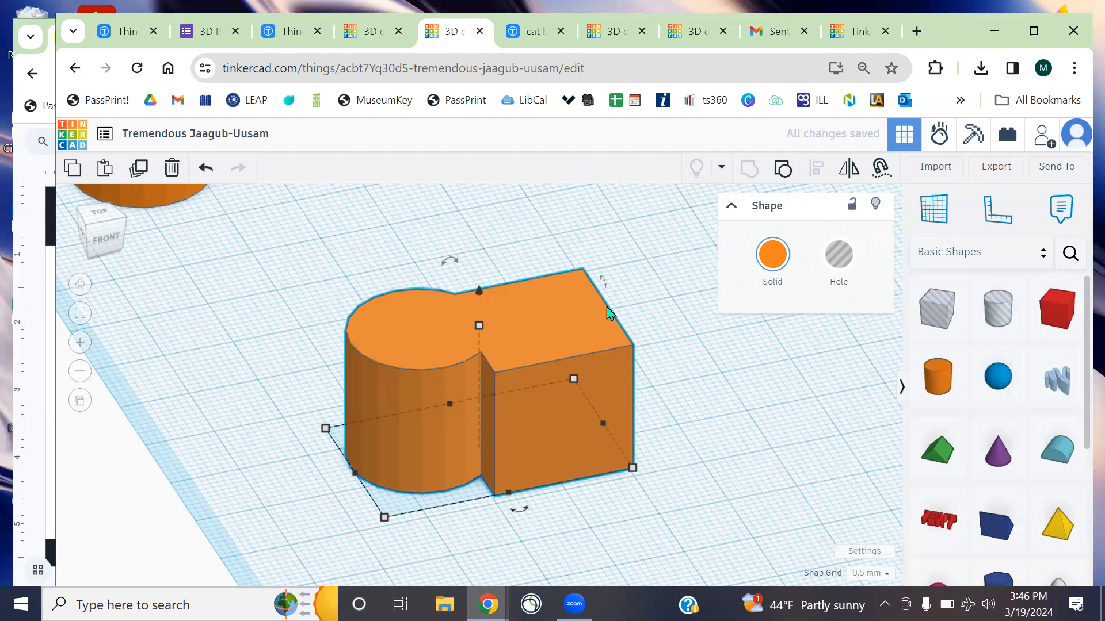
{"action": "right_click_drag", "start_coordinate": [654, 276], "coordinate": [588, 318]}
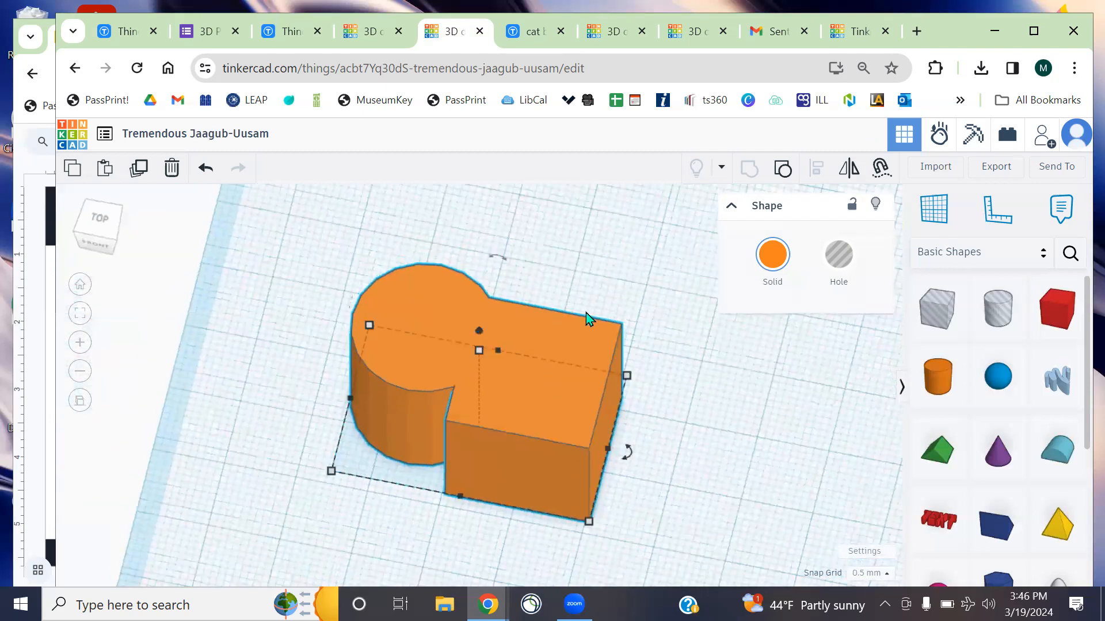
Place a sphere beside the grouped orange shape and turn it into a hole
{"action": "left_click", "coordinate": [804, 388]}
{"action": "left_click_drag", "start_coordinate": [804, 388], "coordinate": [271, 412]}
{"action": "right_click_drag", "start_coordinate": [430, 440], "coordinate": [438, 427]}
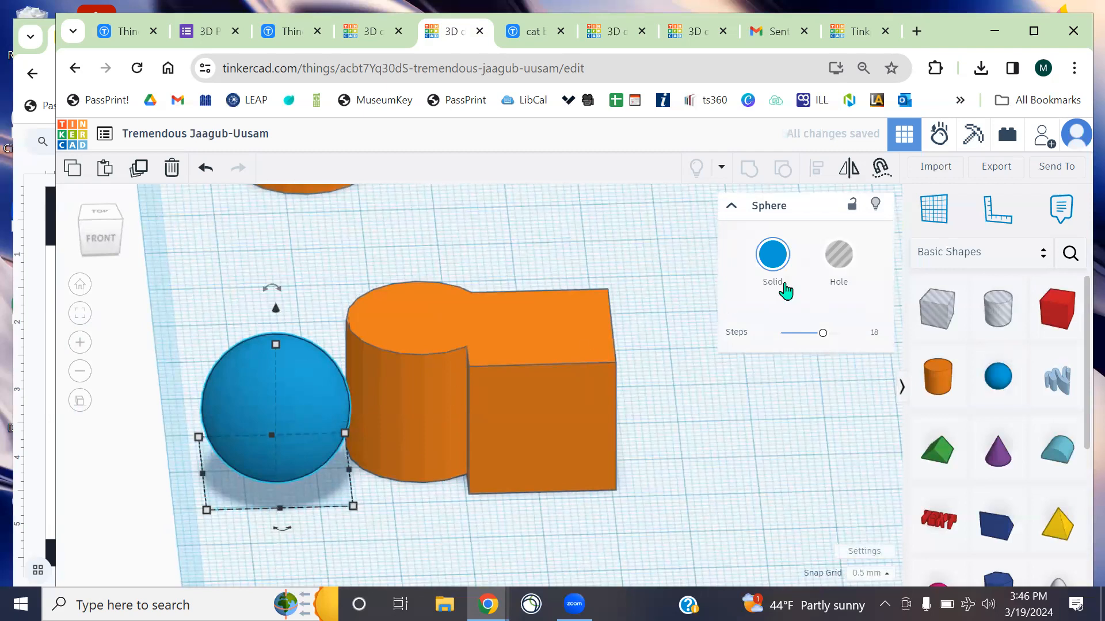
{"action": "left_click", "coordinate": [836, 259]}
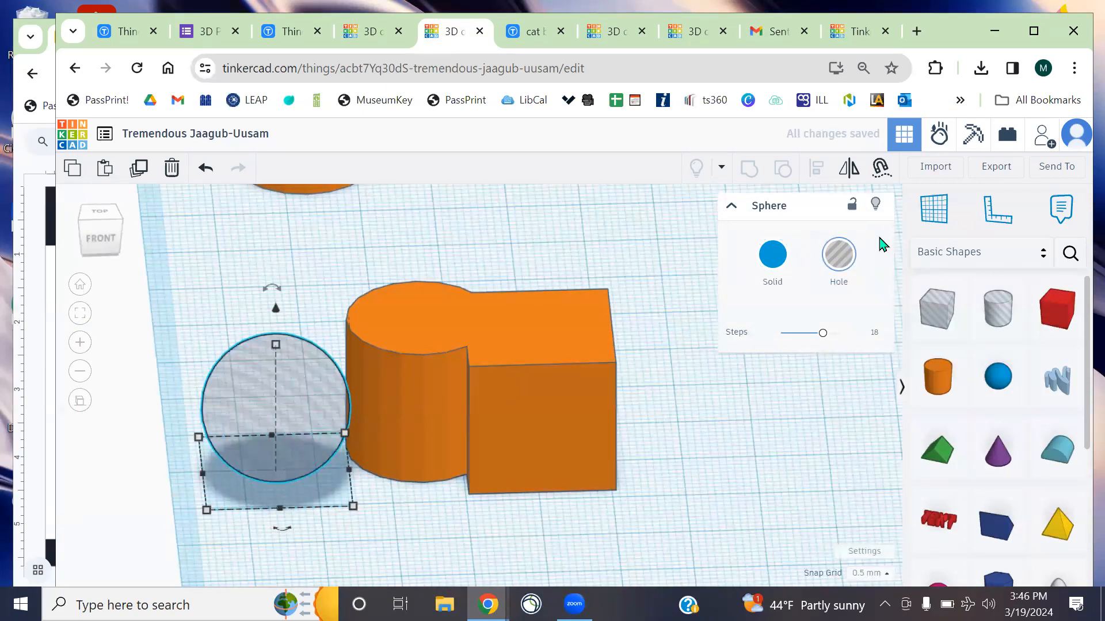
Move the sphere hole into the box end of the orange shape and group them to cut a round hollow
{"action": "left_click_drag", "start_coordinate": [318, 457], "coordinate": [645, 486]}
{"action": "left_click_drag", "start_coordinate": [770, 490], "coordinate": [743, 494]}
{"action": "left_click_drag", "start_coordinate": [671, 469], "coordinate": [467, 328]}
{"action": "left_click", "coordinate": [748, 169]}
{"action": "right_click_drag", "start_coordinate": [809, 406], "coordinate": [658, 366]}
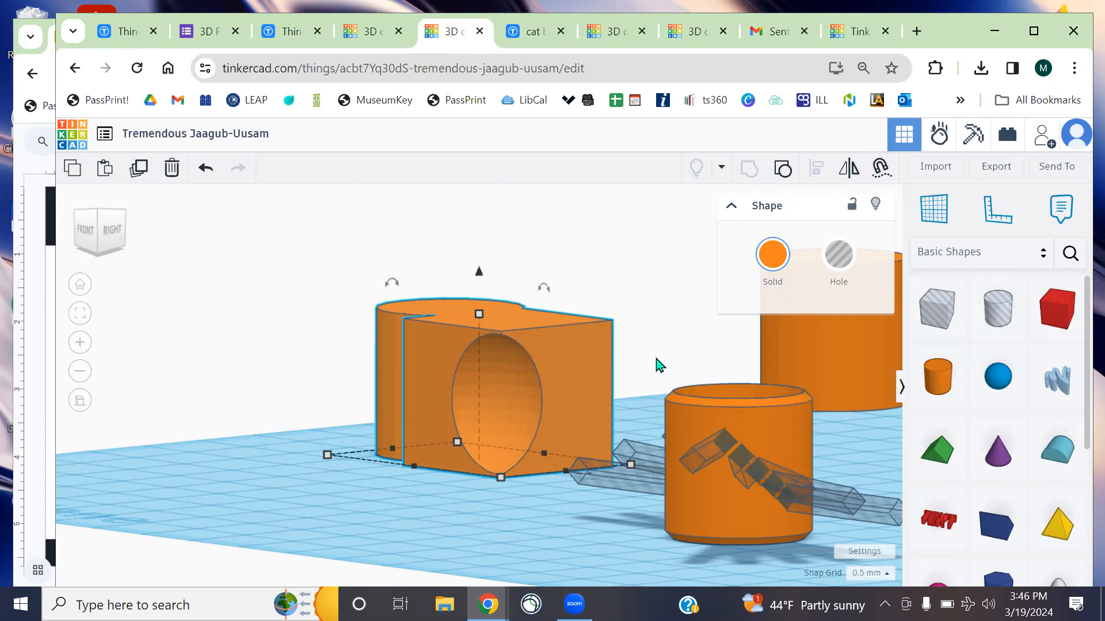
Add a red box and a cone beside the orange shape, and turn the cone into a hole
{"action": "left_click", "coordinate": [1057, 309]}
{"action": "left_click", "coordinate": [283, 444]}
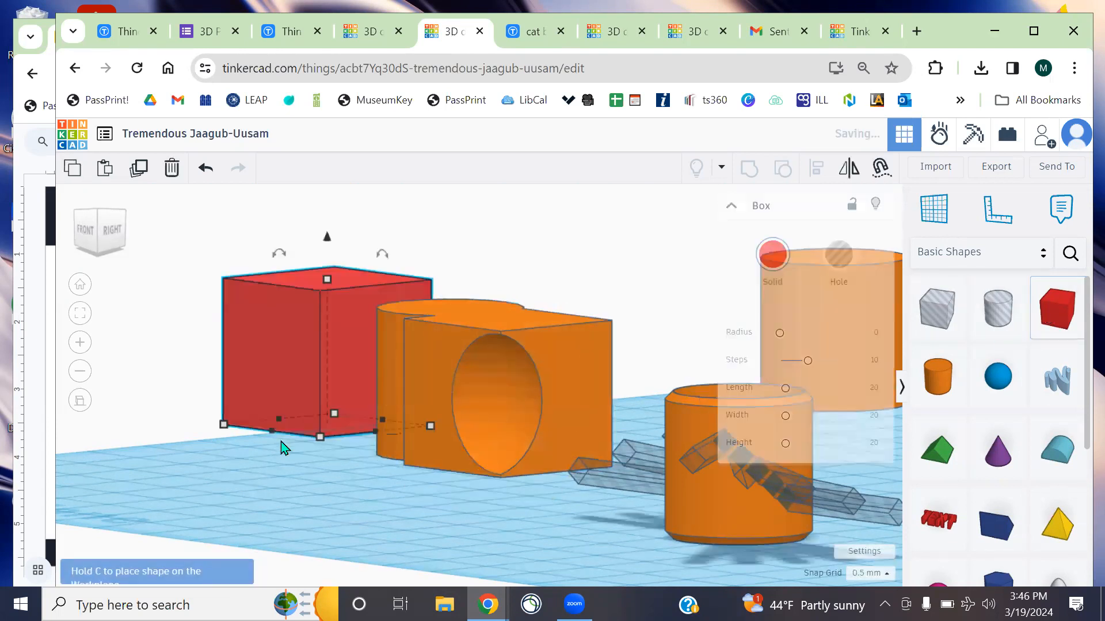
{"action": "right_click_drag", "start_coordinate": [328, 486], "coordinate": [403, 460]}
{"action": "left_click", "coordinate": [998, 452]}
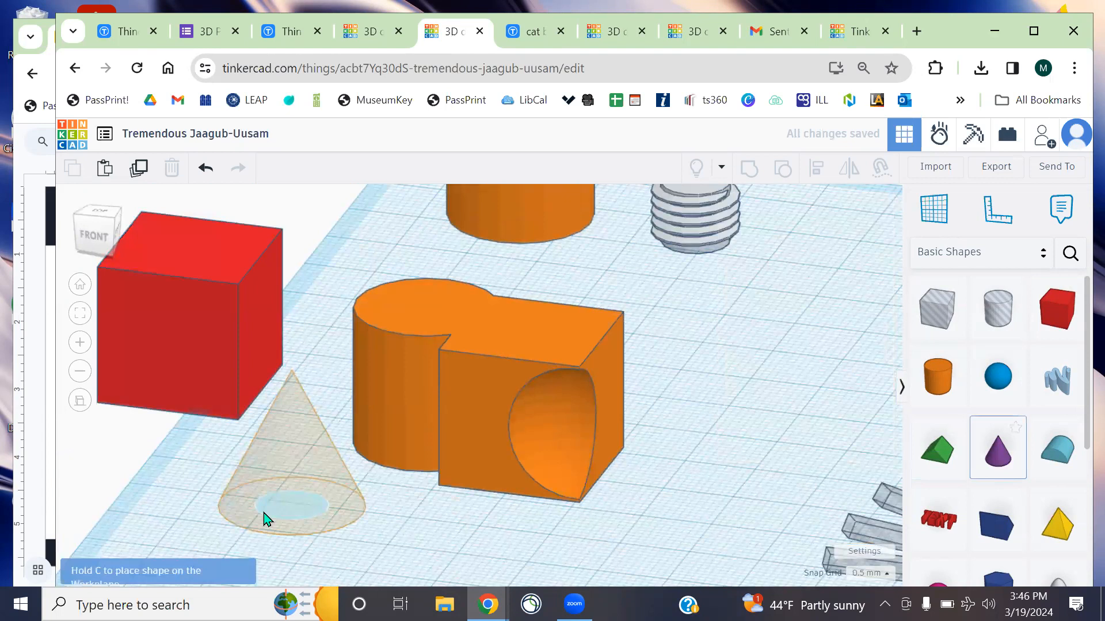
{"action": "left_click", "coordinate": [282, 491]}
{"action": "left_click", "coordinate": [839, 263]}
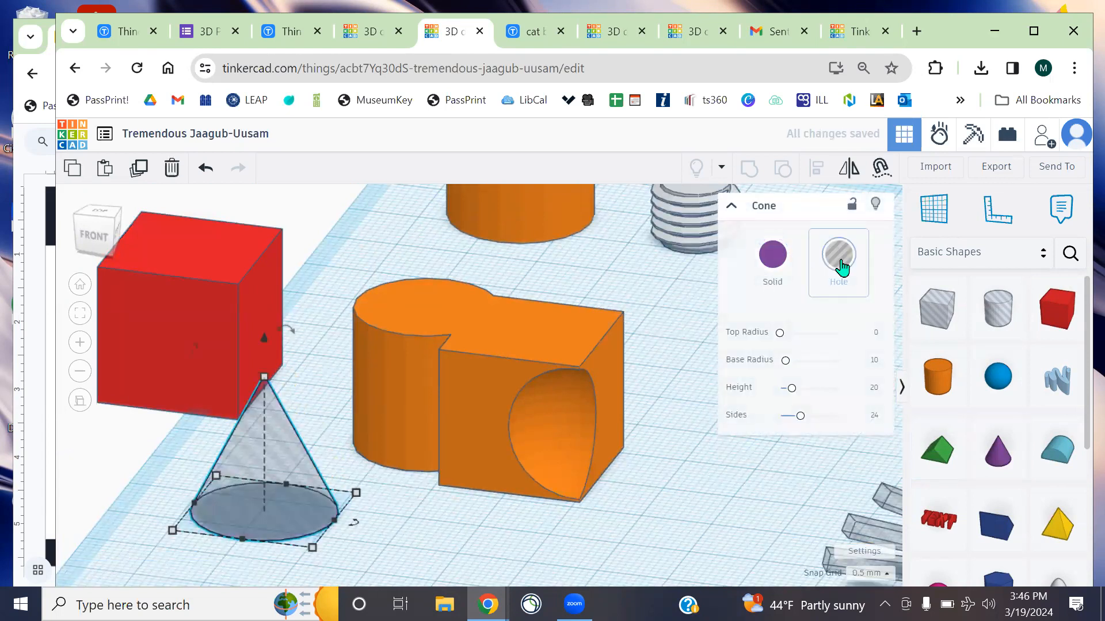
Move the cone hole into the orange shape where cylinder and box meet, and group them to cut it out
{"action": "left_click_drag", "start_coordinate": [278, 498], "coordinate": [339, 479]}
{"action": "left_click_drag", "start_coordinate": [319, 424], "coordinate": [531, 525]}
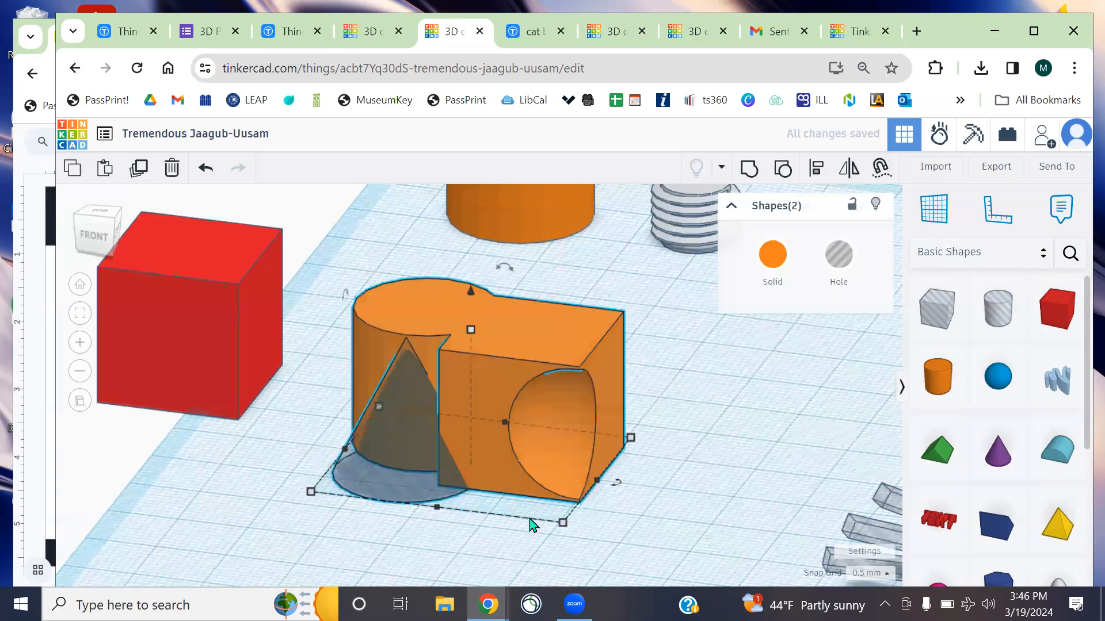
{"action": "left_click", "coordinate": [751, 173]}
{"action": "right_click_drag", "start_coordinate": [580, 551], "coordinate": [660, 528]}
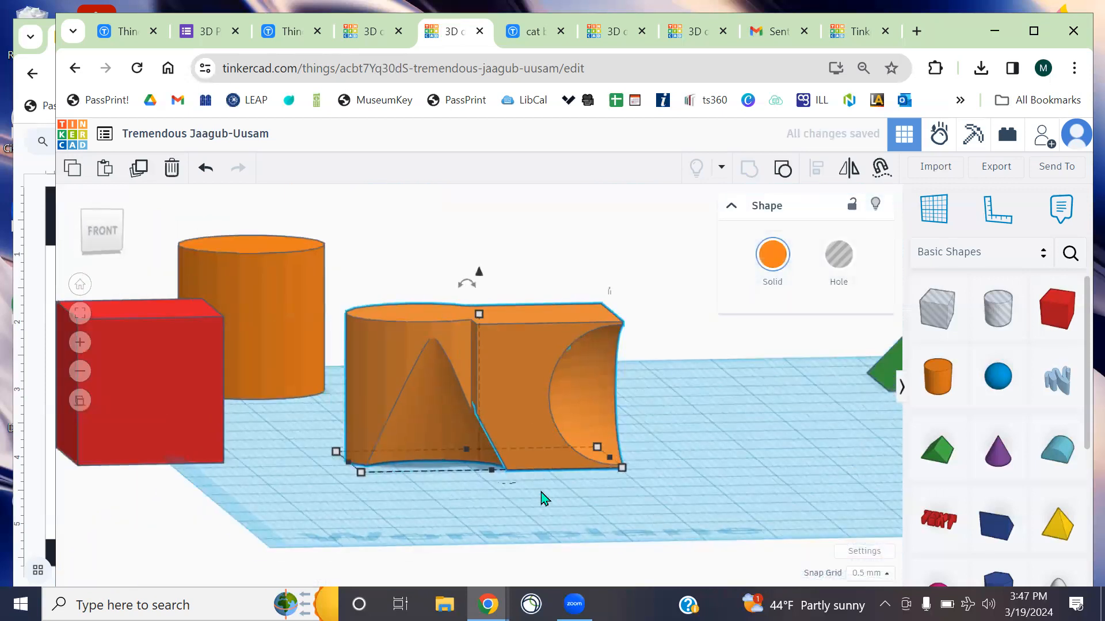
{"action": "left_click", "coordinate": [688, 460]}
{"action": "right_click_drag", "start_coordinate": [691, 460], "coordinate": [622, 509]}
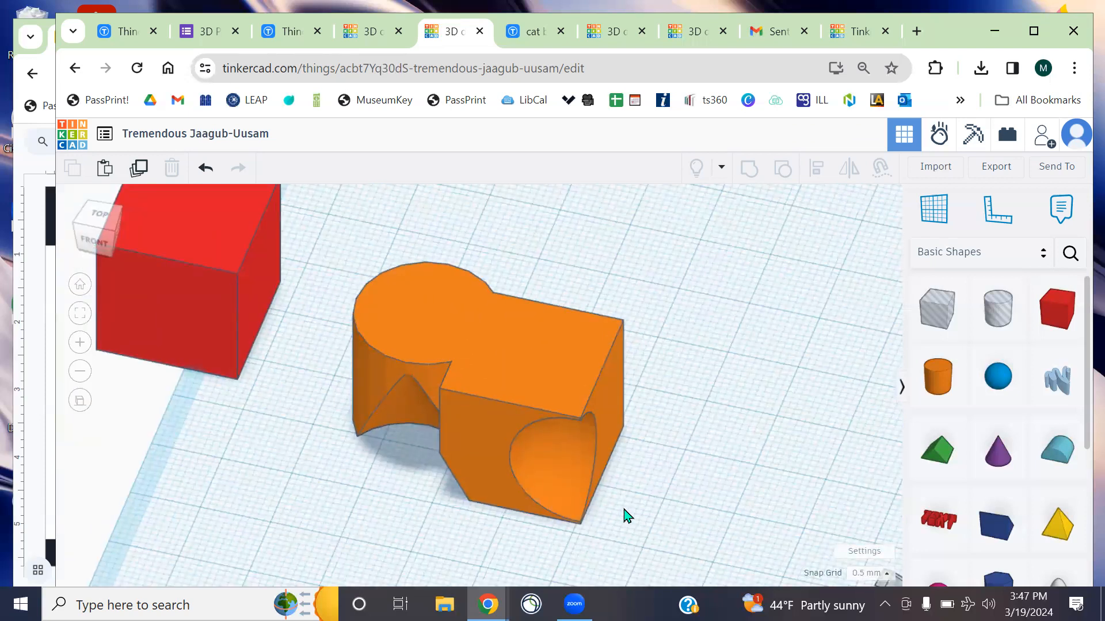
Delete the grouped orange shape and the red box from the workplane
{"action": "left_click", "coordinate": [563, 438]}
{"action": "key", "text": "Delete"}
{"action": "left_click", "coordinate": [242, 305]}
{"action": "key", "text": "Delete"}
{"action": "right_click_drag", "start_coordinate": [563, 343], "coordinate": [660, 326]}
{"action": "middle_click_drag", "start_coordinate": [672, 269], "coordinate": [589, 364]}
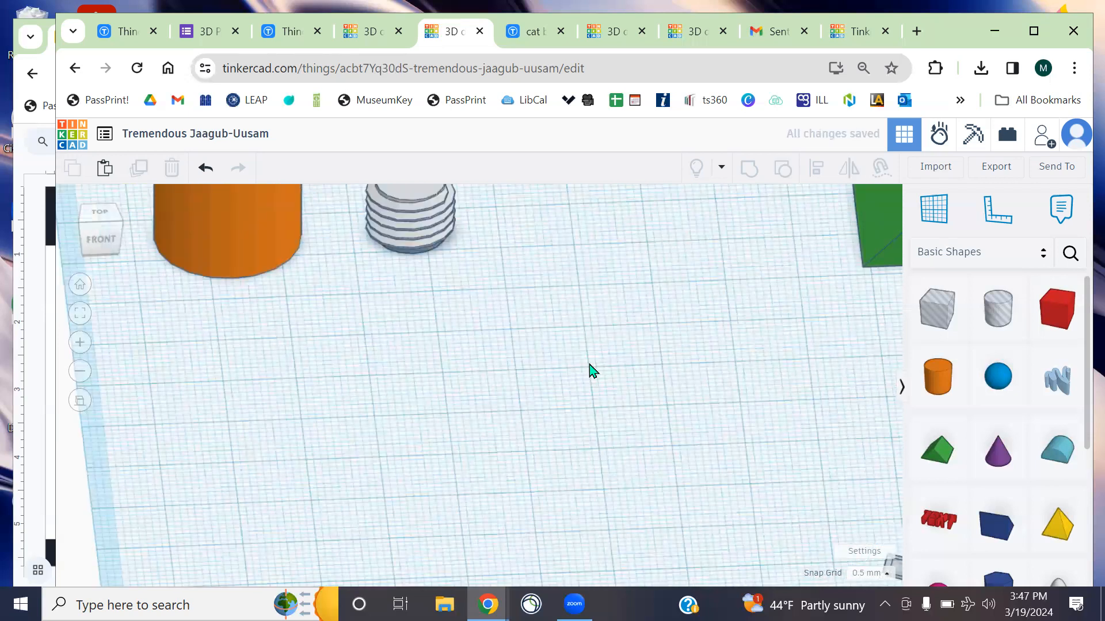
{"action": "scroll", "coordinate": [592, 369], "scroll_direction": "down", "scroll_amount": 4}
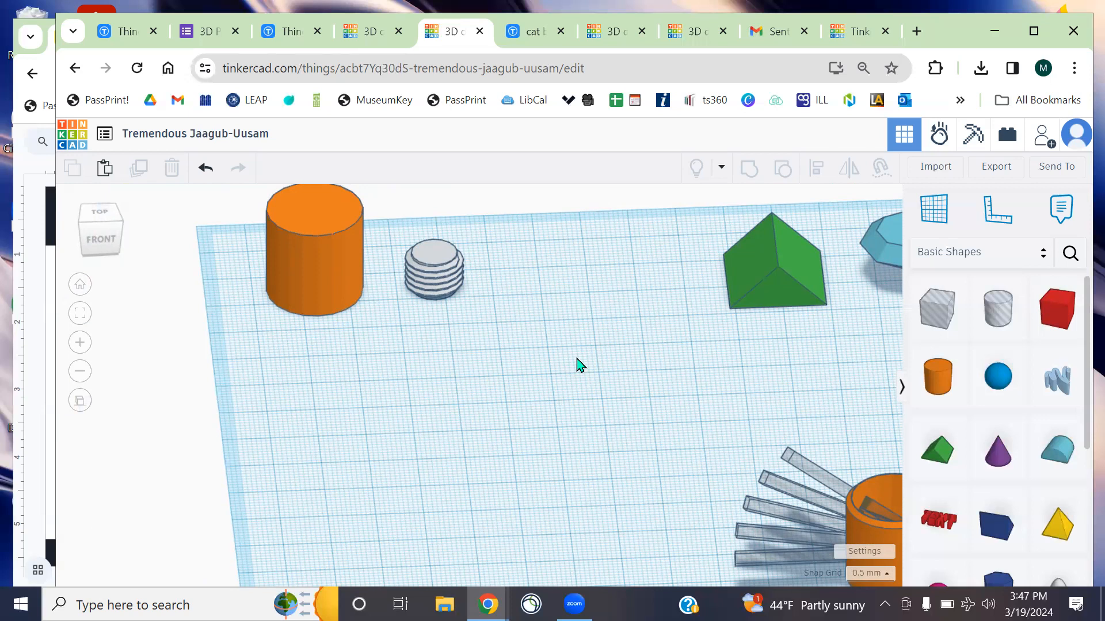
Look at the plain orange page holder in the MakerDay design, and return to the Tremendous Jaagub-Uusam workplane
{"action": "left_click", "coordinate": [347, 31]}
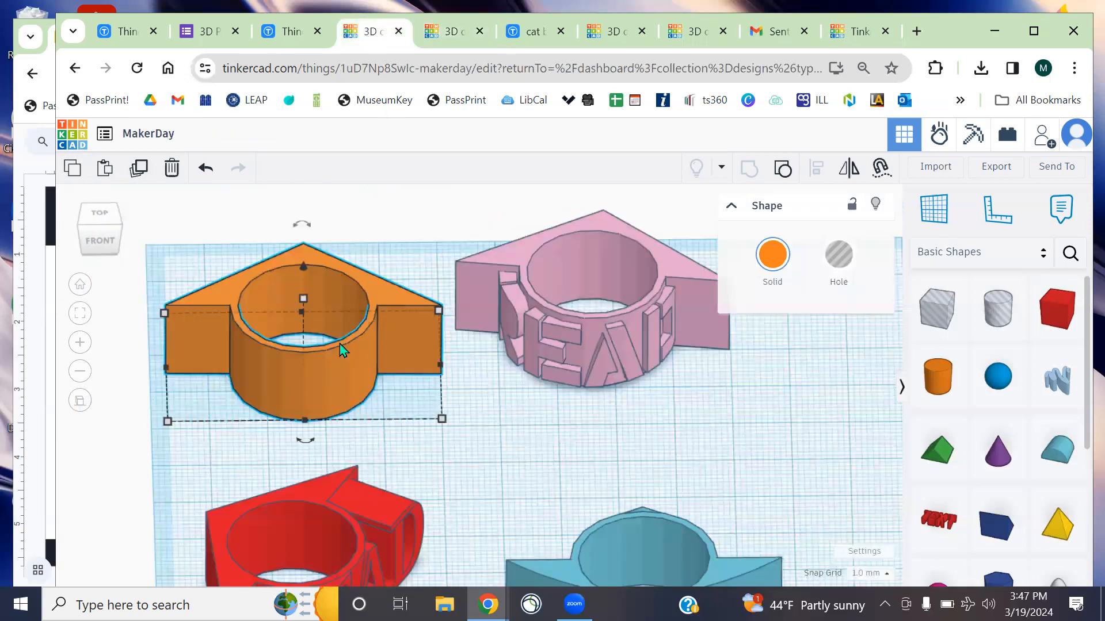
{"action": "right_click_drag", "start_coordinate": [331, 361], "coordinate": [228, 187]}
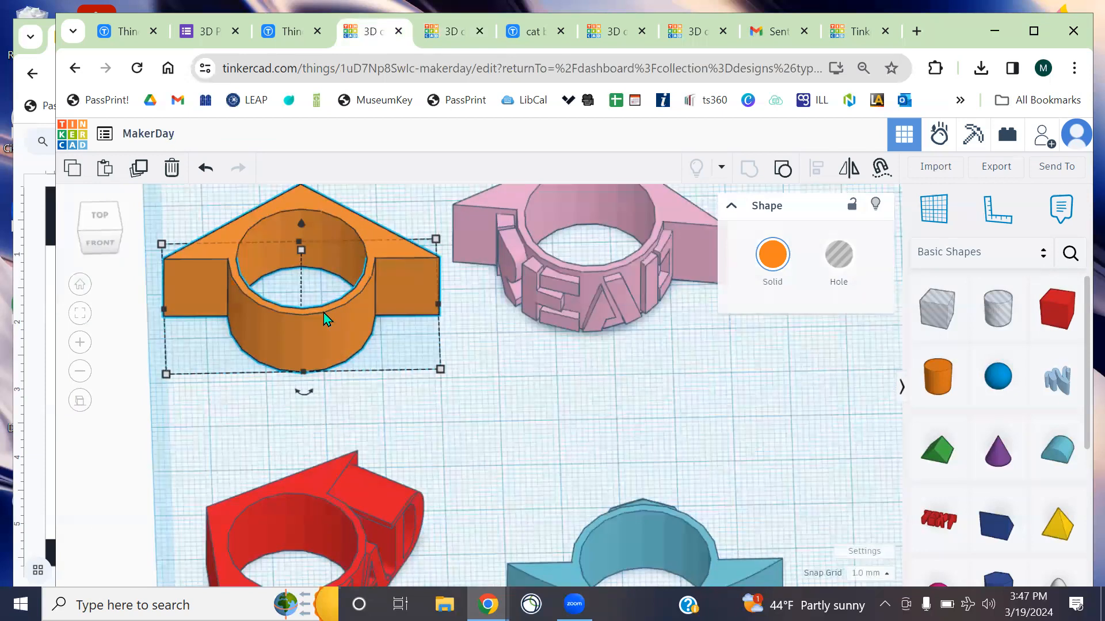
{"action": "left_click", "coordinate": [454, 35]}
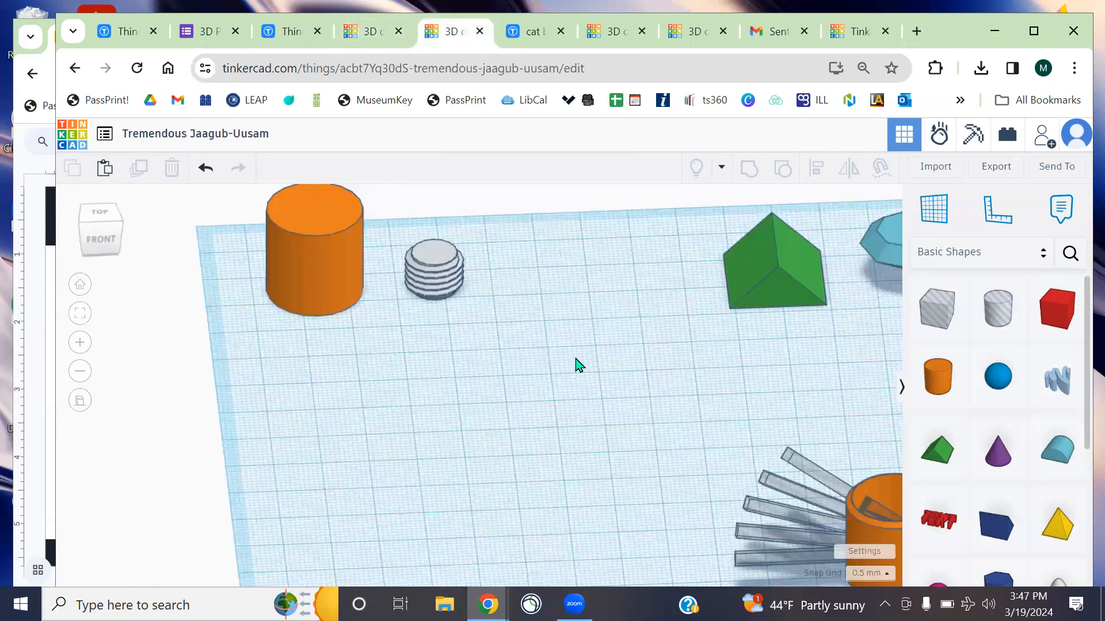
{"action": "middle_click_drag", "start_coordinate": [557, 383], "coordinate": [513, 254]}
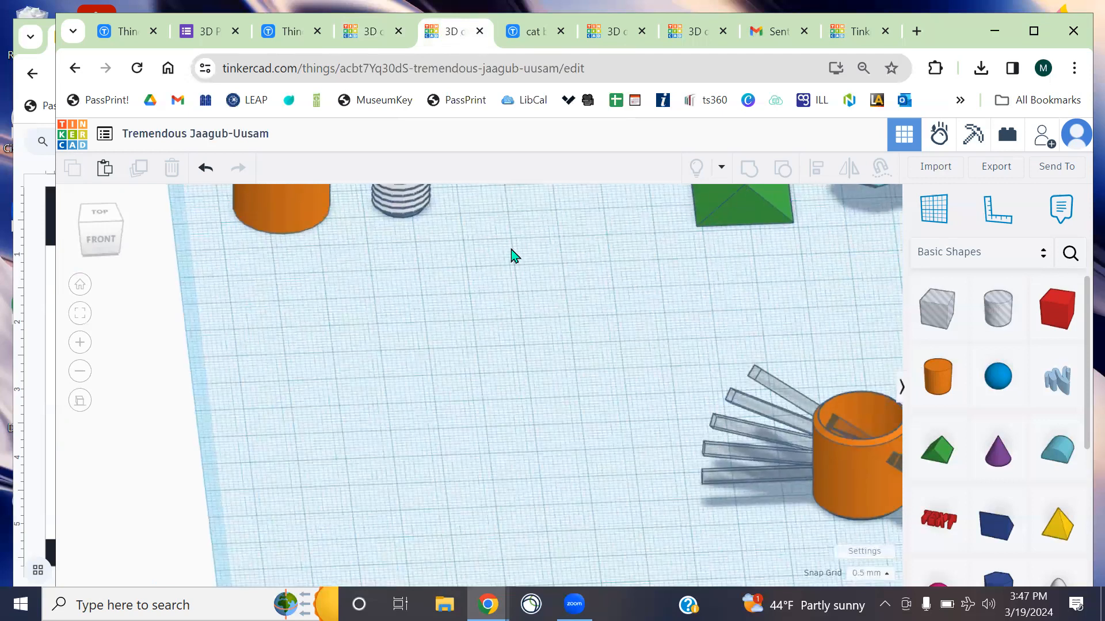
Switch to the MakerDay design and ungroup the plain orange page holder into its separate shapes
{"action": "left_click", "coordinate": [368, 32]}
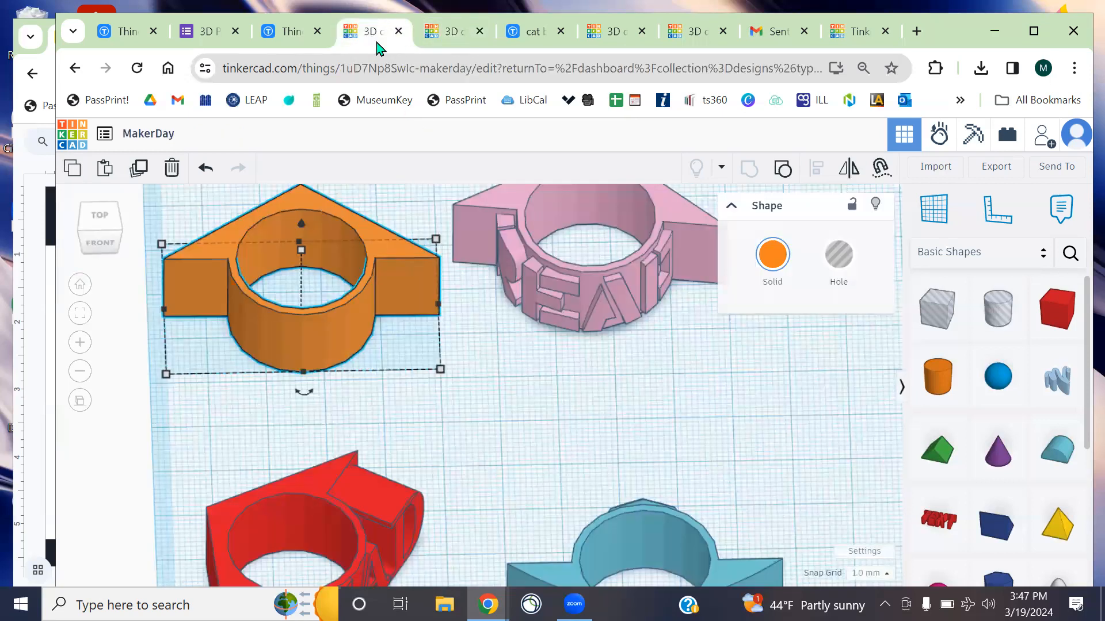
{"action": "middle_click_drag", "start_coordinate": [473, 262], "coordinate": [595, 257]}
{"action": "right_click_drag", "start_coordinate": [595, 257], "coordinate": [627, 279]}
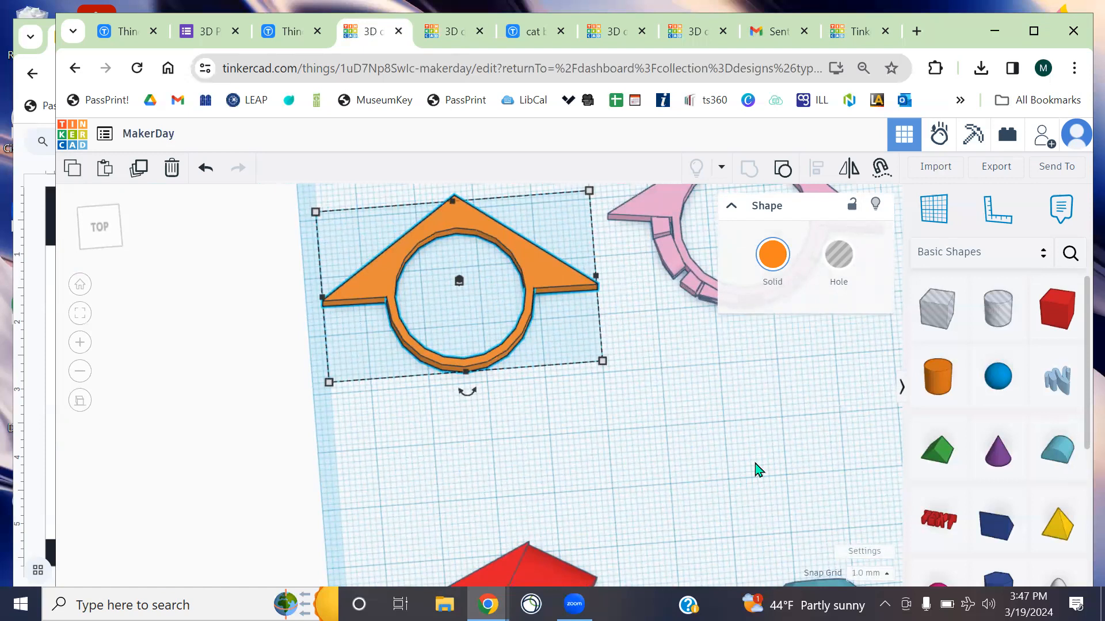
{"action": "left_click", "coordinate": [564, 400]}
{"action": "left_click_drag", "start_coordinate": [554, 388], "coordinate": [389, 278]}
{"action": "left_click", "coordinate": [783, 182]}
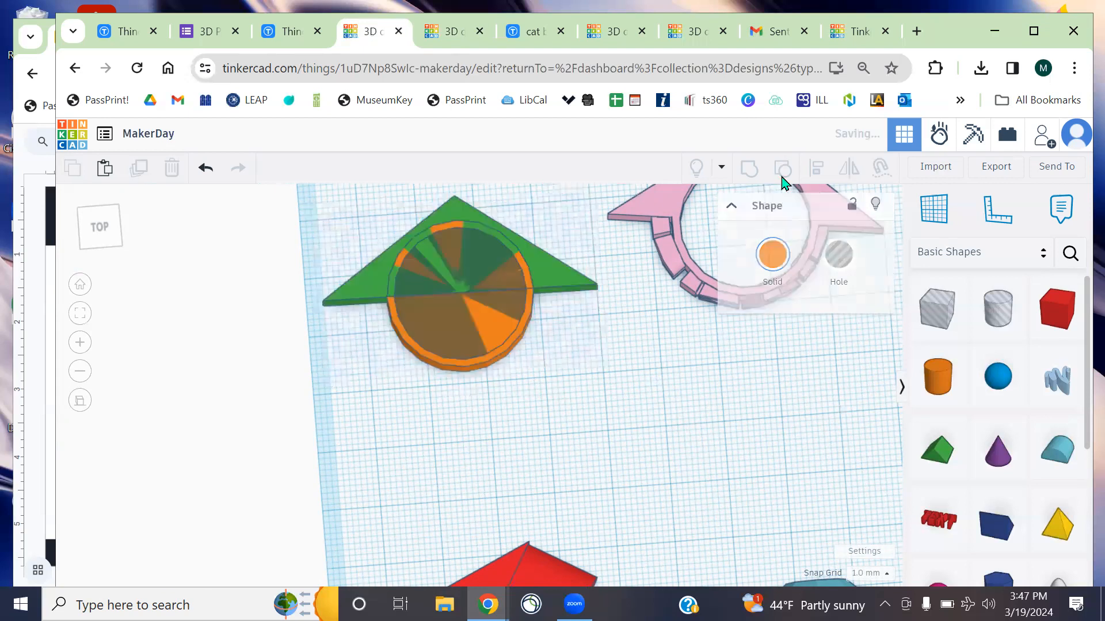
{"action": "left_click", "coordinate": [658, 383]}
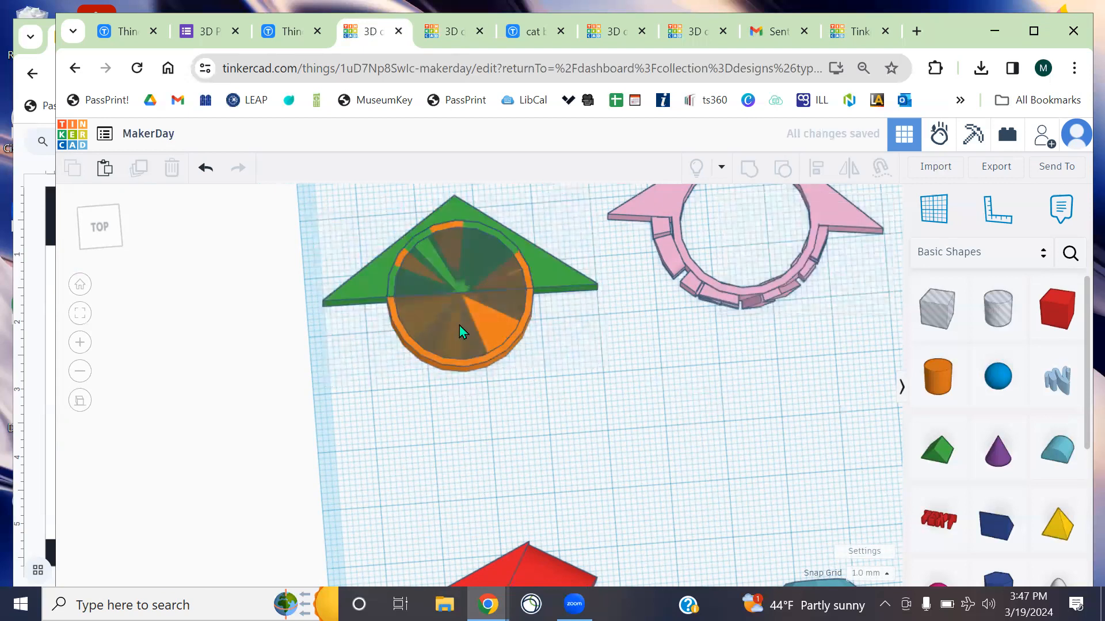
Pull the ungrouped page holder's orange cylinder, cylinder hole and green roof apart to show its parts
{"action": "left_click_drag", "start_coordinate": [459, 325], "coordinate": [319, 401]}
{"action": "right_click_drag", "start_coordinate": [665, 437], "coordinate": [326, 415]}
{"action": "left_click", "coordinate": [325, 415]}
{"action": "left_click", "coordinate": [506, 312]}
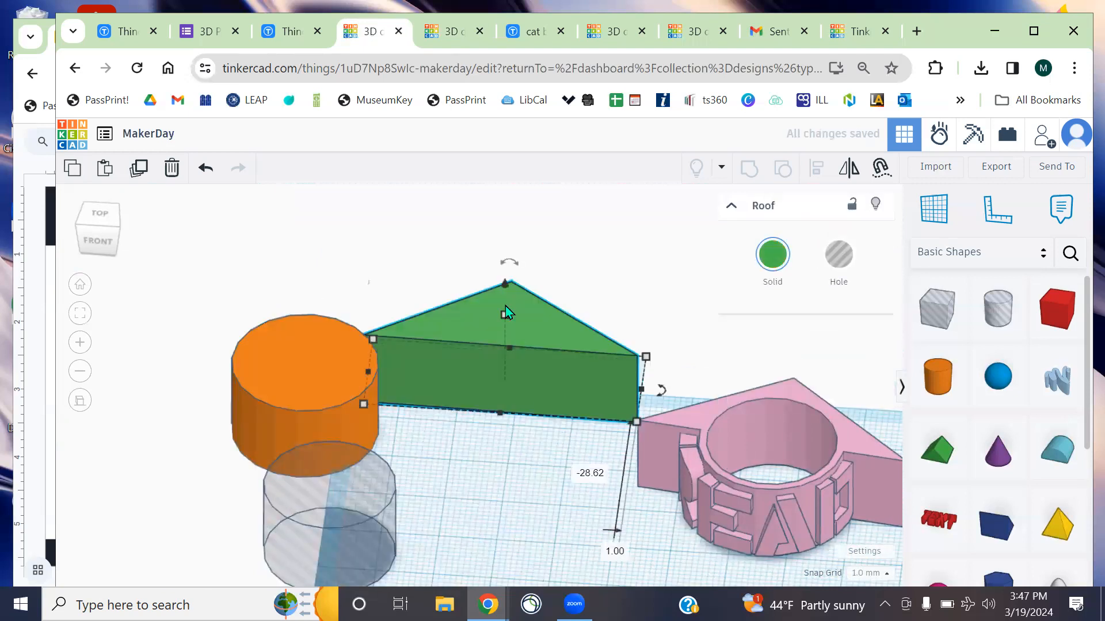
Undo the moves of the page holder's parts
{"action": "key", "text": "ctrl+z"}
{"action": "key", "text": "ctrl+z"}
{"action": "key", "text": "ctrl+z"}
{"action": "key", "text": "ctrl+z"}
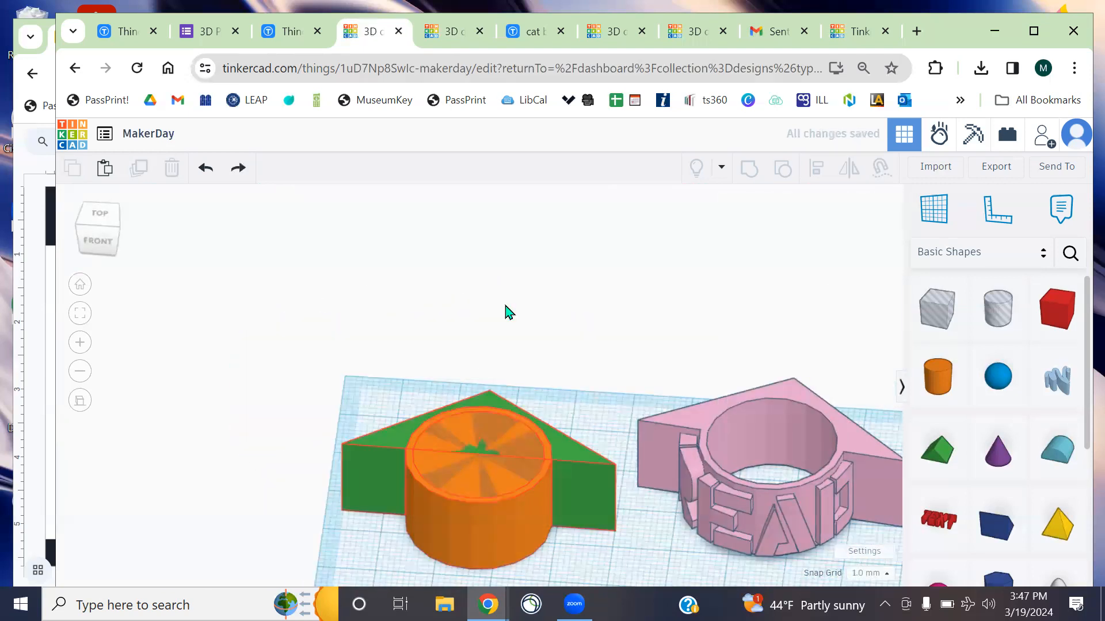
{"action": "key", "text": "ctrl+z"}
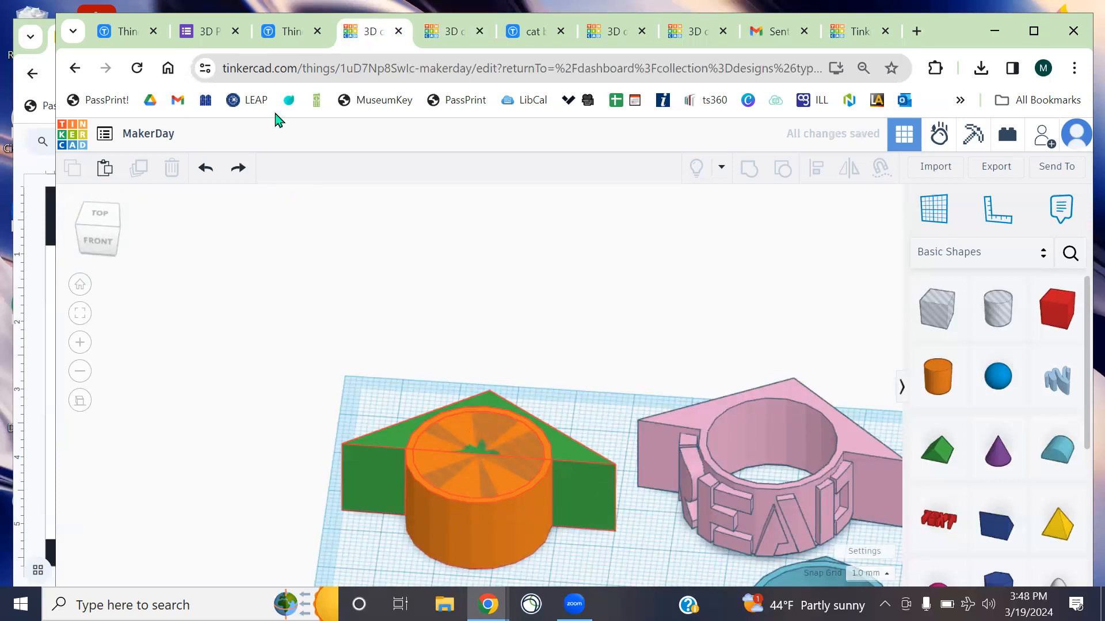
Switch to the Tremendous Jaagub-Uusam design and place a solid cylinder on an empty part of the workplane
{"action": "left_click", "coordinate": [444, 33]}
{"action": "middle_click_drag", "start_coordinate": [472, 385], "coordinate": [546, 272]}
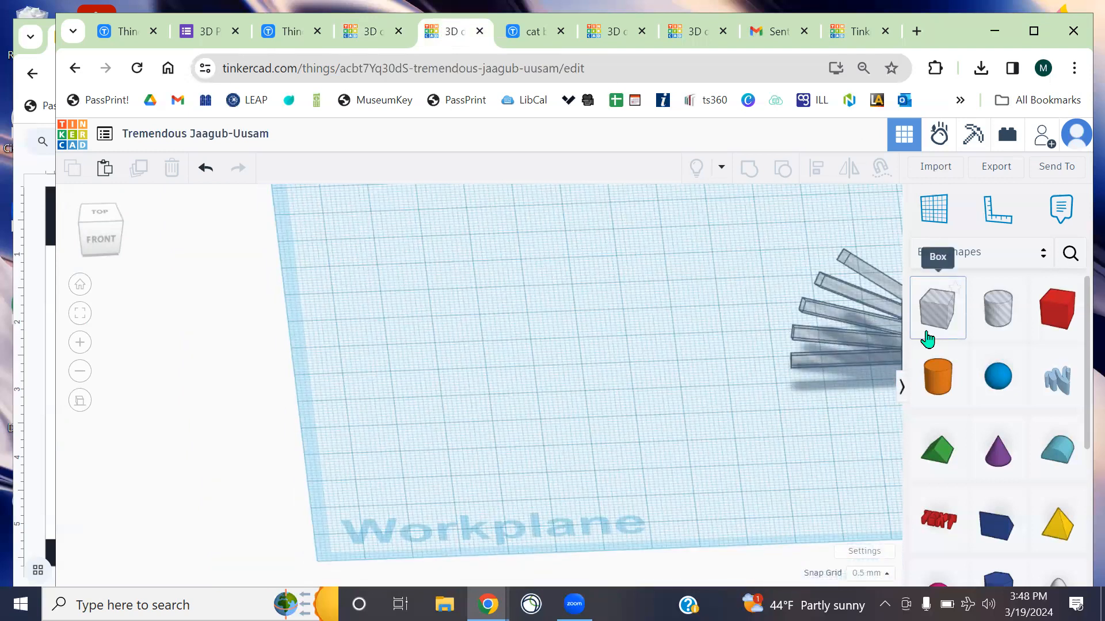
{"action": "left_click", "coordinate": [932, 385]}
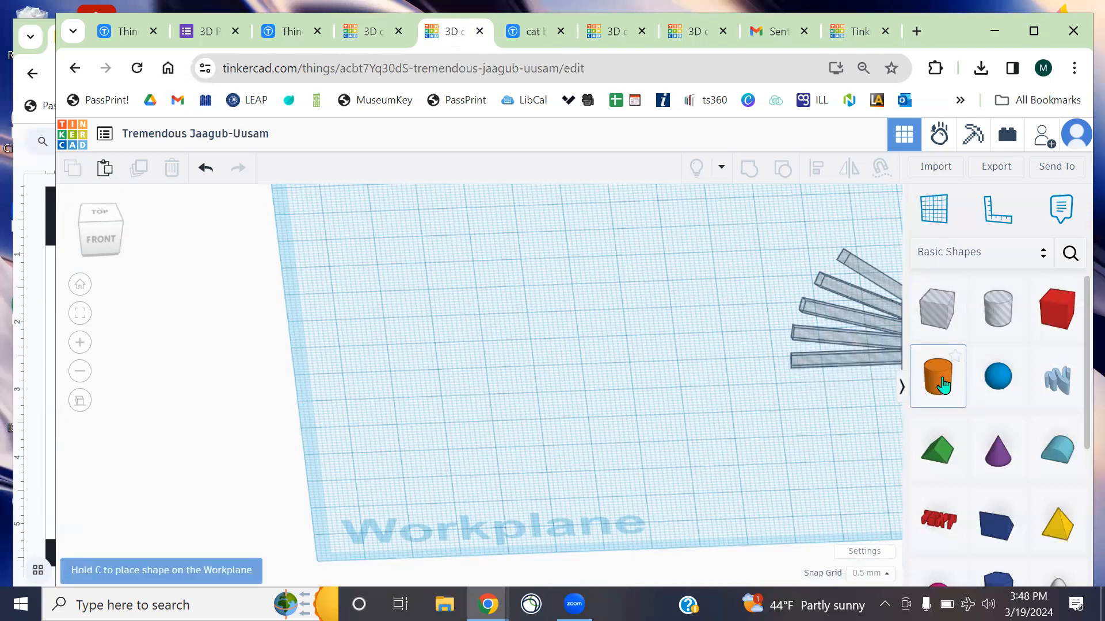
{"action": "left_click", "coordinate": [423, 349]}
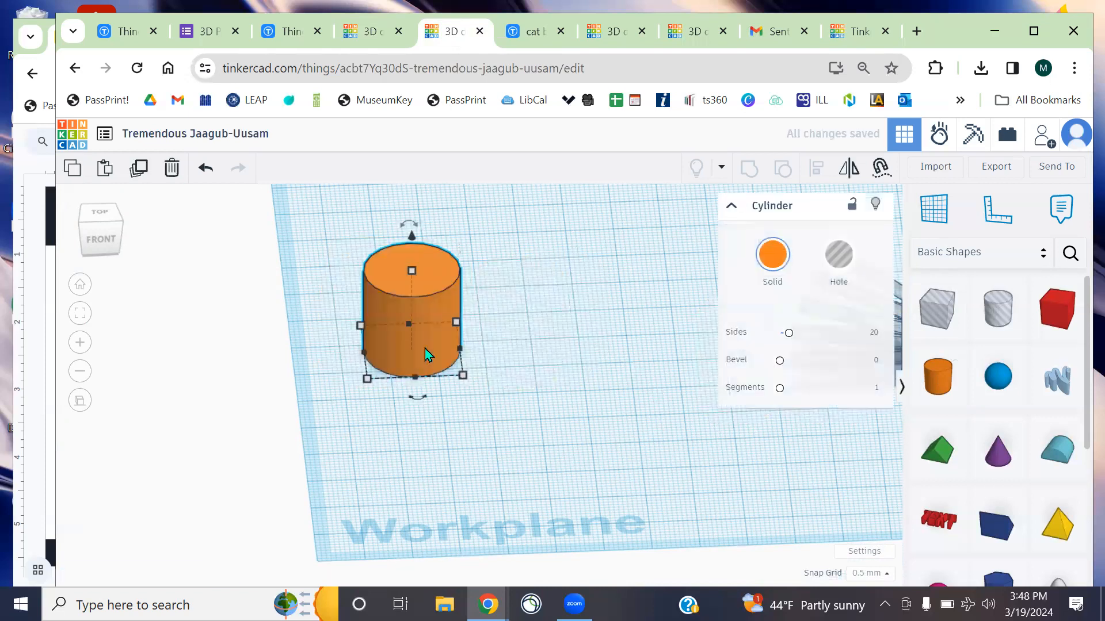
{"action": "left_click", "coordinate": [530, 390]}
{"action": "scroll", "coordinate": [584, 365], "scroll_direction": "up", "scroll_amount": 3}
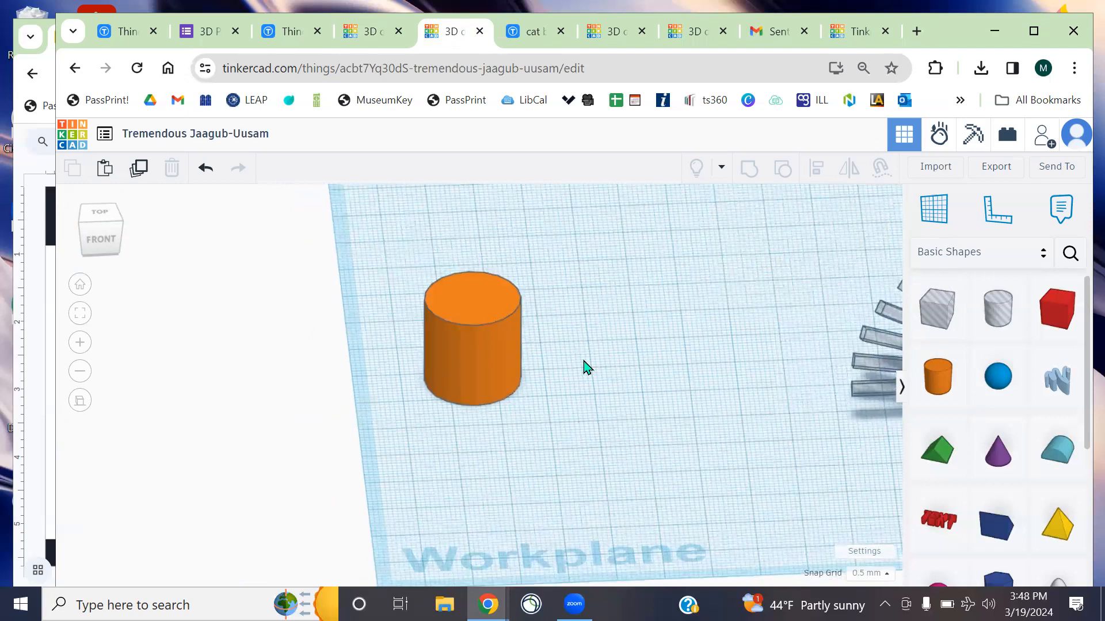
{"action": "right_click_drag", "start_coordinate": [600, 339], "coordinate": [574, 325]}
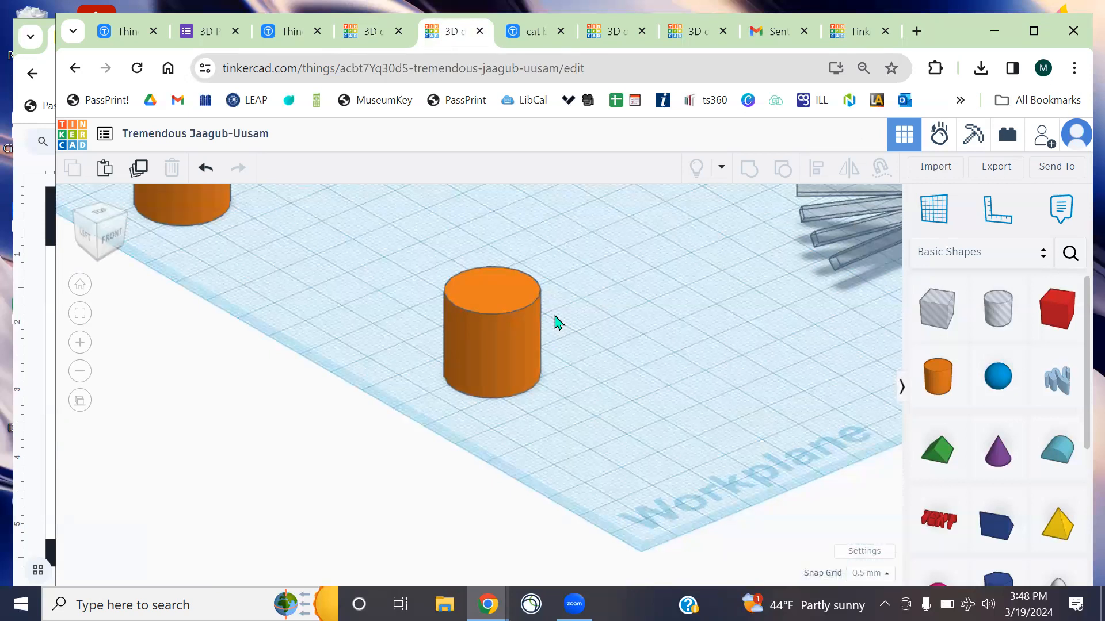
{"action": "right_click_drag", "start_coordinate": [669, 331], "coordinate": [459, 365]}
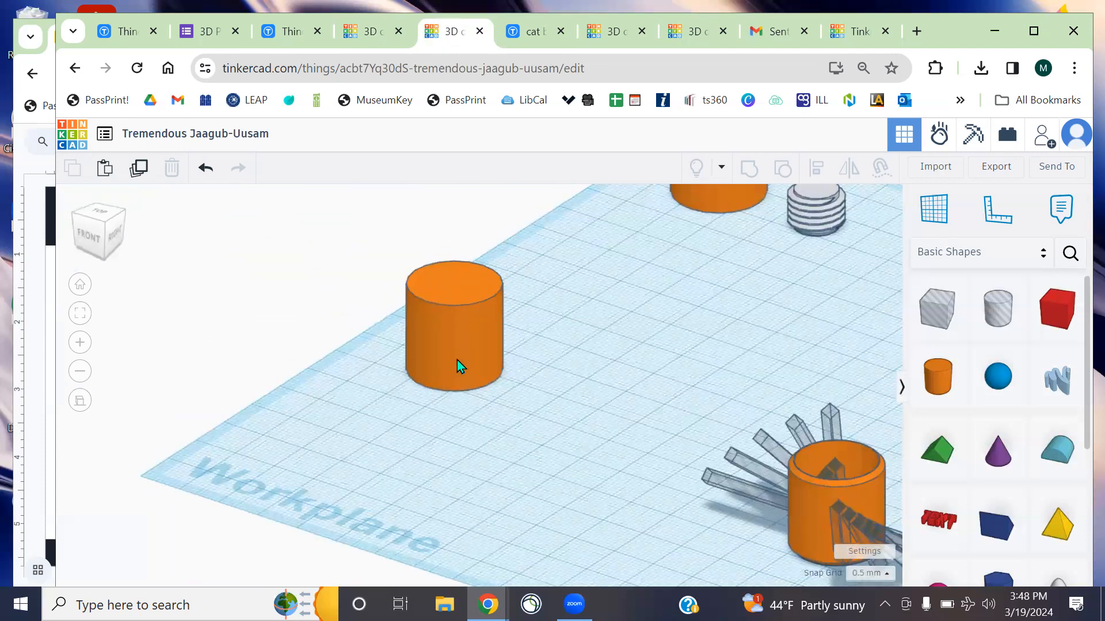
{"action": "right_click_drag", "start_coordinate": [423, 415], "coordinate": [514, 391]}
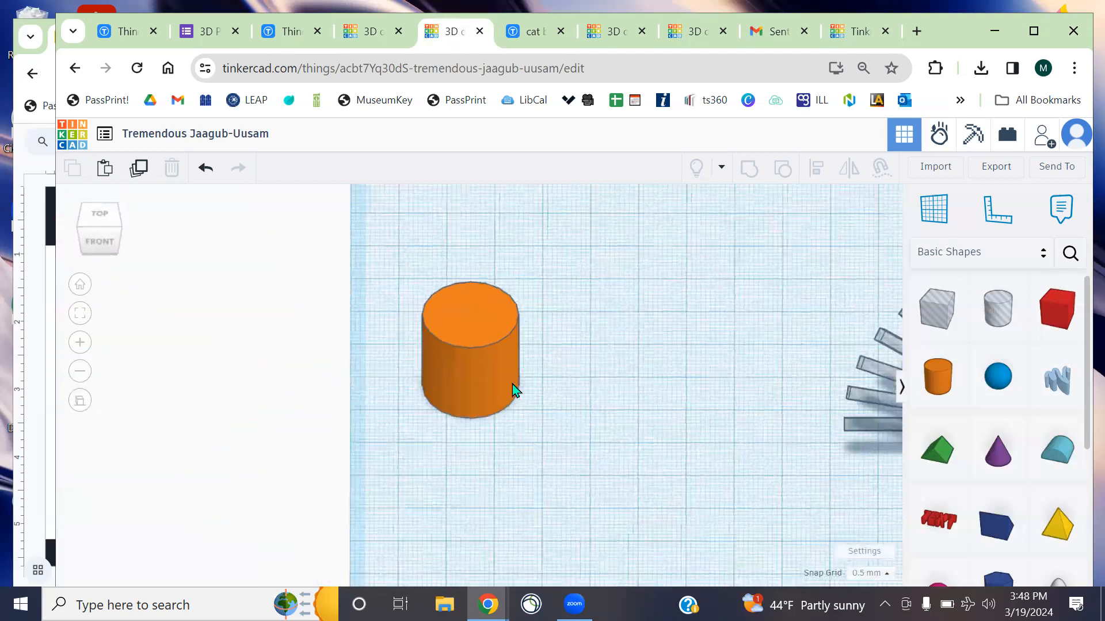
Move the new solid cylinder about 0.5 mm right and 1 mm back on the workplane and deselect it
{"action": "mouse_move", "coordinate": [471, 389]}
{"action": "left_mouse_down"}
{"action": "mouse_move", "coordinate": [525, 333]}
{"action": "mouse_move", "coordinate": [484, 374]}
{"action": "mouse_move", "coordinate": [524, 385]}
{"action": "mouse_move", "coordinate": [476, 372]}
{"action": "left_mouse_up"}
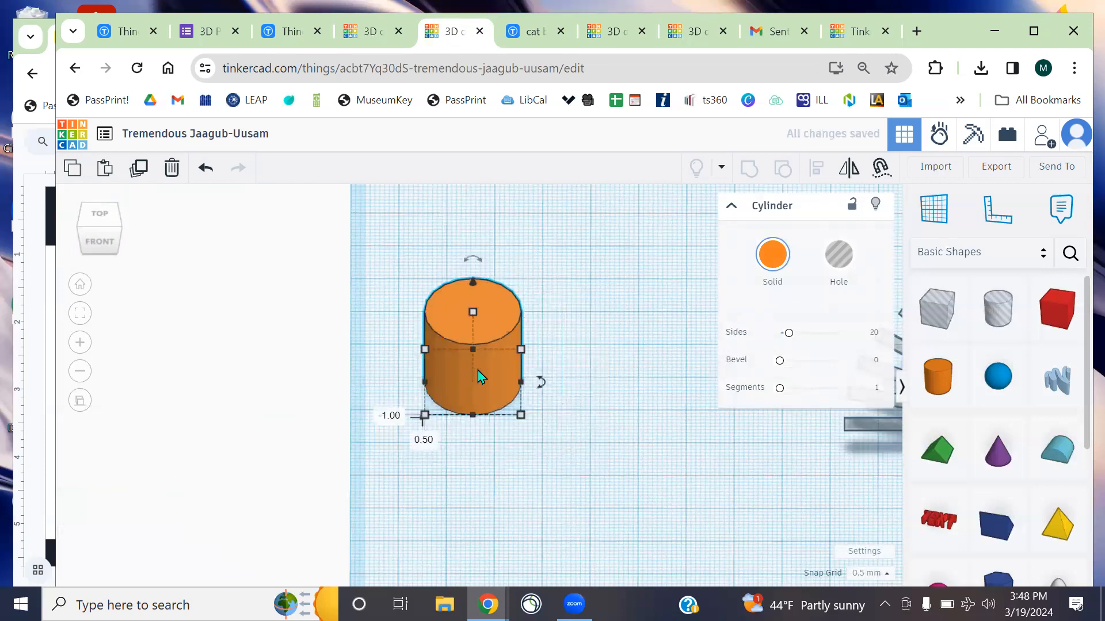
{"action": "right_click_drag", "start_coordinate": [560, 350], "coordinate": [572, 325]}
{"action": "left_click", "coordinate": [572, 328]}
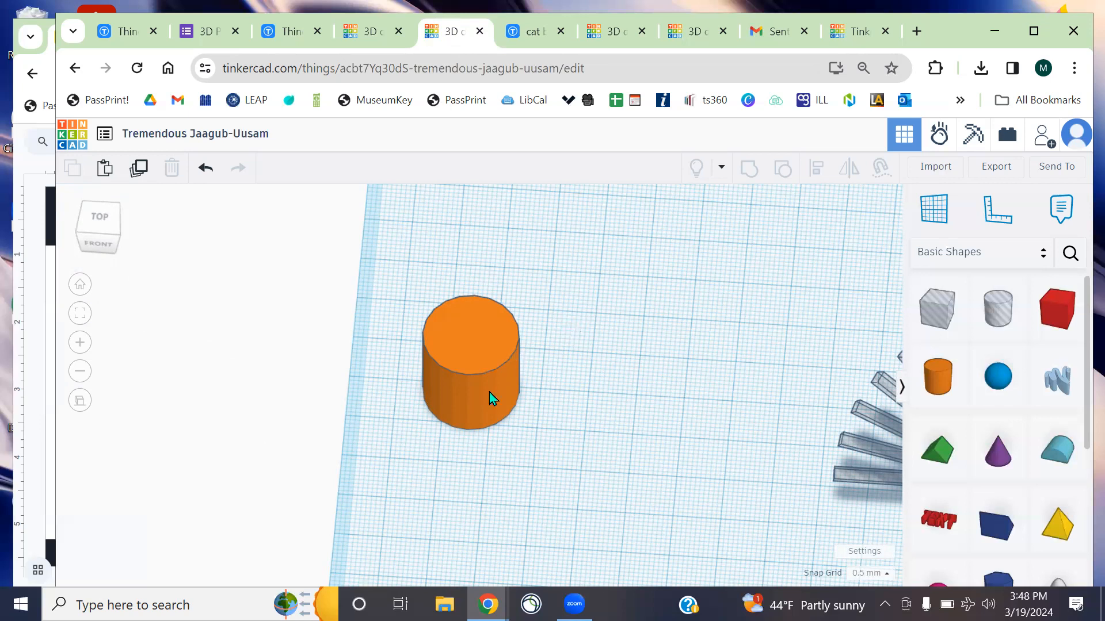
Look over all the shapes across the workplane from several angles and return to the home view
{"action": "middle_click_drag", "start_coordinate": [368, 413], "coordinate": [207, 276]}
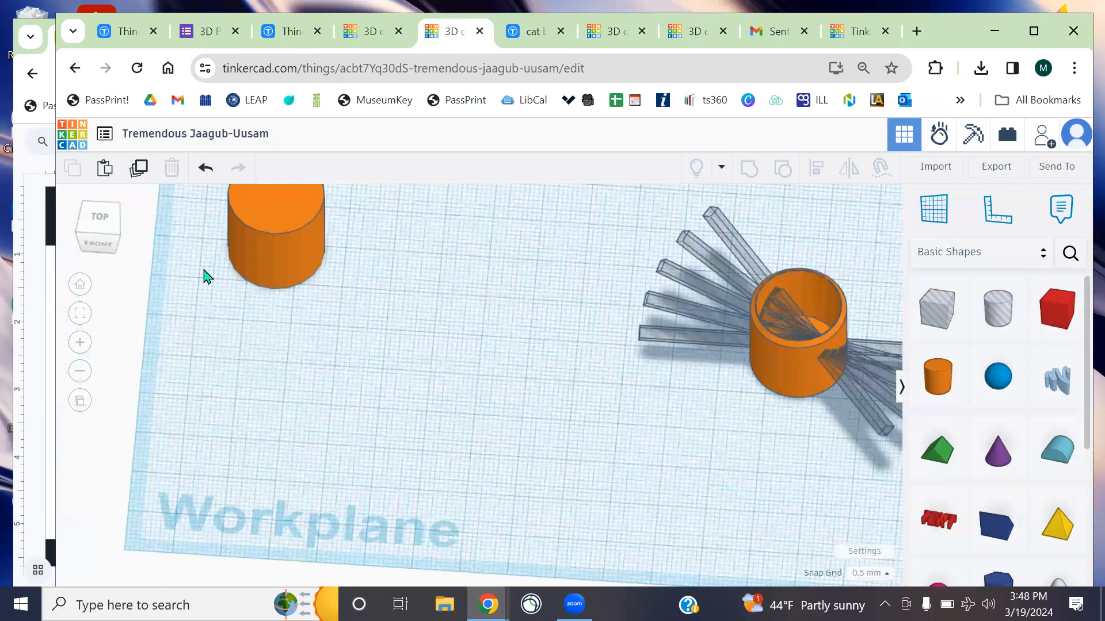
{"action": "middle_click_drag", "start_coordinate": [747, 269], "coordinate": [643, 444]}
{"action": "right_click_drag", "start_coordinate": [698, 426], "coordinate": [691, 449]}
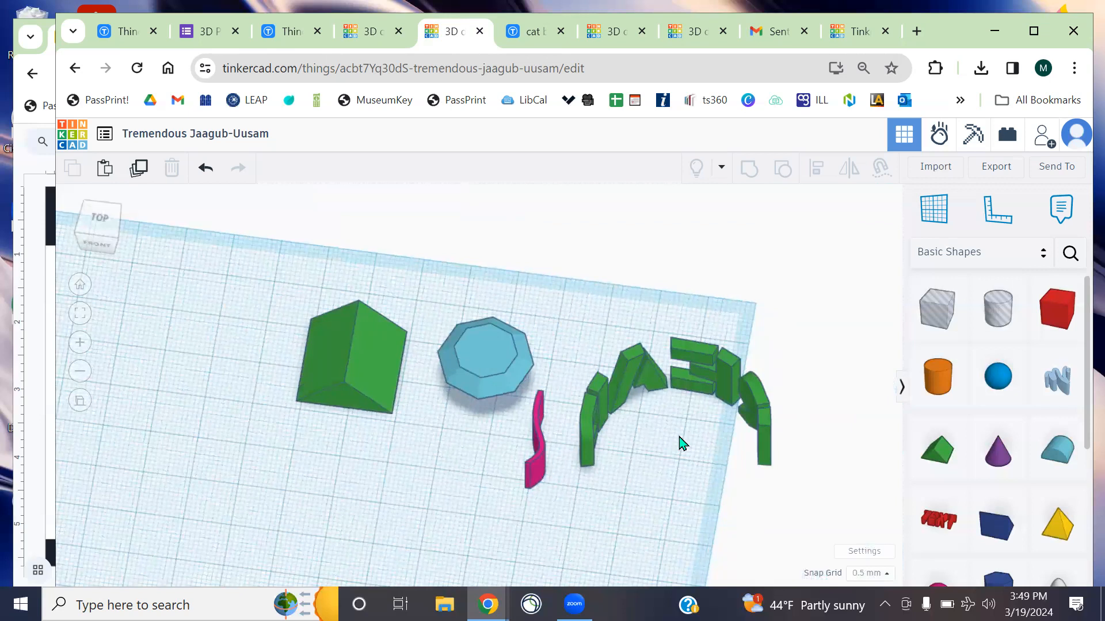
{"action": "scroll", "coordinate": [688, 441], "scroll_direction": "up", "scroll_amount": 5}
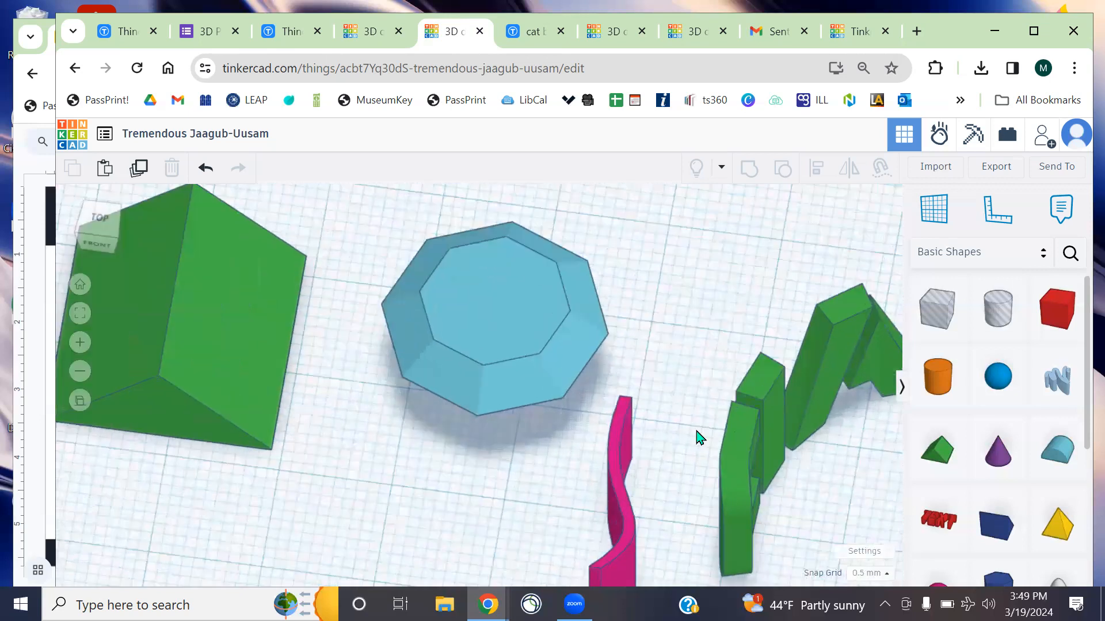
{"action": "scroll", "coordinate": [693, 429], "scroll_direction": "up", "scroll_amount": 2}
{"action": "right_click_drag", "start_coordinate": [746, 377], "coordinate": [550, 451]}
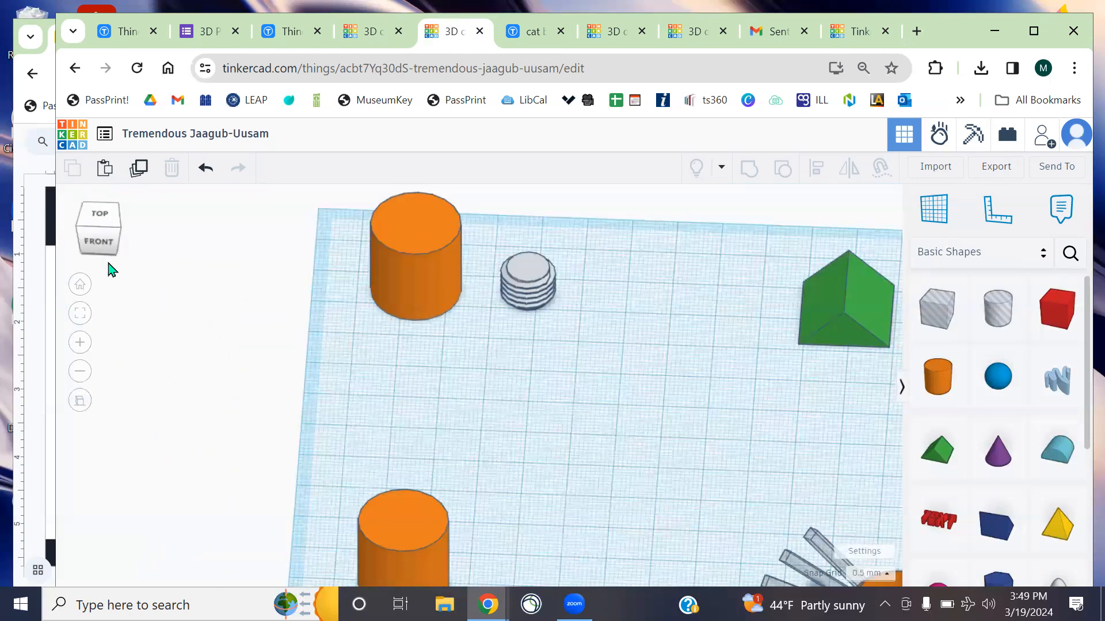
{"action": "left_click", "coordinate": [80, 285]}
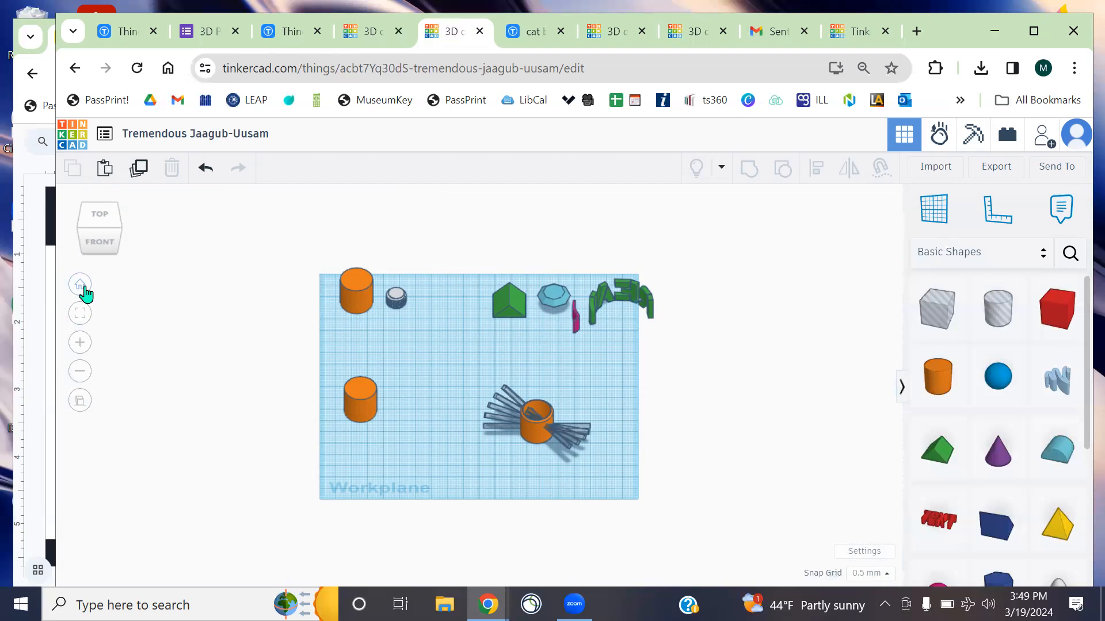
{"action": "scroll", "coordinate": [479, 372], "scroll_direction": "up", "scroll_amount": 3}
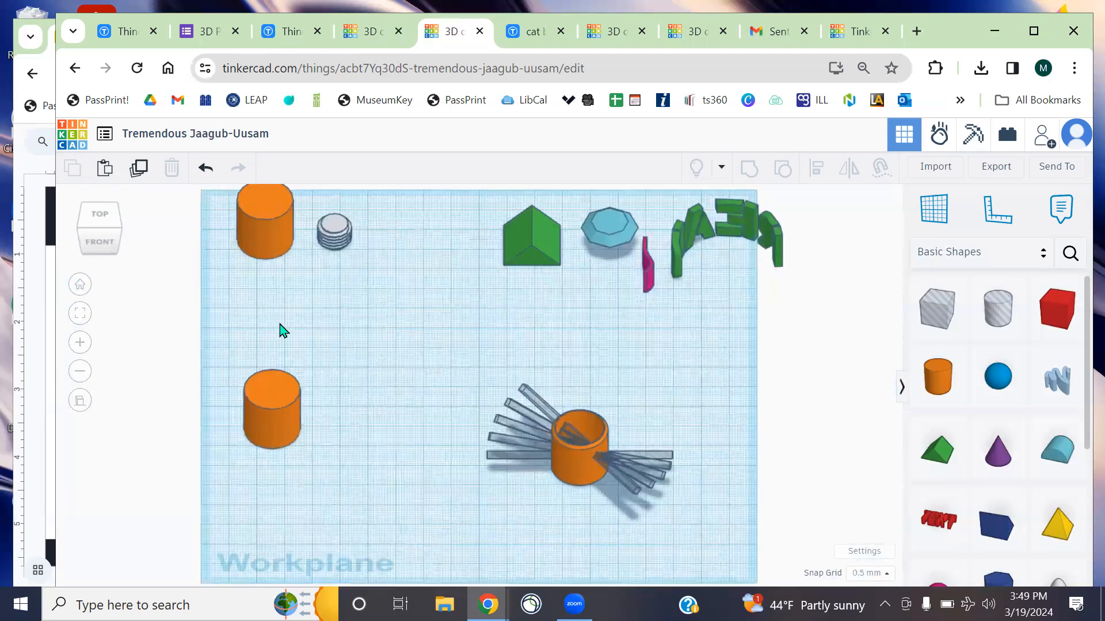
Select the orange cylinder beside the ISO metric thread, fit the view to it and clear the selection
{"action": "left_click", "coordinate": [267, 230]}
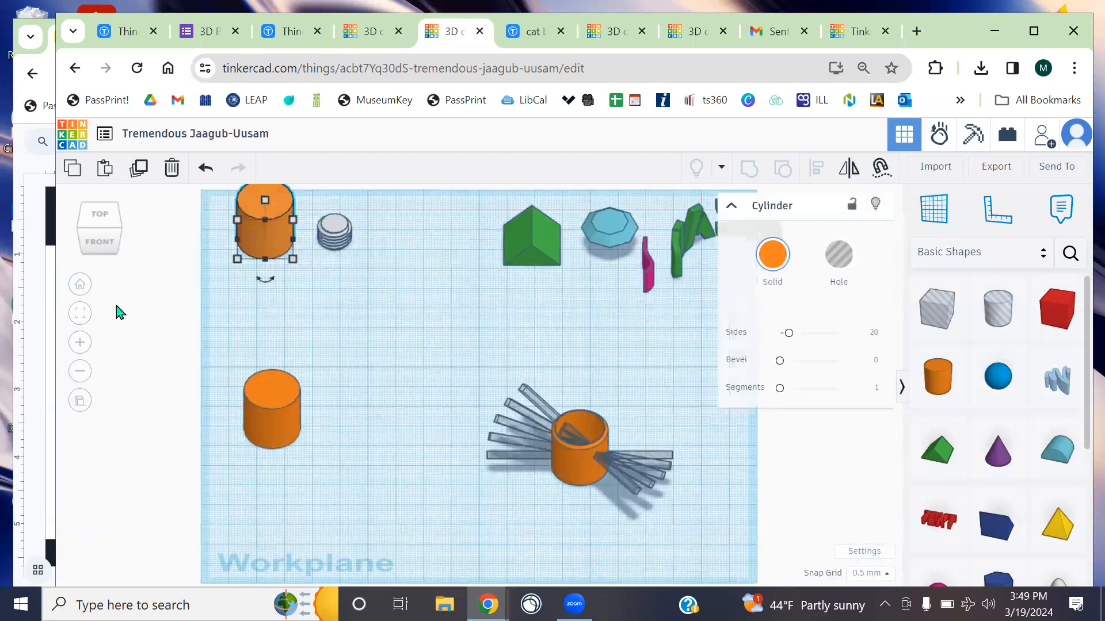
{"action": "left_click", "coordinate": [78, 317]}
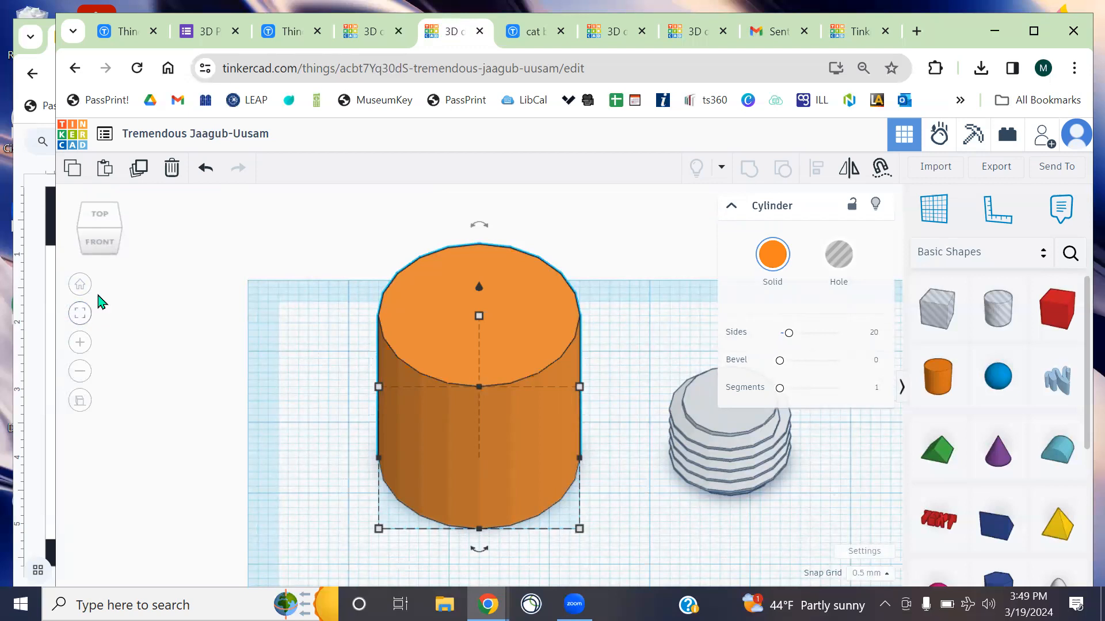
{"action": "left_click", "coordinate": [159, 352]}
{"action": "middle_click_drag", "start_coordinate": [235, 357], "coordinate": [160, 312]}
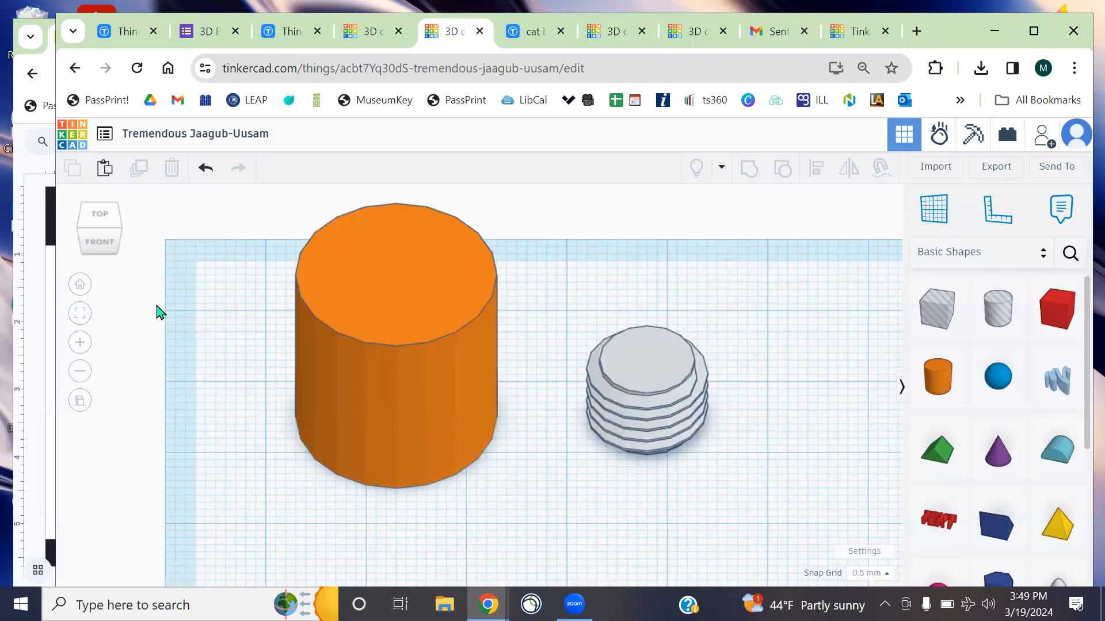
Try selecting the ISO metric thread alone and together with the orange cylinder beside it, clearing each selection
{"action": "left_click_drag", "start_coordinate": [224, 232], "coordinate": [390, 301]}
{"action": "left_click", "coordinate": [657, 384]}
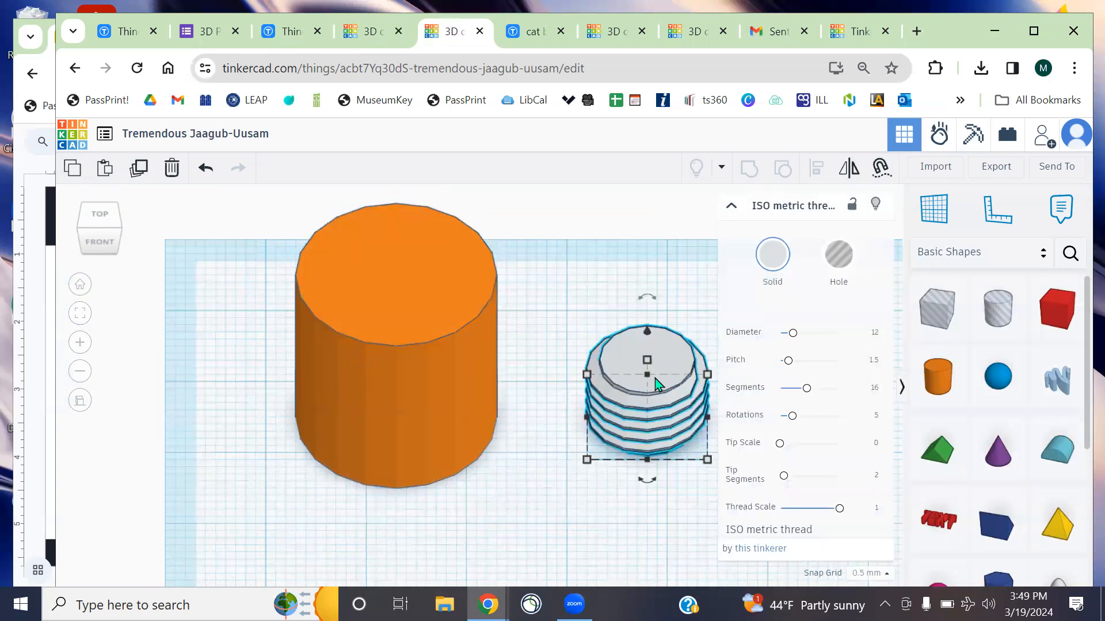
{"action": "left_click", "coordinate": [564, 248]}
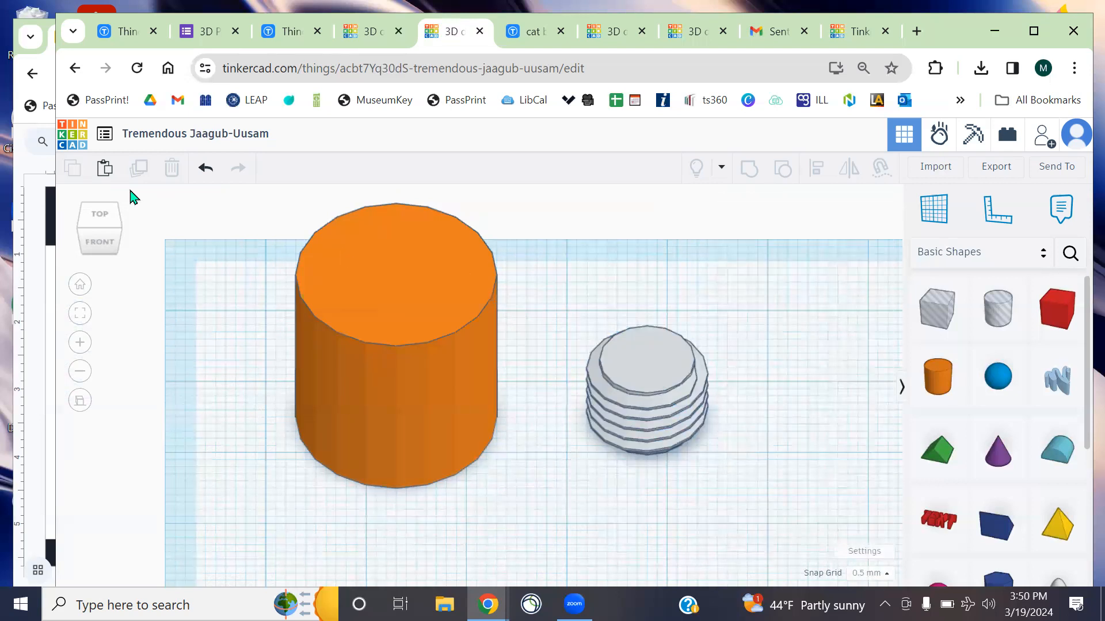
{"action": "left_click_drag", "start_coordinate": [209, 229], "coordinate": [746, 513]}
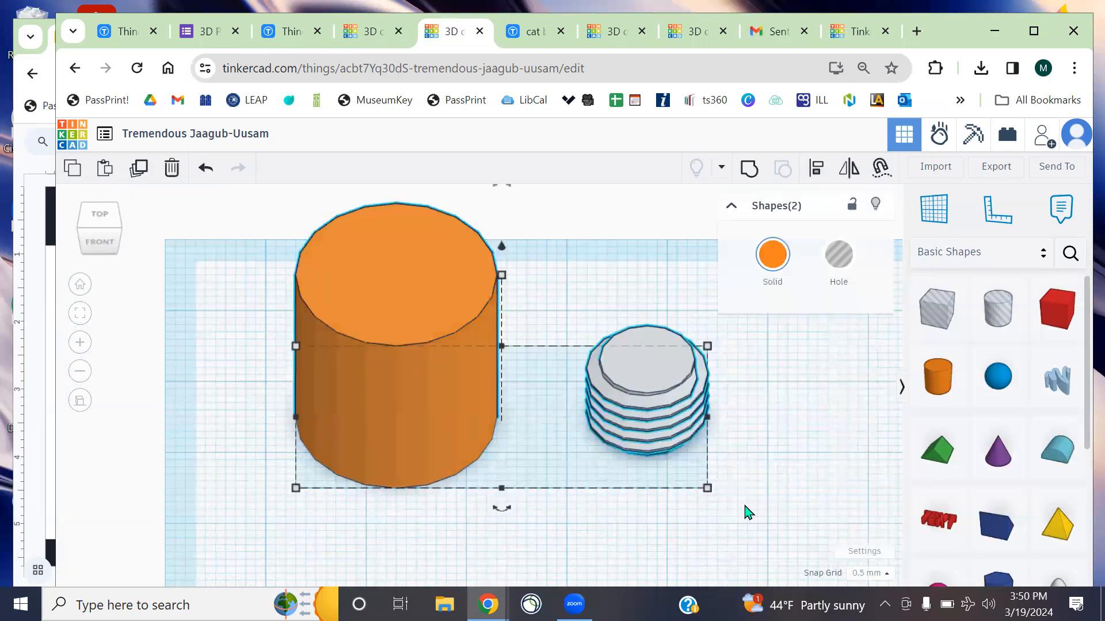
{"action": "left_click", "coordinate": [775, 493]}
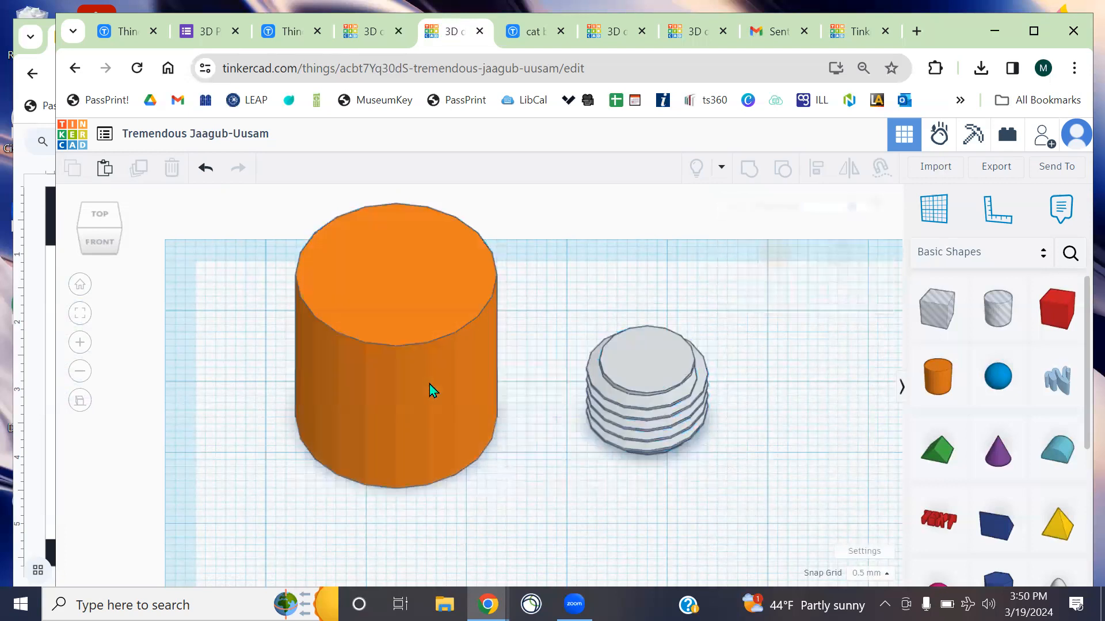
Select the back orange cylinder and the ISO metric thread together and move both about 0.5 mm right and 2.5 mm back
{"action": "left_click_drag", "start_coordinate": [243, 223], "coordinate": [660, 413]}
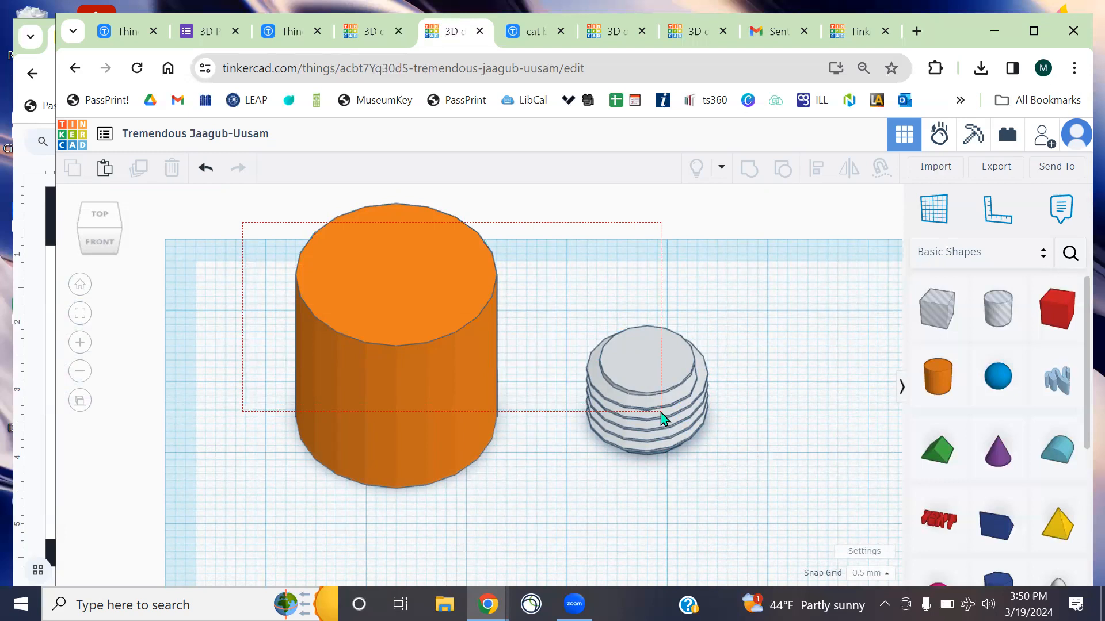
{"action": "left_click_drag", "start_coordinate": [661, 414], "coordinate": [729, 493]}
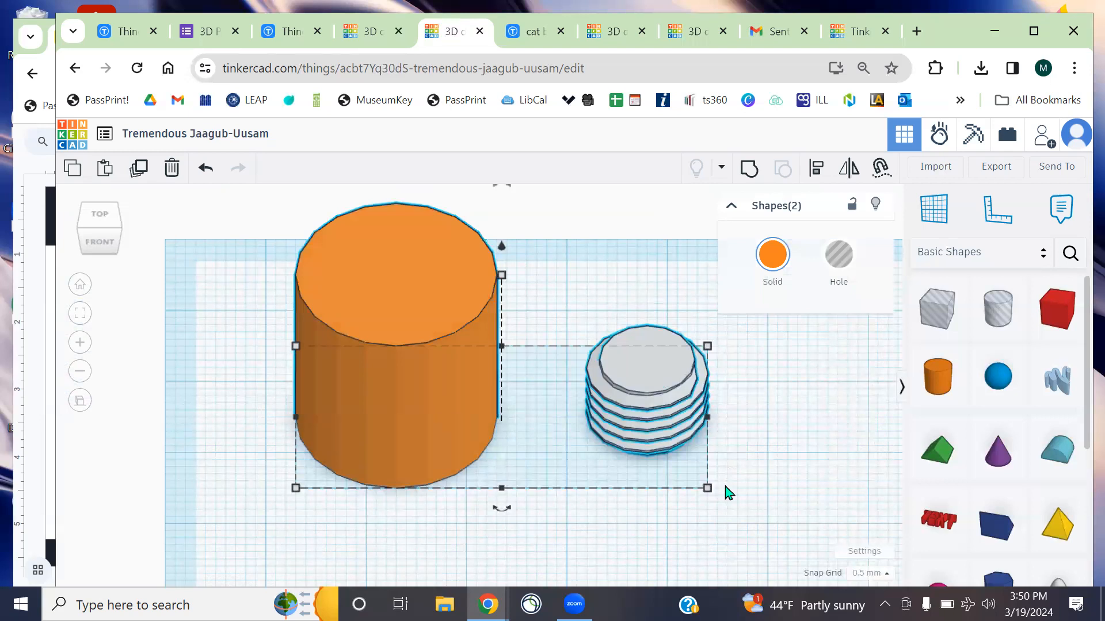
{"action": "left_click_drag", "start_coordinate": [651, 411], "coordinate": [633, 397]}
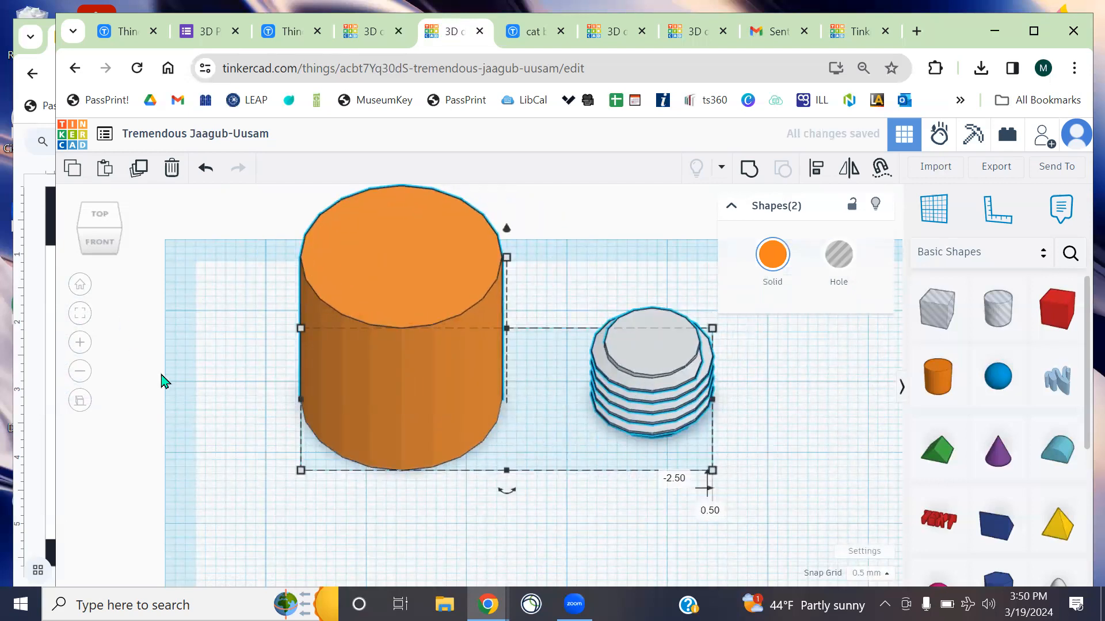
{"action": "right_click_drag", "start_coordinate": [185, 410], "coordinate": [230, 100], "text": "shift"}
{"action": "left_click", "coordinate": [79, 318]}
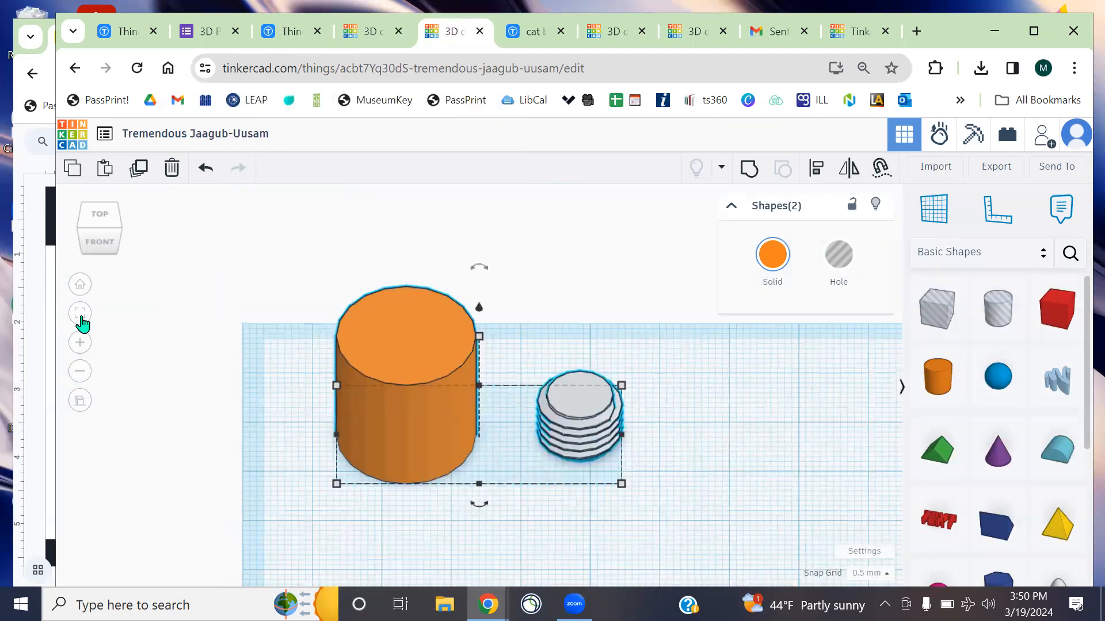
{"action": "left_click", "coordinate": [761, 404]}
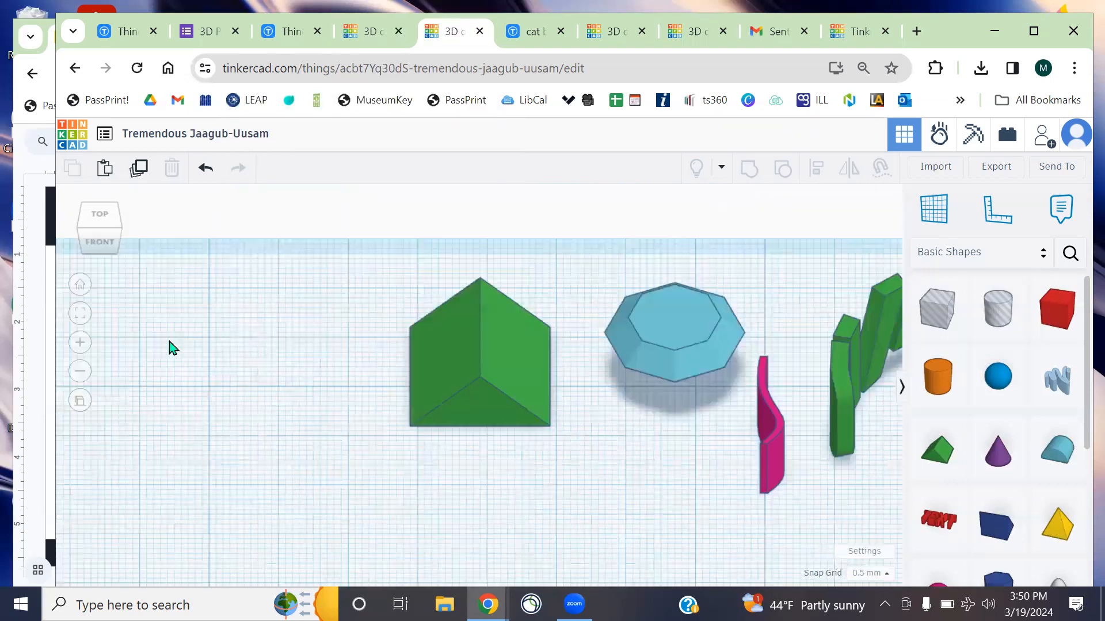
Select the green roof, blue polygon, pink scribble and green text together and move them about 24 mm left and 5 mm forward
{"action": "right_click_drag", "start_coordinate": [496, 374], "coordinate": [235, 308], "text": "shift"}
{"action": "left_click_drag", "start_coordinate": [200, 212], "coordinate": [795, 516]}
{"action": "left_click_drag", "start_coordinate": [765, 406], "coordinate": [546, 368]}
{"action": "left_click_drag", "start_coordinate": [247, 257], "coordinate": [717, 469]}
{"action": "left_click_drag", "start_coordinate": [773, 330], "coordinate": [614, 351]}
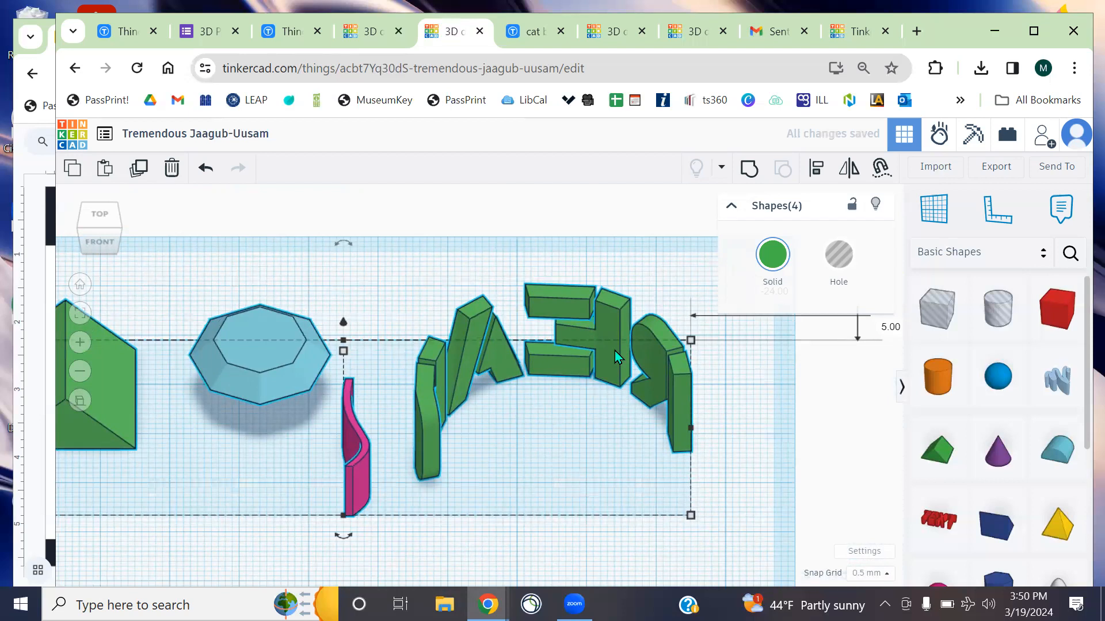
{"action": "left_click", "coordinate": [247, 521]}
Examine the metric thread, the front cylinder and the page holder with its fanned slots from several angles
{"action": "middle_click_drag", "start_coordinate": [247, 521], "coordinate": [790, 350]}
{"action": "middle_click_drag", "start_coordinate": [451, 323], "coordinate": [647, 451]}
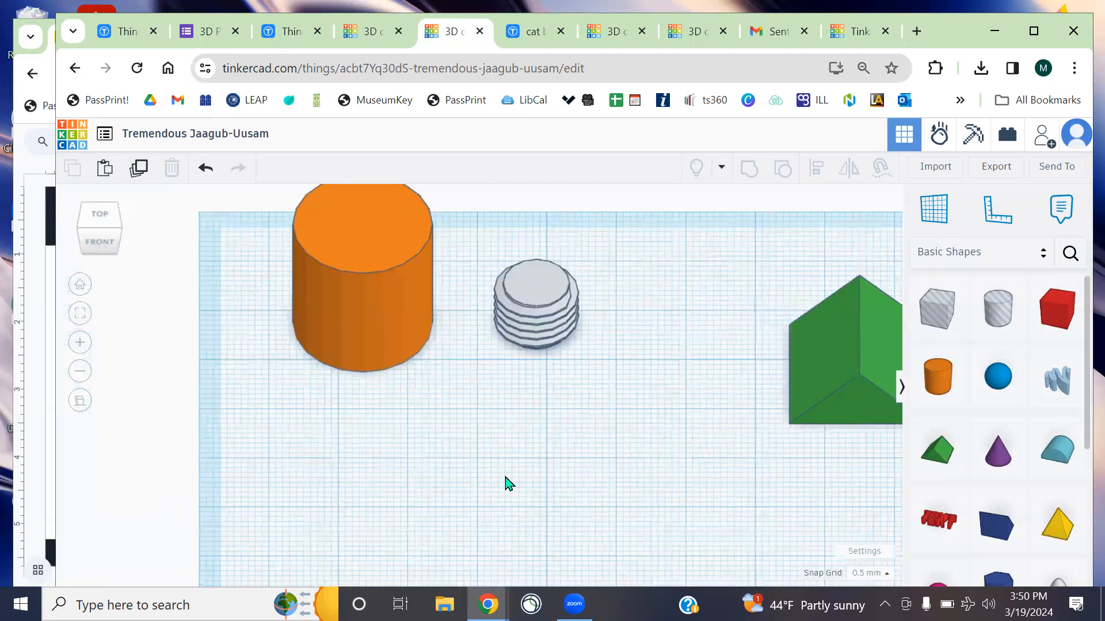
{"action": "middle_click_drag", "start_coordinate": [504, 478], "coordinate": [556, 211]}
{"action": "middle_click_drag", "start_coordinate": [641, 409], "coordinate": [545, 230]}
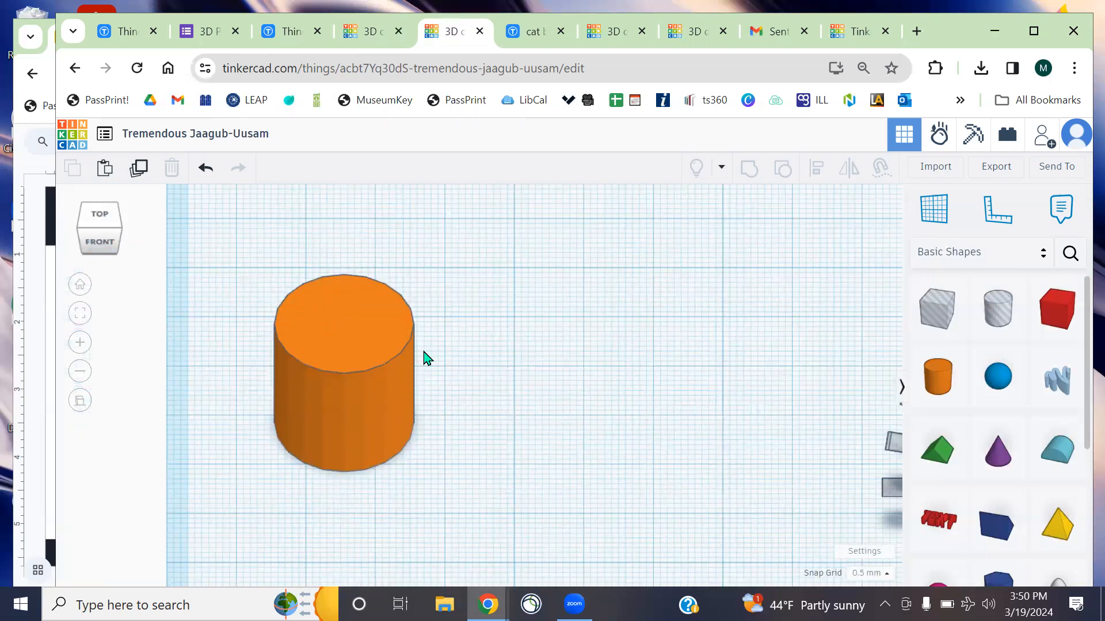
{"action": "right_click_drag", "start_coordinate": [574, 427], "coordinate": [557, 374]}
{"action": "scroll", "coordinate": [552, 371], "scroll_direction": "down", "scroll_amount": 5}
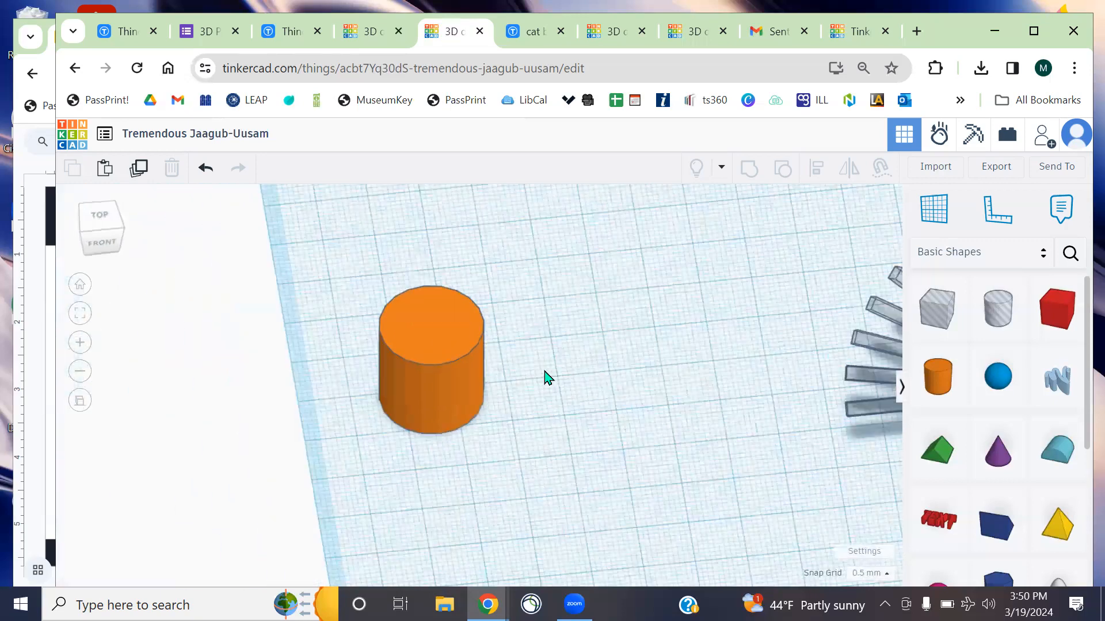
{"action": "middle_click_drag", "start_coordinate": [646, 309], "coordinate": [588, 338]}
{"action": "right_click_drag", "start_coordinate": [588, 337], "coordinate": [478, 323]}
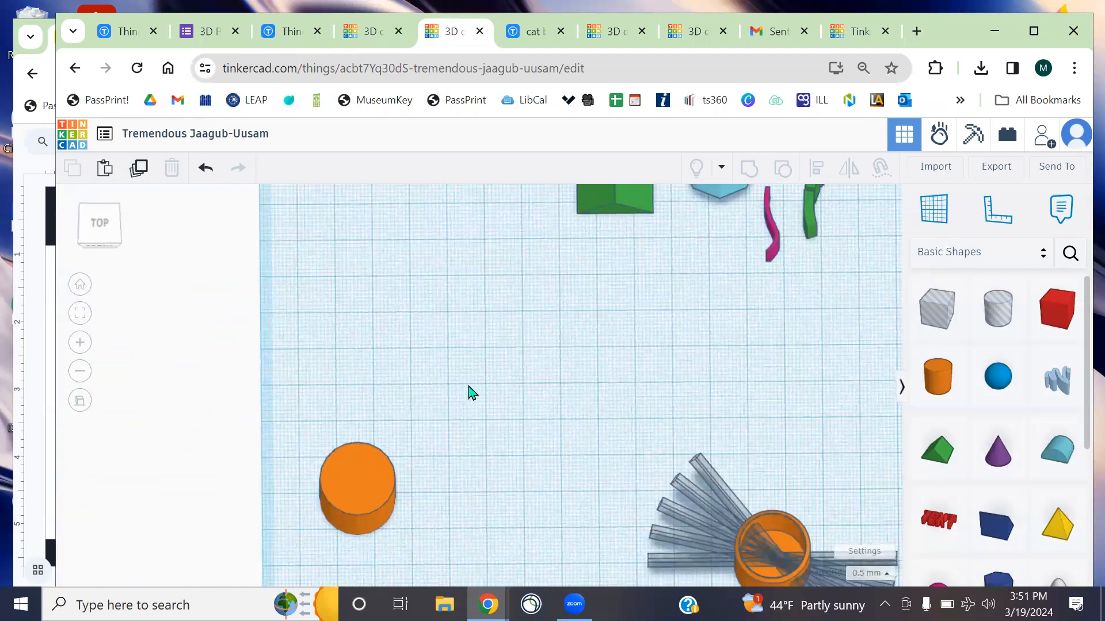
{"action": "right_click_drag", "start_coordinate": [535, 485], "coordinate": [451, 414]}
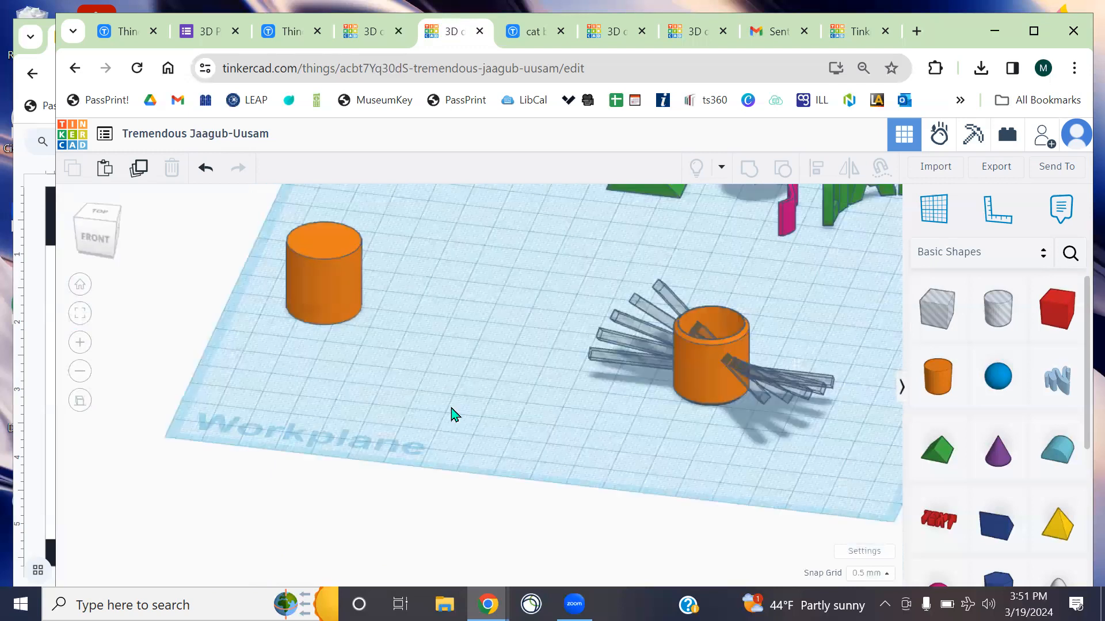
View the design from the top, right, bottom and front, restore the home view and zoom in on the page holder
{"action": "left_click", "coordinate": [96, 229]}
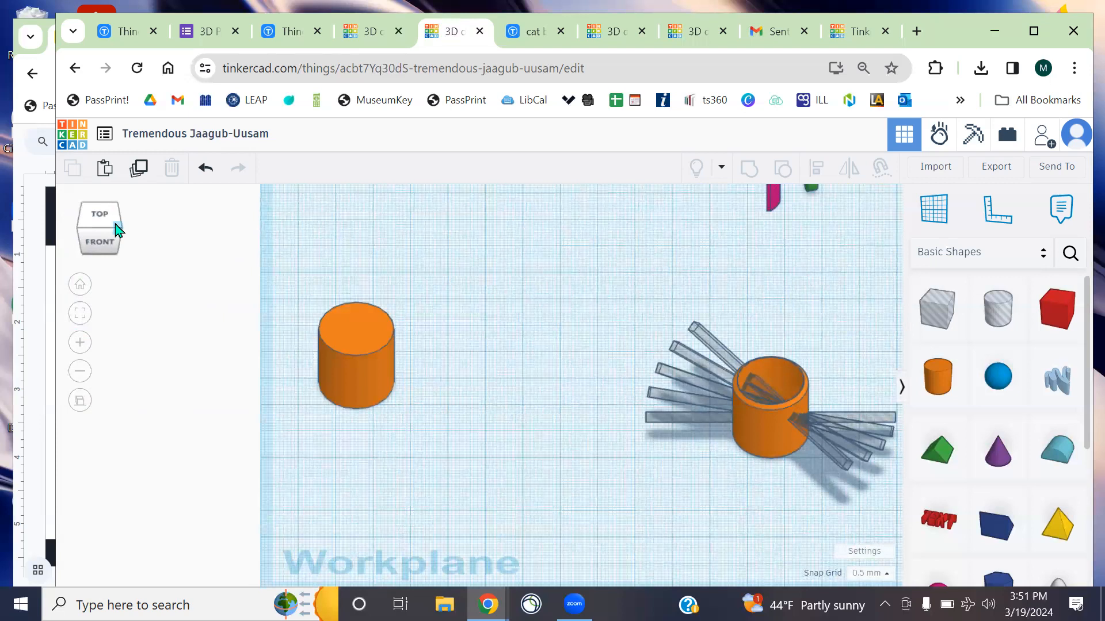
{"action": "left_click", "coordinate": [115, 225]}
{"action": "left_click", "coordinate": [107, 217]}
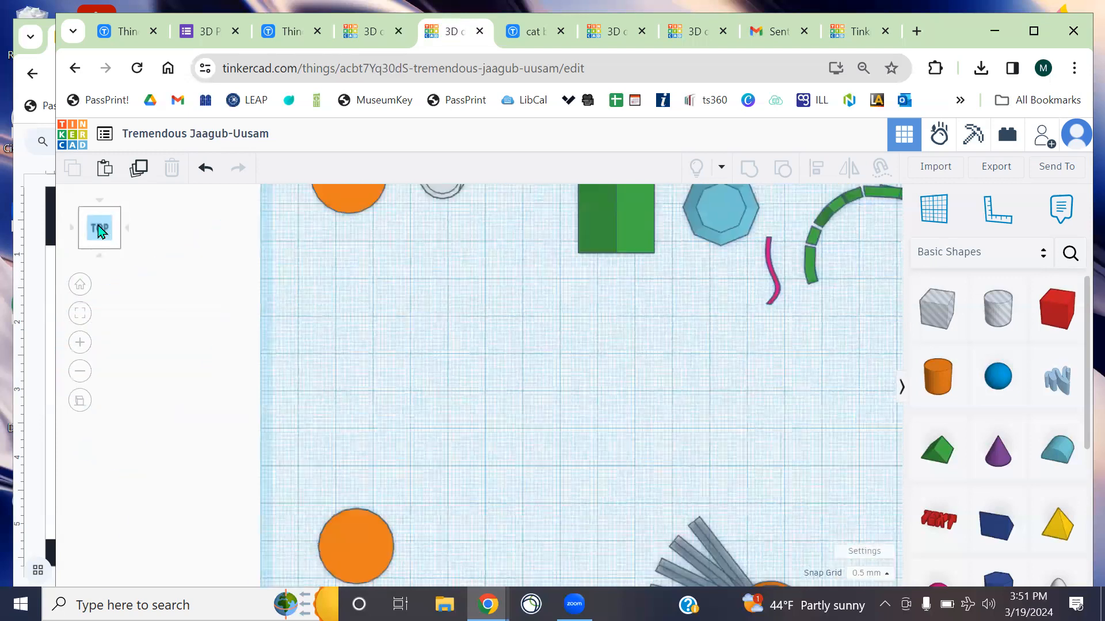
{"action": "left_click", "coordinate": [119, 232]}
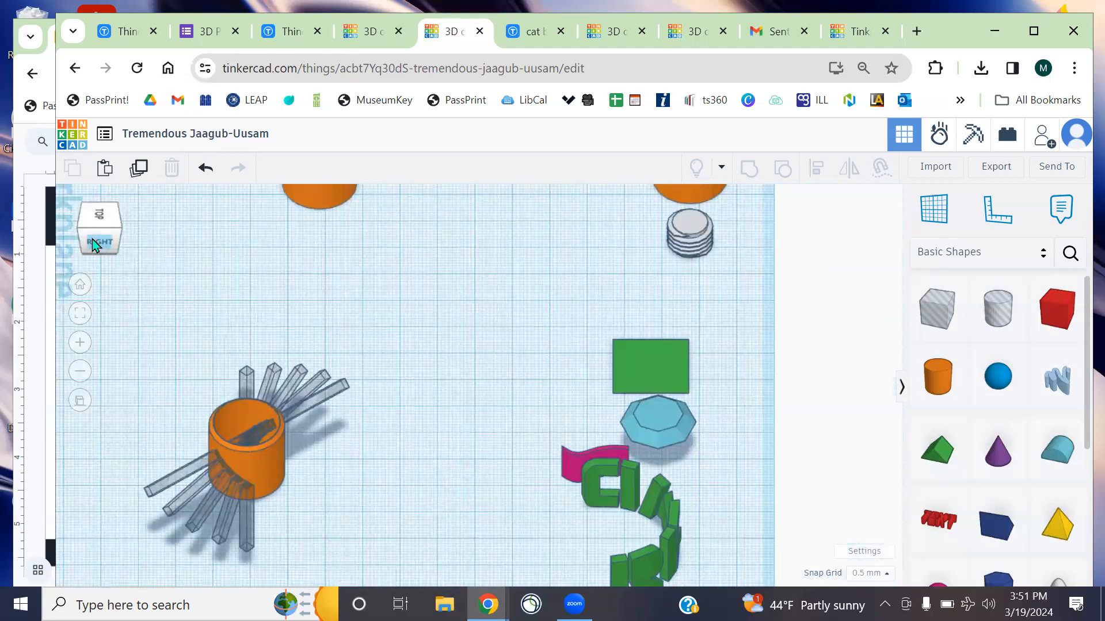
{"action": "left_click", "coordinate": [102, 251]}
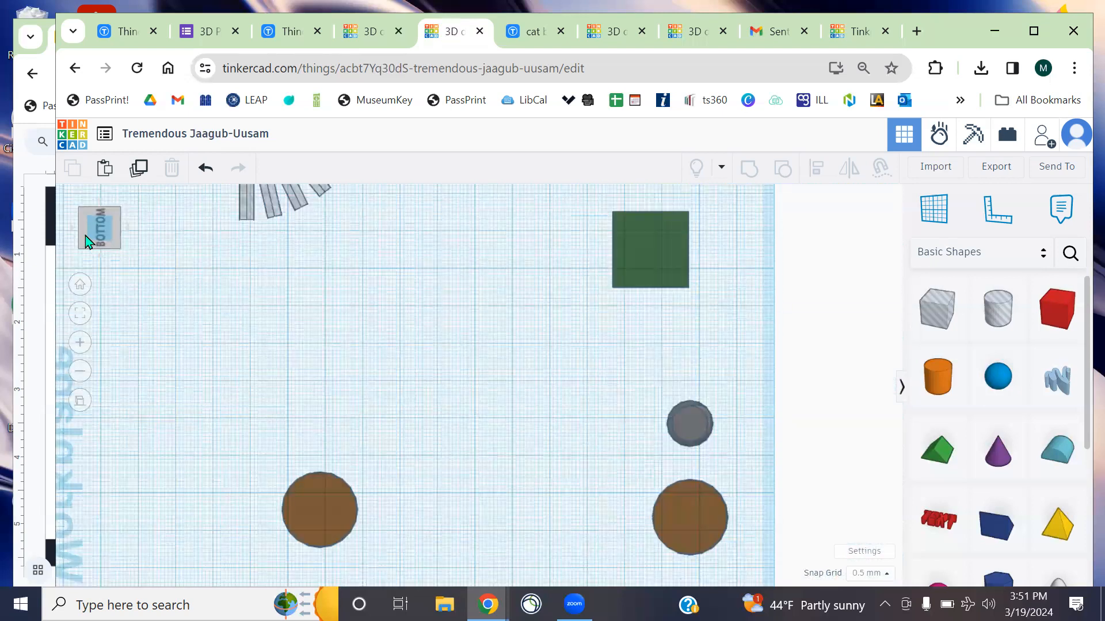
{"action": "left_click", "coordinate": [90, 232]}
{"action": "left_click", "coordinate": [95, 223]}
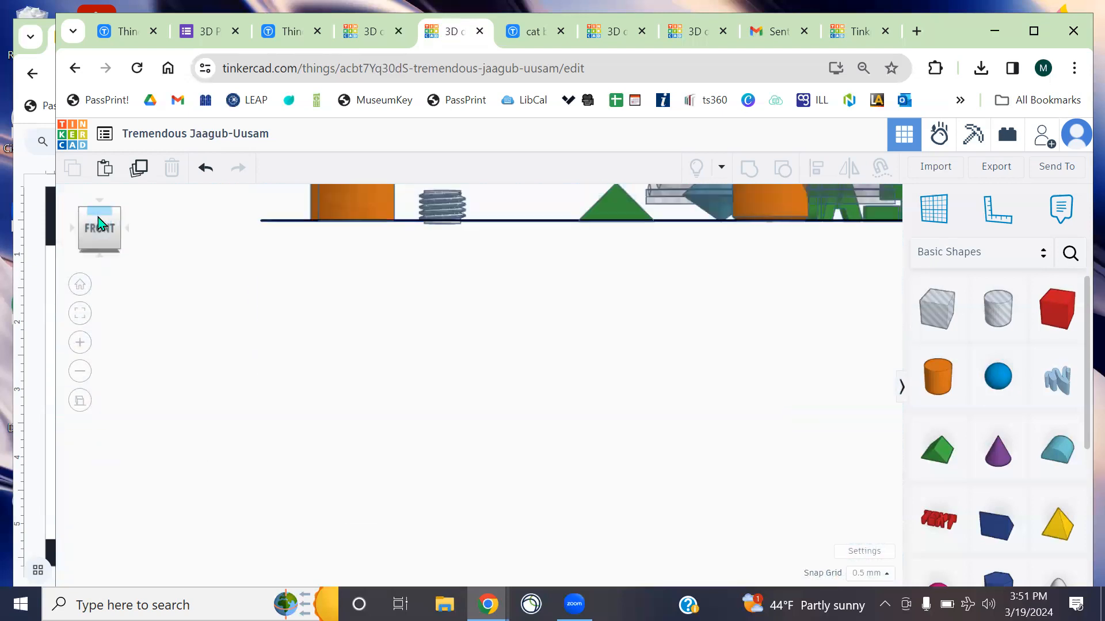
{"action": "left_click", "coordinate": [80, 284]}
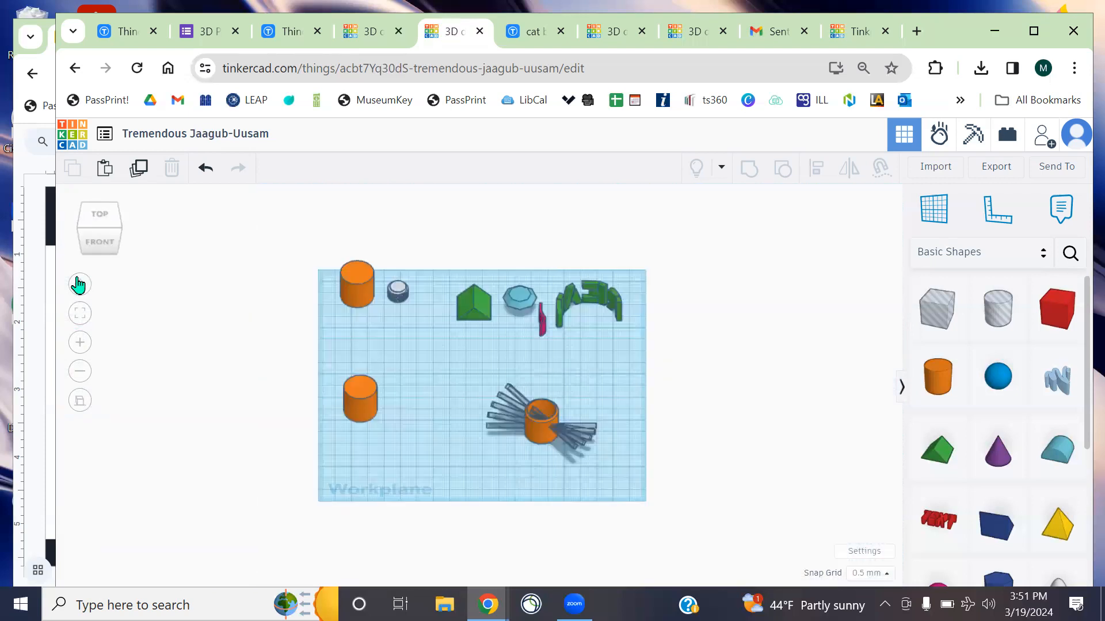
{"action": "left_click", "coordinate": [79, 347]}
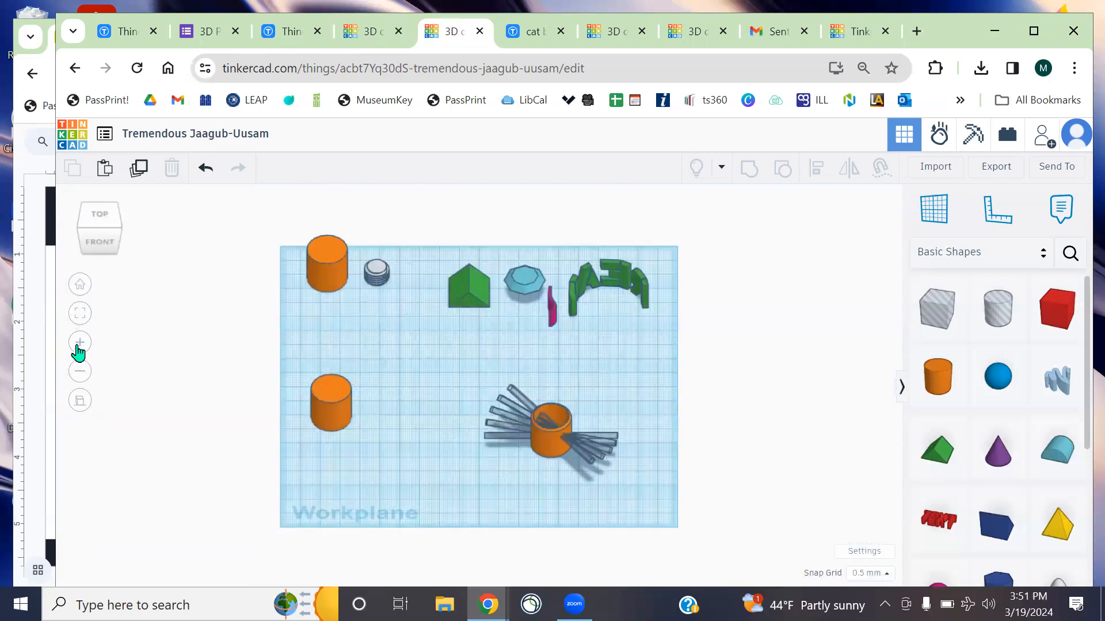
{"action": "left_click", "coordinate": [81, 371]}
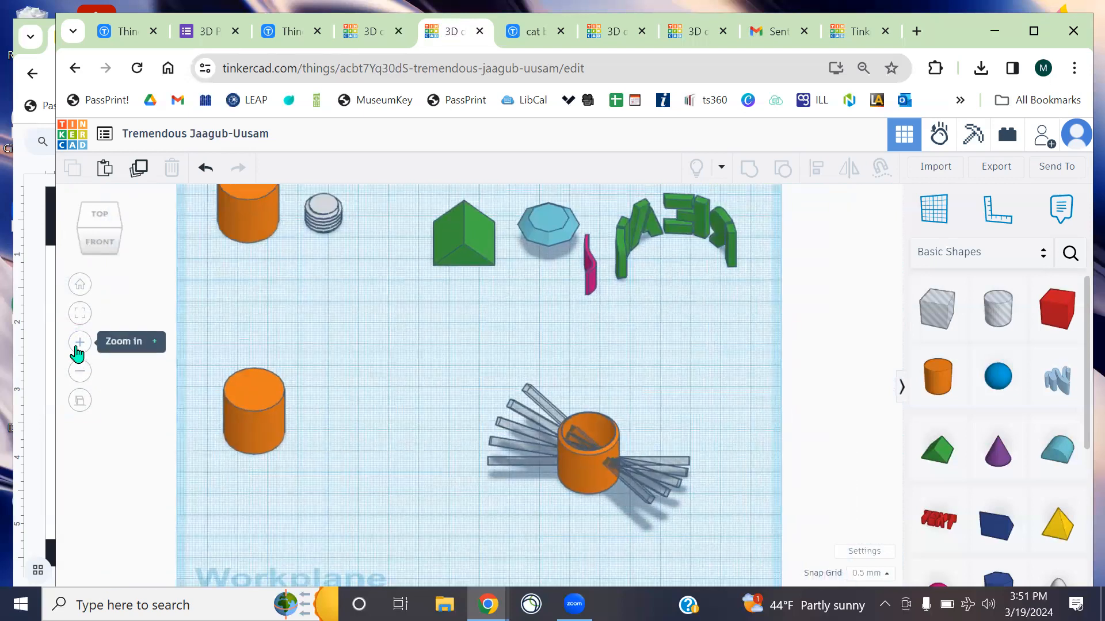
{"action": "scroll", "coordinate": [210, 347], "scroll_direction": "up", "scroll_amount": 5}
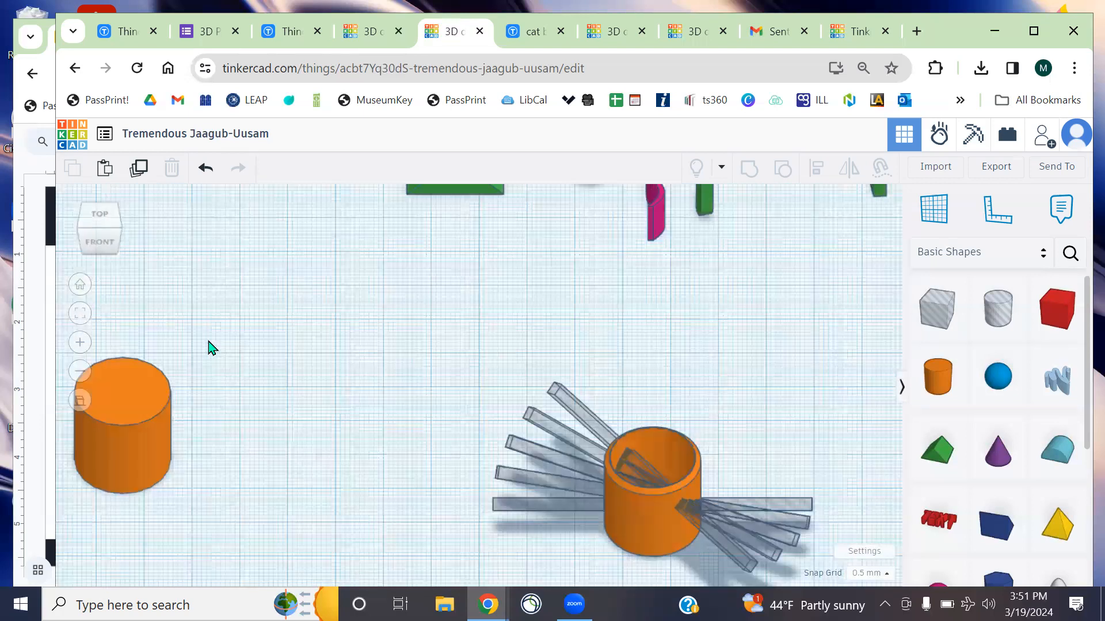
Move the solid orange cylinder near the workplane's front-left corner slightly to the left and frame it in a close-up view
{"action": "scroll", "coordinate": [211, 348], "scroll_direction": "down", "scroll_amount": 6}
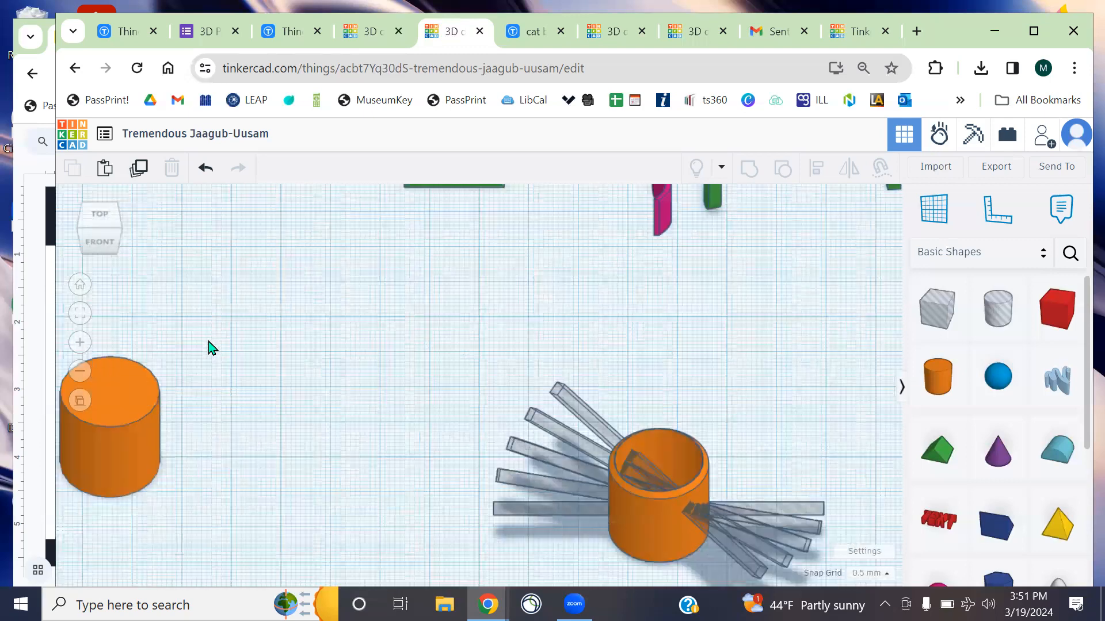
{"action": "scroll", "coordinate": [210, 348], "scroll_direction": "up", "scroll_amount": 3}
{"action": "scroll", "coordinate": [211, 347], "scroll_direction": "down", "scroll_amount": 1}
{"action": "scroll", "coordinate": [211, 347], "scroll_direction": "up", "scroll_amount": 1}
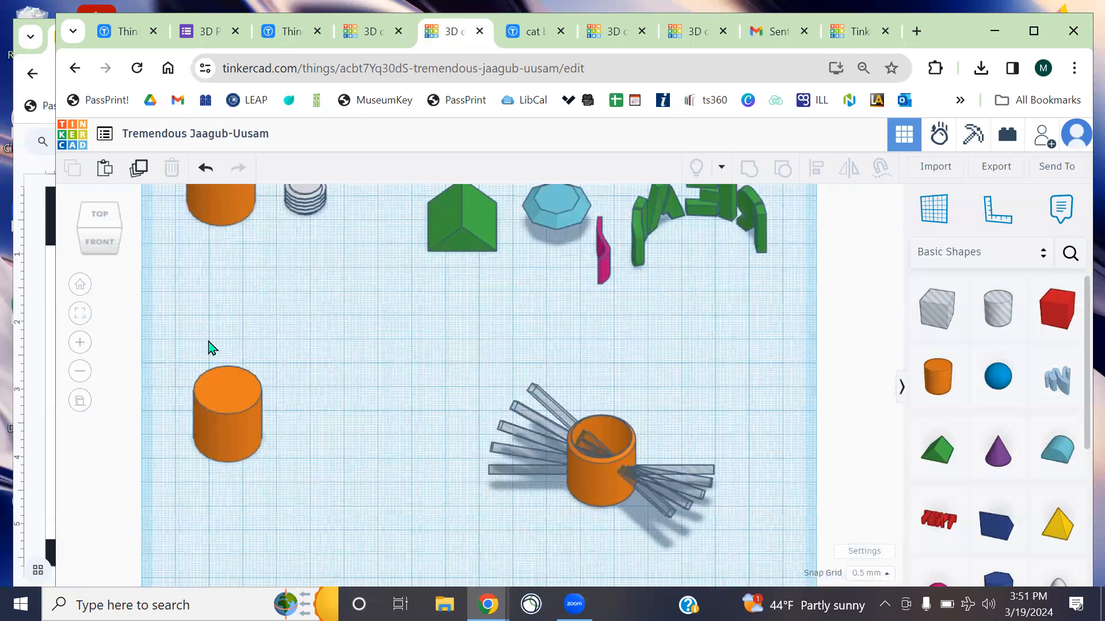
{"action": "middle_click_drag", "start_coordinate": [299, 387], "coordinate": [508, 287]}
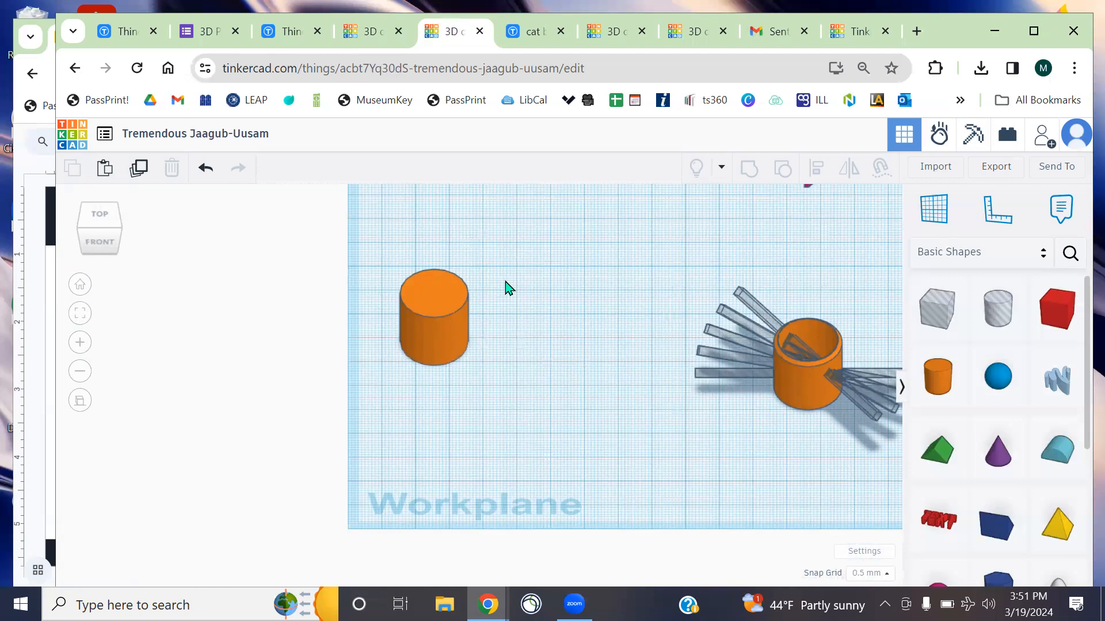
{"action": "middle_click_drag", "start_coordinate": [612, 320], "coordinate": [508, 369]}
{"action": "mouse_move", "coordinate": [508, 368]}
{"action": "right_mouse_down"}
{"action": "mouse_move", "coordinate": [544, 365]}
{"action": "mouse_move", "coordinate": [596, 333]}
{"action": "mouse_move", "coordinate": [506, 379]}
{"action": "right_mouse_up"}
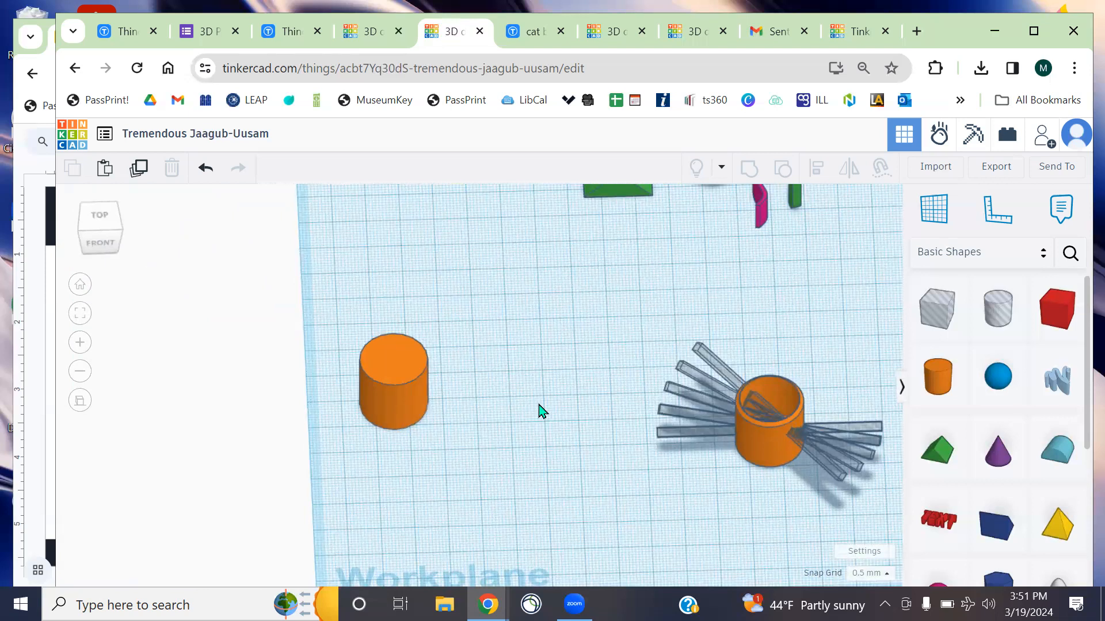
{"action": "middle_click_drag", "start_coordinate": [539, 404], "coordinate": [662, 382]}
{"action": "left_click", "coordinate": [530, 359]}
{"action": "left_click_drag", "start_coordinate": [521, 382], "coordinate": [500, 385]}
{"action": "right_click_drag", "start_coordinate": [514, 377], "coordinate": [495, 392]}
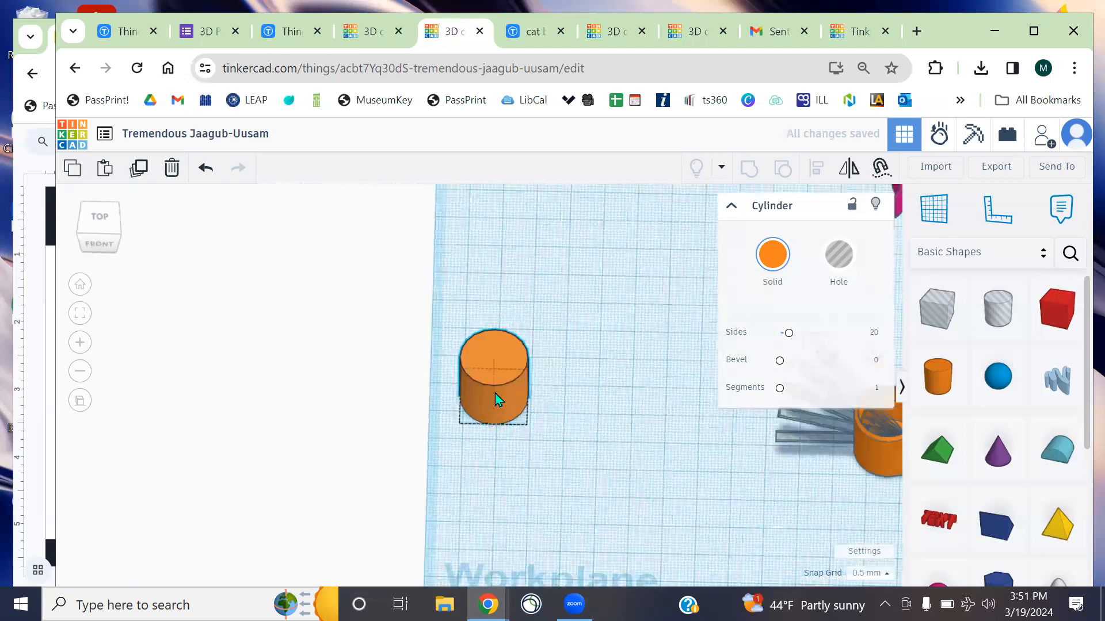
{"action": "left_click", "coordinate": [81, 315]}
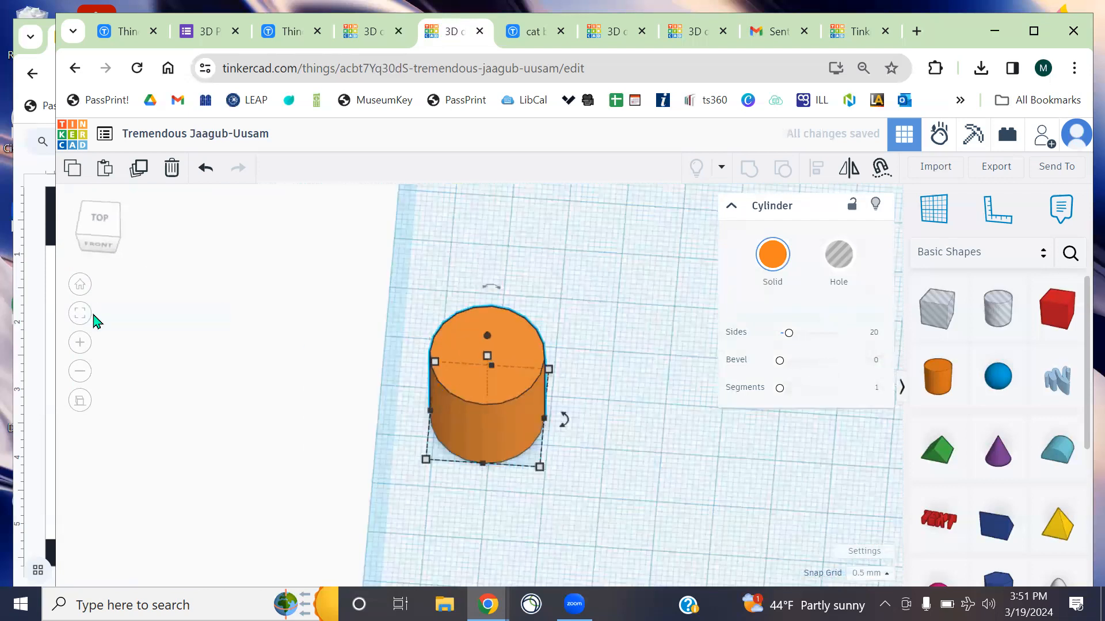
{"action": "right_click_drag", "start_coordinate": [634, 384], "coordinate": [687, 359]}
{"action": "left_click", "coordinate": [665, 264]}
Look at the finished page holders in the MakerDay design from above and return to the Tremendous Jaagub-Uusam design
{"action": "left_click", "coordinate": [370, 34]}
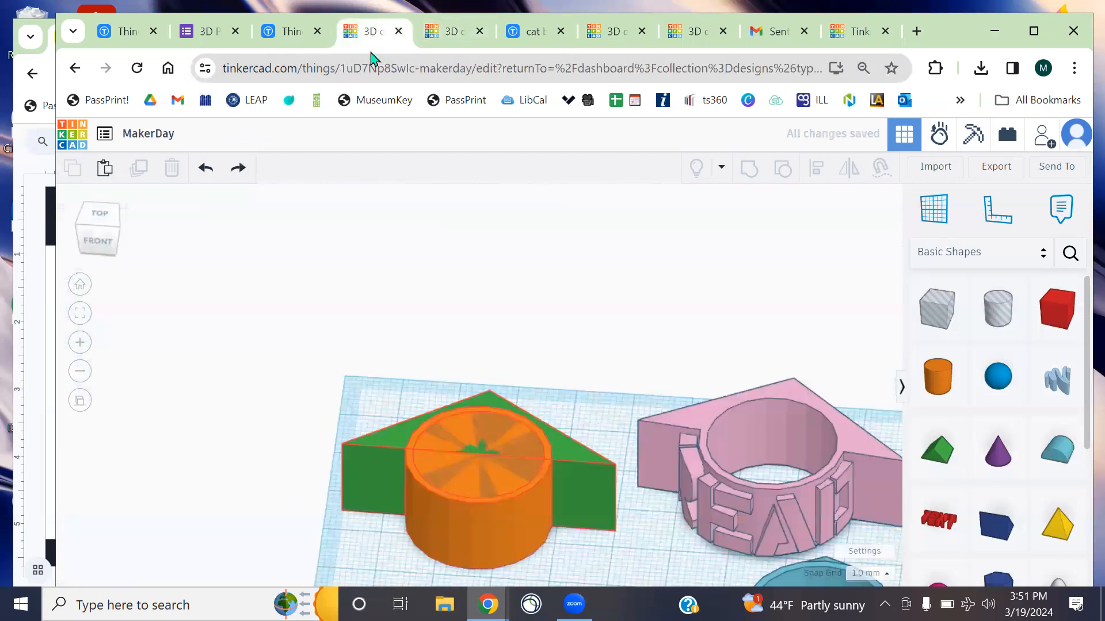
{"action": "right_click_drag", "start_coordinate": [524, 464], "coordinate": [467, 390]}
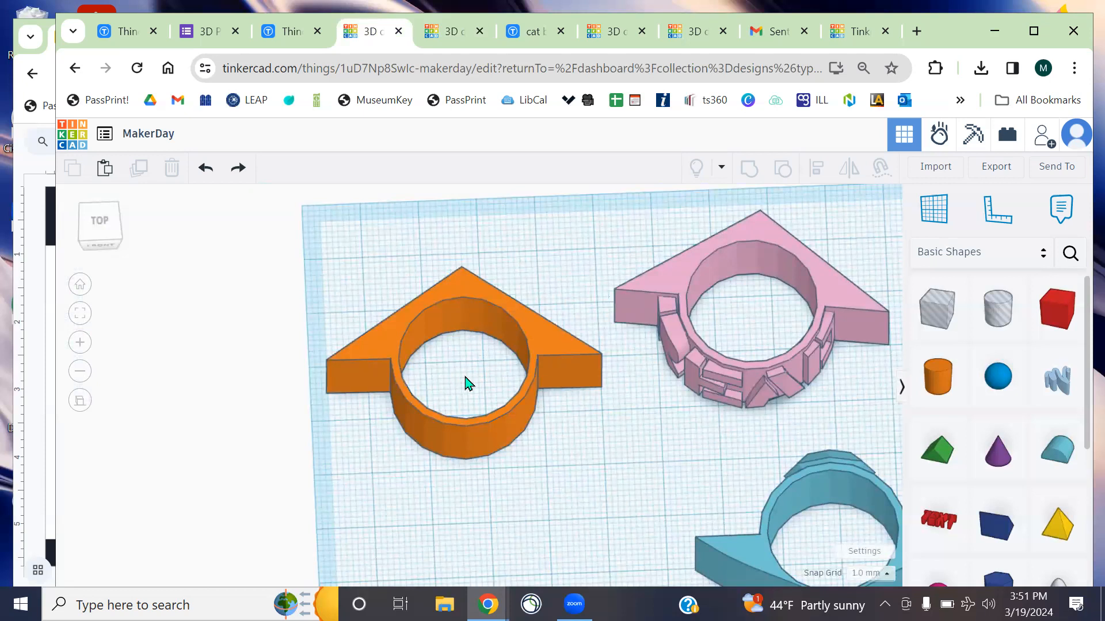
{"action": "left_click", "coordinate": [453, 33]}
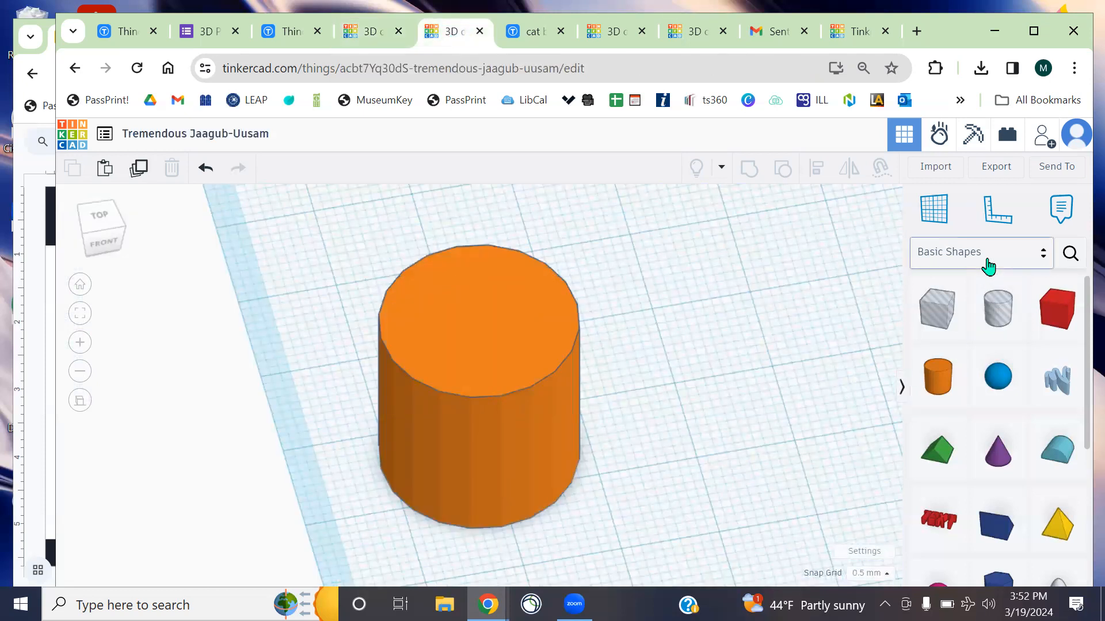
Search the Community shapes for "hollow can" and return to Basic Shapes
{"action": "left_click", "coordinate": [1067, 254]}
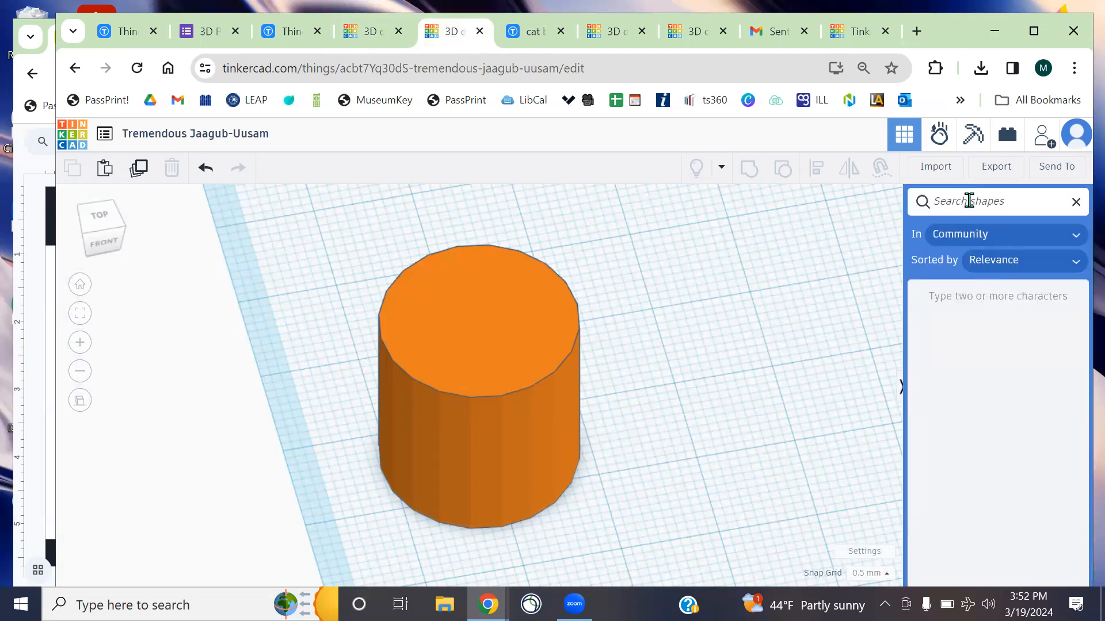
{"action": "type", "text": "hollow can"}
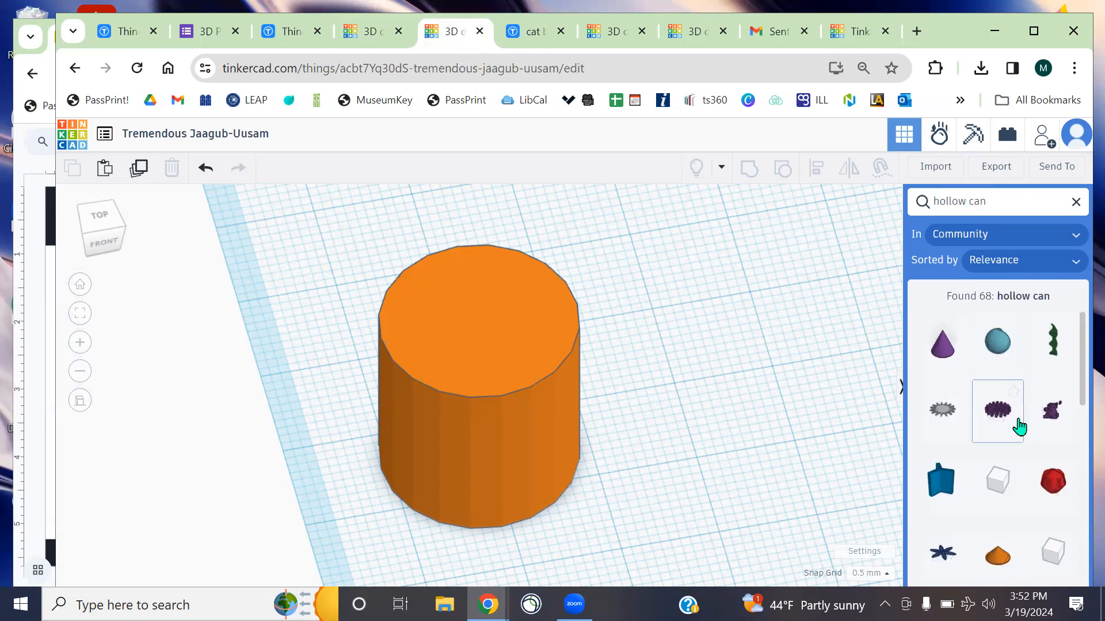
{"action": "triple_click", "coordinate": [994, 200]}
{"action": "left_click", "coordinate": [1076, 202]}
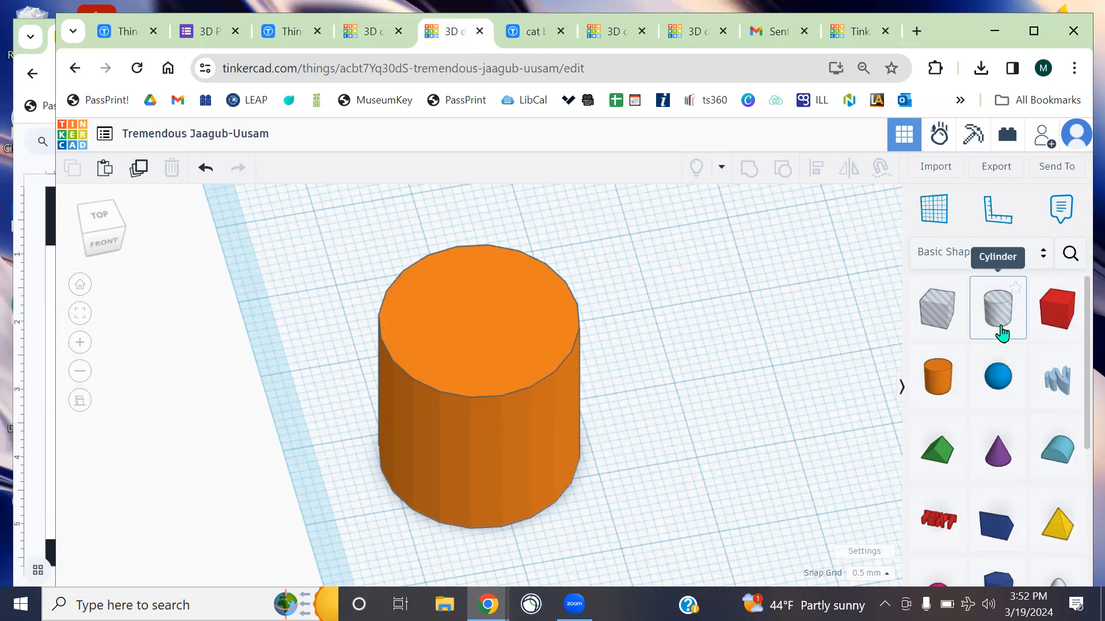
Place a second solid orange cylinder from Basic Shapes on the workplane beside the first one
{"action": "left_click", "coordinate": [941, 384]}
{"action": "left_click", "coordinate": [703, 371]}
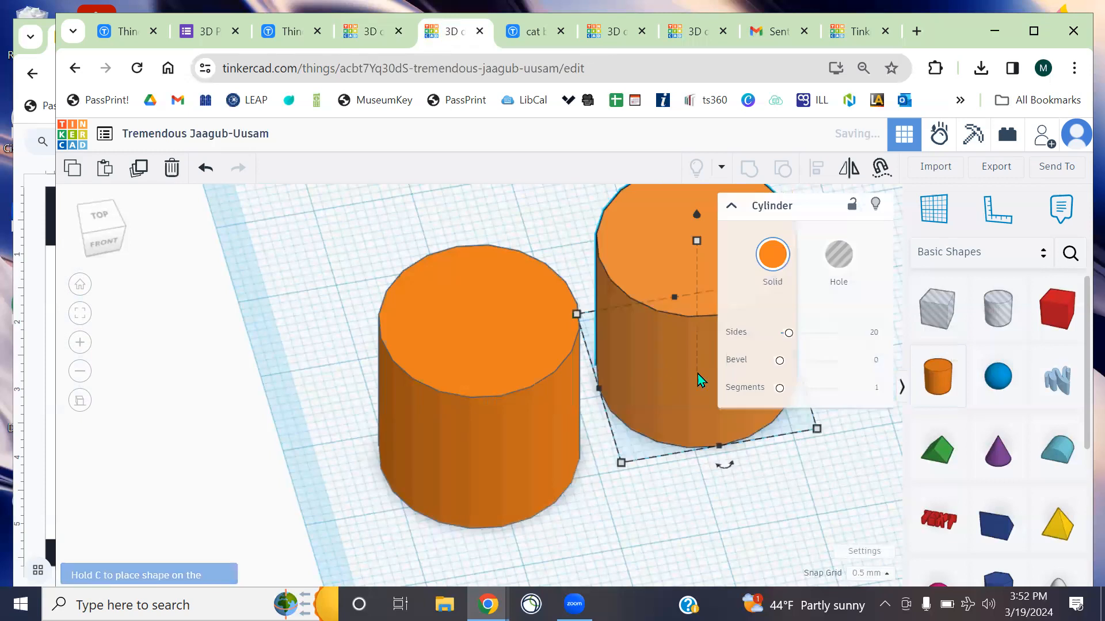
{"action": "middle_click_drag", "start_coordinate": [797, 475], "coordinate": [569, 492]}
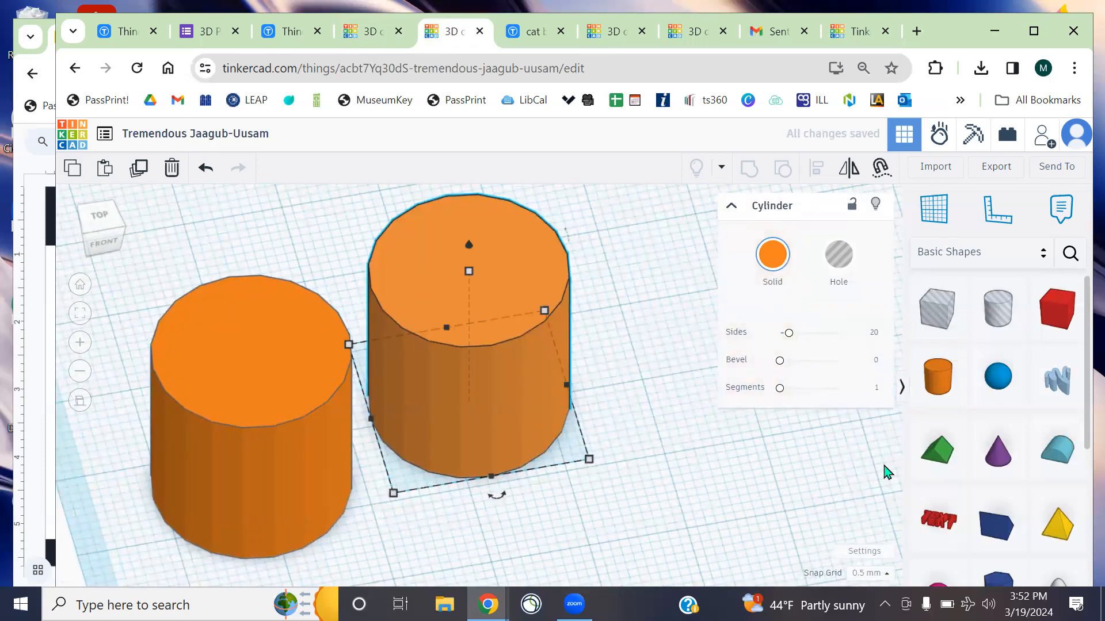
{"action": "scroll", "coordinate": [1030, 388], "scroll_direction": "down", "scroll_amount": 5}
{"action": "scroll", "coordinate": [1030, 392], "scroll_direction": "up", "scroll_amount": 5}
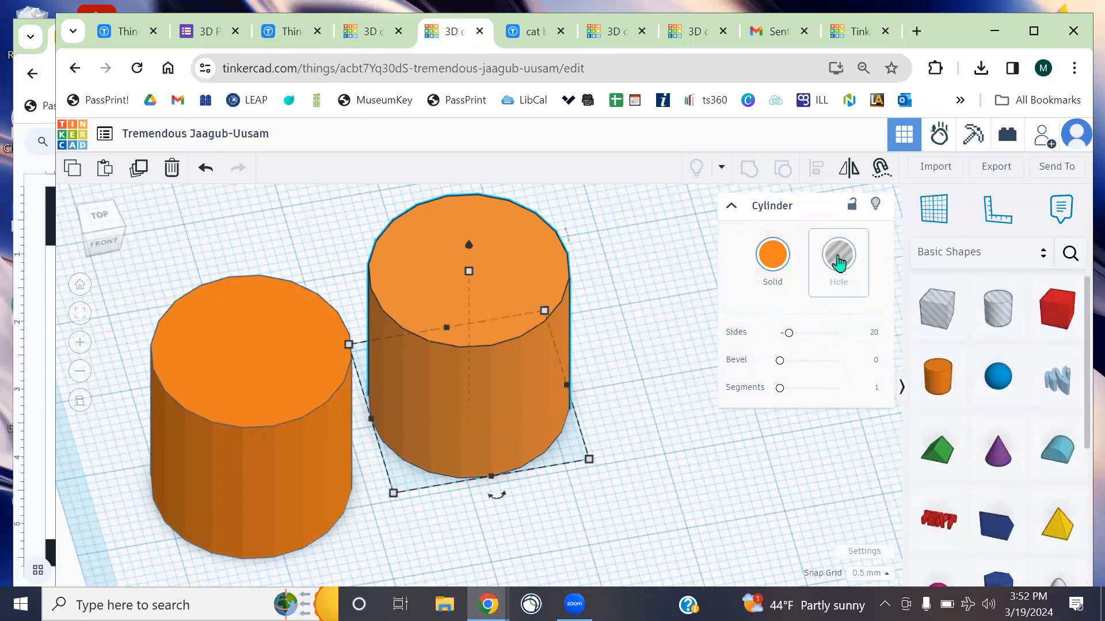
Turn the second cylinder into a hole, and collapse and re-expand its shape properties
{"action": "left_click", "coordinate": [839, 259]}
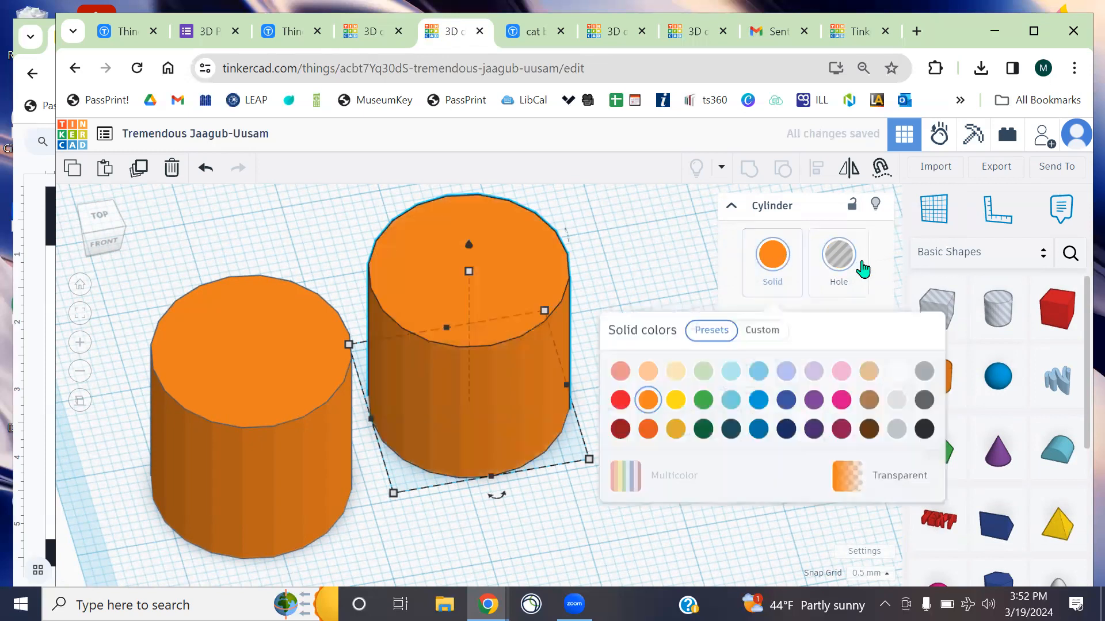
{"action": "left_click", "coordinate": [731, 207]}
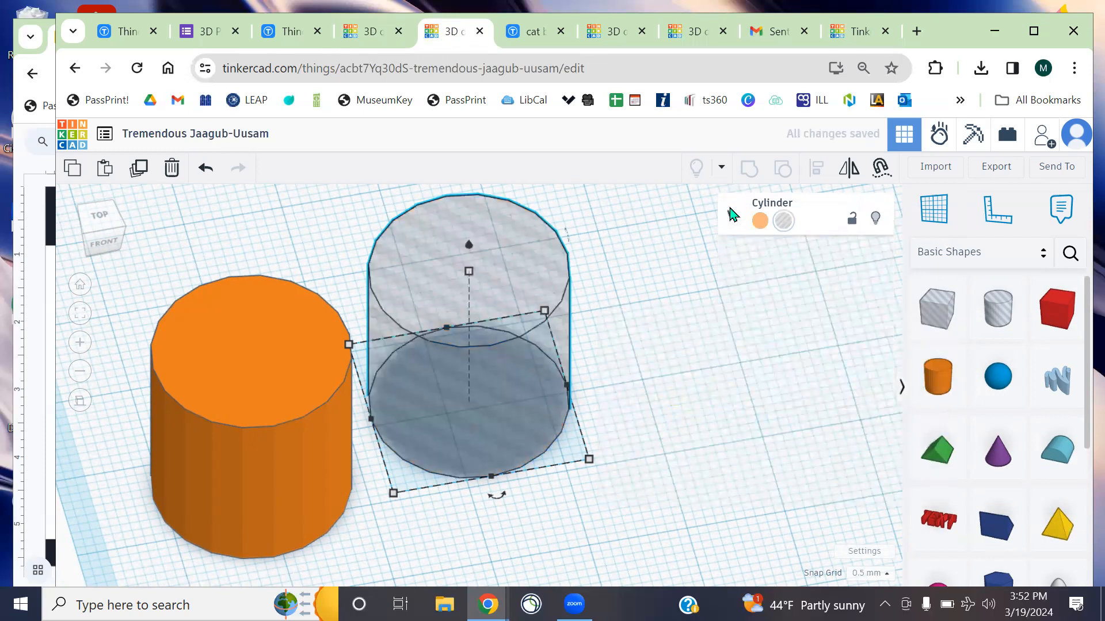
{"action": "left_click", "coordinate": [732, 216]}
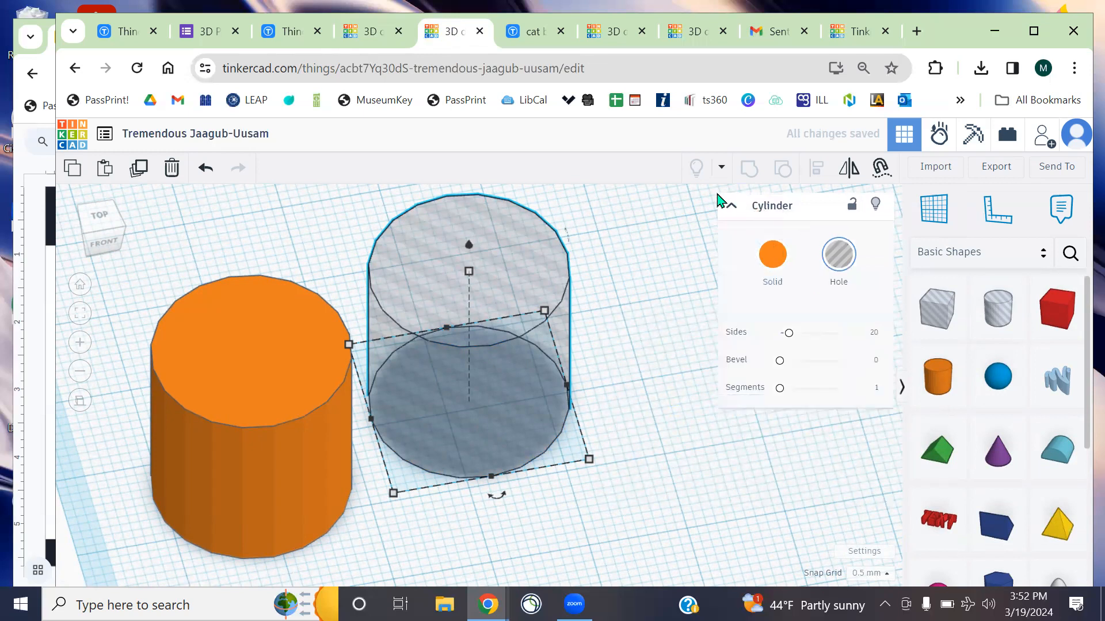
{"action": "left_click", "coordinate": [732, 209]}
{"action": "left_click", "coordinate": [732, 210]}
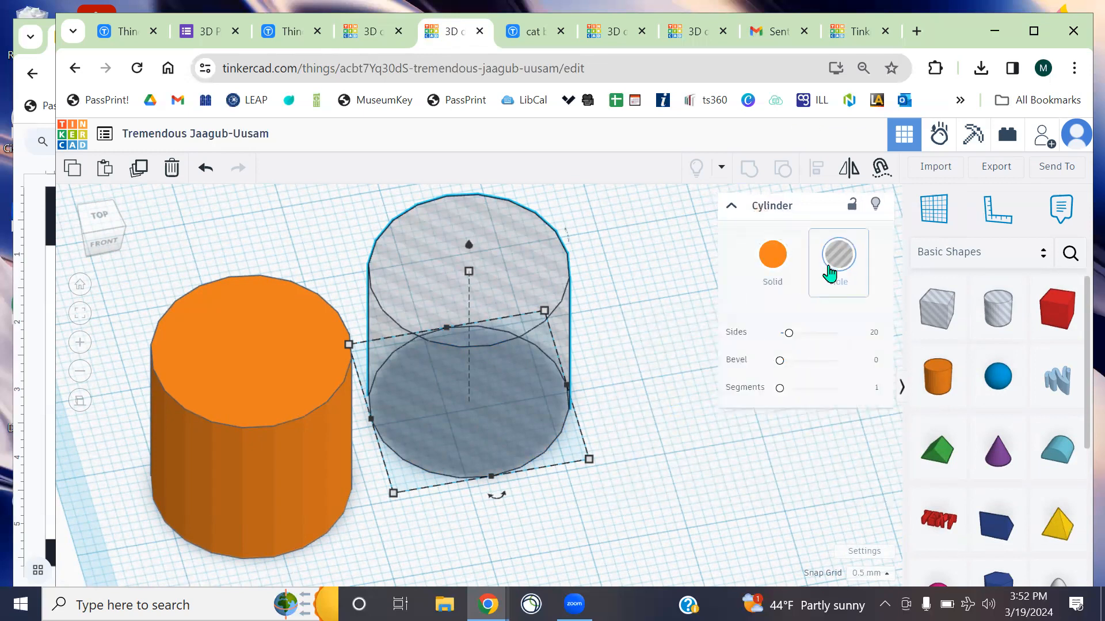
Make the second cylinder solid, try yellow, green, dark teal, light orange and cream on it, and restore the orange colour
{"action": "left_click", "coordinate": [759, 266]}
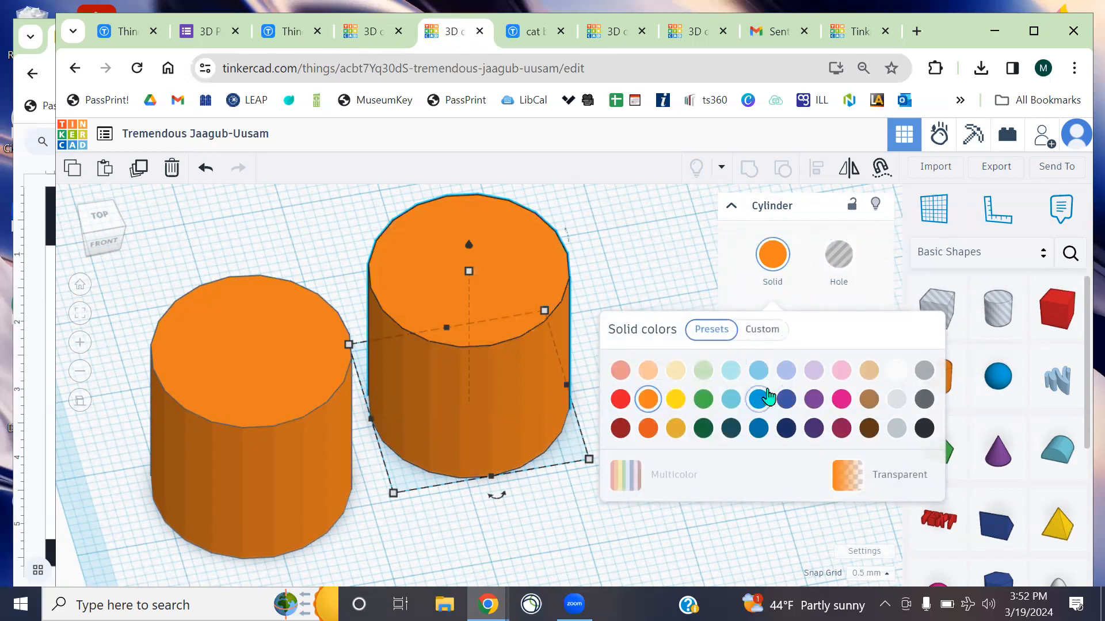
{"action": "left_click", "coordinate": [675, 398]}
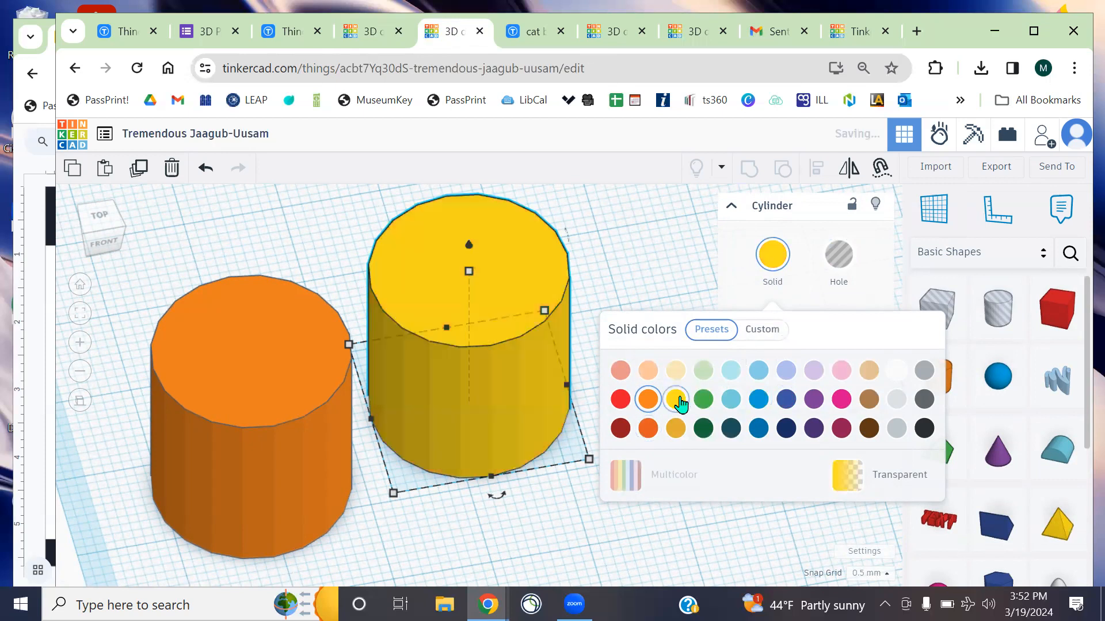
{"action": "left_click", "coordinate": [703, 398]}
{"action": "left_click", "coordinate": [732, 428]}
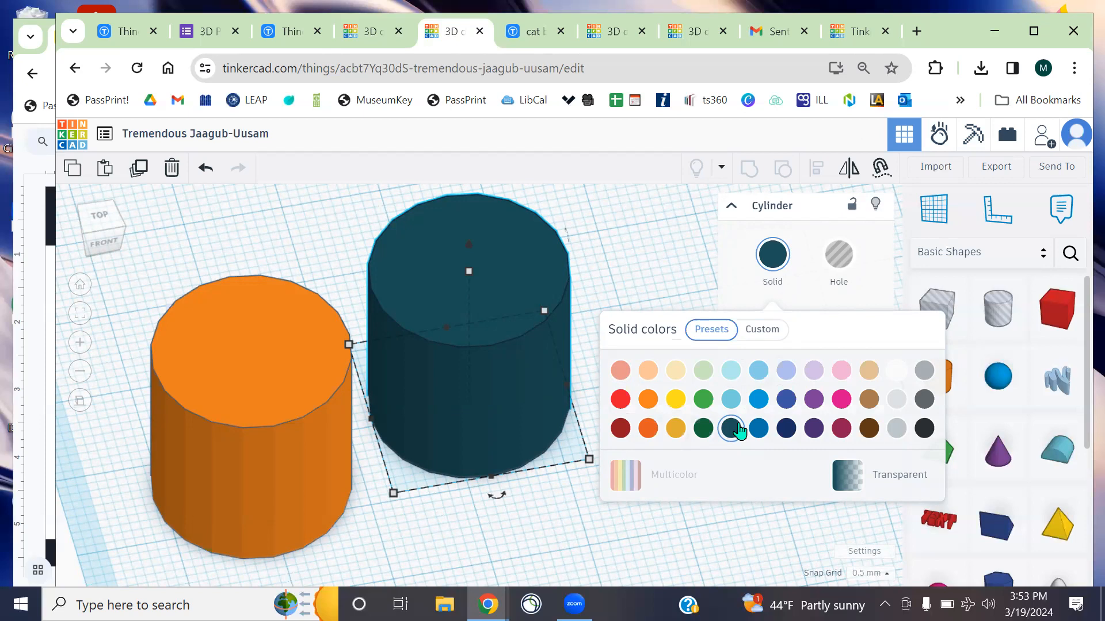
{"action": "left_click", "coordinate": [648, 372]}
{"action": "left_click", "coordinate": [675, 372]}
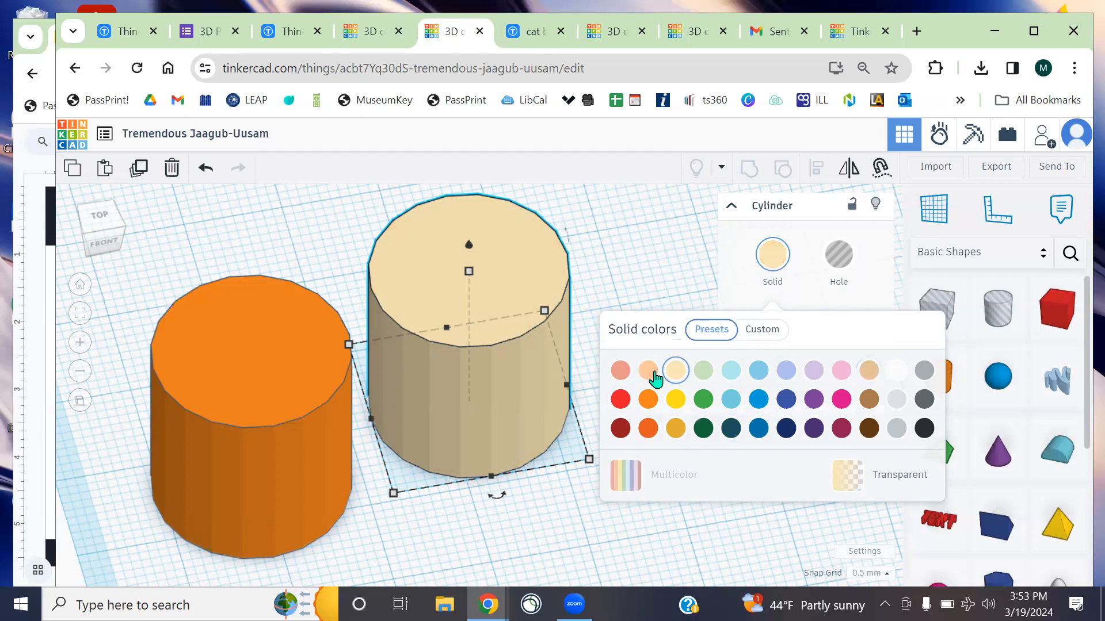
{"action": "left_click", "coordinate": [652, 398]}
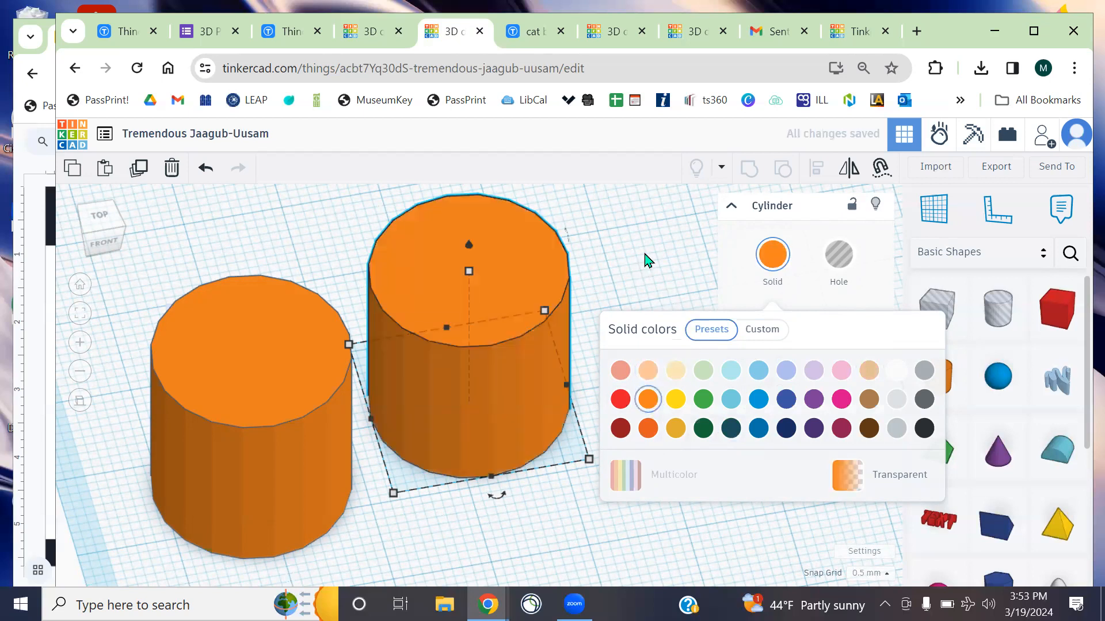
{"action": "left_click", "coordinate": [646, 262]}
Turn the second cylinder into a hole and bring both cylinders into view
{"action": "left_click", "coordinate": [842, 264]}
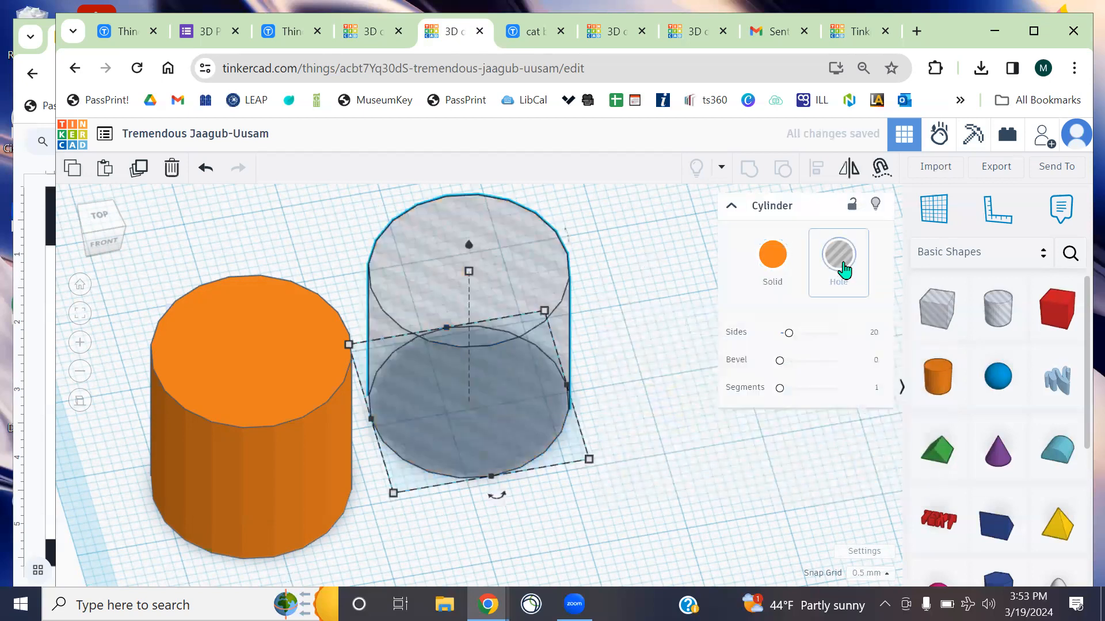
{"action": "right_click_drag", "start_coordinate": [656, 331], "coordinate": [618, 434]}
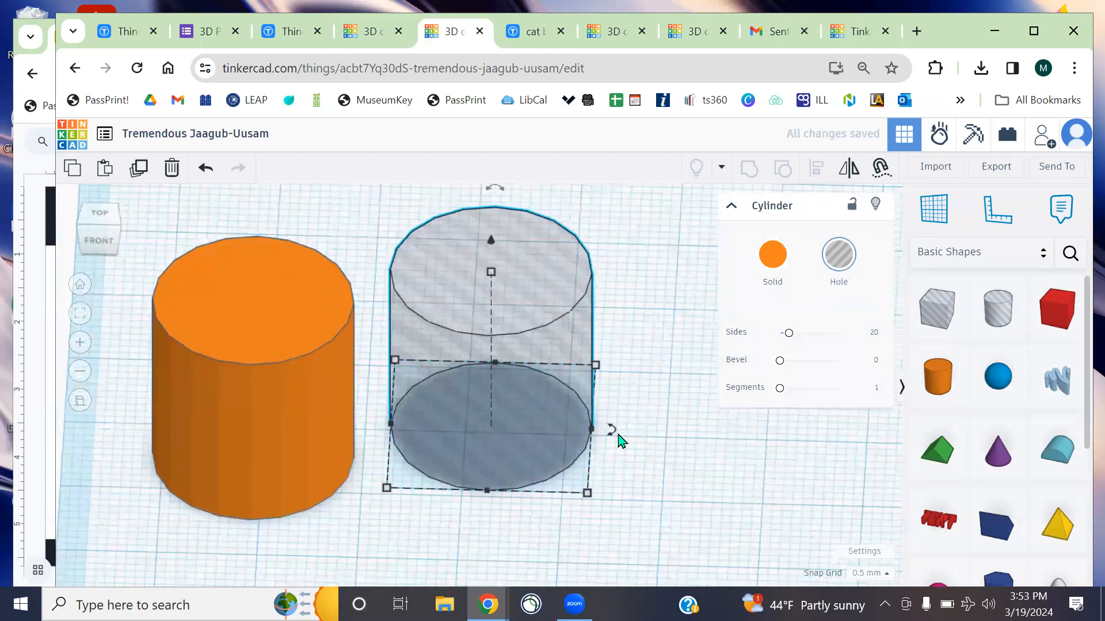
{"action": "middle_click_drag", "start_coordinate": [654, 493], "coordinate": [824, 493]}
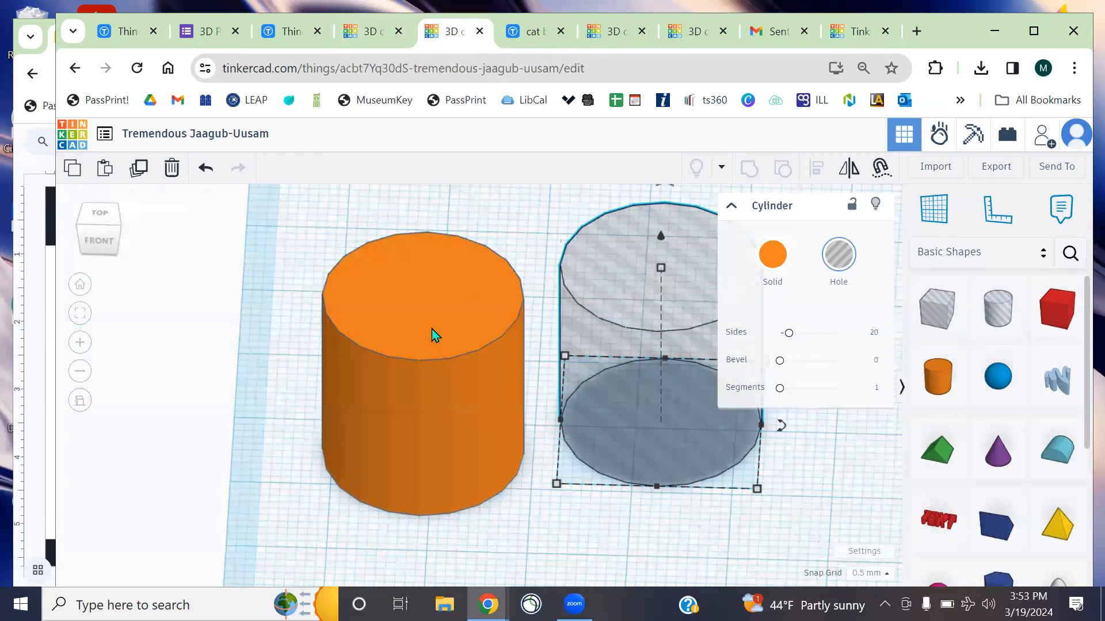
Check the open ring of the page holder in the MakerDay design and return to the two cylinders, leaving nothing selected
{"action": "left_click", "coordinate": [367, 32]}
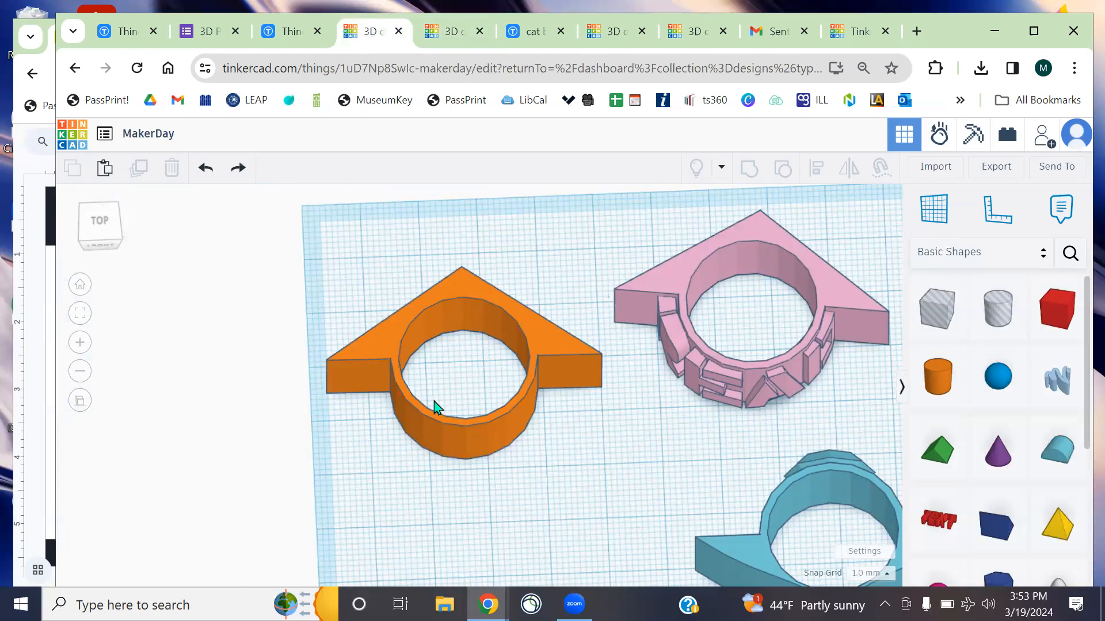
{"action": "left_click", "coordinate": [453, 33]}
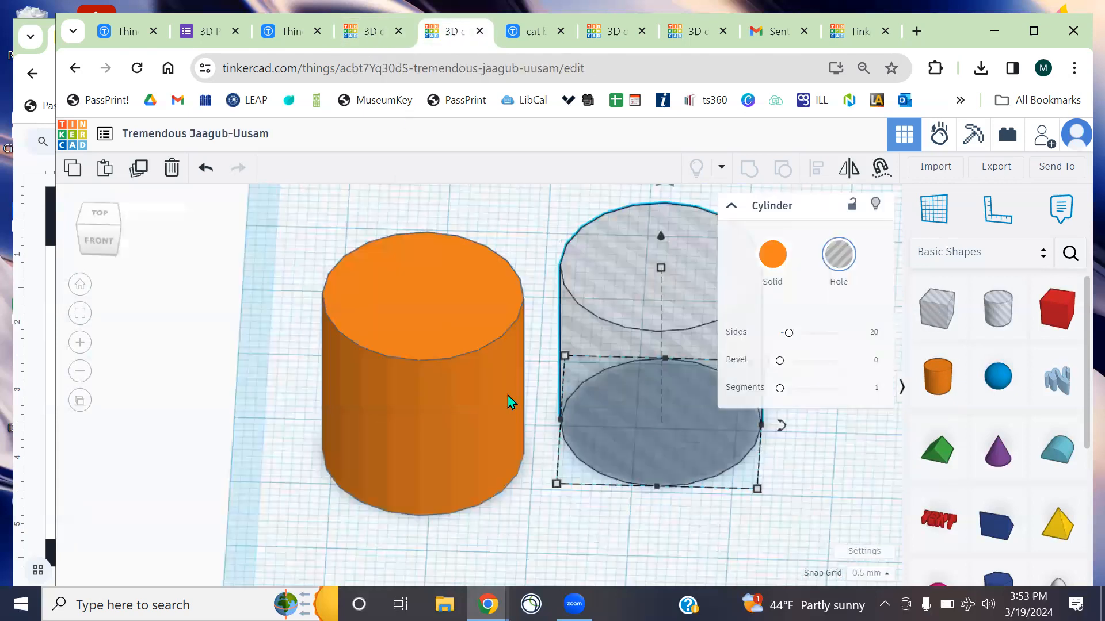
{"action": "right_click_drag", "start_coordinate": [555, 449], "coordinate": [598, 443]}
{"action": "left_click", "coordinate": [791, 425]}
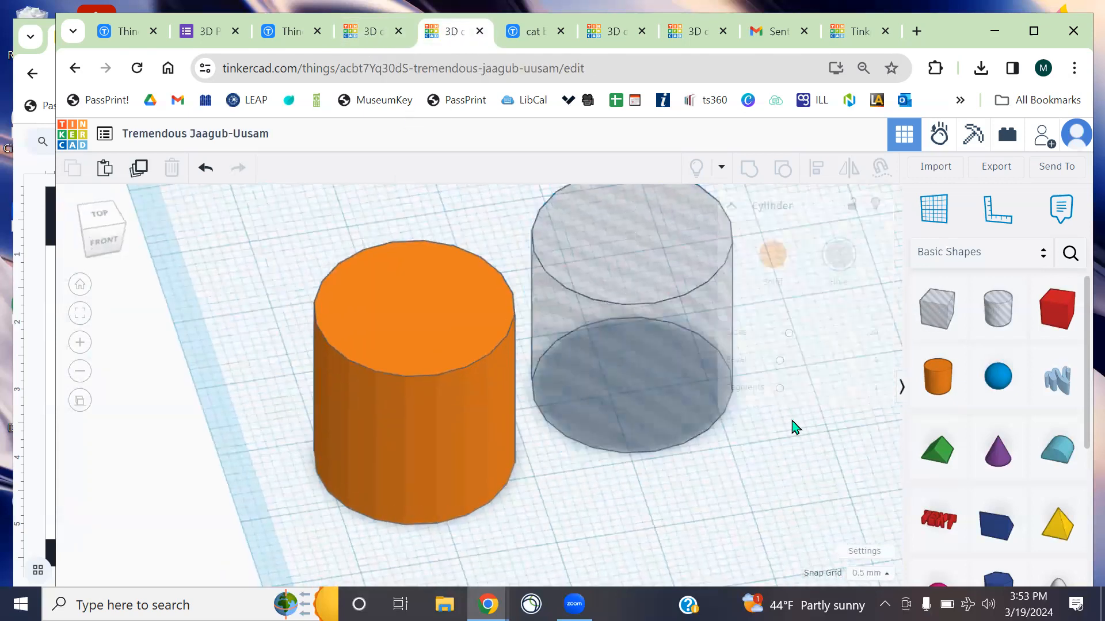
Select both cylinders to frame them together in the view and clear the selection
{"action": "middle_click_drag", "start_coordinate": [799, 315], "coordinate": [732, 323]}
{"action": "right_click_drag", "start_coordinate": [714, 333], "coordinate": [656, 351]}
{"action": "left_click_drag", "start_coordinate": [227, 251], "coordinate": [627, 380]}
{"action": "left_click", "coordinate": [80, 314]}
{"action": "left_click", "coordinate": [681, 403]}
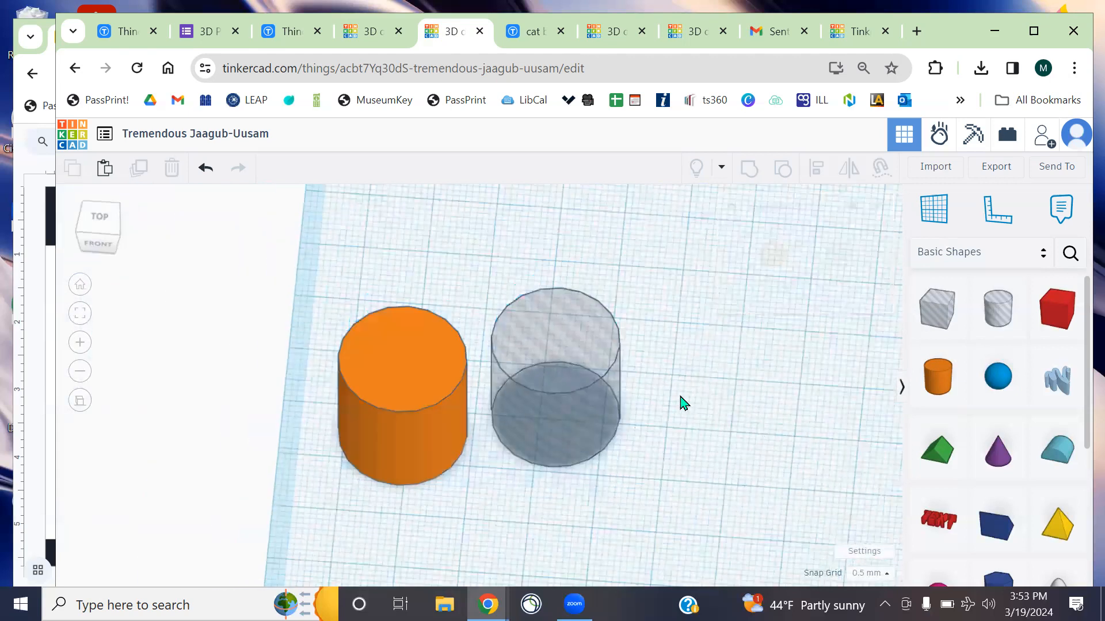
Move the hole cylinder about 23.5 mm left and 5.5 mm forward onto the orange cylinder, and shift it 5 mm back to the right
{"action": "left_click", "coordinate": [557, 405]}
{"action": "left_click", "coordinate": [653, 375]}
{"action": "left_click", "coordinate": [565, 381]}
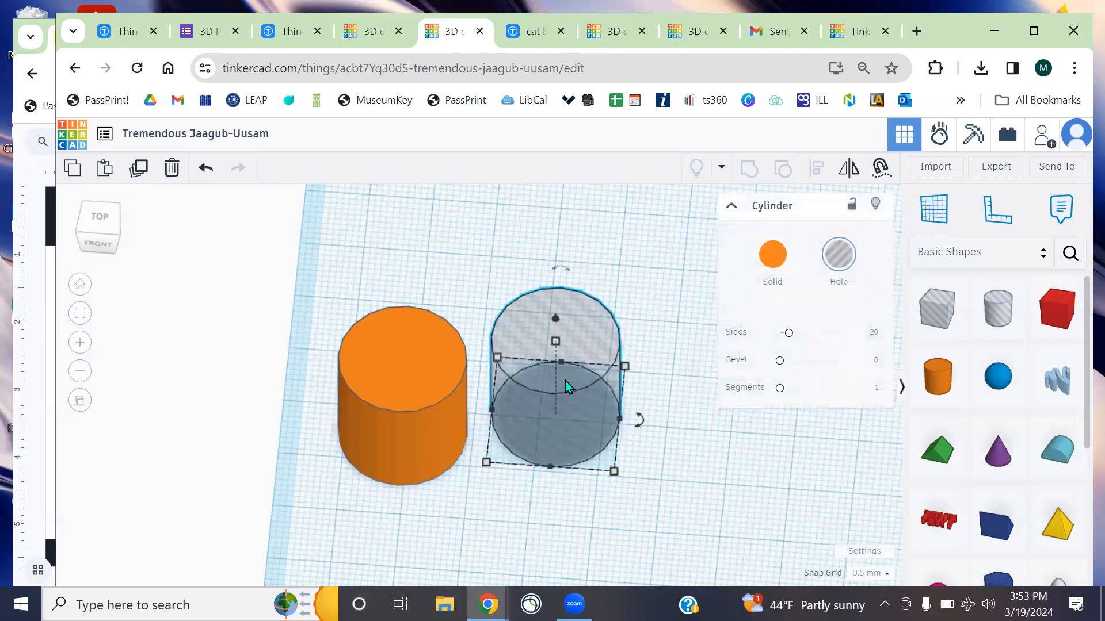
{"action": "left_click_drag", "start_coordinate": [581, 406], "coordinate": [428, 425]}
{"action": "scroll", "coordinate": [432, 406], "scroll_direction": "up", "scroll_amount": 3}
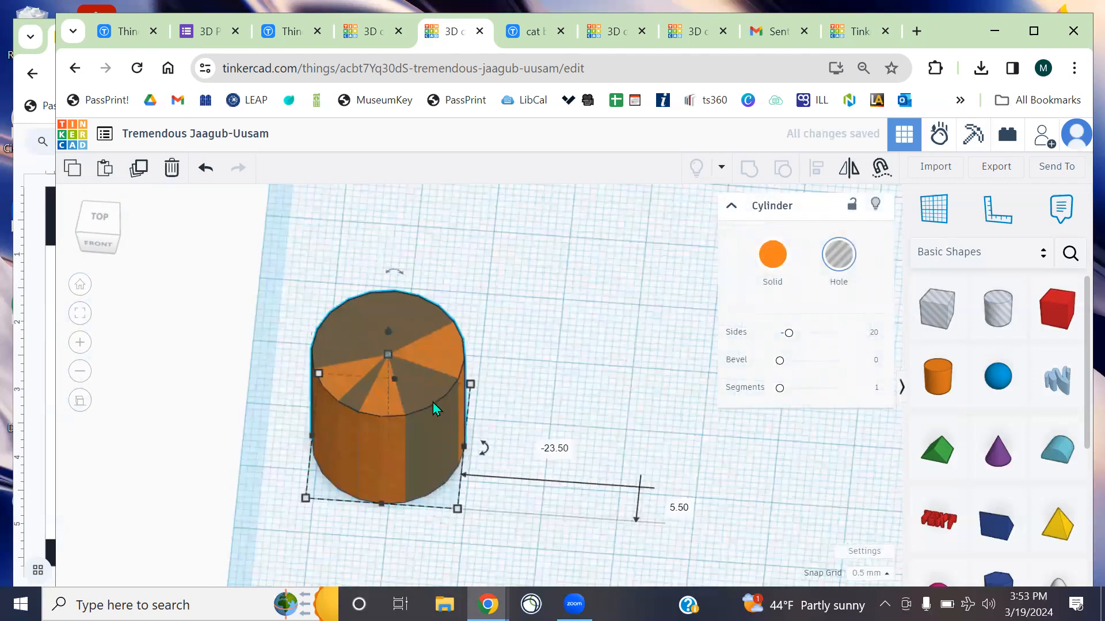
{"action": "left_click_drag", "start_coordinate": [342, 408], "coordinate": [407, 416]}
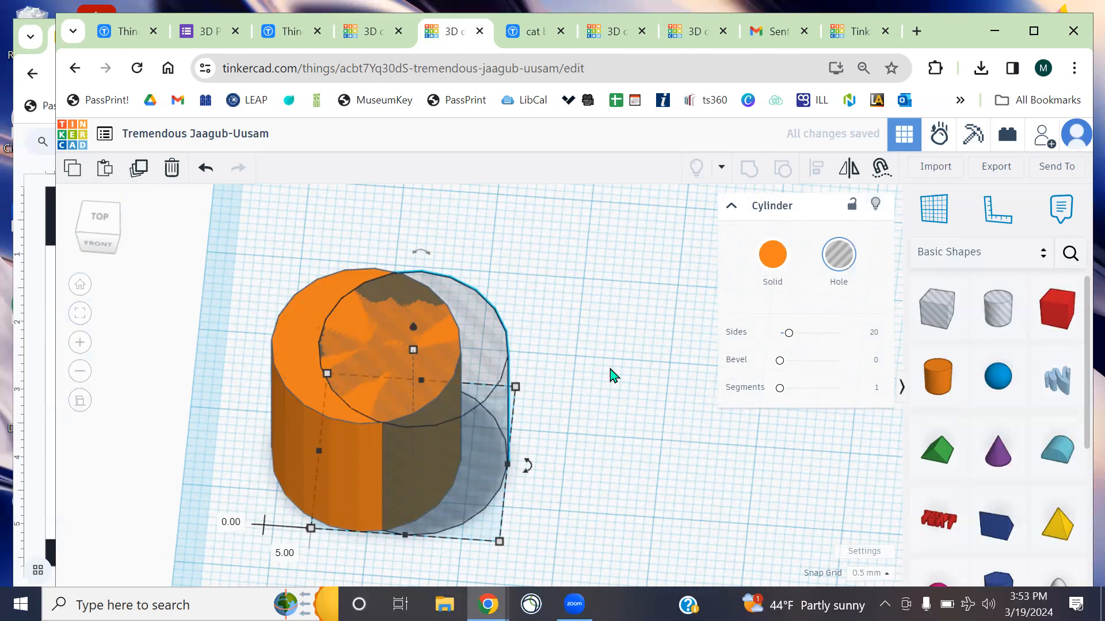
{"action": "left_click", "coordinate": [626, 345]}
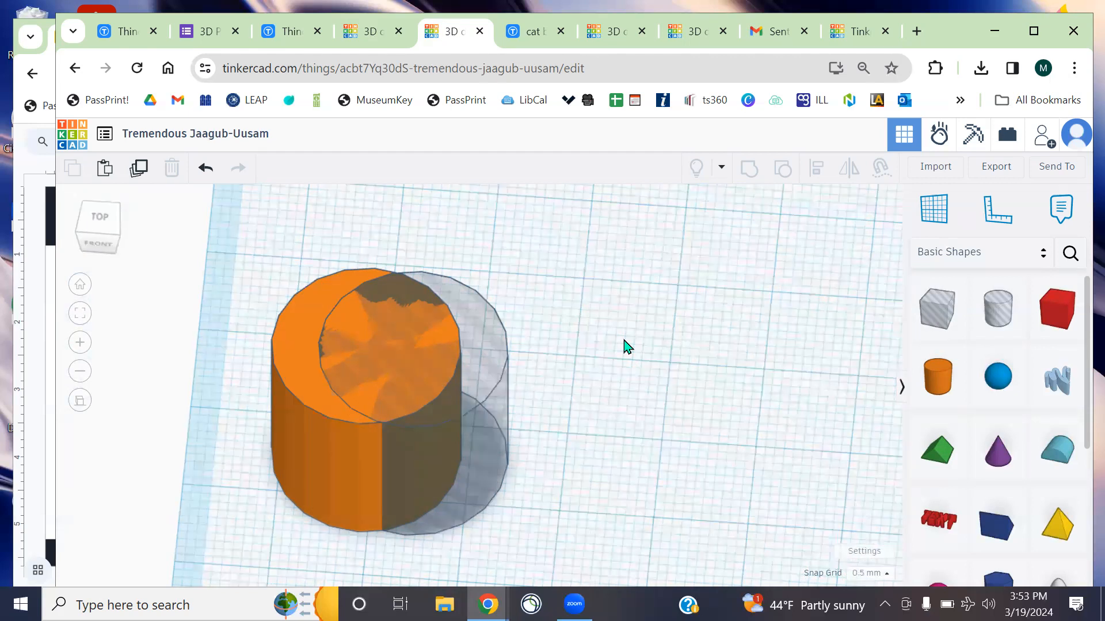
Move both overlapping cylinders together 2.5 mm back and bring up their alignment handles
{"action": "left_click_drag", "start_coordinate": [582, 358], "coordinate": [271, 369]}
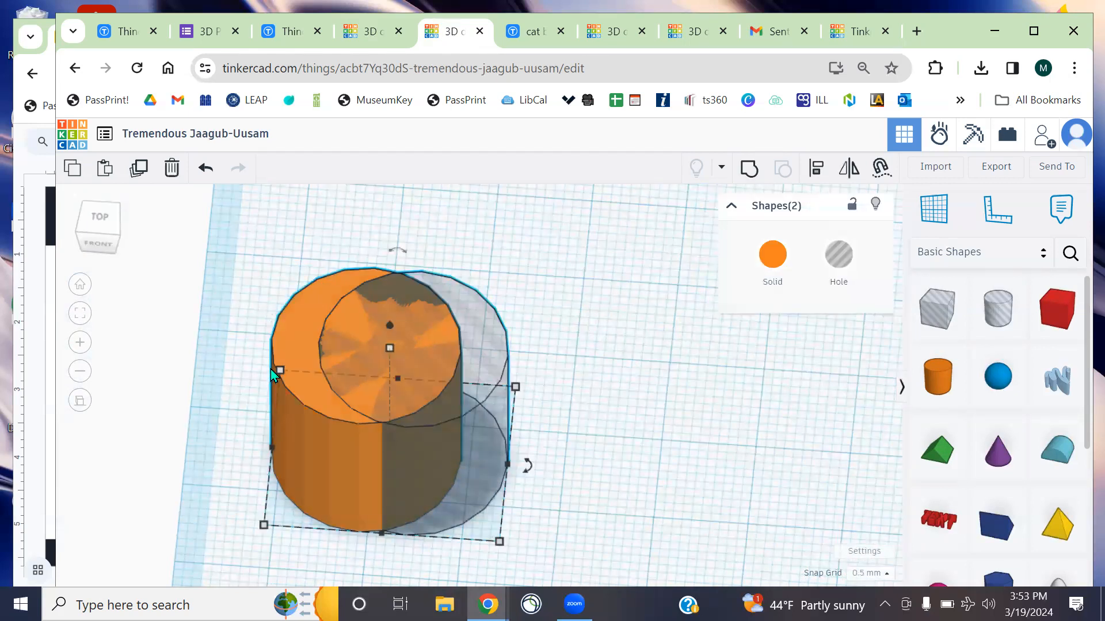
{"action": "left_click", "coordinate": [696, 290]}
{"action": "left_click_drag", "start_coordinate": [236, 208], "coordinate": [511, 438]}
{"action": "left_click_drag", "start_coordinate": [358, 426], "coordinate": [362, 406]}
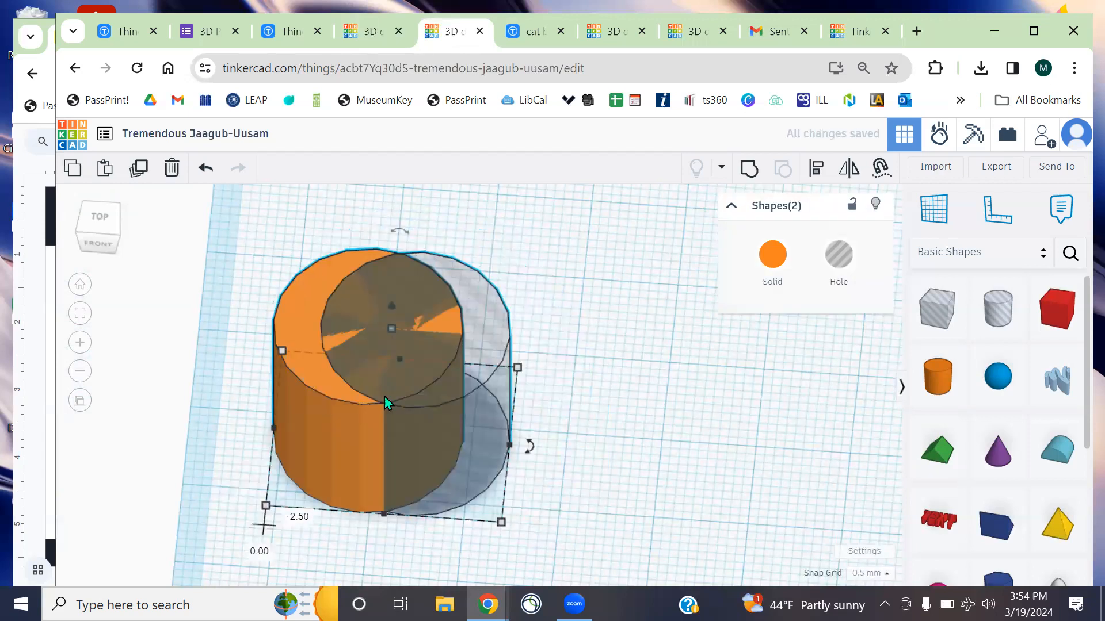
{"action": "left_click", "coordinate": [813, 179]}
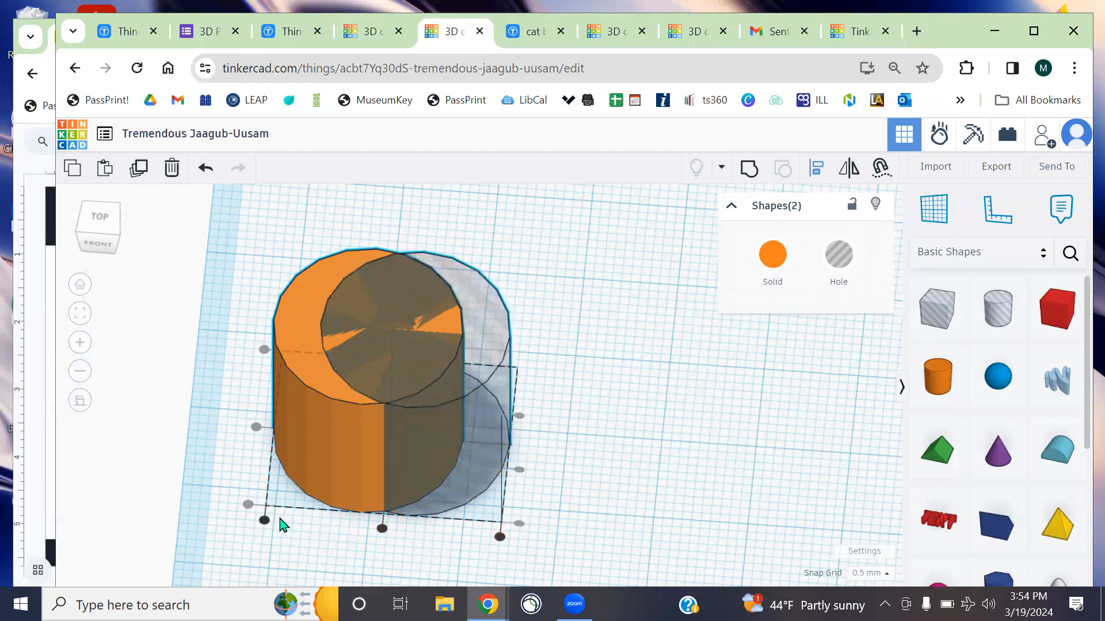
Move the hole cylinder 22.5 mm right and 14.5 mm back, off the orange cylinder, and clear the selection
{"action": "left_click_drag", "start_coordinate": [500, 436], "coordinate": [690, 301]}
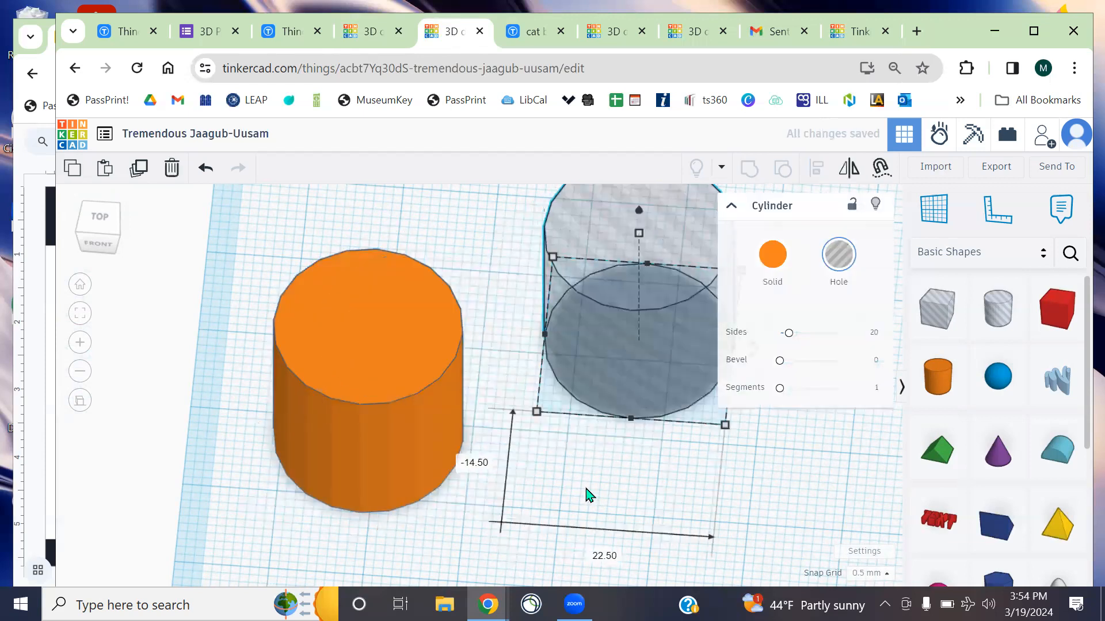
{"action": "left_click", "coordinate": [581, 461]}
{"action": "key", "text": "f"}
Align the orange and hole cylinders on their common centre, both left-to-right and front-to-back
{"action": "left_click_drag", "start_coordinate": [331, 217], "coordinate": [625, 472]}
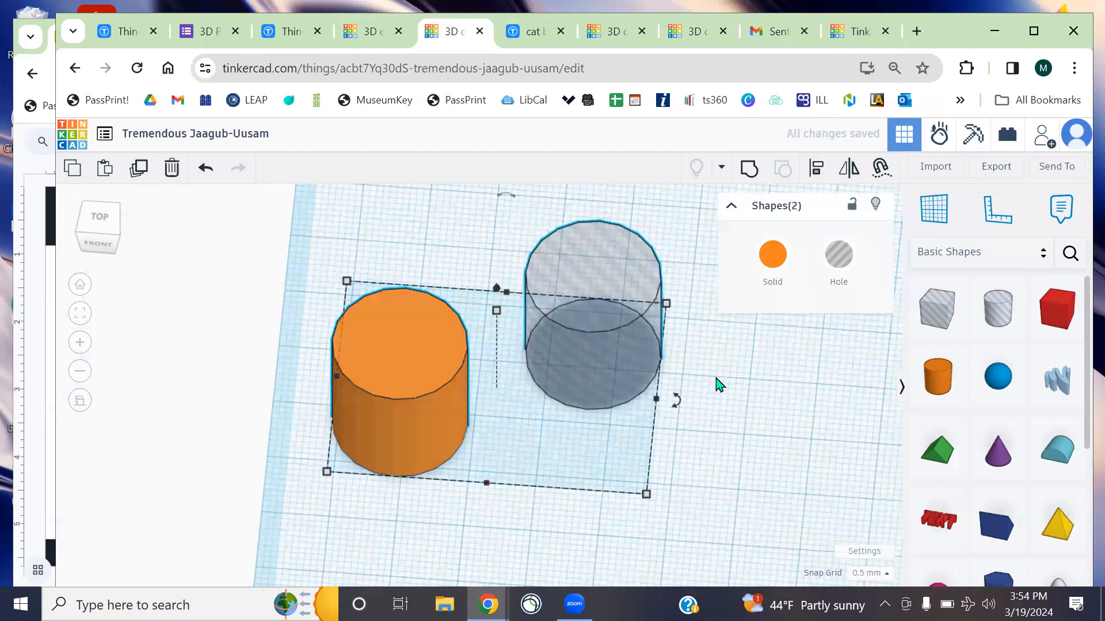
{"action": "left_click", "coordinate": [817, 174]}
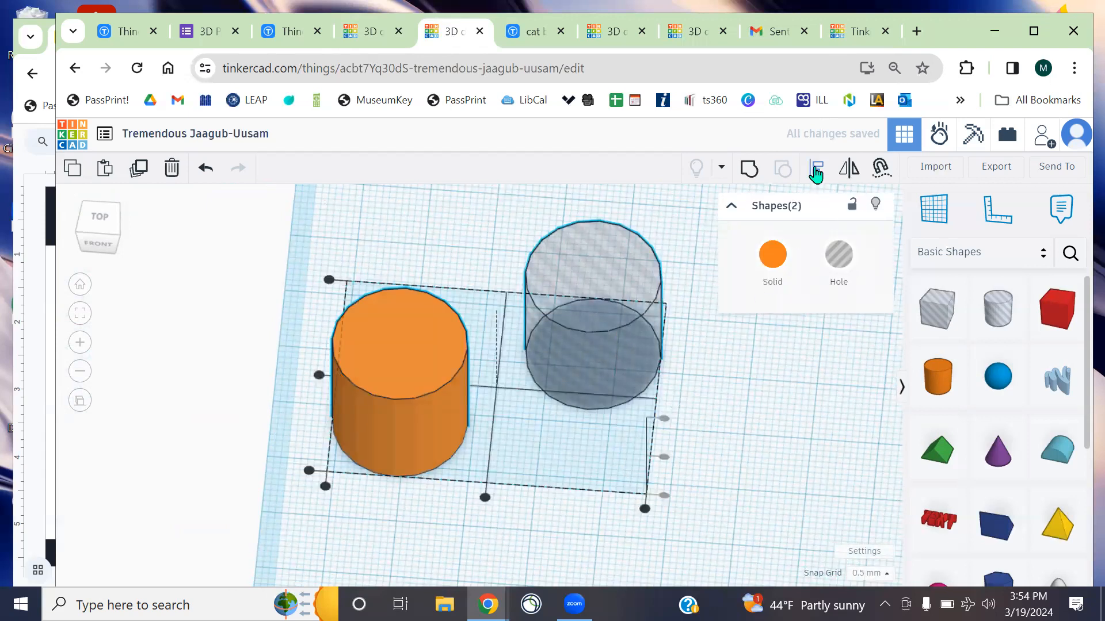
{"action": "left_click", "coordinate": [485, 498]}
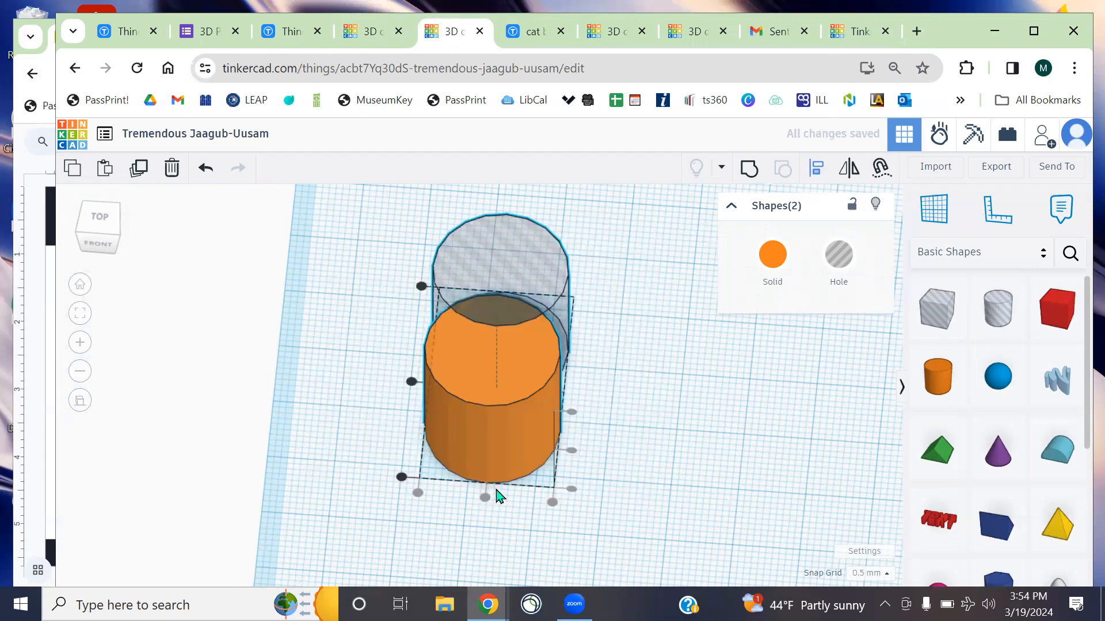
{"action": "right_click_drag", "start_coordinate": [316, 439], "coordinate": [574, 448]}
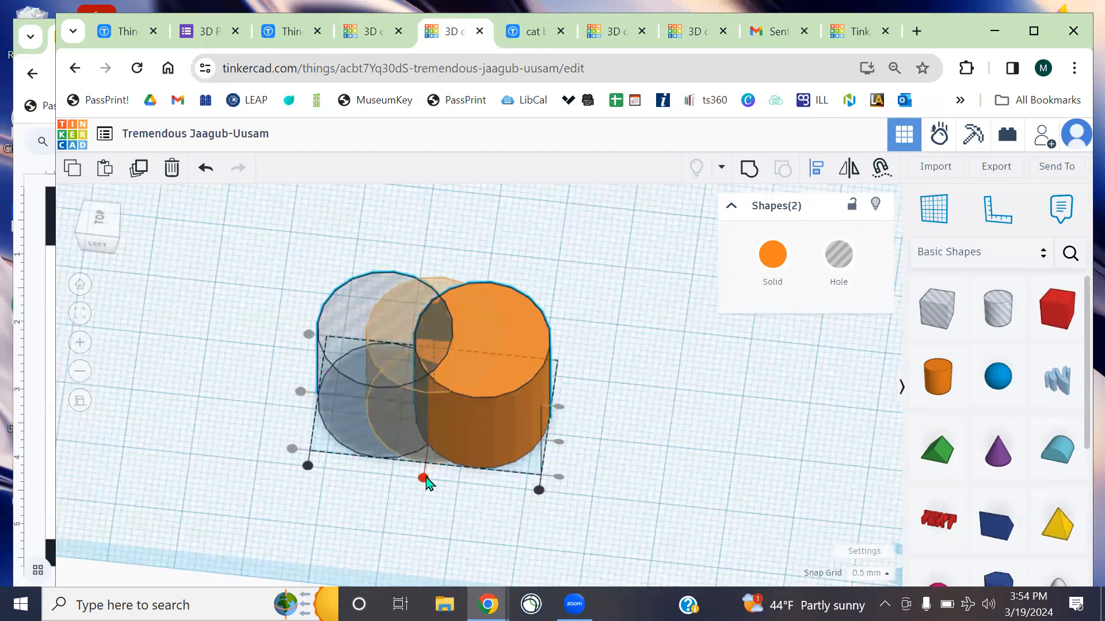
{"action": "right_click_drag", "start_coordinate": [654, 459], "coordinate": [662, 498]}
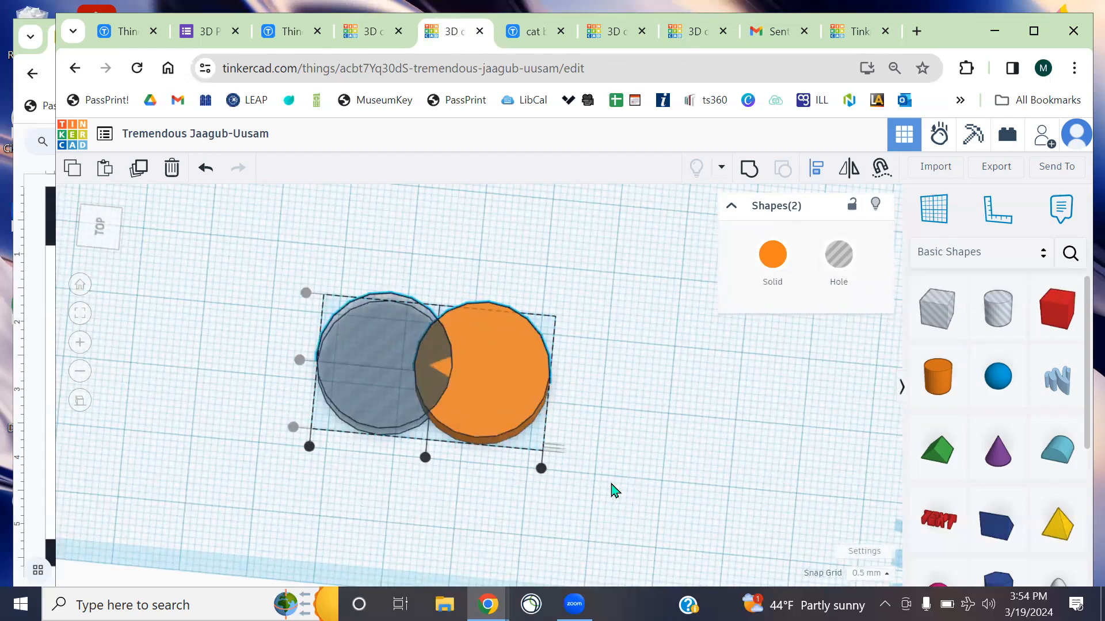
{"action": "left_click", "coordinate": [426, 458]}
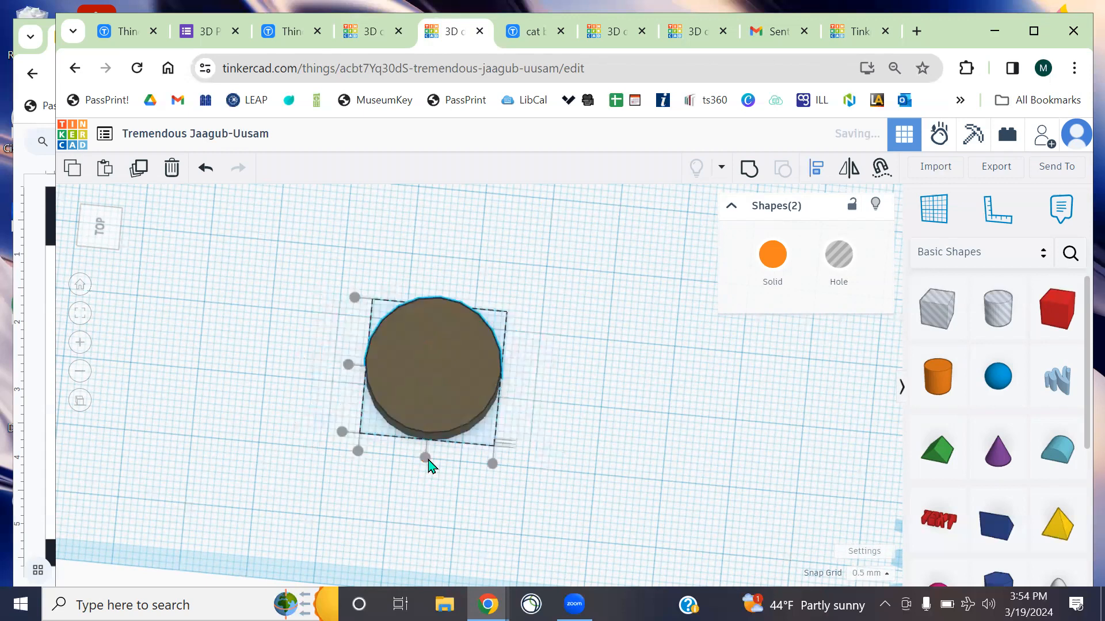
Examine the two aligned cylinders from several angles and check which one is picked from the overlapping pair
{"action": "left_click", "coordinate": [629, 456]}
{"action": "right_click_drag", "start_coordinate": [558, 387], "coordinate": [503, 354]}
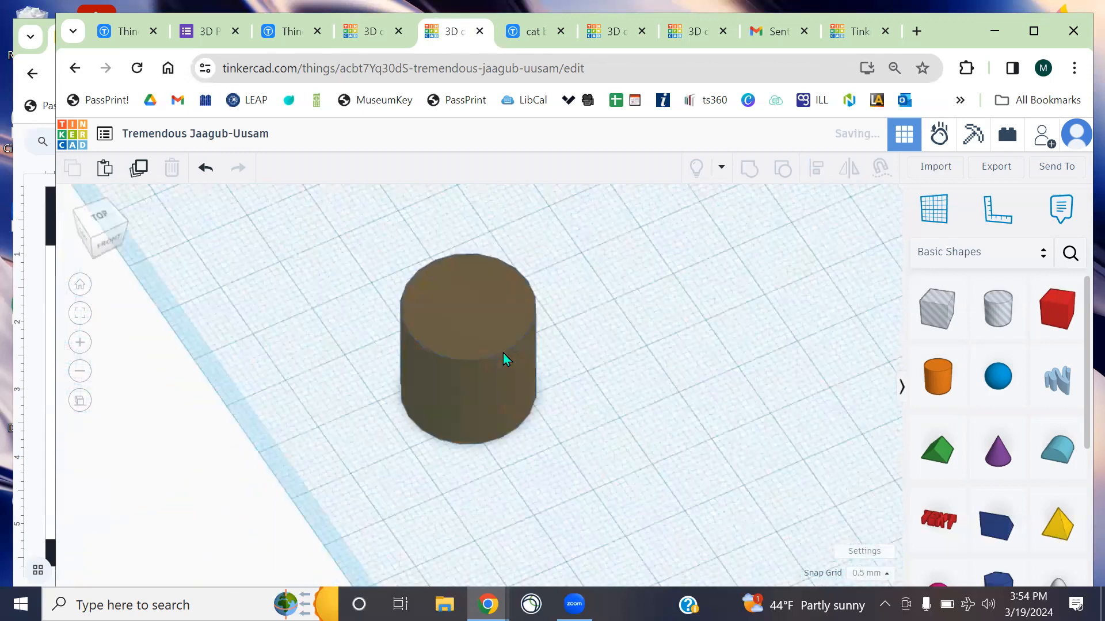
{"action": "right_click_drag", "start_coordinate": [668, 360], "coordinate": [658, 389]}
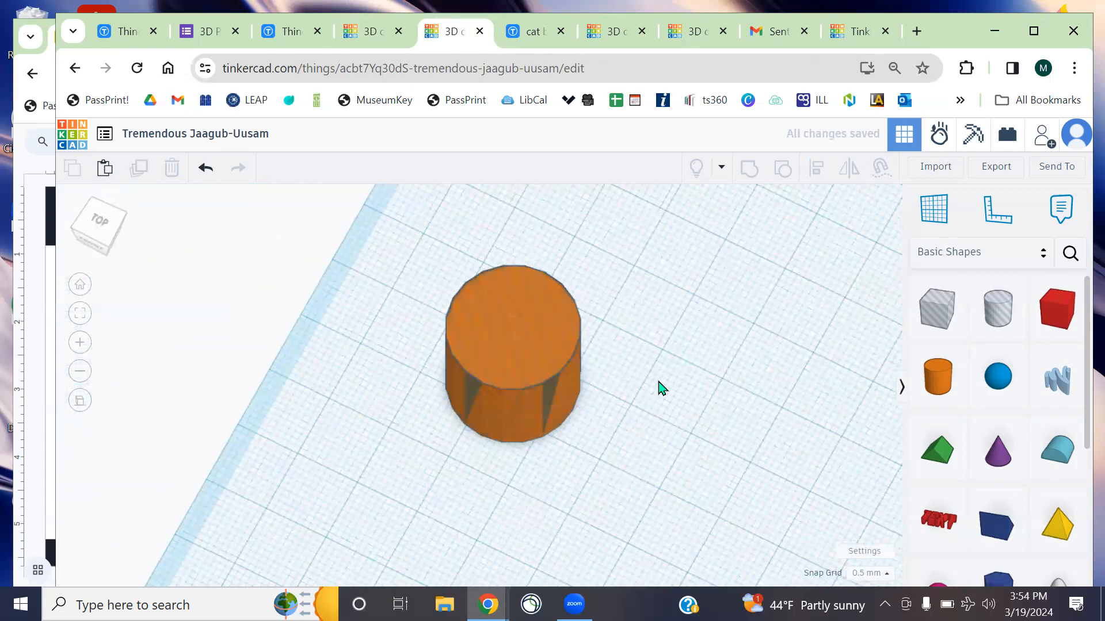
{"action": "left_click", "coordinate": [528, 351]}
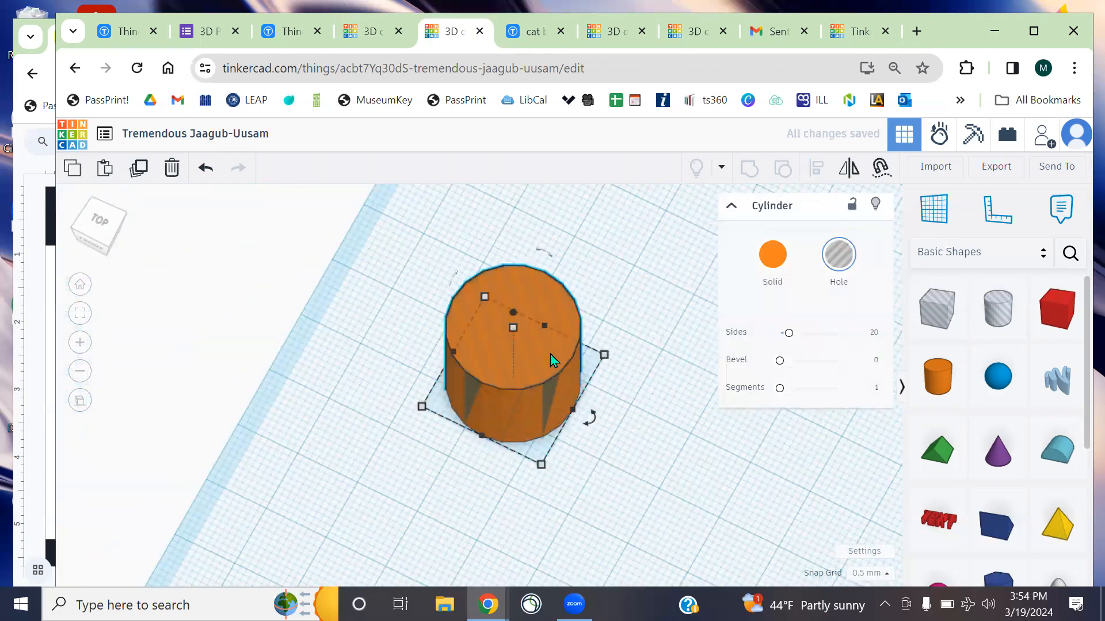
{"action": "left_click", "coordinate": [642, 426]}
{"action": "right_click_drag", "start_coordinate": [666, 397], "coordinate": [774, 357]}
{"action": "right_click_drag", "start_coordinate": [618, 406], "coordinate": [673, 443]}
{"action": "middle_click_drag", "start_coordinate": [671, 437], "coordinate": [671, 424]}
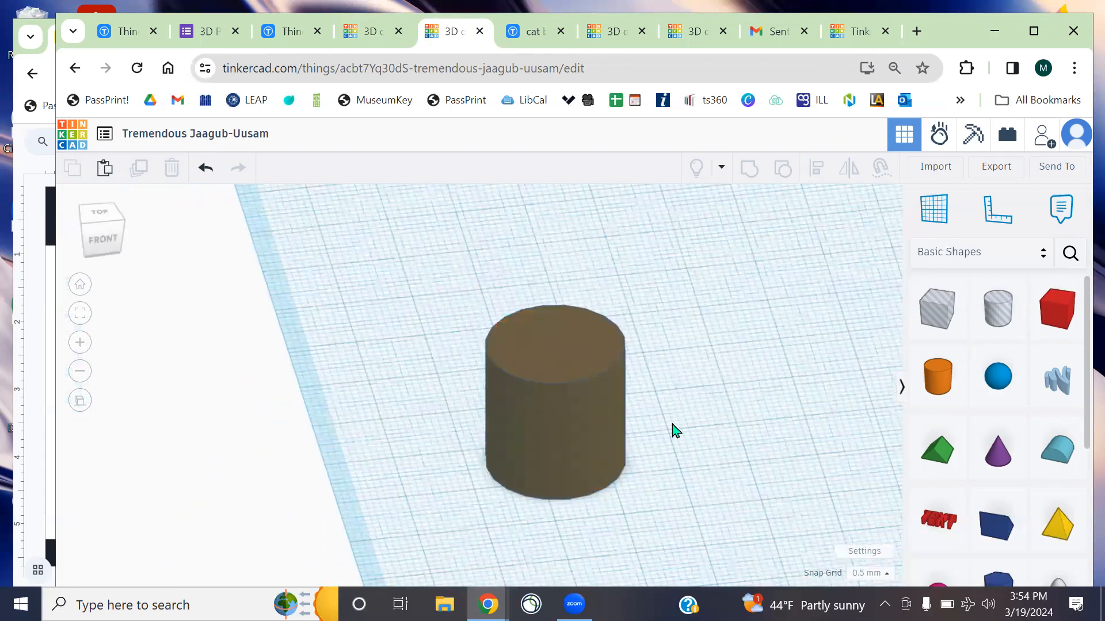
Move the hole cylinder 15.25 mm left and 9.75 mm back off the orange one, and undo the move
{"action": "scroll", "coordinate": [575, 369], "scroll_direction": "up", "scroll_amount": 3}
{"action": "left_click", "coordinate": [575, 370]}
{"action": "left_click_drag", "start_coordinate": [576, 370], "coordinate": [453, 361]}
{"action": "key", "text": "ctrl+z"}
{"action": "left_click", "coordinate": [716, 450]}
{"action": "left_click_drag", "start_coordinate": [581, 400], "coordinate": [483, 386]}
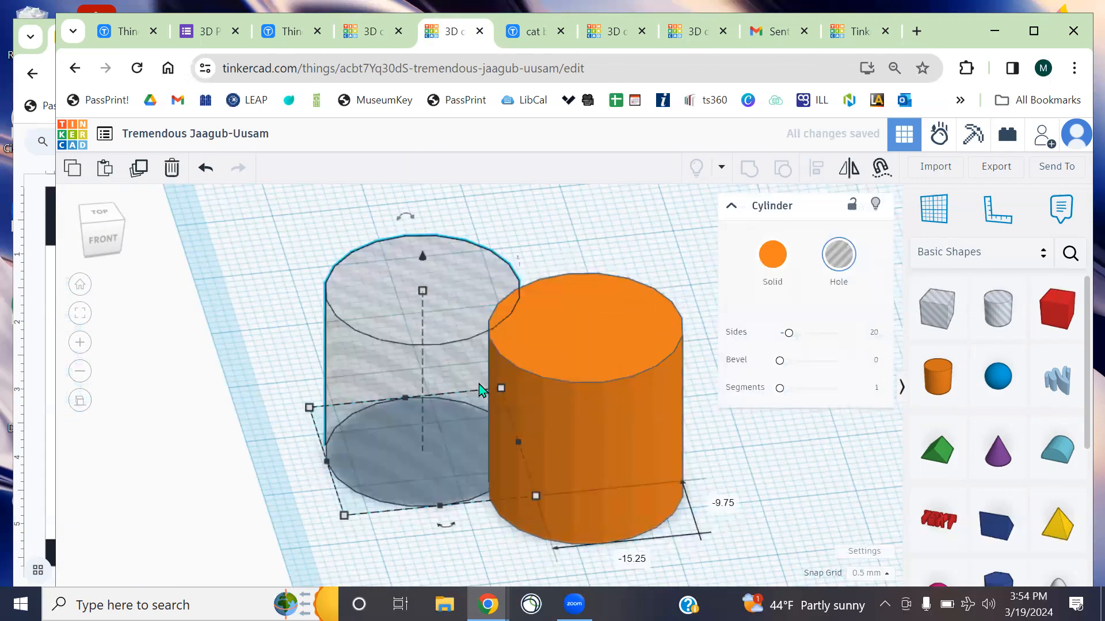
{"action": "key", "text": "ctrl+z"}
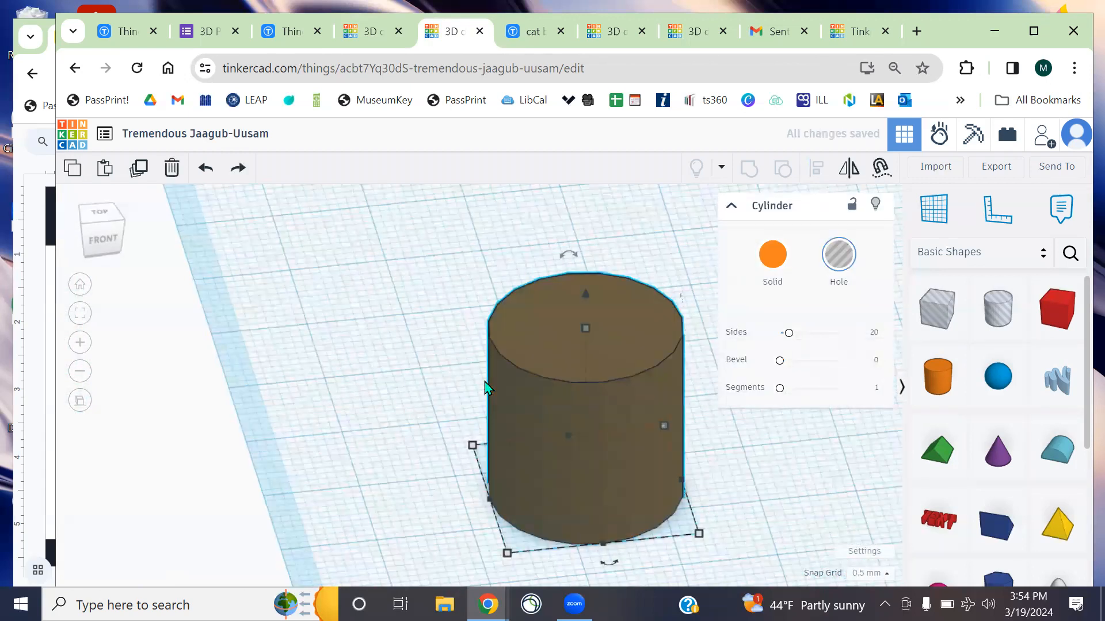
{"action": "left_click", "coordinate": [773, 487]}
Try the rotation handles on the hole cylinder from different viewing angles, leaving its orientation as it was
{"action": "middle_click_drag", "start_coordinate": [783, 476], "coordinate": [635, 428]}
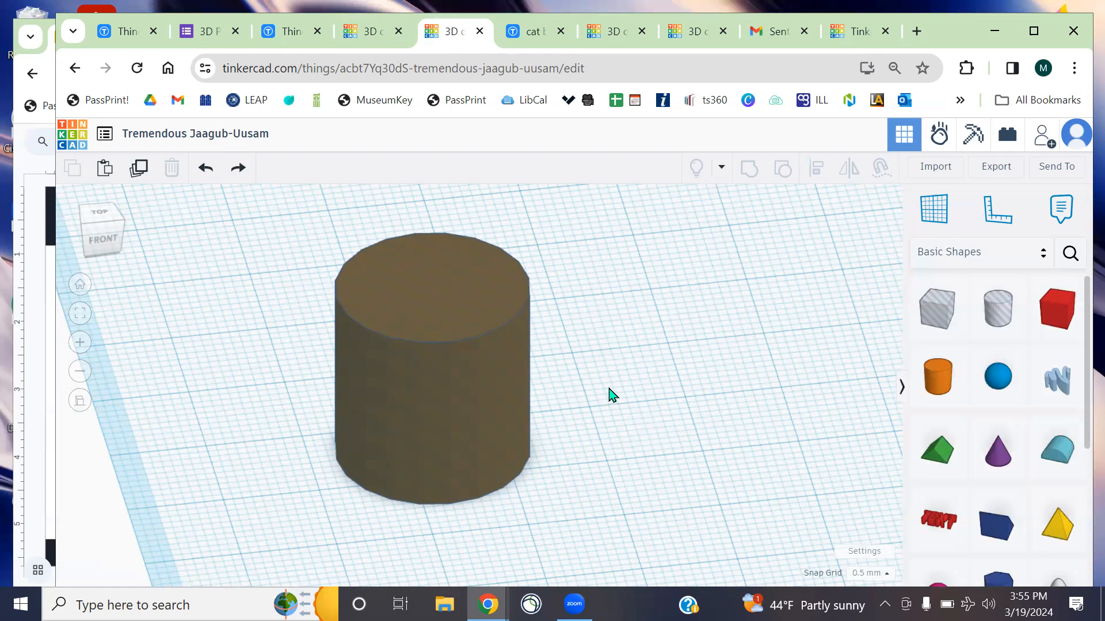
{"action": "right_click_drag", "start_coordinate": [580, 281], "coordinate": [579, 308]}
{"action": "left_click", "coordinate": [449, 308]}
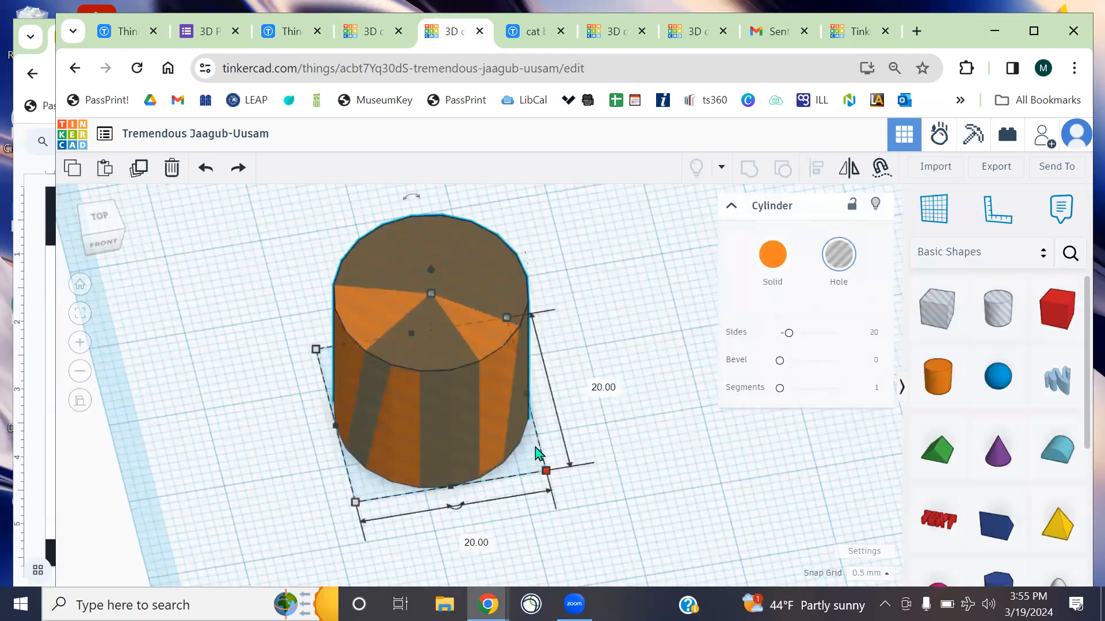
{"action": "right_click_drag", "start_coordinate": [602, 327], "coordinate": [479, 503]}
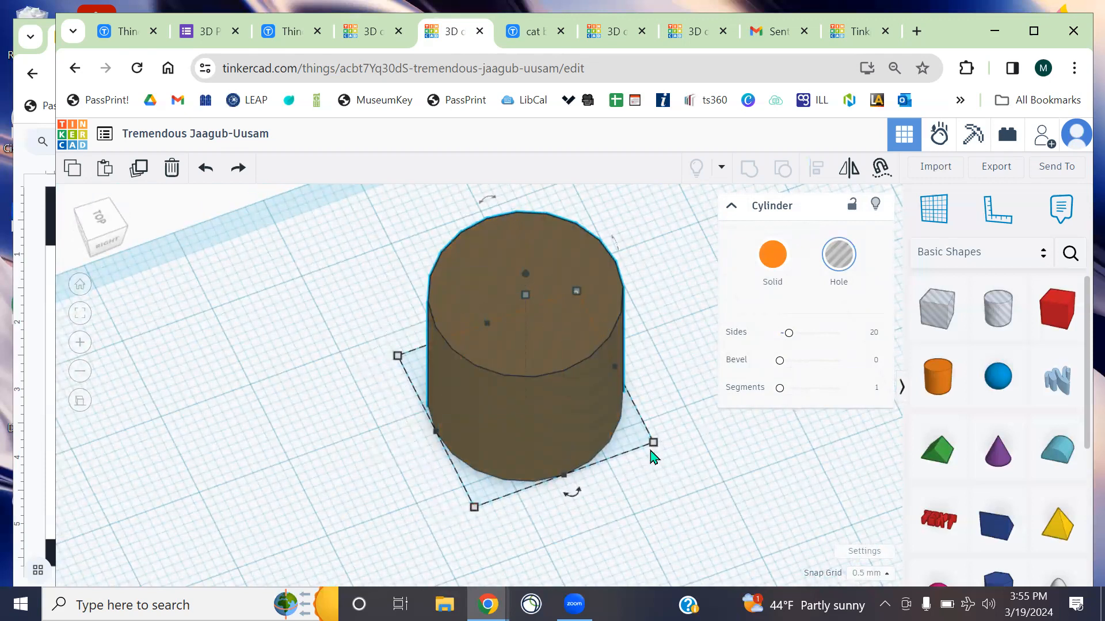
{"action": "left_click_drag", "start_coordinate": [572, 493], "coordinate": [576, 499]}
{"action": "right_click_drag", "start_coordinate": [338, 487], "coordinate": [436, 360]}
{"action": "left_click_drag", "start_coordinate": [401, 231], "coordinate": [392, 257]}
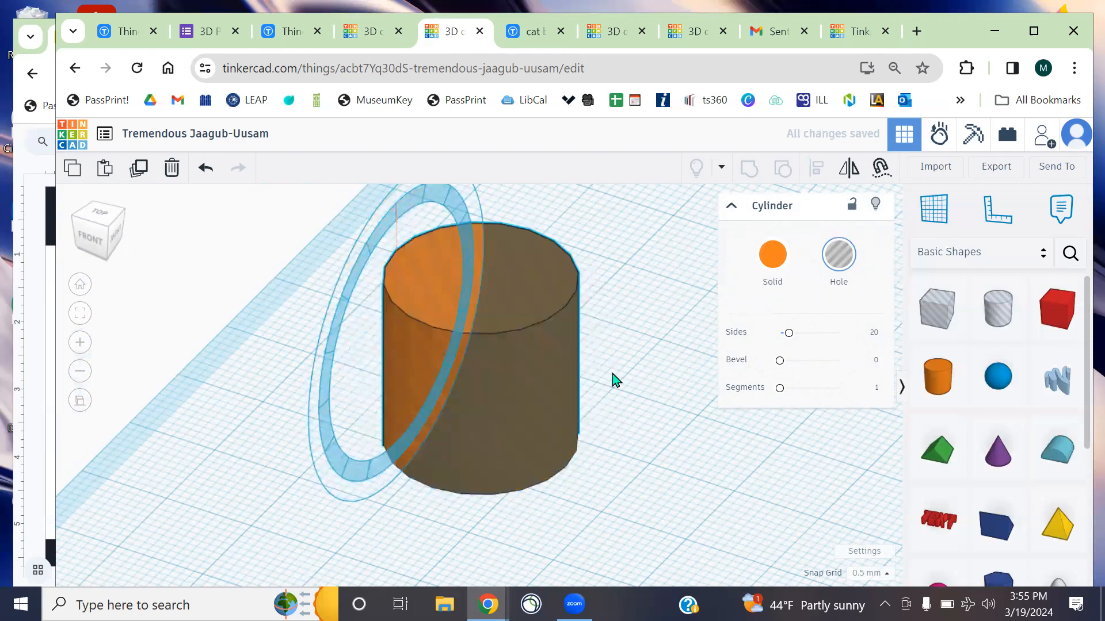
{"action": "left_click", "coordinate": [682, 429]}
{"action": "left_click", "coordinate": [493, 399]}
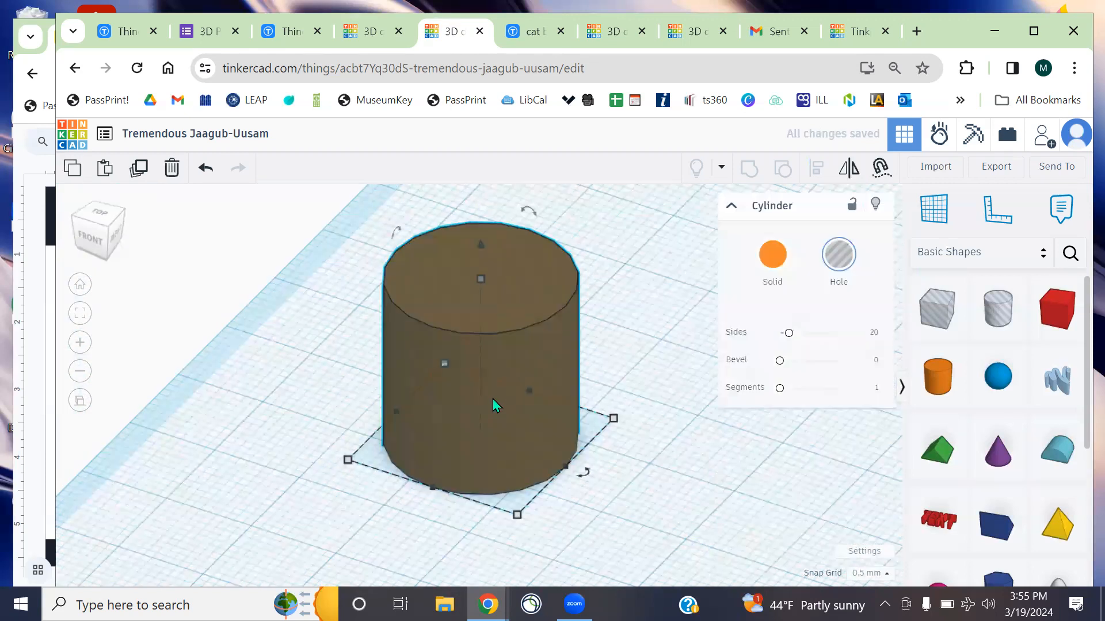
Shrink the base of the hole cylinder from one corner and reselect it
{"action": "right_click_drag", "start_coordinate": [714, 463], "coordinate": [654, 493]}
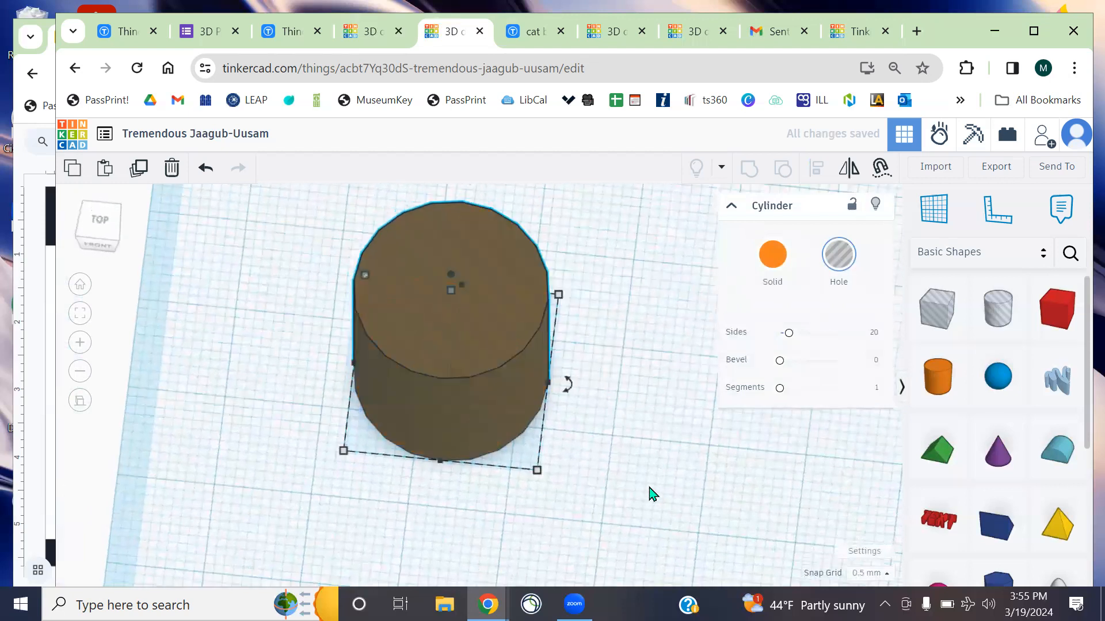
{"action": "left_click_drag", "start_coordinate": [537, 470], "coordinate": [372, 368]}
{"action": "right_click_drag", "start_coordinate": [371, 368], "coordinate": [382, 489]}
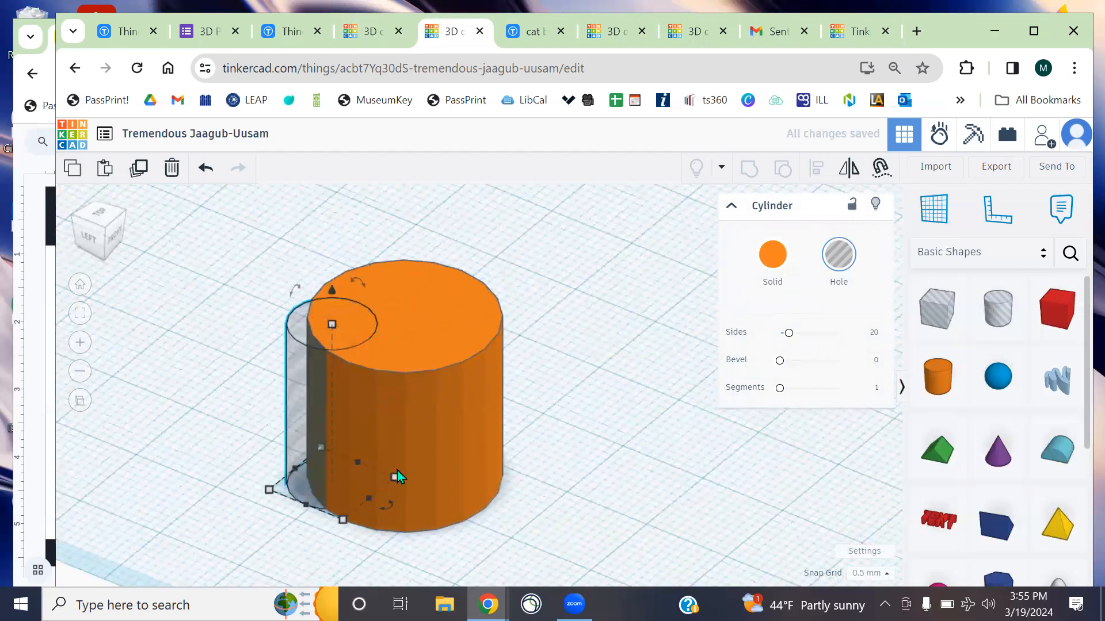
{"action": "left_click", "coordinate": [395, 477]}
{"action": "left_click", "coordinate": [307, 482]}
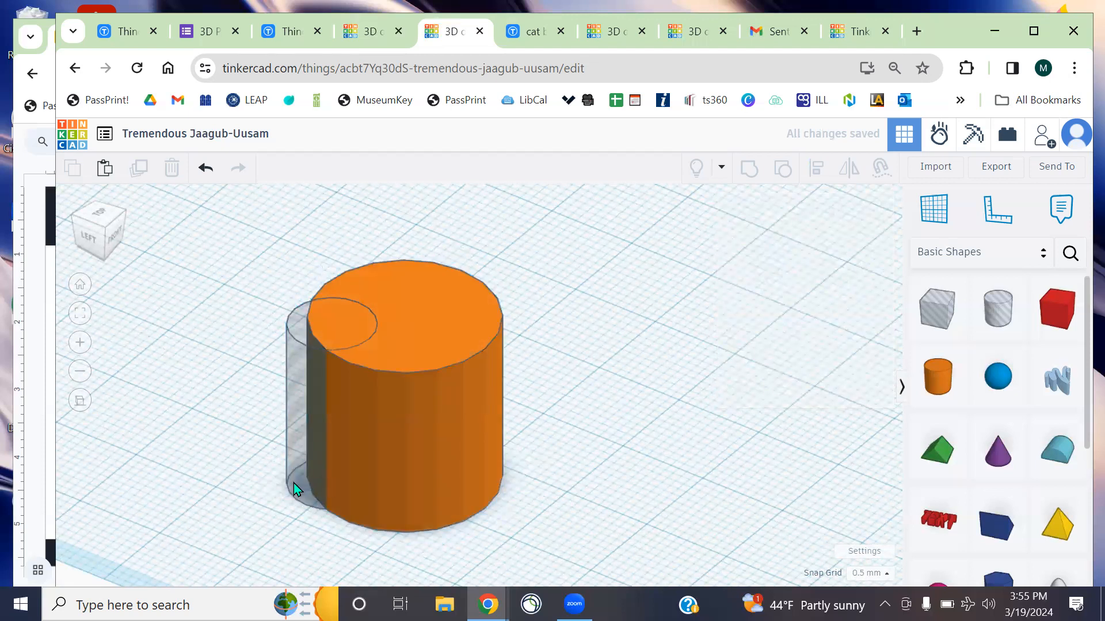
{"action": "left_click", "coordinate": [293, 482]}
{"action": "right_click_drag", "start_coordinate": [567, 424], "coordinate": [396, 423]}
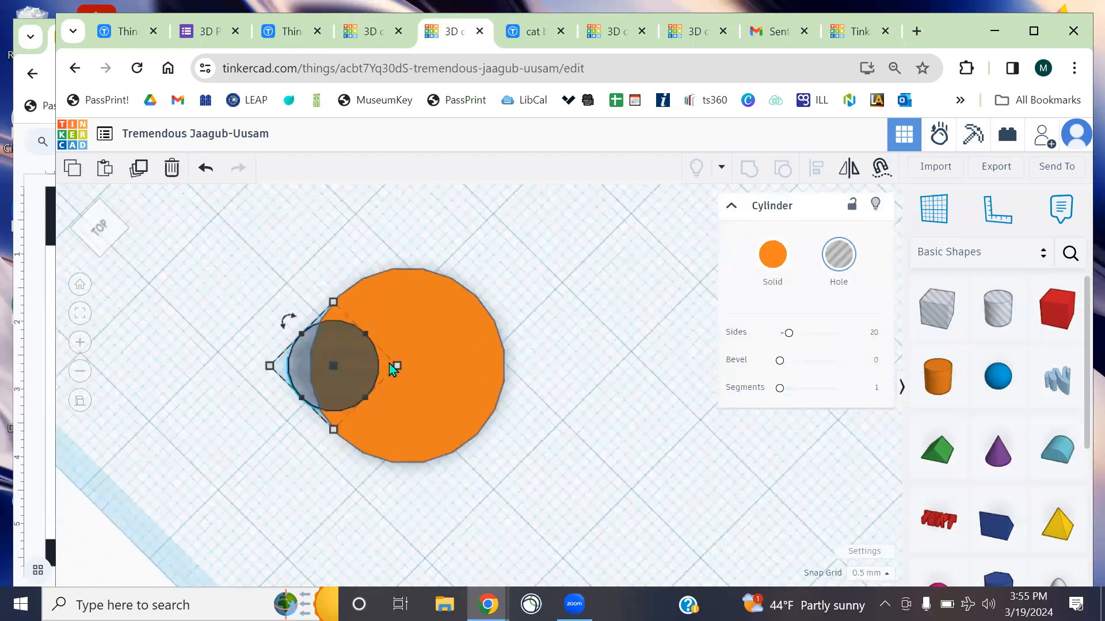
Squeeze the hole cylinder into a narrow oval about 7.75 mm long, and undo both of its resizes
{"action": "left_click_drag", "start_coordinate": [395, 368], "coordinate": [340, 327]}
{"action": "right_click_drag", "start_coordinate": [407, 455], "coordinate": [500, 424]}
{"action": "right_click_drag", "start_coordinate": [565, 486], "coordinate": [567, 354]}
{"action": "scroll", "coordinate": [562, 356], "scroll_direction": "up", "scroll_amount": 3}
{"action": "middle_click_drag", "start_coordinate": [561, 357], "coordinate": [501, 409]}
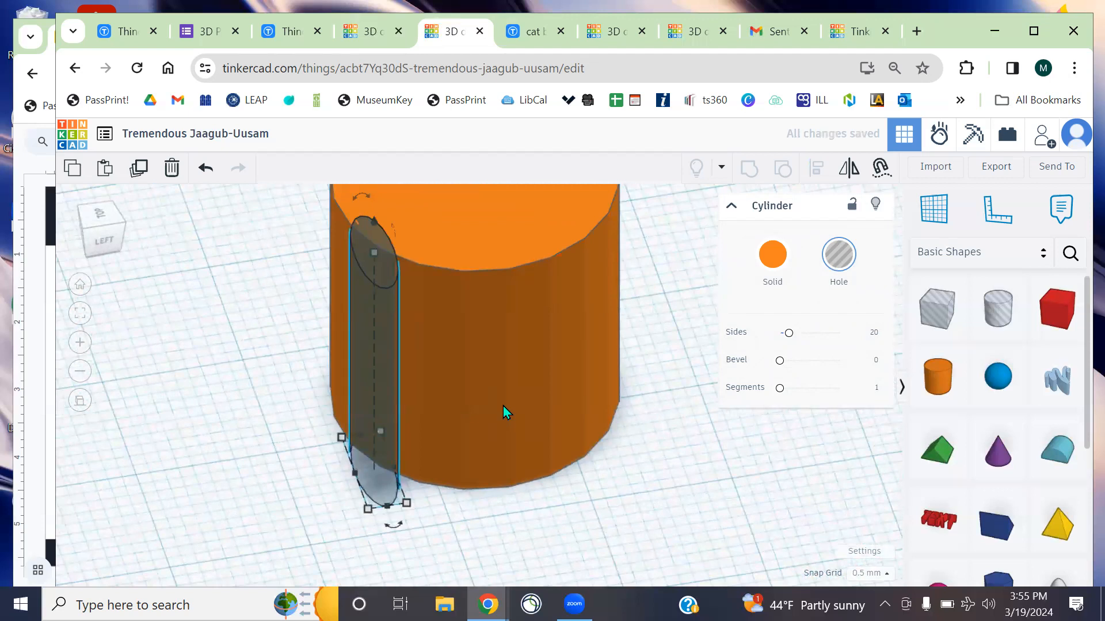
{"action": "right_click_drag", "start_coordinate": [459, 412], "coordinate": [402, 391]}
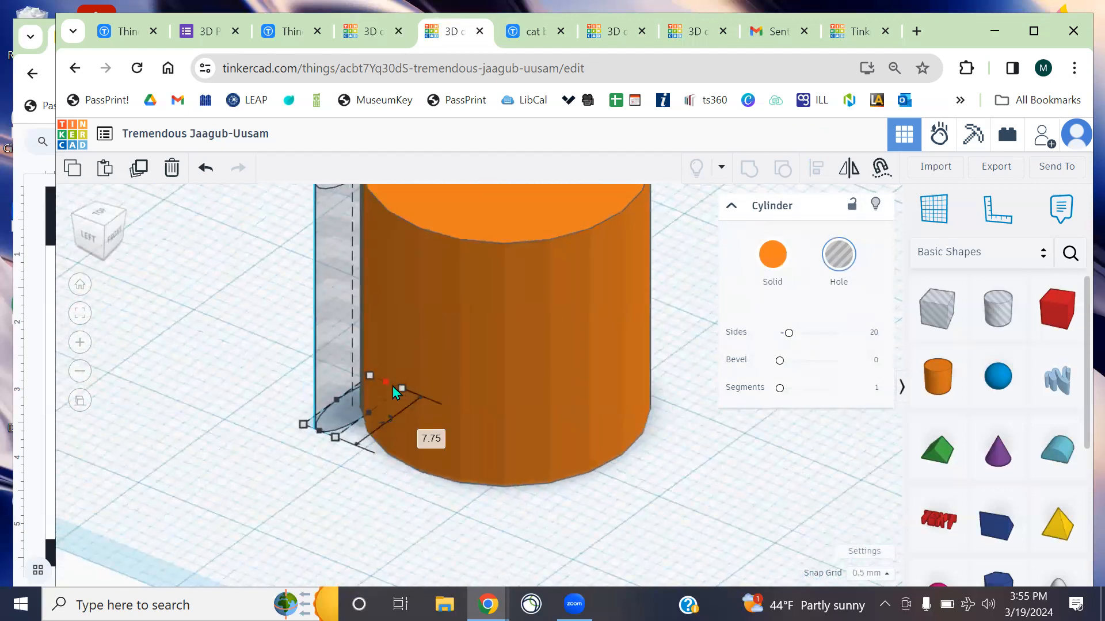
{"action": "key", "text": "ctrl+z"}
{"action": "key", "text": "ctrl+z"}
Shrink the hole cylinder and move the orange cylinder off it, 17.75 mm left and 10.75 mm forward
{"action": "right_click_drag", "start_coordinate": [792, 480], "coordinate": [662, 469]}
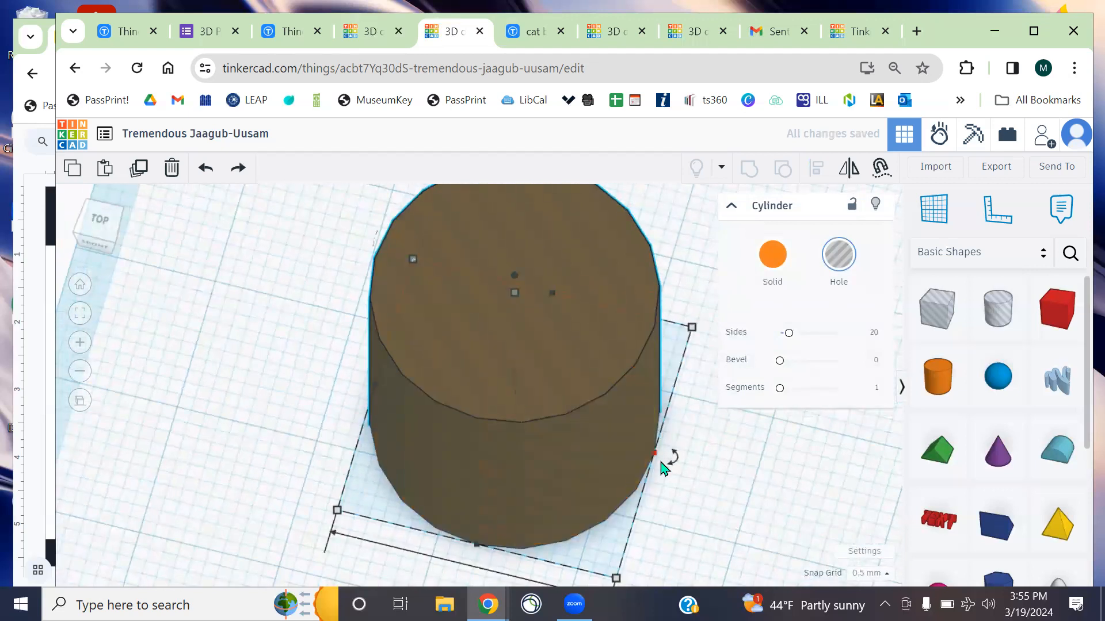
{"action": "scroll", "coordinate": [660, 466], "scroll_direction": "down", "scroll_amount": 3}
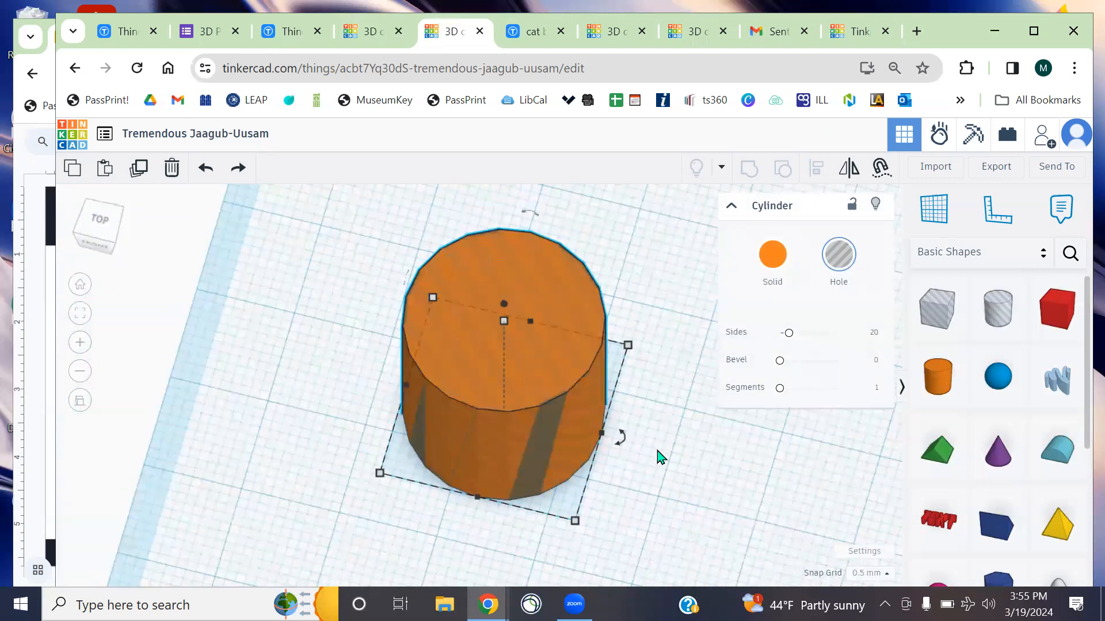
{"action": "left_click_drag", "start_coordinate": [575, 521], "coordinate": [295, 442]}
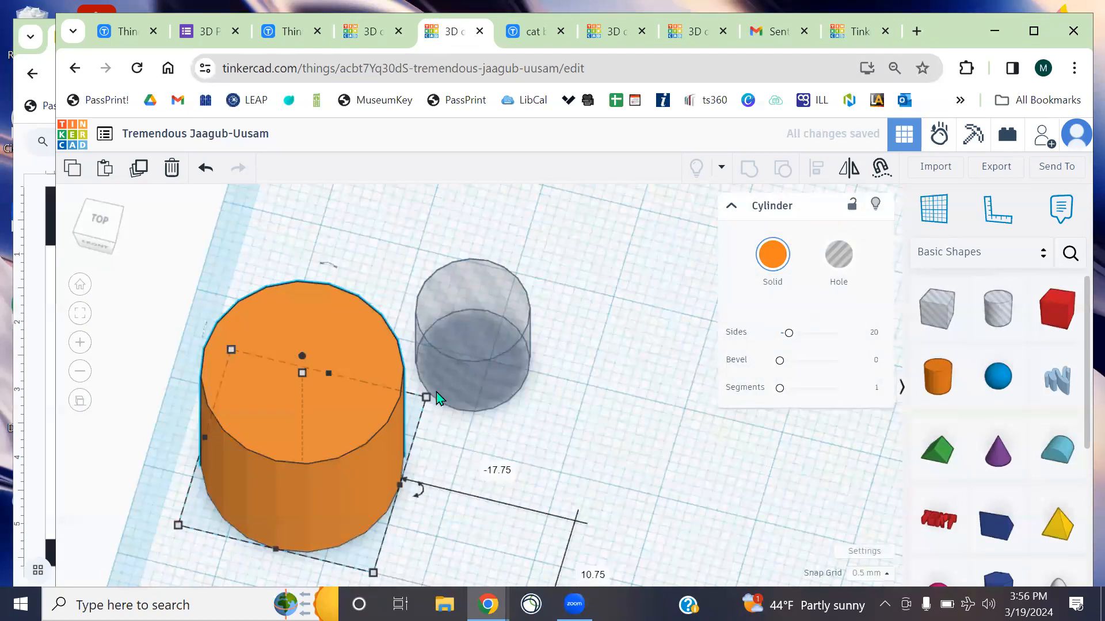
{"action": "left_click", "coordinate": [575, 461]}
{"action": "middle_click_drag", "start_coordinate": [568, 459], "coordinate": [682, 387]}
Resize the orange cylinder's base to 5 by 8.5 mm without keeping its proportions, and undo that resize
{"action": "left_click", "coordinate": [478, 434]}
{"action": "left_click_drag", "start_coordinate": [486, 498], "coordinate": [486, 469]}
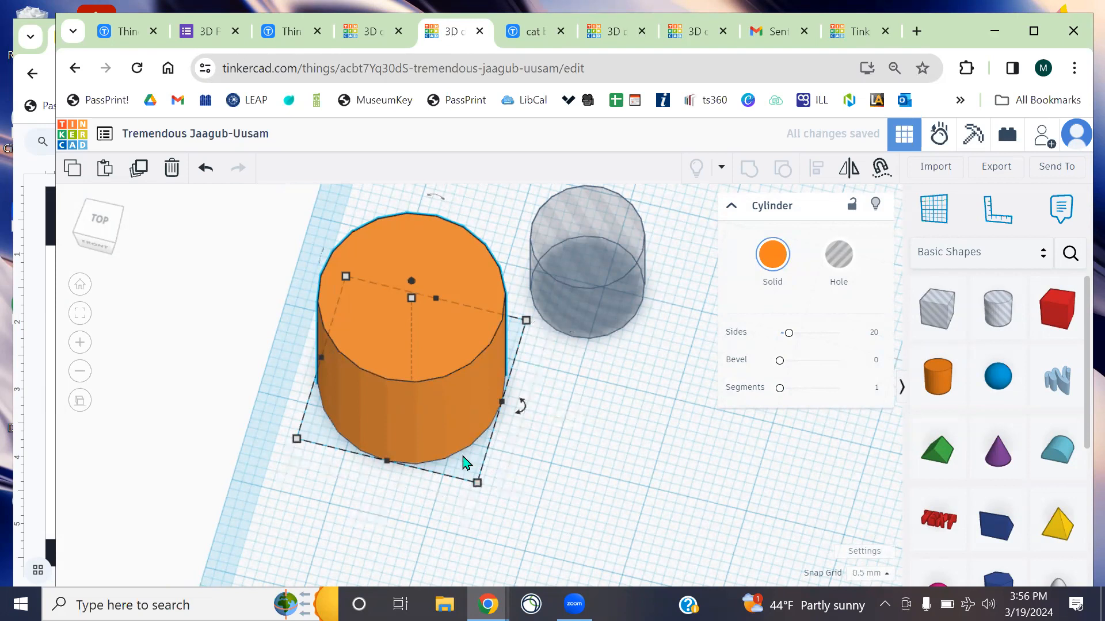
{"action": "left_click_drag", "start_coordinate": [478, 483], "coordinate": [372, 363]}
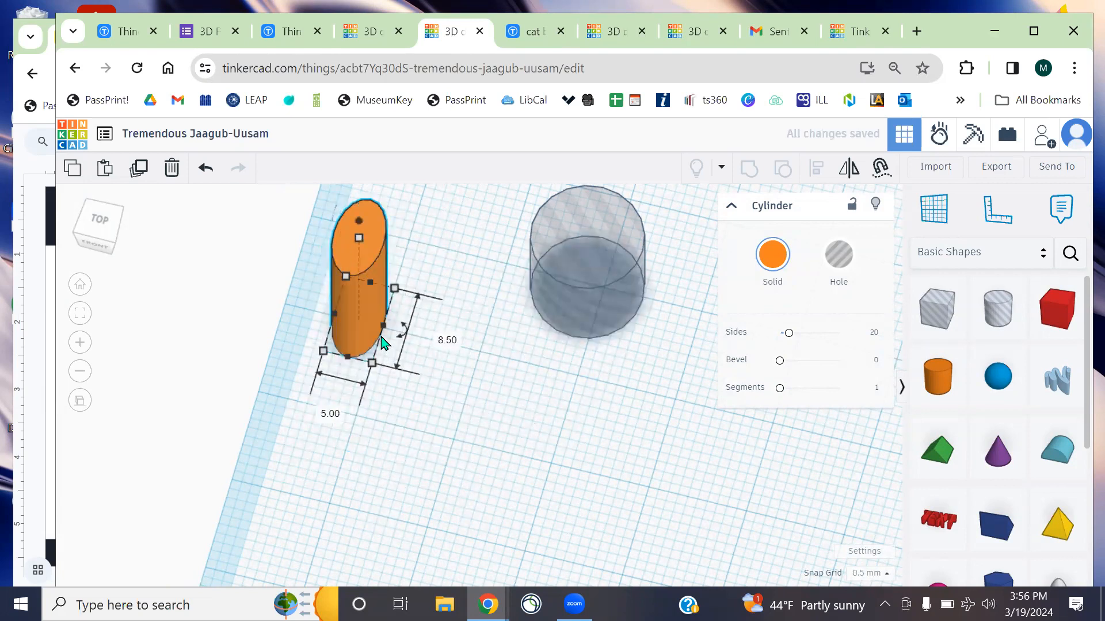
{"action": "key", "text": "ctrl+z"}
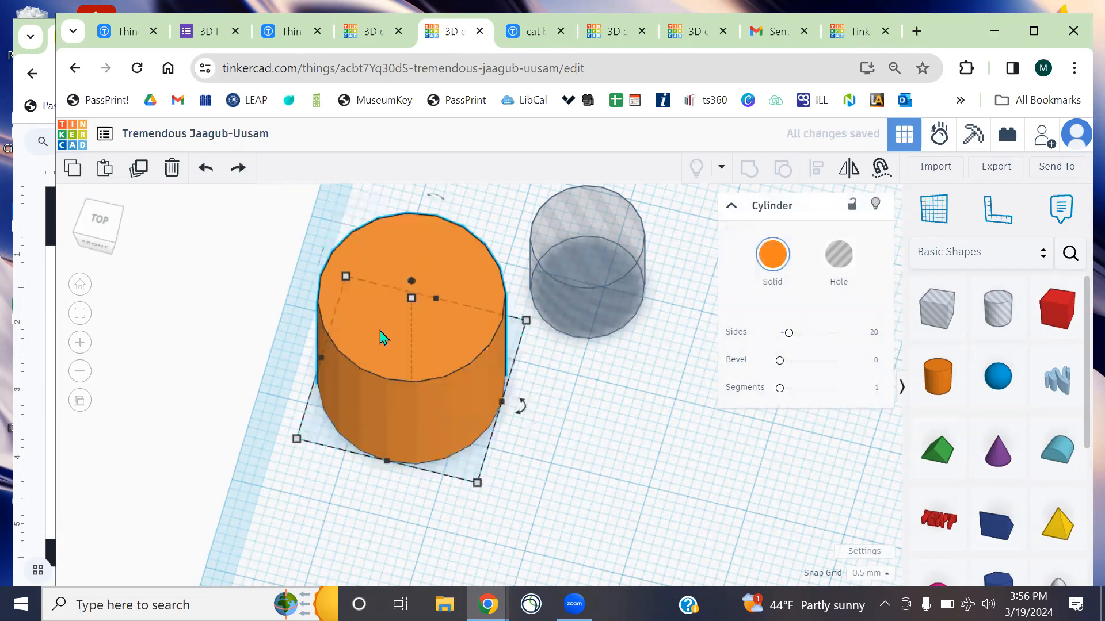
Try a proportional resize of the orange cylinder, and undo it together with the earlier resizing and move
{"action": "left_click_drag", "start_coordinate": [476, 483], "coordinate": [414, 383], "text": "shift"}
{"action": "key", "text": "ctrl+z"}
{"action": "key", "text": "ctrl+z"}
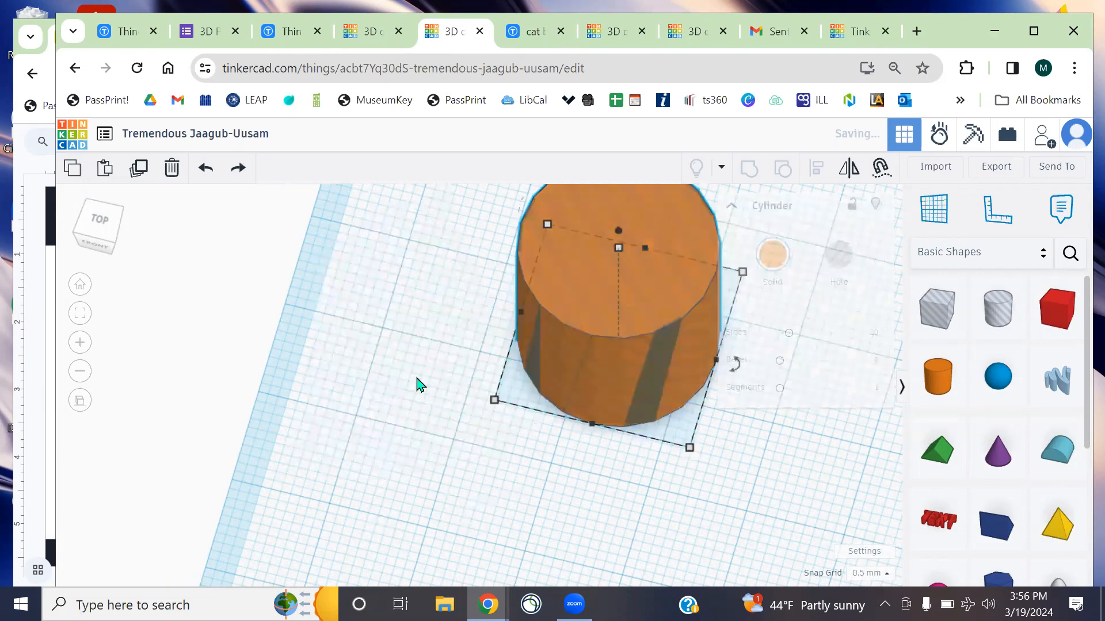
{"action": "left_click", "coordinate": [645, 458]}
{"action": "middle_click_drag", "start_coordinate": [615, 421], "coordinate": [568, 469]}
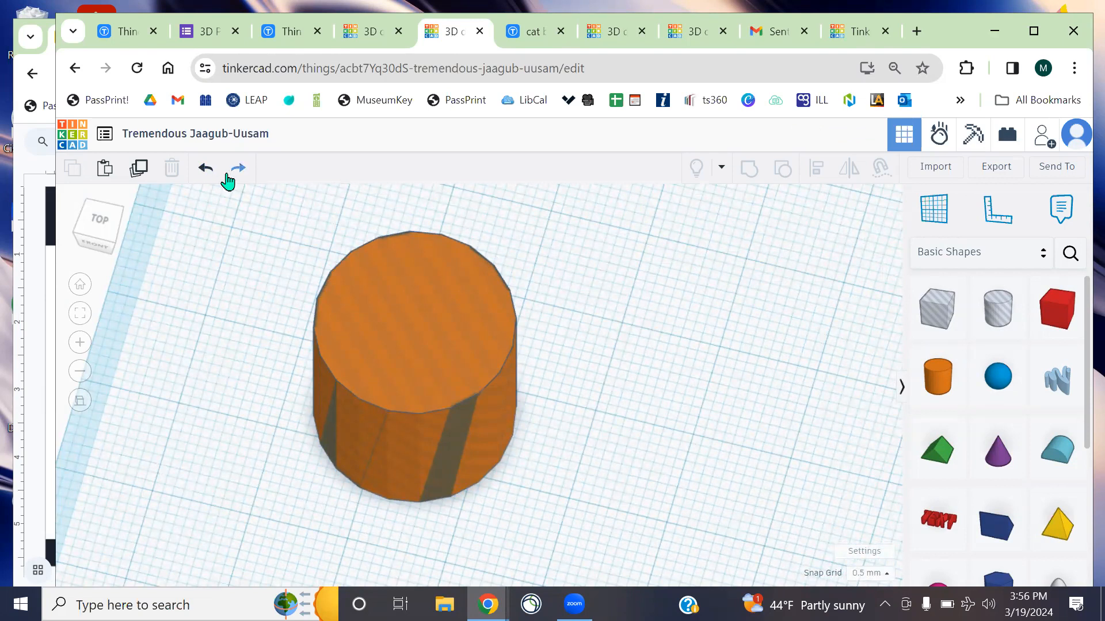
Resize the hole cylinder's base to 9.5 by 9.5 mm about its centre, inside the orange cylinder
{"action": "middle_click_drag", "start_coordinate": [658, 397], "coordinate": [678, 404]}
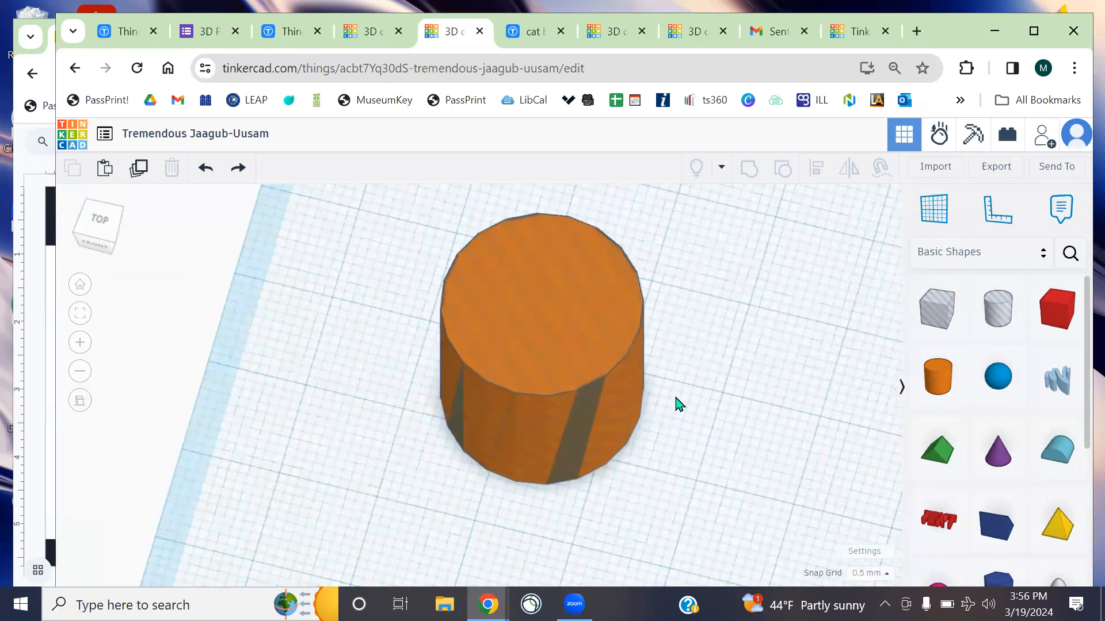
{"action": "left_click", "coordinate": [571, 333]}
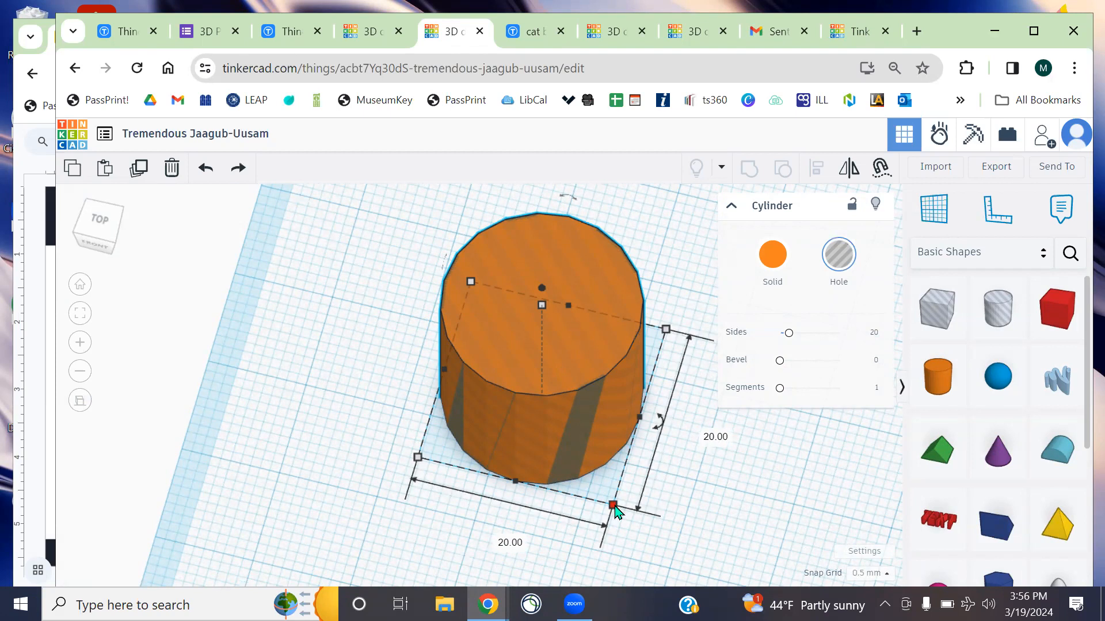
{"action": "left_click_drag", "start_coordinate": [613, 505], "coordinate": [573, 443]}
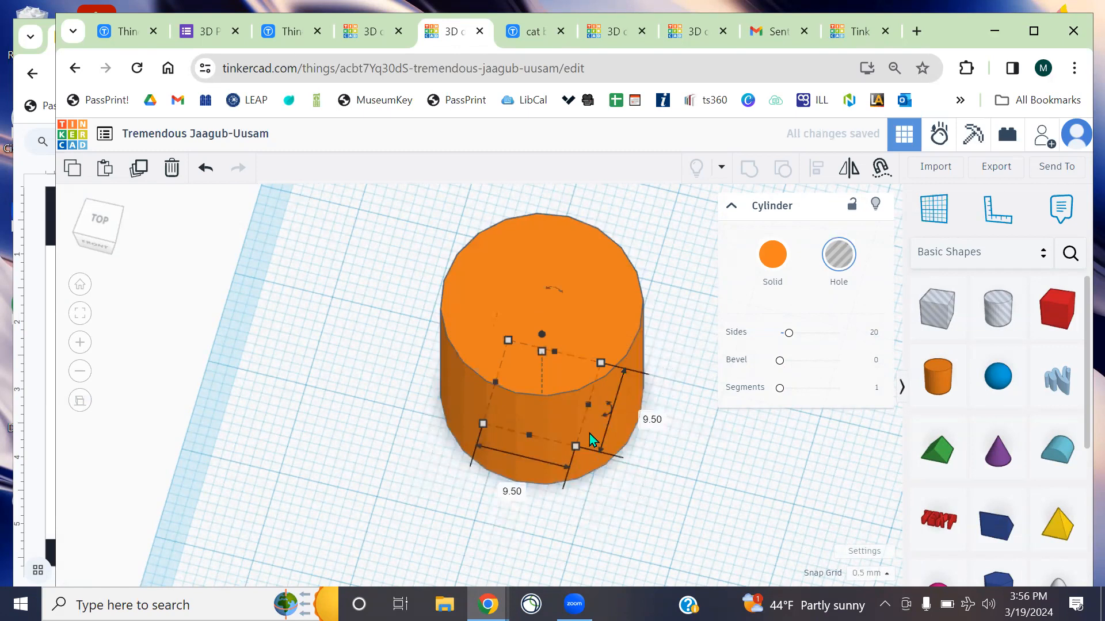
{"action": "right_click_drag", "start_coordinate": [690, 458], "coordinate": [698, 479]}
Make the orange cylinder transparent
{"action": "left_click", "coordinate": [562, 270]}
{"action": "left_click", "coordinate": [772, 254]}
{"action": "left_click", "coordinate": [892, 475]}
{"action": "left_click", "coordinate": [683, 552]}
Move the orange cylinder off the hole cylinder, and resize the hole's base to 9 by 9 mm with its proportions kept
{"action": "right_click_drag", "start_coordinate": [671, 553], "coordinate": [562, 369]}
{"action": "left_click_drag", "start_coordinate": [616, 328], "coordinate": [446, 353]}
{"action": "left_click", "coordinate": [535, 396]}
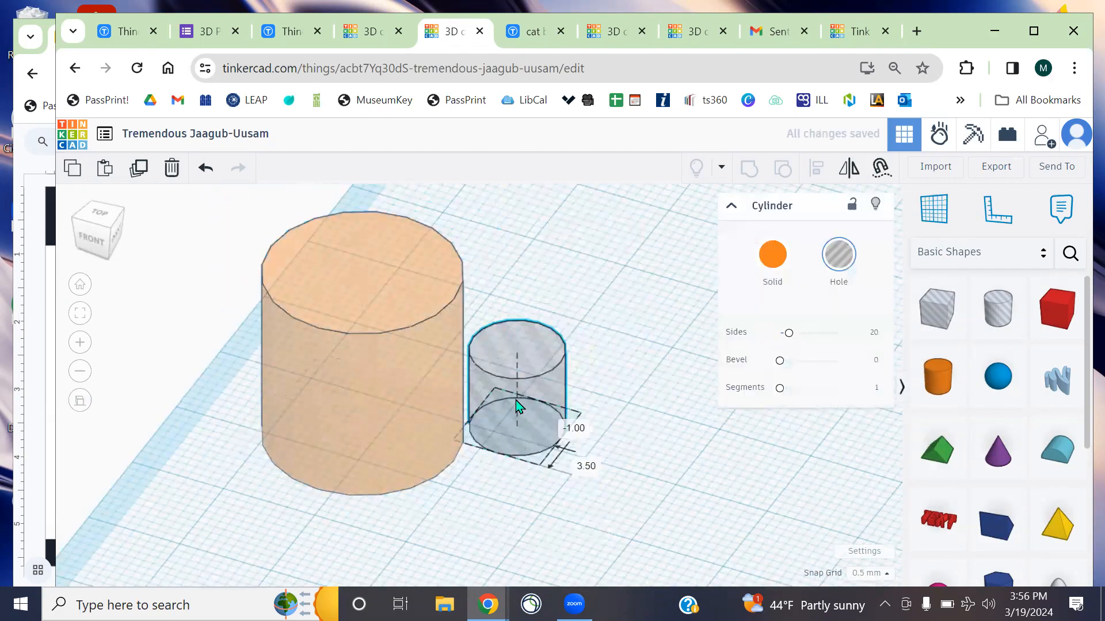
{"action": "right_click_drag", "start_coordinate": [678, 461], "coordinate": [549, 438]}
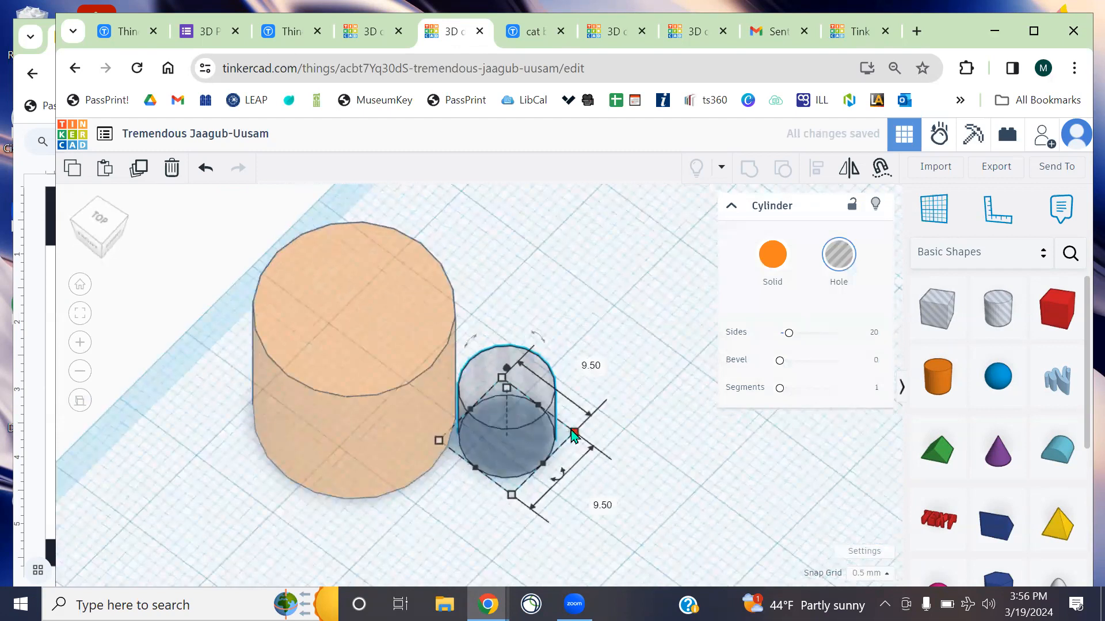
{"action": "left_click_drag", "start_coordinate": [574, 435], "coordinate": [614, 439], "text": "shift"}
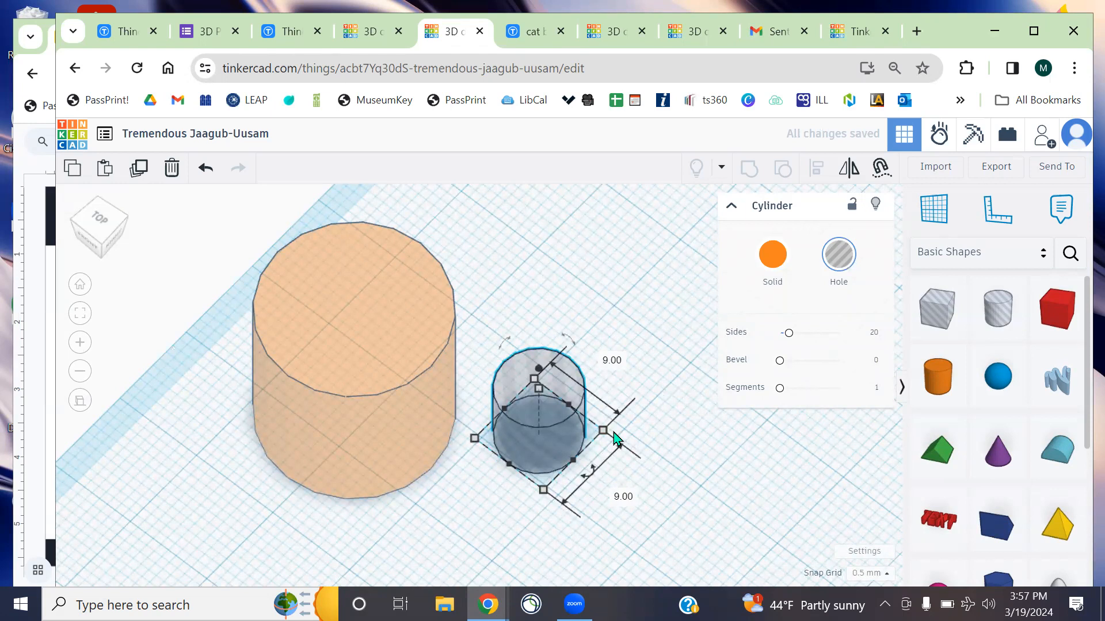
Undo the latest resizing and moves of the two cylinders
{"action": "key", "text": "ctrl+z"}
{"action": "key", "text": "ctrl+z"}
{"action": "key", "text": "ctrl+z"}
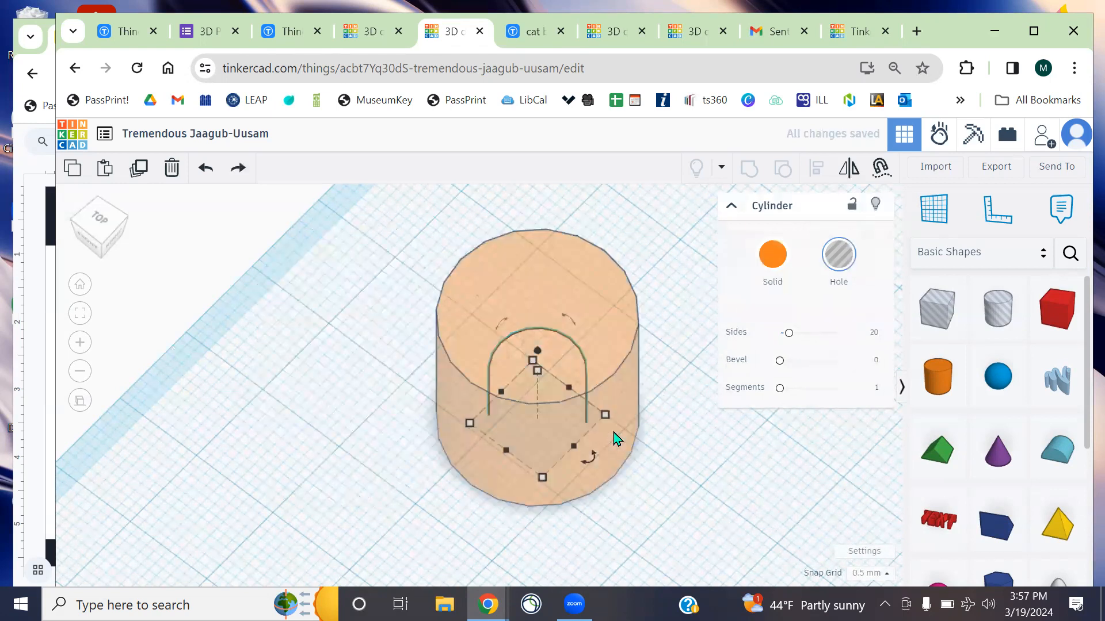
Resize the hole cylinder's base to 15.5 by 15.5 mm, keeping it centred inside the orange cylinder
{"action": "mouse_move", "coordinate": [701, 465]}
{"action": "right_mouse_down"}
{"action": "mouse_move", "coordinate": [758, 465]}
{"action": "mouse_move", "coordinate": [782, 494]}
{"action": "mouse_move", "coordinate": [695, 473]}
{"action": "right_mouse_up"}
{"action": "mouse_move", "coordinate": [632, 487]}
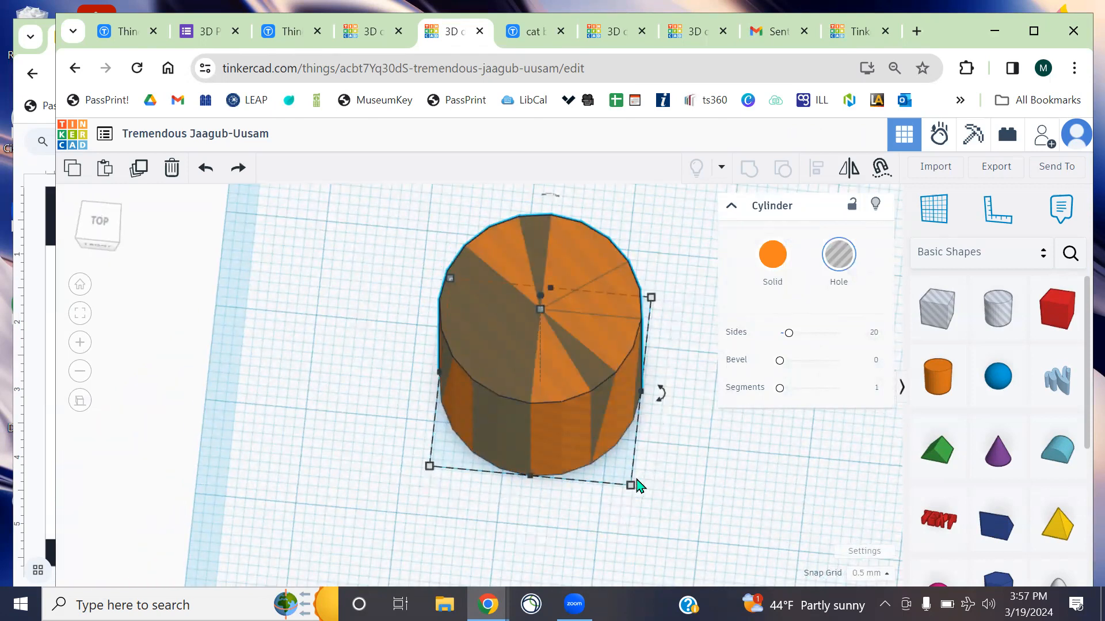
{"action": "left_click_drag", "start_coordinate": [628, 486], "coordinate": [610, 462]}
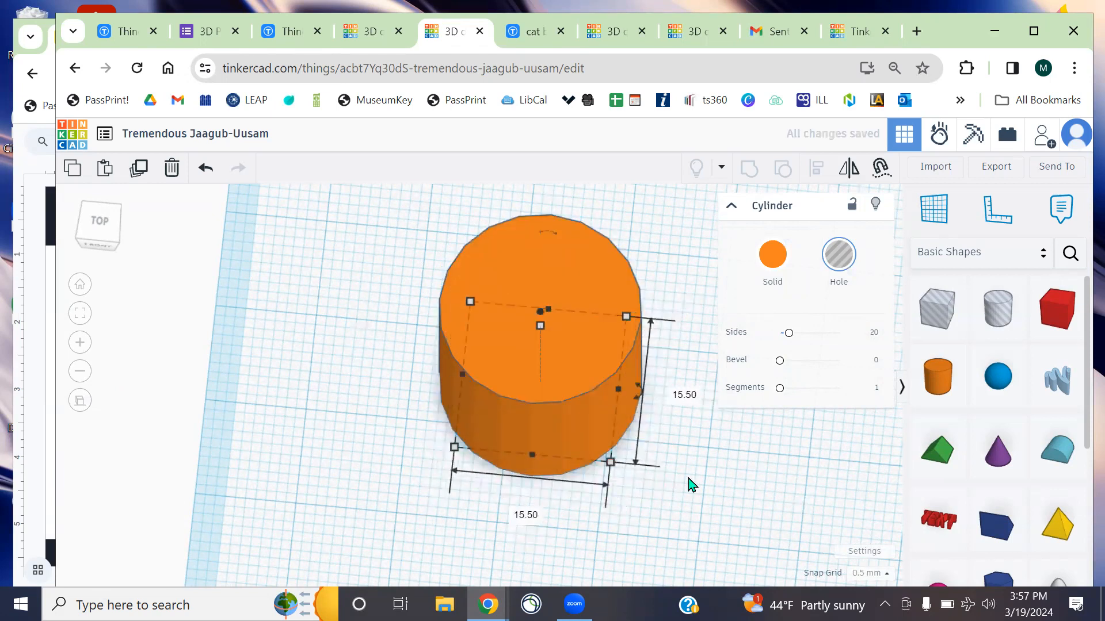
{"action": "right_click_drag", "start_coordinate": [696, 485], "coordinate": [533, 380]}
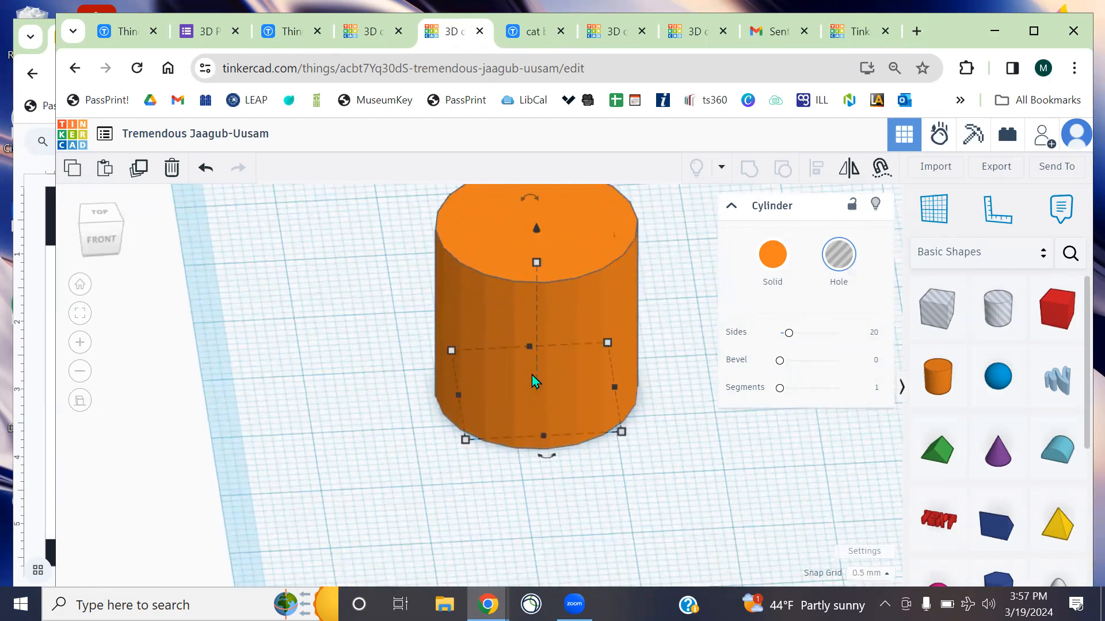
{"action": "left_click", "coordinate": [700, 431]}
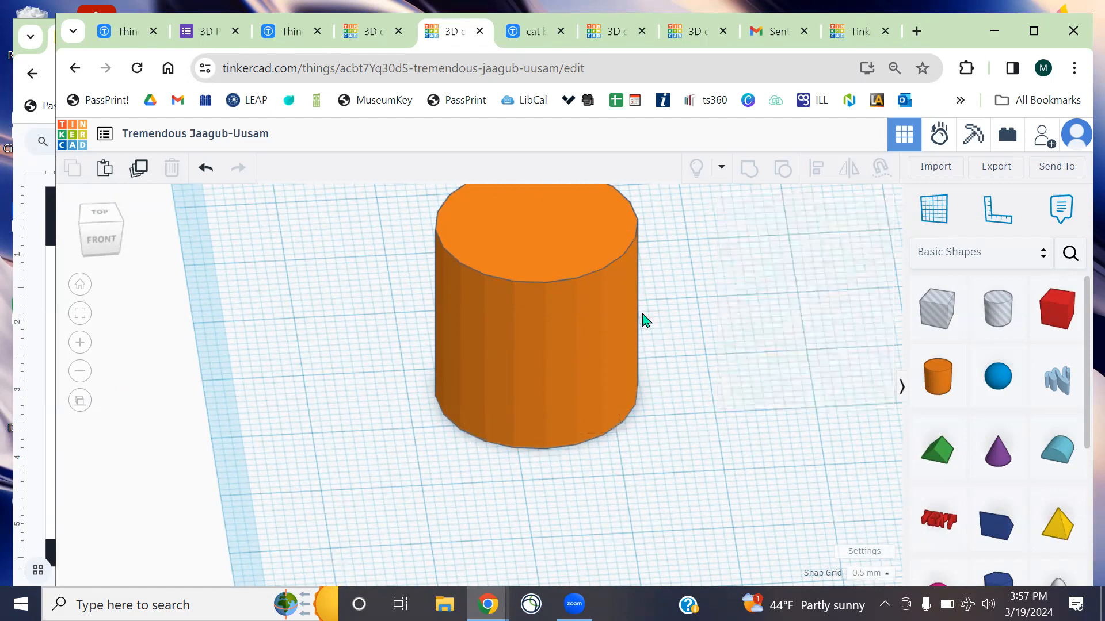
Make the outer orange cylinder transparent so that the hole cylinder inside it shows
{"action": "left_click", "coordinate": [614, 266]}
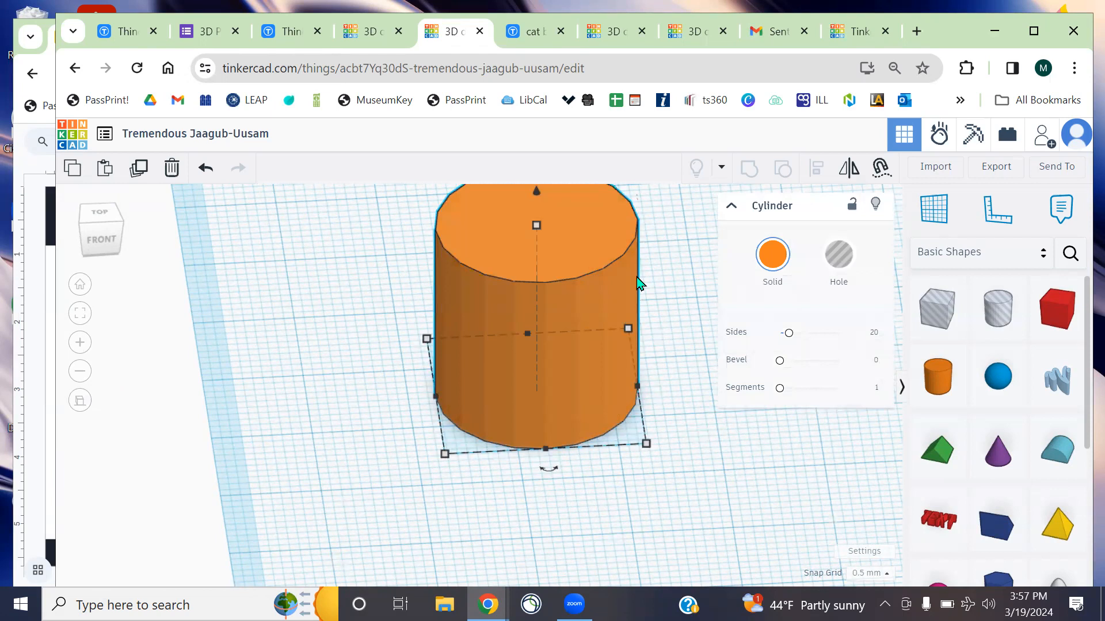
{"action": "middle_click_drag", "start_coordinate": [643, 305], "coordinate": [621, 329]}
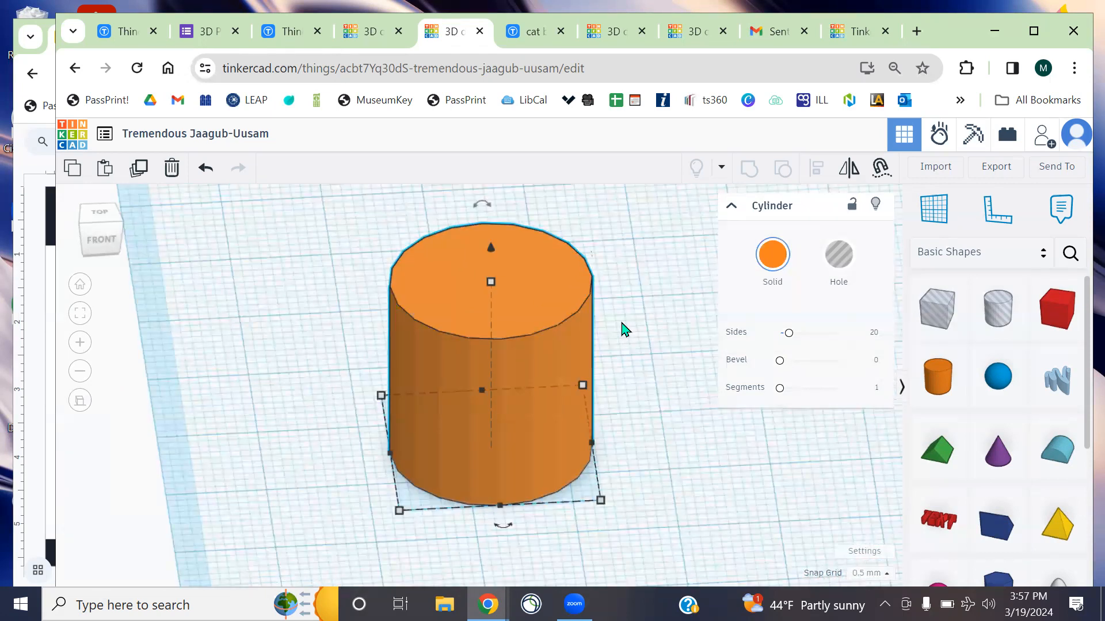
{"action": "left_click", "coordinate": [772, 256]}
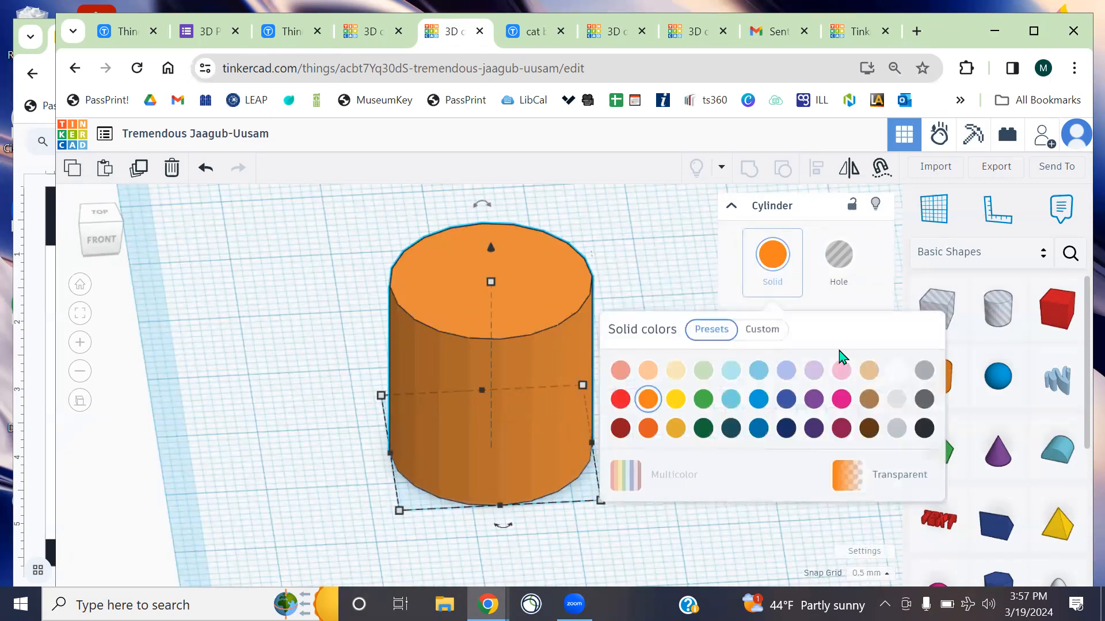
{"action": "left_click", "coordinate": [882, 478]}
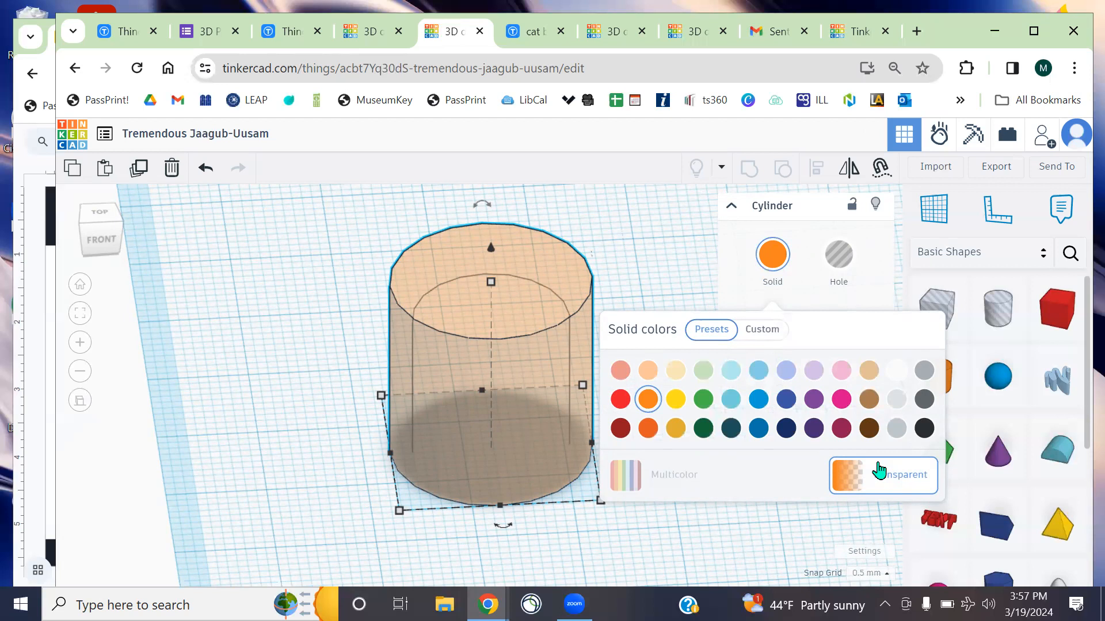
{"action": "left_click", "coordinate": [668, 266]}
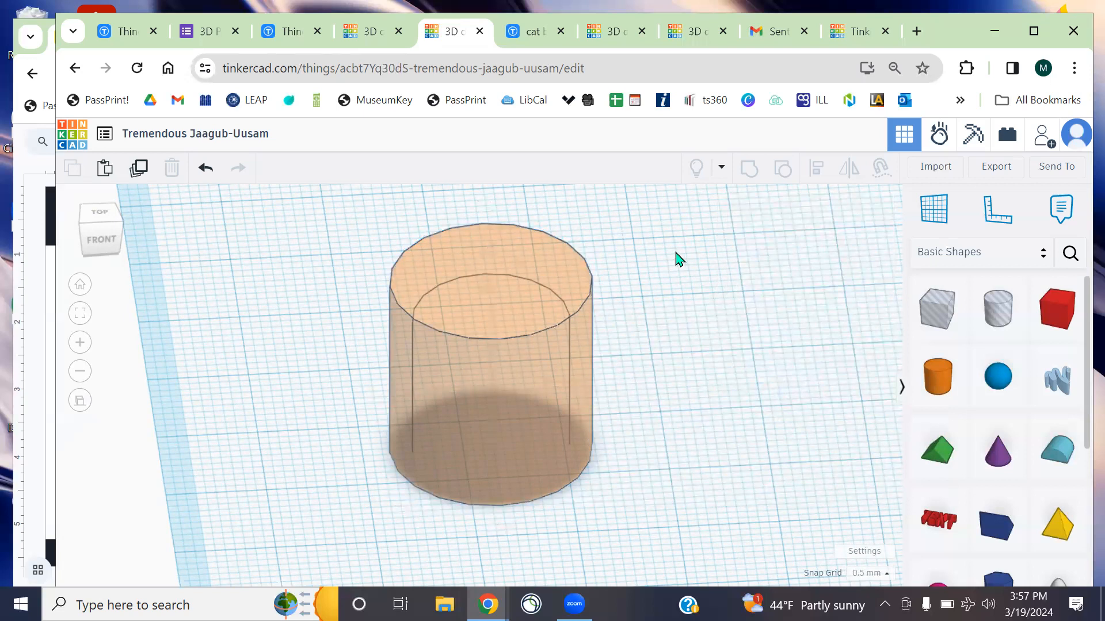
Group the orange cylinder with the hole cylinder to subtract the hole, and view the cavity from below
{"action": "right_click_drag", "start_coordinate": [701, 357], "coordinate": [627, 425]}
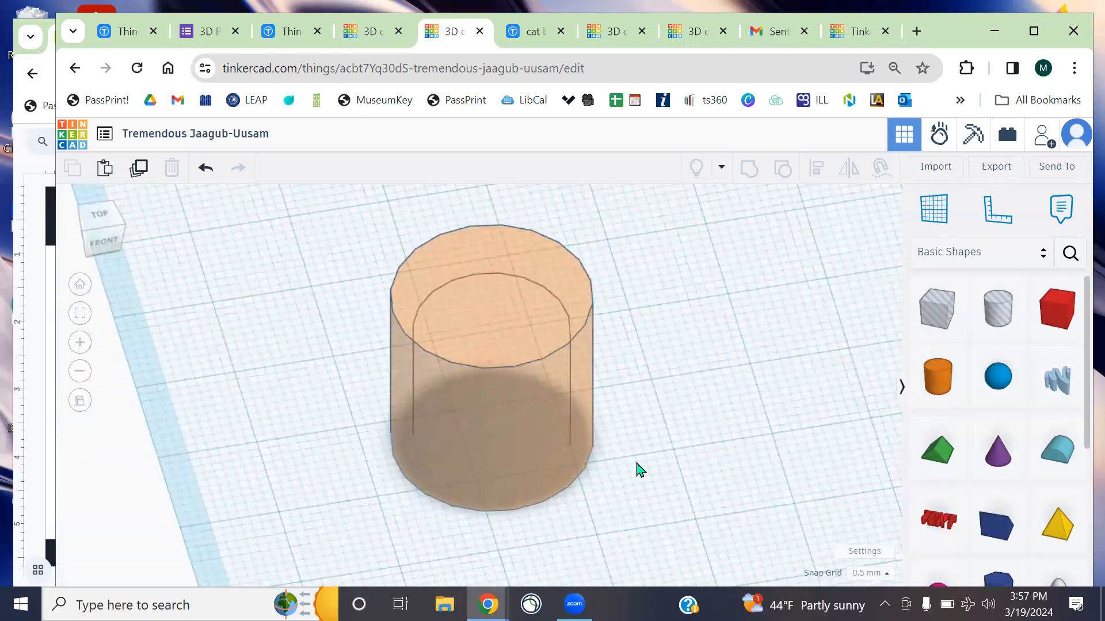
{"action": "key", "text": "ctrl+a"}
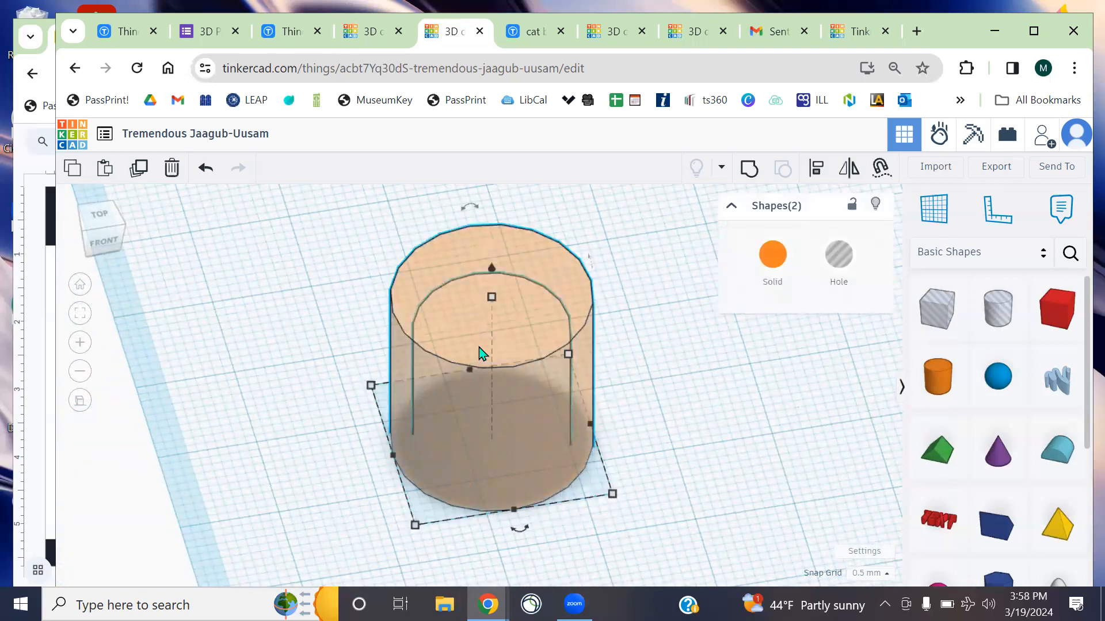
{"action": "left_click", "coordinate": [749, 172]}
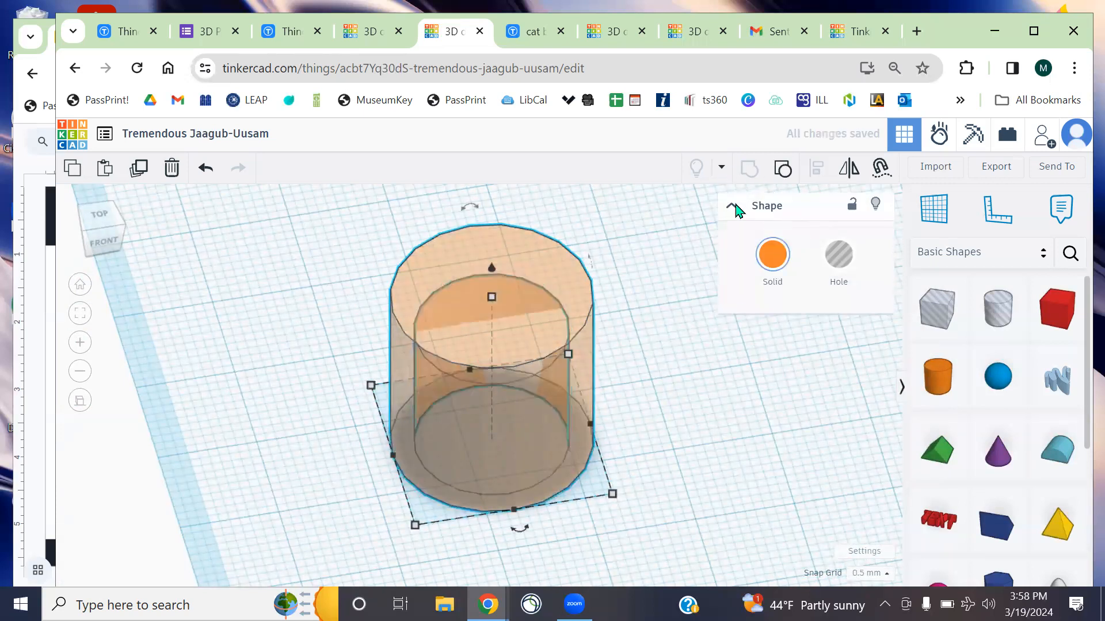
{"action": "left_click", "coordinate": [680, 393]}
{"action": "right_click_drag", "start_coordinate": [678, 391], "coordinate": [580, 371]}
{"action": "left_click", "coordinate": [580, 371]}
Turn off the grouped shape's transparency, inspect it from below and above, and undo both that change and the grouping
{"action": "left_click", "coordinate": [772, 254]}
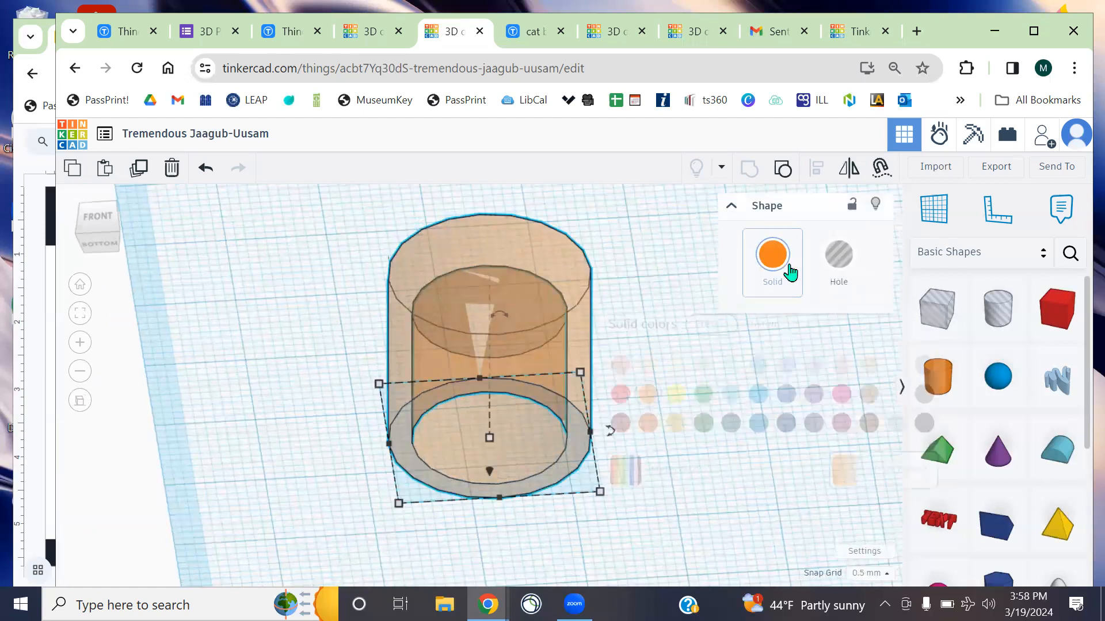
{"action": "left_click", "coordinate": [844, 485]}
{"action": "left_click", "coordinate": [629, 229]}
{"action": "right_click_drag", "start_coordinate": [629, 230], "coordinate": [639, 165]}
{"action": "left_click", "coordinate": [614, 257]}
{"action": "right_click_drag", "start_coordinate": [614, 257], "coordinate": [591, 399]}
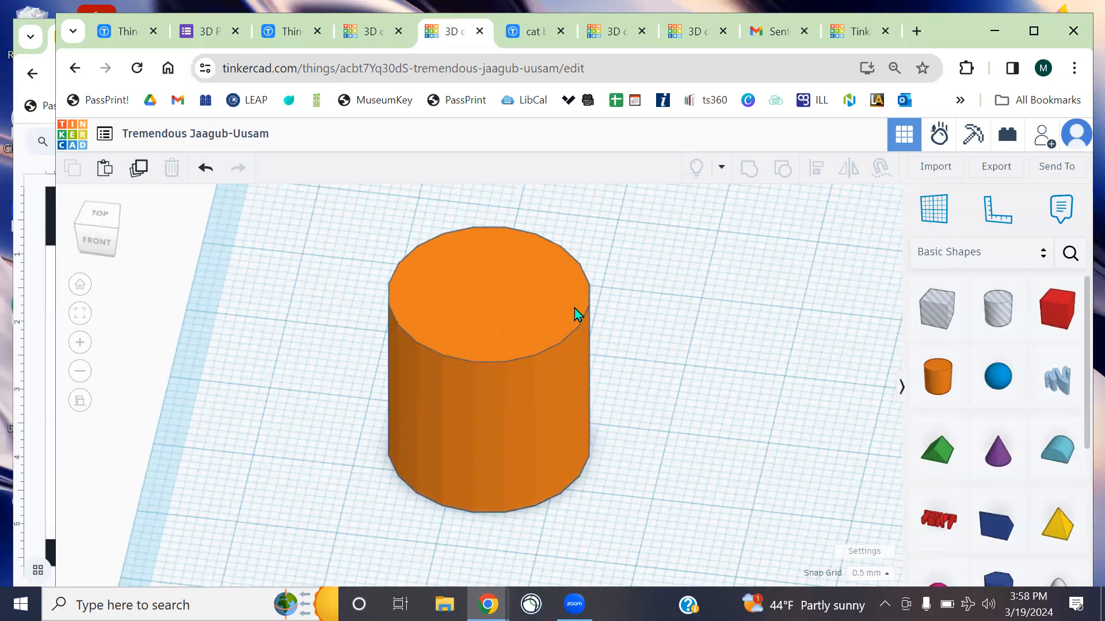
{"action": "key", "text": "ctrl+z"}
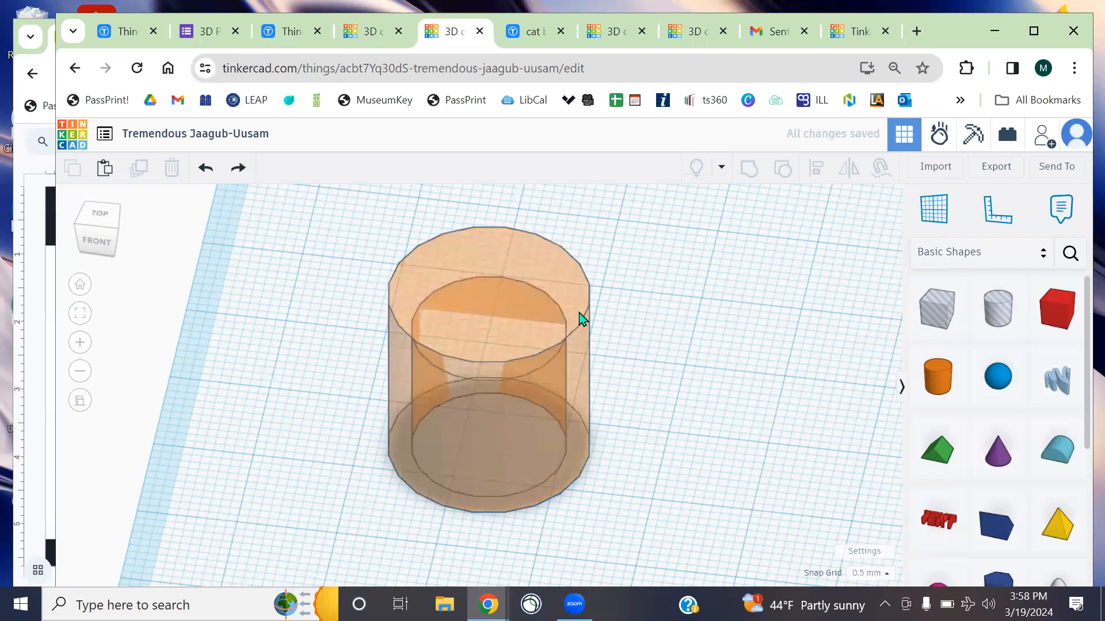
{"action": "key", "text": "ctrl+z"}
Move single cylinders of the nested pair out of place three times, undoing each move
{"action": "left_click", "coordinate": [533, 363]}
{"action": "left_click_drag", "start_coordinate": [537, 316], "coordinate": [638, 302]}
{"action": "key", "text": "ctrl+z"}
{"action": "left_click", "coordinate": [649, 395]}
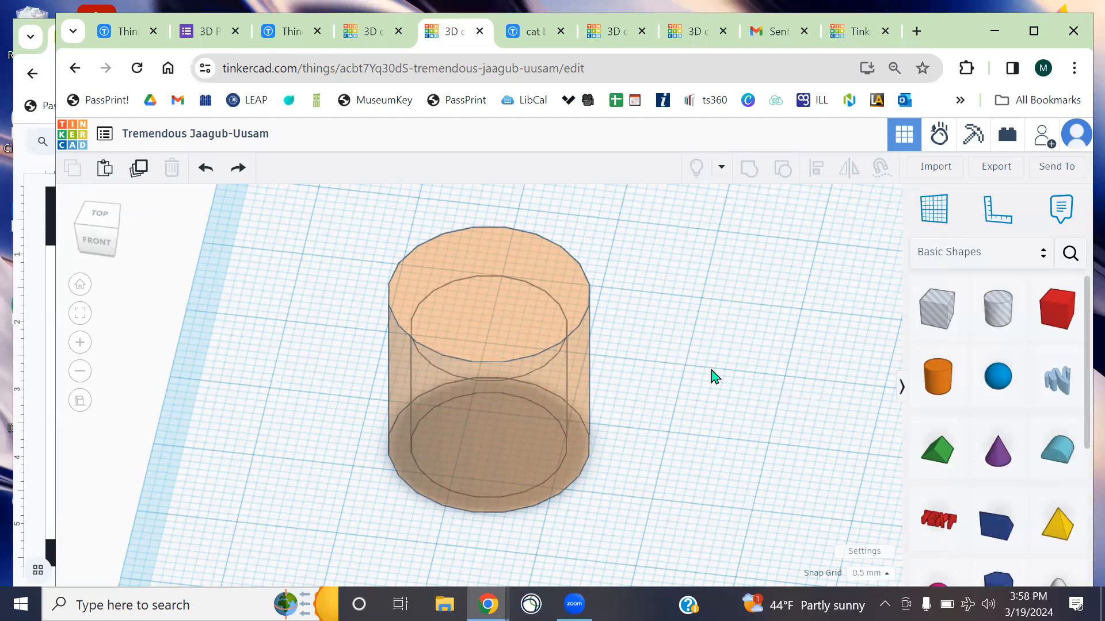
{"action": "left_click", "coordinate": [538, 263]}
{"action": "right_click_drag", "start_coordinate": [679, 384], "coordinate": [705, 408]}
{"action": "left_click_drag", "start_coordinate": [562, 286], "coordinate": [423, 273]}
{"action": "key", "text": "ctrl+z"}
{"action": "left_click", "coordinate": [677, 426]}
{"action": "right_click_drag", "start_coordinate": [680, 429], "coordinate": [707, 402]}
{"action": "left_click_drag", "start_coordinate": [471, 378], "coordinate": [641, 367]}
{"action": "key", "text": "ctrl+z"}
{"action": "right_click_drag", "start_coordinate": [673, 348], "coordinate": [628, 371]}
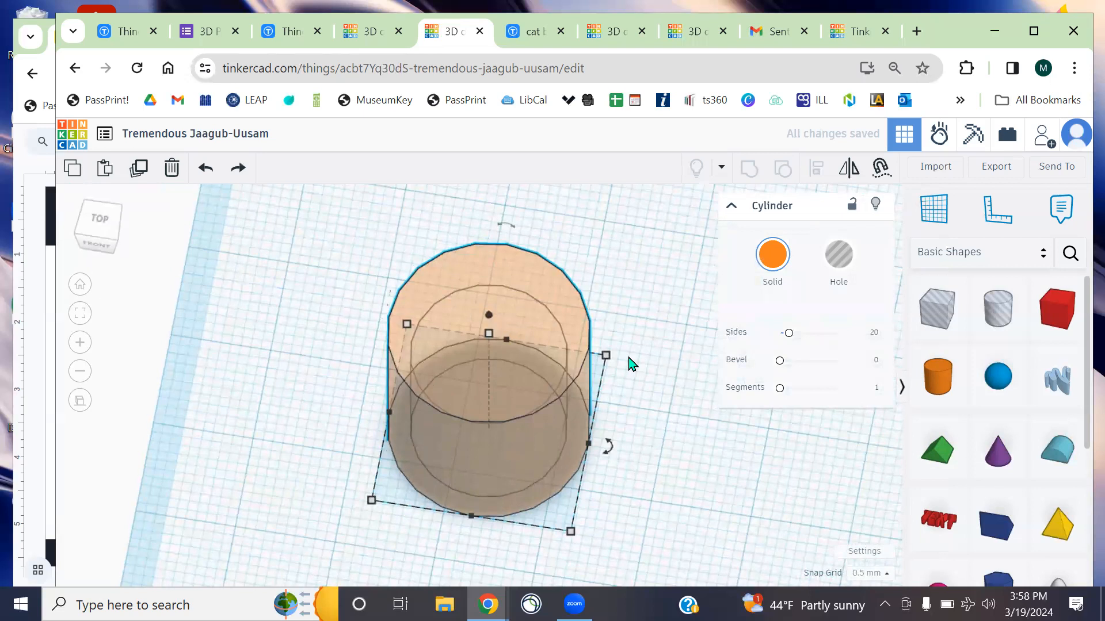
Select both nested cylinders and move them together about 4.75 mm back and 1.25 mm to the right
{"action": "left_click", "coordinate": [629, 359]}
{"action": "left_click_drag", "start_coordinate": [329, 231], "coordinate": [648, 483]}
{"action": "left_click_drag", "start_coordinate": [584, 467], "coordinate": [535, 415]}
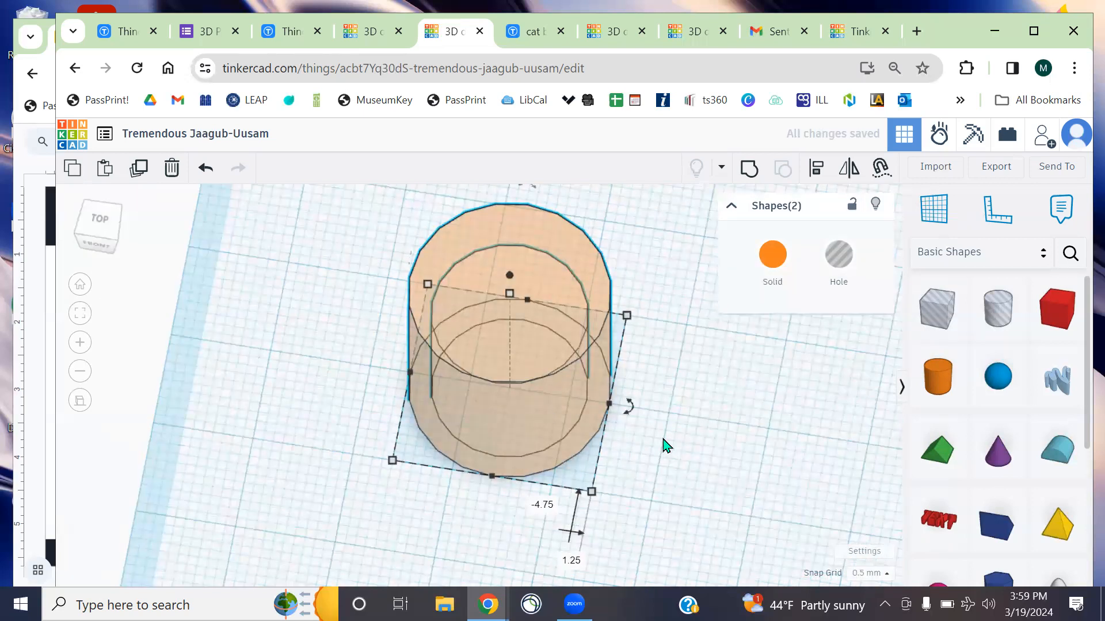
Add the green roof shape to the selection of two cylinders, and move all three shapes forward together
{"action": "scroll", "coordinate": [663, 446], "scroll_direction": "down", "scroll_amount": 5}
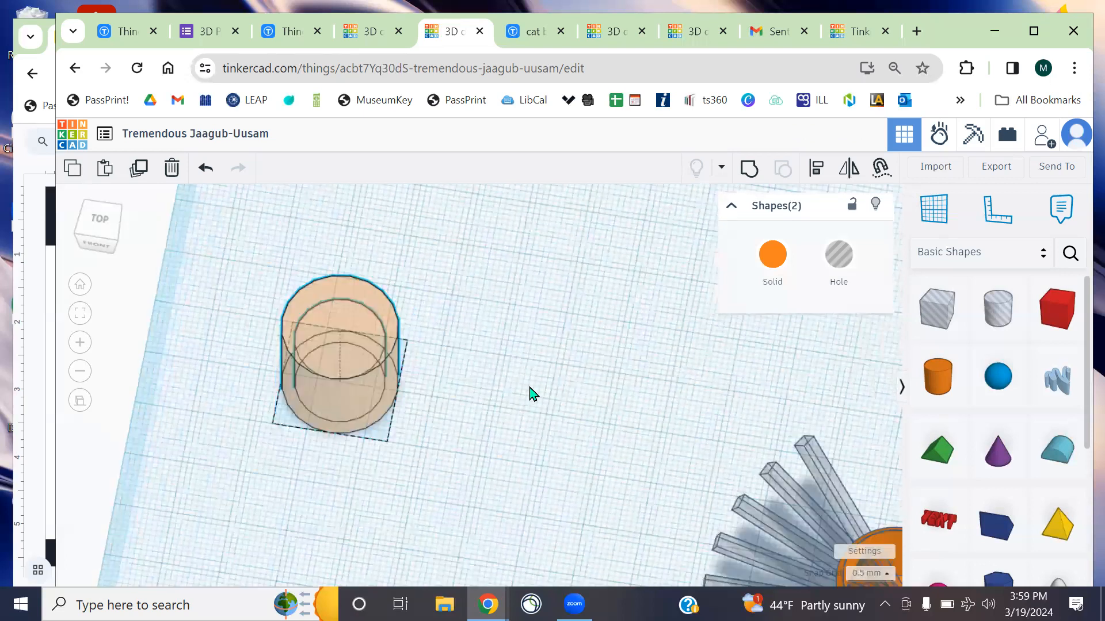
{"action": "scroll", "coordinate": [464, 558], "scroll_direction": "down", "scroll_amount": 5}
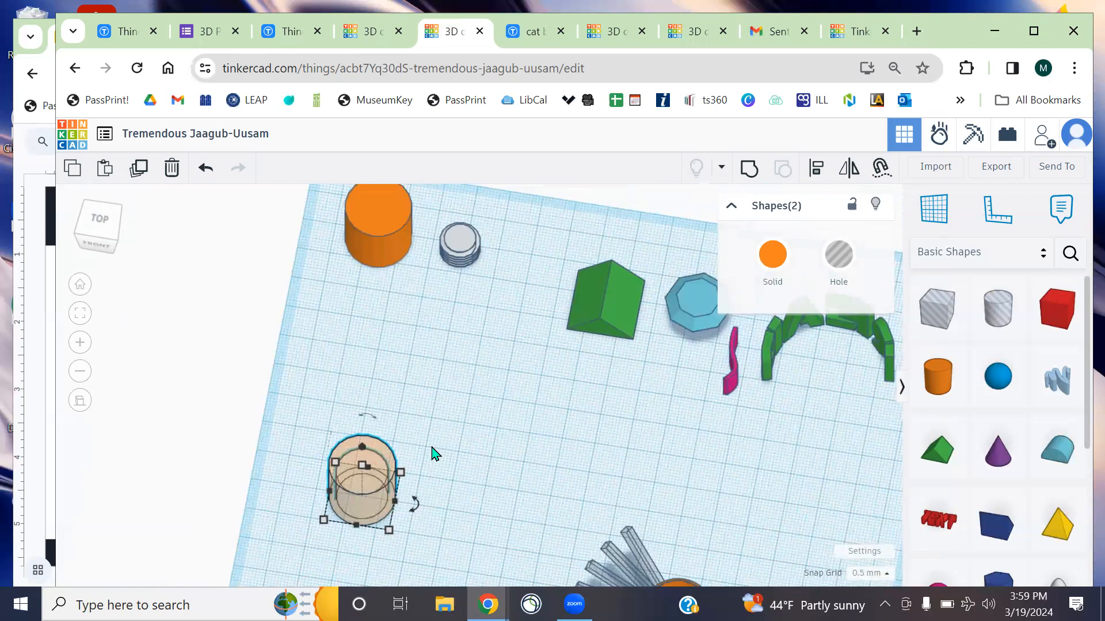
{"action": "left_click", "coordinate": [610, 310], "text": "shift"}
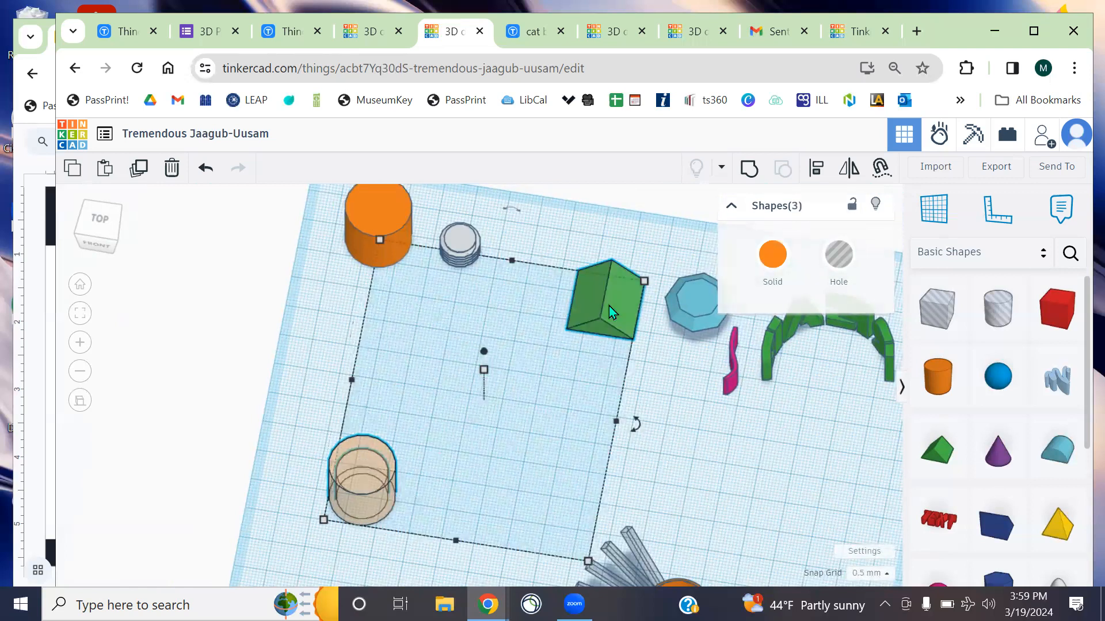
{"action": "left_click_drag", "start_coordinate": [614, 309], "coordinate": [588, 347]}
{"action": "left_click", "coordinate": [552, 461]}
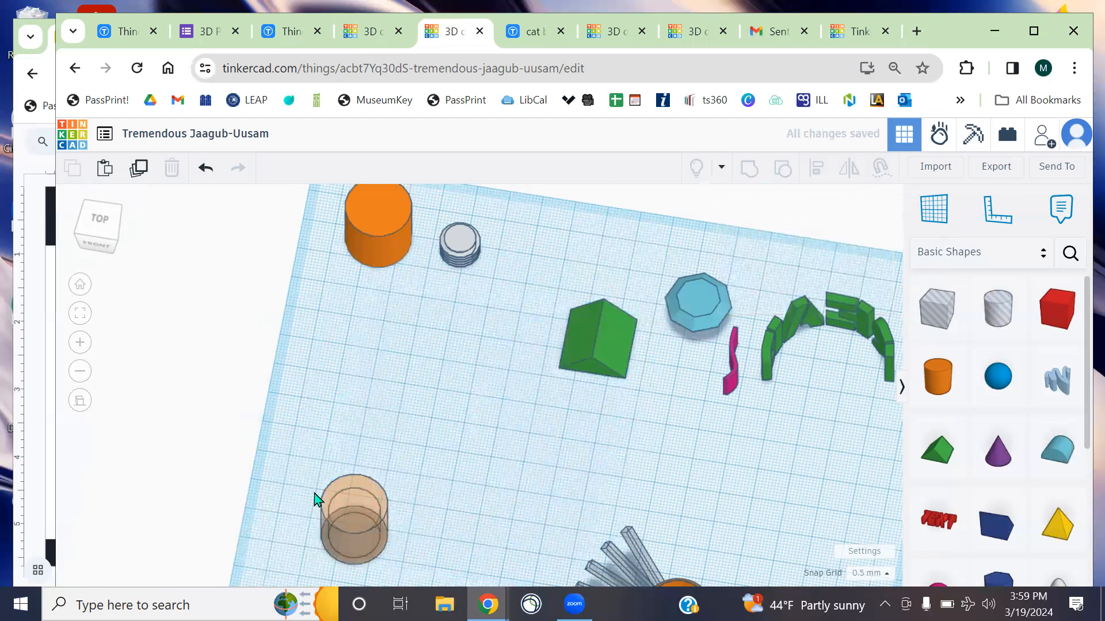
Frame and select the two nested cylinders, try moving the hole cylinder on its own, and undo that move
{"action": "left_click", "coordinate": [358, 520]}
{"action": "left_click", "coordinate": [80, 313]}
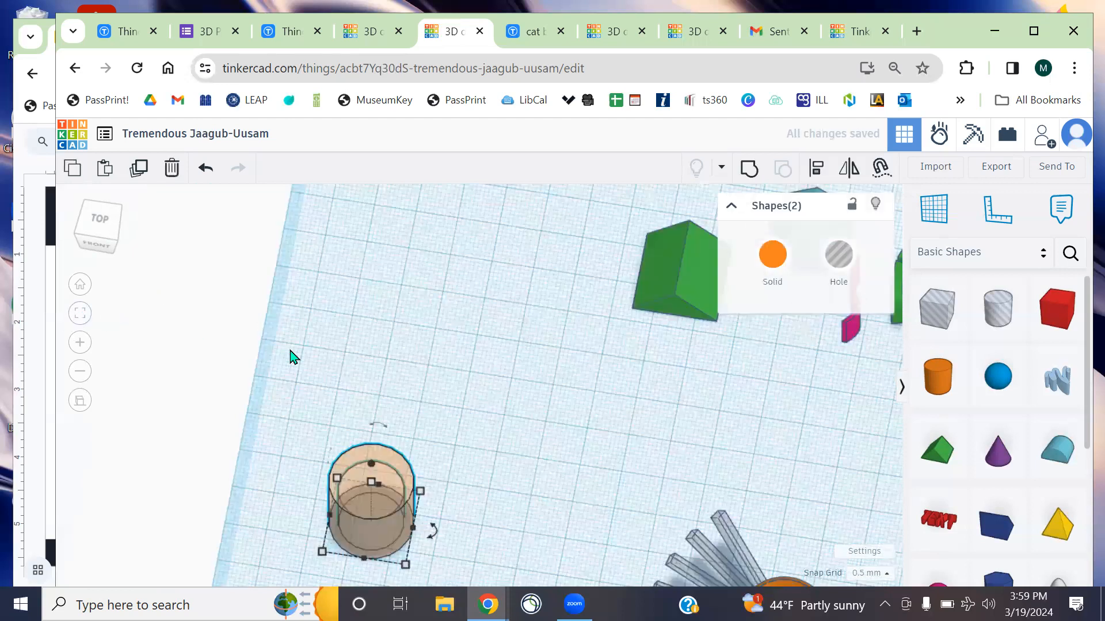
{"action": "left_click_drag", "start_coordinate": [307, 246], "coordinate": [678, 495]}
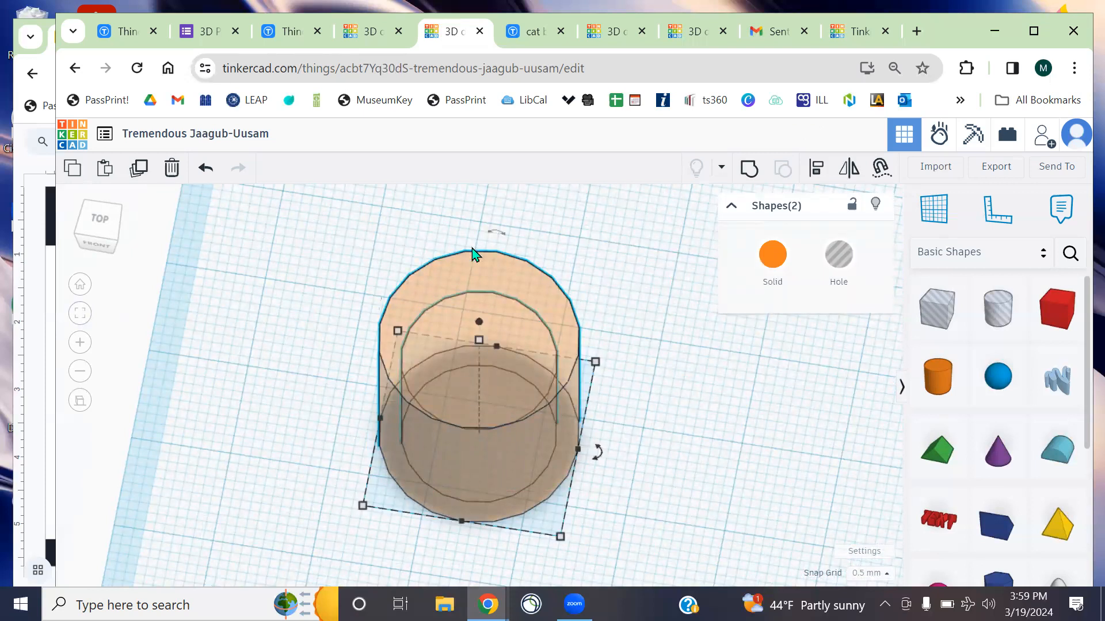
{"action": "left_click", "coordinate": [458, 269]}
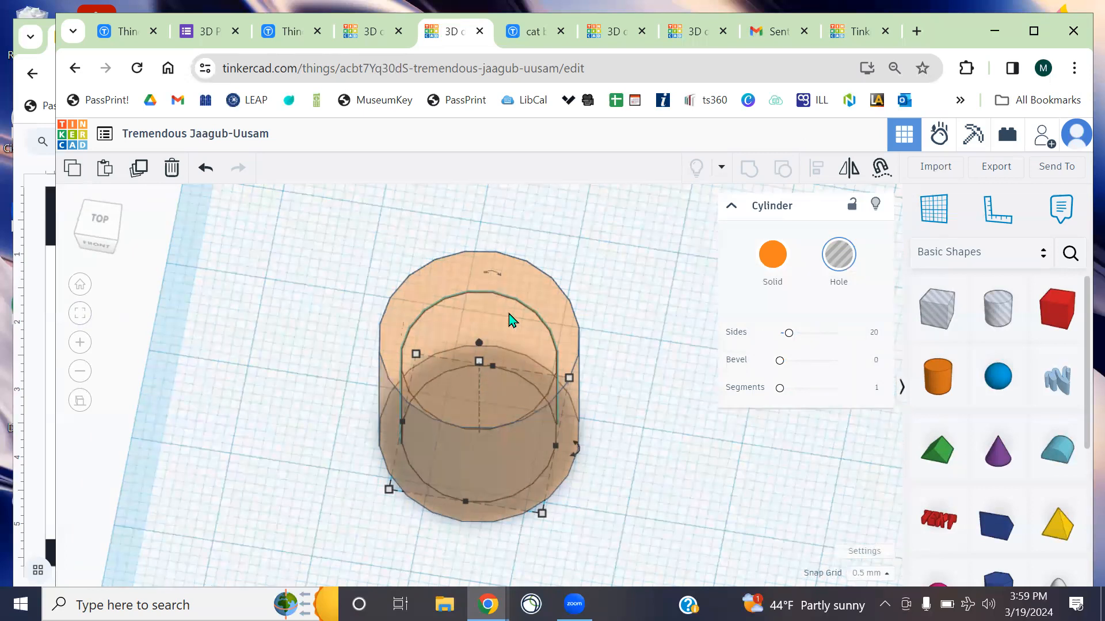
{"action": "left_click_drag", "start_coordinate": [539, 315], "coordinate": [487, 313]}
{"action": "left_click", "coordinate": [609, 270]}
{"action": "key", "text": "ctrl+z"}
Look at the cylinders from the front, move the hole cylinder out of place again, and undo the move
{"action": "left_click_drag", "start_coordinate": [310, 239], "coordinate": [641, 478]}
{"action": "right_click_drag", "start_coordinate": [703, 460], "coordinate": [623, 328]}
{"action": "left_click", "coordinate": [579, 309]}
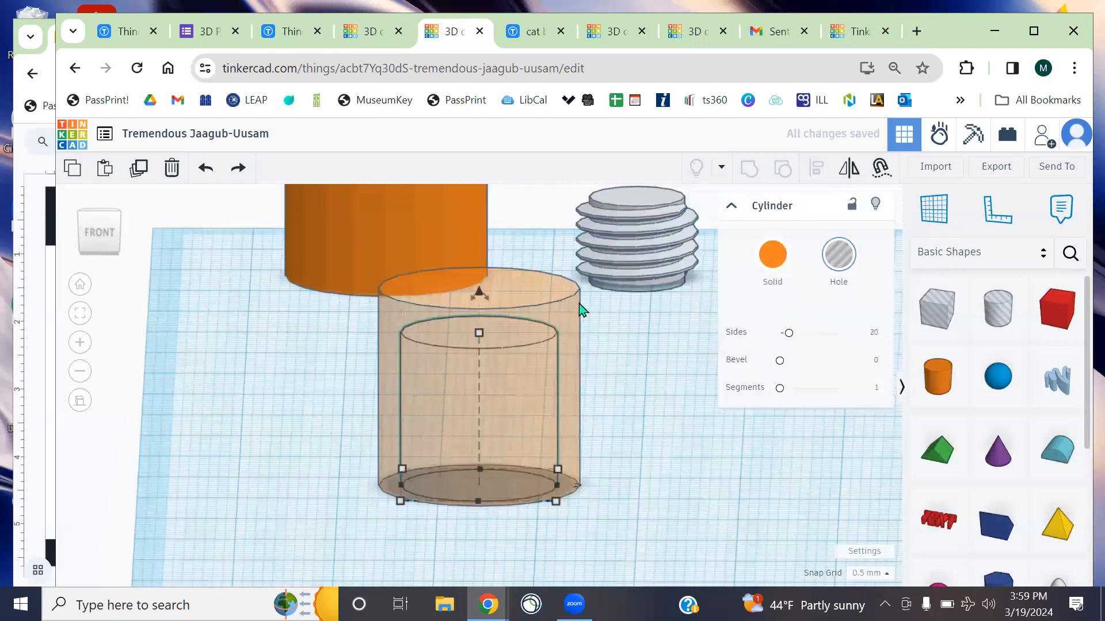
{"action": "left_click_drag", "start_coordinate": [478, 401], "coordinate": [436, 445]}
{"action": "key", "text": "ctrl+z"}
Raise the hole cylinder's height to 25 mm so that it passes through the top of the orange cylinder
{"action": "left_click_drag", "start_coordinate": [328, 372], "coordinate": [489, 487]}
{"action": "left_click", "coordinate": [570, 283]}
{"action": "left_click", "coordinate": [557, 338]}
{"action": "left_click_drag", "start_coordinate": [487, 298], "coordinate": [514, 226]}
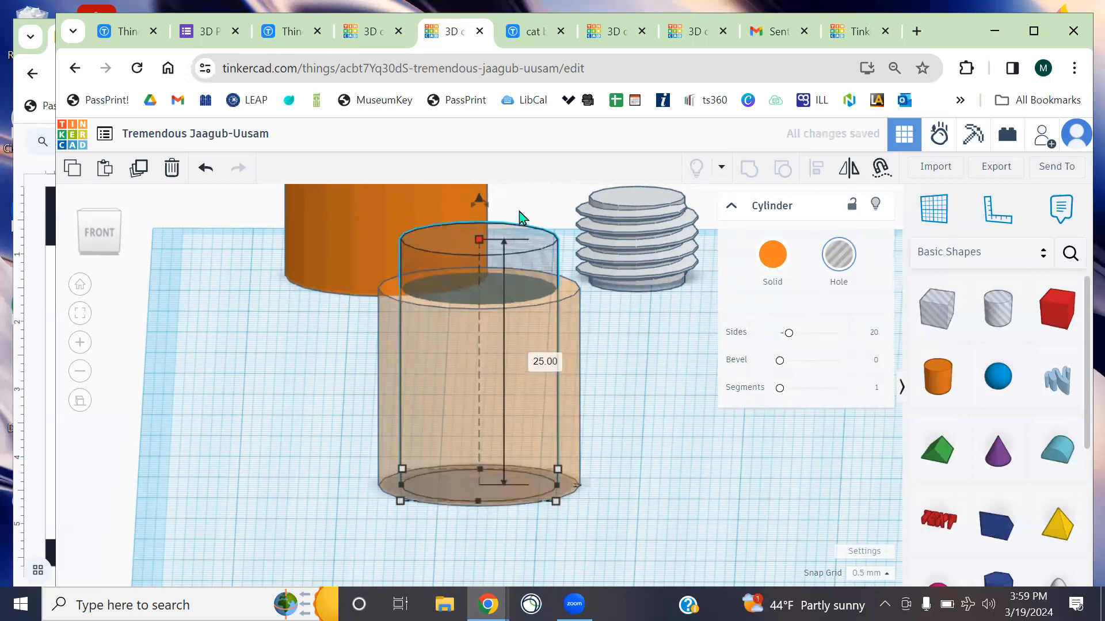
{"action": "right_click_drag", "start_coordinate": [576, 336], "coordinate": [556, 446]}
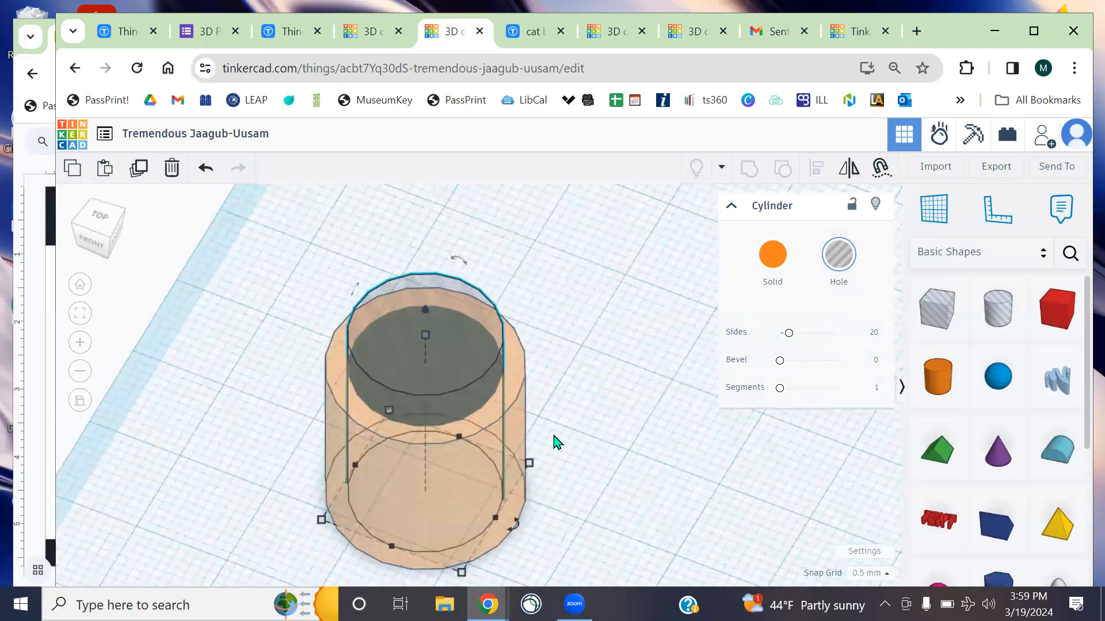
Raise the hole cylinder's height to 28 mm so that it extends further above the orange cylinder
{"action": "right_click_drag", "start_coordinate": [555, 438], "coordinate": [615, 397]}
{"action": "right_click_drag", "start_coordinate": [674, 361], "coordinate": [693, 343]}
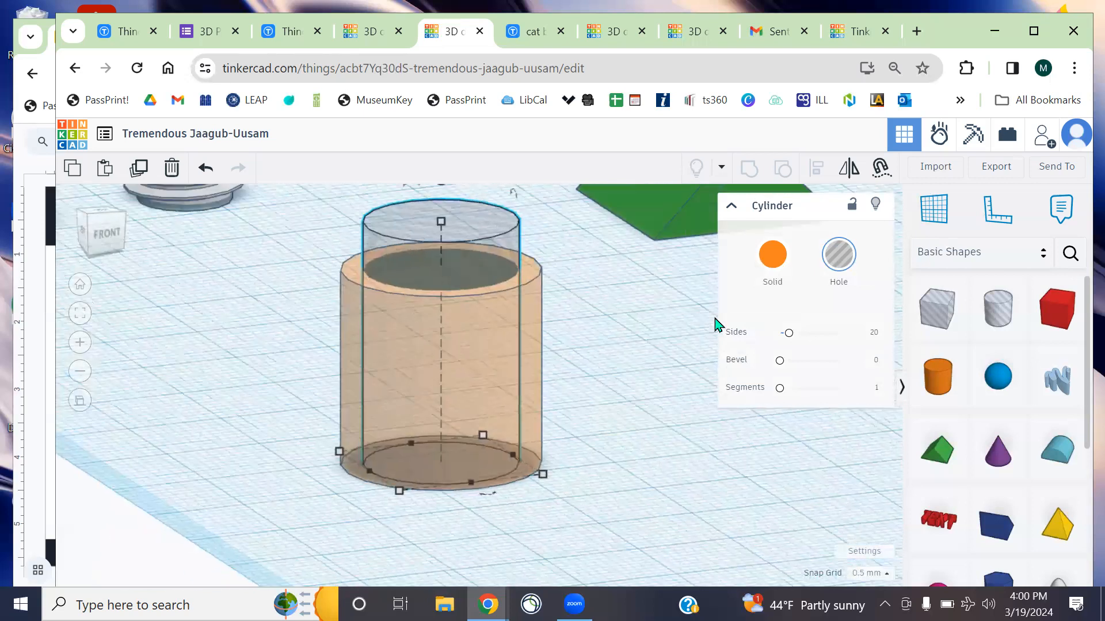
{"action": "mouse_move", "coordinate": [433, 179]}
{"action": "right_click_drag", "start_coordinate": [646, 296], "coordinate": [611, 288]}
{"action": "scroll", "coordinate": [611, 288], "scroll_direction": "down", "scroll_amount": 3}
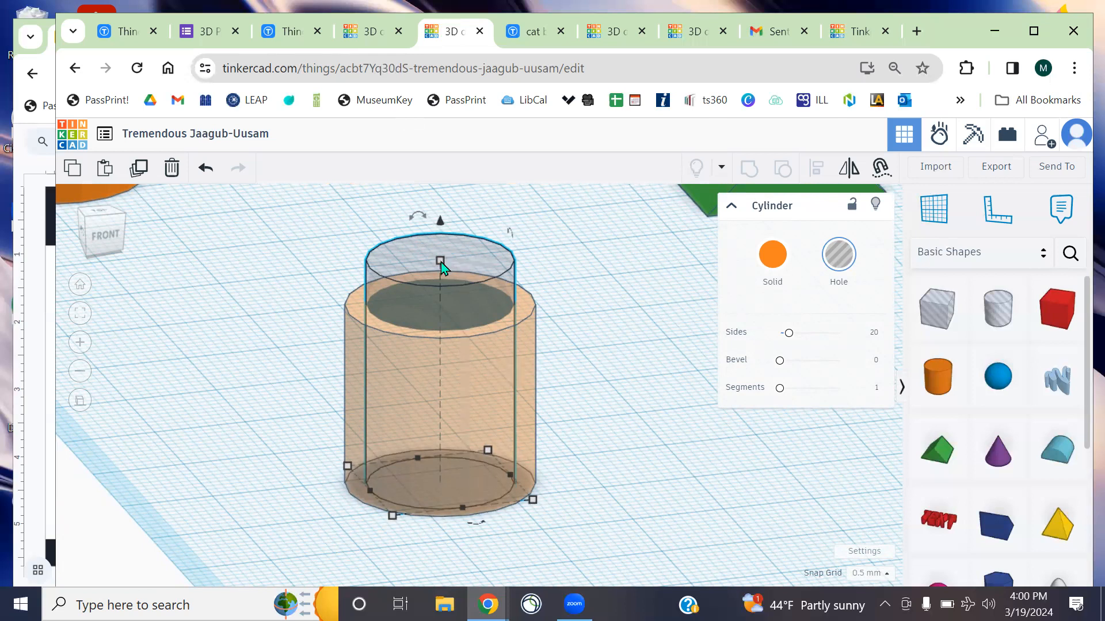
{"action": "left_click_drag", "start_coordinate": [441, 257], "coordinate": [442, 235]}
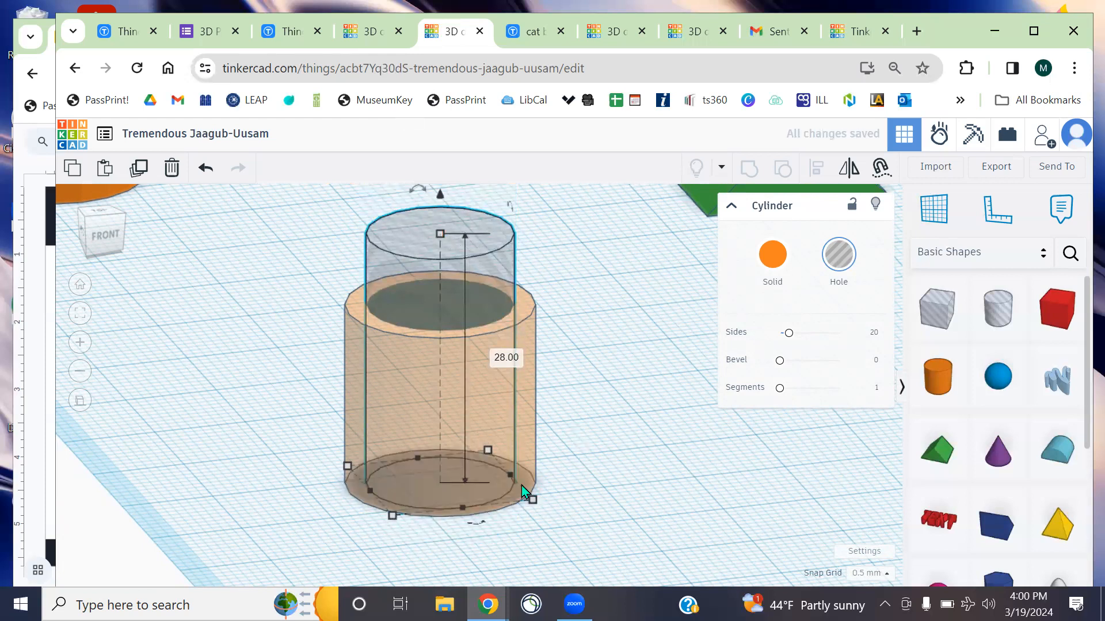
Try resizing the hole cylinder's base from one corner, and undo that resize
{"action": "left_click_drag", "start_coordinate": [531, 498], "coordinate": [619, 518]}
{"action": "key", "text": "ctrl+z"}
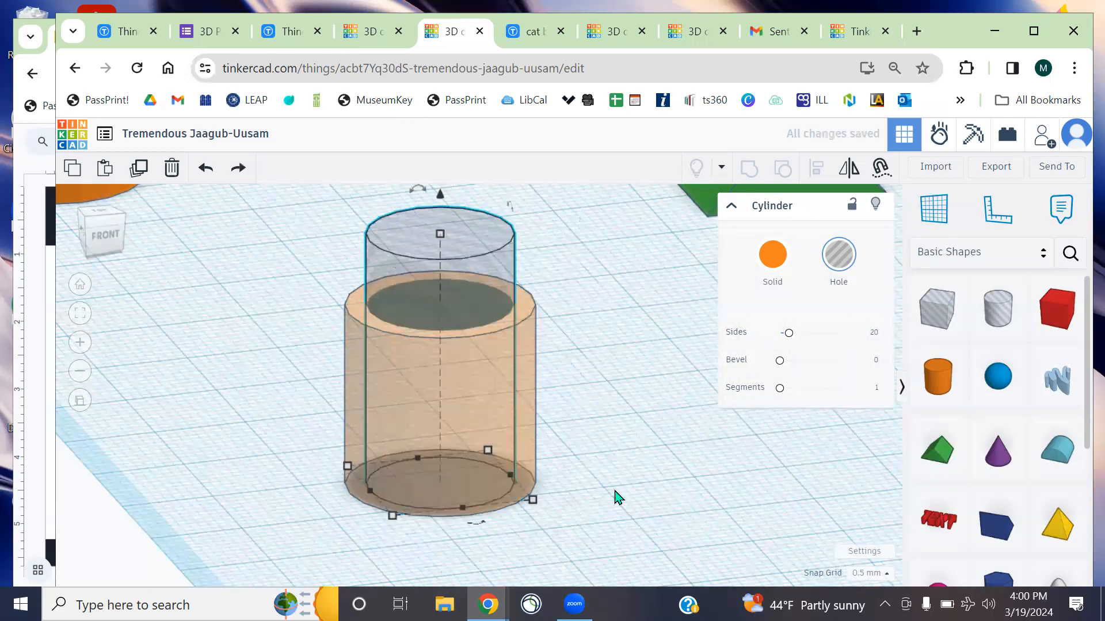
{"action": "left_click", "coordinate": [649, 450]}
{"action": "left_click", "coordinate": [459, 289]}
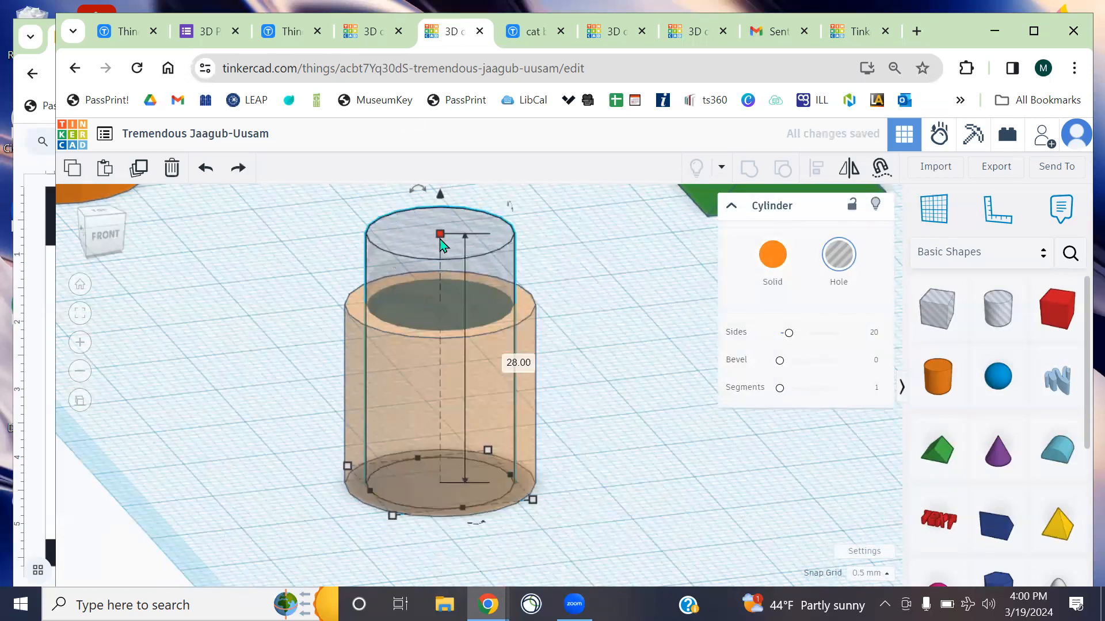
Lower the hole cylinder slightly, check it from several sides, and raise its height to 38.5 mm
{"action": "mouse_move", "coordinate": [441, 244]}
{"action": "left_mouse_down"}
{"action": "mouse_move", "coordinate": [445, 295]}
{"action": "mouse_move", "coordinate": [441, 260]}
{"action": "left_mouse_up"}
{"action": "right_click_drag", "start_coordinate": [632, 305], "coordinate": [578, 300]}
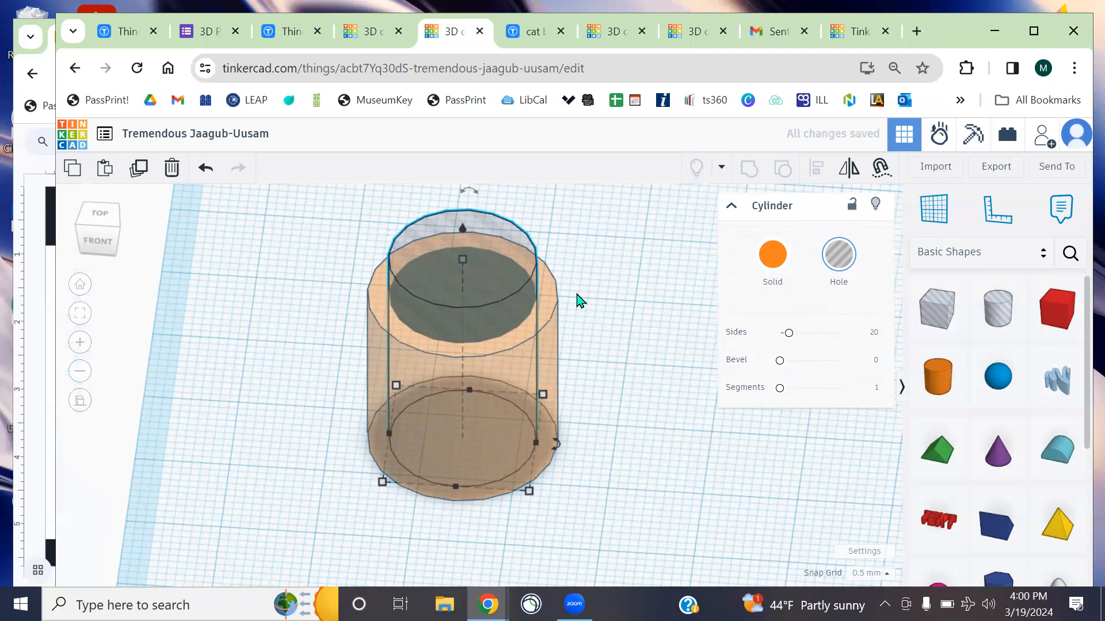
{"action": "right_click_drag", "start_coordinate": [635, 271], "coordinate": [605, 292]}
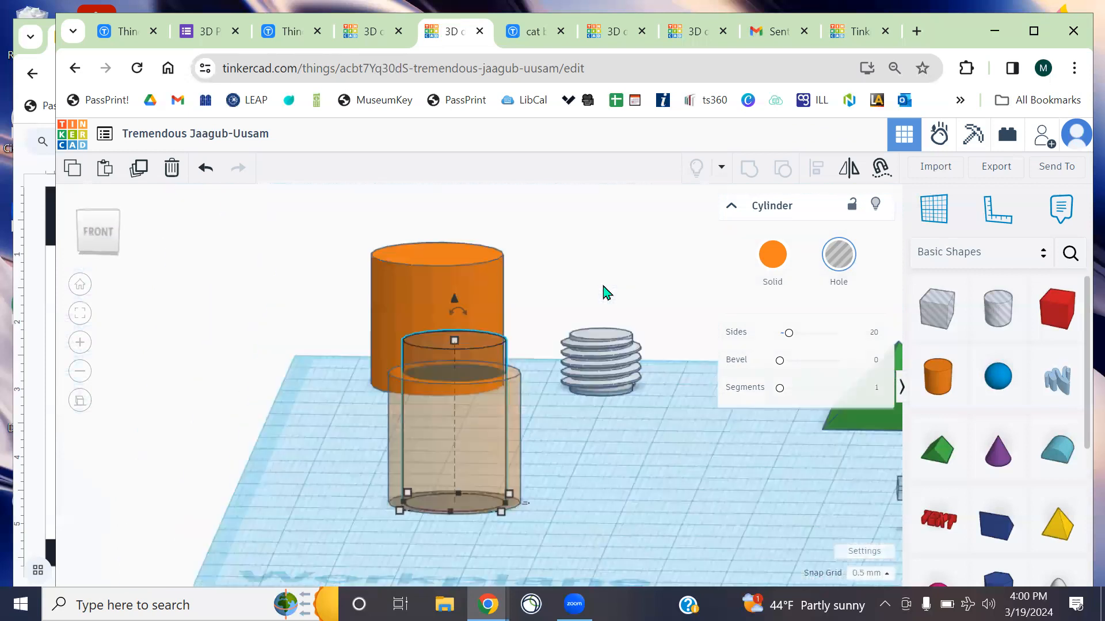
{"action": "right_click_drag", "start_coordinate": [662, 261], "coordinate": [533, 297]}
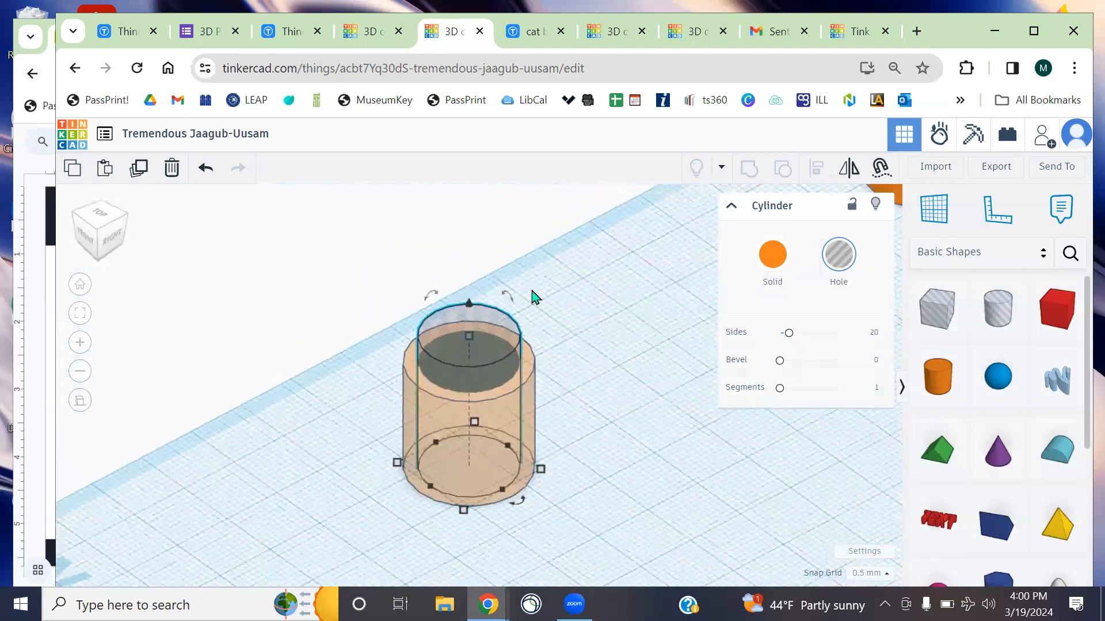
{"action": "left_click_drag", "start_coordinate": [475, 339], "coordinate": [476, 255]}
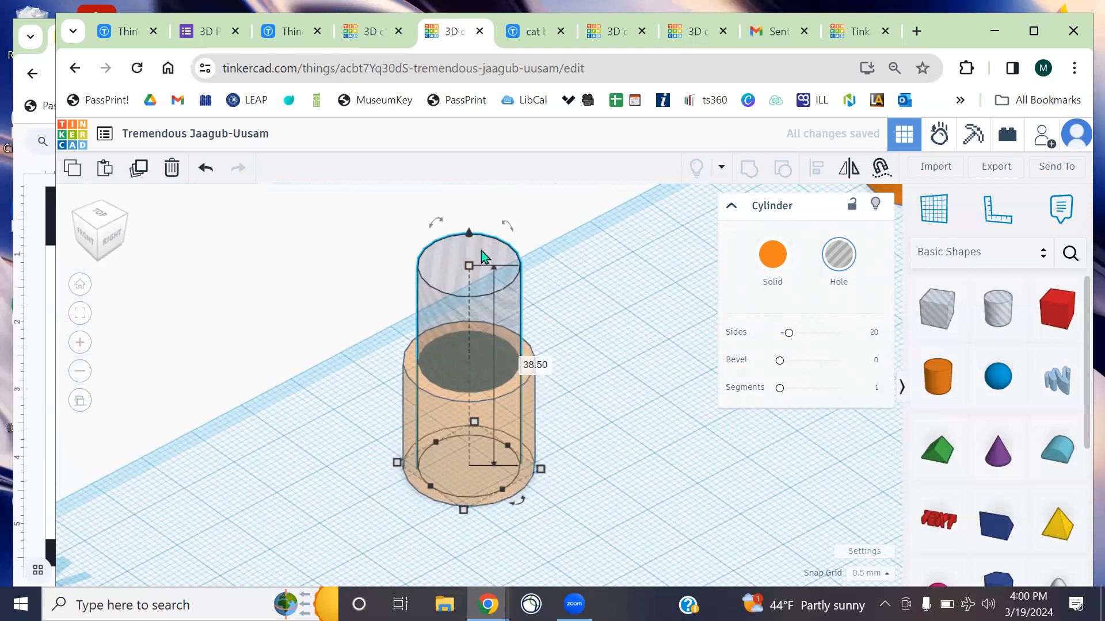
{"action": "left_click", "coordinate": [578, 291]}
Looking from above, enlarge the hole cylinder's base evenly about its centre to thin the orange wall
{"action": "right_click_drag", "start_coordinate": [590, 269], "coordinate": [594, 361]}
{"action": "scroll", "coordinate": [573, 358], "scroll_direction": "up", "scroll_amount": 3}
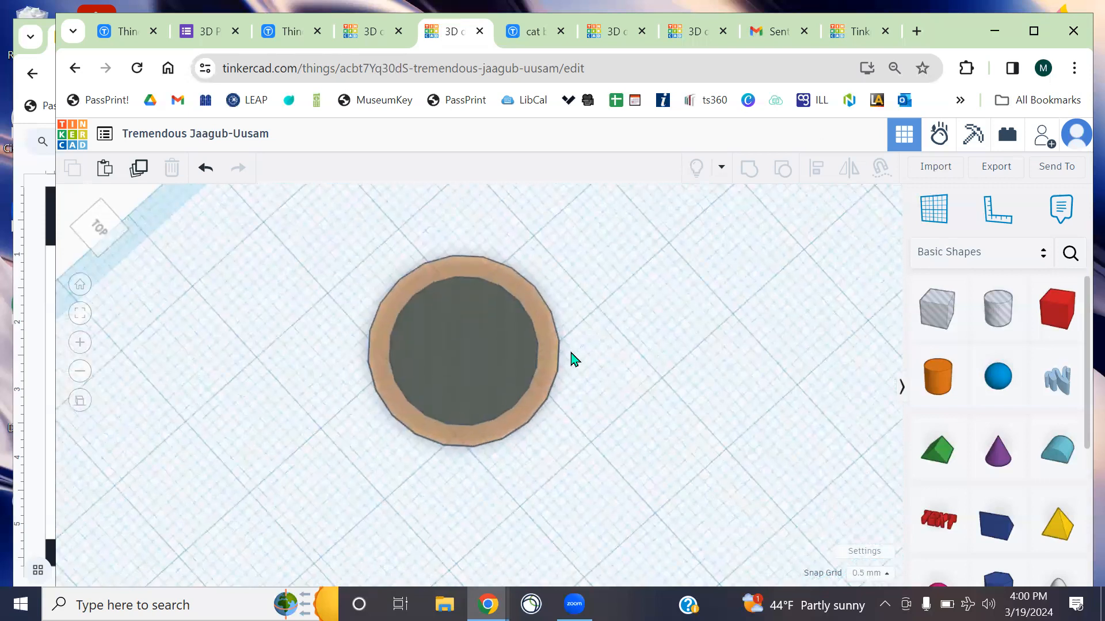
{"action": "right_click_drag", "start_coordinate": [646, 318], "coordinate": [653, 373]}
{"action": "left_click", "coordinate": [501, 247]}
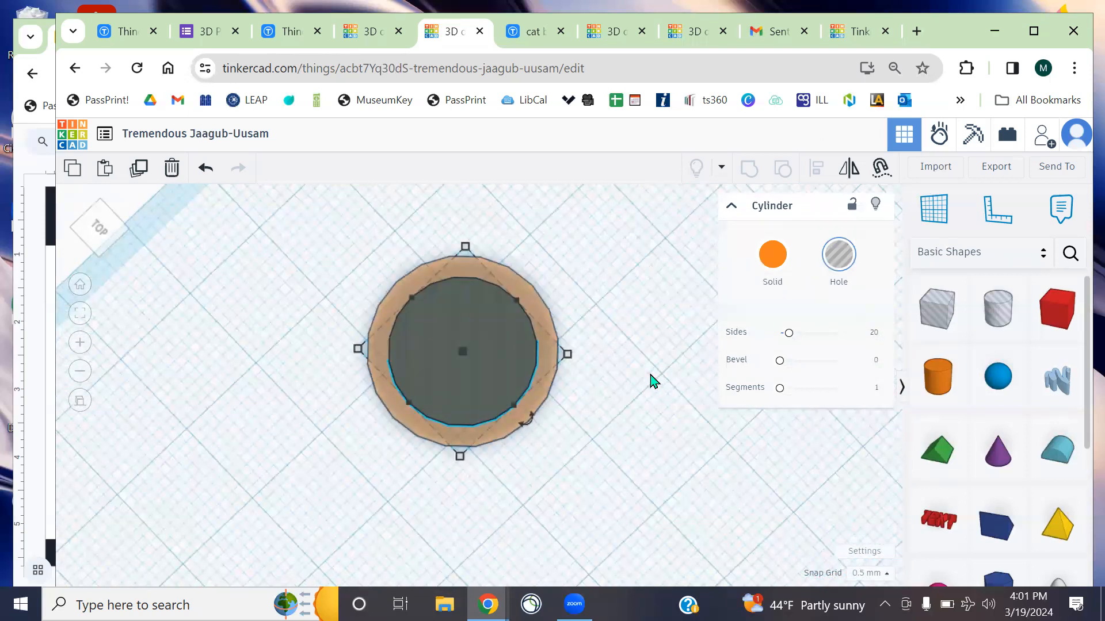
{"action": "left_click_drag", "start_coordinate": [459, 456], "coordinate": [459, 473]}
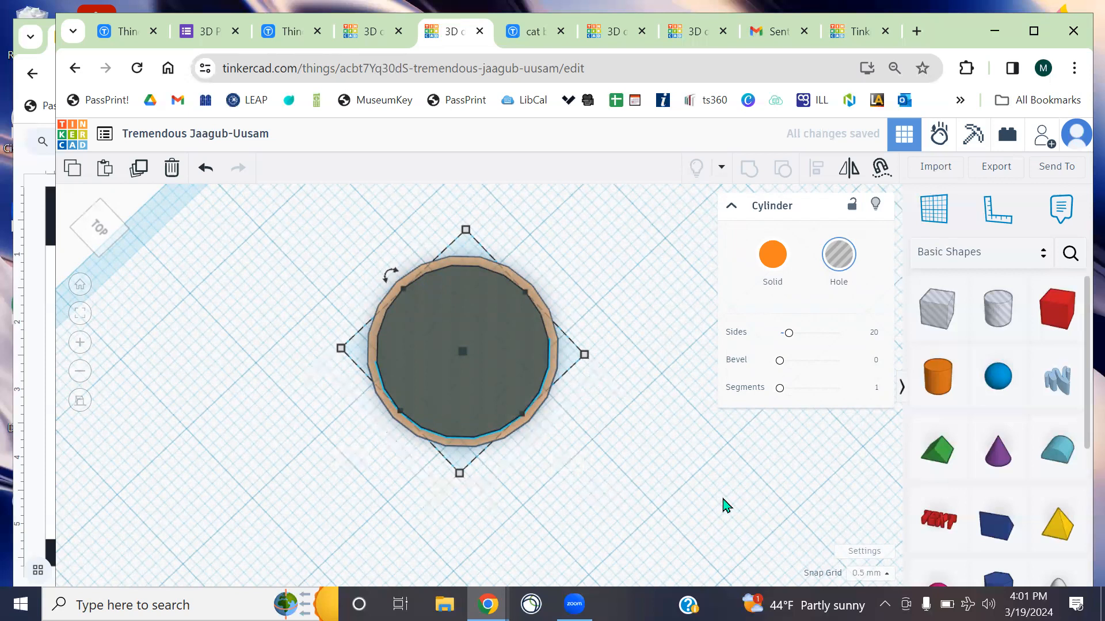
Set the snap grid to 5.0 mm and enlarge the hole cylinder's base to 23 by 23 mm
{"action": "left_click", "coordinate": [866, 574]}
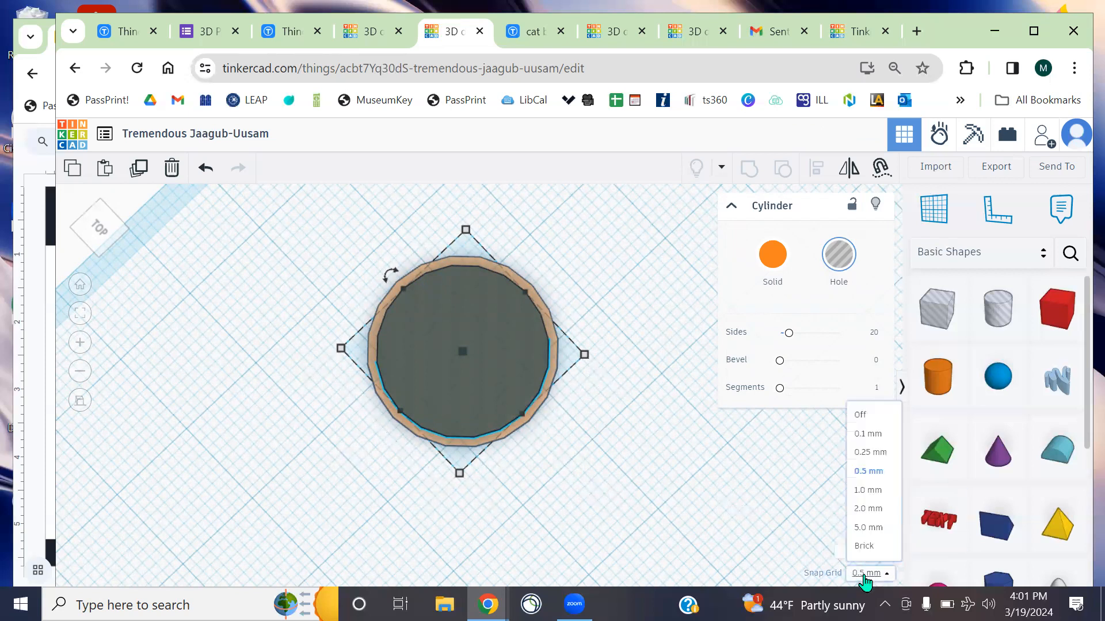
{"action": "left_click", "coordinate": [874, 530]}
{"action": "left_click_drag", "start_coordinate": [463, 475], "coordinate": [465, 509]}
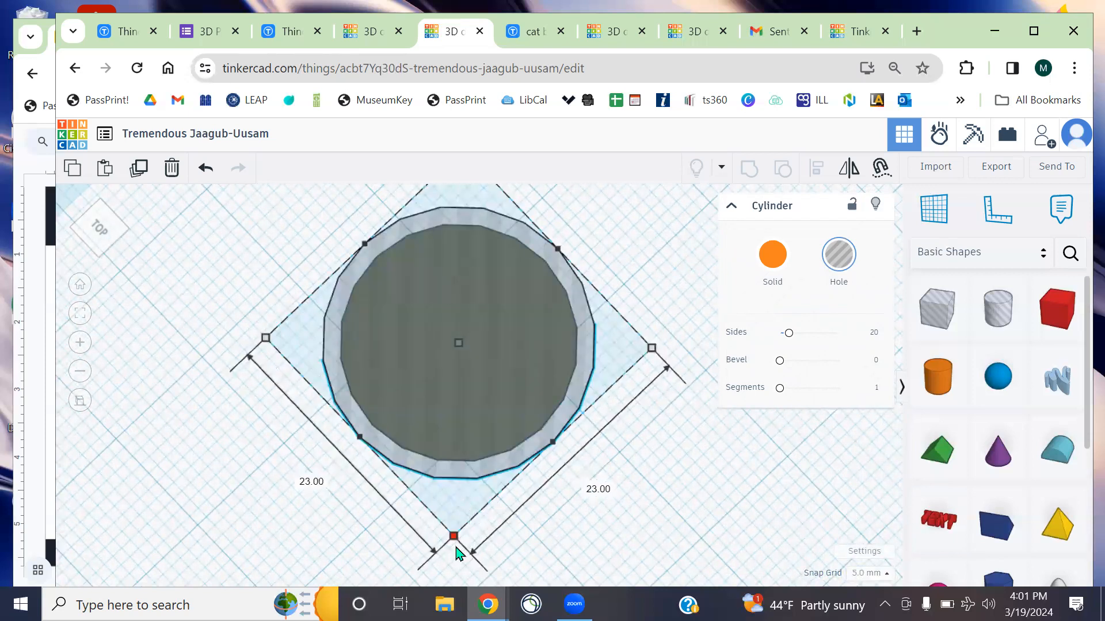
{"action": "mouse_move", "coordinate": [455, 568]}
{"action": "left_mouse_down"}
{"action": "mouse_move", "coordinate": [464, 587]}
{"action": "mouse_move", "coordinate": [454, 547]}
{"action": "left_mouse_up"}
Set the snap grid to 0.1 mm and shrink the hole cylinder's base to leave a thin orange wall around it
{"action": "left_click", "coordinate": [875, 573]}
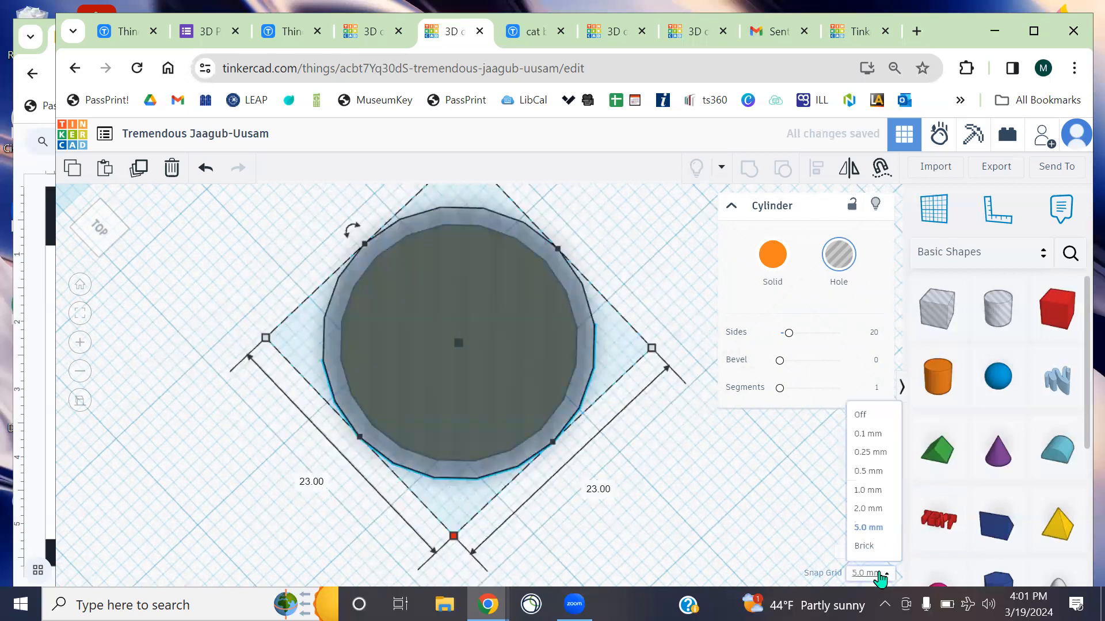
{"action": "left_click", "coordinate": [874, 435]}
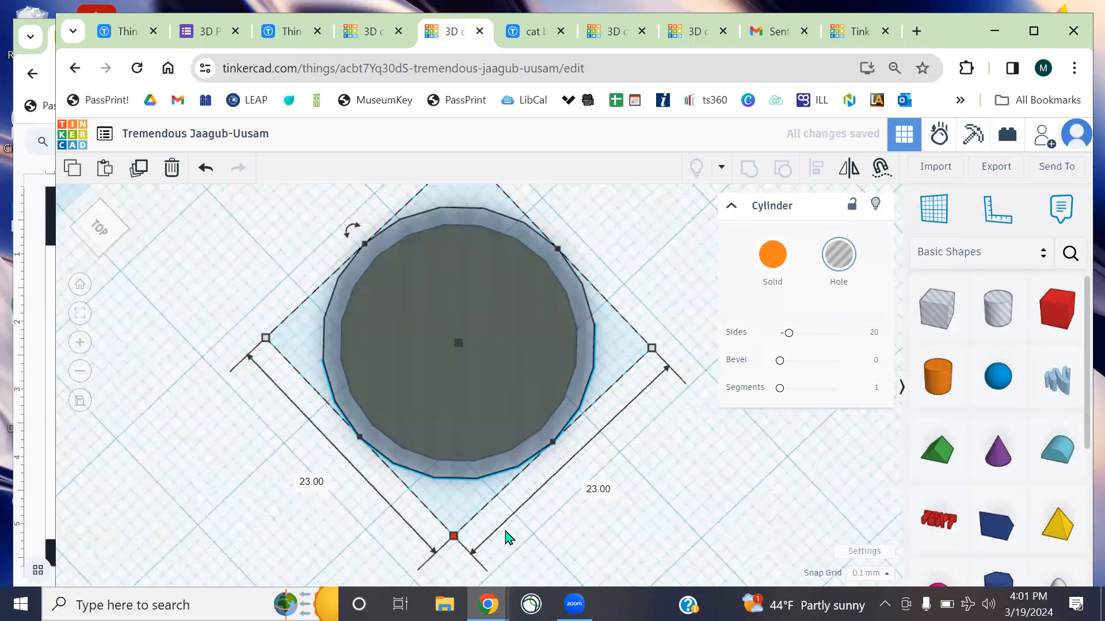
{"action": "left_click_drag", "start_coordinate": [454, 536], "coordinate": [457, 491]}
{"action": "left_click", "coordinate": [672, 520]}
Try moving the hole cylinder out beside the orange cylinder, and undo the move
{"action": "right_click_drag", "start_coordinate": [673, 519], "coordinate": [614, 420]}
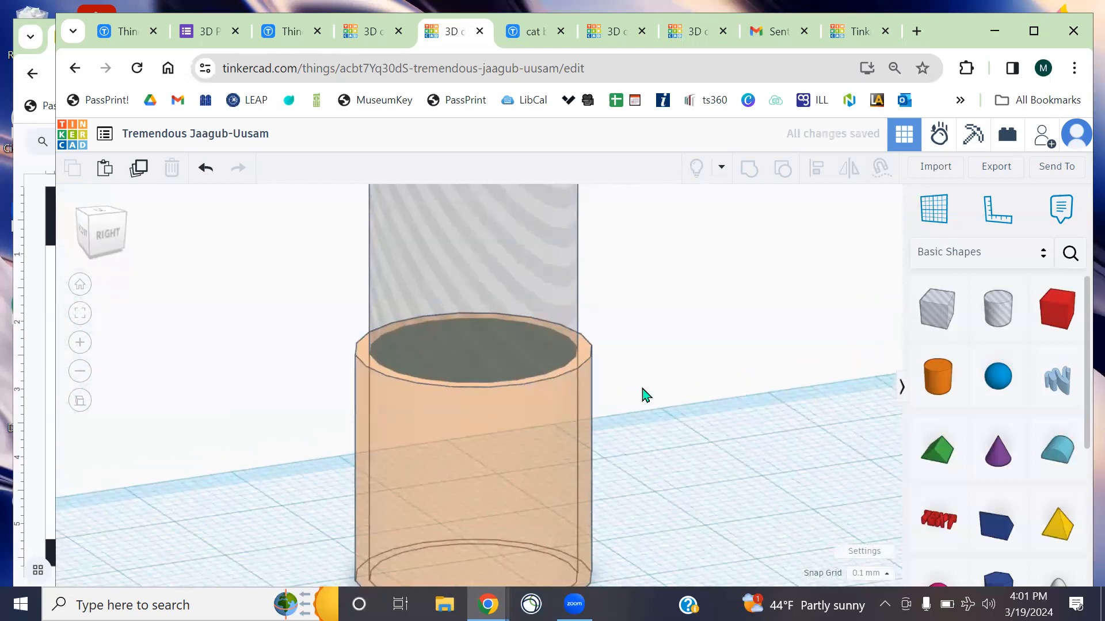
{"action": "right_click_drag", "start_coordinate": [700, 419], "coordinate": [688, 377]}
{"action": "scroll", "coordinate": [686, 377], "scroll_direction": "down", "scroll_amount": 3}
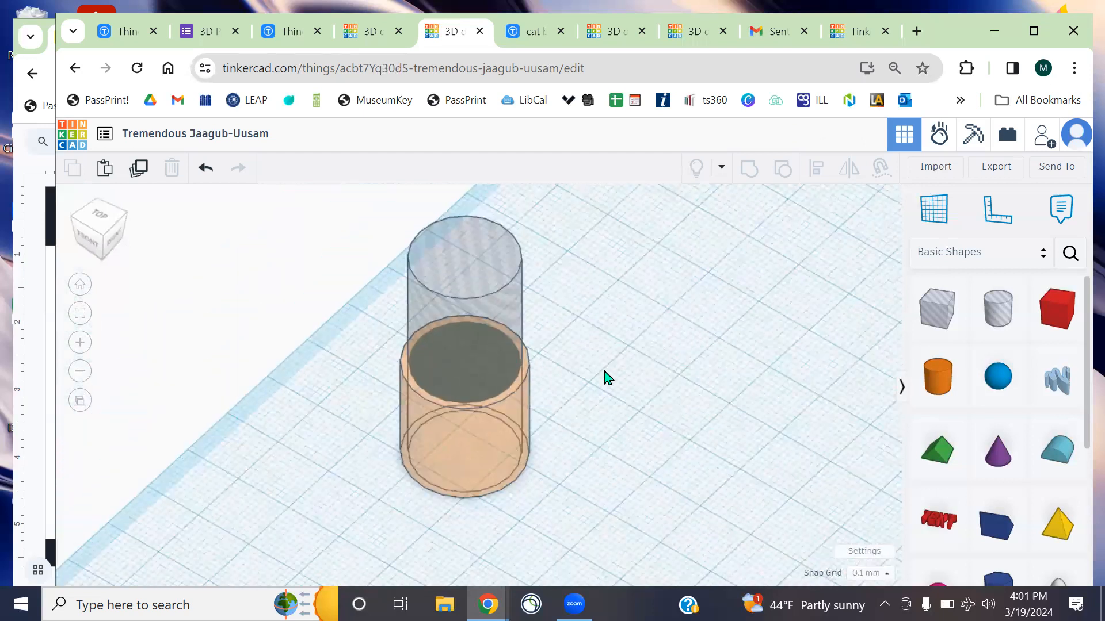
{"action": "left_click_drag", "start_coordinate": [494, 346], "coordinate": [612, 328]}
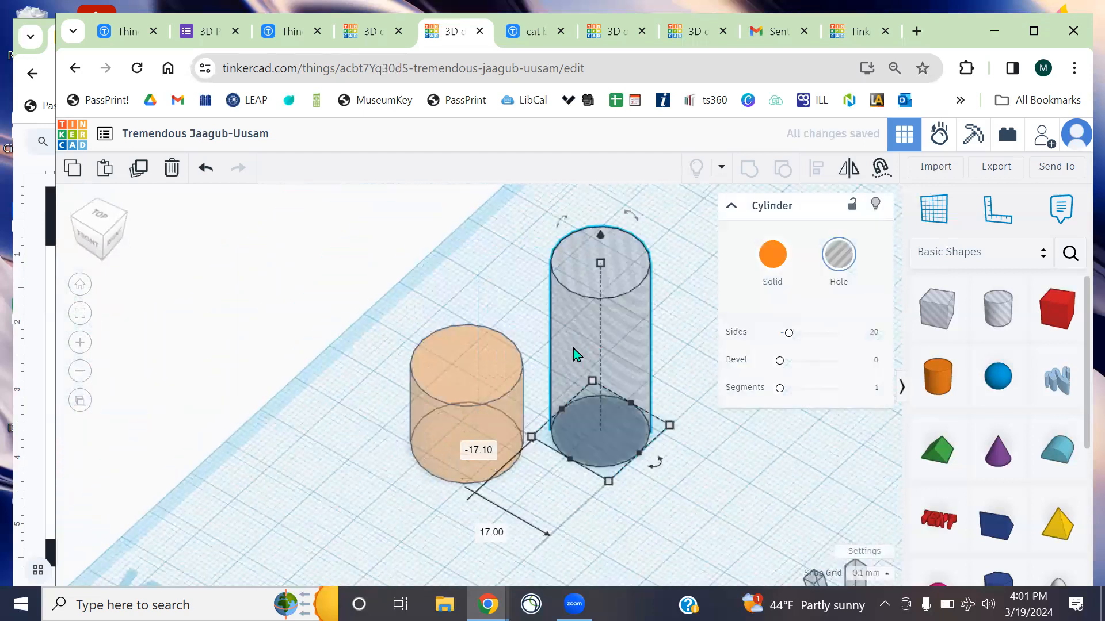
{"action": "key", "text": "ctrl+z"}
{"action": "left_click", "coordinate": [351, 343]}
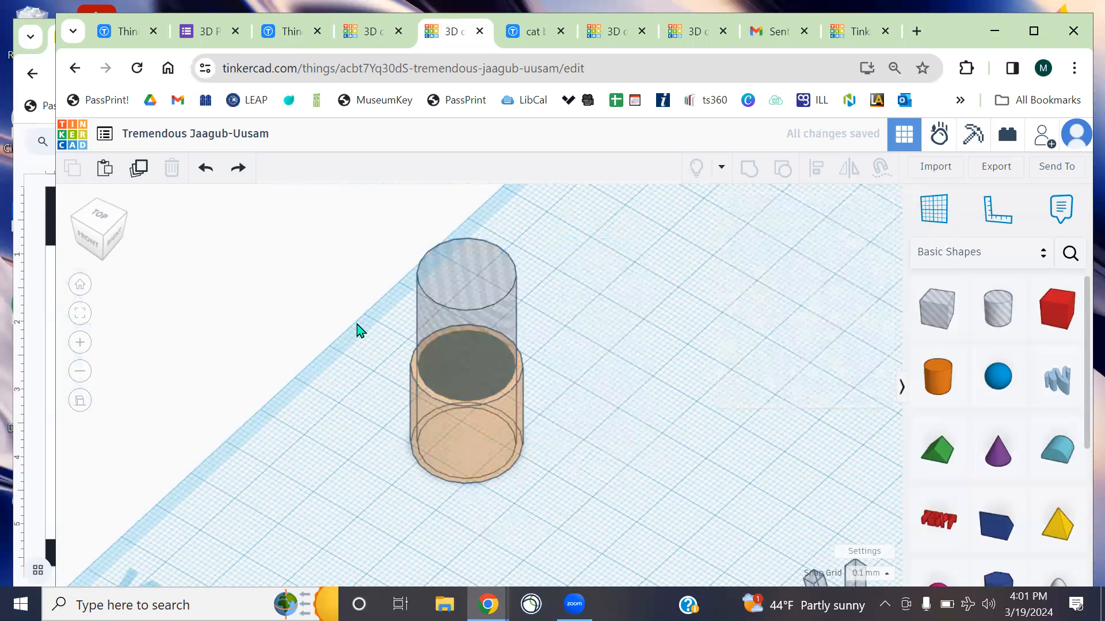
Turn off transparency for the orange cylinder
{"action": "left_click", "coordinate": [414, 426]}
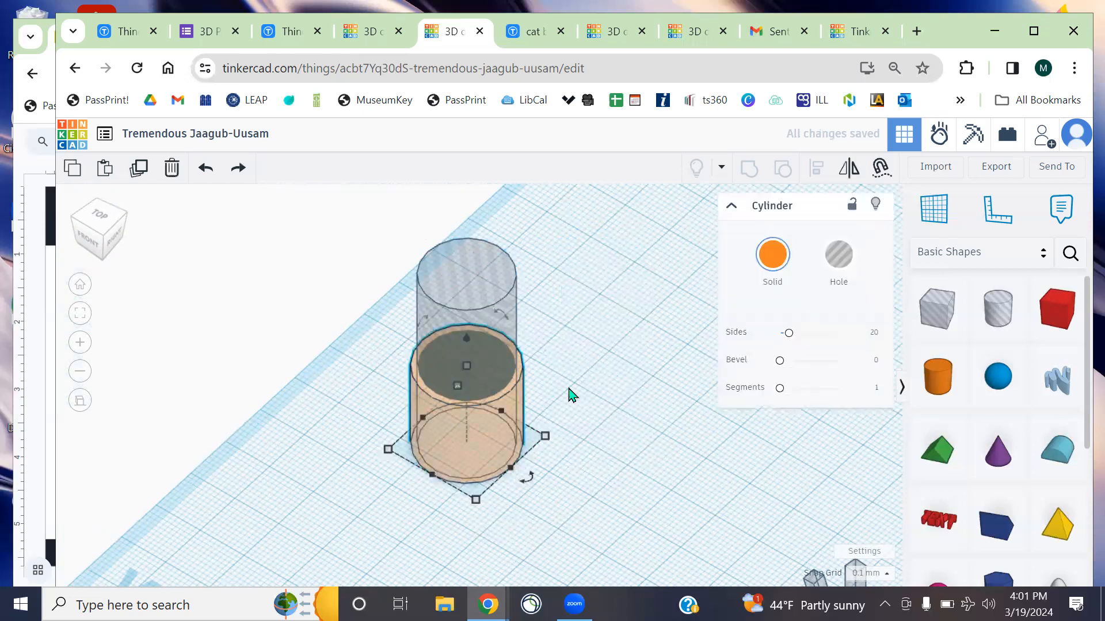
{"action": "left_click", "coordinate": [773, 254]}
{"action": "left_click", "coordinate": [869, 482]}
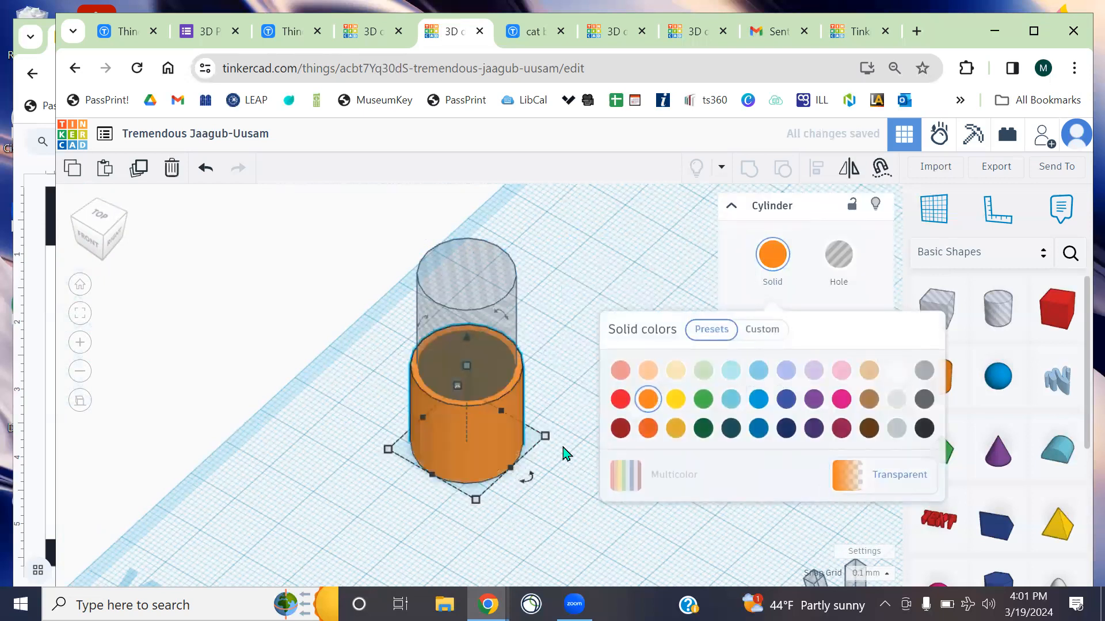
{"action": "left_click", "coordinate": [554, 464]}
Group the orange cylinder with the hole cylinder to cut it into a tube, and inspect it from above
{"action": "left_click_drag", "start_coordinate": [364, 320], "coordinate": [542, 490]}
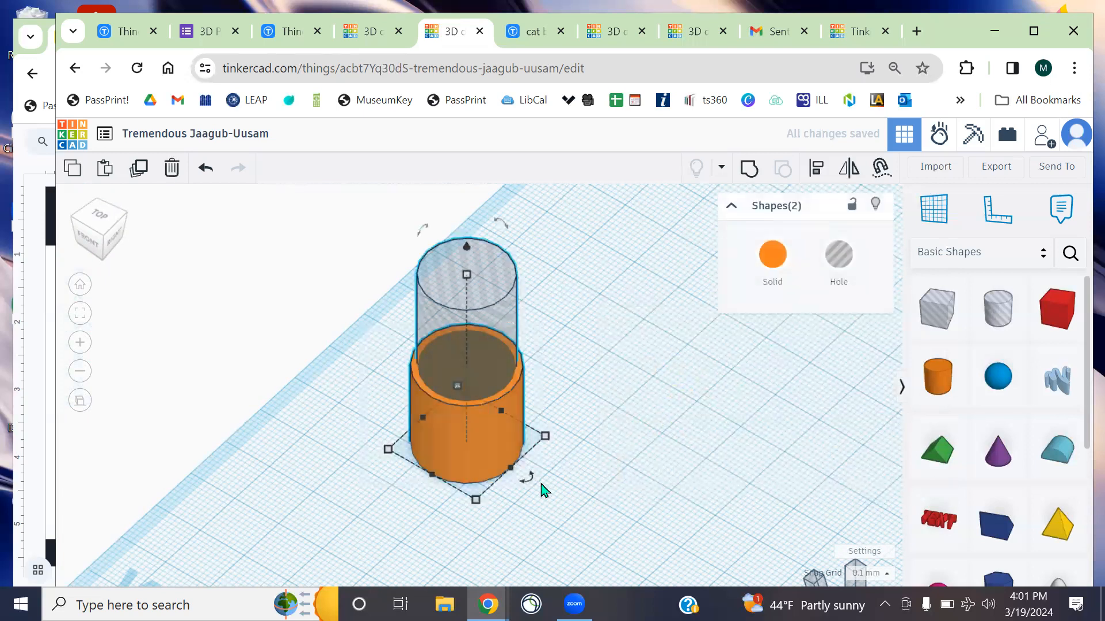
{"action": "left_click", "coordinate": [748, 168]}
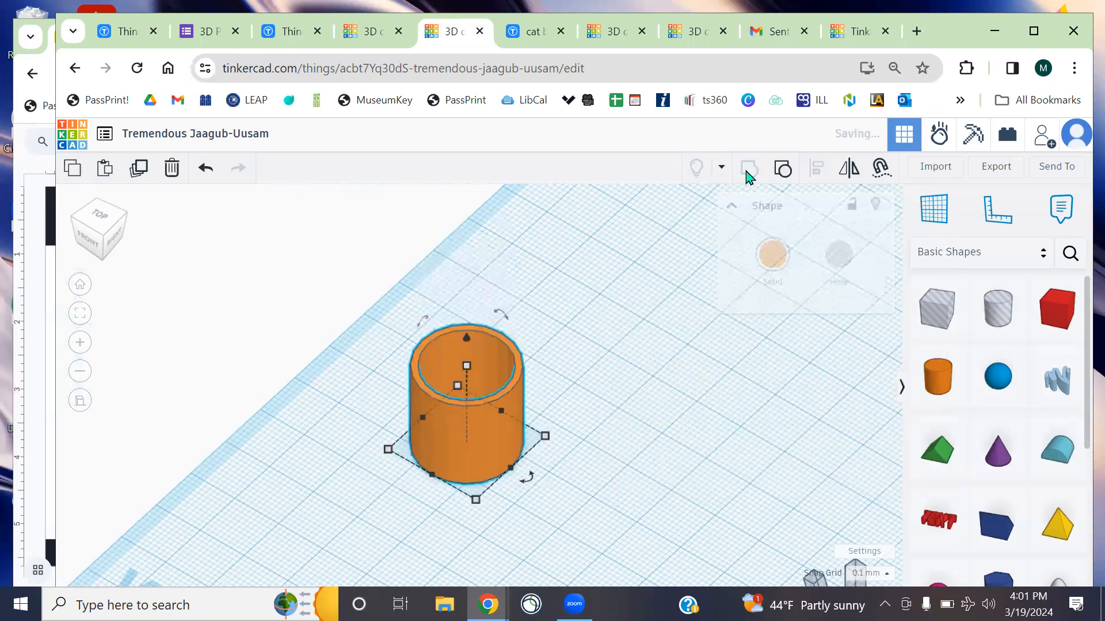
{"action": "right_click_drag", "start_coordinate": [627, 220], "coordinate": [604, 375]}
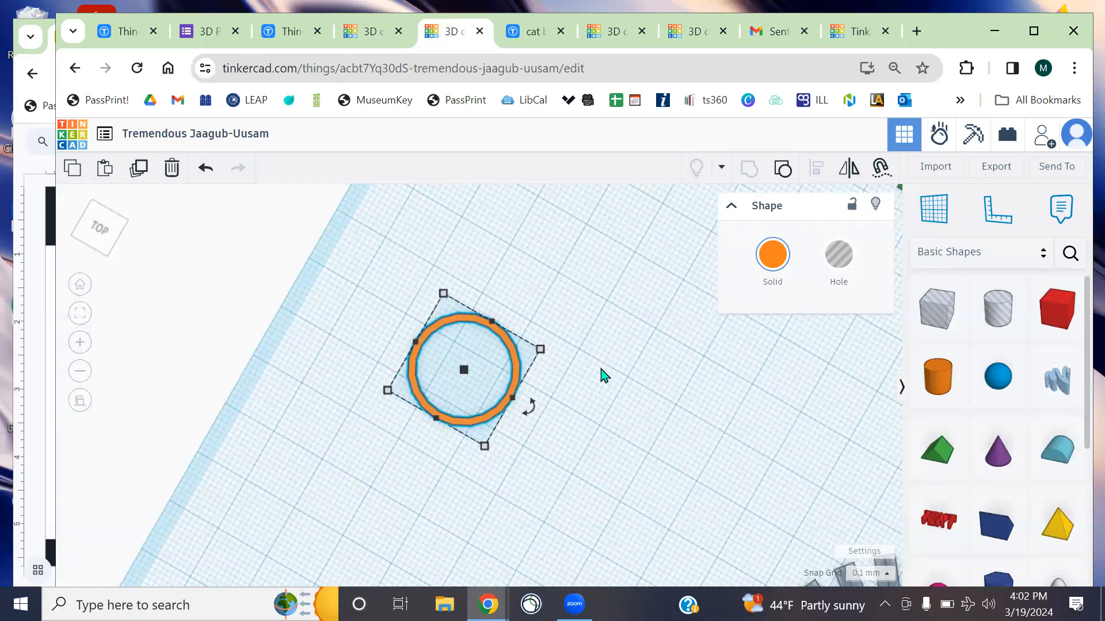
{"action": "left_click_drag", "start_coordinate": [592, 374], "coordinate": [637, 306]}
{"action": "right_click_drag", "start_coordinate": [636, 305], "coordinate": [685, 212]}
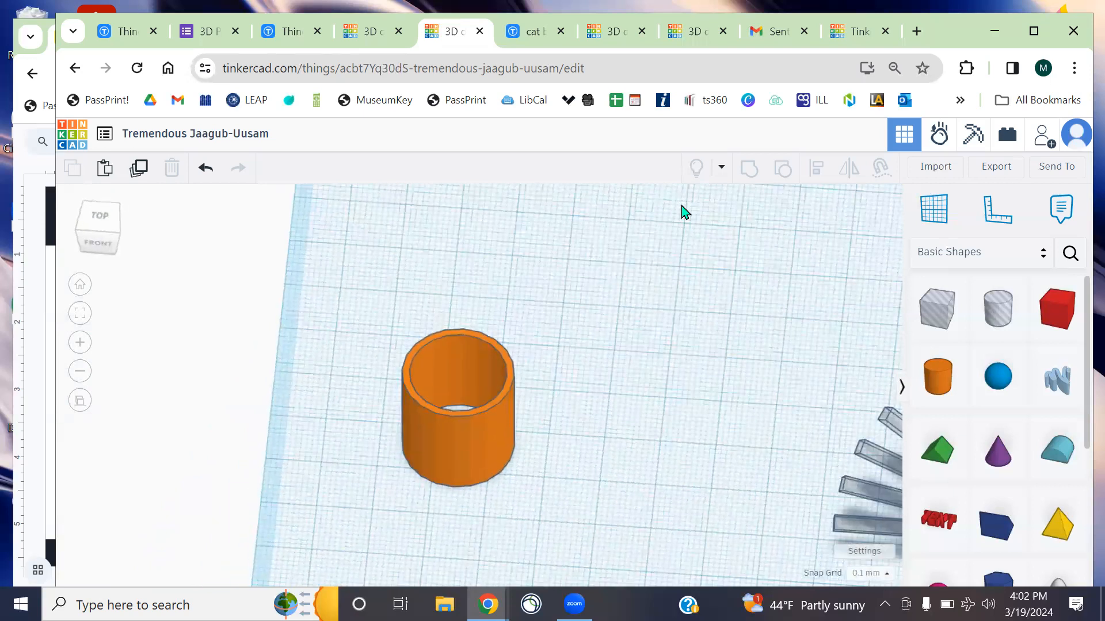
Move the orange tube about 13 mm toward the back and about 3.2 mm sideways toward the workplane's near edge
{"action": "middle_click_drag", "start_coordinate": [357, 337], "coordinate": [594, 285]}
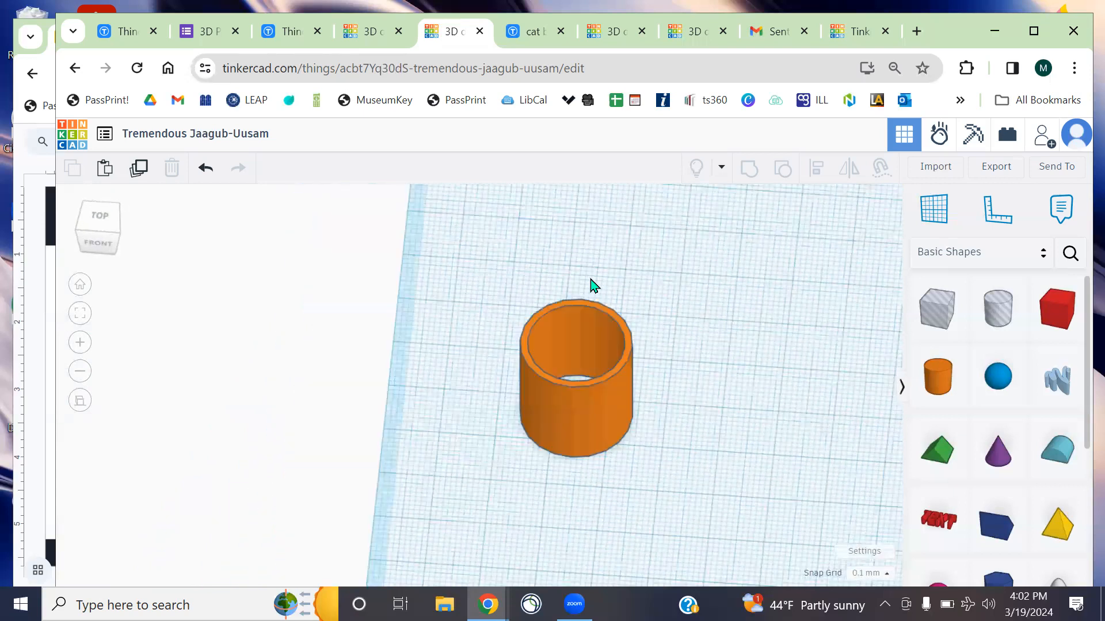
{"action": "left_click", "coordinate": [557, 333]}
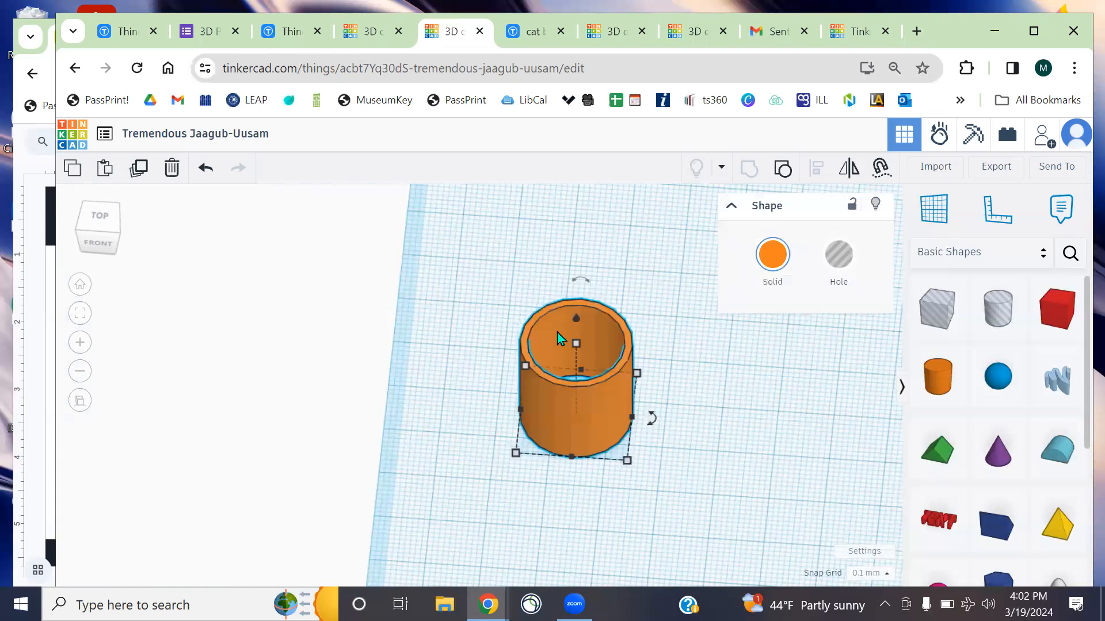
{"action": "left_click_drag", "start_coordinate": [571, 403], "coordinate": [550, 338]}
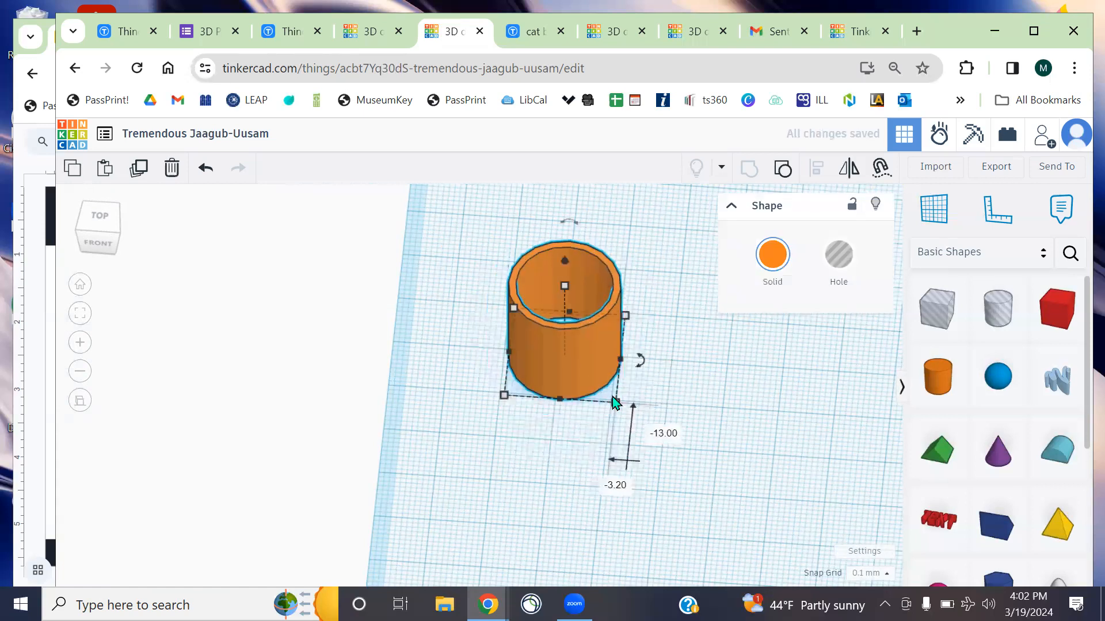
Try resizing the tube's base to 18.4 by 24.7 mm and its height to 38.8 mm, and undo both changes
{"action": "left_click_drag", "start_coordinate": [616, 403], "coordinate": [675, 453]}
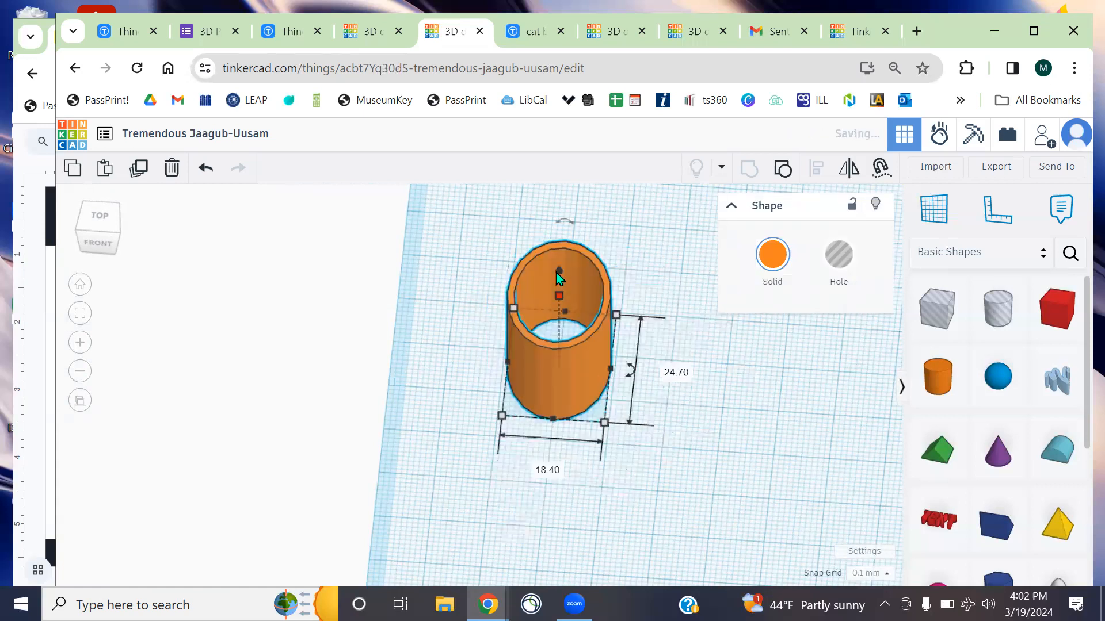
{"action": "left_click_drag", "start_coordinate": [567, 294], "coordinate": [584, 230]}
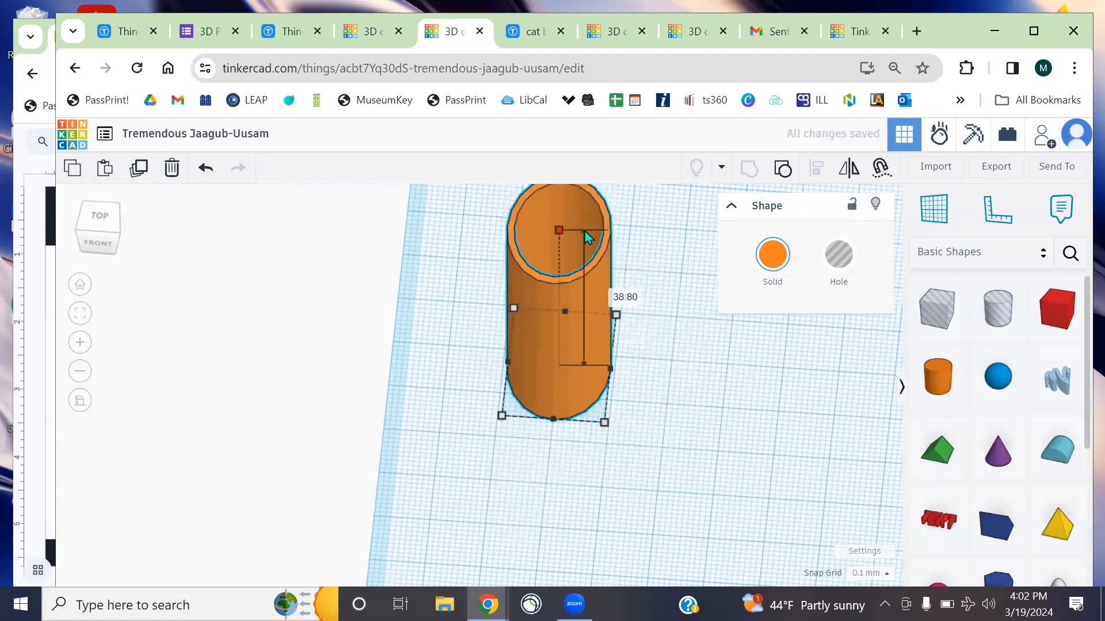
{"action": "key", "text": "ctrl+z"}
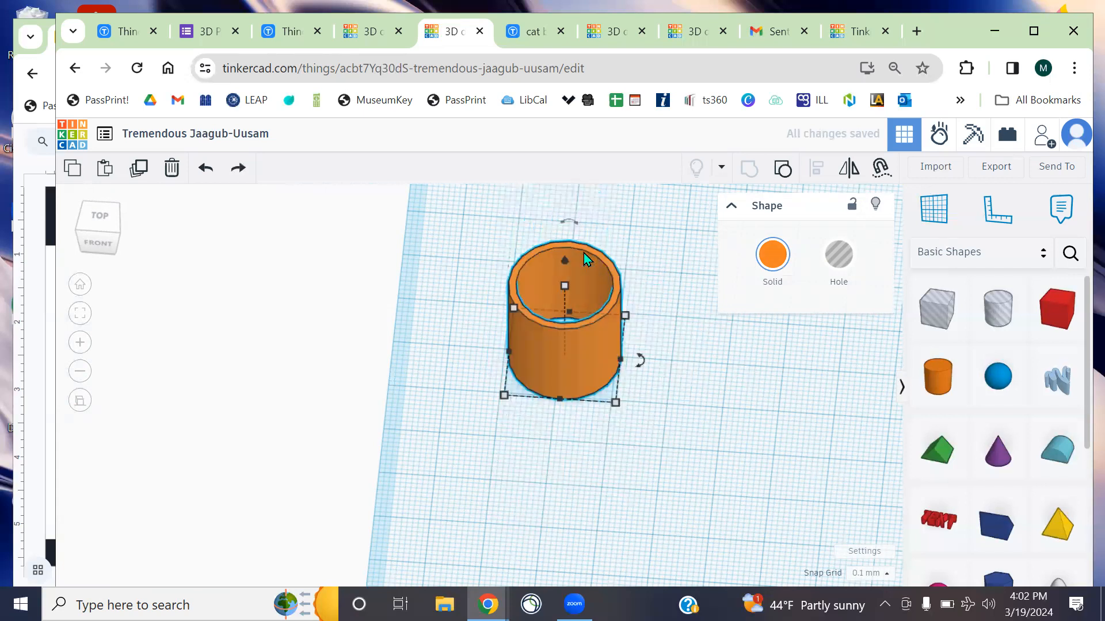
{"action": "left_click", "coordinate": [727, 420]}
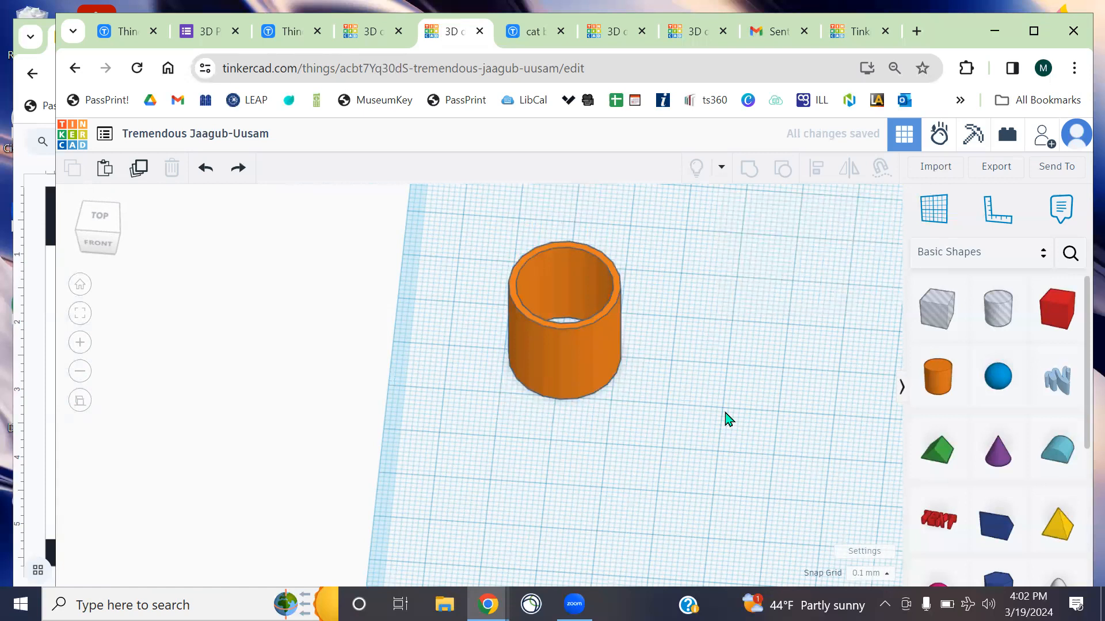
{"action": "right_click_drag", "start_coordinate": [726, 419], "coordinate": [782, 391]}
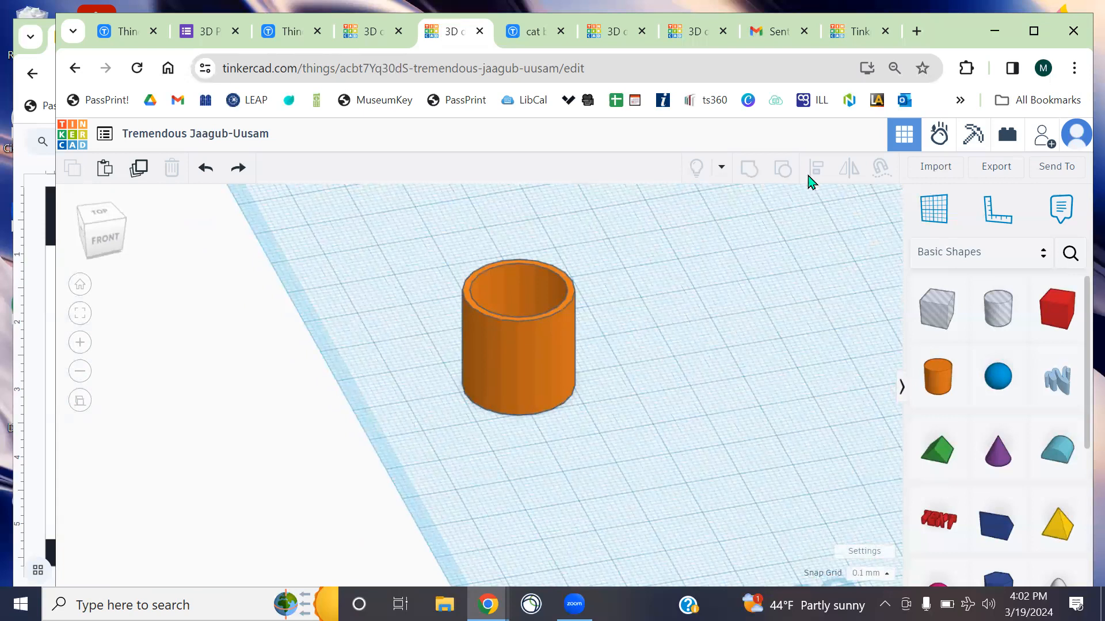
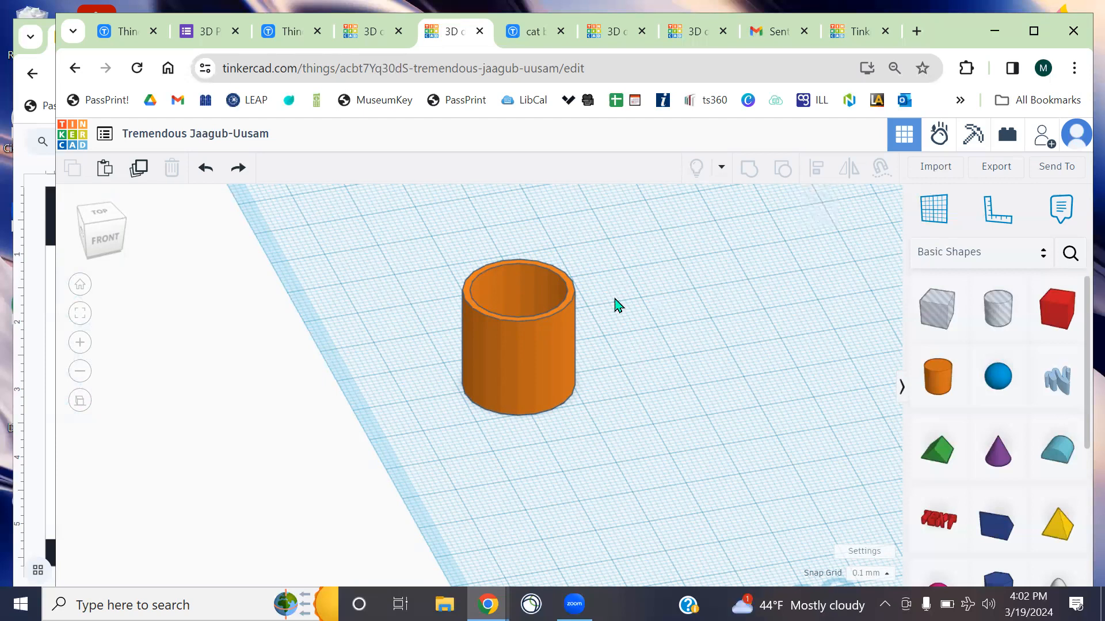
View the orange tube from above, and switch to the MakerDay design to examine the orange page holder's triangle-and-ring shape
{"action": "right_click_drag", "start_coordinate": [589, 246], "coordinate": [599, 340]}
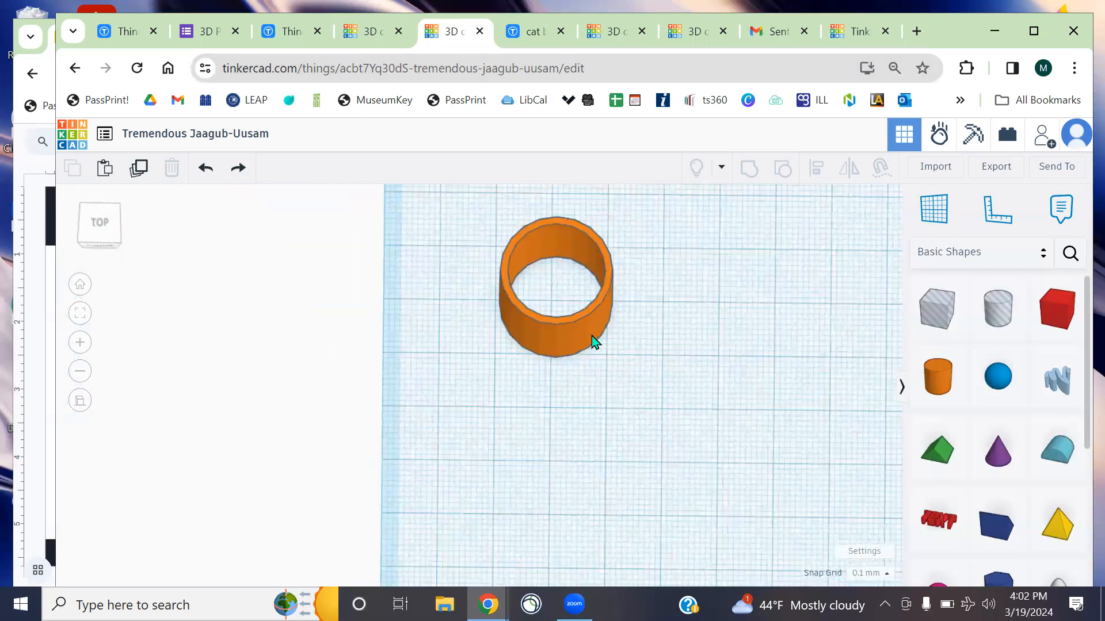
{"action": "left_click", "coordinate": [368, 31]}
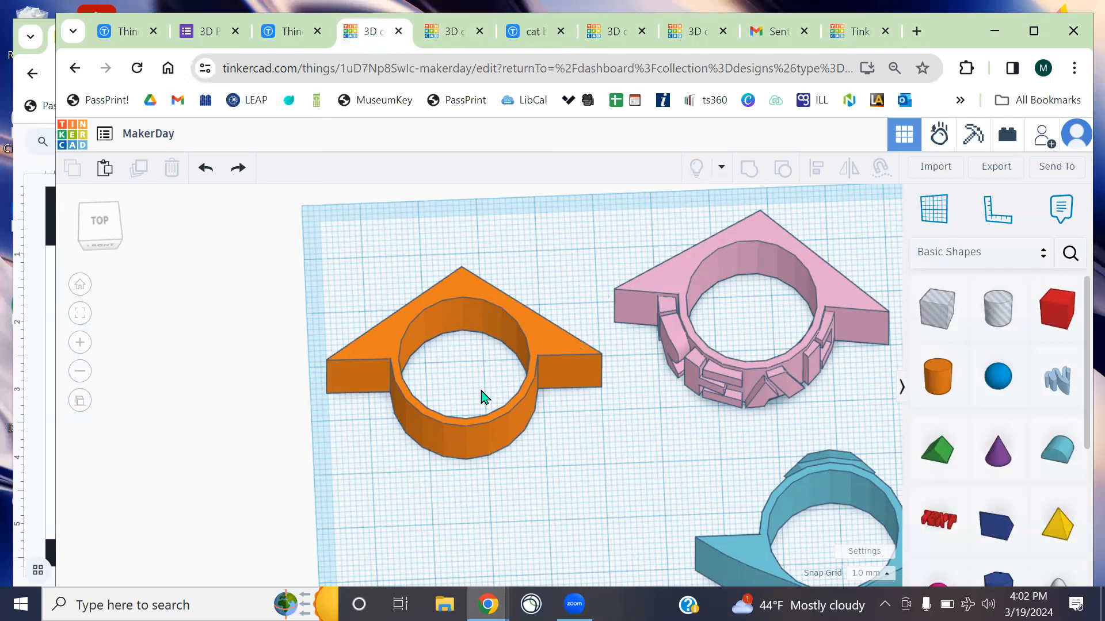
{"action": "right_click_drag", "start_coordinate": [657, 353], "coordinate": [370, 542]}
{"action": "middle_click_drag", "start_coordinate": [637, 531], "coordinate": [616, 412]}
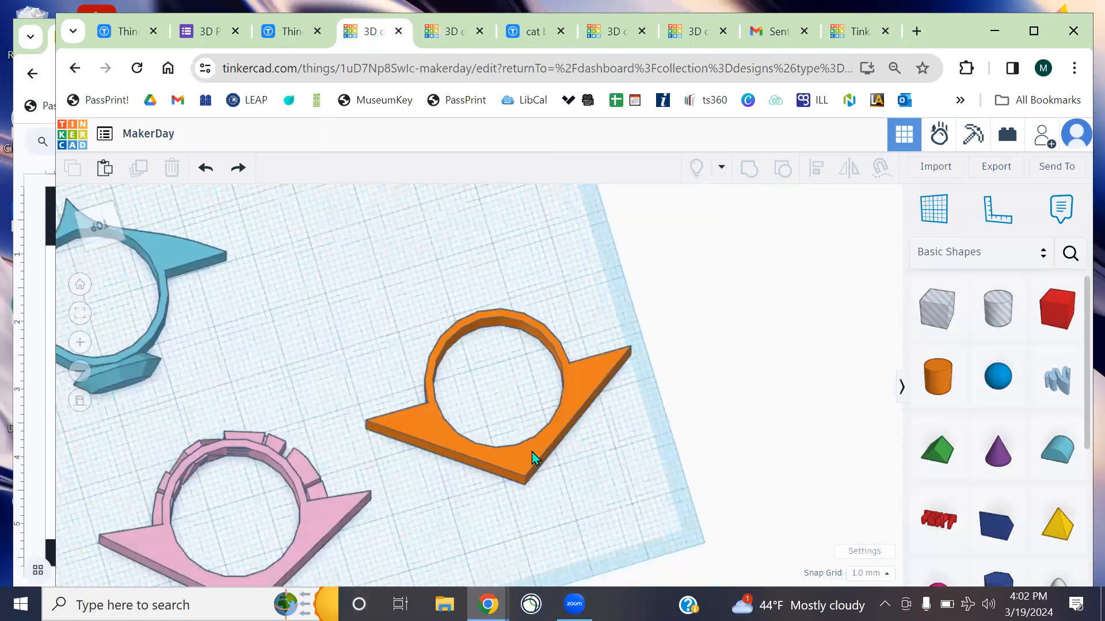
Return to the Tremendous Jaagub-Uusam design and place a solid Roof shape on the workplane beside the orange tube
{"action": "left_click", "coordinate": [452, 31]}
{"action": "right_click_drag", "start_coordinate": [683, 252], "coordinate": [1006, 371]}
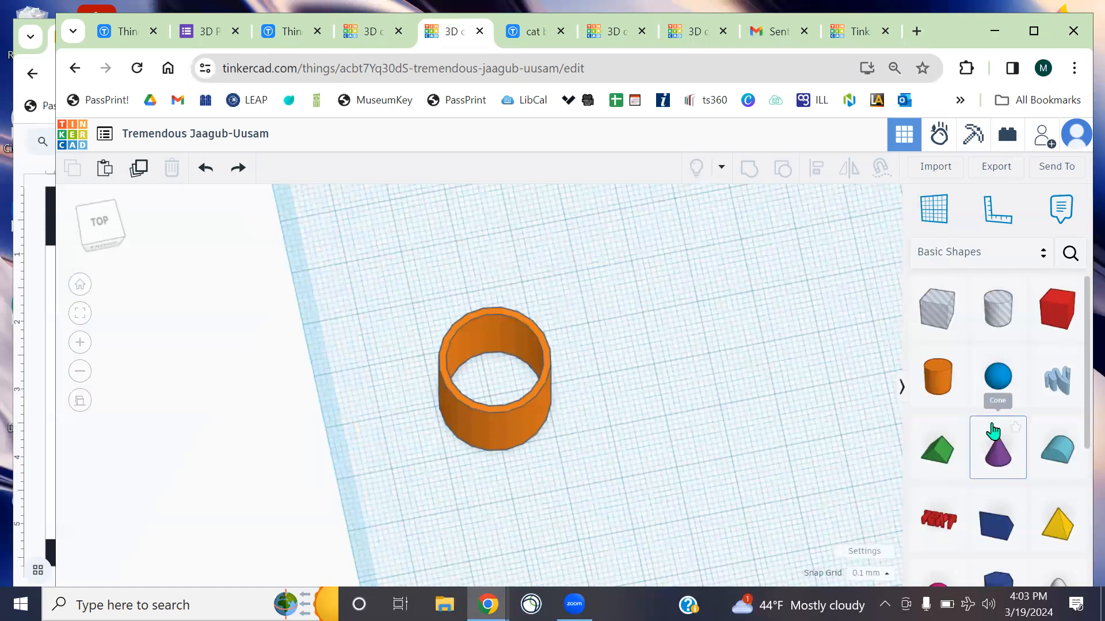
{"action": "scroll", "coordinate": [996, 426], "scroll_direction": "down", "scroll_amount": 3}
{"action": "scroll", "coordinate": [995, 421], "scroll_direction": "down", "scroll_amount": 1}
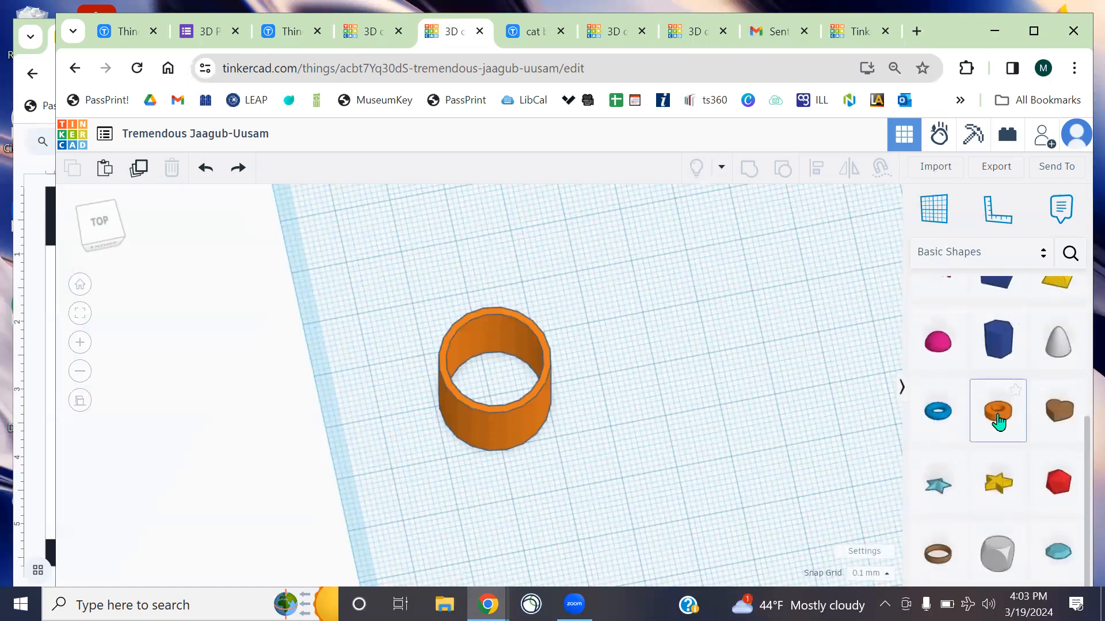
{"action": "scroll", "coordinate": [997, 423], "scroll_direction": "up", "scroll_amount": 4}
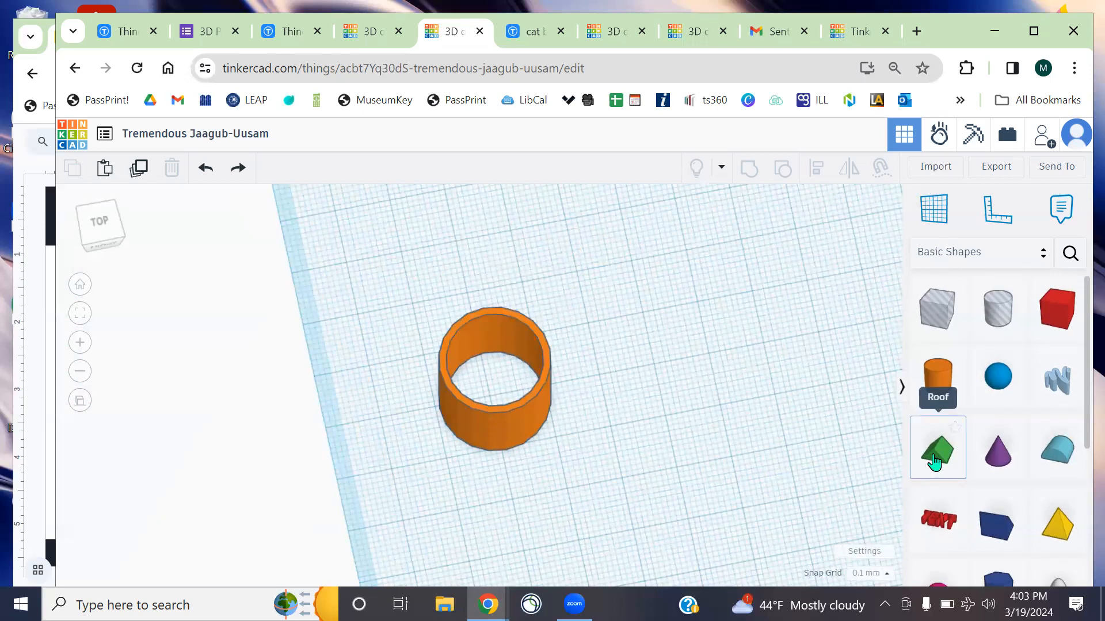
{"action": "left_click_drag", "start_coordinate": [936, 459], "coordinate": [637, 283]}
{"action": "right_click_drag", "start_coordinate": [674, 410], "coordinate": [686, 347]}
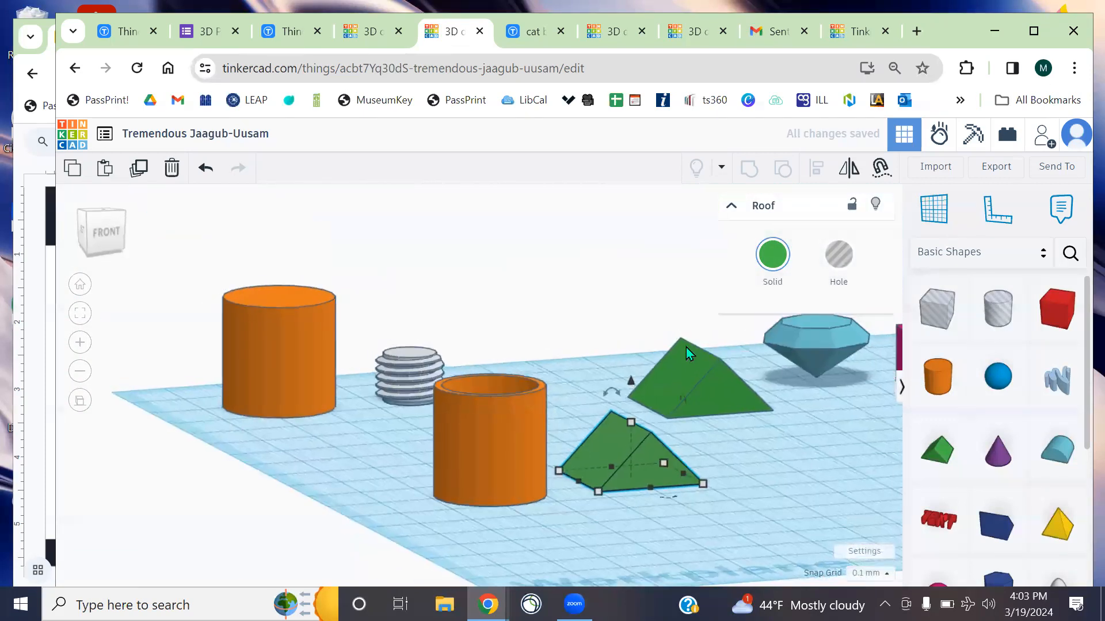
{"action": "right_click_drag", "start_coordinate": [765, 424], "coordinate": [669, 379]}
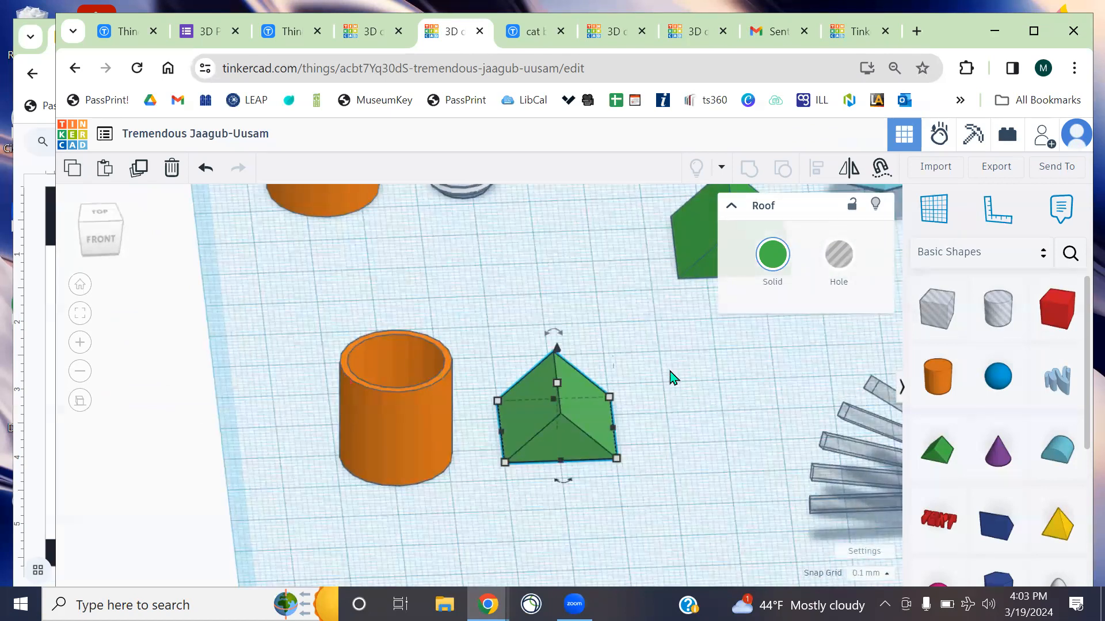
{"action": "left_click", "coordinate": [732, 211]}
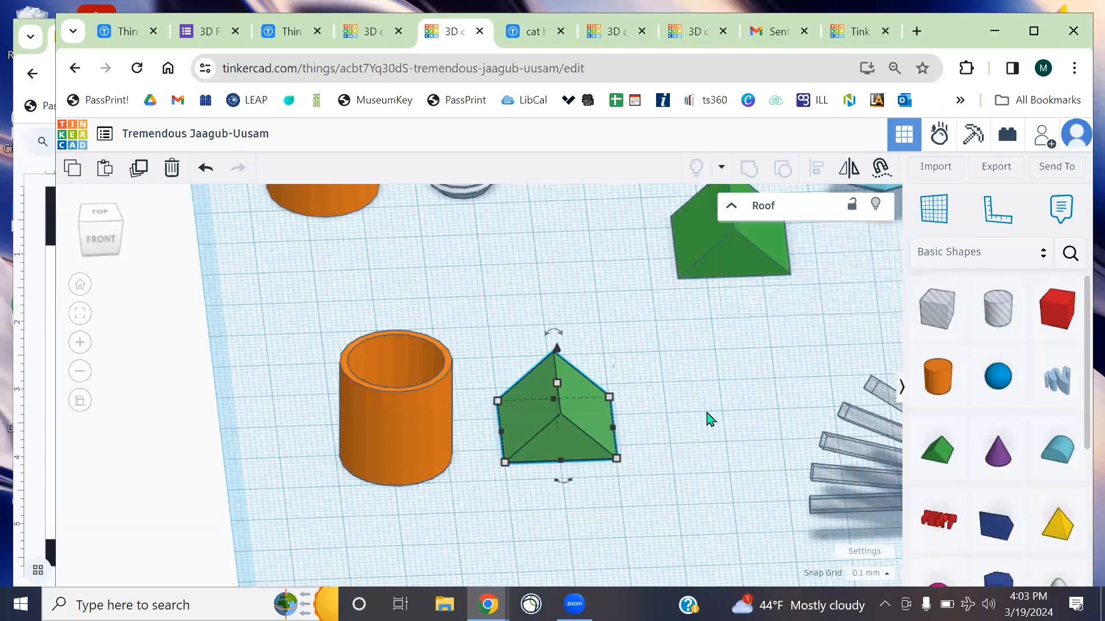
{"action": "left_click", "coordinate": [709, 419]}
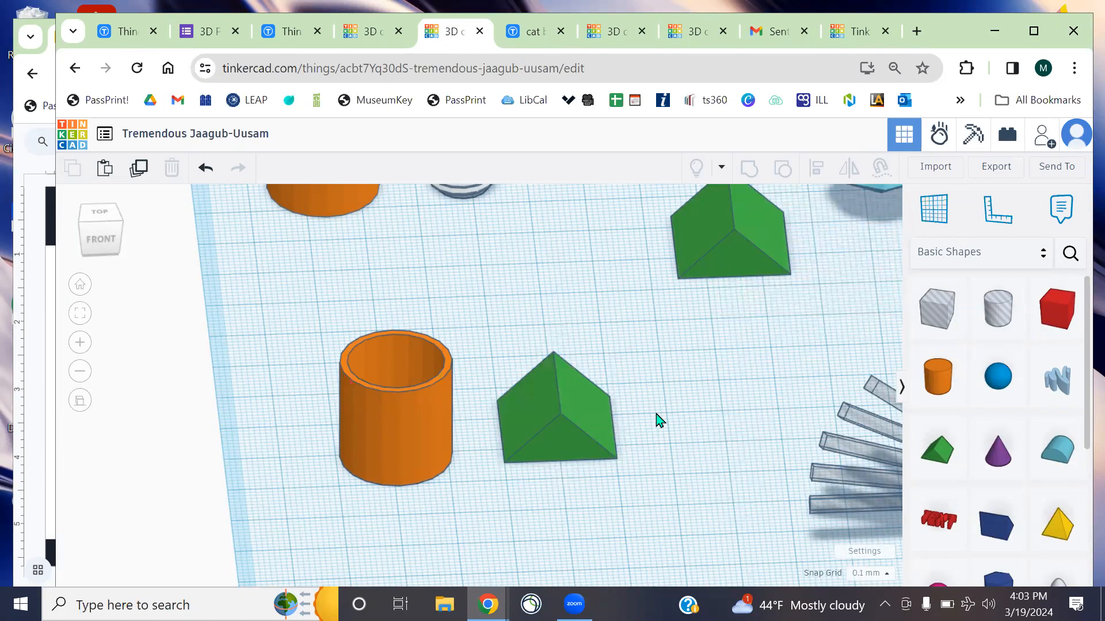
Try rotating the new green roof by 5° in the plane of the workplane, and undo the rotation
{"action": "scroll", "coordinate": [641, 424], "scroll_direction": "up", "scroll_amount": 3}
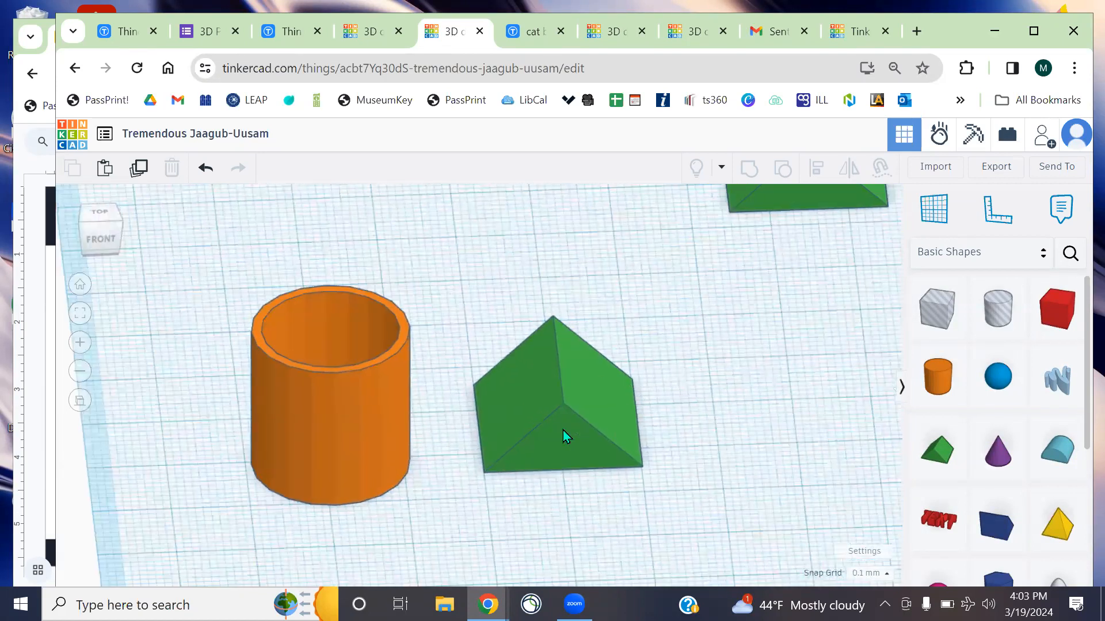
{"action": "left_click", "coordinate": [570, 435]}
{"action": "right_click_drag", "start_coordinate": [573, 436], "coordinate": [459, 436]}
{"action": "right_click_drag", "start_coordinate": [649, 380], "coordinate": [586, 446]}
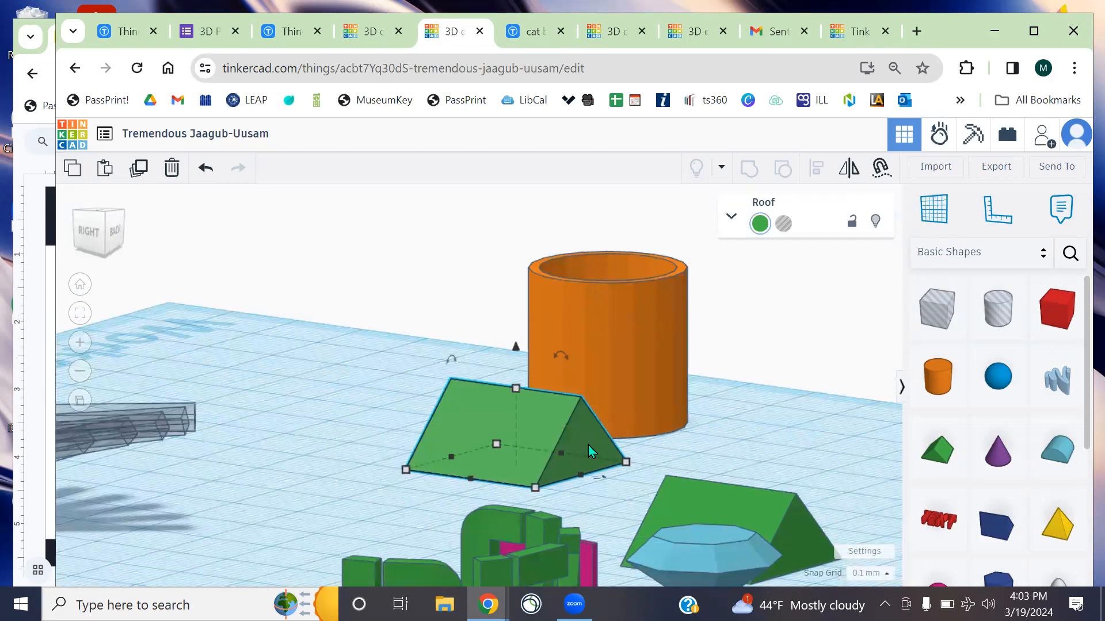
{"action": "right_click_drag", "start_coordinate": [327, 440], "coordinate": [621, 364]}
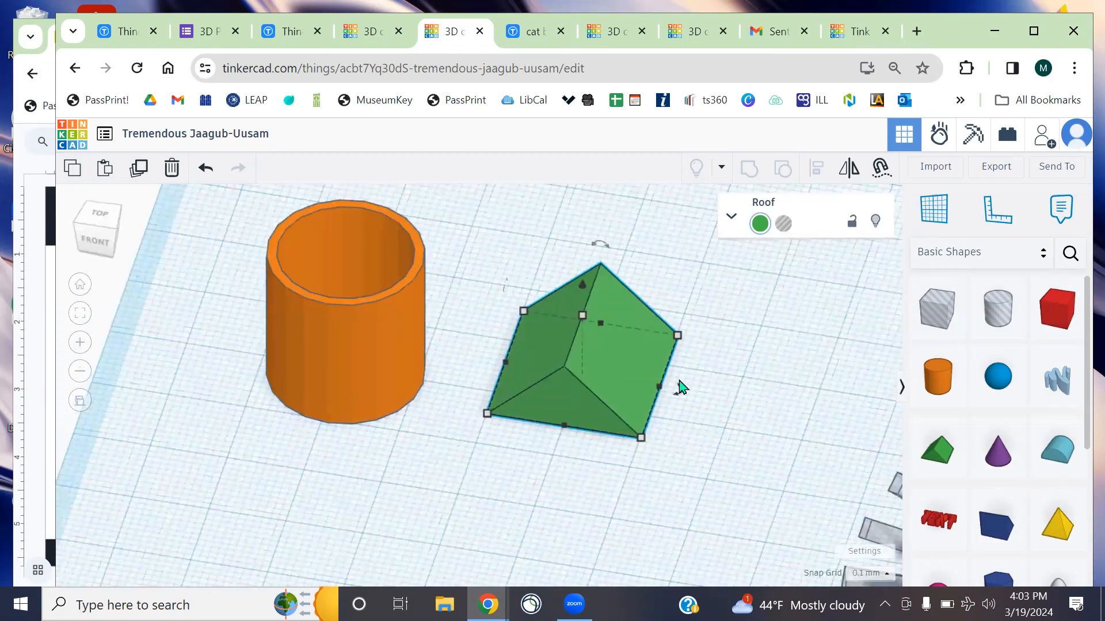
{"action": "mouse_move", "coordinate": [683, 390]}
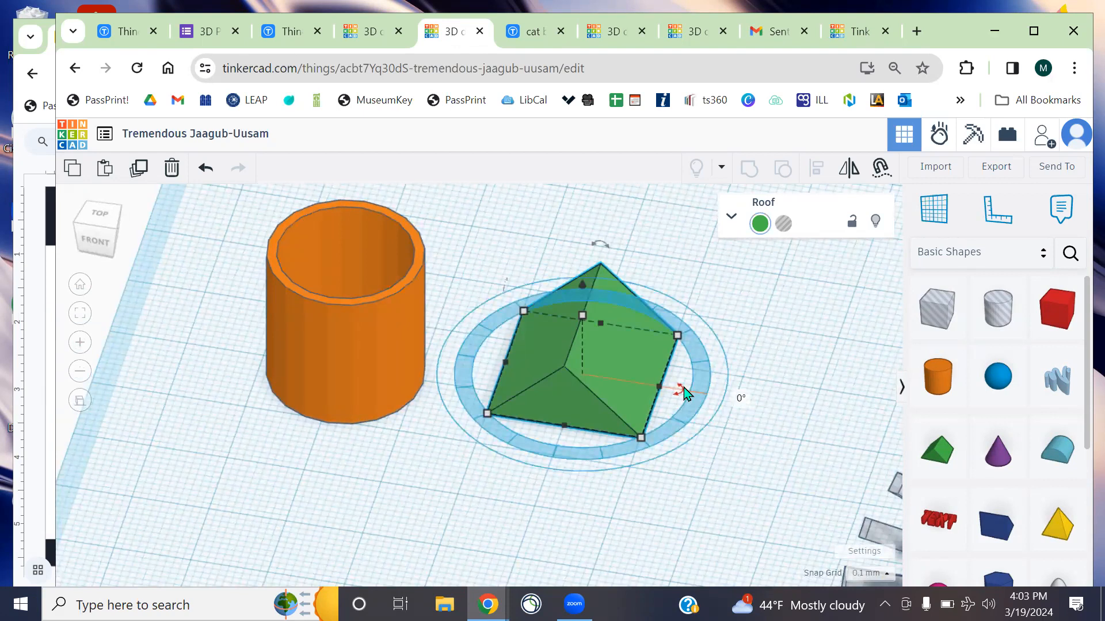
{"action": "left_click_drag", "start_coordinate": [683, 390], "coordinate": [758, 416]}
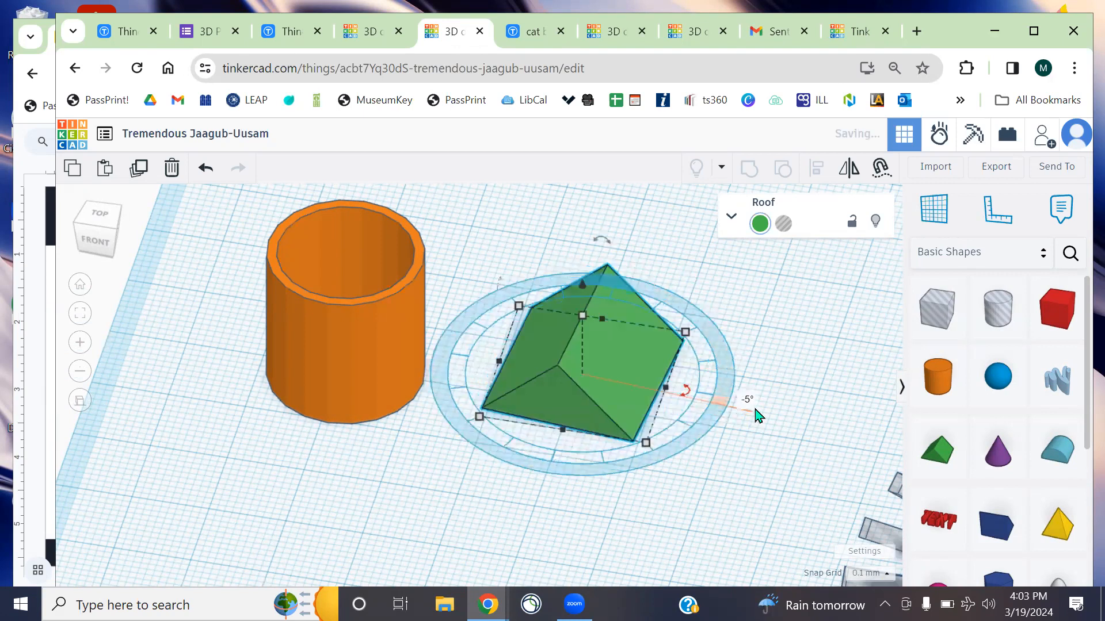
{"action": "key", "text": "ctrl+z"}
{"action": "mouse_move", "coordinate": [597, 247]}
{"action": "left_mouse_down"}
{"action": "mouse_move", "coordinate": [485, 286]}
{"action": "mouse_move", "coordinate": [554, 255]}
{"action": "mouse_move", "coordinate": [629, 267]}
{"action": "mouse_move", "coordinate": [598, 252]}
{"action": "left_mouse_up"}
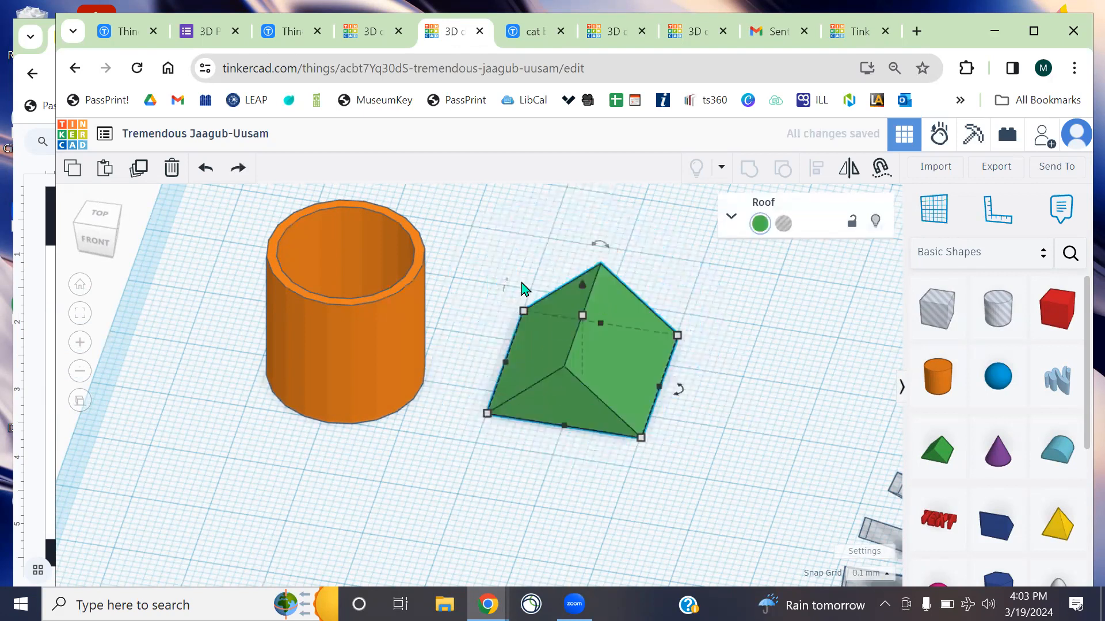
Rotate the green roof so it stands upright on its triangular end, and check its base against the workplane
{"action": "right_click_drag", "start_coordinate": [511, 288], "coordinate": [537, 310]}
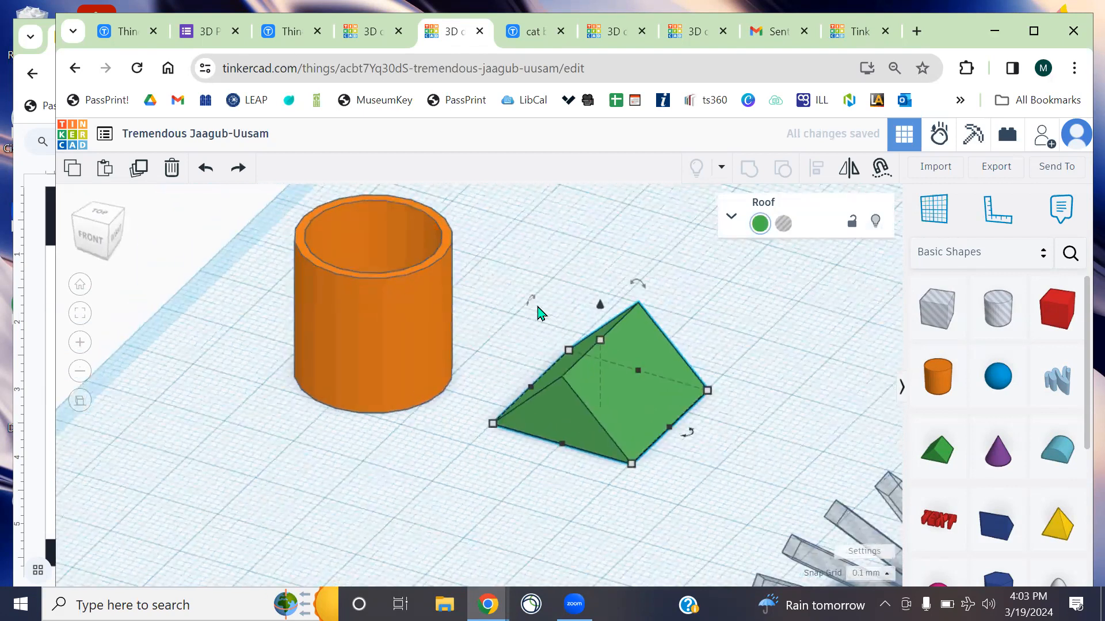
{"action": "mouse_move", "coordinate": [533, 308]}
{"action": "left_click_drag", "start_coordinate": [534, 308], "coordinate": [522, 372]}
{"action": "left_click", "coordinate": [759, 355]}
{"action": "right_click_drag", "start_coordinate": [748, 360], "coordinate": [637, 450]}
{"action": "middle_click_drag", "start_coordinate": [633, 399], "coordinate": [528, 381]}
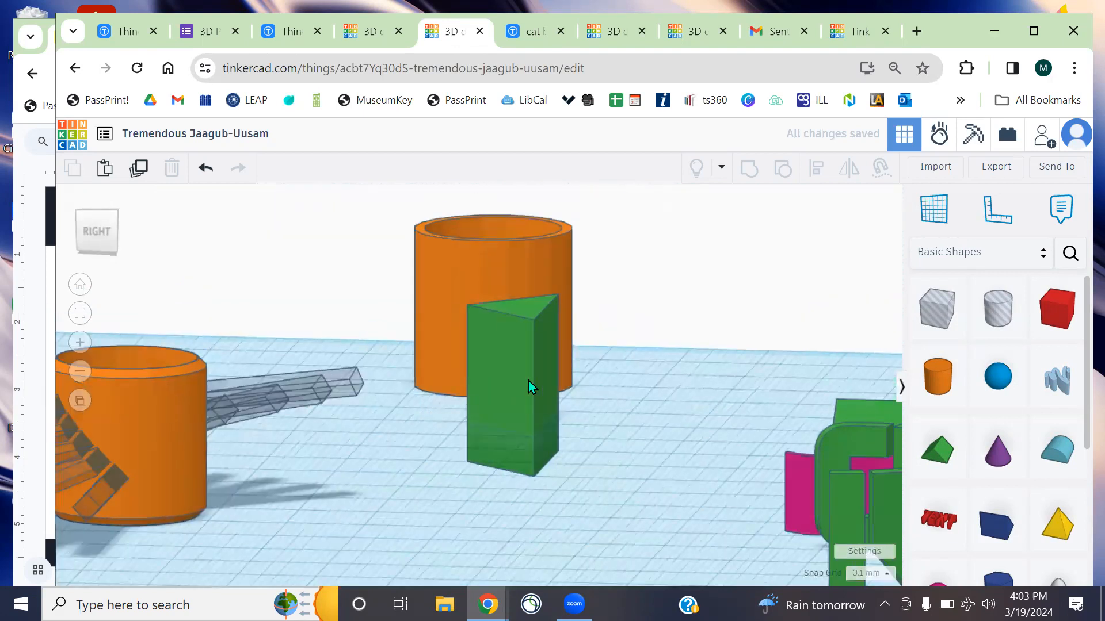
{"action": "left_click", "coordinate": [529, 378]}
{"action": "left_click", "coordinate": [596, 411]}
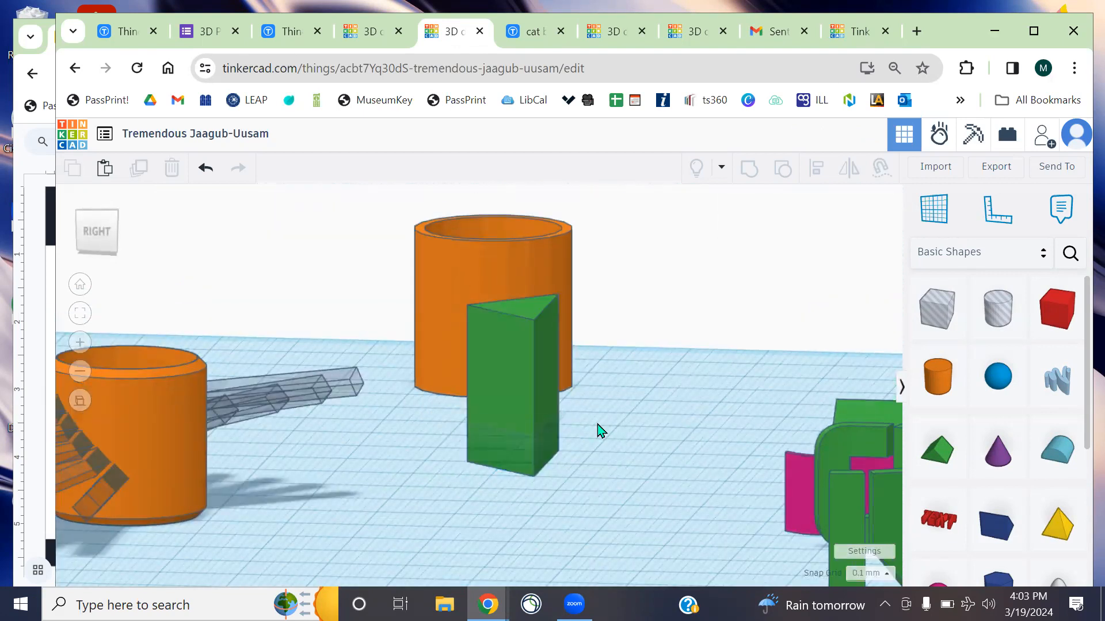
{"action": "mouse_move", "coordinate": [596, 432]}
{"action": "right_mouse_down"}
{"action": "mouse_move", "coordinate": [594, 415]}
{"action": "mouse_move", "coordinate": [605, 415]}
{"action": "right_mouse_up"}
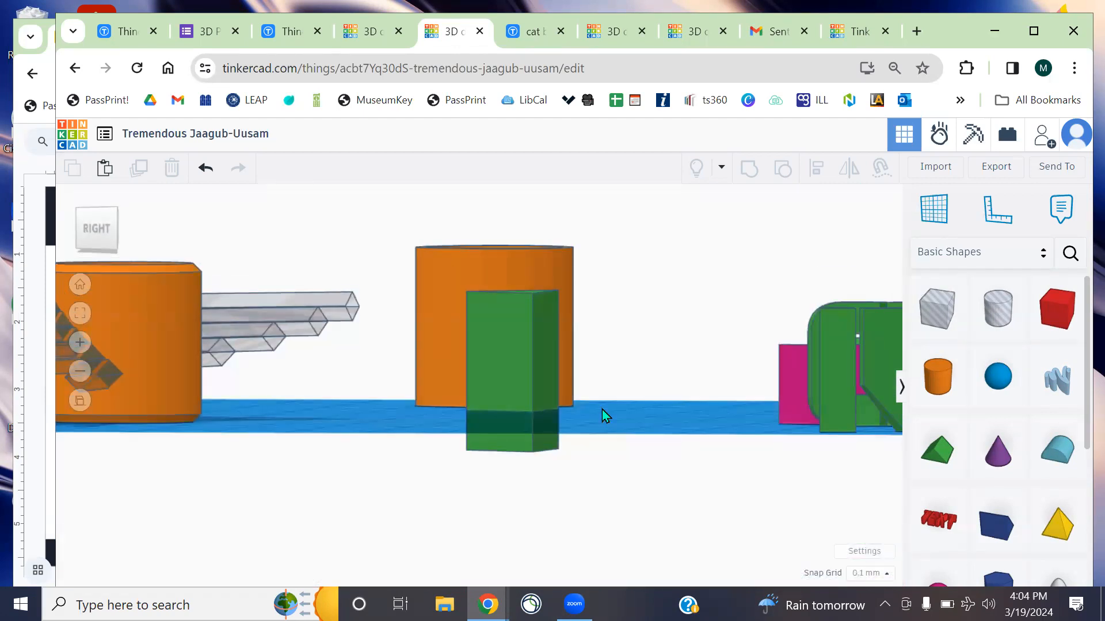
Raise the upright green roof 5 mm so its base sits at the workplane's level
{"action": "left_click", "coordinate": [483, 319]}
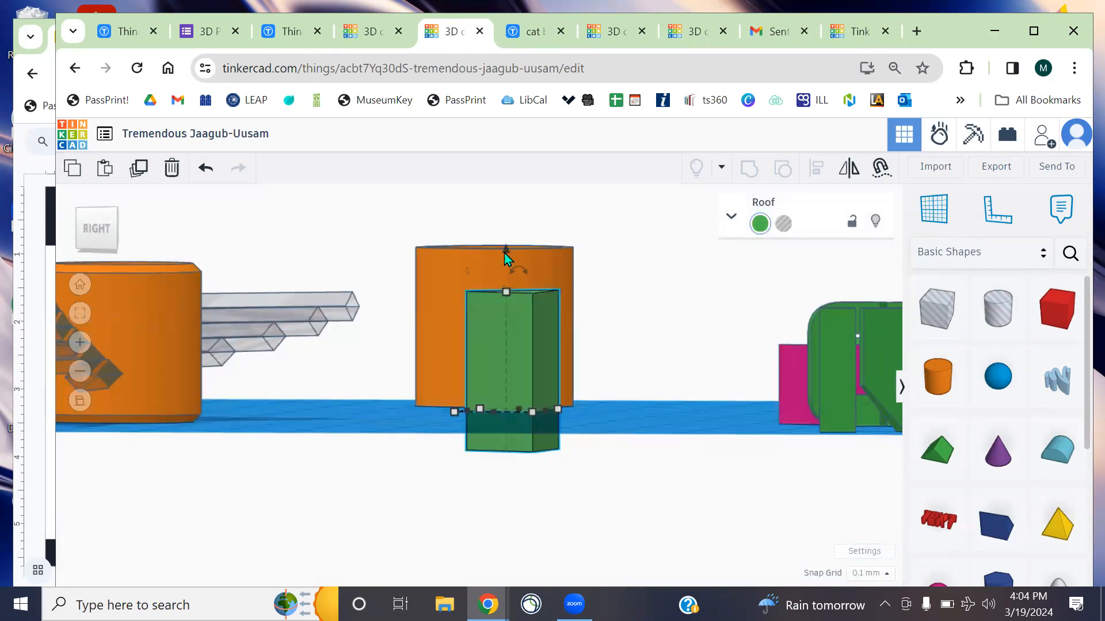
{"action": "scroll", "coordinate": [508, 250], "scroll_direction": "up", "scroll_amount": 3}
{"action": "middle_click_drag", "start_coordinate": [637, 277], "coordinate": [613, 323]}
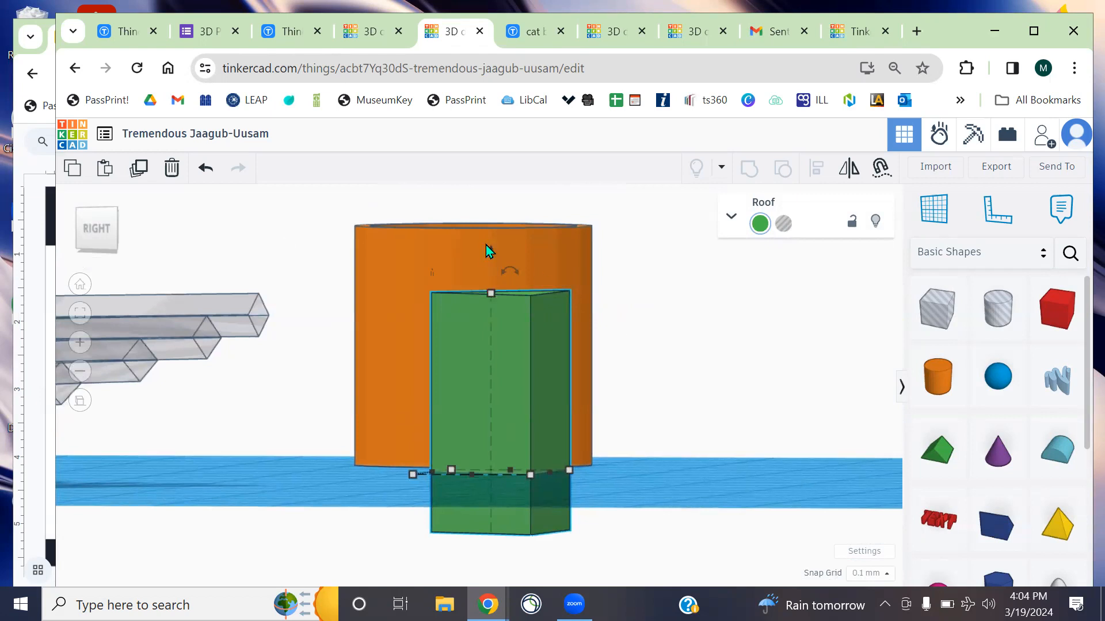
{"action": "left_click_drag", "start_coordinate": [490, 251], "coordinate": [535, 198]}
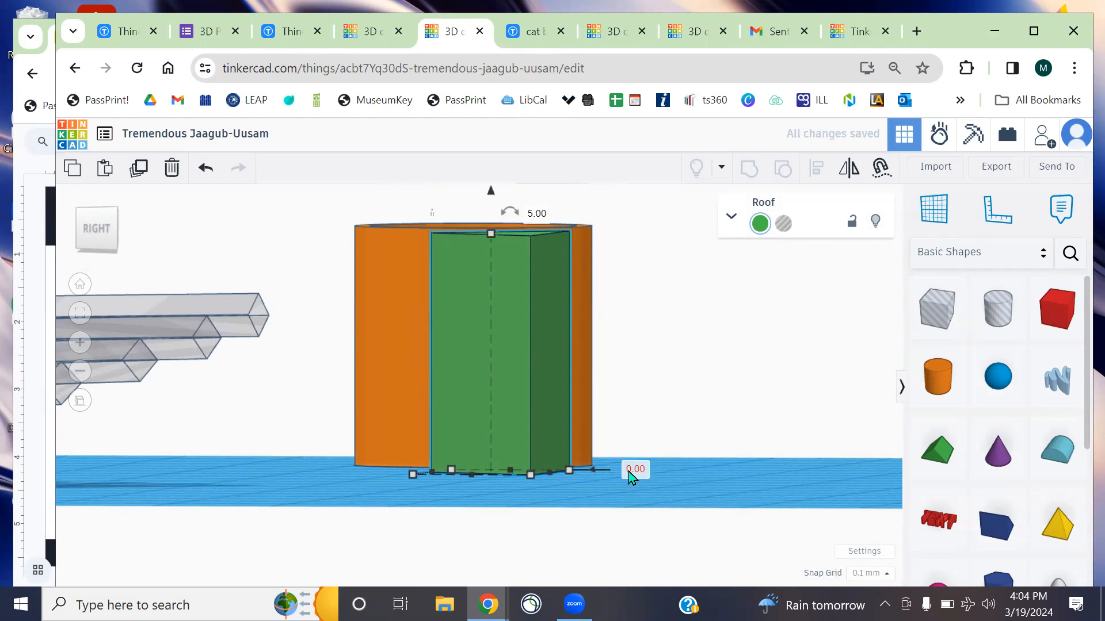
Try lifting the green roof 3.6 mm above the workplane, inspect it from another angle, and undo the lift
{"action": "left_click_drag", "start_coordinate": [492, 192], "coordinate": [492, 149]}
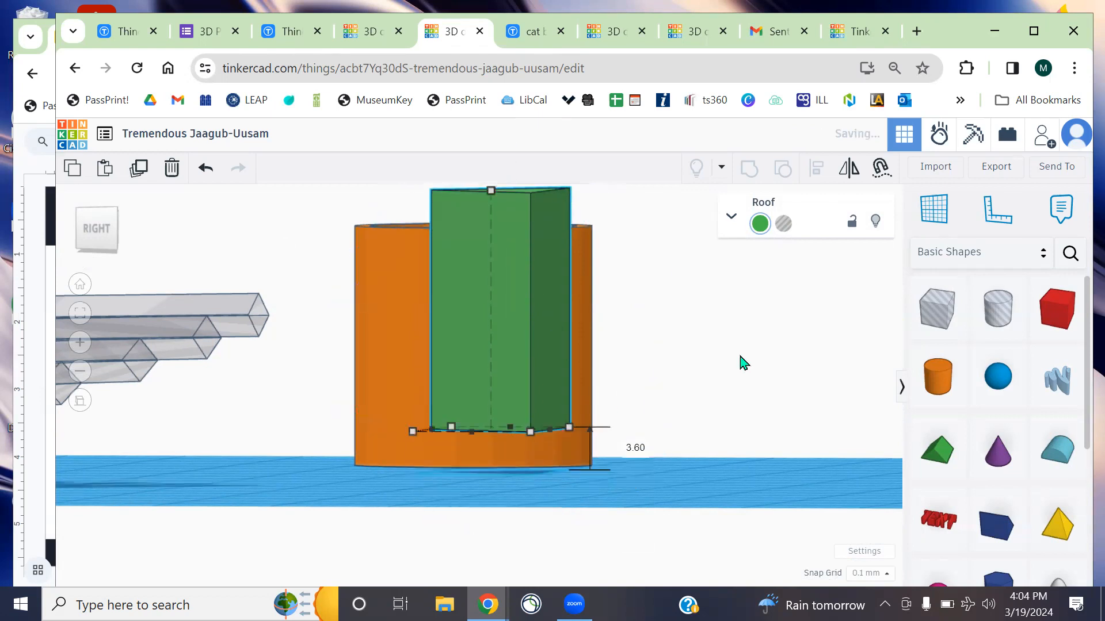
{"action": "right_click_drag", "start_coordinate": [717, 360], "coordinate": [655, 392]}
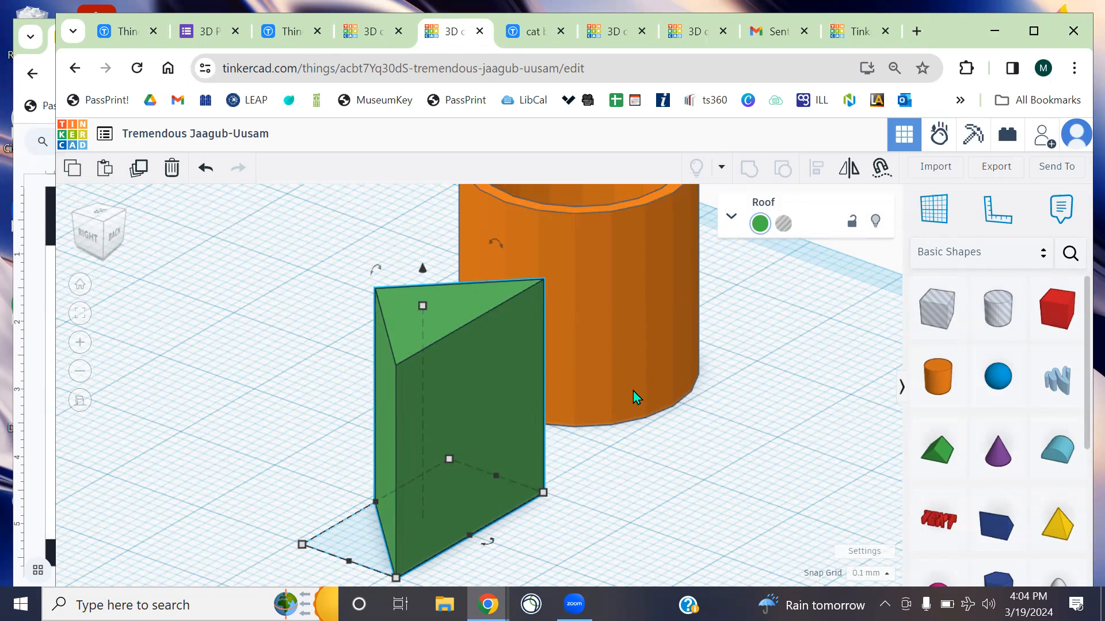
{"action": "middle_click_drag", "start_coordinate": [654, 491], "coordinate": [709, 429]}
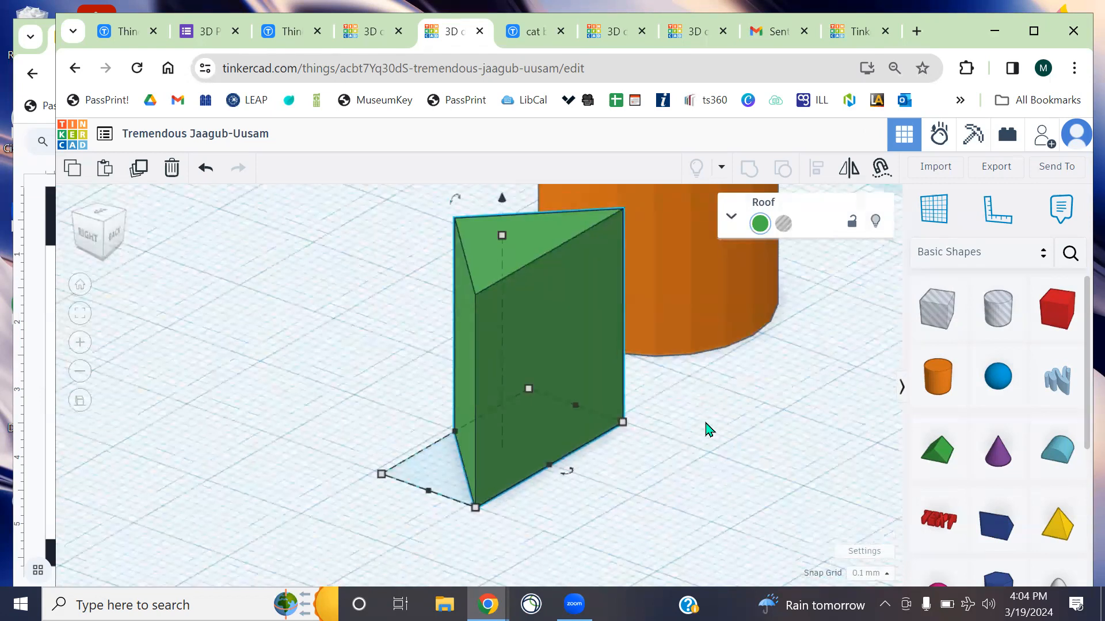
{"action": "key", "text": "ctrl+z"}
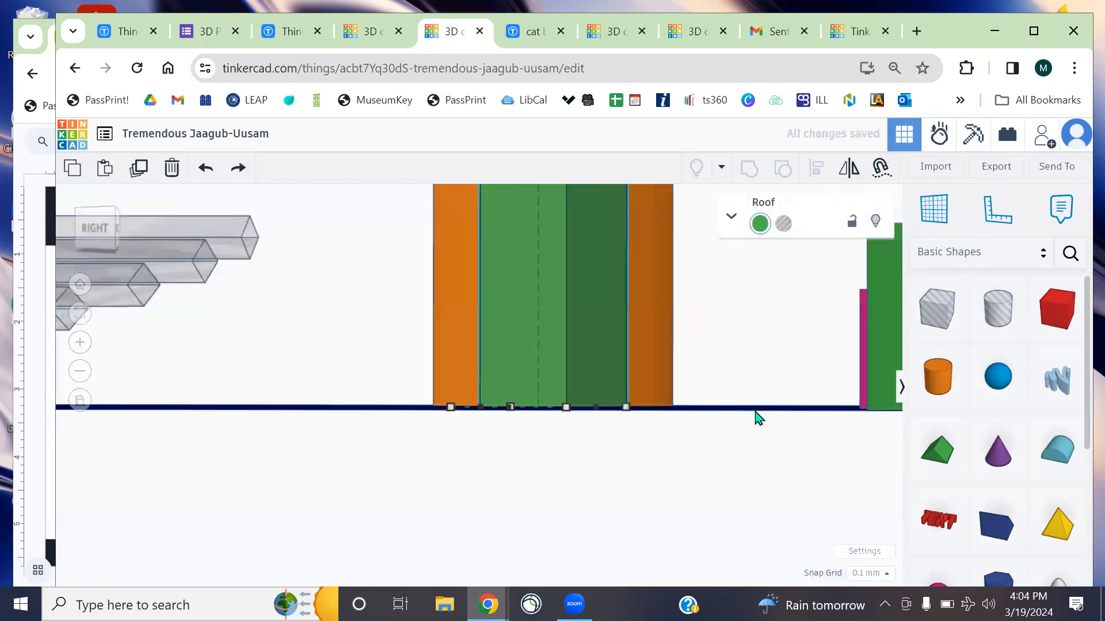
Drop the upright green roof onto the workplane
{"action": "key", "text": "d"}
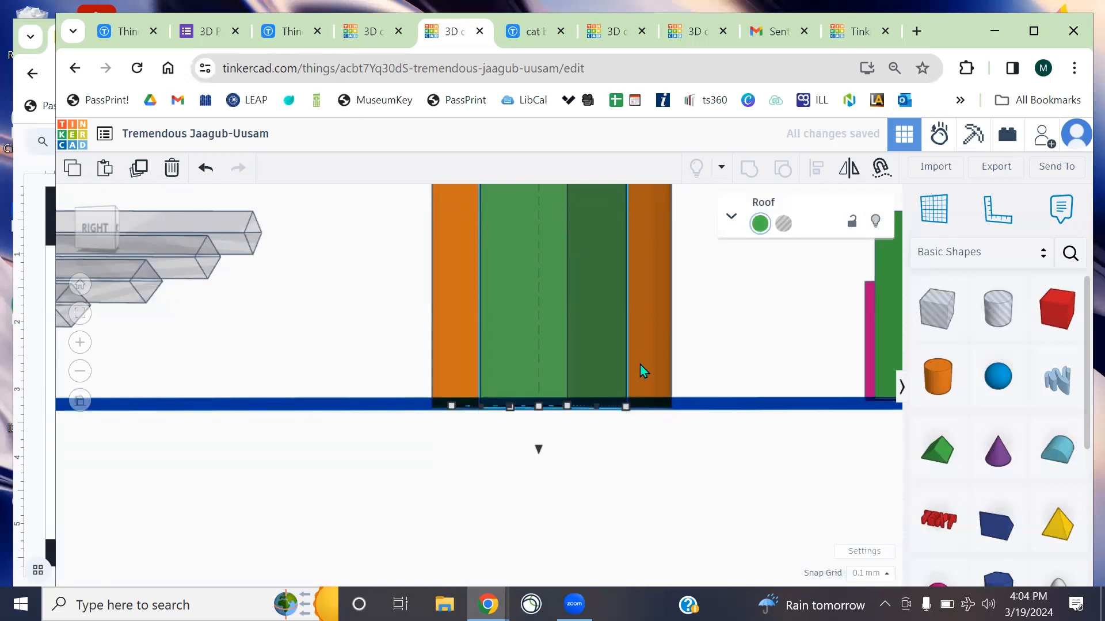
{"action": "right_click_drag", "start_coordinate": [755, 328], "coordinate": [727, 397]}
{"action": "scroll", "coordinate": [726, 397], "scroll_direction": "down", "scroll_amount": 8}
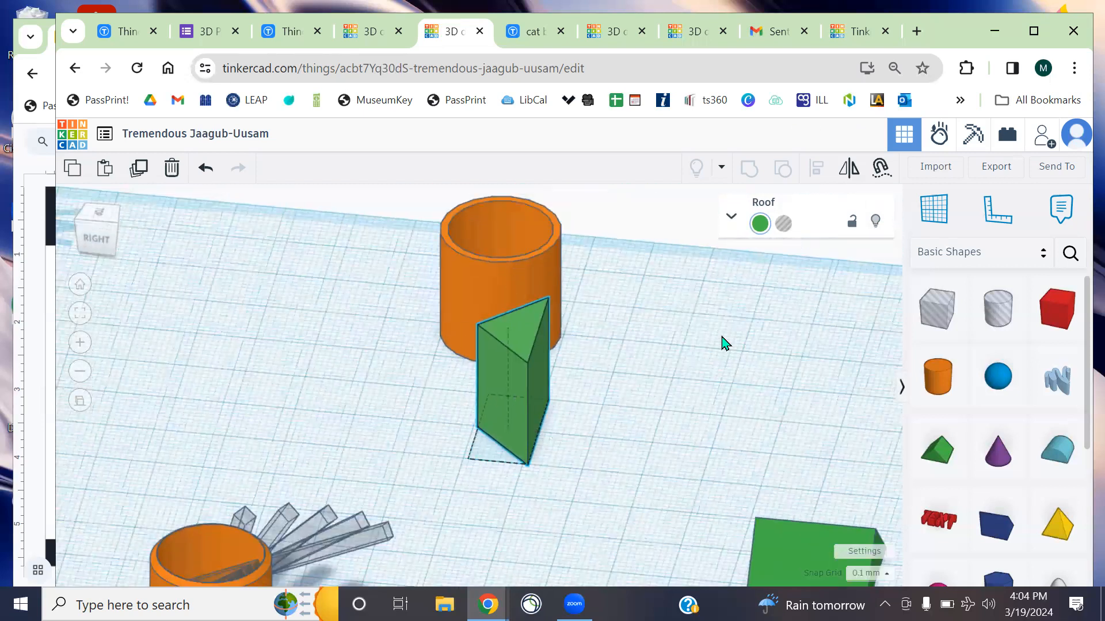
Try tilting the upright green roof 67.5° sideways as seen from the back, and turn it back upright
{"action": "right_click_drag", "start_coordinate": [656, 368], "coordinate": [428, 326]}
{"action": "mouse_move", "coordinate": [391, 287]}
{"action": "left_mouse_down"}
{"action": "mouse_move", "coordinate": [327, 341]}
{"action": "mouse_move", "coordinate": [313, 383]}
{"action": "mouse_move", "coordinate": [369, 417]}
{"action": "mouse_move", "coordinate": [417, 424]}
{"action": "mouse_move", "coordinate": [473, 387]}
{"action": "mouse_move", "coordinate": [476, 353]}
{"action": "mouse_move", "coordinate": [444, 294]}
{"action": "mouse_move", "coordinate": [404, 290]}
{"action": "left_mouse_up"}
{"action": "right_click_drag", "start_coordinate": [536, 377], "coordinate": [459, 340]}
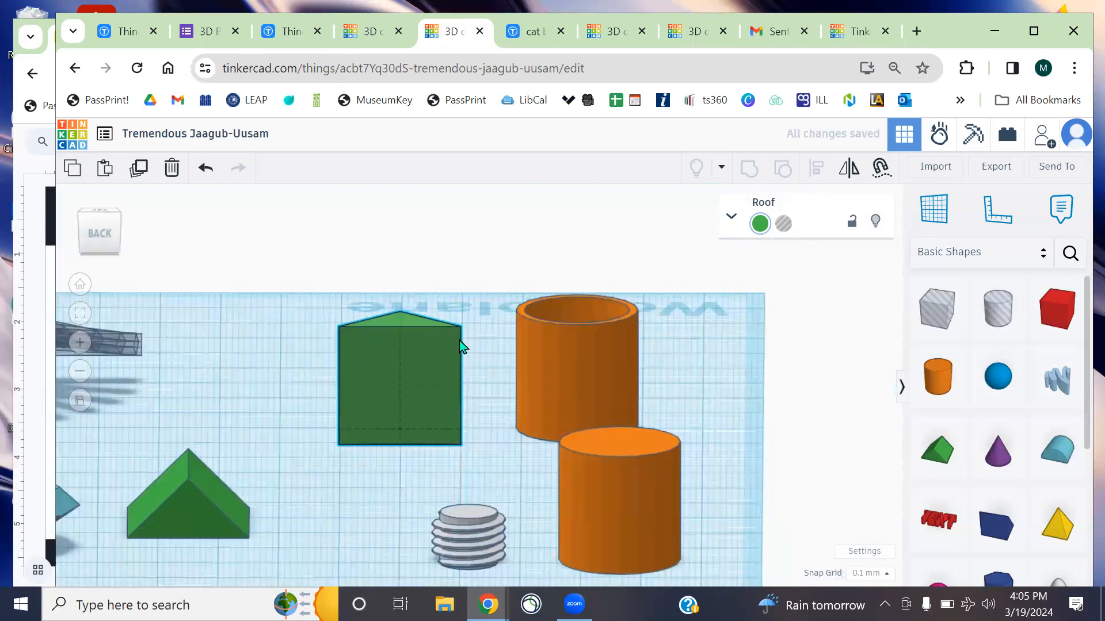
{"action": "middle_click_drag", "start_coordinate": [459, 340], "coordinate": [498, 358]}
{"action": "scroll", "coordinate": [498, 357], "scroll_direction": "up", "scroll_amount": 3}
{"action": "left_click_drag", "start_coordinate": [441, 302], "coordinate": [529, 380]}
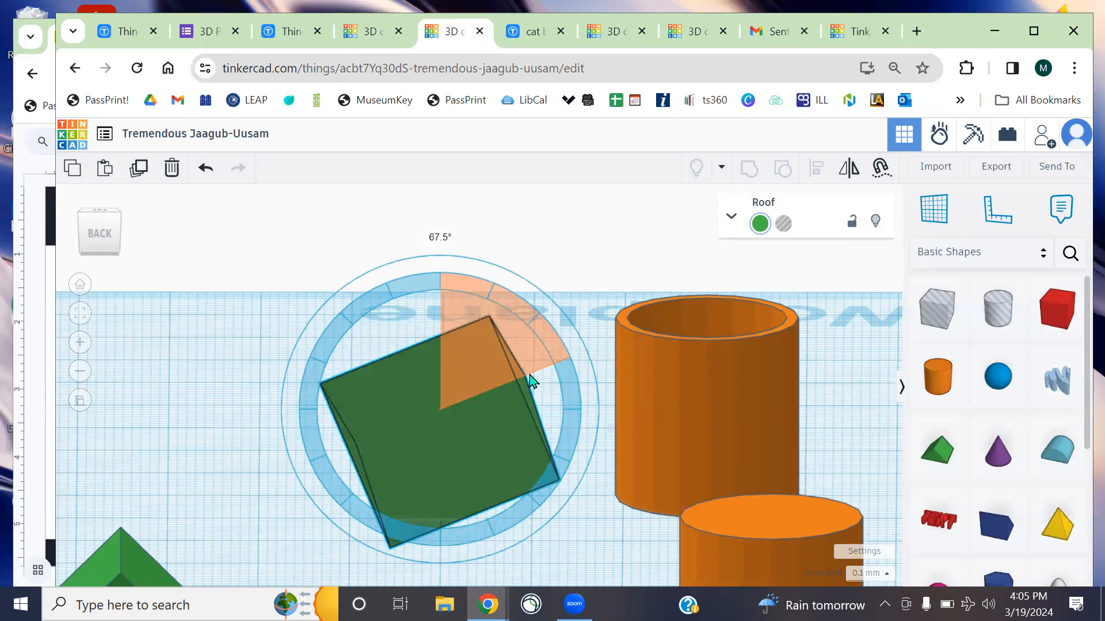
{"action": "mouse_move", "coordinate": [528, 393]}
{"action": "left_mouse_down"}
{"action": "mouse_move", "coordinate": [451, 471]}
{"action": "mouse_move", "coordinate": [389, 378]}
{"action": "mouse_move", "coordinate": [476, 391]}
{"action": "mouse_move", "coordinate": [414, 429]}
{"action": "mouse_move", "coordinate": [404, 398]}
{"action": "mouse_move", "coordinate": [442, 361]}
{"action": "mouse_move", "coordinate": [484, 386]}
{"action": "mouse_move", "coordinate": [501, 460]}
{"action": "mouse_move", "coordinate": [415, 488]}
{"action": "mouse_move", "coordinate": [356, 443]}
{"action": "mouse_move", "coordinate": [370, 380]}
{"action": "mouse_move", "coordinate": [439, 239]}
{"action": "mouse_move", "coordinate": [458, 229]}
{"action": "mouse_move", "coordinate": [500, 244]}
{"action": "mouse_move", "coordinate": [444, 217]}
{"action": "mouse_move", "coordinate": [511, 236]}
{"action": "mouse_move", "coordinate": [543, 280]}
{"action": "mouse_move", "coordinate": [449, 222]}
{"action": "mouse_move", "coordinate": [452, 333]}
{"action": "mouse_move", "coordinate": [439, 309]}
{"action": "left_mouse_up"}
{"action": "left_click", "coordinate": [545, 244]}
Move the upright green roof toward the front of the workplane, beside the orange tube
{"action": "mouse_move", "coordinate": [351, 485]}
{"action": "right_mouse_down"}
{"action": "mouse_move", "coordinate": [334, 458]}
{"action": "mouse_move", "coordinate": [355, 489]}
{"action": "right_mouse_up"}
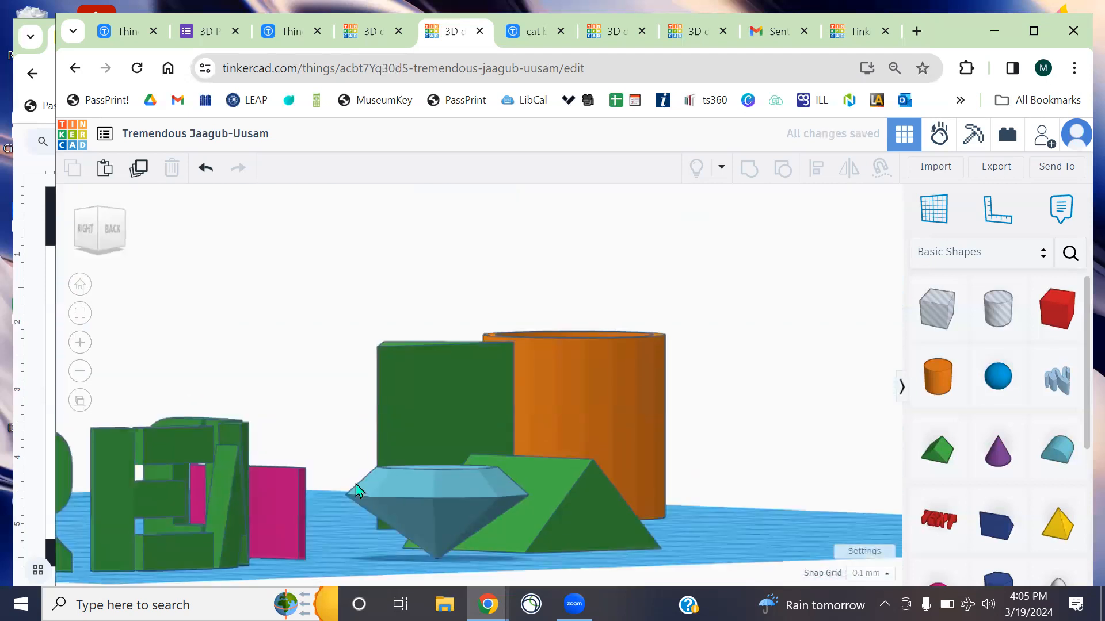
{"action": "right_click_drag", "start_coordinate": [488, 460], "coordinate": [614, 257]}
{"action": "middle_click_drag", "start_coordinate": [686, 251], "coordinate": [649, 361]}
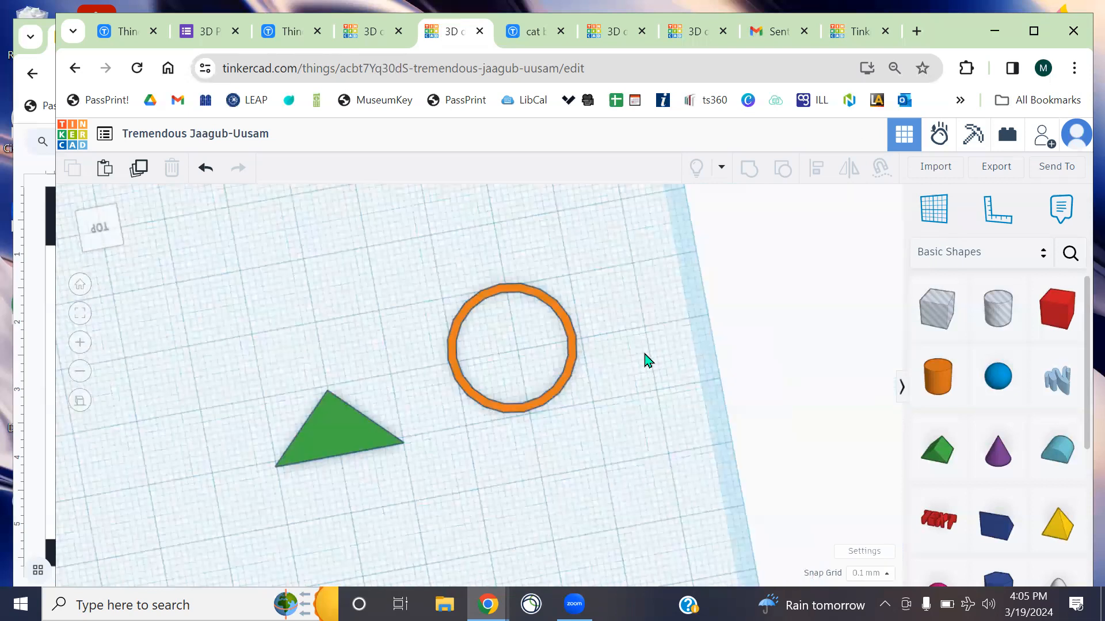
{"action": "left_click_drag", "start_coordinate": [332, 443], "coordinate": [318, 291]}
{"action": "left_click", "coordinate": [395, 427]}
Align the green roof and the orange tube by their centres along both horizontal axes
{"action": "left_click_drag", "start_coordinate": [269, 259], "coordinate": [561, 434]}
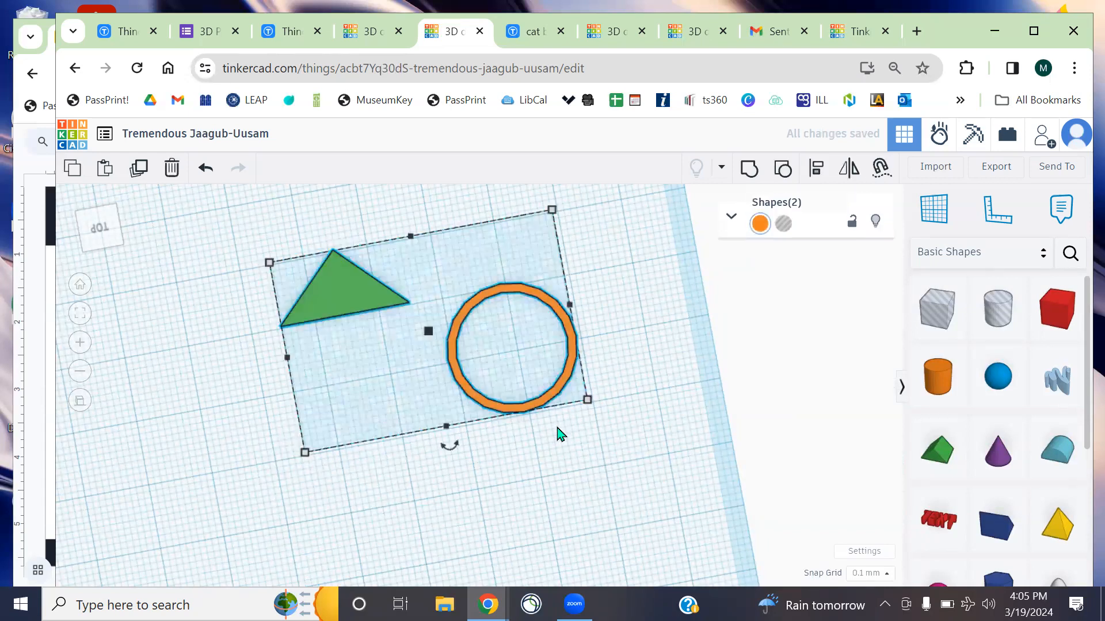
{"action": "left_click", "coordinate": [818, 175]}
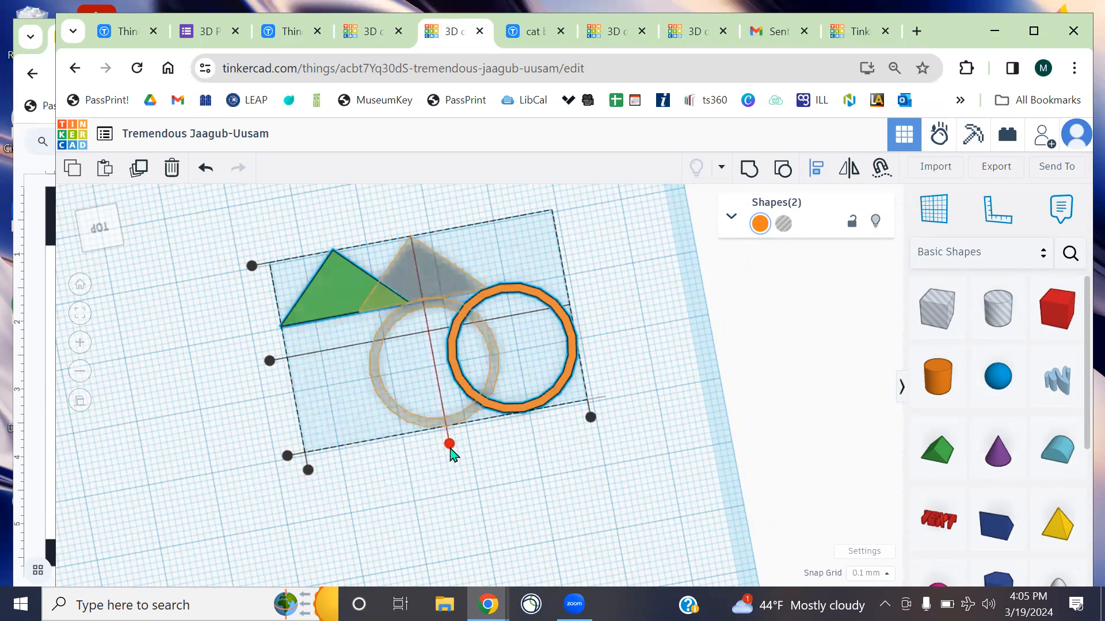
{"action": "left_click", "coordinate": [450, 445]}
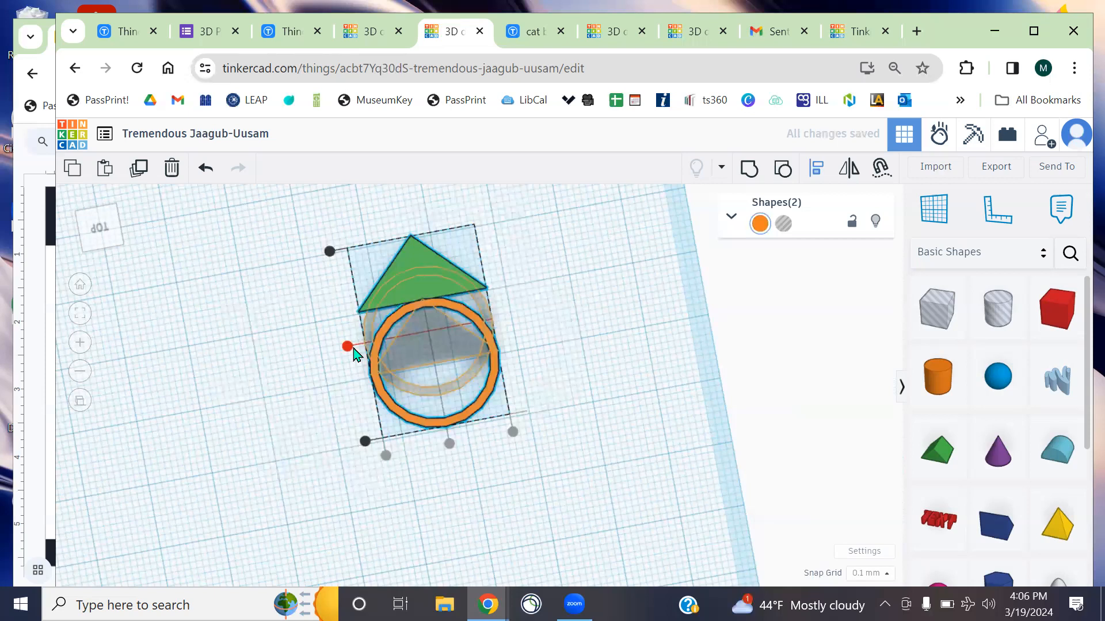
{"action": "left_click", "coordinate": [351, 347]}
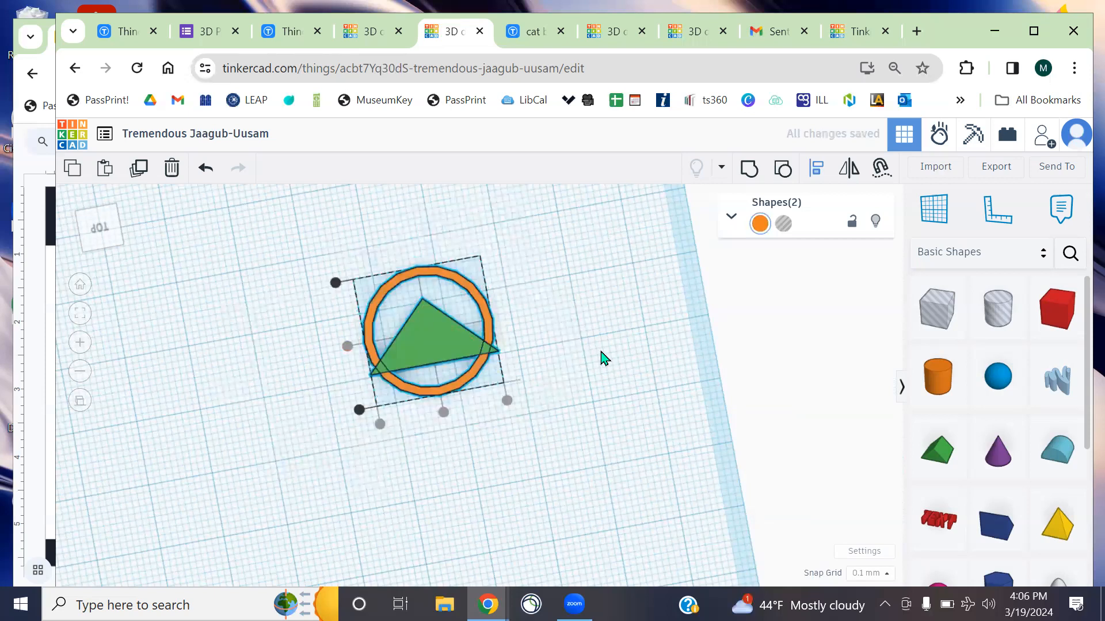
Move the green roof about 7.85 mm toward the front and 0.65 mm sideways so it overlaps the tube's front half
{"action": "left_click", "coordinate": [590, 346]}
{"action": "right_click_drag", "start_coordinate": [588, 343], "coordinate": [561, 351]}
{"action": "middle_click_drag", "start_coordinate": [548, 323], "coordinate": [632, 374]}
{"action": "scroll", "coordinate": [579, 414], "scroll_direction": "up", "scroll_amount": 4}
{"action": "left_click", "coordinate": [553, 369]}
{"action": "left_click_drag", "start_coordinate": [554, 363], "coordinate": [603, 292]}
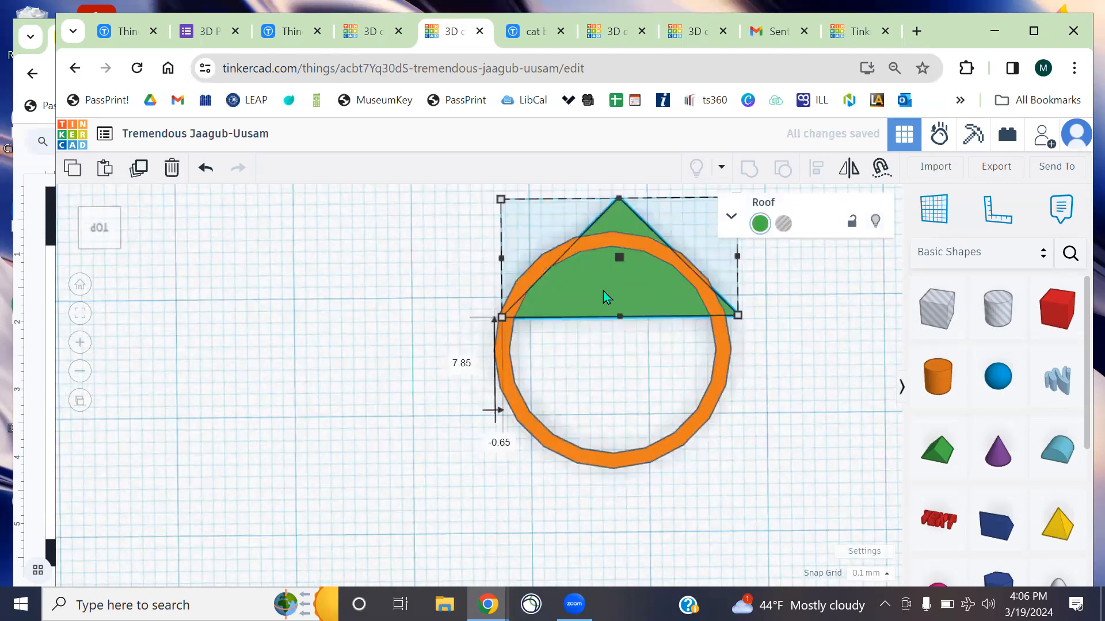
Undo the last roof move and nudge the roof outward until its base crosses the far part of the ring
{"action": "key", "text": "ctrl+z"}
{"action": "middle_click_drag", "start_coordinate": [803, 341], "coordinate": [584, 349]}
{"action": "key", "text": "Up"}
{"action": "key", "text": "Up"}
{"action": "key", "text": "Up"}
{"action": "key", "text": "Up"}
{"action": "key", "text": "Up"}
{"action": "key", "text": "Up"}
{"action": "key", "text": "Up"}
{"action": "key", "text": "Up"}
{"action": "key", "text": "Up"}
{"action": "key", "text": "Up"}
{"action": "key", "text": "Up"}
{"action": "key", "text": "Up"}
{"action": "key", "text": "Up"}
{"action": "key", "text": "Up"}
{"action": "key", "text": "Up"}
{"action": "key", "text": "Up"}
{"action": "key", "text": "Up"}
{"action": "key", "text": "Up"}
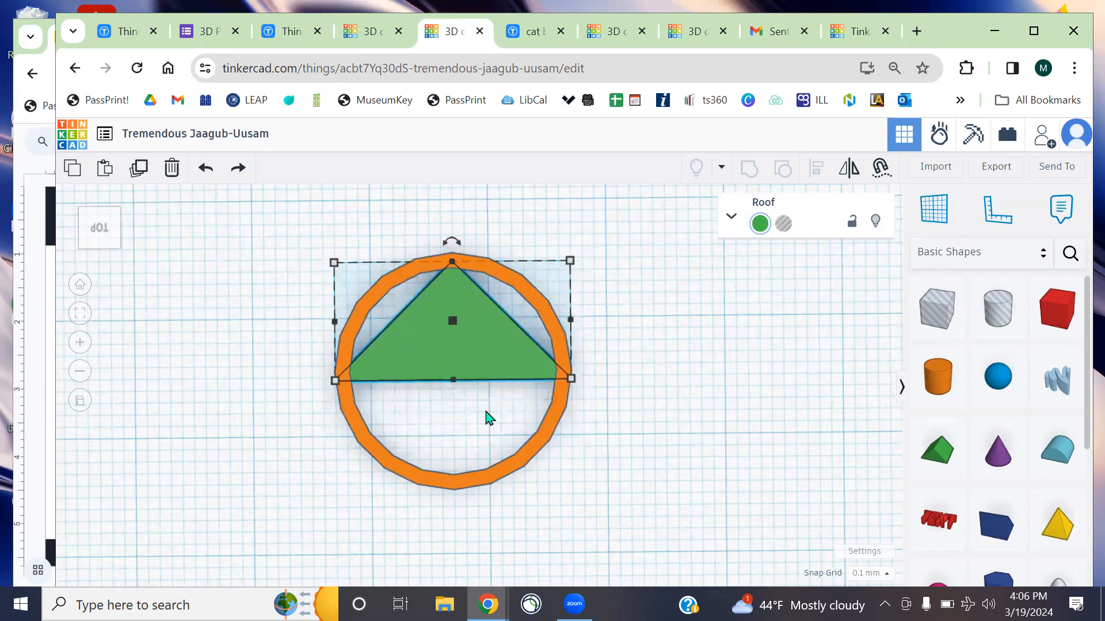
{"action": "key", "text": "Up"}
{"action": "key", "text": "Up"}
{"action": "key", "text": "Up"}
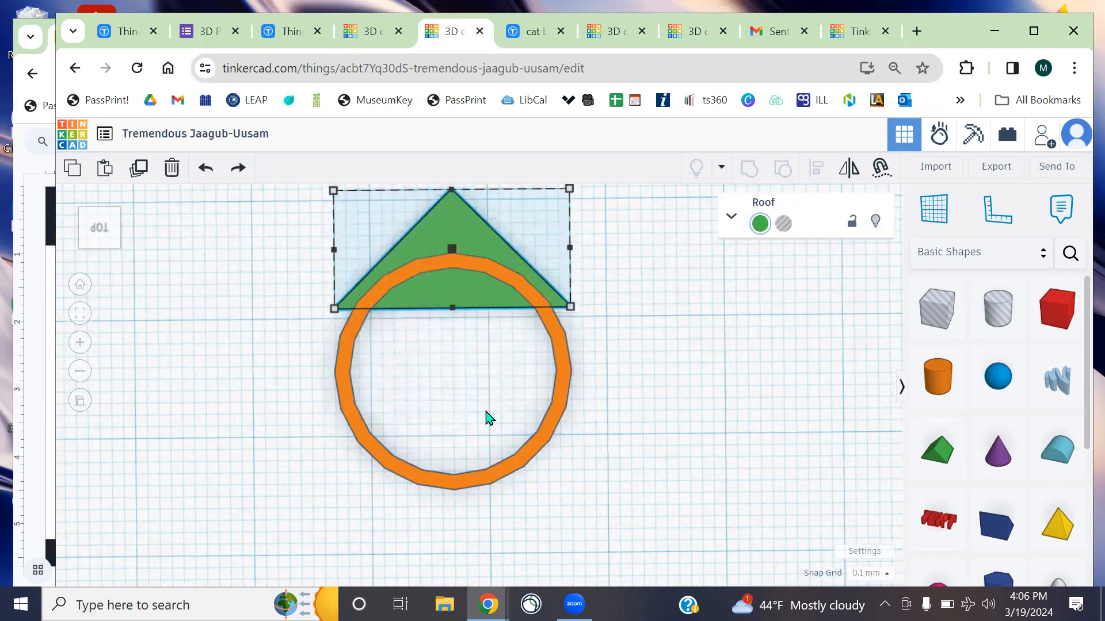
{"action": "key", "text": "Up"}
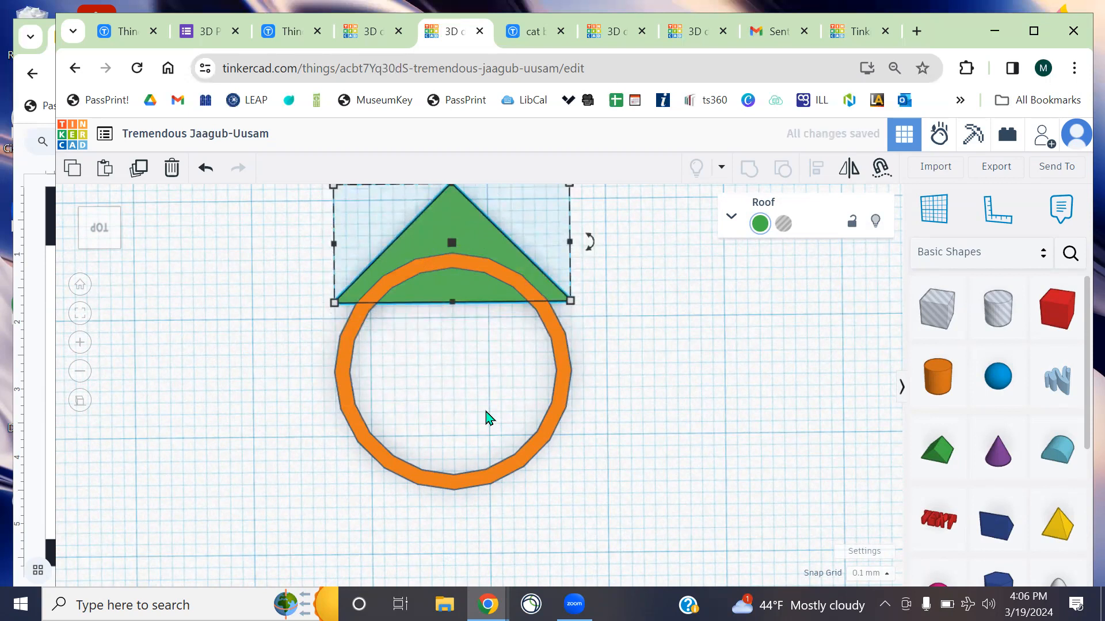
Try moving the roof sideways over the ring freehand, and undo the move
{"action": "left_click_drag", "start_coordinate": [458, 248], "coordinate": [479, 242]}
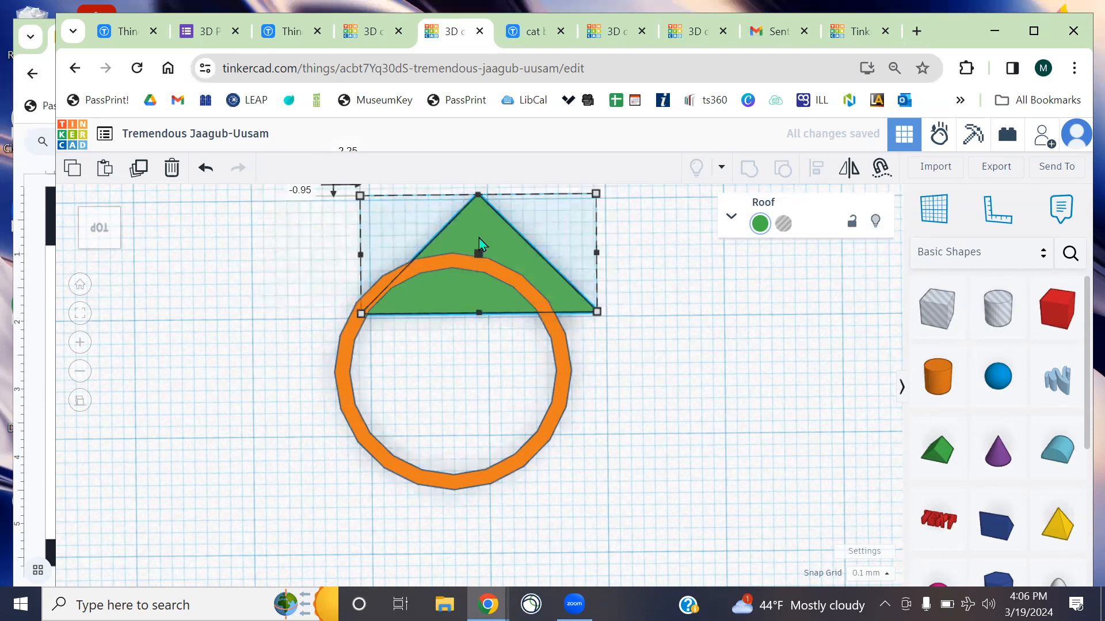
{"action": "key", "text": "ctrl+z"}
{"action": "key", "text": "Down"}
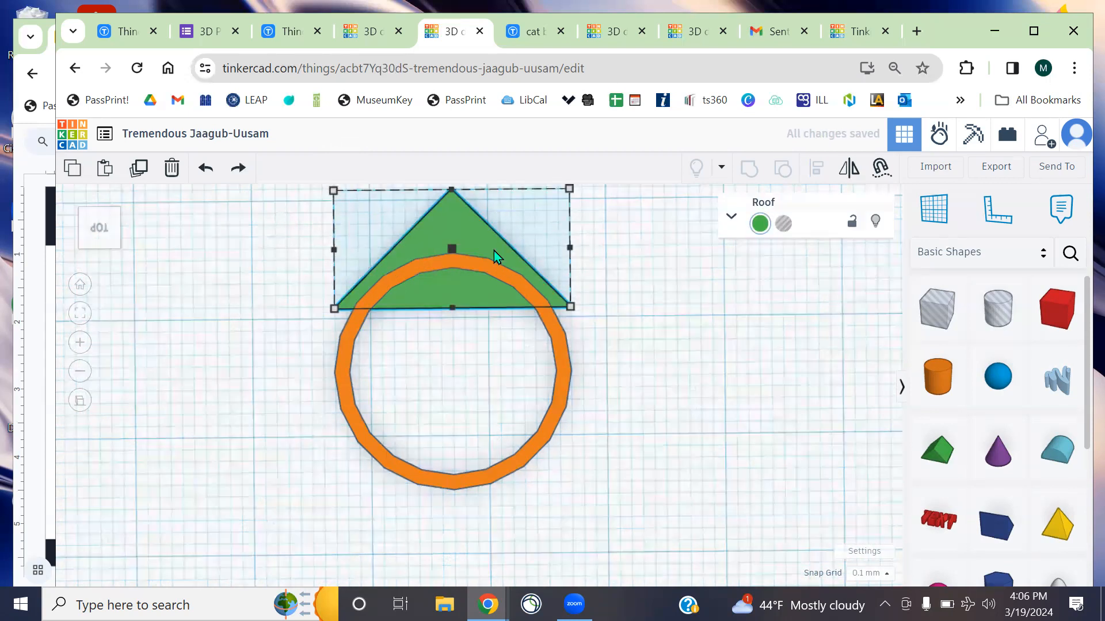
Check the triangular-topped ring in the MakerDay design as a reference and return to the ring being built
{"action": "left_click", "coordinate": [375, 35]}
{"action": "right_click_drag", "start_coordinate": [560, 420], "coordinate": [616, 435]}
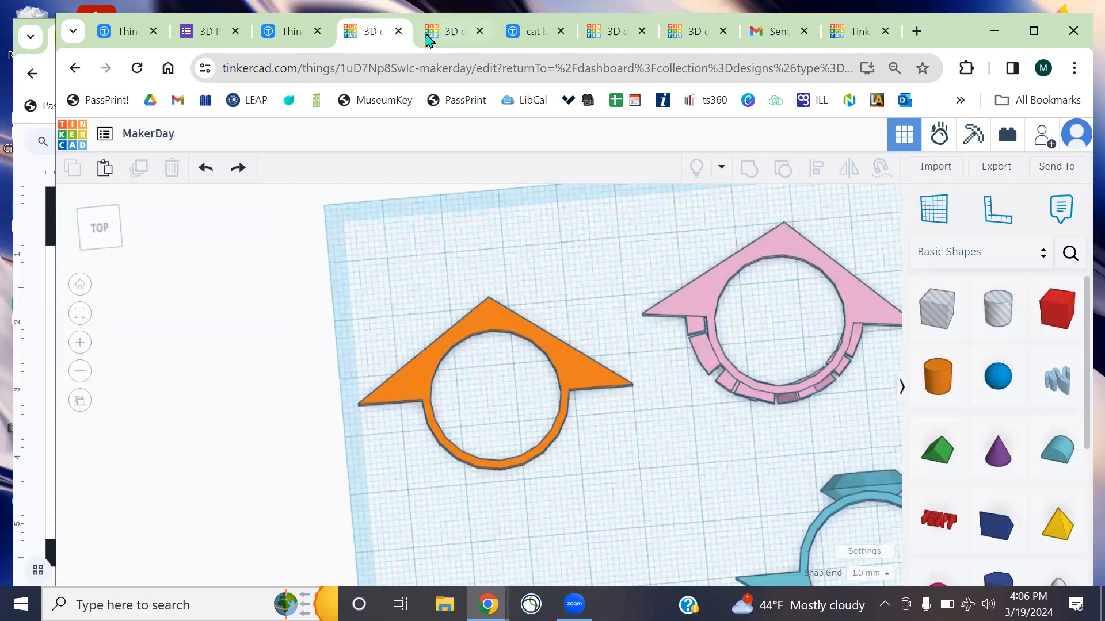
{"action": "left_click", "coordinate": [449, 32]}
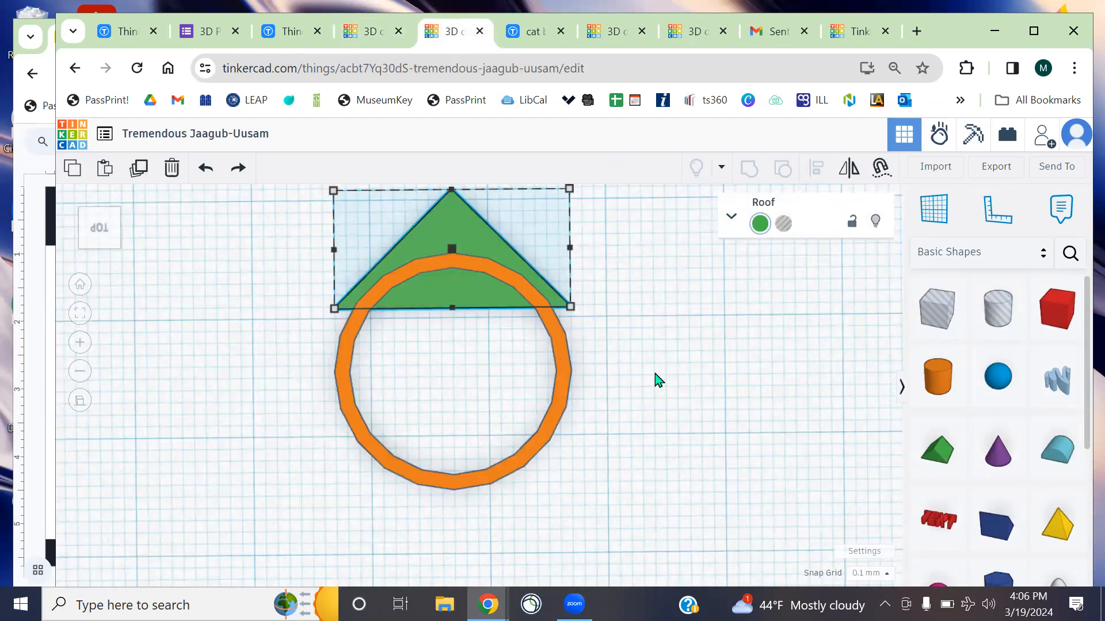
Enlarge the roof proportionally about its centre to about 40 mm wide, and pull its apex in to just beyond the ring
{"action": "middle_click_drag", "start_coordinate": [689, 319], "coordinate": [708, 385]}
{"action": "left_click_drag", "start_coordinate": [587, 370], "coordinate": [804, 435]}
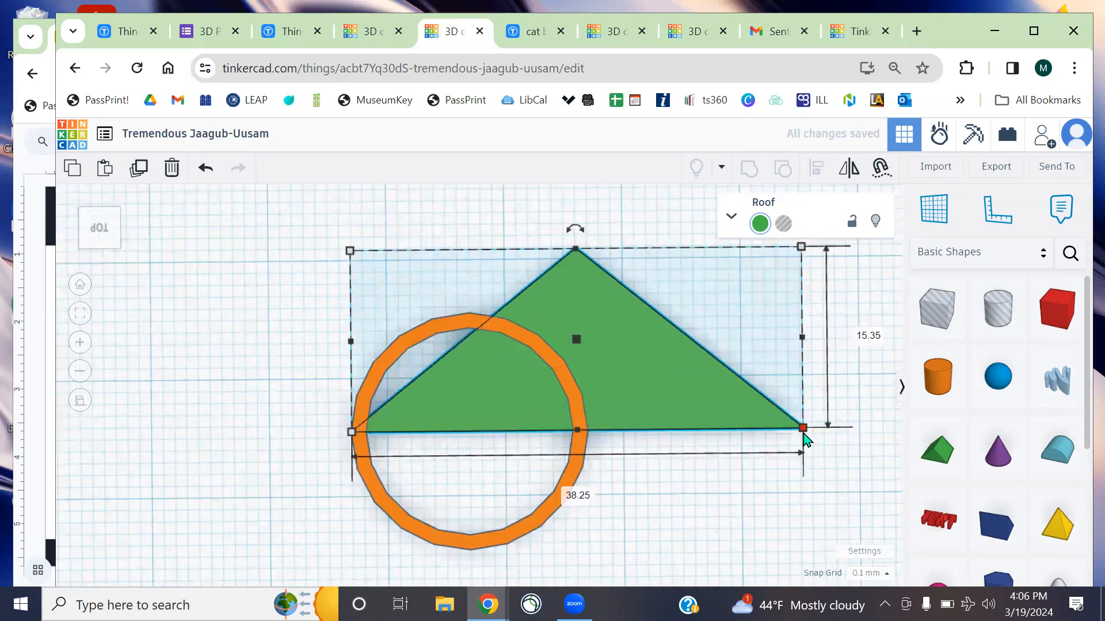
{"action": "key", "text": "ctrl+z"}
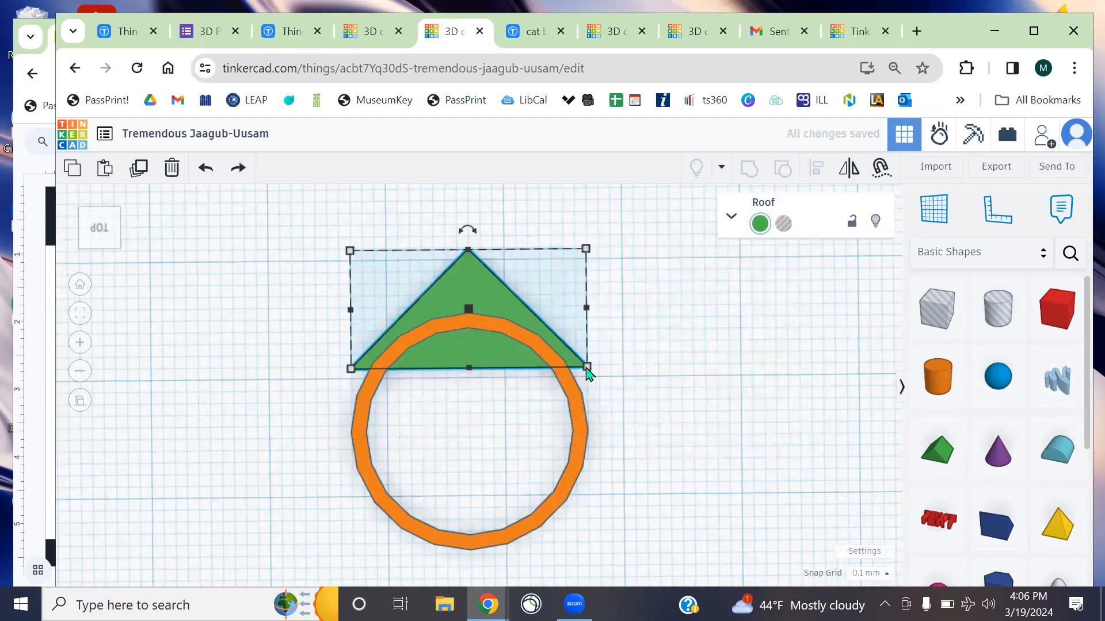
{"action": "left_click_drag", "start_coordinate": [587, 368], "coordinate": [722, 413], "text": "alt+shift"}
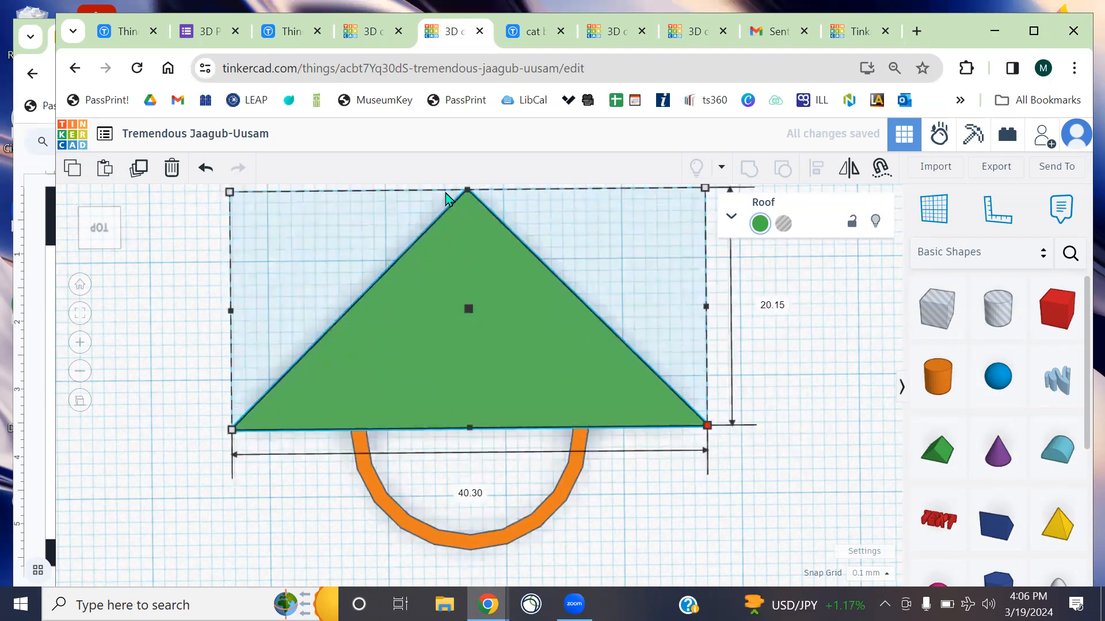
{"action": "left_click_drag", "start_coordinate": [468, 191], "coordinate": [469, 286]}
Make the green roof transparent so the ring inside it can be seen
{"action": "right_click_drag", "start_coordinate": [608, 511], "coordinate": [603, 413]}
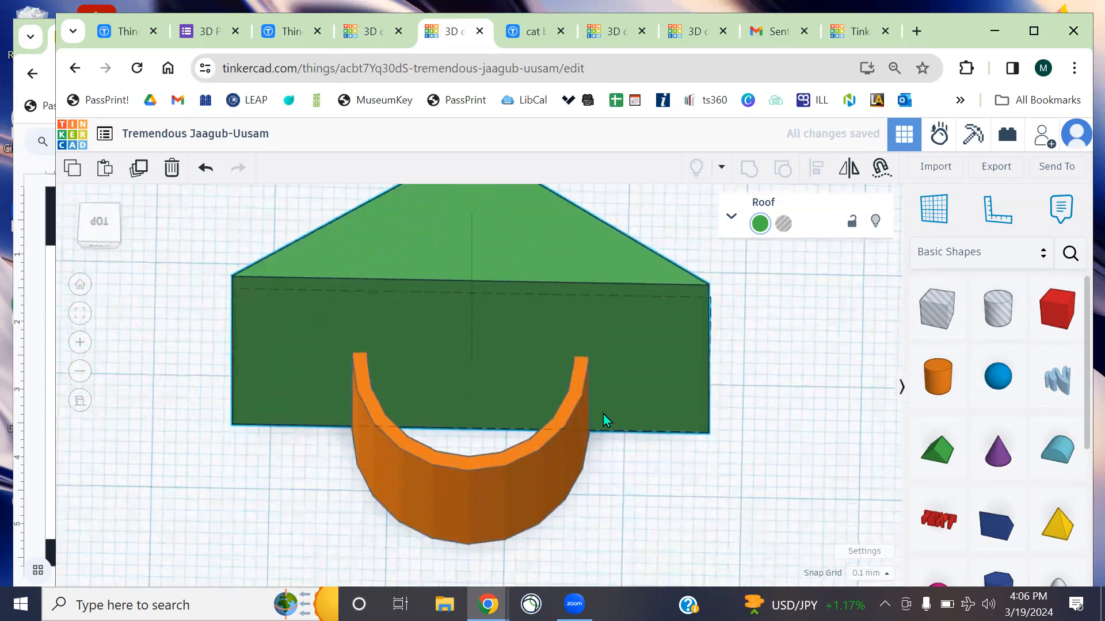
{"action": "left_click", "coordinate": [760, 223]}
{"action": "left_click", "coordinate": [851, 409]}
{"action": "left_click", "coordinate": [693, 489]}
{"action": "right_click_drag", "start_coordinate": [695, 475], "coordinate": [633, 254]}
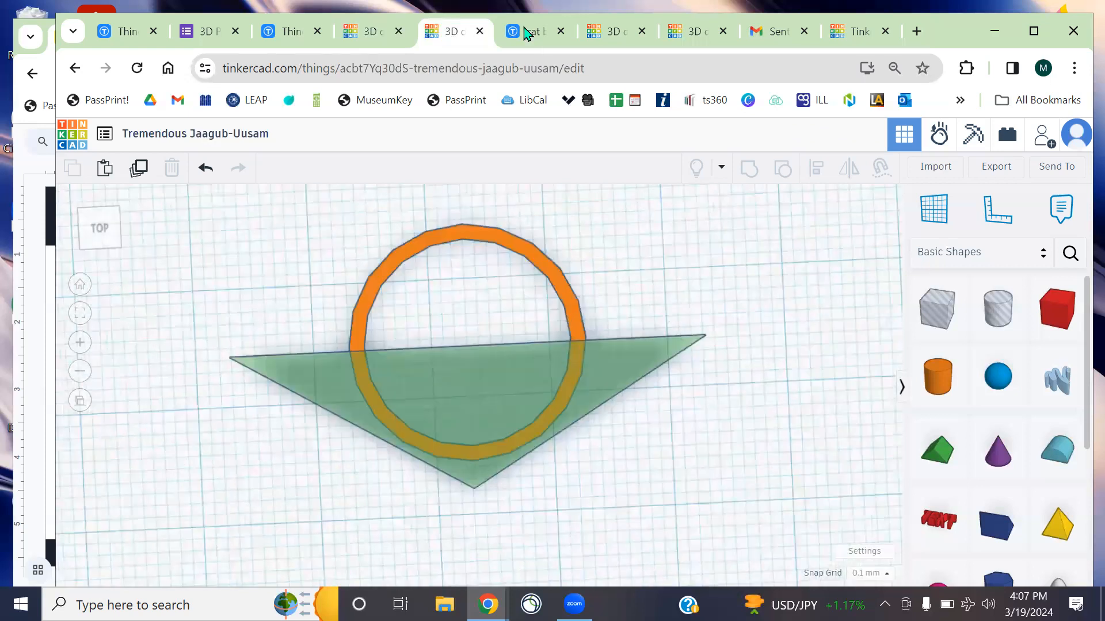
Compare the model with the MakerDay reference and check the ring's height against the roof's from the back
{"action": "left_click", "coordinate": [375, 34]}
{"action": "left_click", "coordinate": [442, 36]}
{"action": "right_click_drag", "start_coordinate": [262, 309], "coordinate": [758, 295]}
{"action": "scroll", "coordinate": [671, 340], "scroll_direction": "down", "scroll_amount": 5}
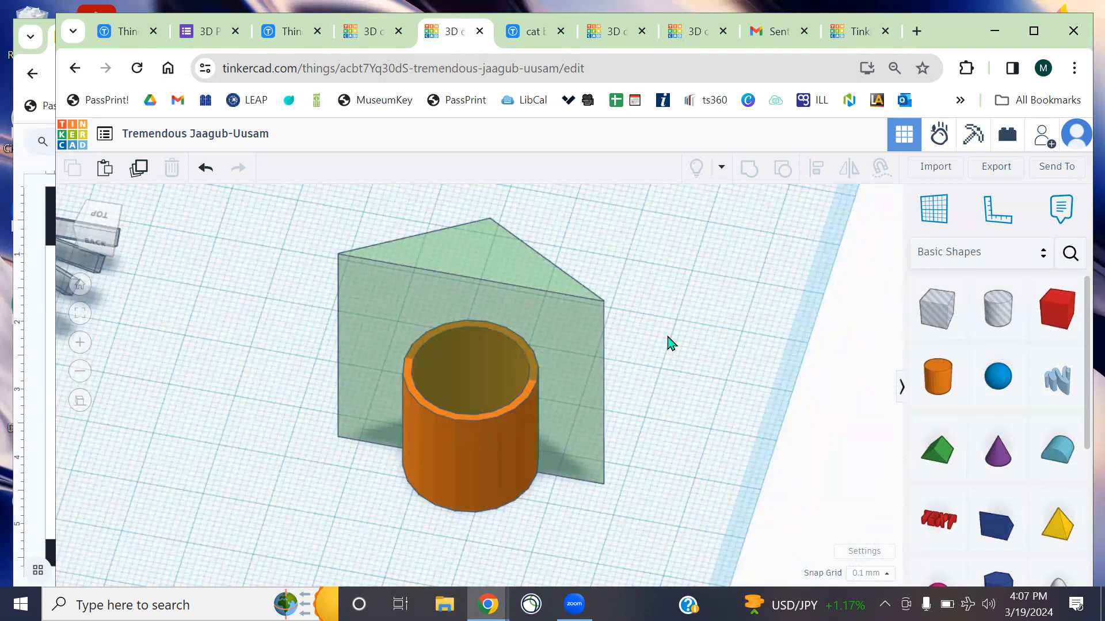
{"action": "right_click_drag", "start_coordinate": [678, 341], "coordinate": [732, 288]}
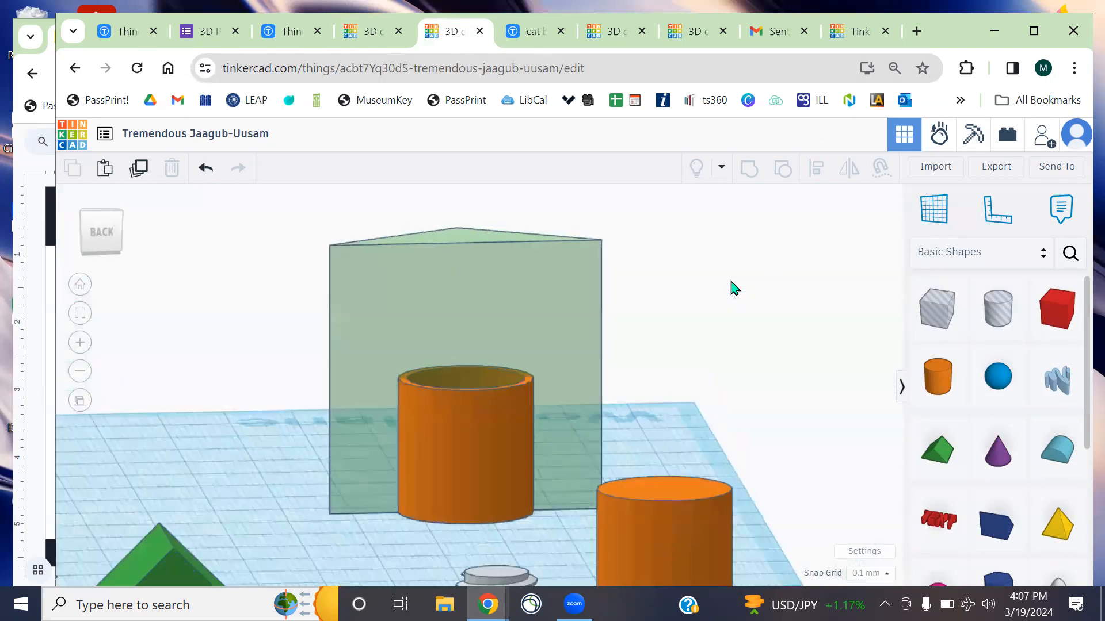
{"action": "right_click_drag", "start_coordinate": [503, 422], "coordinate": [427, 353]}
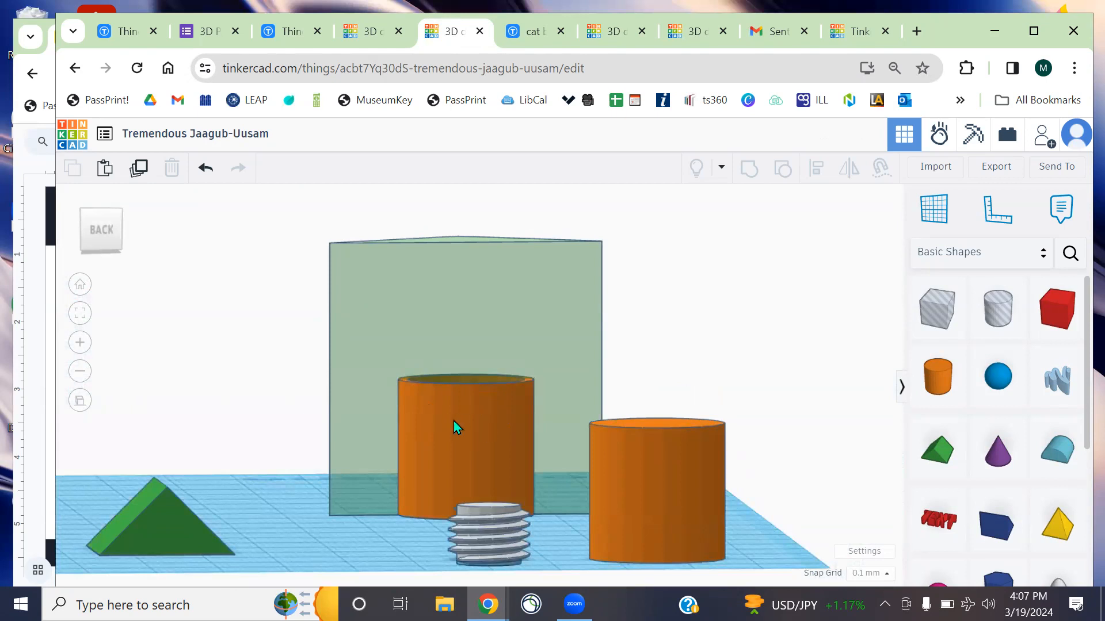
{"action": "left_click", "coordinate": [455, 393]}
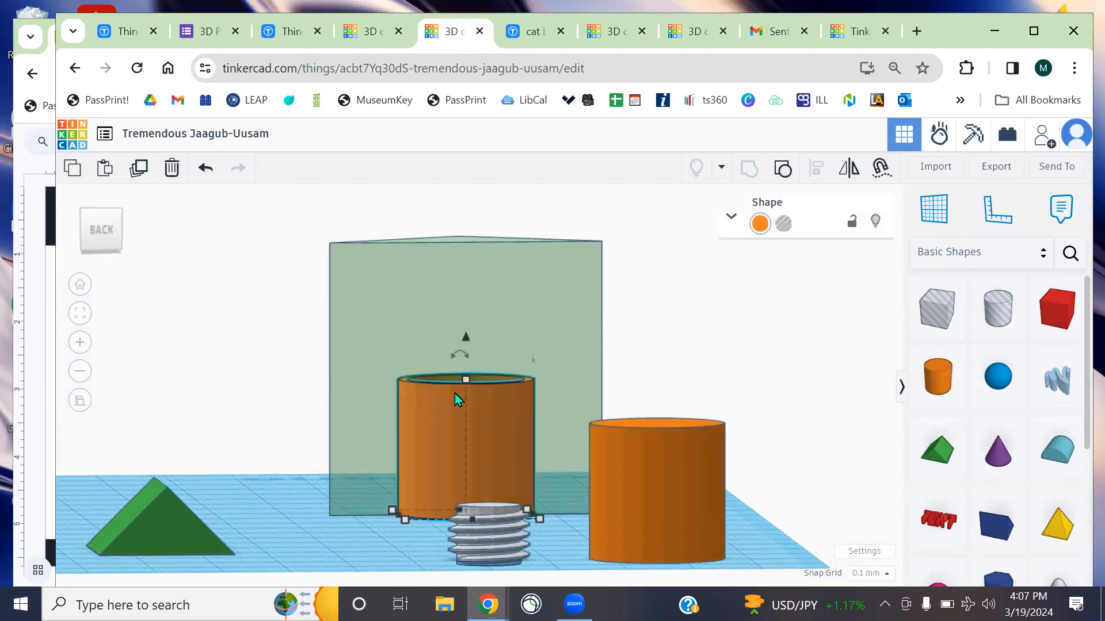
{"action": "right_click_drag", "start_coordinate": [662, 404], "coordinate": [501, 441]}
{"action": "scroll", "coordinate": [501, 440], "scroll_direction": "up", "scroll_amount": 3}
{"action": "middle_click_drag", "start_coordinate": [529, 419], "coordinate": [564, 378]}
{"action": "mouse_move", "coordinate": [509, 329]}
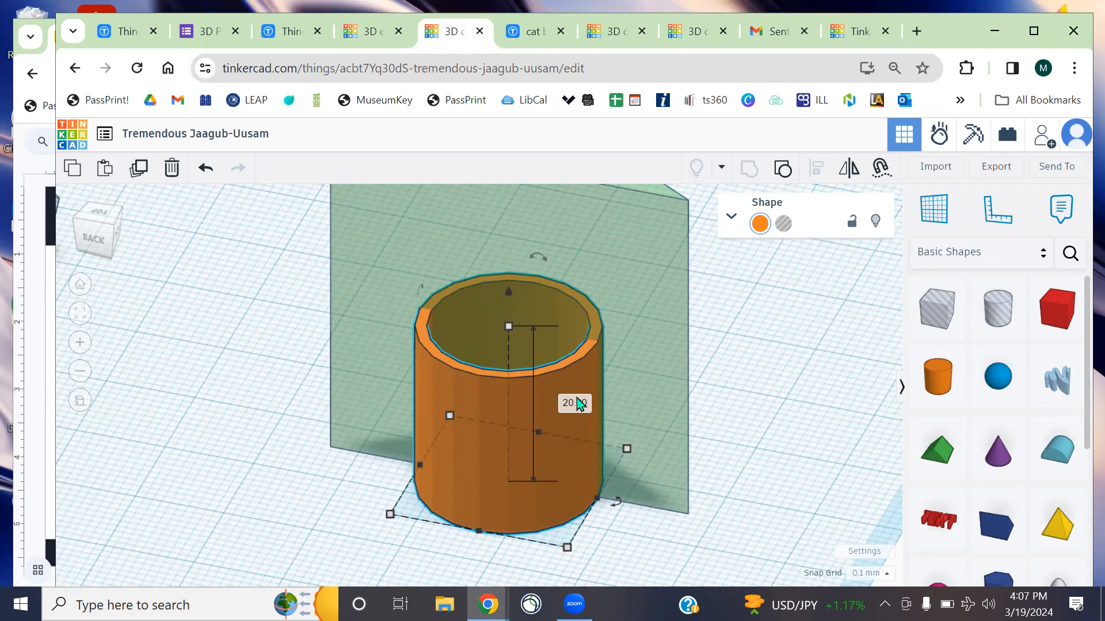
Set the transparent roof's height to 20 mm
{"action": "left_click", "coordinate": [647, 240]}
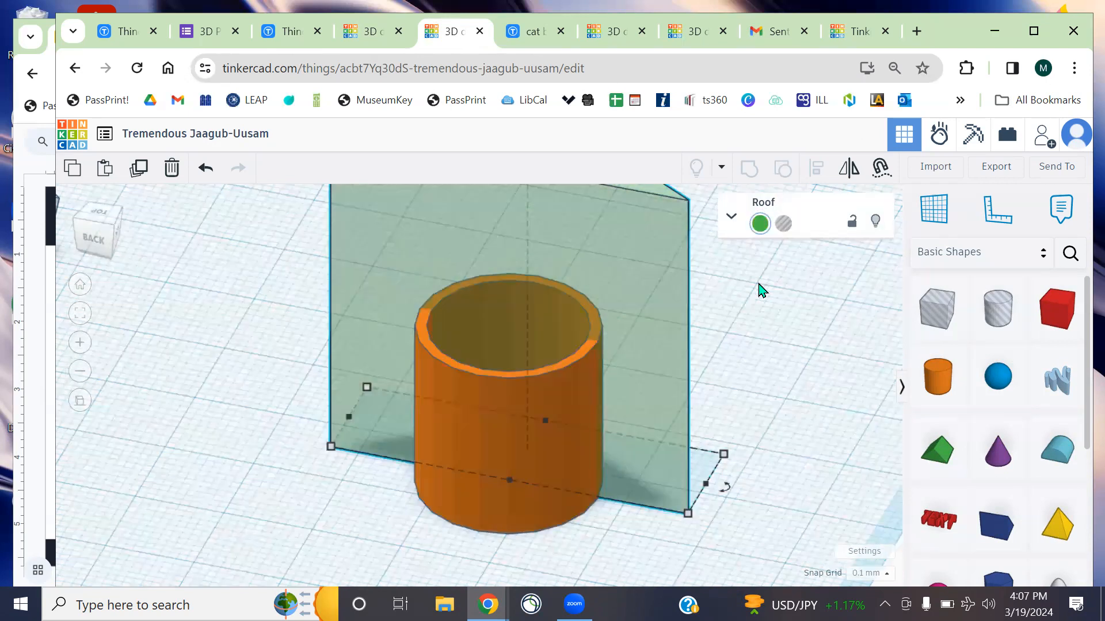
{"action": "right_click_drag", "start_coordinate": [777, 304], "coordinate": [679, 346]}
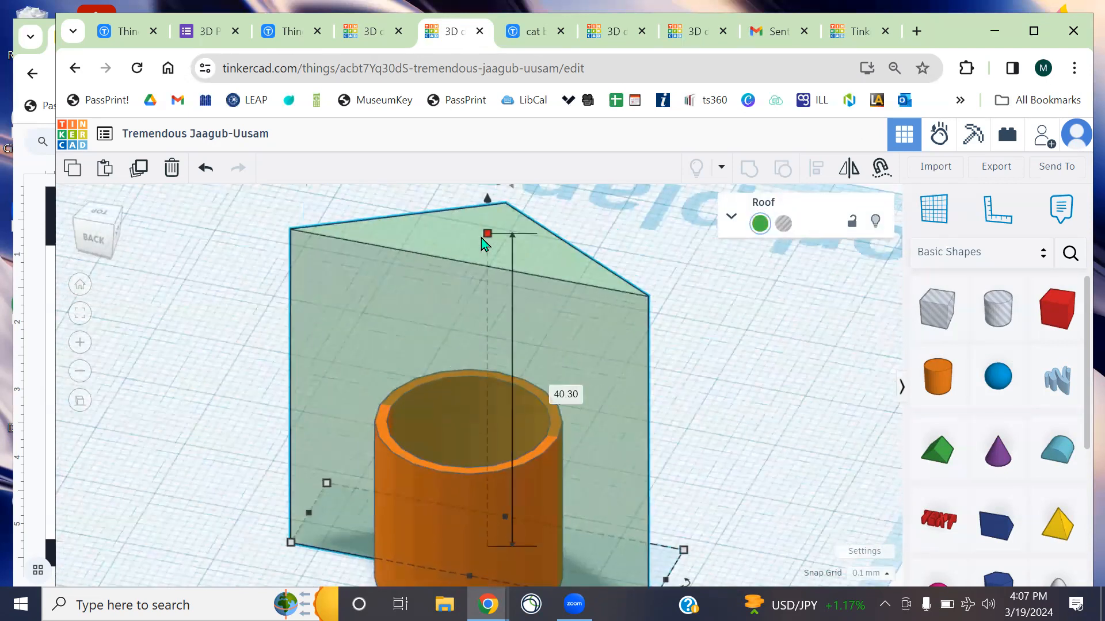
{"action": "left_click", "coordinate": [551, 390]}
{"action": "type", "text": "2"}
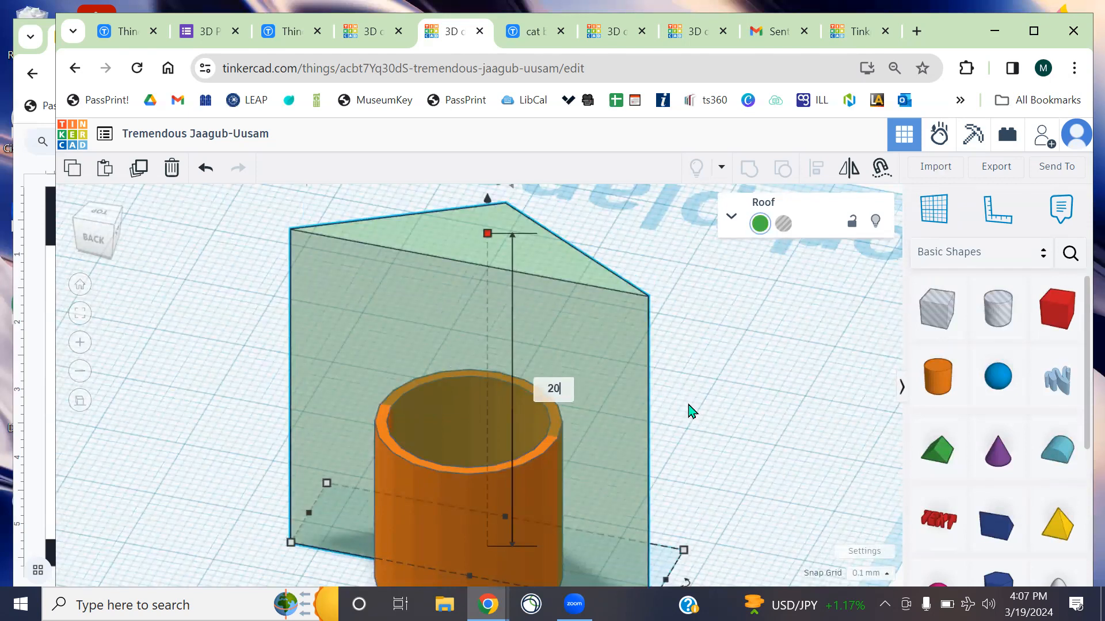
{"action": "type", "text": "0"}
{"action": "key", "text": "Return"}
{"action": "left_click", "coordinate": [692, 410]}
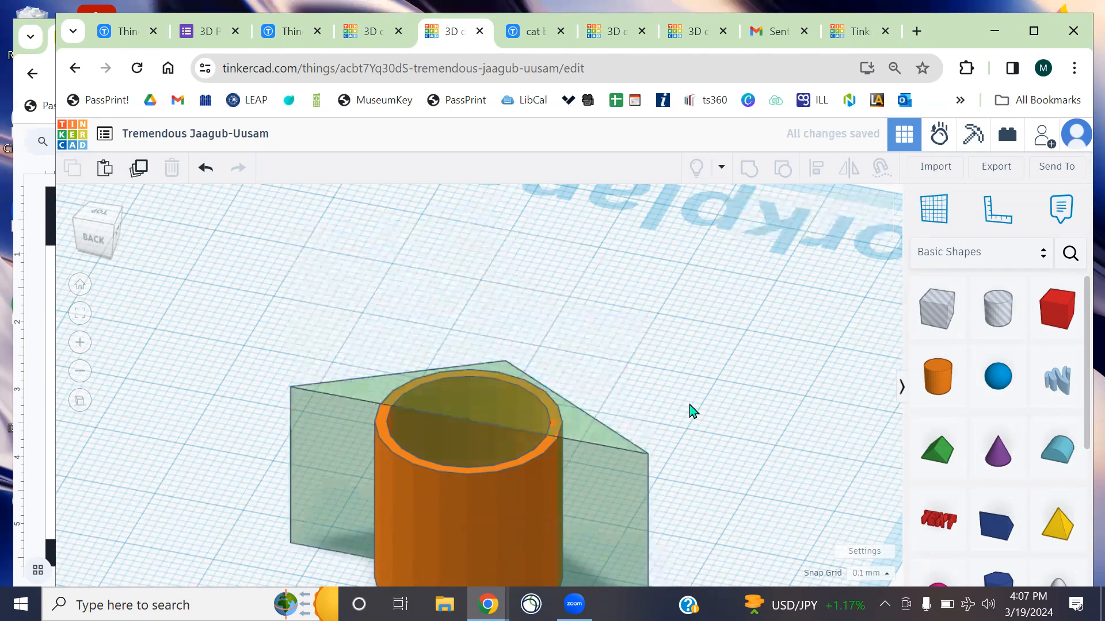
Group the roof and the ring into one shape after checking the MakerDay reference
{"action": "right_click_drag", "start_coordinate": [696, 402], "coordinate": [696, 365]}
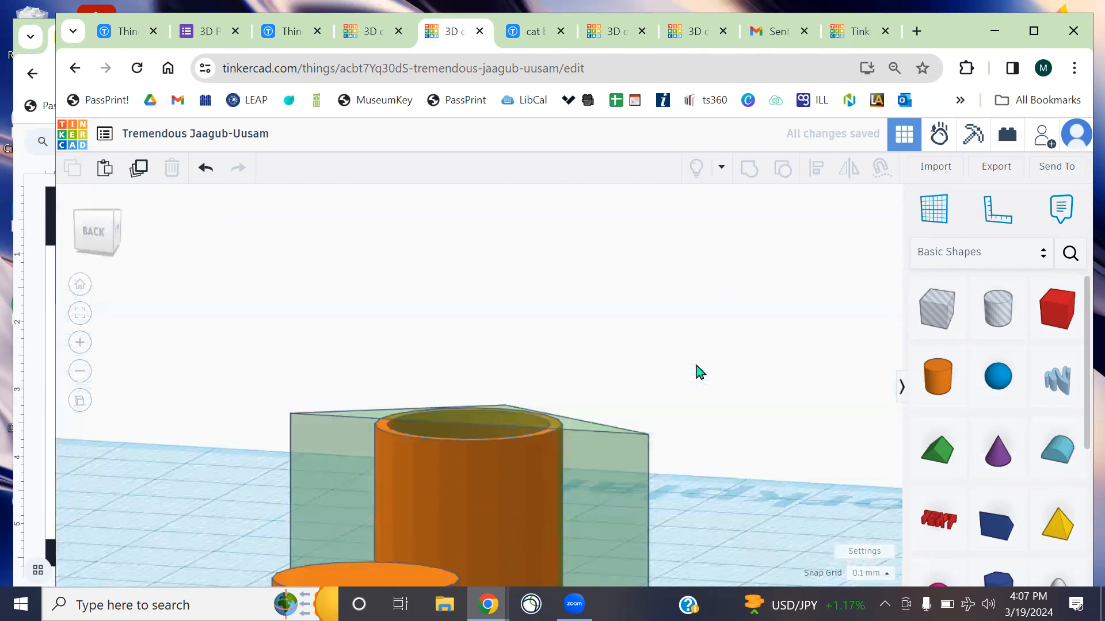
{"action": "right_click_drag", "start_coordinate": [692, 477], "coordinate": [667, 322]}
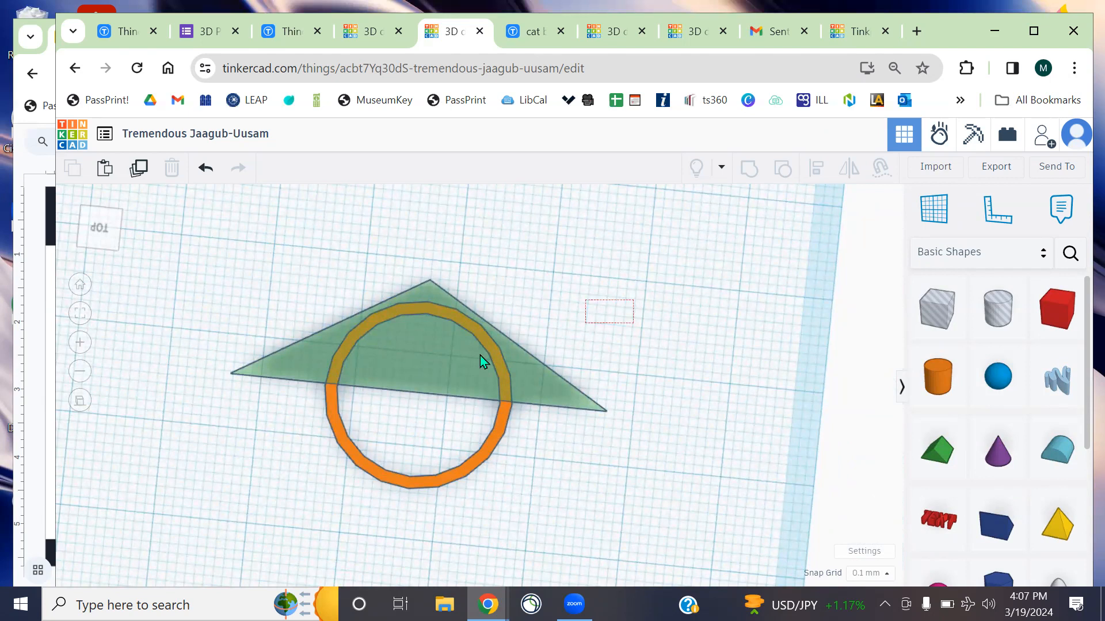
{"action": "key", "text": "ctrl+a"}
{"action": "left_click", "coordinate": [371, 33]}
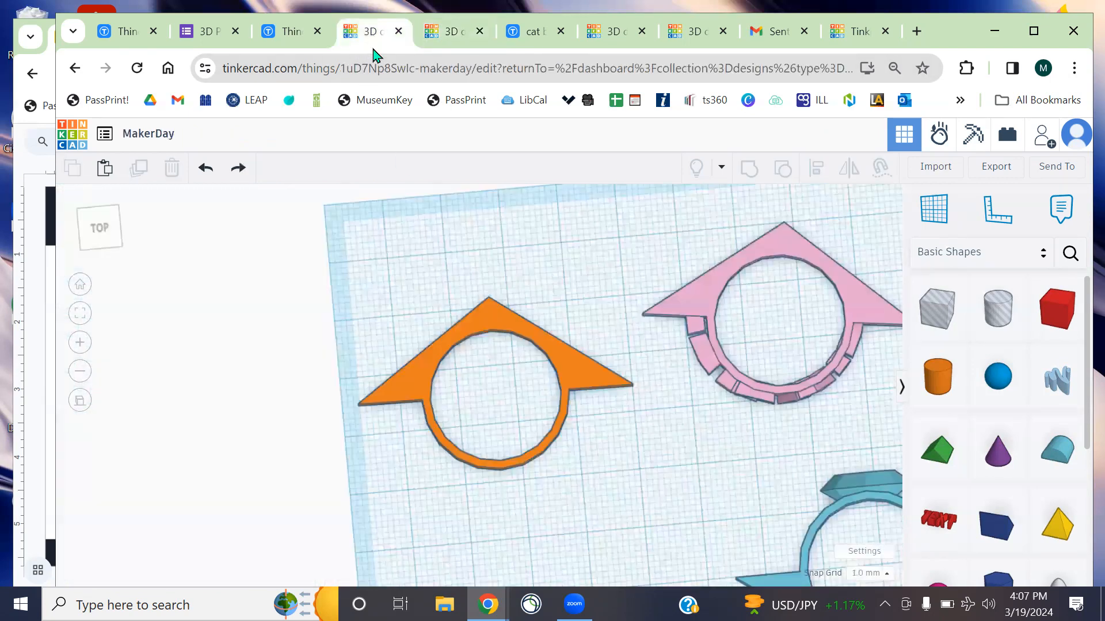
{"action": "left_click", "coordinate": [442, 33]}
{"action": "left_click", "coordinate": [749, 168]}
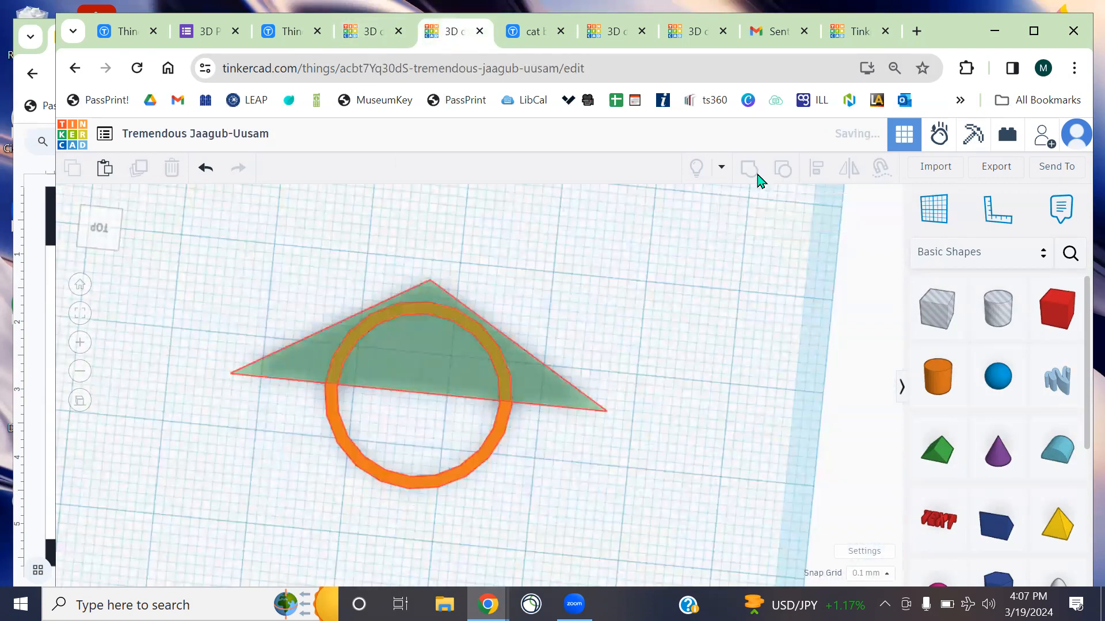
Try placing a cylinder hole over the grouped ring, and undo both the placement and the grouping
{"action": "right_click_drag", "start_coordinate": [723, 340], "coordinate": [293, 349]}
{"action": "right_click_drag", "start_coordinate": [759, 424], "coordinate": [668, 402]}
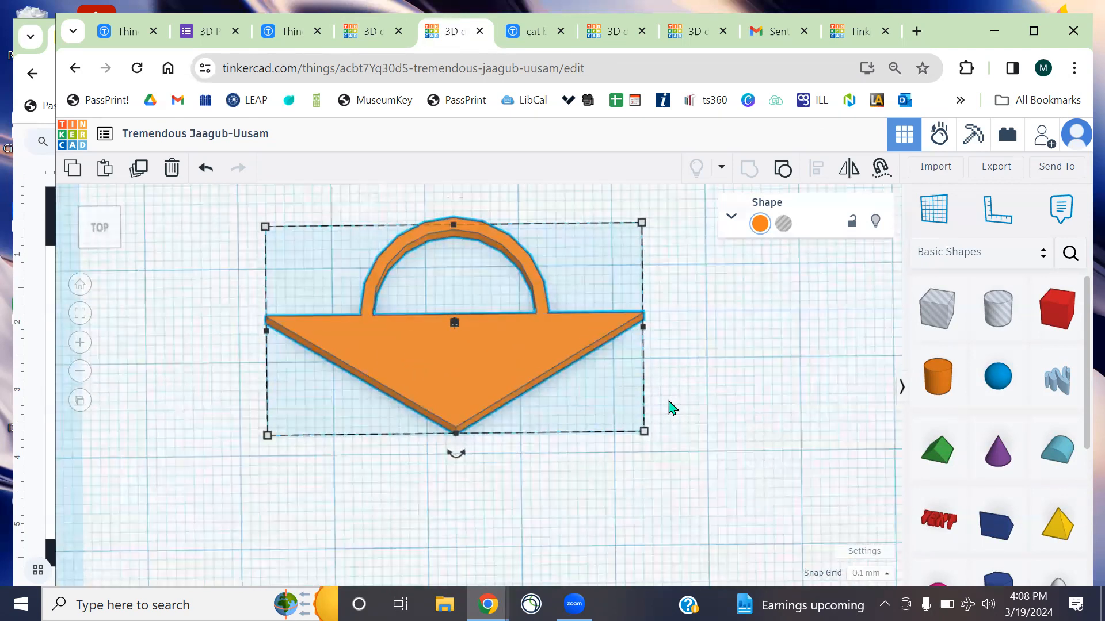
{"action": "left_click_drag", "start_coordinate": [977, 333], "coordinate": [457, 326]}
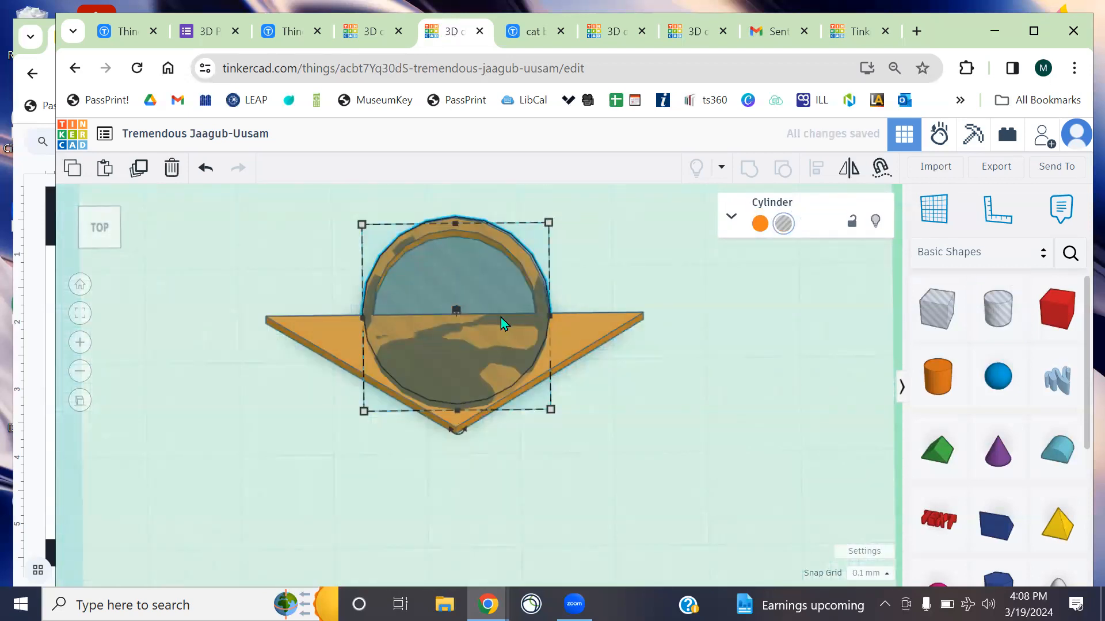
{"action": "key", "text": "ctrl+z"}
{"action": "right_click_drag", "start_coordinate": [615, 332], "coordinate": [423, 328]}
{"action": "left_click", "coordinate": [422, 328]}
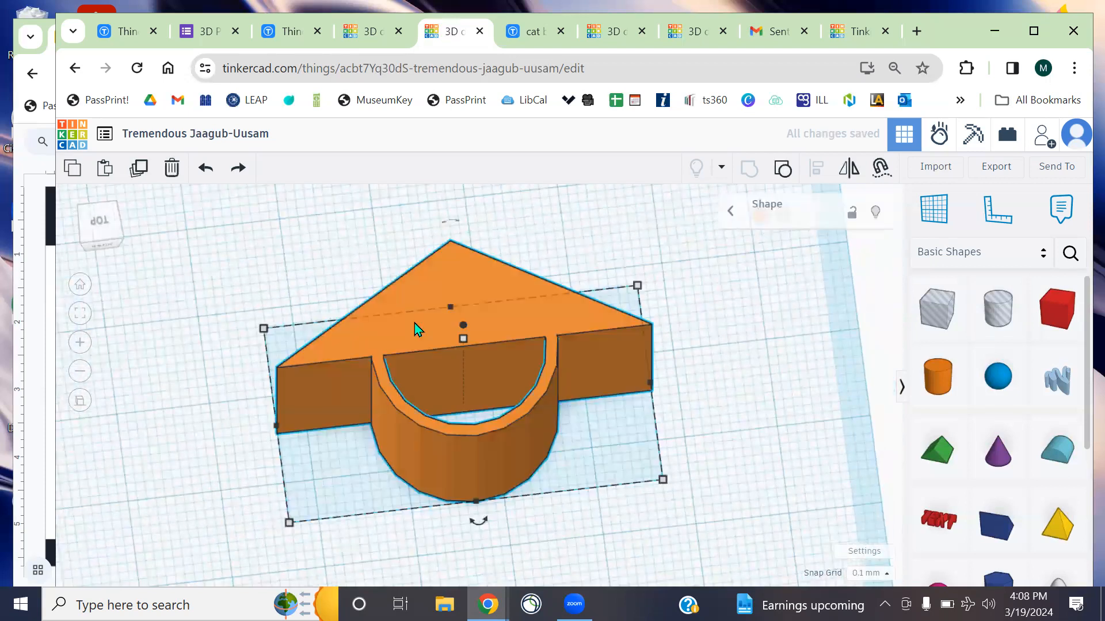
{"action": "left_click", "coordinate": [296, 213]}
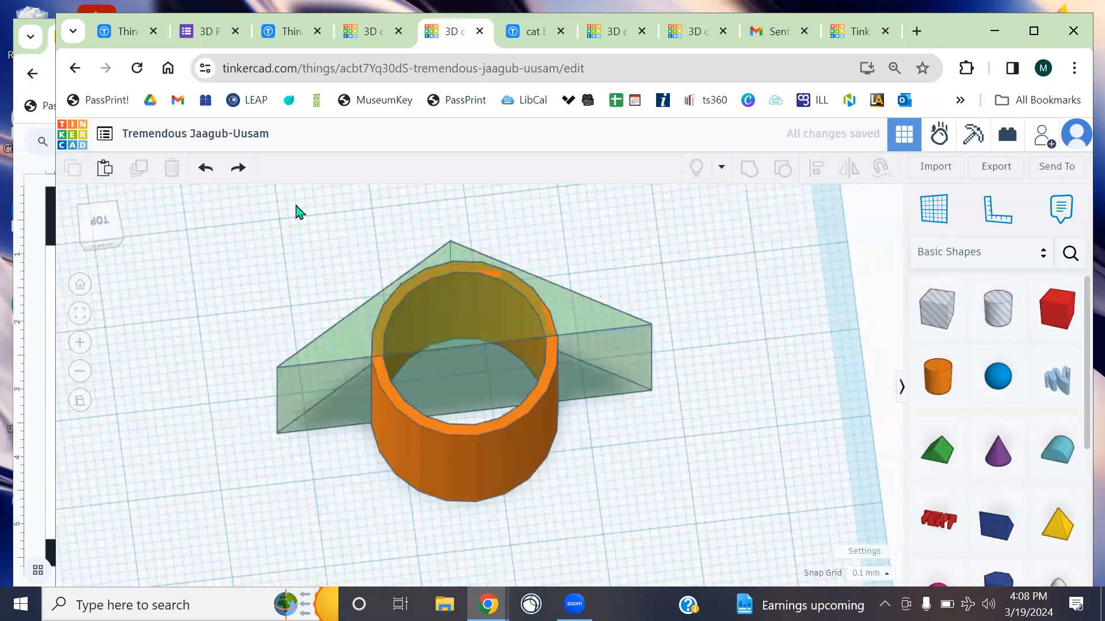
Ungroup the ring into its solid outer cylinder and its inner hole cylinder
{"action": "left_click", "coordinate": [465, 463]}
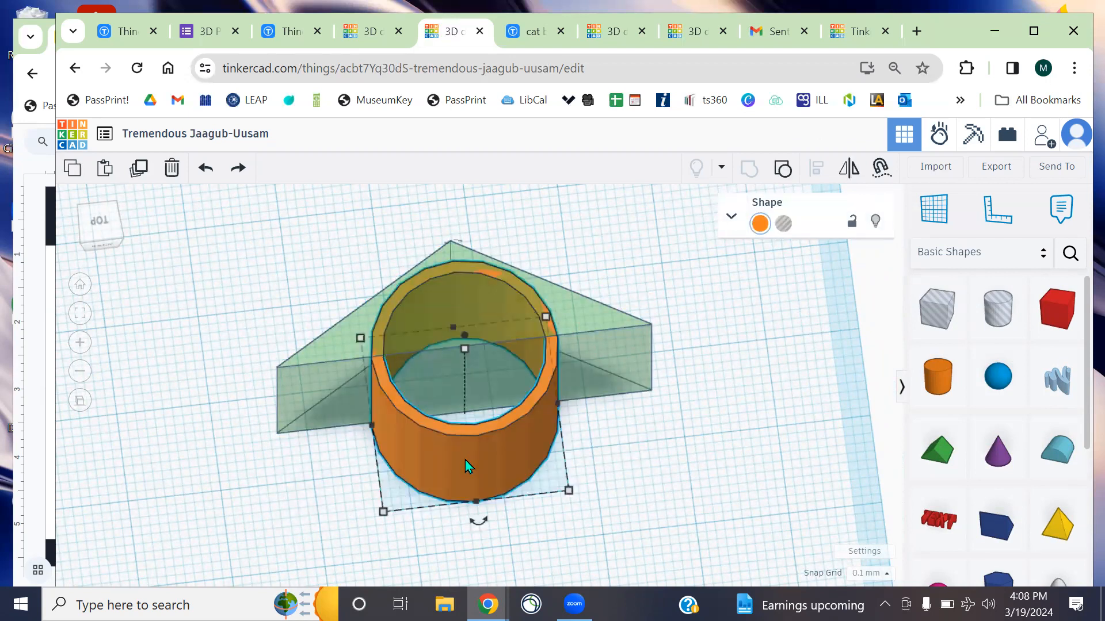
{"action": "left_click", "coordinate": [781, 172]}
{"action": "left_click", "coordinate": [740, 399]}
{"action": "right_click_drag", "start_coordinate": [741, 398], "coordinate": [646, 441]}
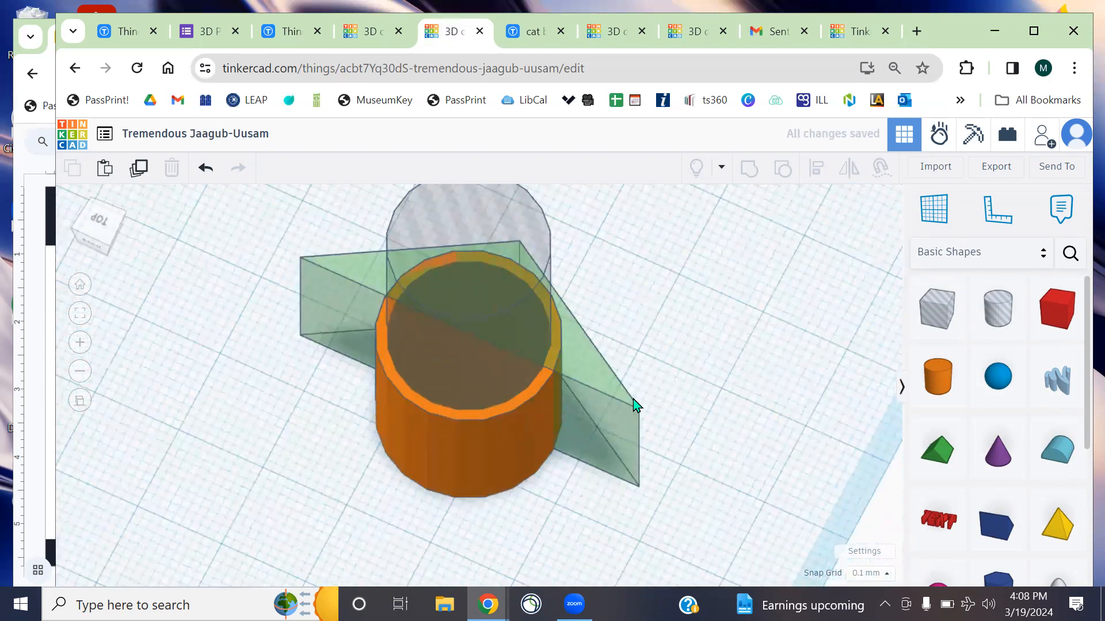
Examine the separated parts by selecting the roof, the outer cylinder and the inner hole cylinder in turn
{"action": "right_click_drag", "start_coordinate": [710, 385], "coordinate": [592, 387]}
{"action": "left_click", "coordinate": [592, 387]}
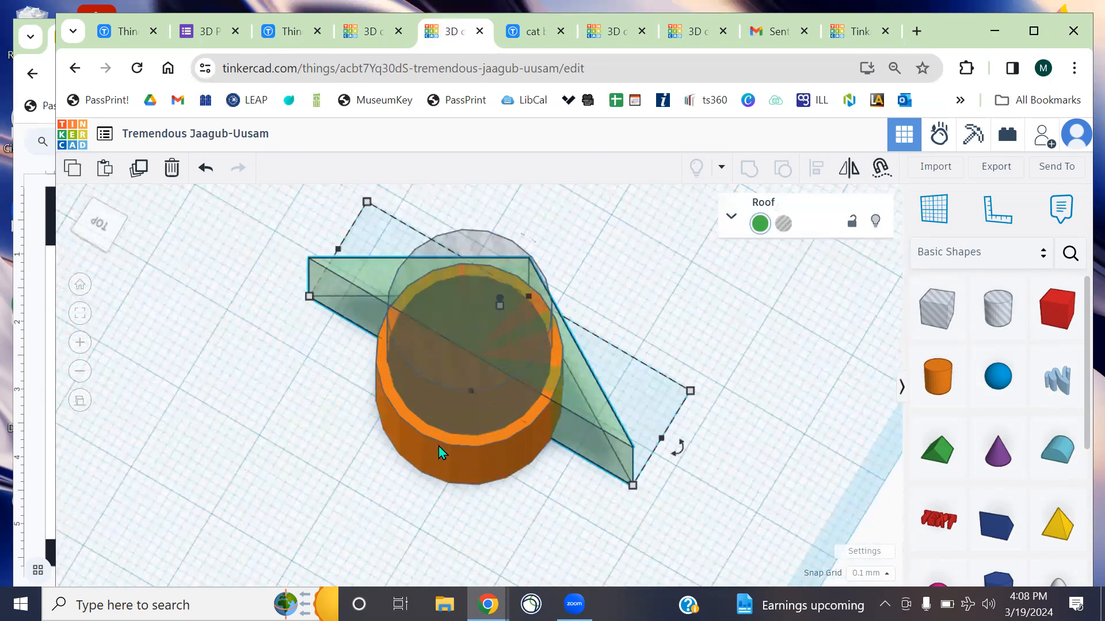
{"action": "left_click", "coordinate": [435, 476]}
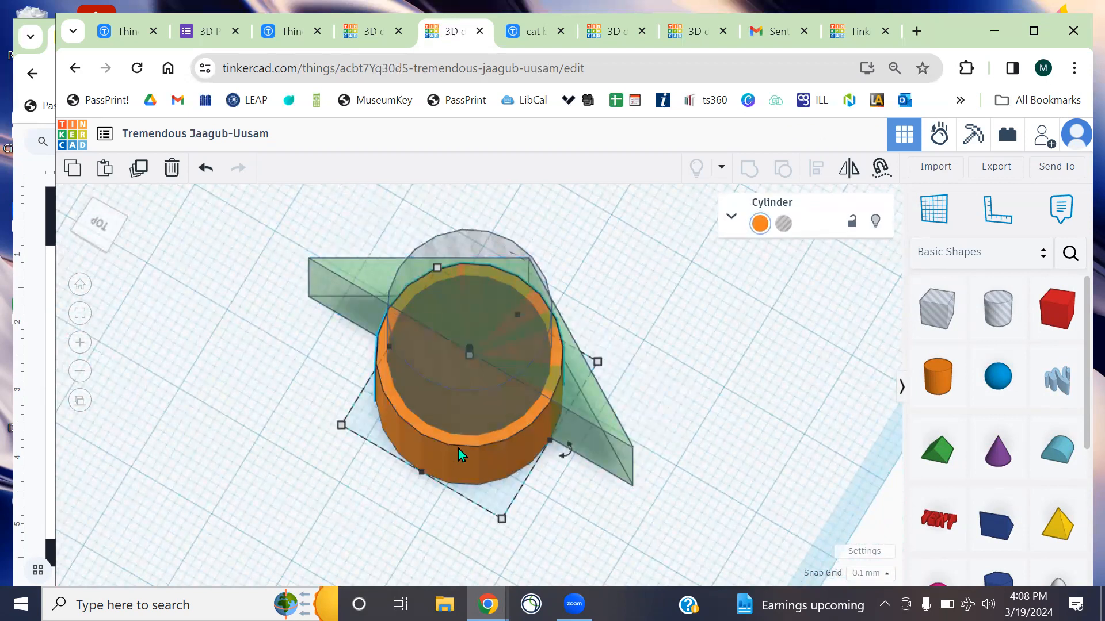
{"action": "key", "text": "h"}
{"action": "right_click_drag", "start_coordinate": [698, 333], "coordinate": [671, 482]}
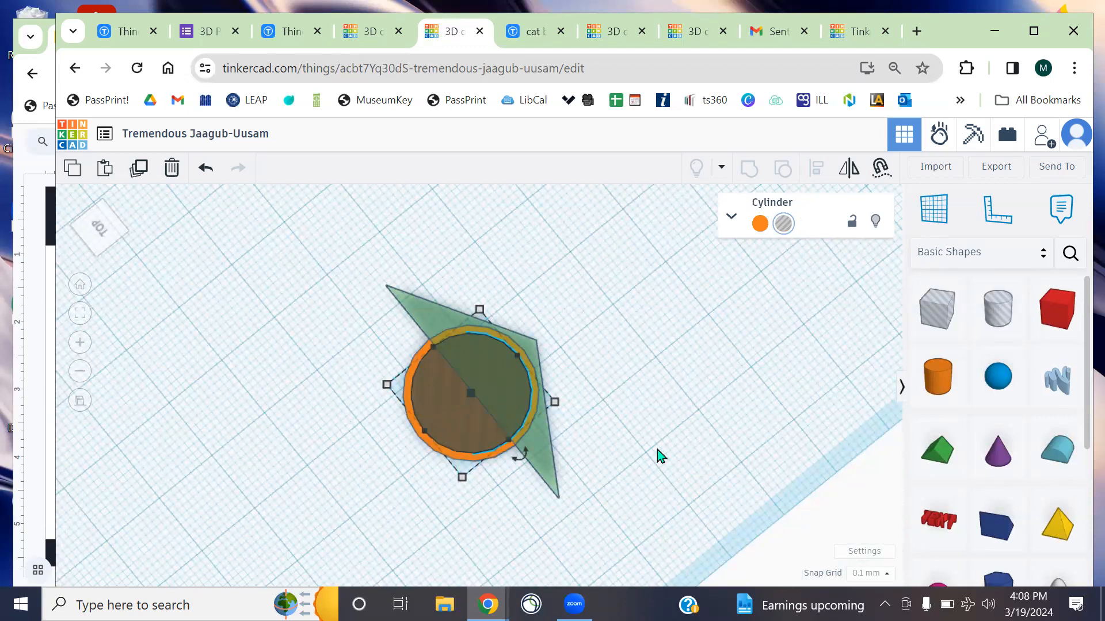
{"action": "right_click_drag", "start_coordinate": [685, 429], "coordinate": [368, 256]}
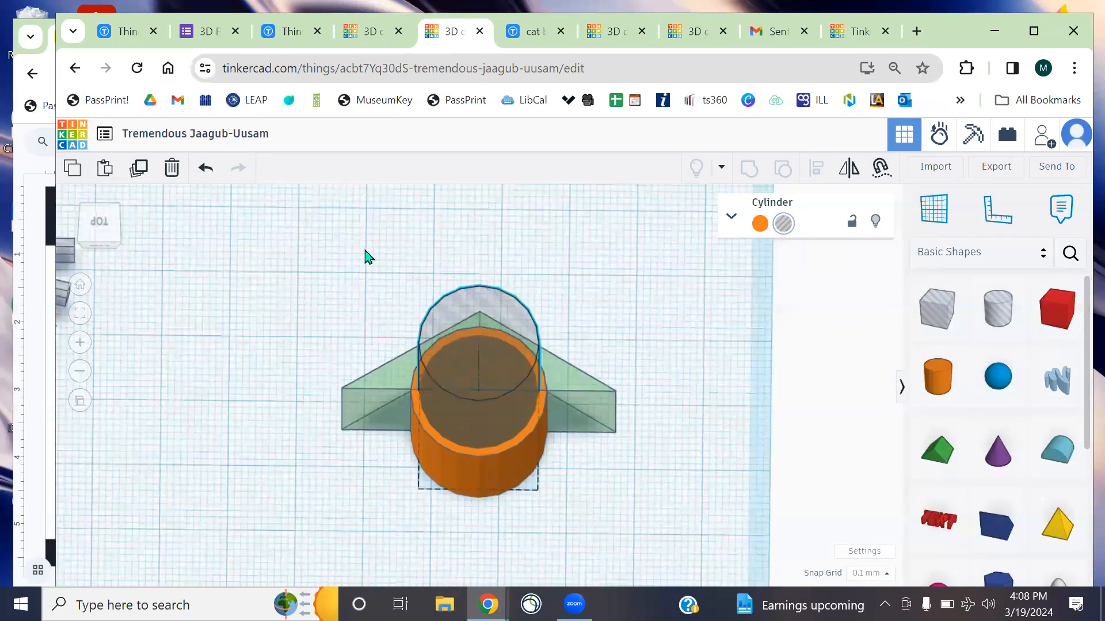
Group the roof, the solid outer cylinder and the inner hole cylinder into one ring shape
{"action": "key", "text": "ctrl+a"}
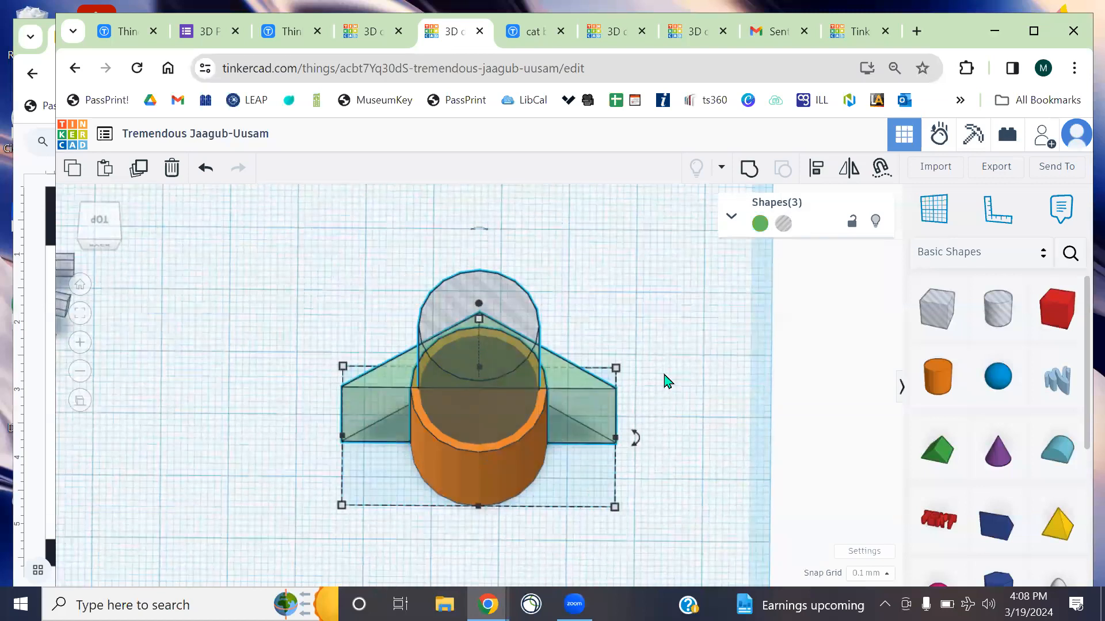
{"action": "left_click", "coordinate": [755, 174]}
{"action": "right_click_drag", "start_coordinate": [694, 349], "coordinate": [690, 375]}
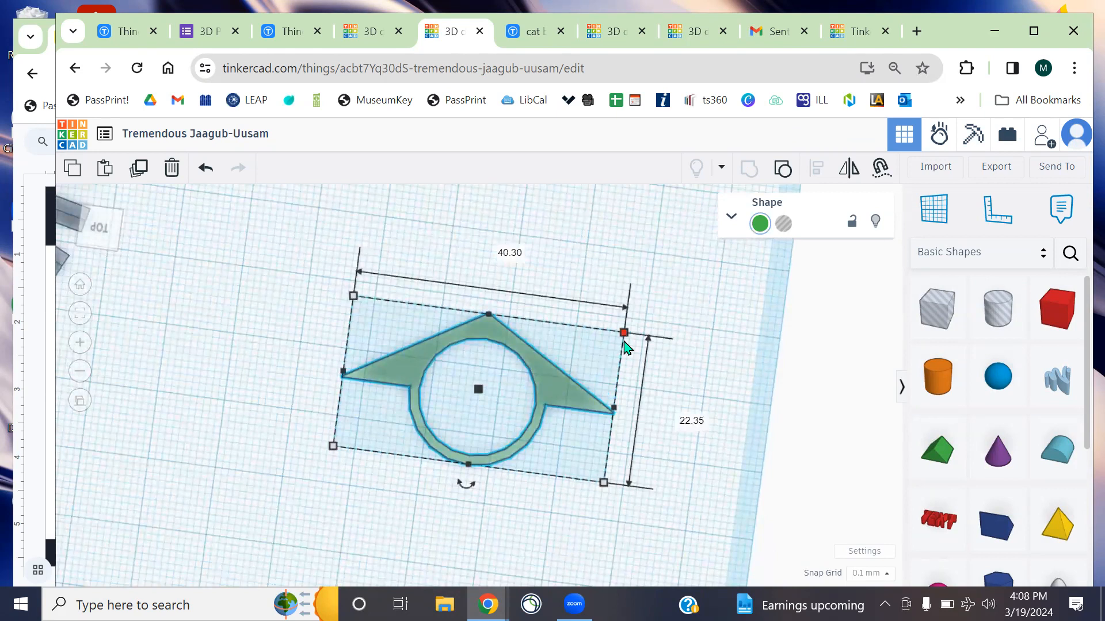
{"action": "left_click", "coordinate": [695, 345]}
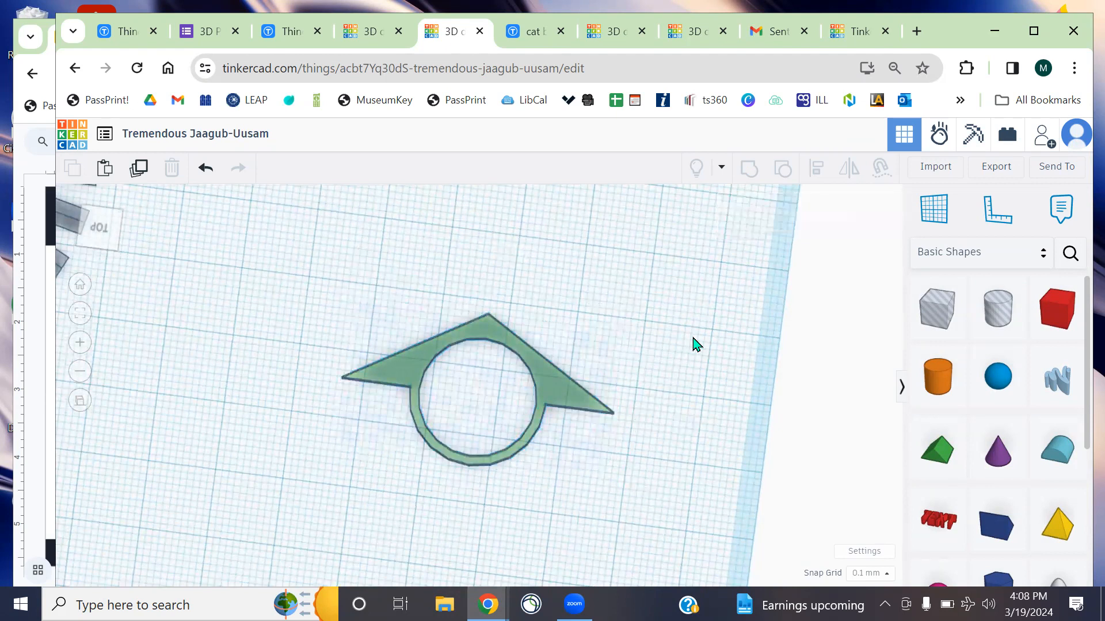
{"action": "left_click", "coordinate": [367, 42]}
{"action": "left_click", "coordinate": [451, 40]}
Turn off transparency for the grouped ring so it is solid green
{"action": "right_click_drag", "start_coordinate": [618, 357], "coordinate": [569, 360]}
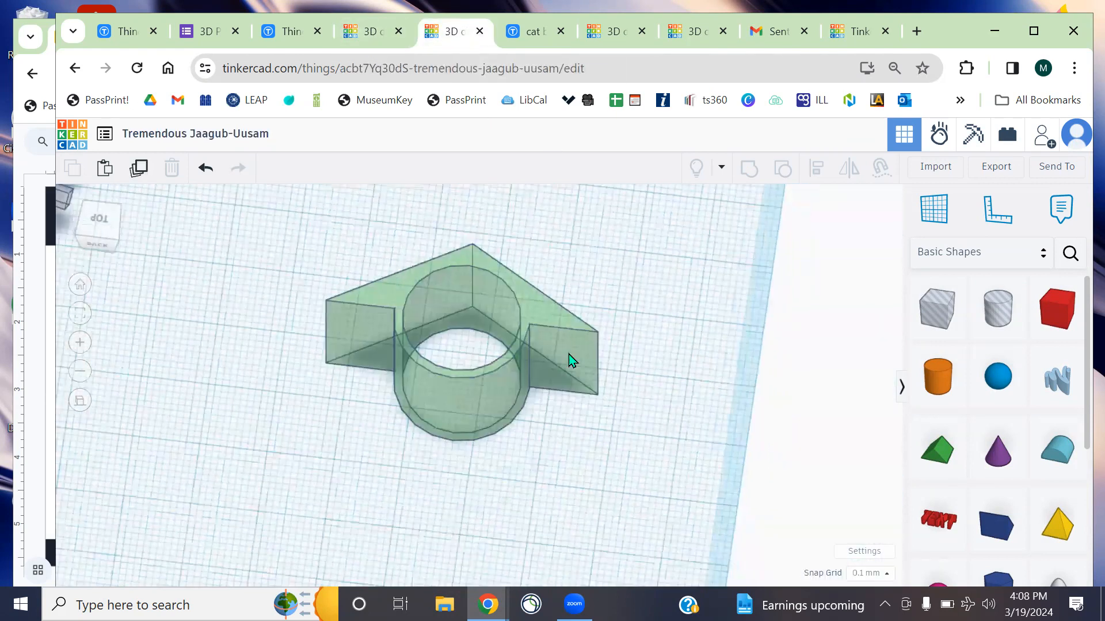
{"action": "left_click", "coordinate": [569, 360]}
{"action": "left_click", "coordinate": [760, 222]}
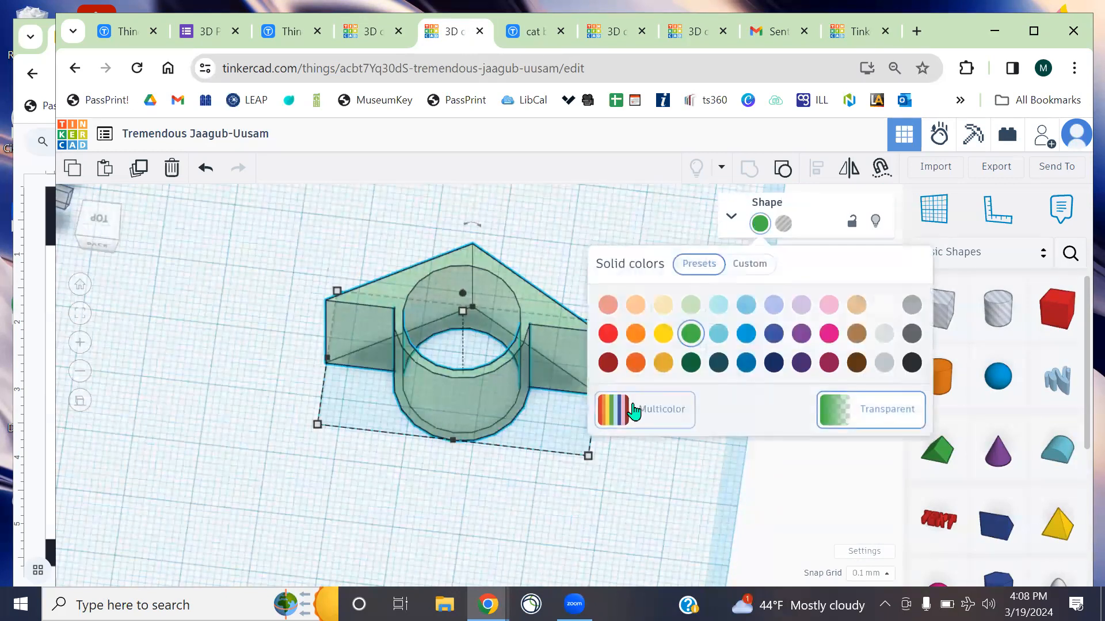
{"action": "left_click", "coordinate": [844, 422]}
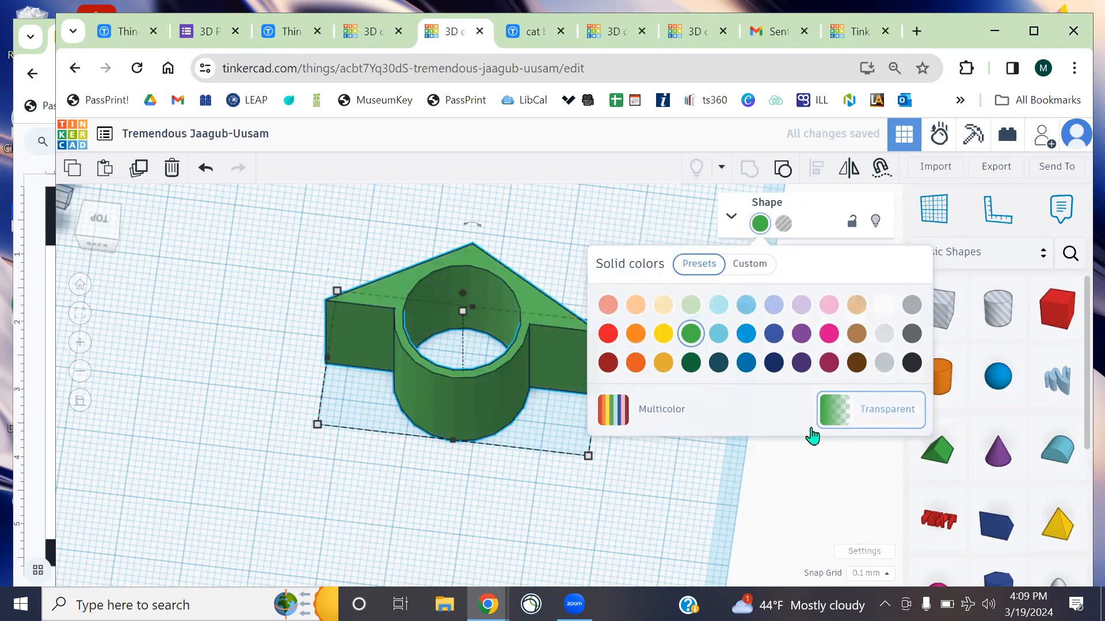
{"action": "right_click_drag", "start_coordinate": [726, 348], "coordinate": [553, 474]}
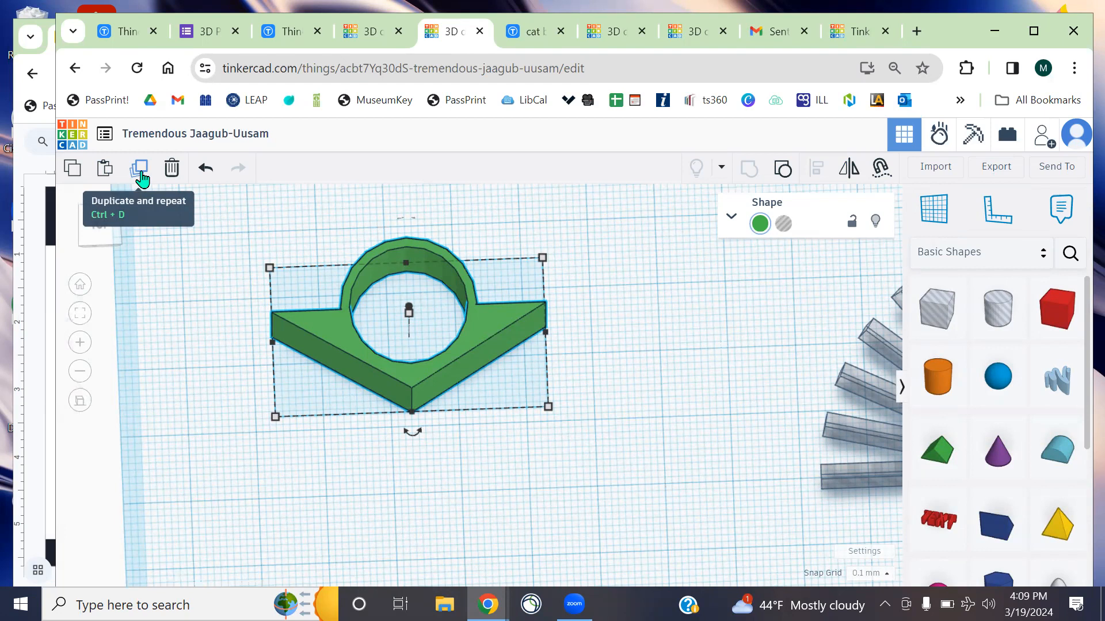
Examine the reference rings in the MakerDay design, including the READ text ring and the gem ring
{"action": "right_click_drag", "start_coordinate": [745, 348], "coordinate": [581, 388]}
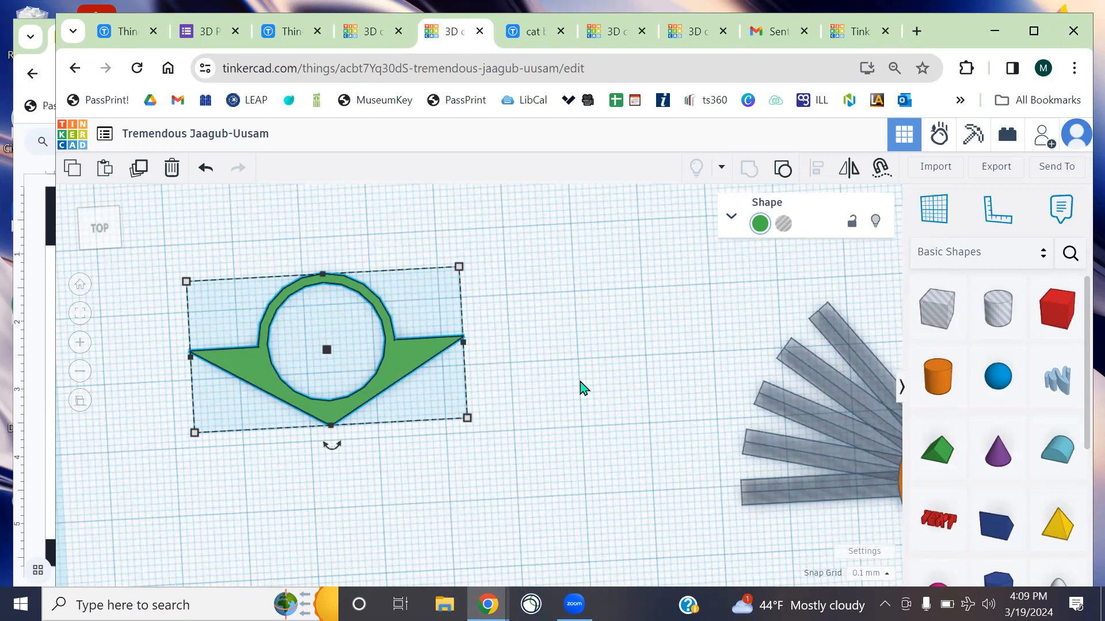
{"action": "mouse_move", "coordinate": [605, 377]}
{"action": "right_mouse_down"}
{"action": "mouse_move", "coordinate": [639, 375]}
{"action": "mouse_move", "coordinate": [661, 342]}
{"action": "right_mouse_up"}
{"action": "right_click_drag", "start_coordinate": [743, 275], "coordinate": [439, 176]}
{"action": "left_click", "coordinate": [371, 32]}
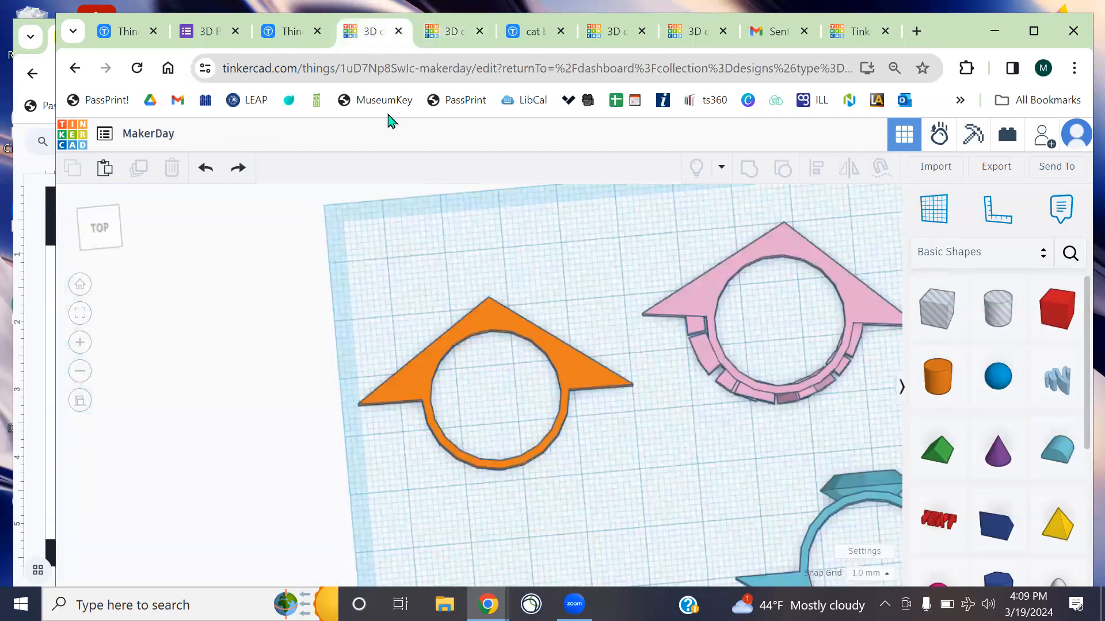
{"action": "middle_click_drag", "start_coordinate": [828, 452], "coordinate": [560, 347]}
{"action": "scroll", "coordinate": [618, 375], "scroll_direction": "up", "scroll_amount": 1}
{"action": "scroll", "coordinate": [645, 357], "scroll_direction": "down", "scroll_amount": 3}
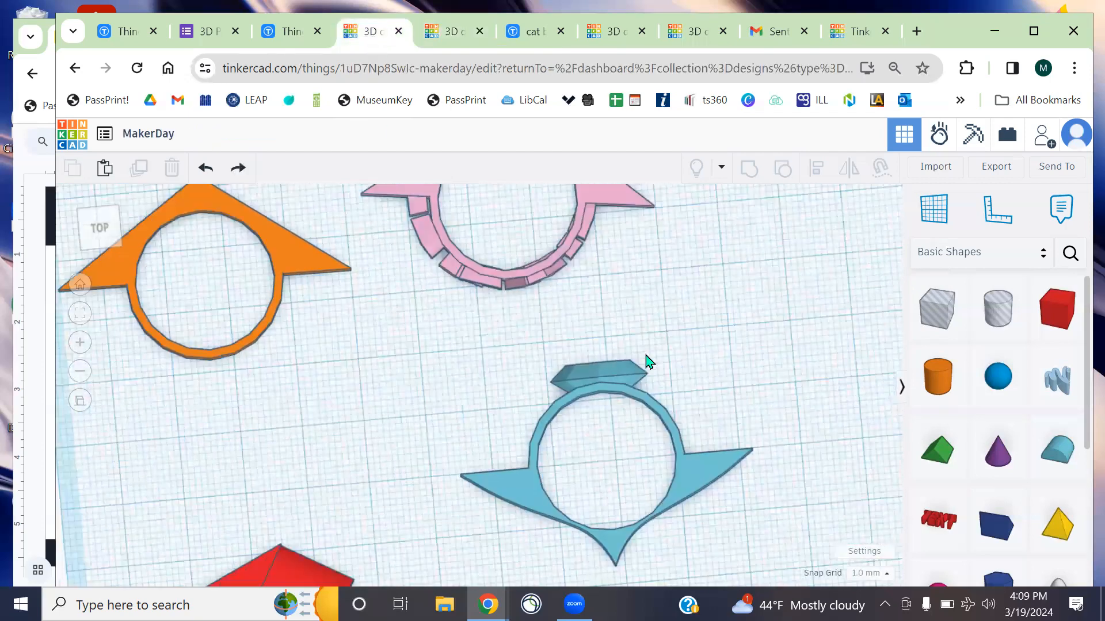
{"action": "right_click_drag", "start_coordinate": [678, 368], "coordinate": [416, 353]}
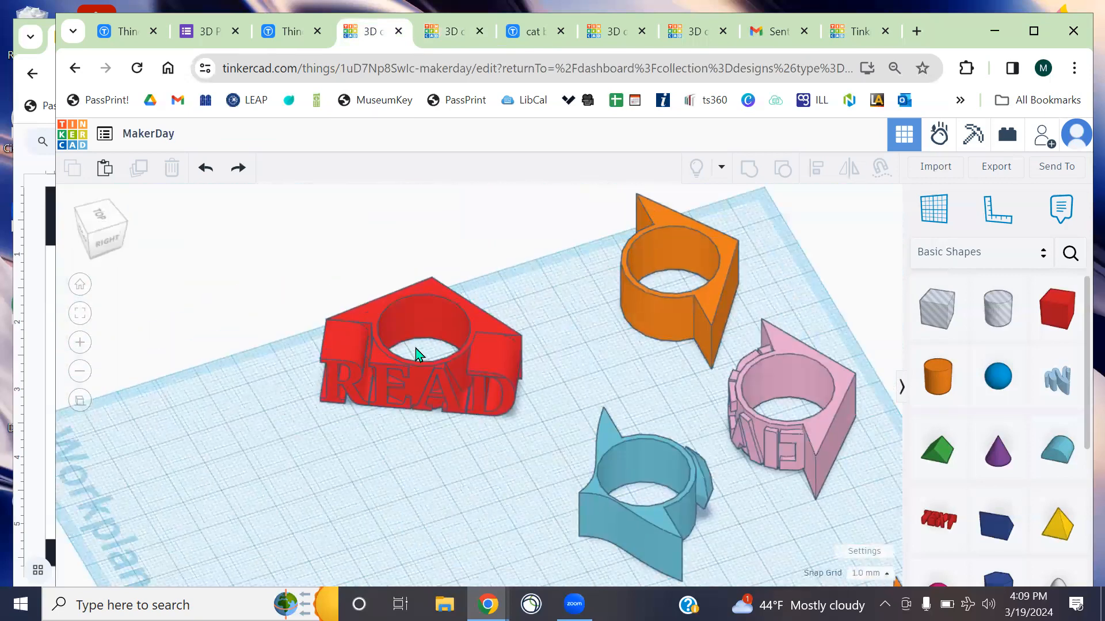
{"action": "right_click_drag", "start_coordinate": [542, 382], "coordinate": [585, 176]}
{"action": "right_click_drag", "start_coordinate": [731, 332], "coordinate": [631, 447]}
{"action": "scroll", "coordinate": [543, 418], "scroll_direction": "up", "scroll_amount": 4}
{"action": "right_click_drag", "start_coordinate": [652, 317], "coordinate": [614, 357]}
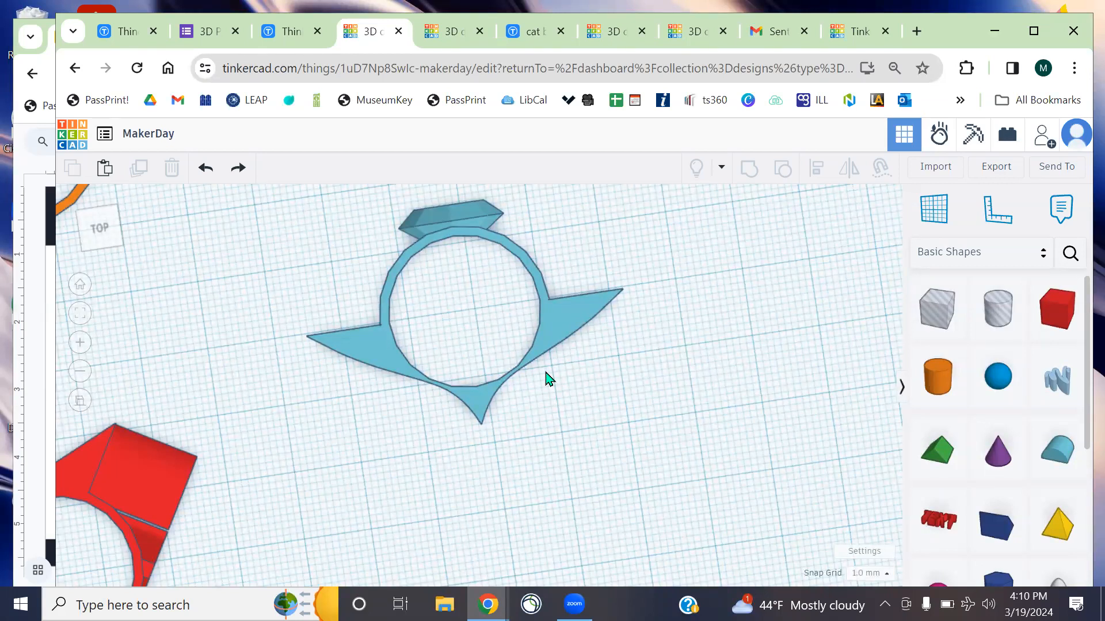
{"action": "scroll", "coordinate": [549, 380], "scroll_direction": "up", "scroll_amount": 2}
{"action": "scroll", "coordinate": [531, 357], "scroll_direction": "down", "scroll_amount": 4}
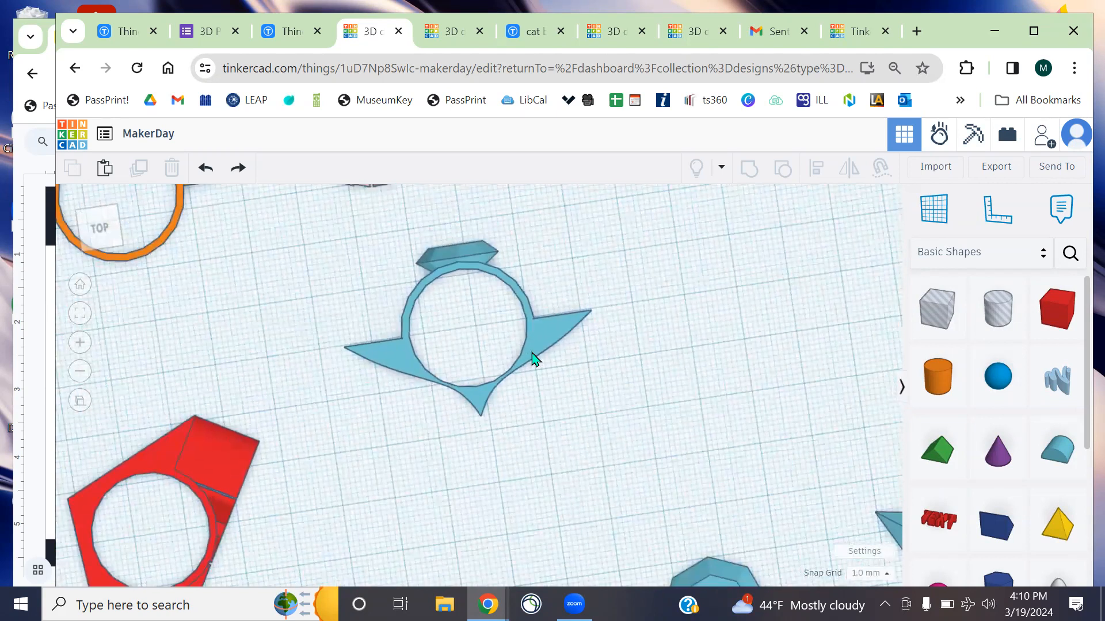
Return to the ring design and move the orange cylinder and the ISO metric thread away to clear space by the ring
{"action": "left_click", "coordinate": [453, 32]}
{"action": "right_click_drag", "start_coordinate": [787, 455], "coordinate": [683, 564]}
{"action": "scroll", "coordinate": [681, 559], "scroll_direction": "down", "scroll_amount": 1}
{"action": "left_click_drag", "start_coordinate": [678, 559], "coordinate": [247, 424]}
{"action": "middle_click_drag", "start_coordinate": [669, 494], "coordinate": [685, 322]}
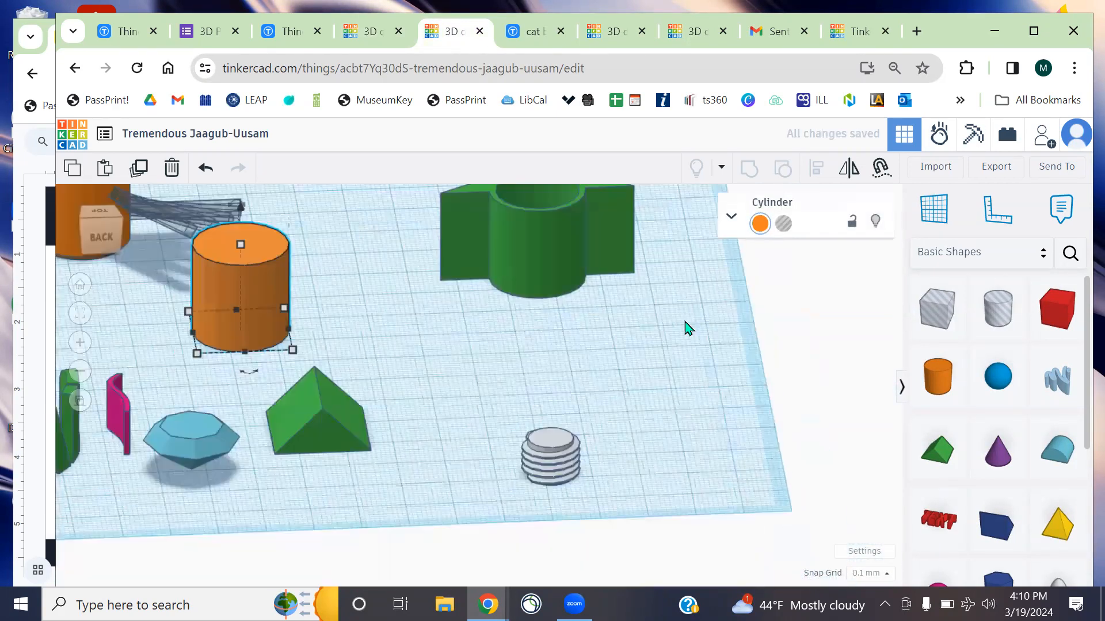
{"action": "left_click_drag", "start_coordinate": [546, 458], "coordinate": [381, 328]}
{"action": "left_click", "coordinate": [592, 365]}
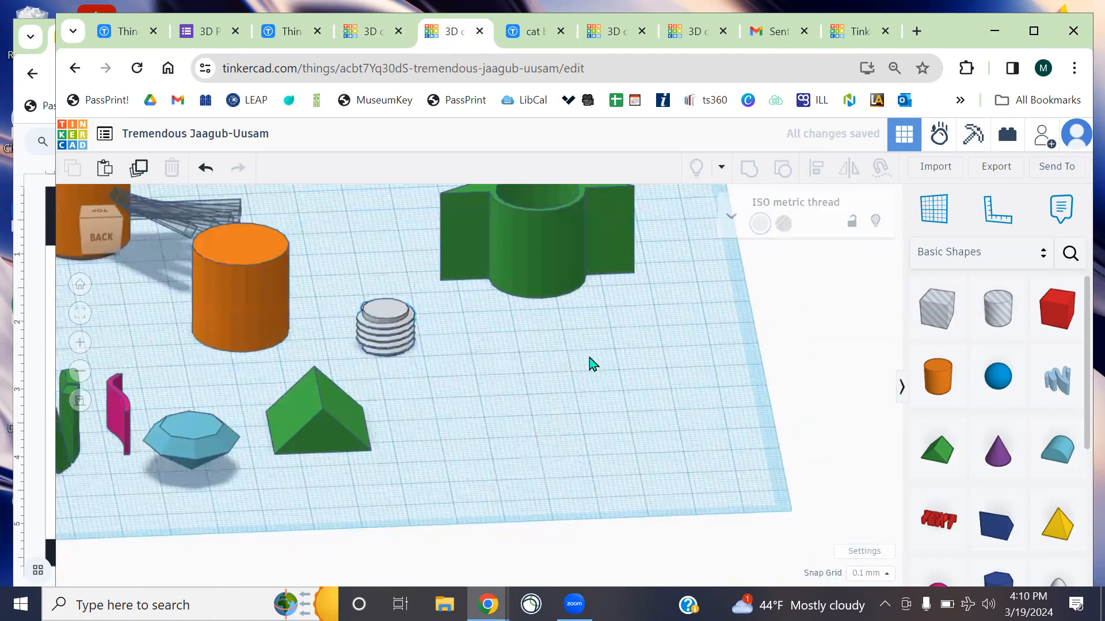
{"action": "scroll", "coordinate": [575, 356], "scroll_direction": "up", "scroll_amount": 5}
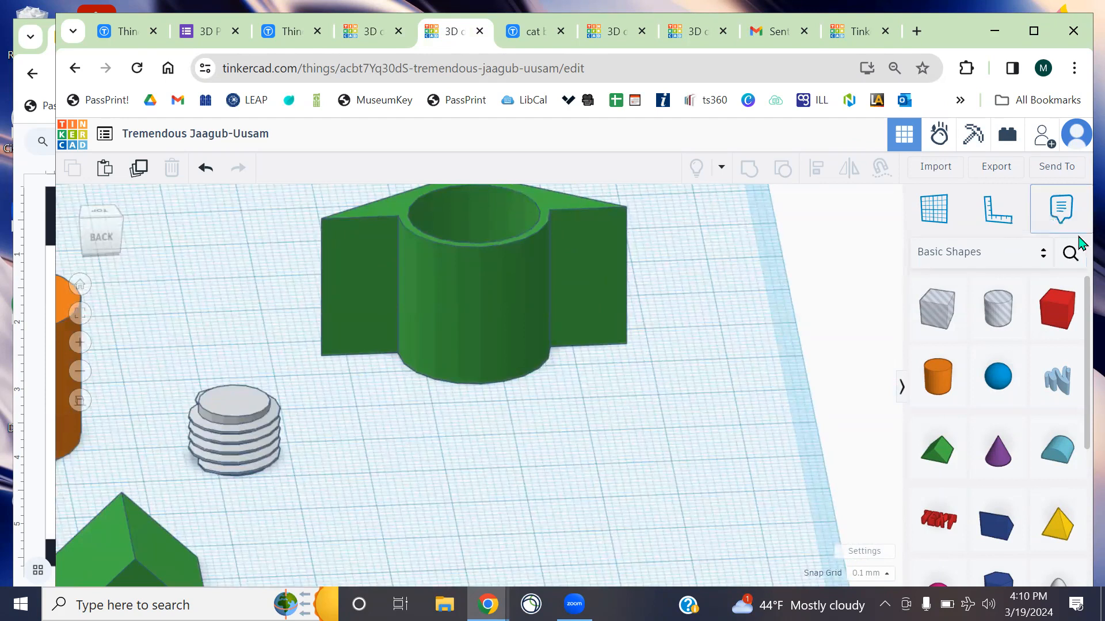
Search the community shapes for TEXT, place a Text shape in front of the ring, and move the ISO metric thread further aside
{"action": "left_click", "coordinate": [1071, 254]}
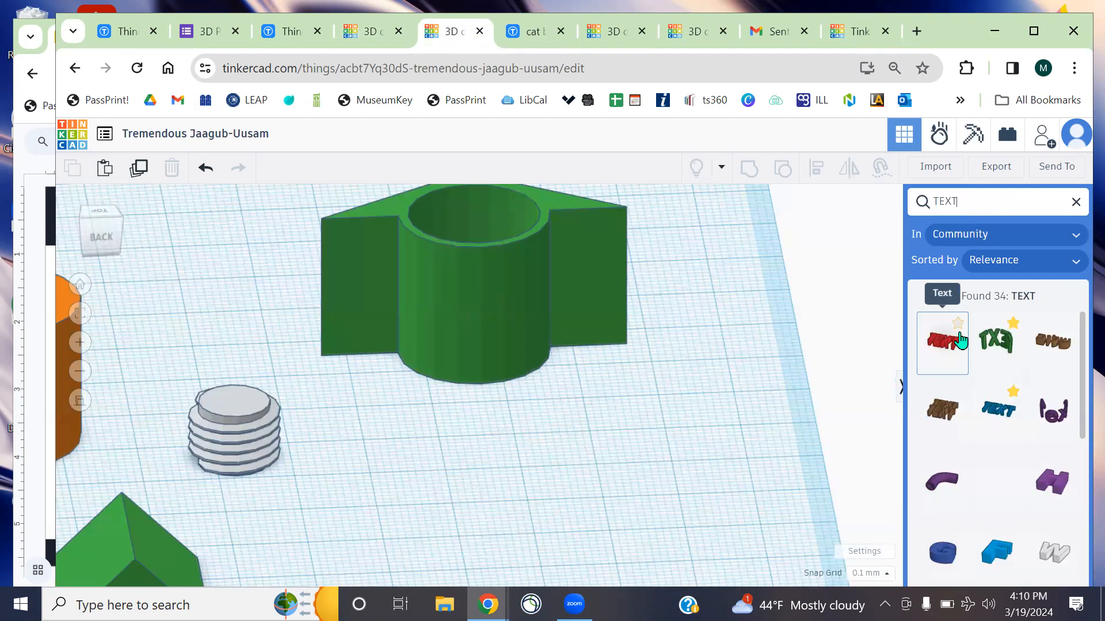
{"action": "left_click_drag", "start_coordinate": [951, 353], "coordinate": [585, 502]}
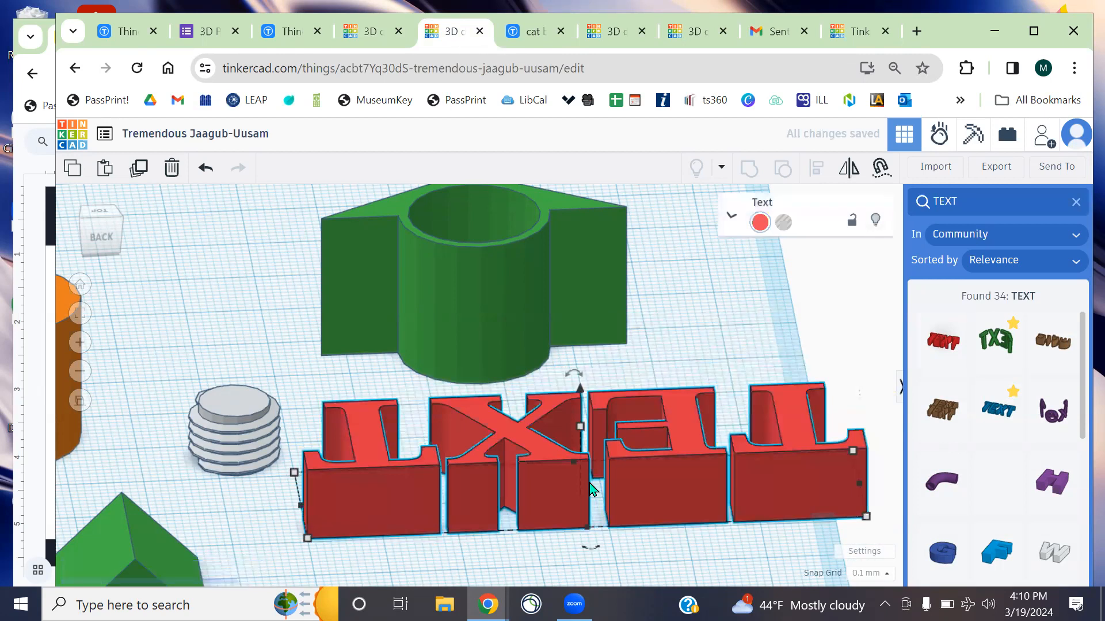
{"action": "middle_click_drag", "start_coordinate": [726, 332], "coordinate": [664, 251]}
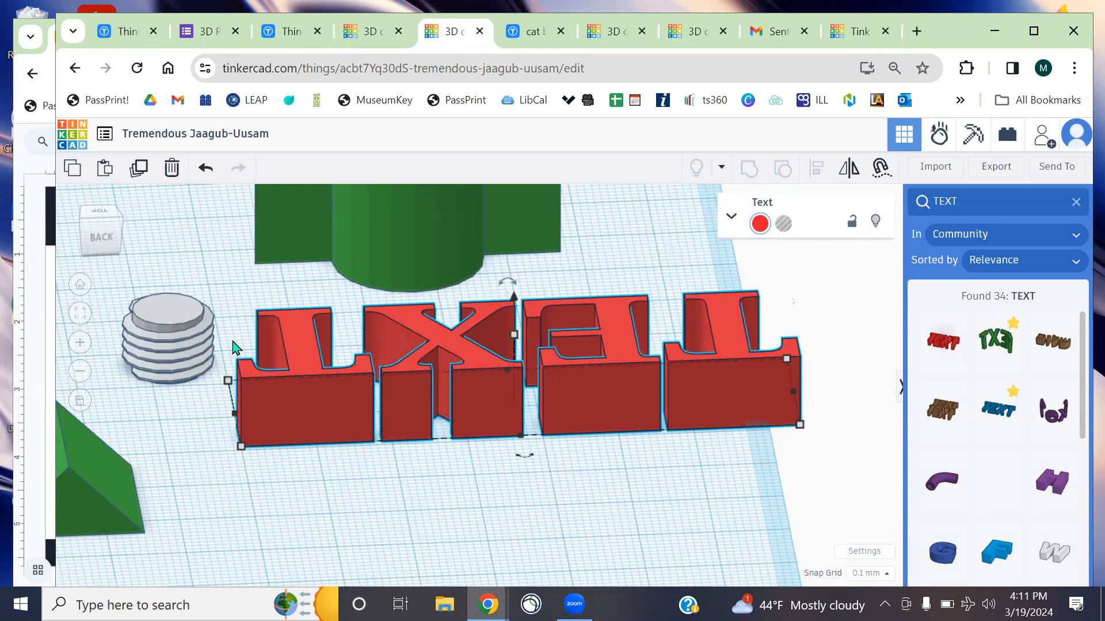
{"action": "left_click_drag", "start_coordinate": [143, 294], "coordinate": [90, 227]}
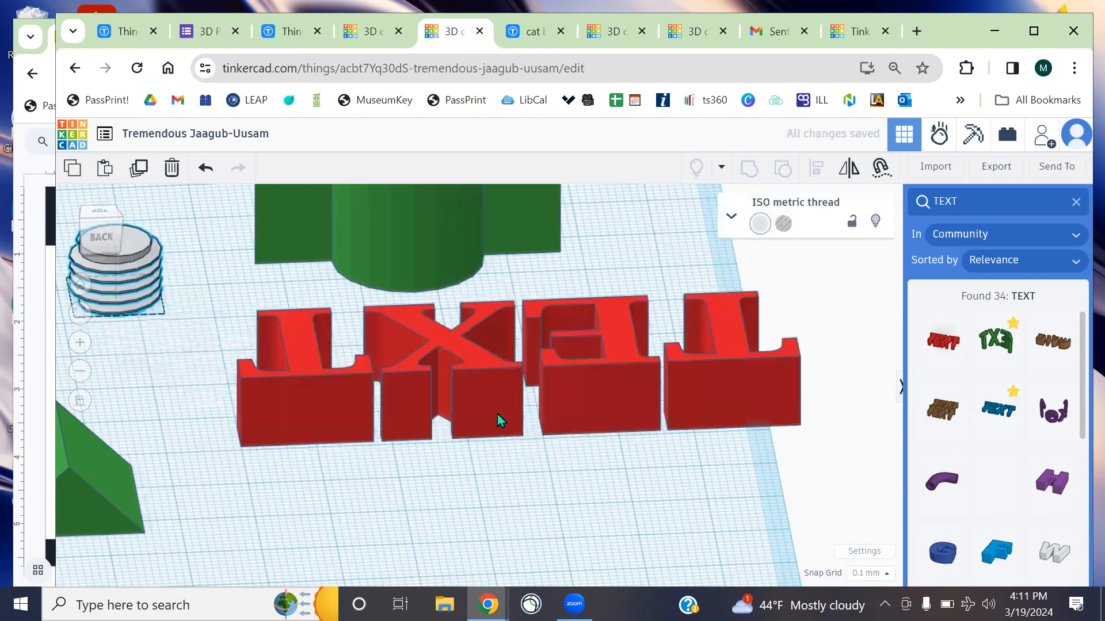
Change the wording of the red Text shape to READ in capital letters
{"action": "left_click", "coordinate": [566, 384]}
{"action": "left_click", "coordinate": [732, 218]}
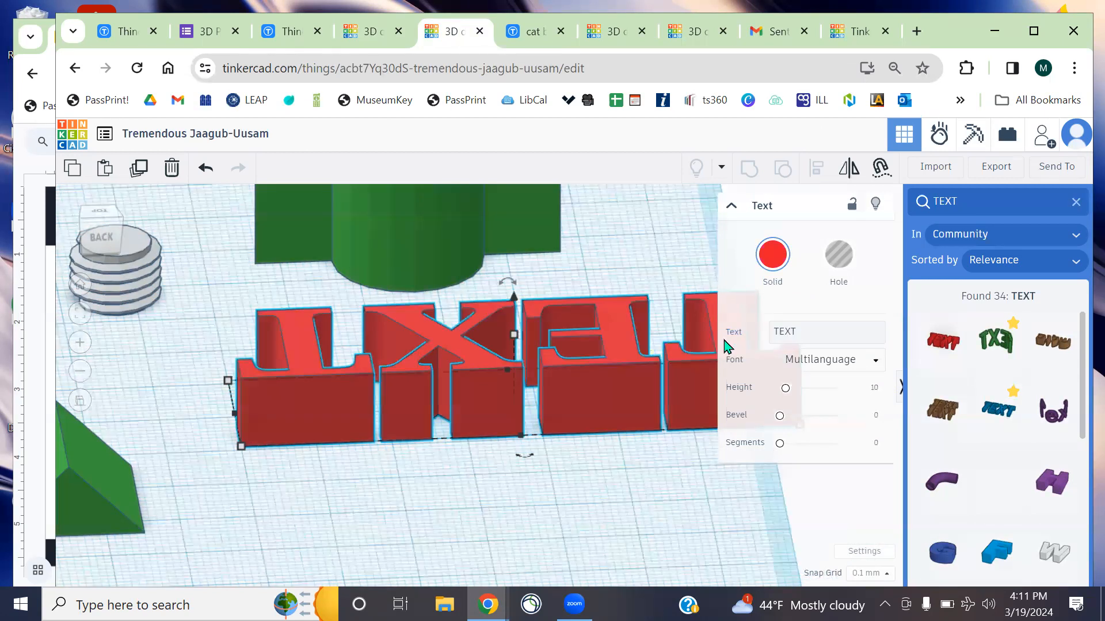
{"action": "left_click_drag", "start_coordinate": [814, 327], "coordinate": [769, 327]}
{"action": "type", "text": "read"}
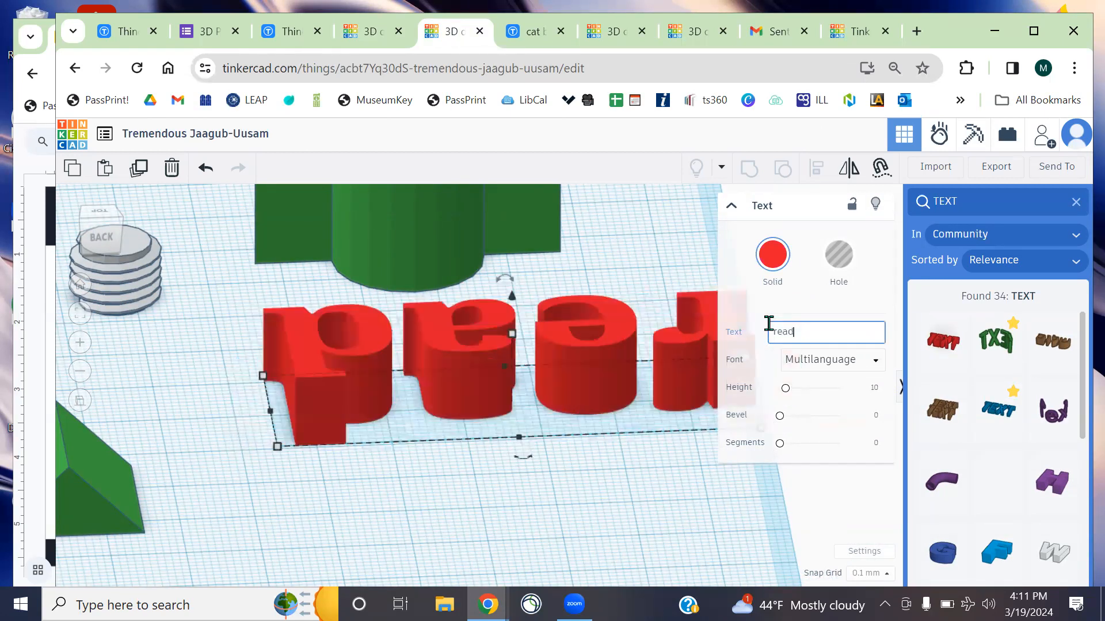
{"action": "key", "text": "BackSpace"}
{"action": "key", "text": "BackSpace"}
{"action": "key", "text": "BackSpace"}
{"action": "key", "text": "BackSpace"}
{"action": "type", "text": "READ"}
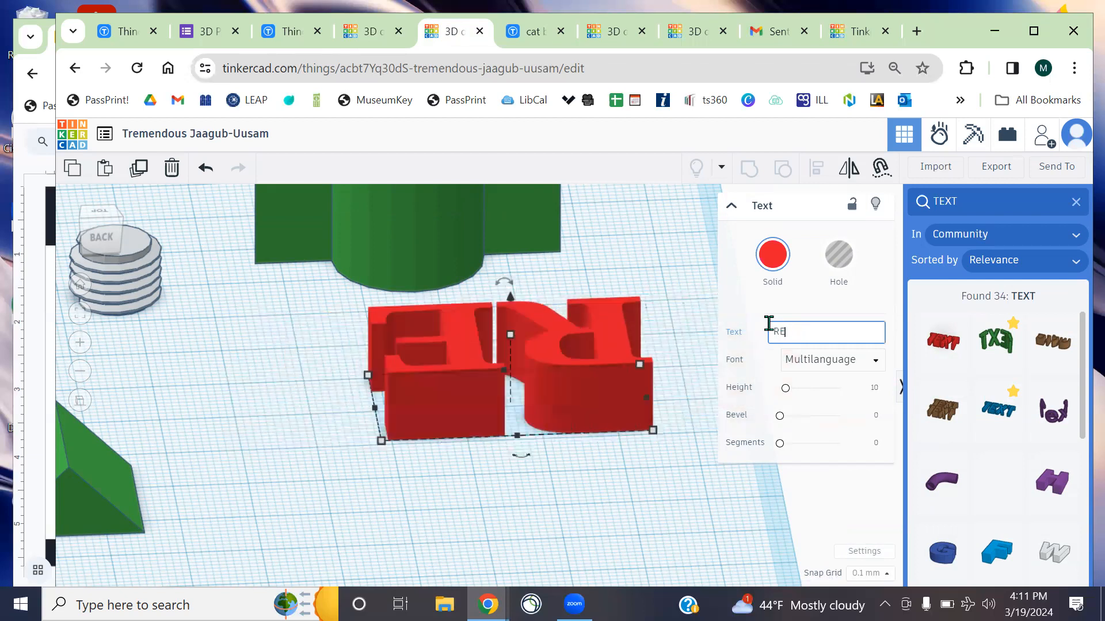
Try the available fonts on the READ text and set it to Serif
{"action": "right_click_drag", "start_coordinate": [648, 481], "coordinate": [611, 349]}
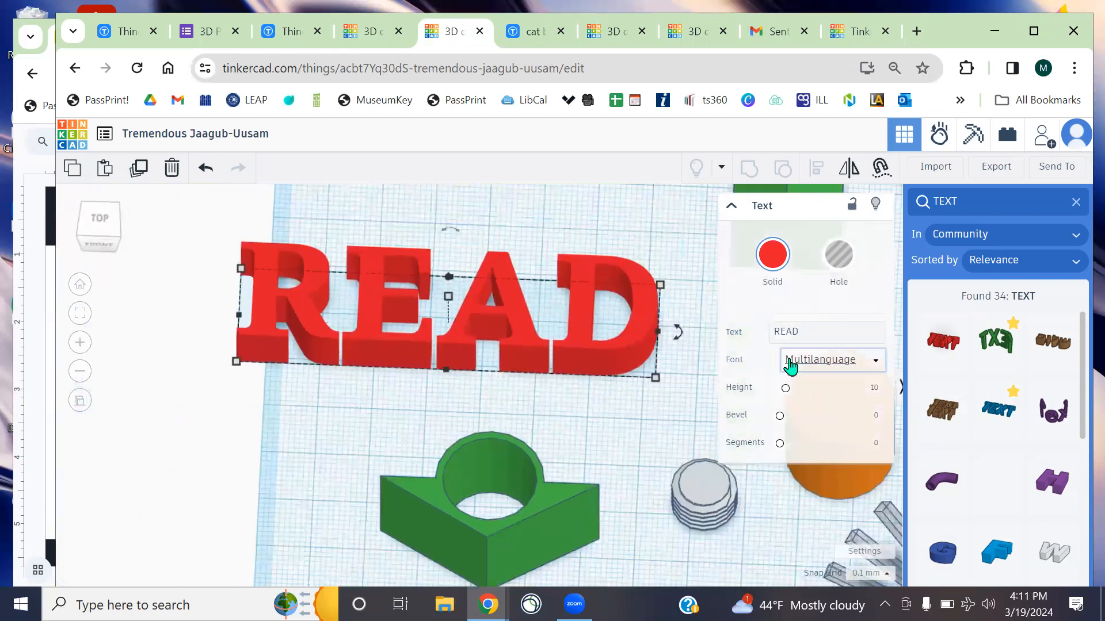
{"action": "left_click", "coordinate": [828, 360]}
{"action": "left_click", "coordinate": [838, 406]}
{"action": "left_click", "coordinate": [830, 363]}
{"action": "left_click", "coordinate": [820, 424]}
{"action": "left_click", "coordinate": [808, 363]}
{"action": "left_click", "coordinate": [816, 443]}
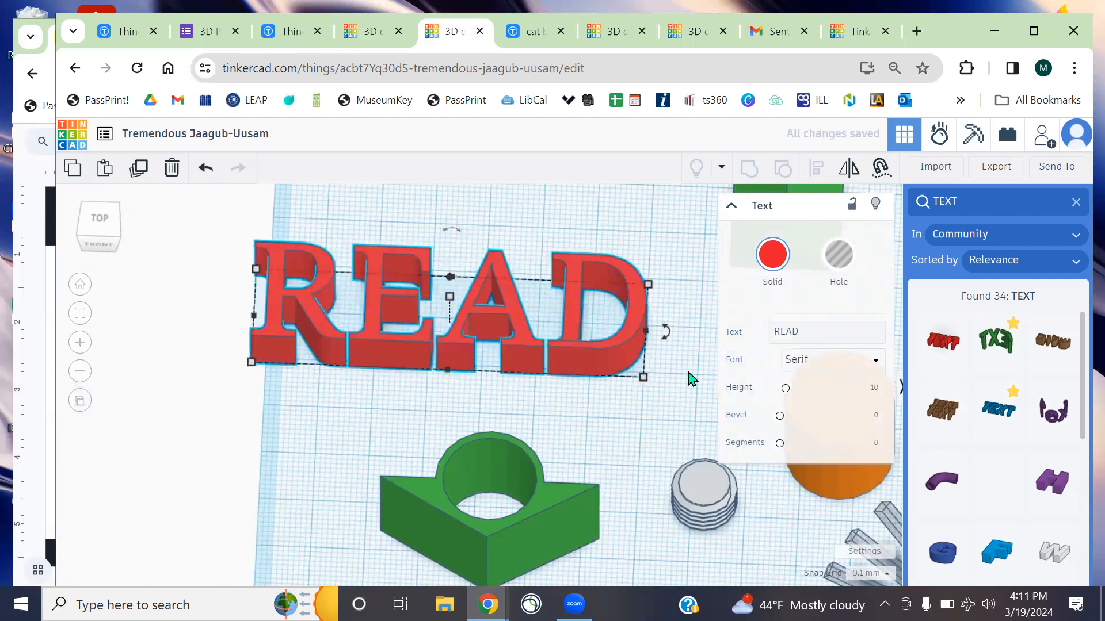
Raise the height parameter of the READ text to about 20.2
{"action": "mouse_move", "coordinate": [785, 389]}
{"action": "left_mouse_down"}
{"action": "mouse_move", "coordinate": [809, 389]}
{"action": "mouse_move", "coordinate": [791, 388]}
{"action": "left_mouse_up"}
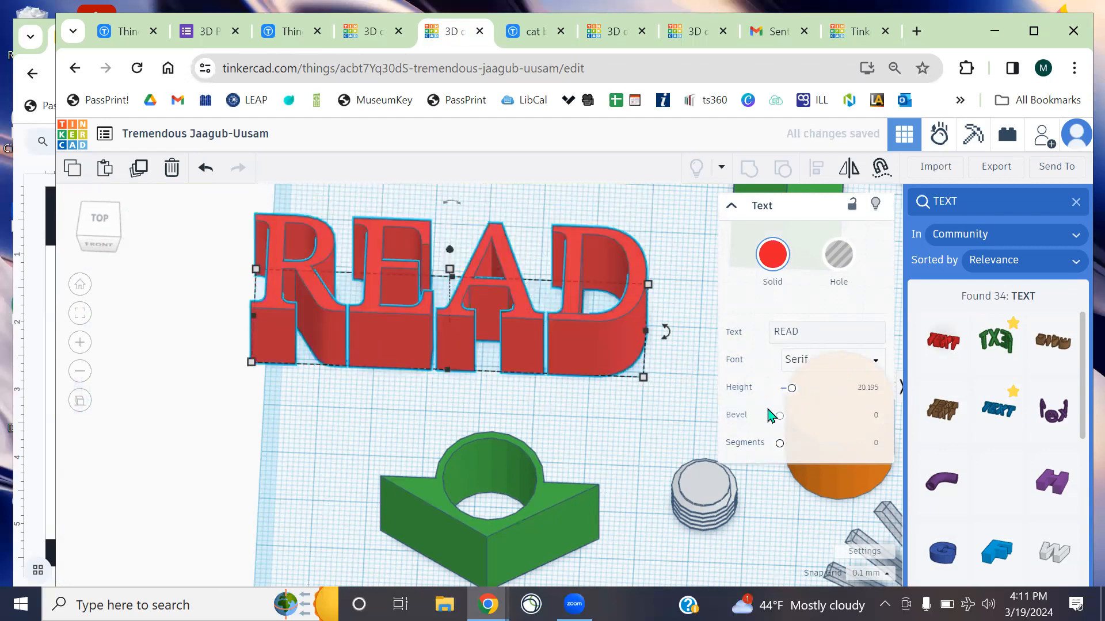
{"action": "mouse_move", "coordinate": [781, 423]}
{"action": "left_mouse_down"}
{"action": "mouse_move", "coordinate": [858, 425]}
{"action": "mouse_move", "coordinate": [787, 428]}
{"action": "mouse_move", "coordinate": [788, 457]}
{"action": "mouse_move", "coordinate": [826, 443]}
{"action": "mouse_move", "coordinate": [778, 444]}
{"action": "left_mouse_up"}
{"action": "left_click", "coordinate": [570, 391]}
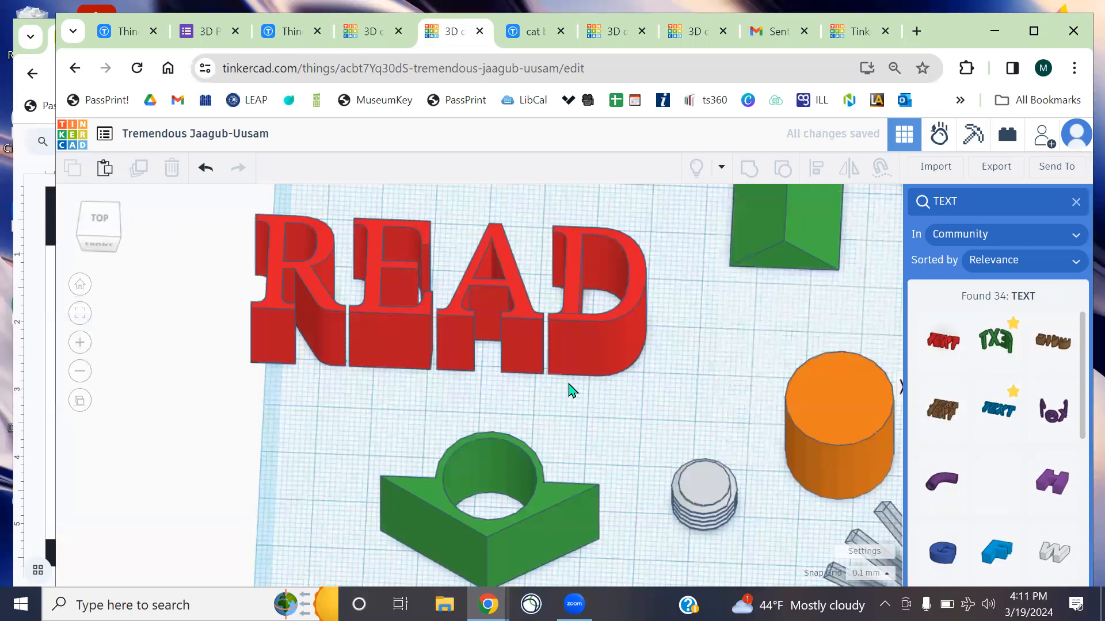
Lower the READ text freehand to a much thinner slab of letters
{"action": "right_click_drag", "start_coordinate": [546, 423], "coordinate": [609, 374]}
{"action": "left_click", "coordinate": [589, 363]}
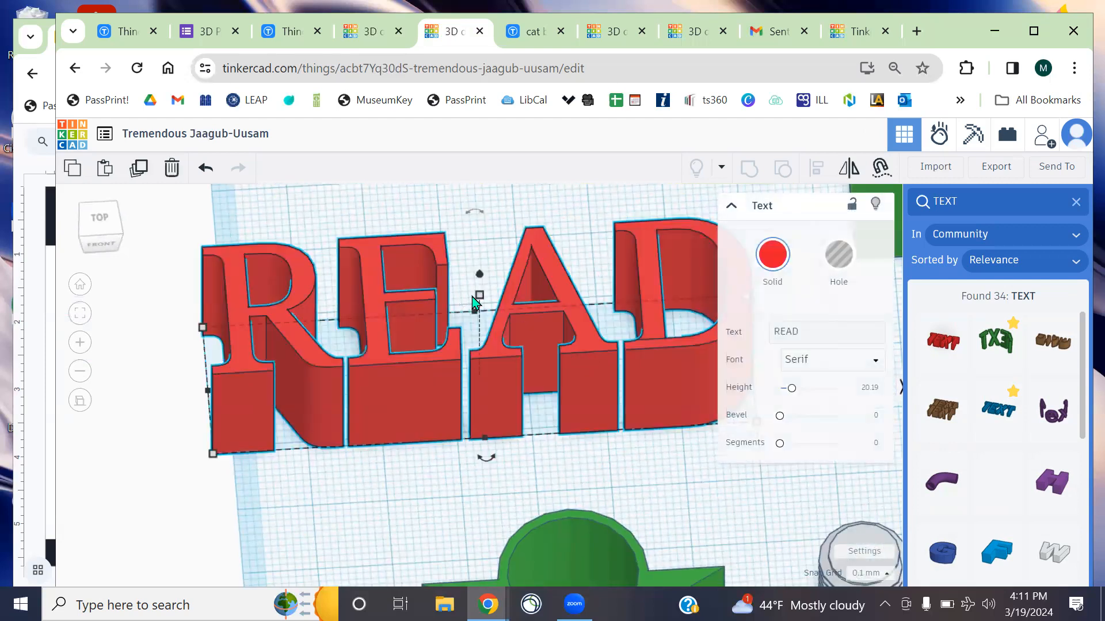
{"action": "left_click_drag", "start_coordinate": [475, 300], "coordinate": [482, 353]}
{"action": "left_click", "coordinate": [405, 469]}
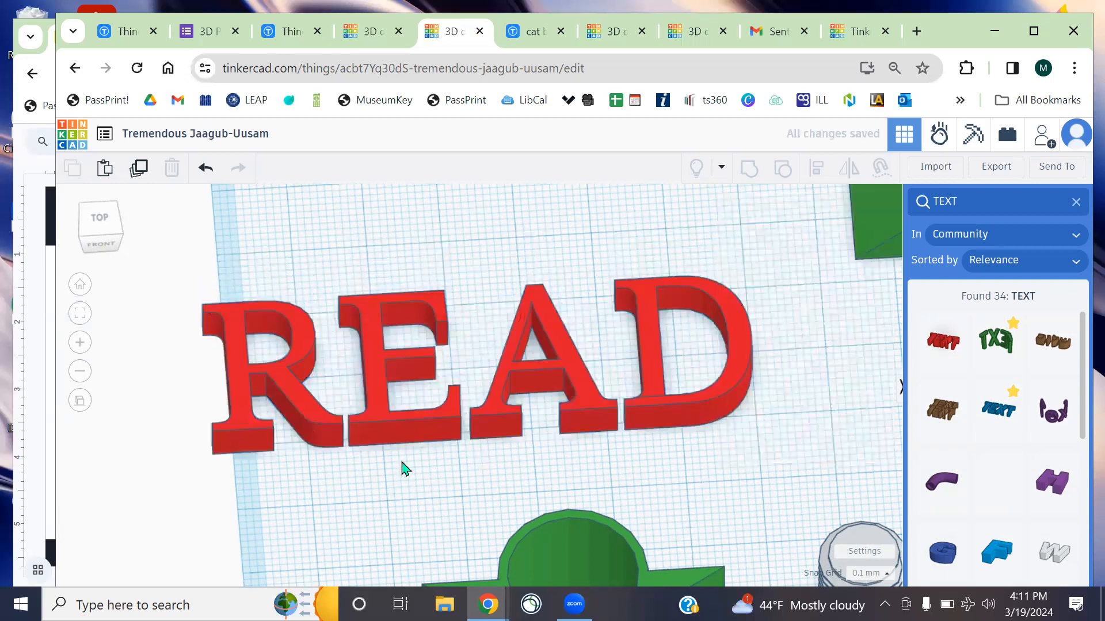
Scale the READ text down proportionally to about the ring's width and move it in front of the ring's band
{"action": "right_click_drag", "start_coordinate": [703, 419], "coordinate": [726, 406]}
{"action": "left_click", "coordinate": [726, 379]}
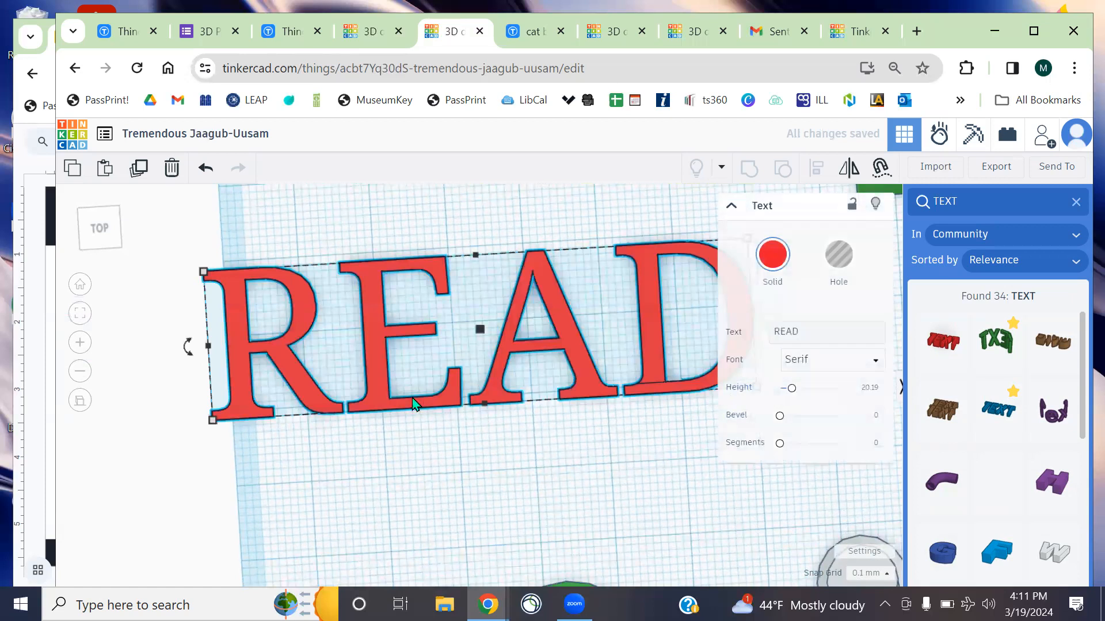
{"action": "left_click_drag", "start_coordinate": [202, 272], "coordinate": [358, 303], "text": "alt+shift"}
{"action": "left_click_drag", "start_coordinate": [531, 349], "coordinate": [592, 509]}
{"action": "middle_click_drag", "start_coordinate": [607, 480], "coordinate": [531, 322]}
{"action": "right_click_drag", "start_coordinate": [566, 301], "coordinate": [531, 371]}
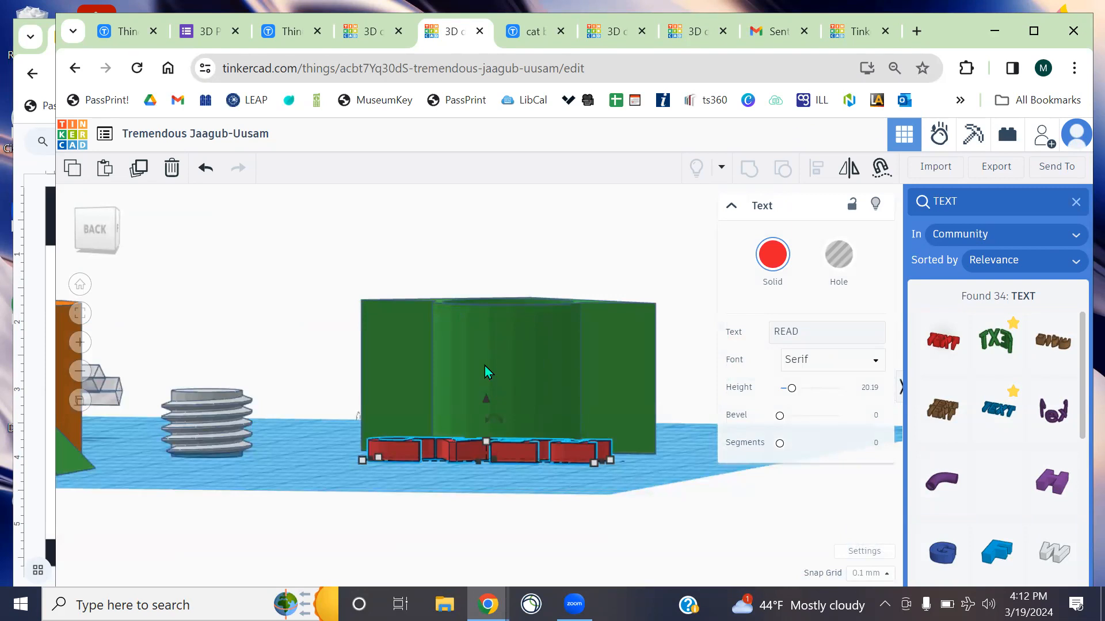
Rotate the READ text 180° flat on the workplane so it reads correctly from the band side of the ring
{"action": "right_click_drag", "start_coordinate": [556, 374], "coordinate": [553, 426]}
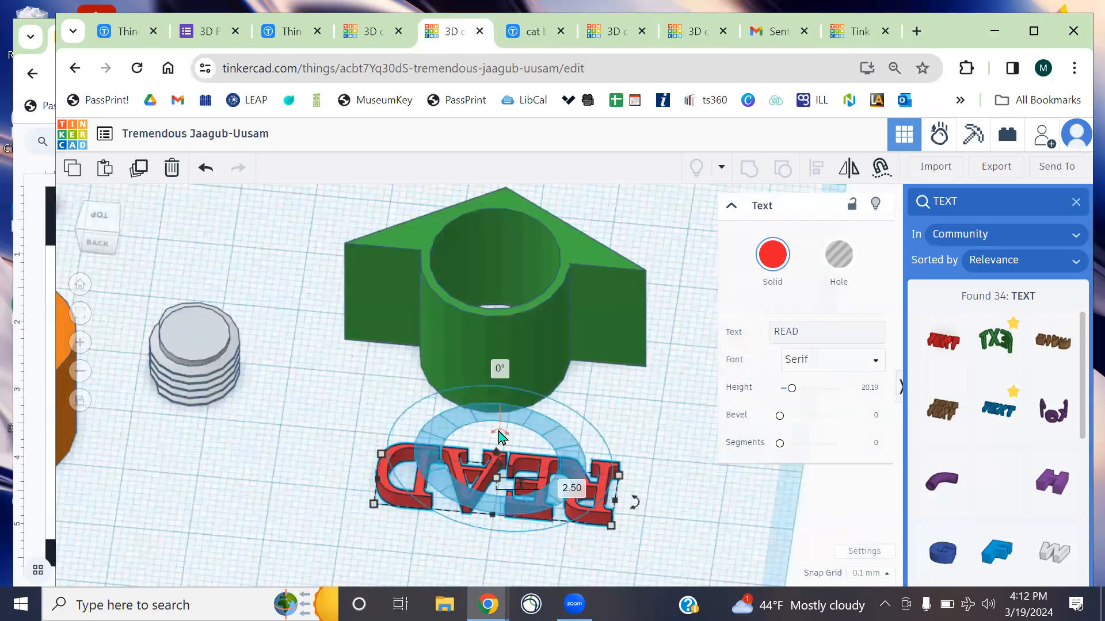
{"action": "right_click_drag", "start_coordinate": [604, 371], "coordinate": [606, 400]}
{"action": "left_click_drag", "start_coordinate": [635, 505], "coordinate": [520, 427]}
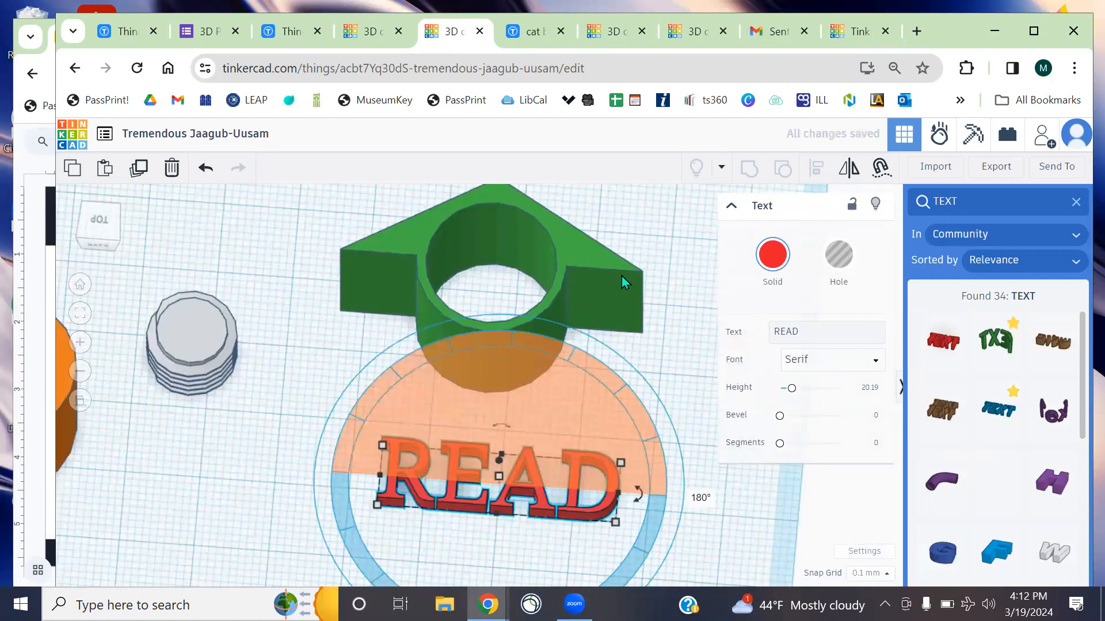
{"action": "left_click", "coordinate": [621, 276]}
Tilt the READ text up from the workplane so its letters stand upright, facing away from the ring's band
{"action": "right_click_drag", "start_coordinate": [637, 357], "coordinate": [558, 389]}
{"action": "left_click", "coordinate": [578, 385]}
{"action": "right_click_drag", "start_coordinate": [649, 386], "coordinate": [514, 336]}
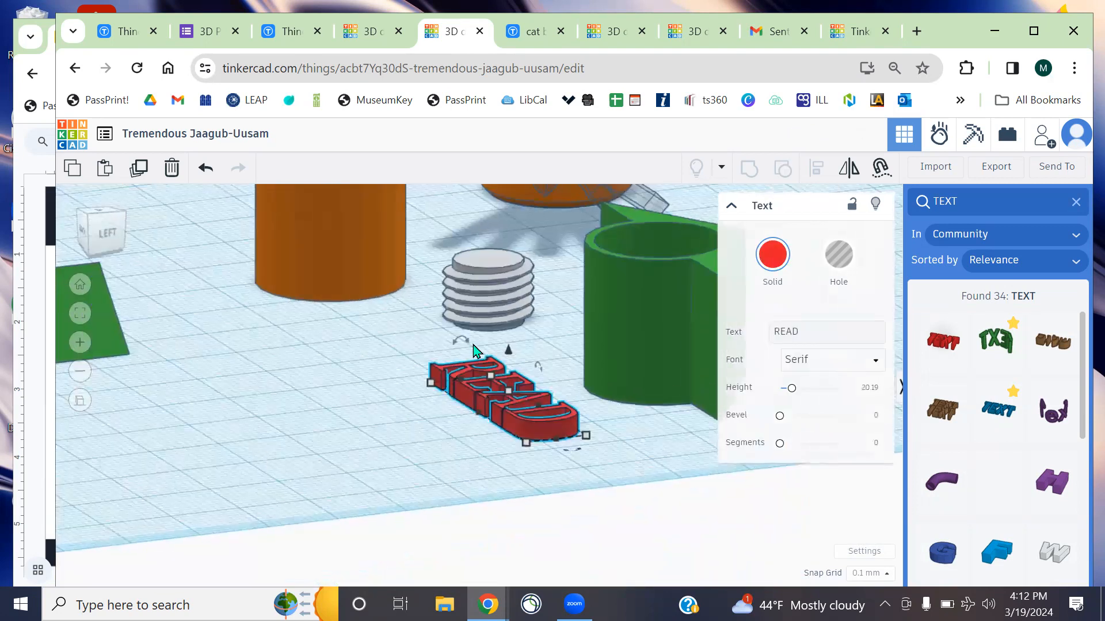
{"action": "left_click_drag", "start_coordinate": [460, 343], "coordinate": [331, 417]}
{"action": "right_click_drag", "start_coordinate": [380, 429], "coordinate": [527, 395]}
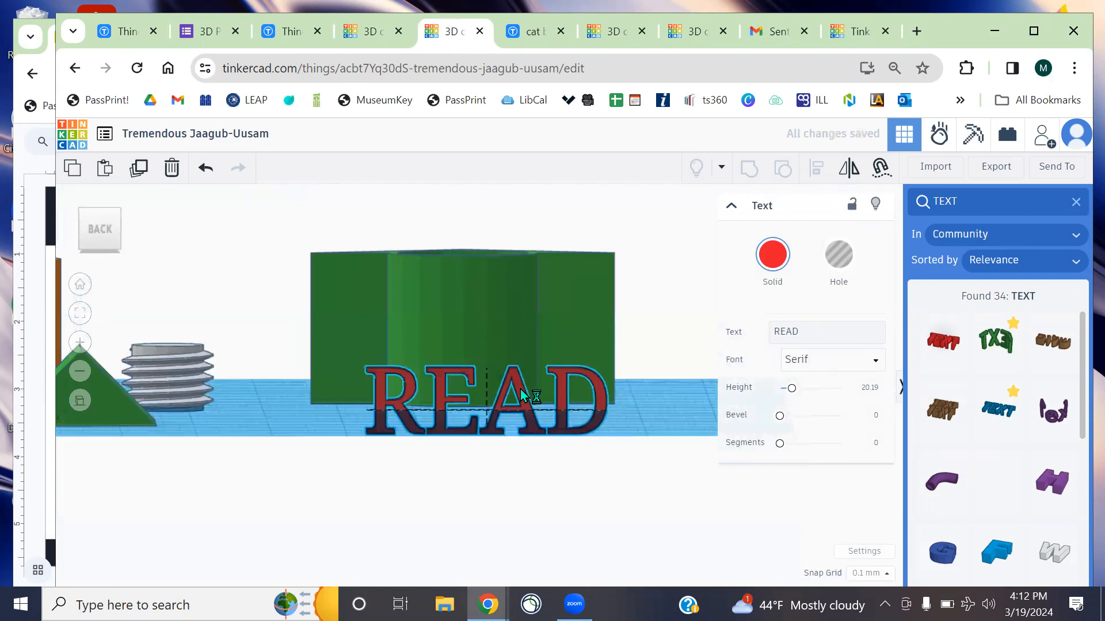
Drop the READ text onto the workplane and align its vertical centre with the ring's
{"action": "key", "text": "d"}
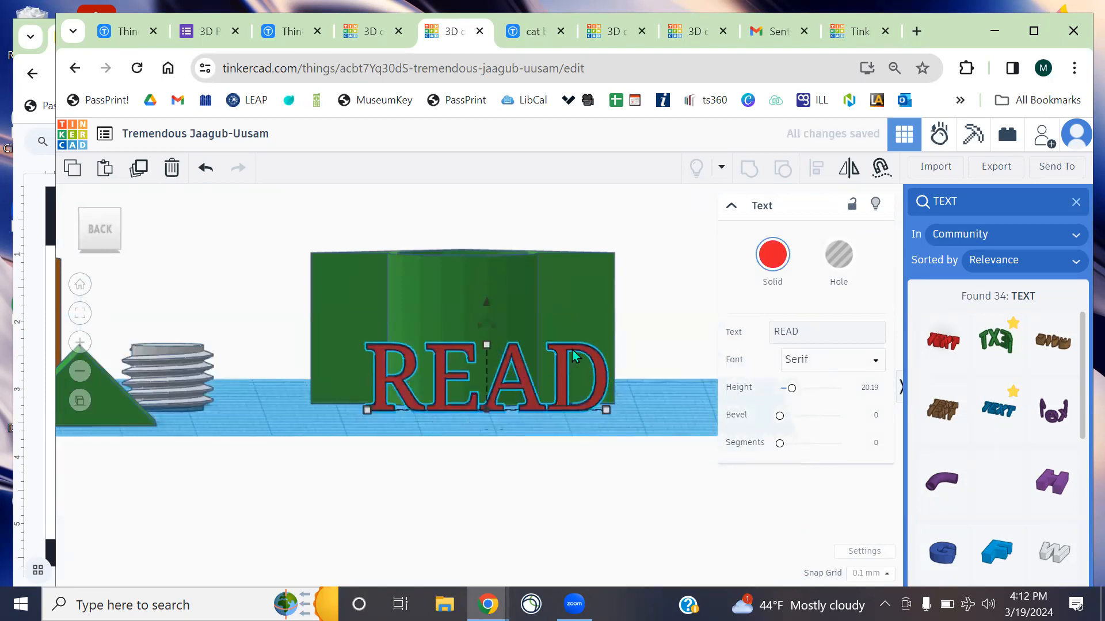
{"action": "left_click", "coordinate": [538, 412], "text": "shift"}
{"action": "left_click", "coordinate": [817, 168]}
{"action": "left_click", "coordinate": [632, 335]}
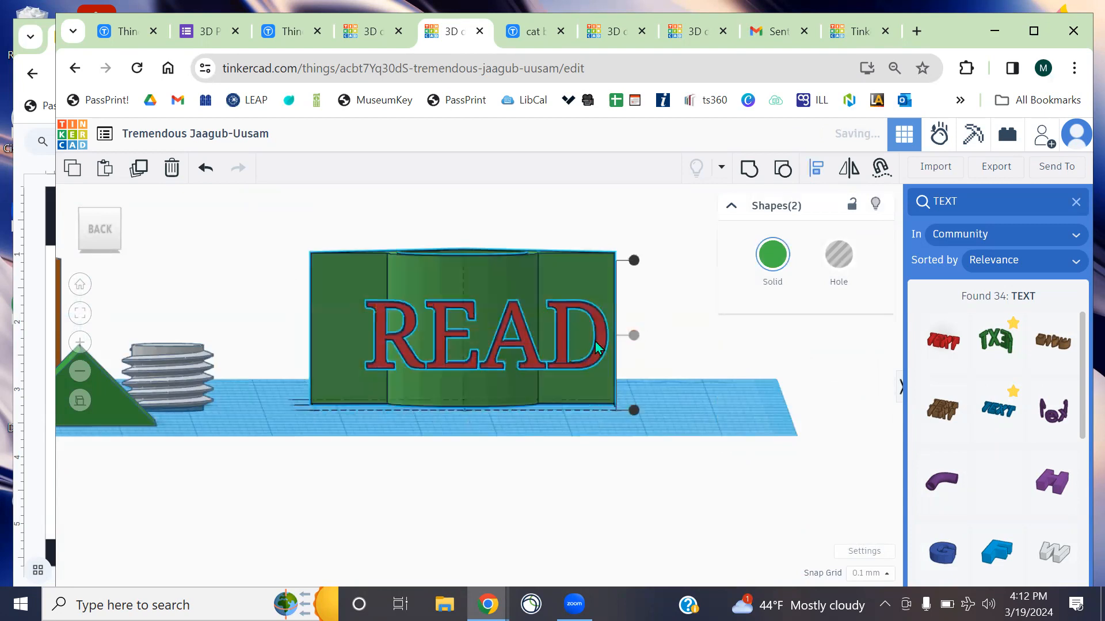
{"action": "right_click_drag", "start_coordinate": [469, 434], "coordinate": [533, 261]}
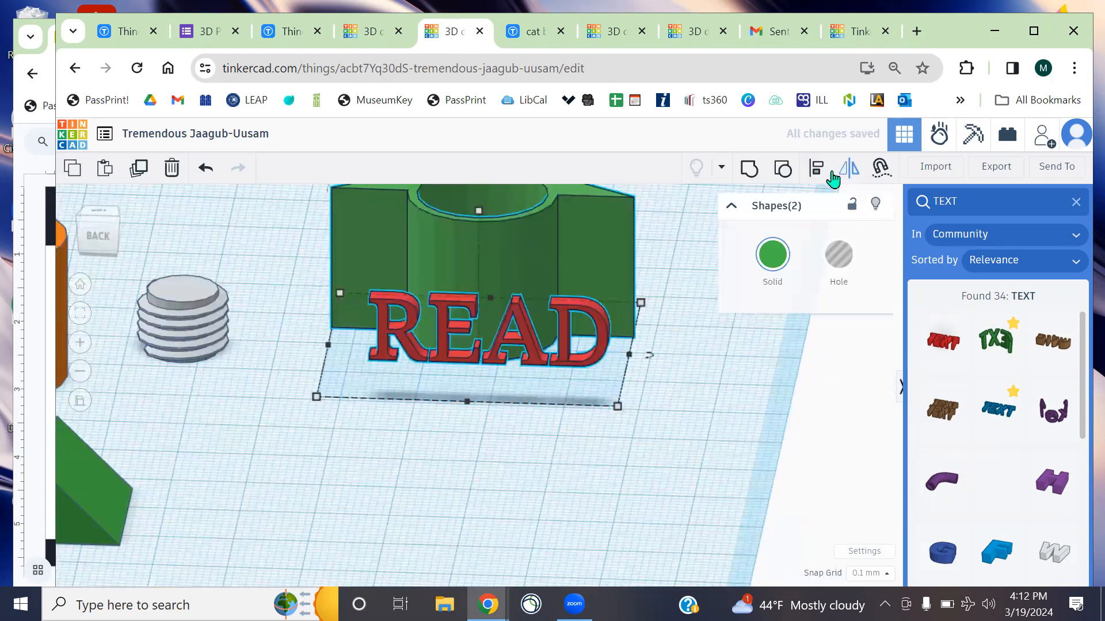
Align the READ text with the ring so it is centred across the ring's width
{"action": "left_click", "coordinate": [561, 385]}
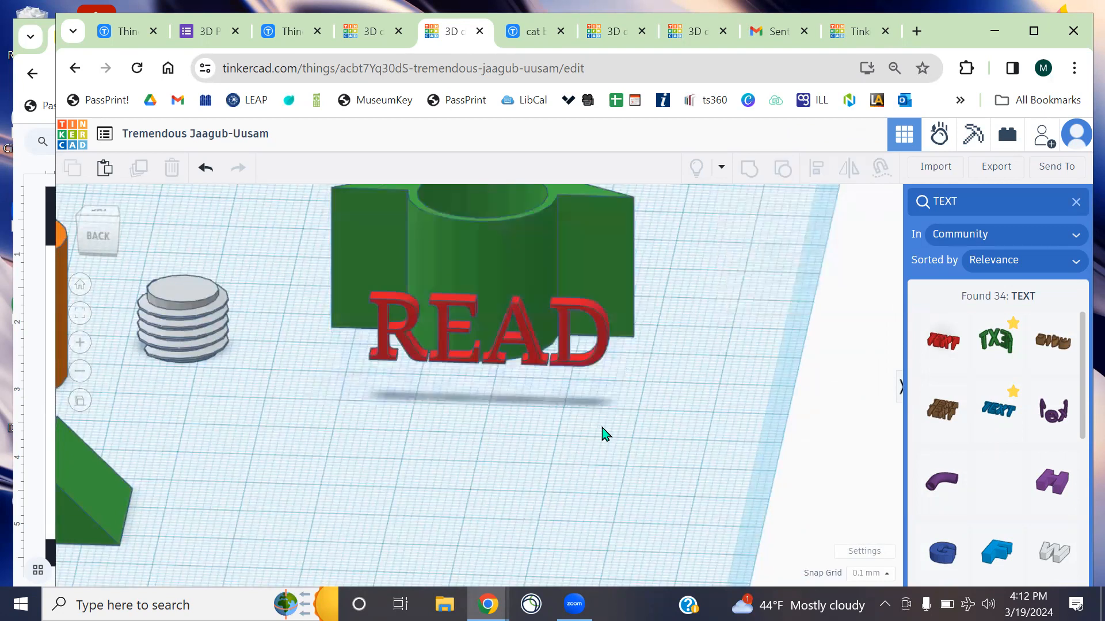
{"action": "middle_click_drag", "start_coordinate": [601, 429], "coordinate": [681, 466]}
{"action": "left_click_drag", "start_coordinate": [691, 407], "coordinate": [556, 303]}
{"action": "left_click", "coordinate": [824, 169]}
{"action": "left_click", "coordinate": [546, 448]}
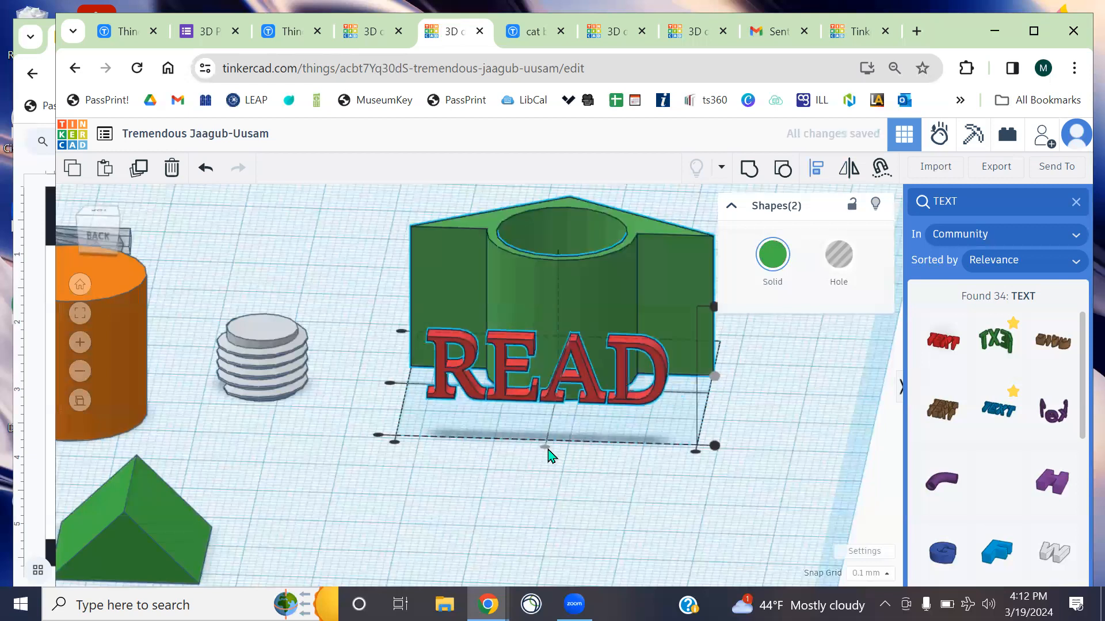
{"action": "left_click", "coordinate": [621, 477]}
{"action": "left_click", "coordinate": [624, 465]}
Stretch the READ text's depth freehand so the letters become long blocks running front to back
{"action": "right_click_drag", "start_coordinate": [662, 429], "coordinate": [661, 467]}
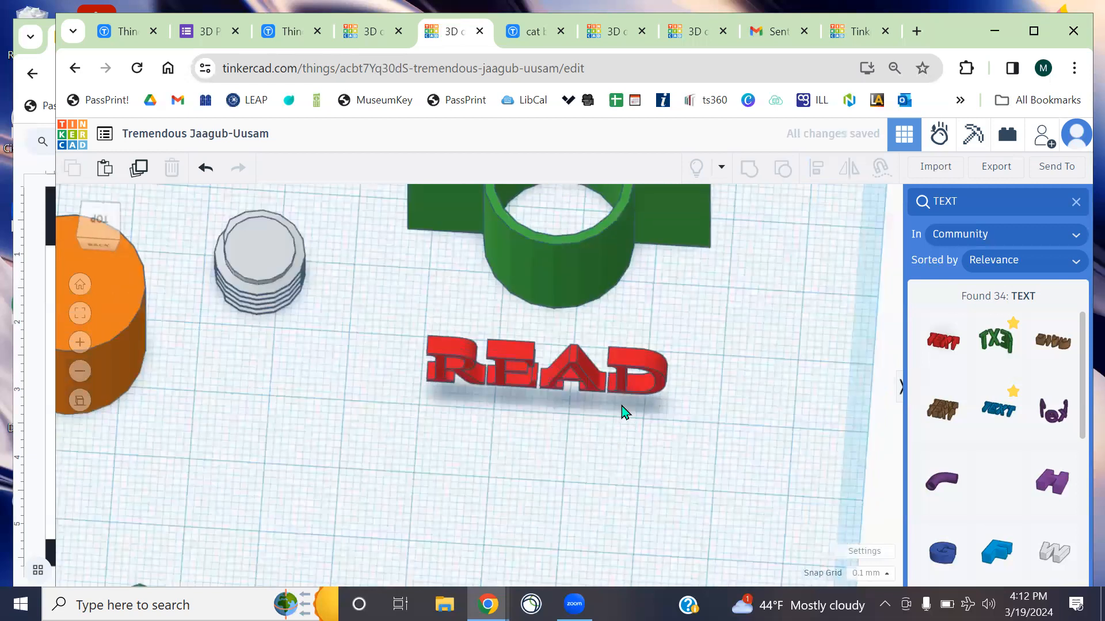
{"action": "right_click_drag", "start_coordinate": [767, 371], "coordinate": [755, 409]}
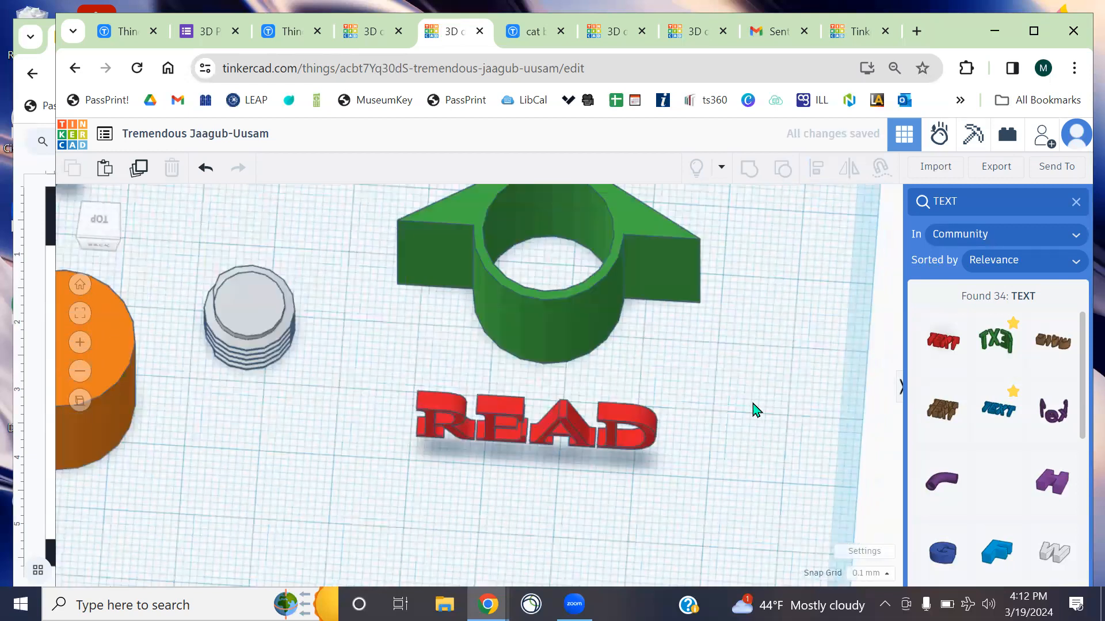
{"action": "left_click", "coordinate": [557, 426]}
{"action": "right_click_drag", "start_coordinate": [644, 365], "coordinate": [501, 443]}
{"action": "left_click_drag", "start_coordinate": [514, 448], "coordinate": [568, 366]}
{"action": "left_click_drag", "start_coordinate": [419, 511], "coordinate": [482, 512]}
{"action": "right_click_drag", "start_coordinate": [489, 512], "coordinate": [543, 509]}
Compare with the READ ring in the MakerDay design and move the READ text back into the ring's band
{"action": "left_click", "coordinate": [373, 34]}
{"action": "right_click_drag", "start_coordinate": [374, 276], "coordinate": [460, 322]}
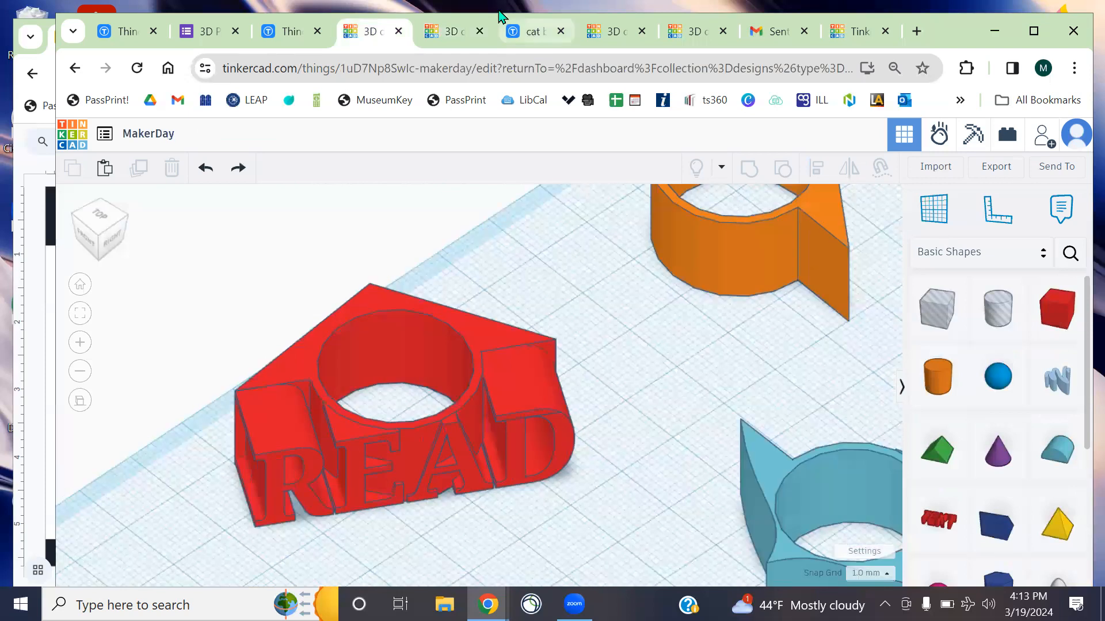
{"action": "left_click", "coordinate": [446, 31]}
{"action": "mouse_move", "coordinate": [633, 399]}
{"action": "right_mouse_down"}
{"action": "mouse_move", "coordinate": [696, 370]}
{"action": "mouse_move", "coordinate": [625, 385]}
{"action": "right_mouse_up"}
{"action": "left_click", "coordinate": [625, 385]}
{"action": "right_click_drag", "start_coordinate": [629, 496], "coordinate": [633, 530]}
{"action": "key", "text": "Up"}
{"action": "key", "text": "Up"}
{"action": "key", "text": "Up"}
{"action": "key", "text": "Up"}
{"action": "key", "text": "Up"}
{"action": "key", "text": "Up"}
{"action": "key", "text": "Up"}
{"action": "key", "text": "Up"}
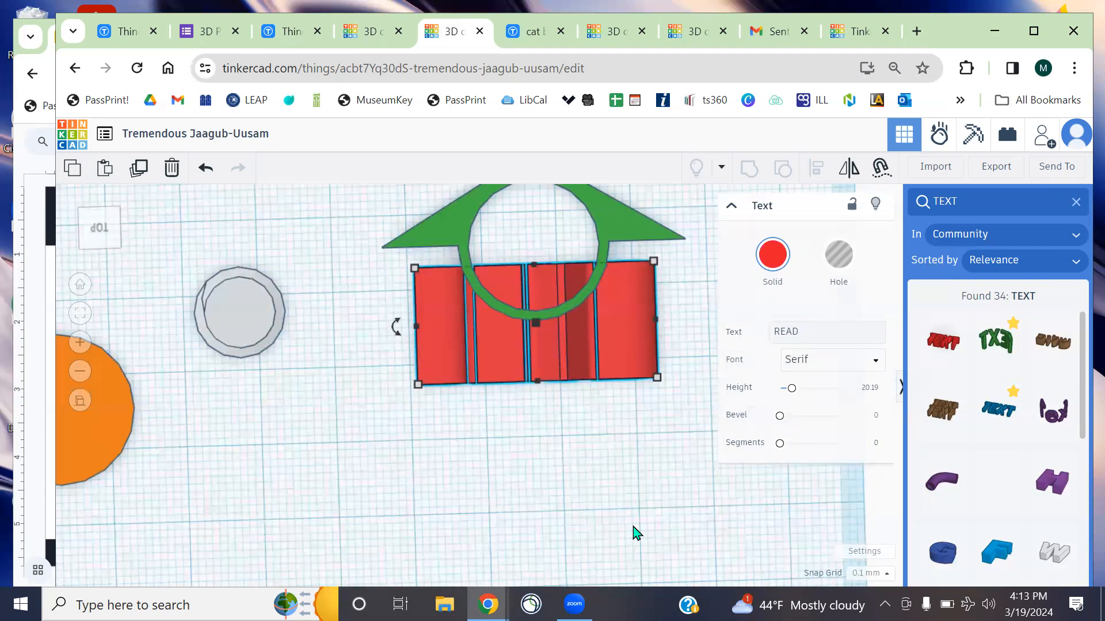
{"action": "scroll", "coordinate": [627, 527], "scroll_direction": "up", "scroll_amount": 3}
{"action": "right_click_drag", "start_coordinate": [599, 434], "coordinate": [640, 323]}
{"action": "right_click_drag", "start_coordinate": [566, 401], "coordinate": [617, 403]}
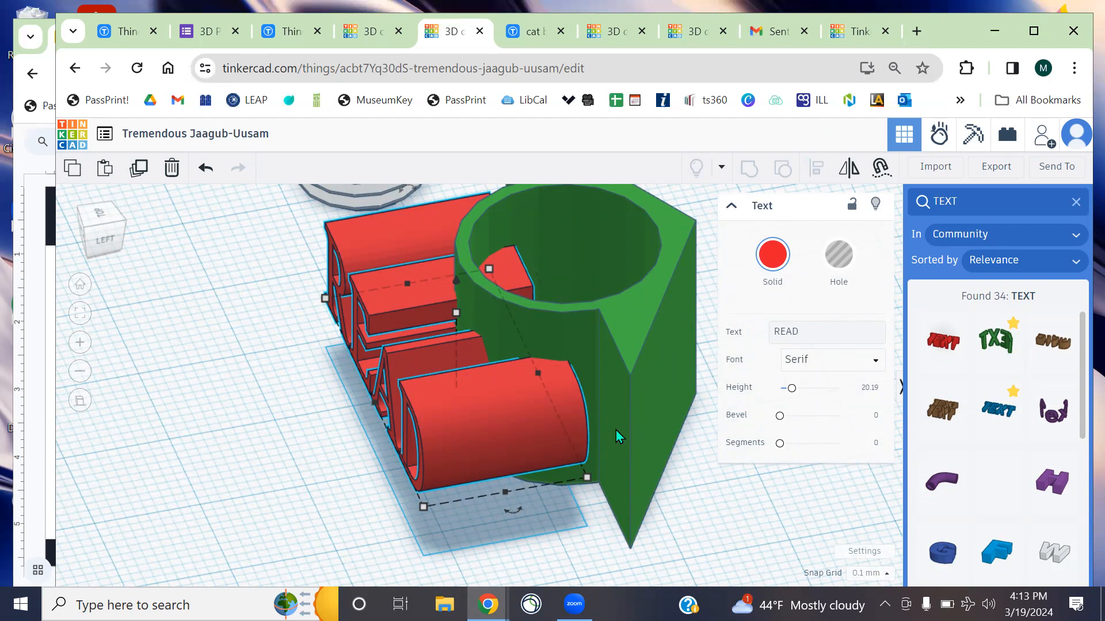
Clear the TEXT shape search and place a temporary workplane on the triangular top's flat face beside the band
{"action": "left_click", "coordinate": [212, 447]}
{"action": "right_click_drag", "start_coordinate": [282, 443], "coordinate": [402, 458]}
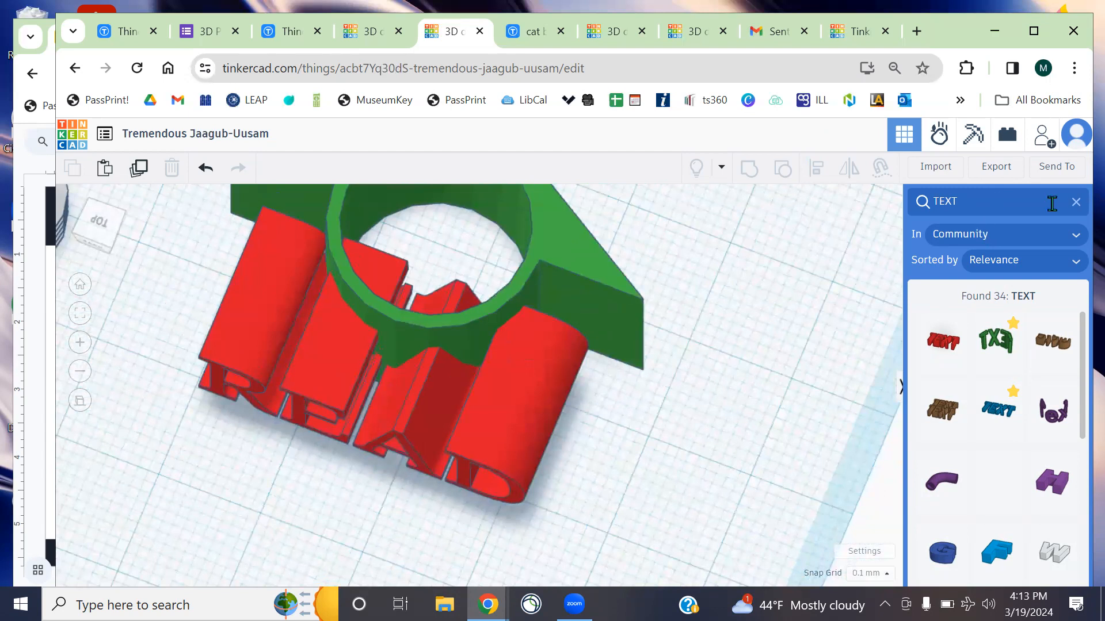
{"action": "left_click", "coordinate": [1075, 204]}
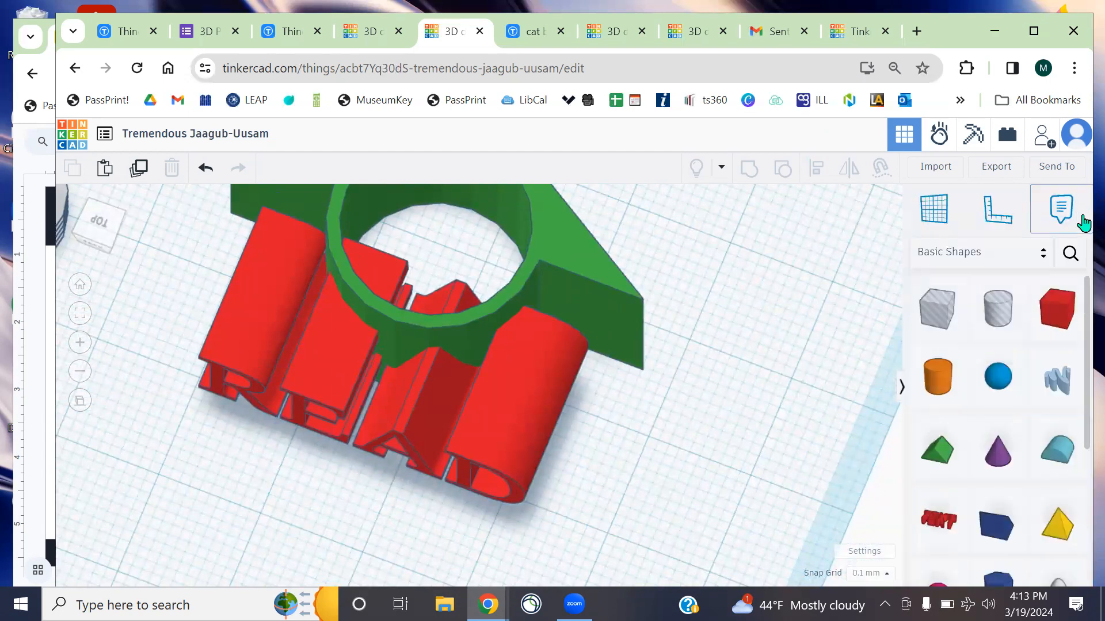
{"action": "right_click_drag", "start_coordinate": [745, 367], "coordinate": [836, 331]}
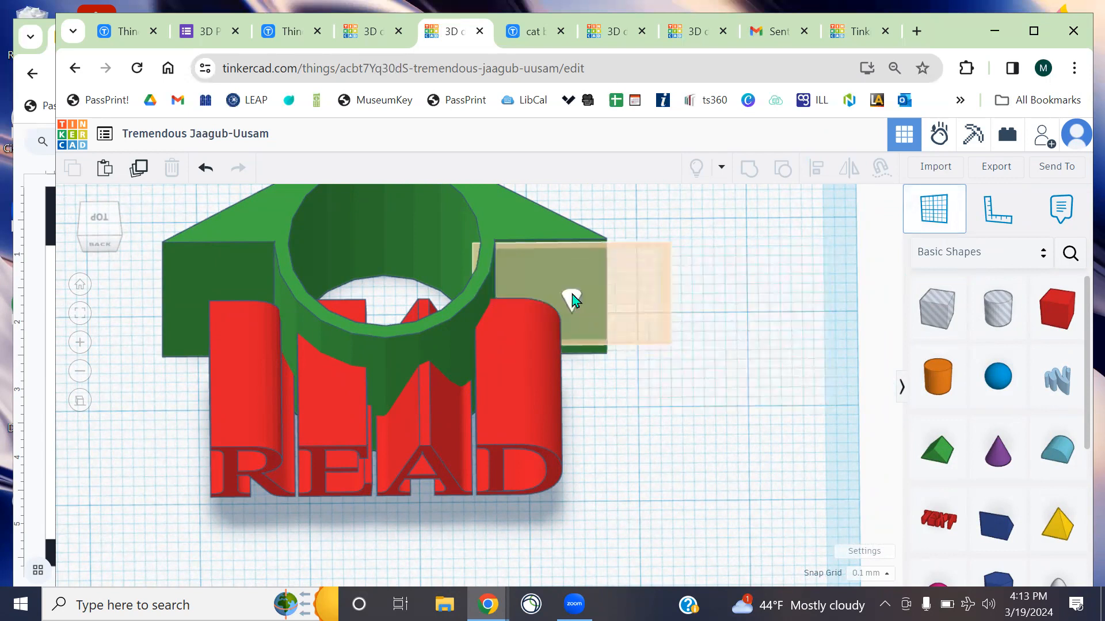
{"action": "middle_click_drag", "start_coordinate": [263, 230], "coordinate": [331, 309]}
{"action": "scroll", "coordinate": [408, 339], "scroll_direction": "down", "scroll_amount": 3}
{"action": "right_click_drag", "start_coordinate": [412, 339], "coordinate": [358, 280]}
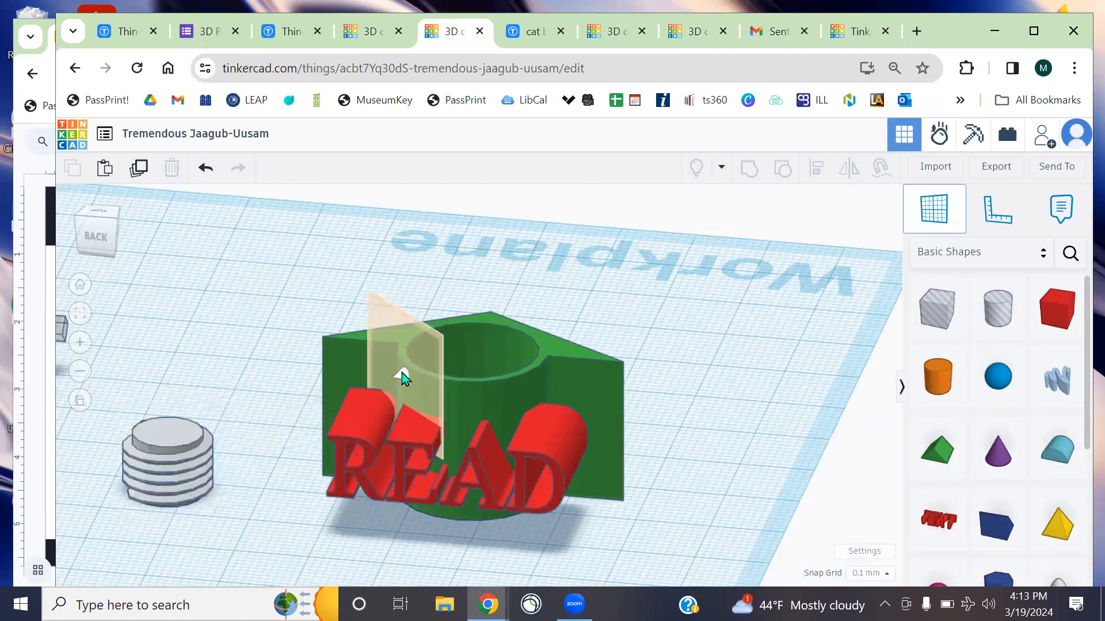
{"action": "left_click", "coordinate": [365, 377]}
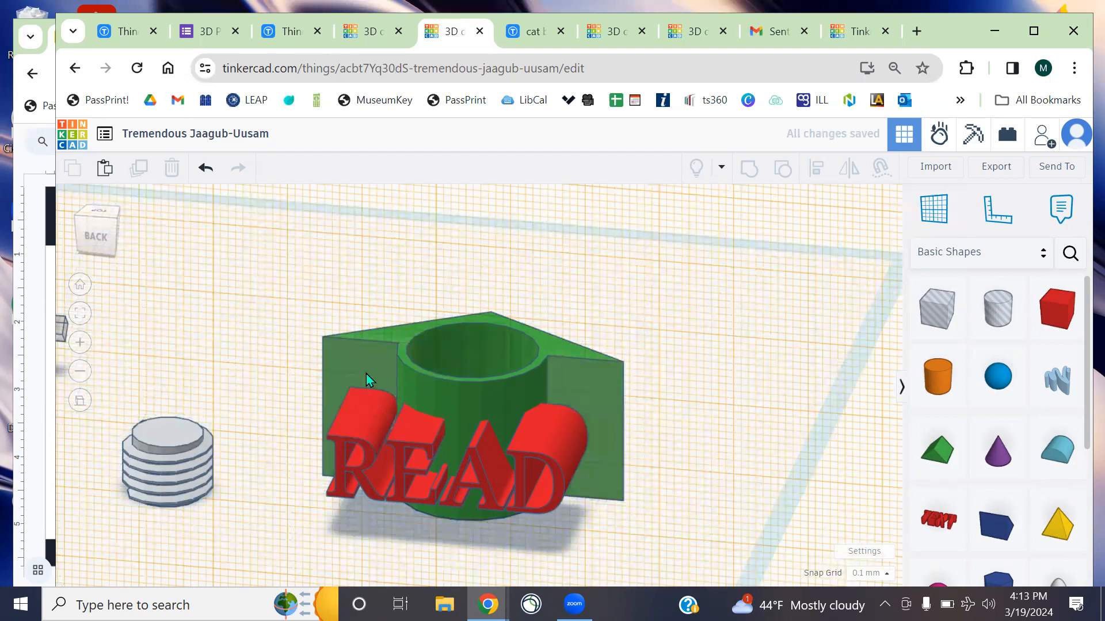
Drop the READ text onto the temporary workplane so the backs of its letters sit flush against the triangle's flat face
{"action": "right_click_drag", "start_coordinate": [673, 387], "coordinate": [475, 439]}
{"action": "left_click", "coordinate": [420, 479]}
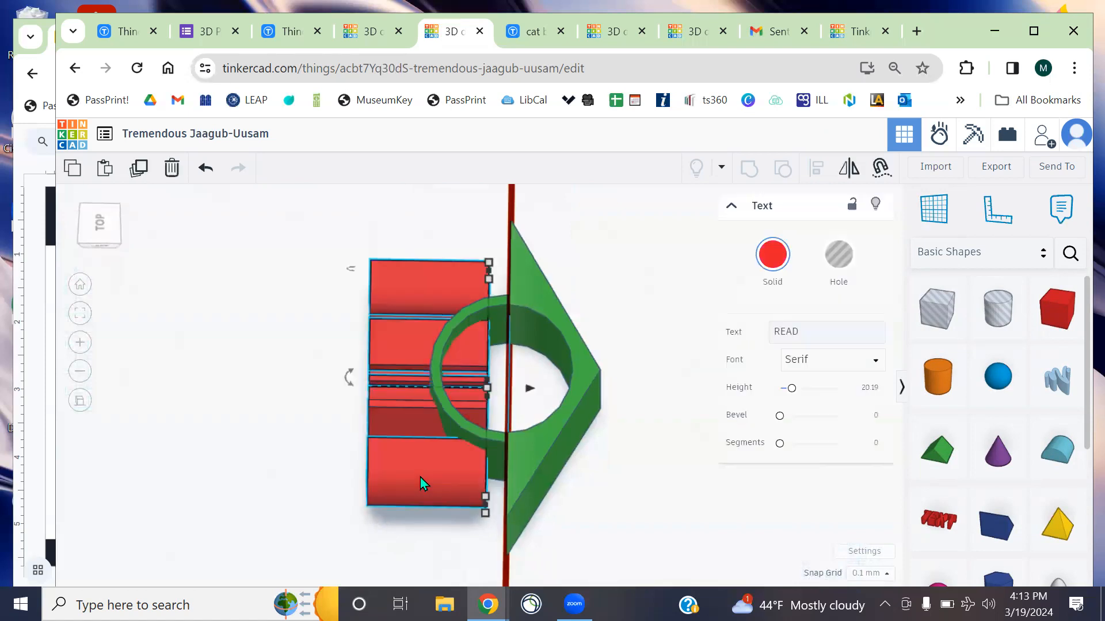
{"action": "key", "text": "d"}
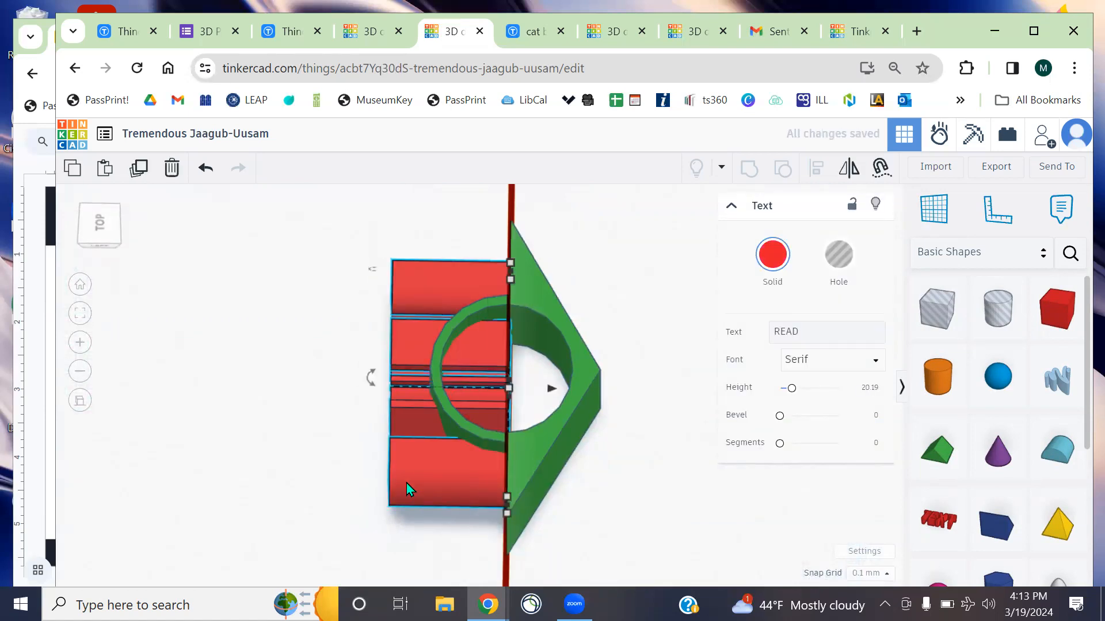
{"action": "right_click_drag", "start_coordinate": [382, 472], "coordinate": [612, 423]}
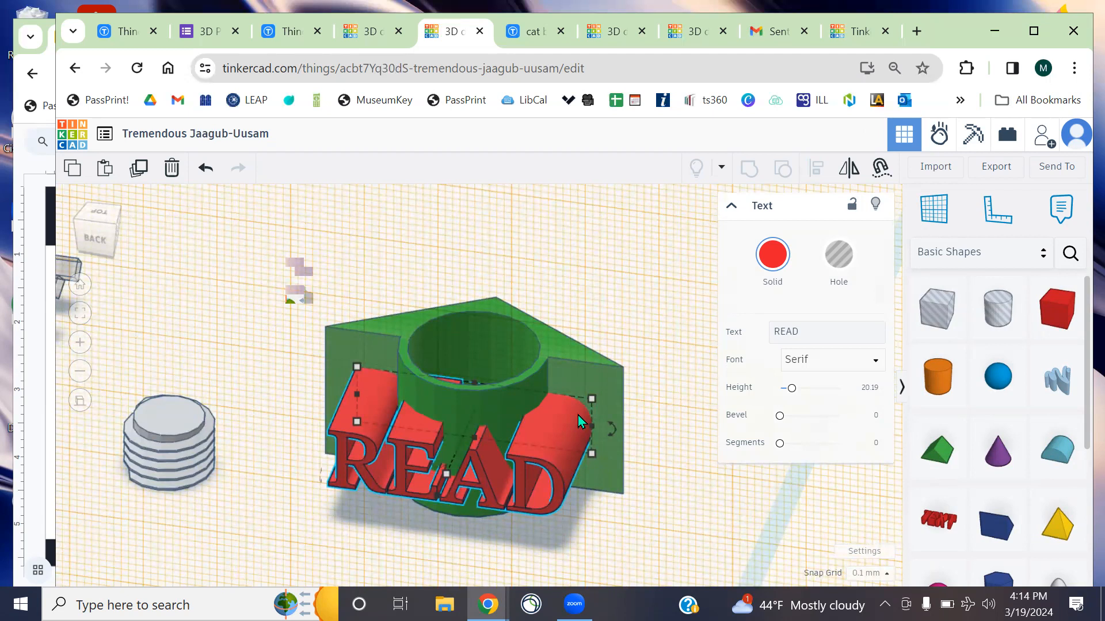
{"action": "left_click", "coordinate": [646, 291]}
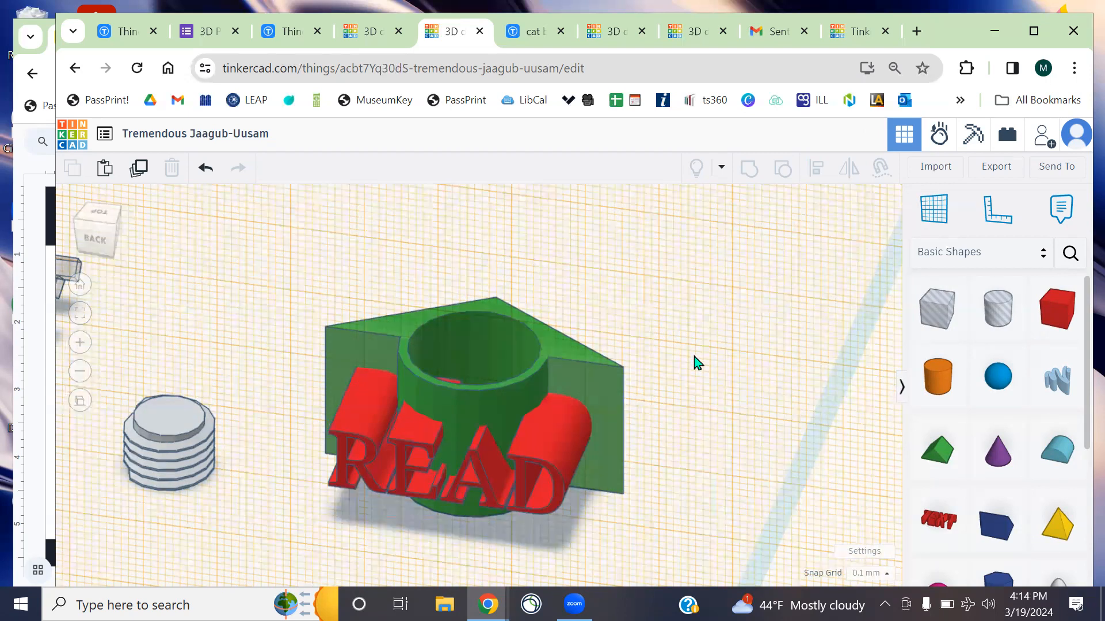
Restore the default workplane by placing the workplane on empty space beyond the grid
{"action": "right_click_drag", "start_coordinate": [704, 348], "coordinate": [727, 343]}
{"action": "scroll", "coordinate": [716, 367], "scroll_direction": "down", "scroll_amount": 5}
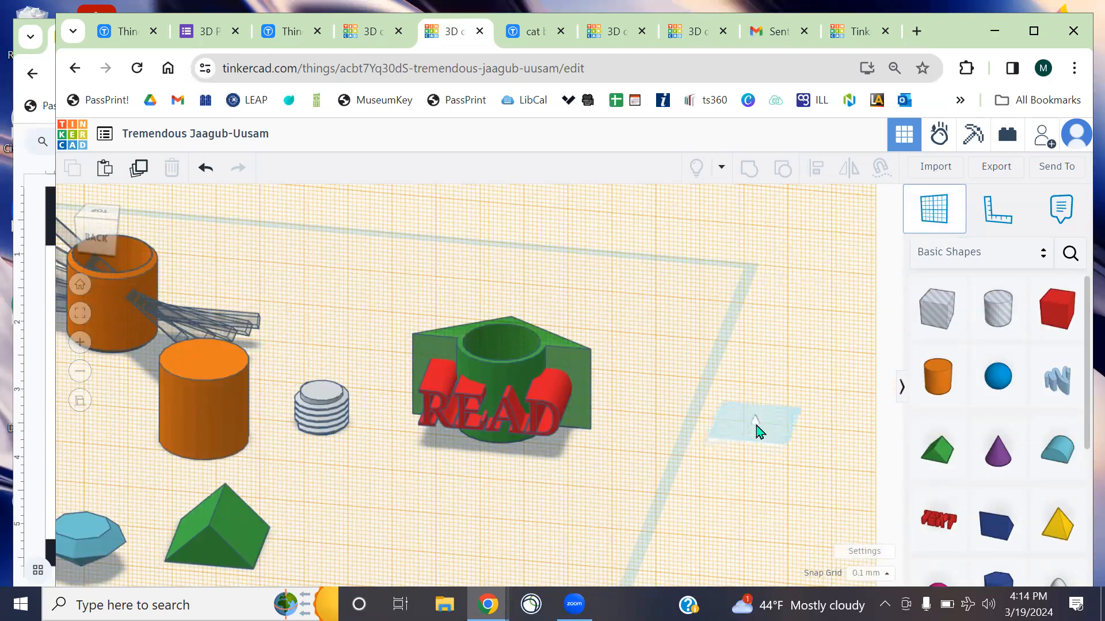
{"action": "left_click", "coordinate": [757, 432]}
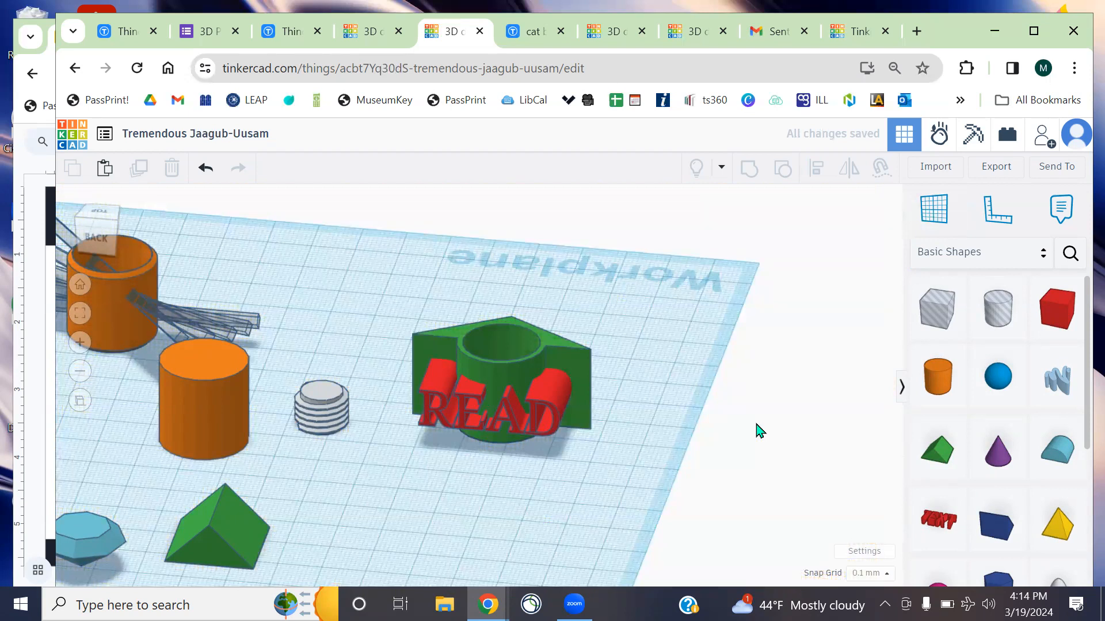
{"action": "scroll", "coordinate": [556, 437], "scroll_direction": "up", "scroll_amount": 5}
{"action": "right_click_drag", "start_coordinate": [598, 394], "coordinate": [612, 374]}
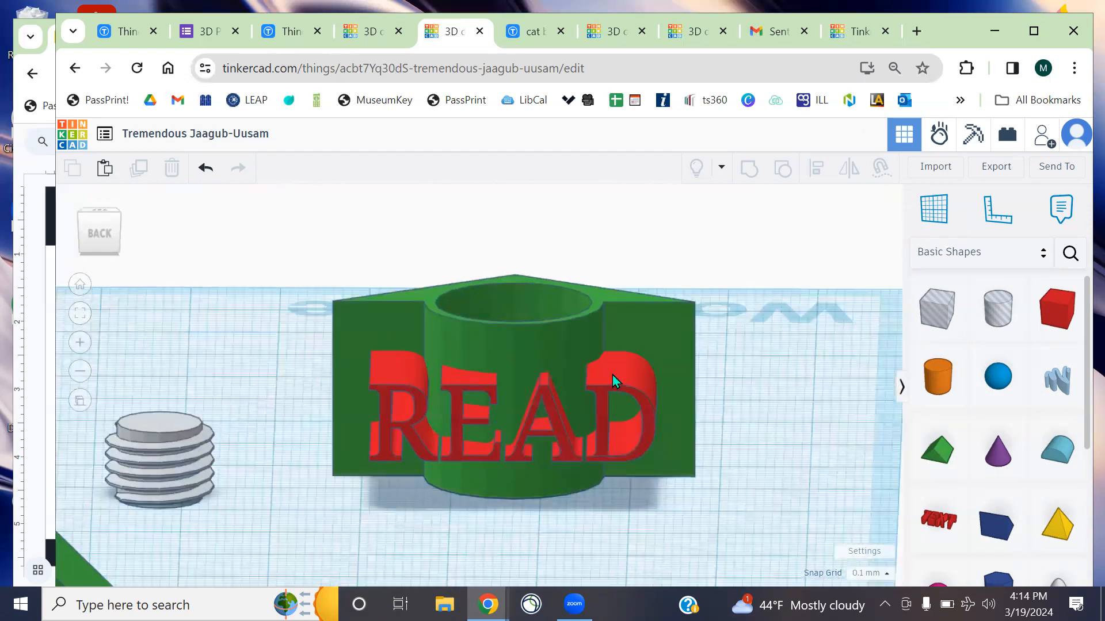
{"action": "right_click_drag", "start_coordinate": [735, 463], "coordinate": [647, 396]}
{"action": "left_click", "coordinate": [647, 396]}
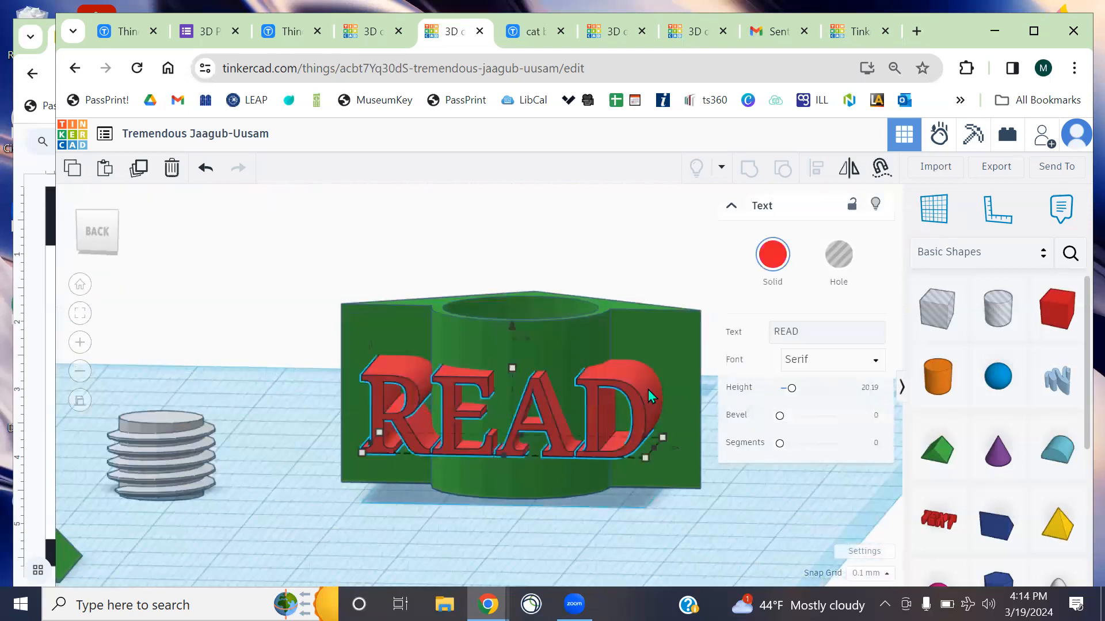
{"action": "right_click_drag", "start_coordinate": [615, 482], "coordinate": [635, 514]}
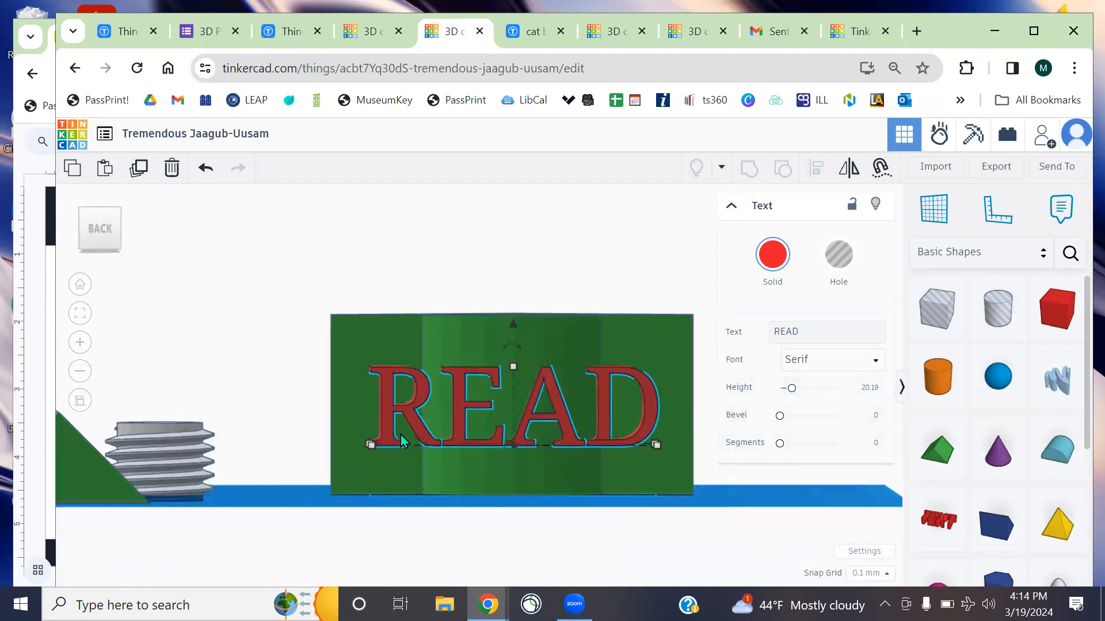
{"action": "left_click_drag", "start_coordinate": [372, 444], "coordinate": [371, 457]}
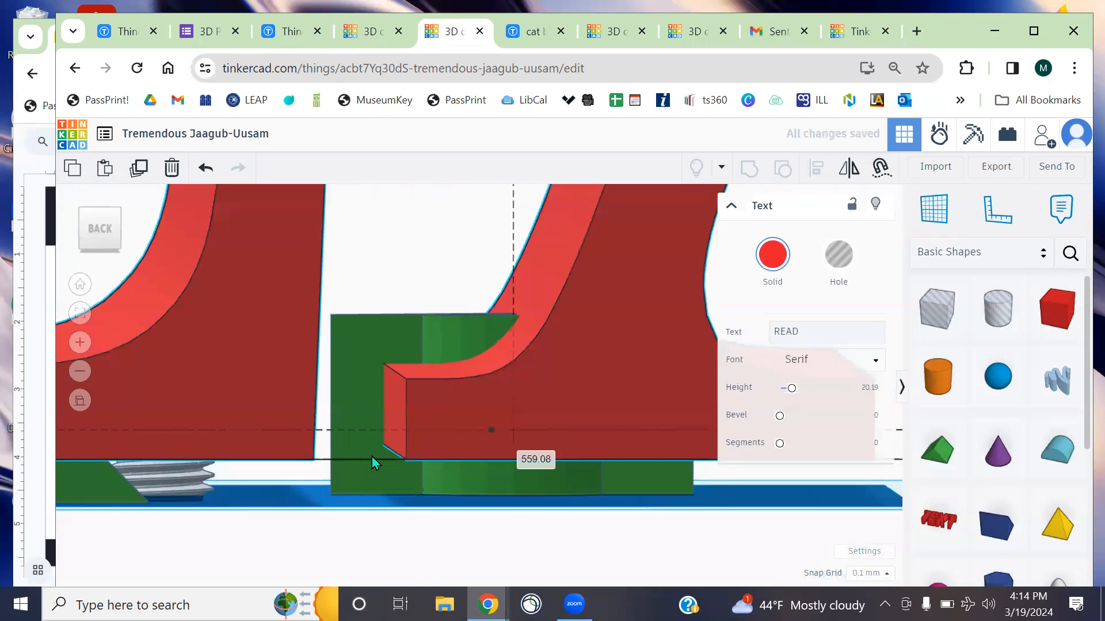
{"action": "key", "text": "ctrl+z"}
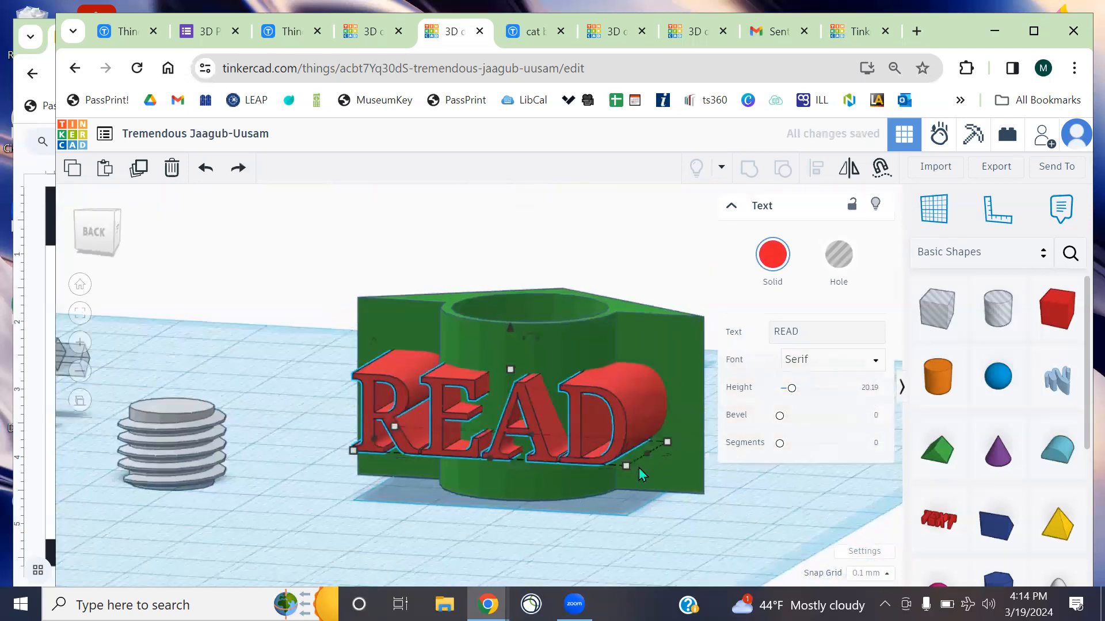
Scale the READ text up proportionally to about 10.2 mm tall so it spans nearly the ring's full width
{"action": "right_click_drag", "start_coordinate": [657, 473], "coordinate": [668, 511]}
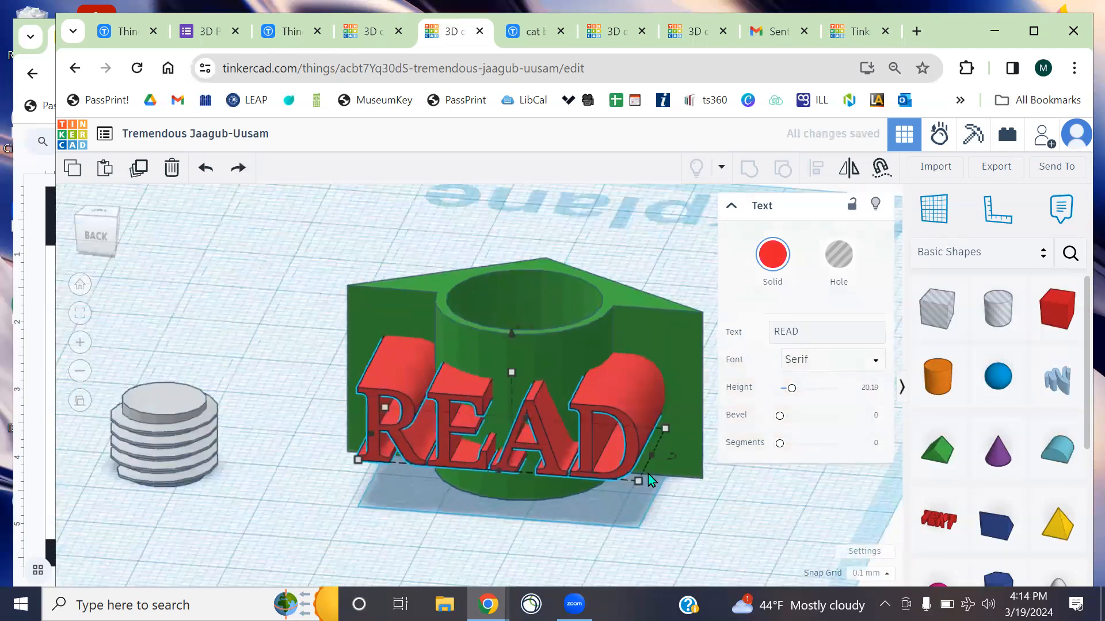
{"action": "mouse_move", "coordinate": [512, 374]}
{"action": "left_mouse_down", "text": "shift"}
{"action": "mouse_move", "coordinate": [510, 361]}
{"action": "mouse_move", "coordinate": [517, 371]}
{"action": "left_mouse_up", "text": "shift"}
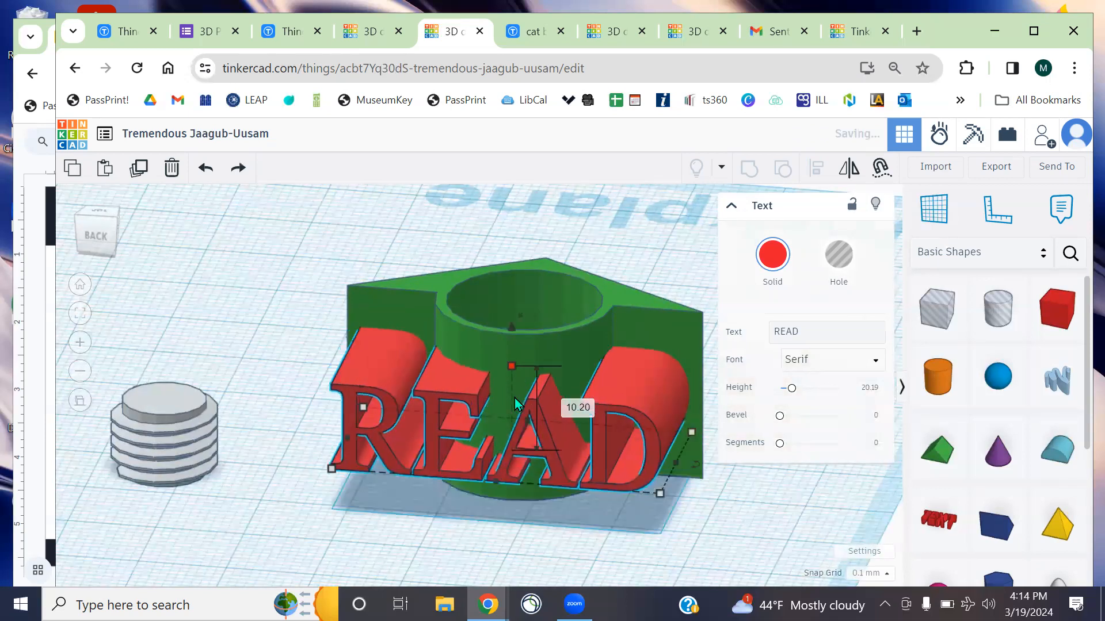
{"action": "right_click_drag", "start_coordinate": [502, 511], "coordinate": [545, 489]}
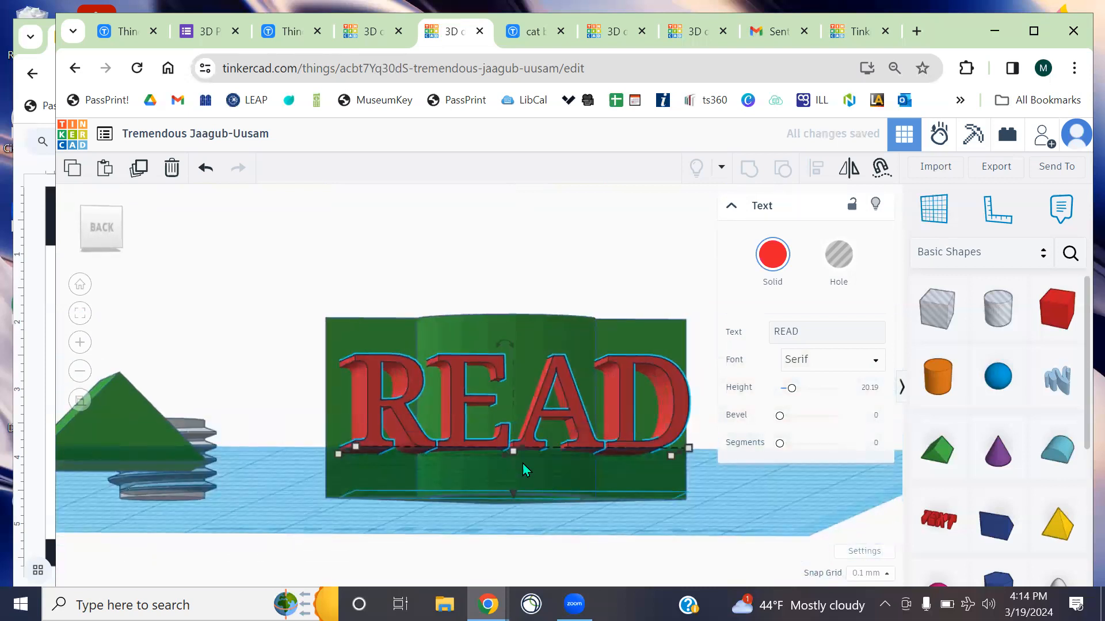
Stretch the READ text's lower edge down freehand to about the base of the ring, making the letters taller
{"action": "left_click_drag", "start_coordinate": [516, 458], "coordinate": [508, 489]}
{"action": "key", "text": "ctrl+z"}
{"action": "right_click_drag", "start_coordinate": [592, 548], "coordinate": [552, 574]}
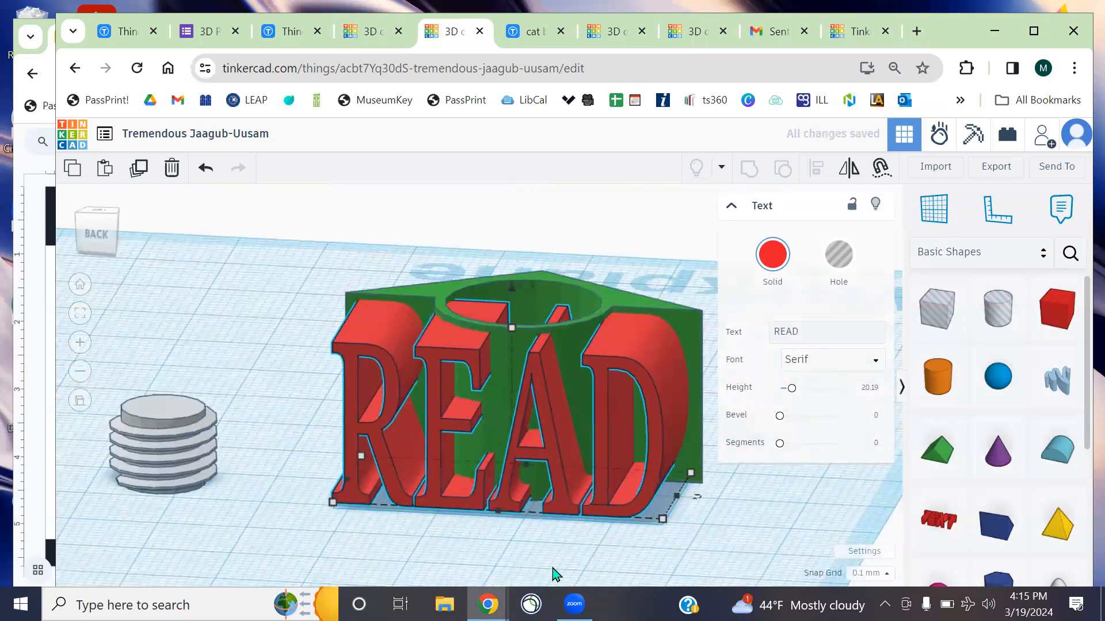
Check the ring's height and set the READ text's height to 20 mm to match
{"action": "left_click", "coordinate": [616, 299]}
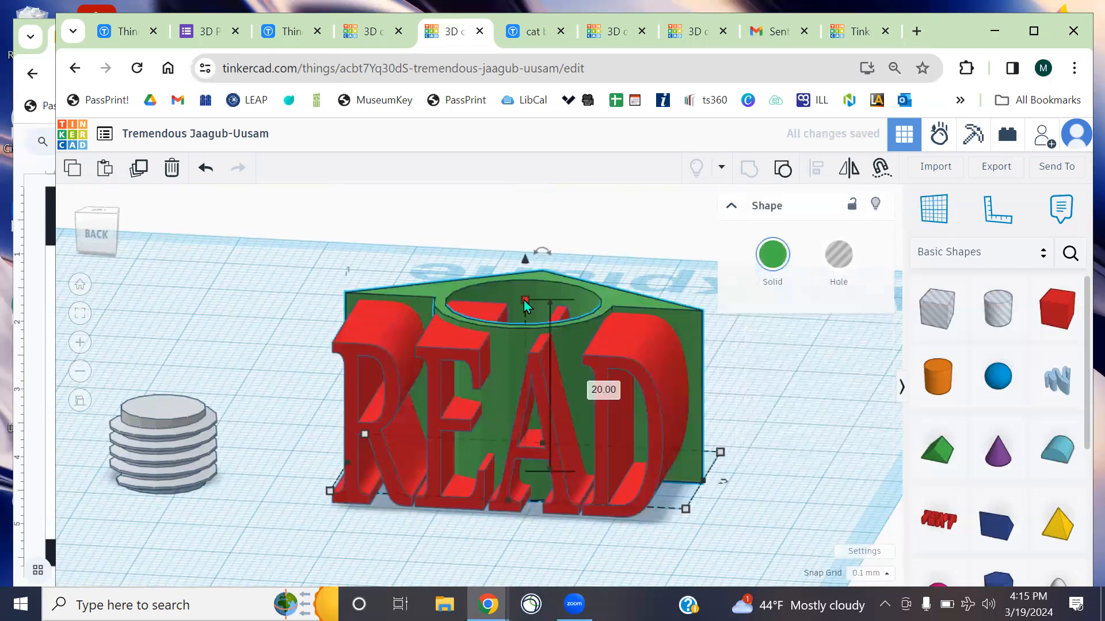
{"action": "left_click", "coordinate": [589, 347]}
{"action": "mouse_move", "coordinate": [511, 325]}
{"action": "left_click", "coordinate": [578, 406]}
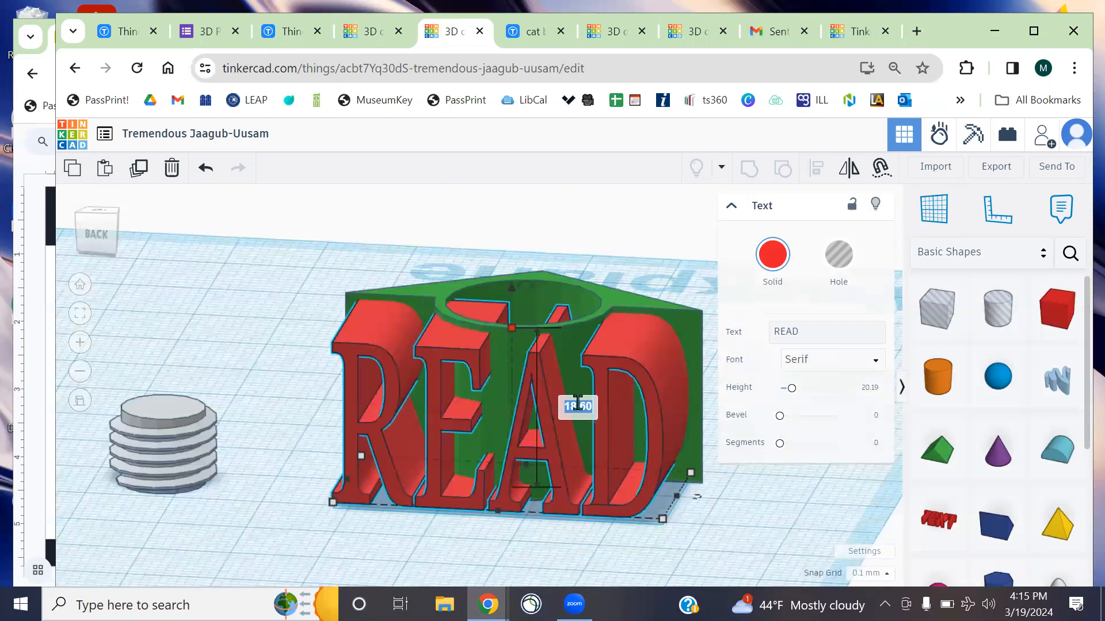
{"action": "type", "text": "20"}
{"action": "key", "text": "Return"}
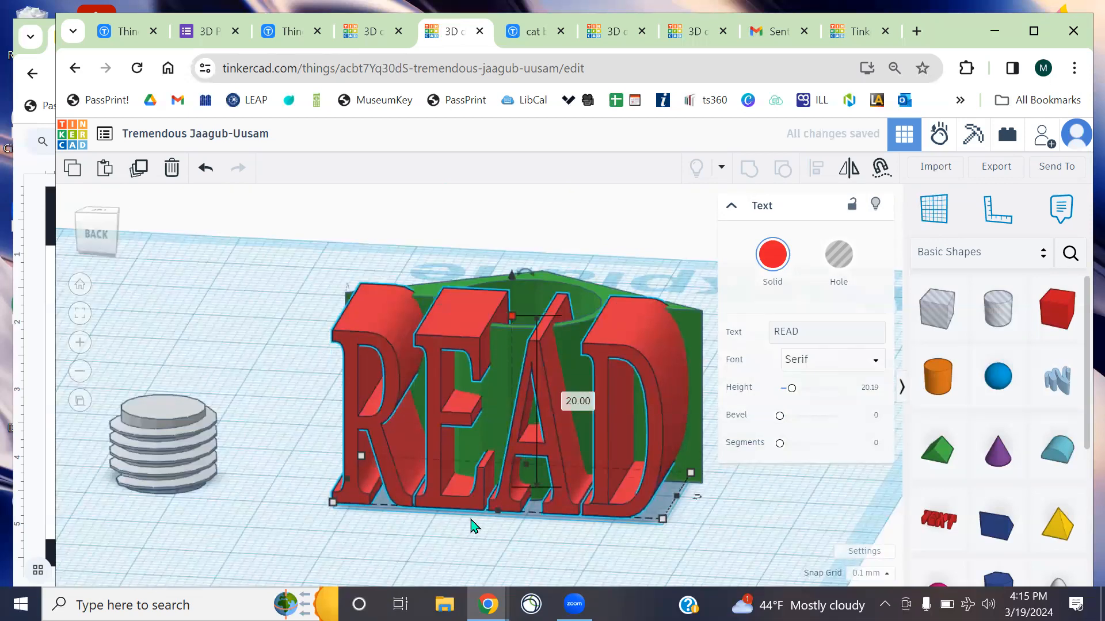
Drop the 20 mm tall READ text onto the workplane so its letters rest level with the ring's base
{"action": "left_click", "coordinate": [459, 553]}
{"action": "right_click_drag", "start_coordinate": [461, 546], "coordinate": [572, 476]}
{"action": "left_click", "coordinate": [621, 490]}
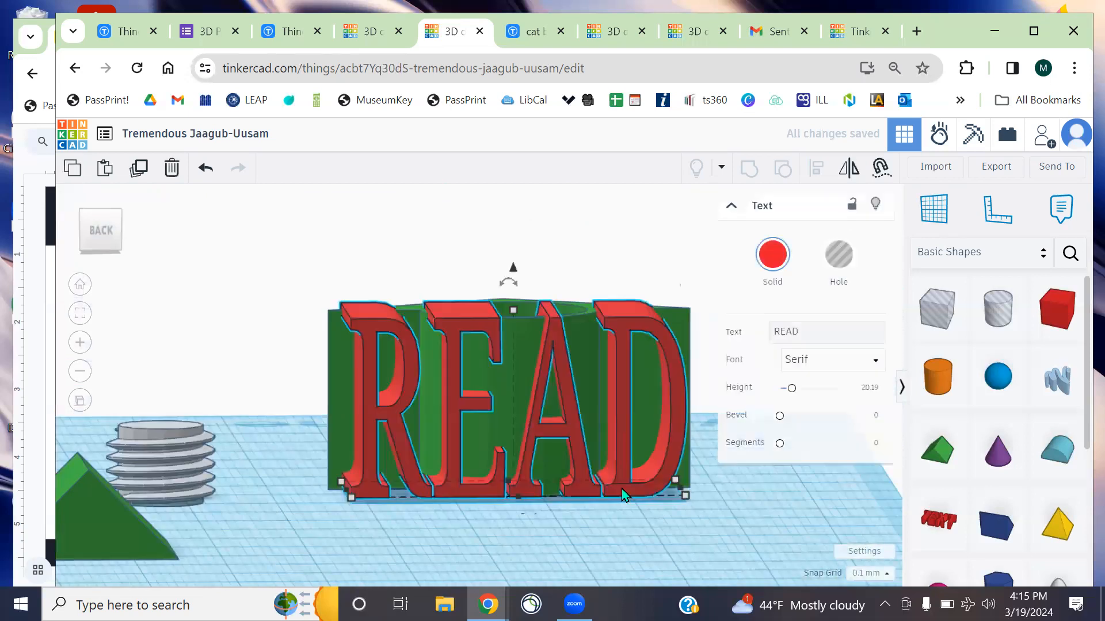
{"action": "key", "text": "d"}
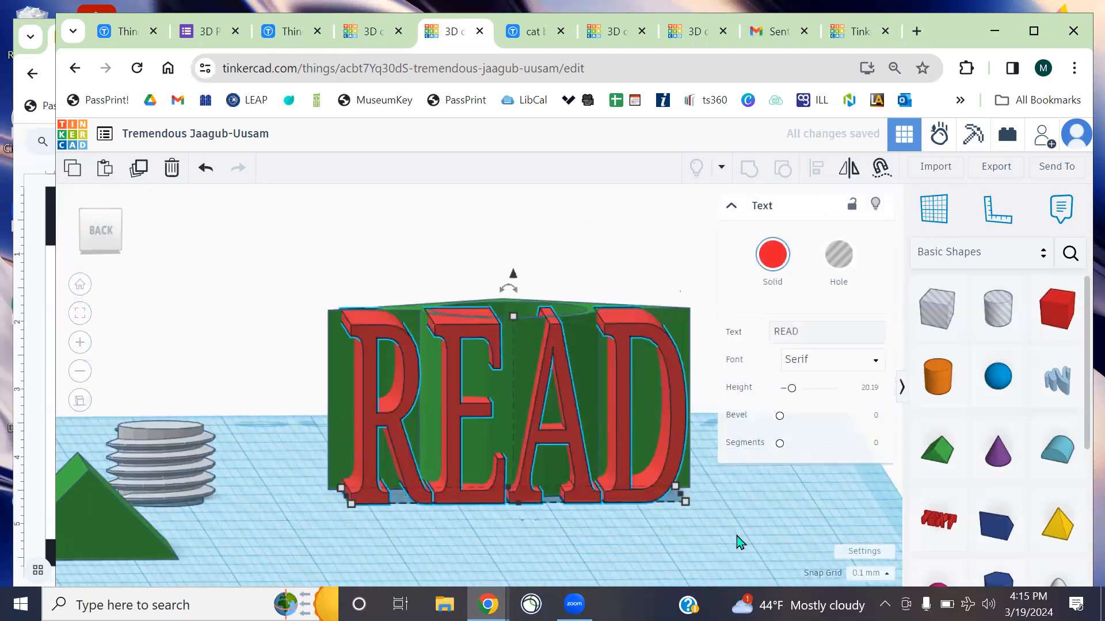
Shorten the READ text's depth freehand to about 12.1 mm, so its front face sits close to the band
{"action": "left_click", "coordinate": [740, 544]}
{"action": "right_click_drag", "start_coordinate": [735, 540], "coordinate": [412, 513]}
{"action": "right_click_drag", "start_coordinate": [526, 450], "coordinate": [561, 486]}
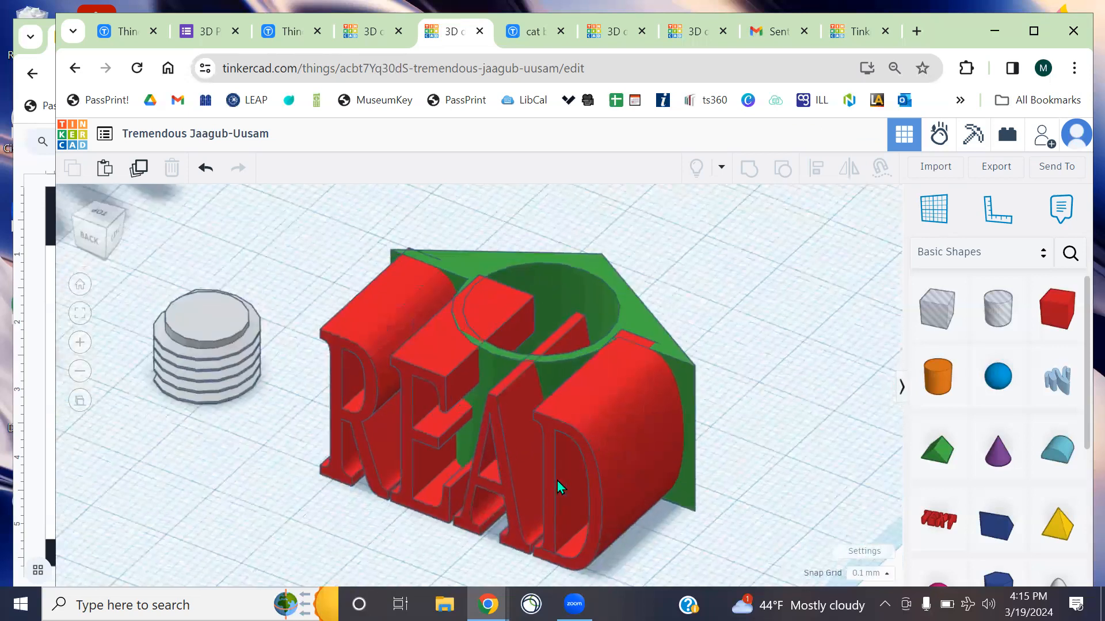
{"action": "mouse_move", "coordinate": [623, 443]}
{"action": "right_mouse_down"}
{"action": "mouse_move", "coordinate": [676, 413]}
{"action": "mouse_move", "coordinate": [693, 433]}
{"action": "mouse_move", "coordinate": [768, 324]}
{"action": "mouse_move", "coordinate": [767, 299]}
{"action": "mouse_move", "coordinate": [754, 412]}
{"action": "mouse_move", "coordinate": [636, 437]}
{"action": "right_mouse_up"}
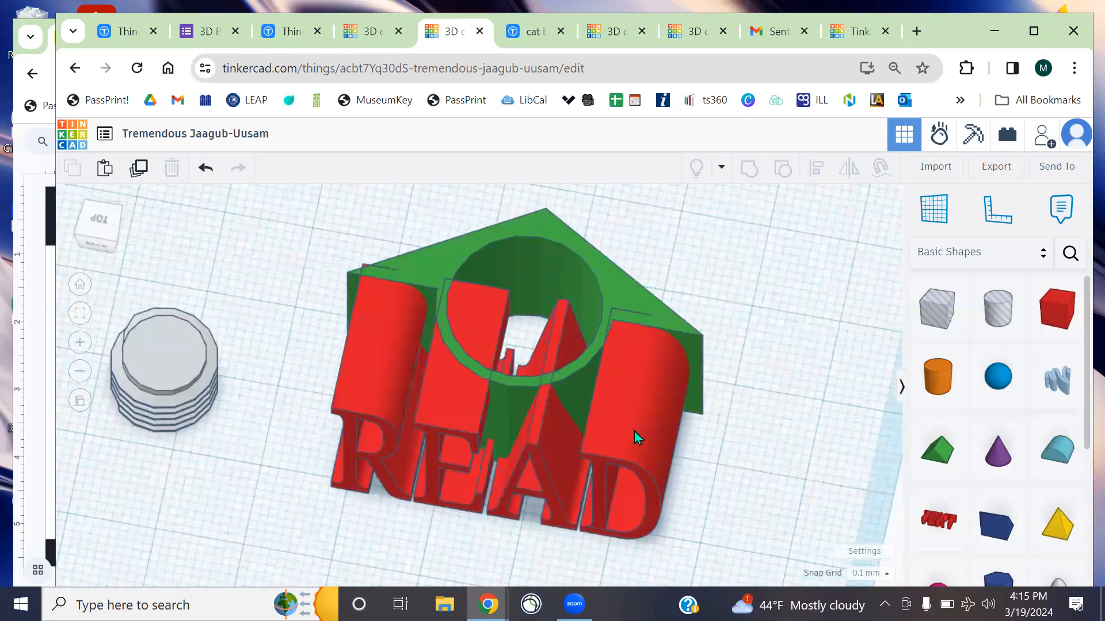
{"action": "left_click", "coordinate": [634, 430]}
{"action": "right_click_drag", "start_coordinate": [693, 296], "coordinate": [509, 509]}
{"action": "left_click_drag", "start_coordinate": [512, 504], "coordinate": [516, 452]}
{"action": "right_click_drag", "start_coordinate": [516, 461], "coordinate": [542, 447]}
{"action": "left_click_drag", "start_coordinate": [513, 499], "coordinate": [513, 499]}
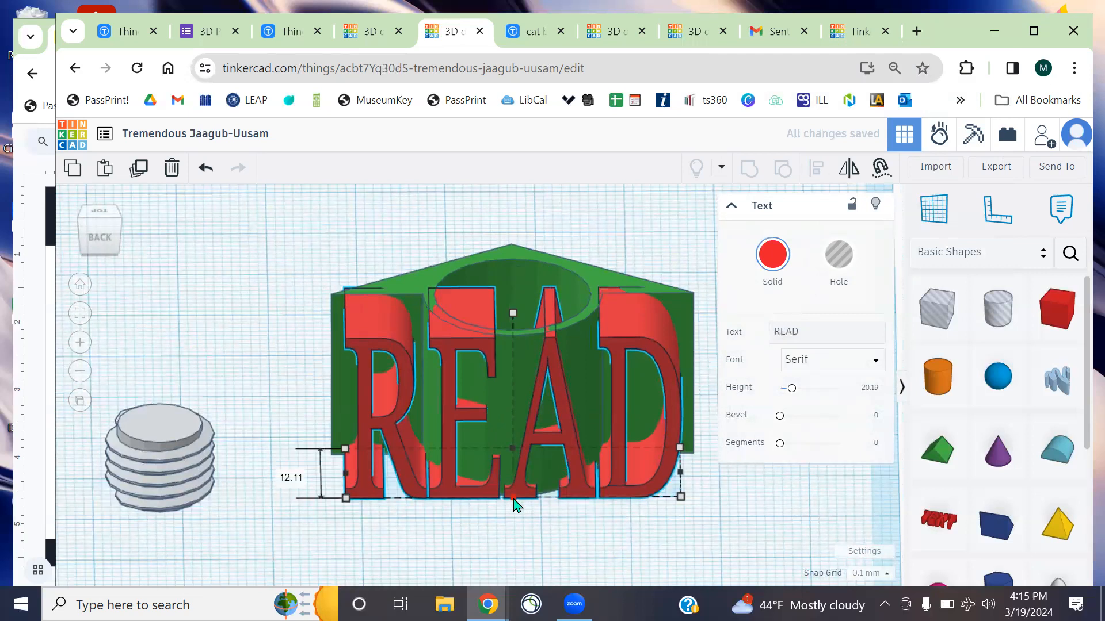
{"action": "left_click", "coordinate": [612, 575]}
Try grouping the READ text with the already grouped ring
{"action": "right_click_drag", "start_coordinate": [626, 557], "coordinate": [695, 547]}
{"action": "left_click_drag", "start_coordinate": [662, 464], "coordinate": [454, 357]}
{"action": "left_click", "coordinate": [750, 173]}
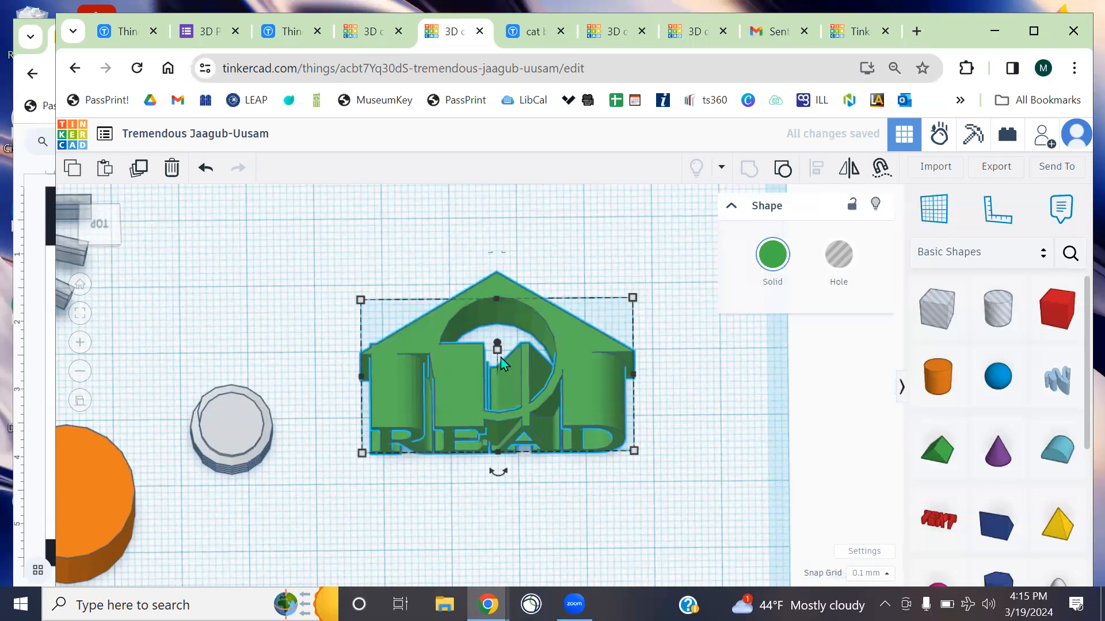
{"action": "left_click", "coordinate": [578, 252]}
{"action": "key", "text": "ctrl+z"}
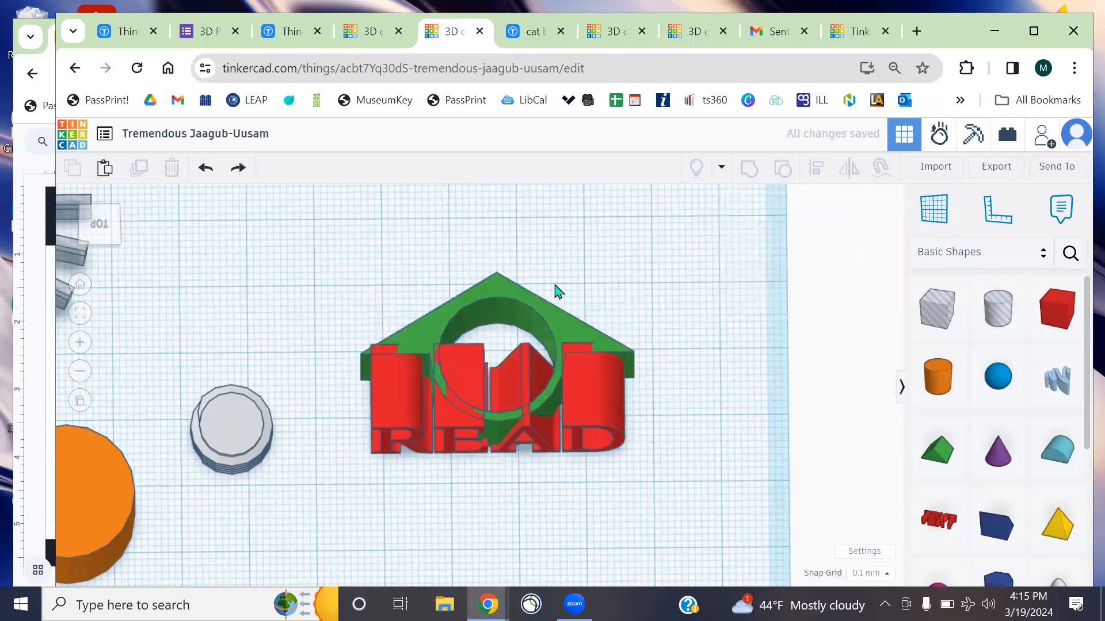
Ungroup the ring into its parts and group all of them, including the hole cylinder, with the READ text
{"action": "left_click", "coordinate": [524, 299]}
{"action": "left_click", "coordinate": [777, 175]}
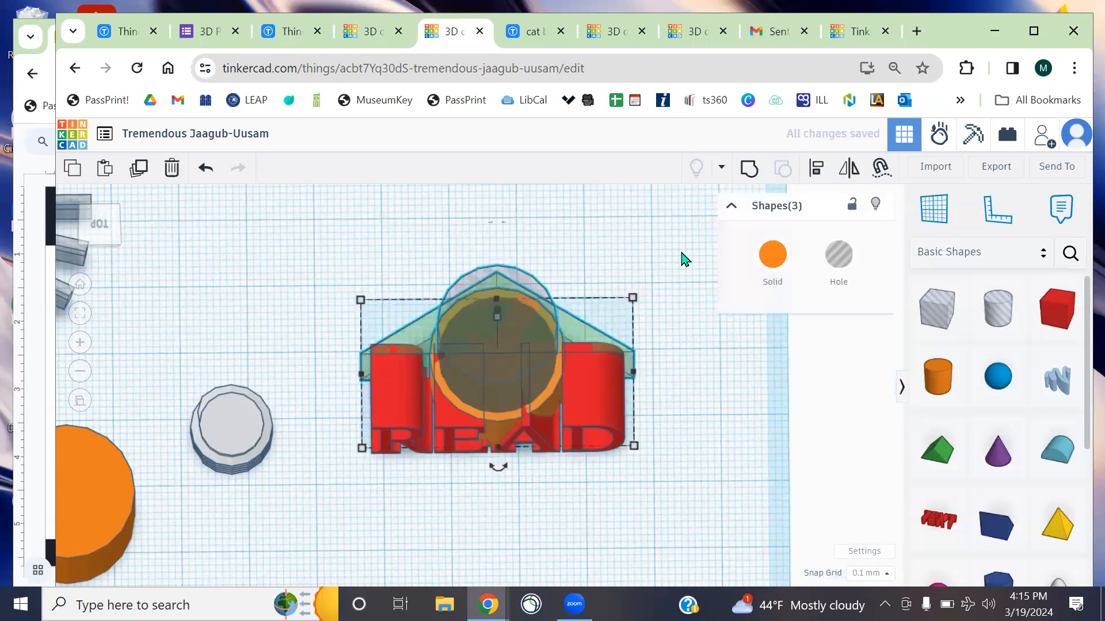
{"action": "left_click", "coordinate": [620, 240]}
{"action": "left_click_drag", "start_coordinate": [586, 452], "coordinate": [588, 454]}
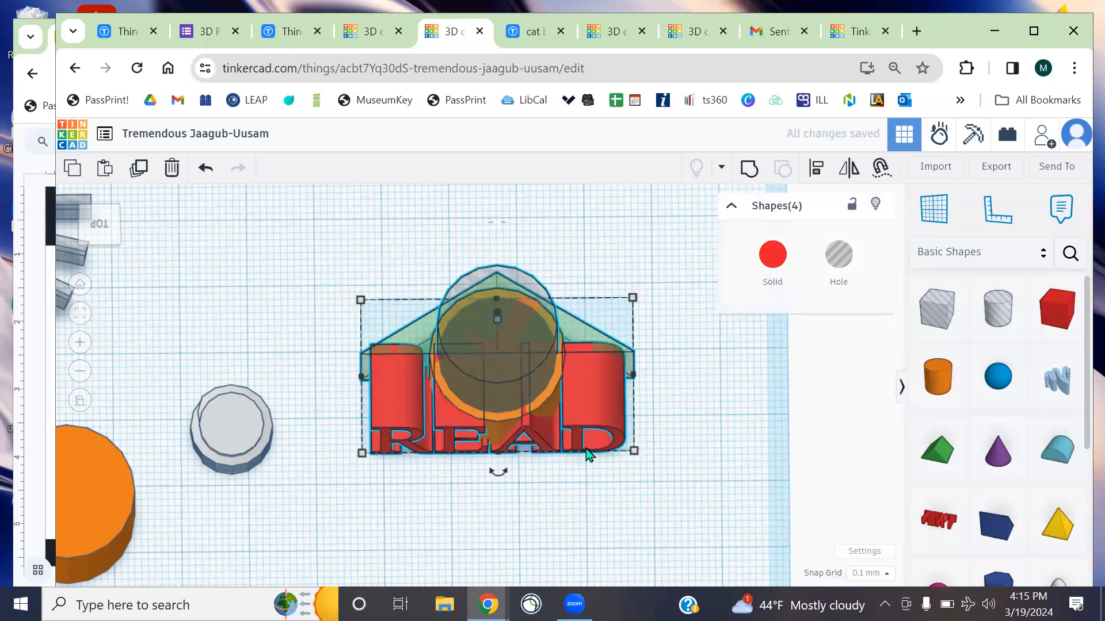
{"action": "right_click_drag", "start_coordinate": [634, 519], "coordinate": [556, 272]}
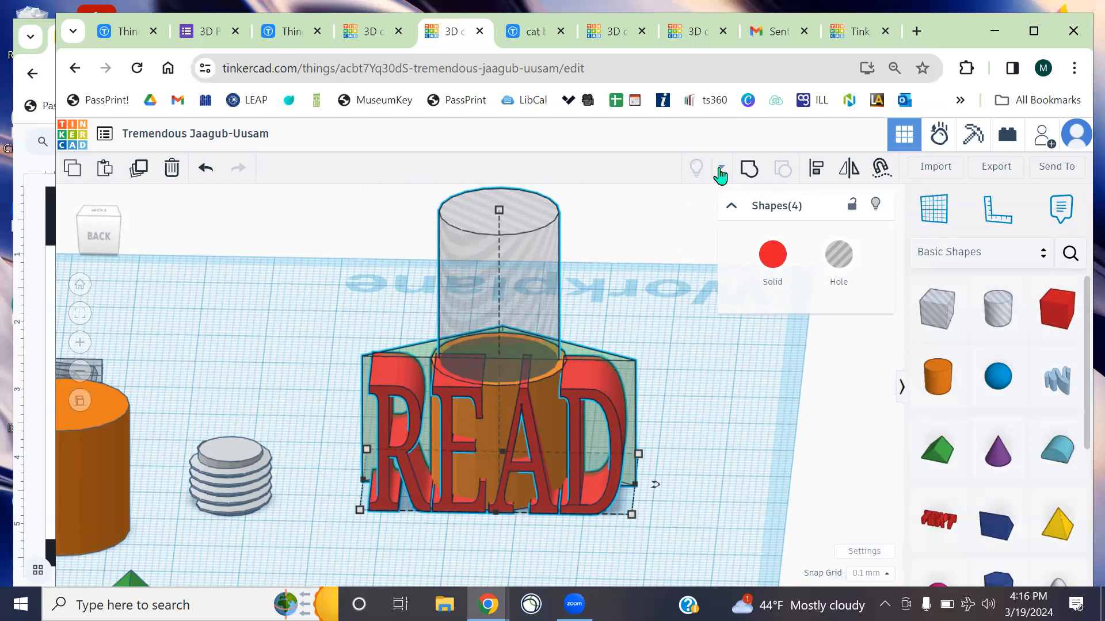
{"action": "left_click", "coordinate": [742, 173]}
Shorten the grouped READ ring's depth freehand to about 20.8 mm by pulling its lettered side inward
{"action": "left_click", "coordinate": [648, 306]}
{"action": "right_click_drag", "start_coordinate": [649, 306], "coordinate": [569, 417]}
{"action": "left_click_drag", "start_coordinate": [569, 418], "coordinate": [658, 334]}
{"action": "right_click_drag", "start_coordinate": [509, 424], "coordinate": [585, 350]}
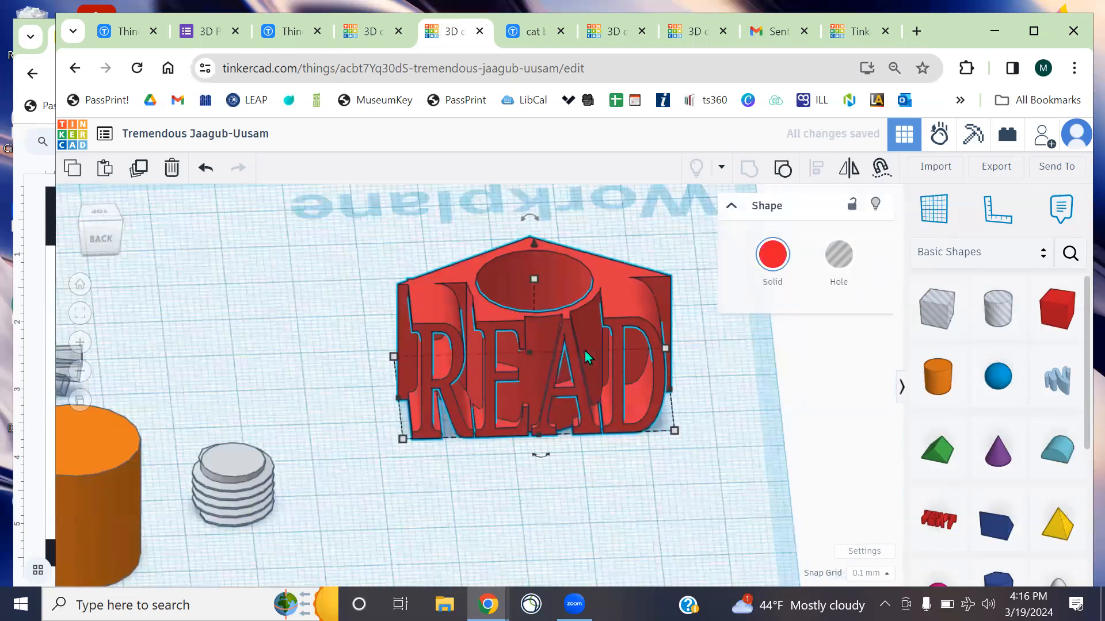
{"action": "right_click_drag", "start_coordinate": [634, 302], "coordinate": [602, 339]}
{"action": "right_click_drag", "start_coordinate": [666, 402], "coordinate": [452, 380]}
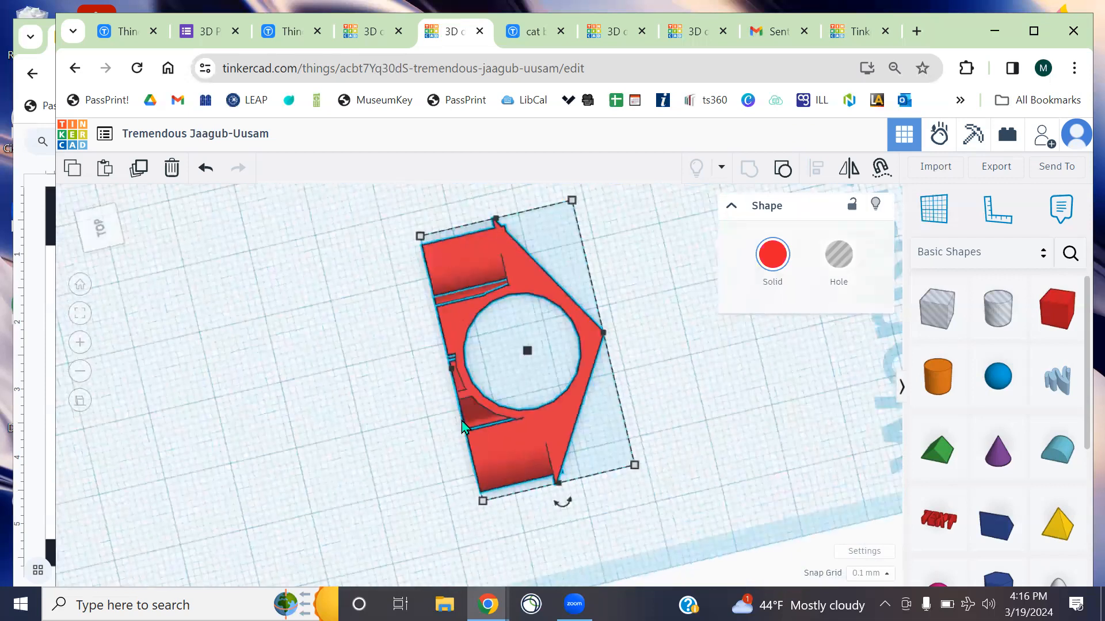
{"action": "left_click_drag", "start_coordinate": [453, 369], "coordinate": [468, 364]}
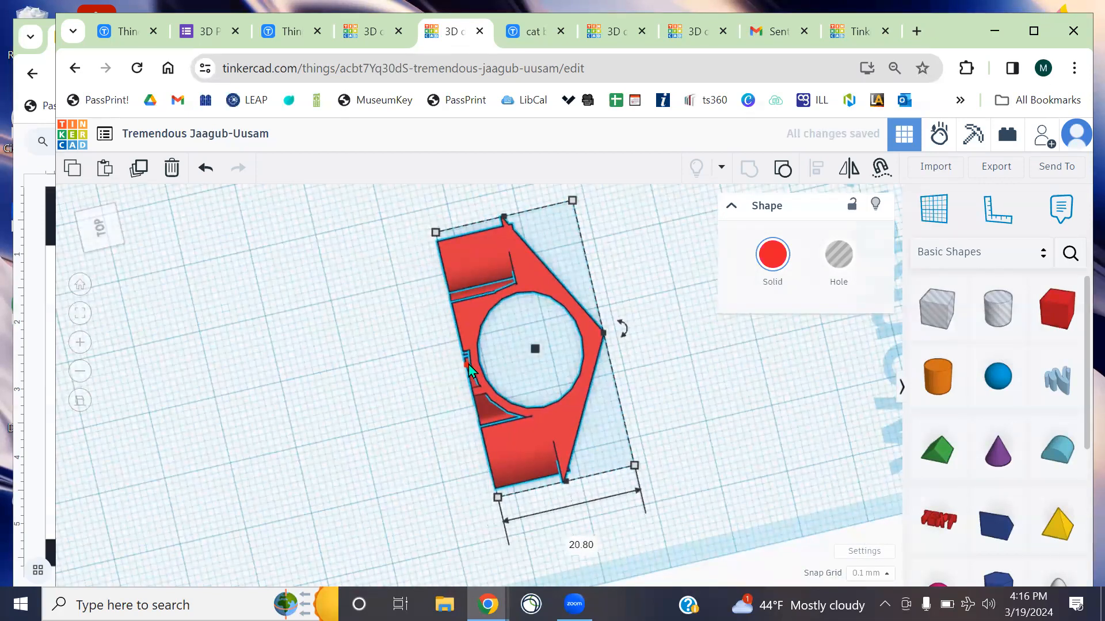
{"action": "right_click_drag", "start_coordinate": [467, 364], "coordinate": [473, 369]}
{"action": "right_click_drag", "start_coordinate": [394, 464], "coordinate": [475, 438]}
{"action": "left_click_drag", "start_coordinate": [456, 437], "coordinate": [458, 414]}
{"action": "left_click", "coordinate": [450, 480]}
Lower the READ ring's height freehand to about 13.5 mm
{"action": "right_click_drag", "start_coordinate": [451, 486], "coordinate": [461, 420]}
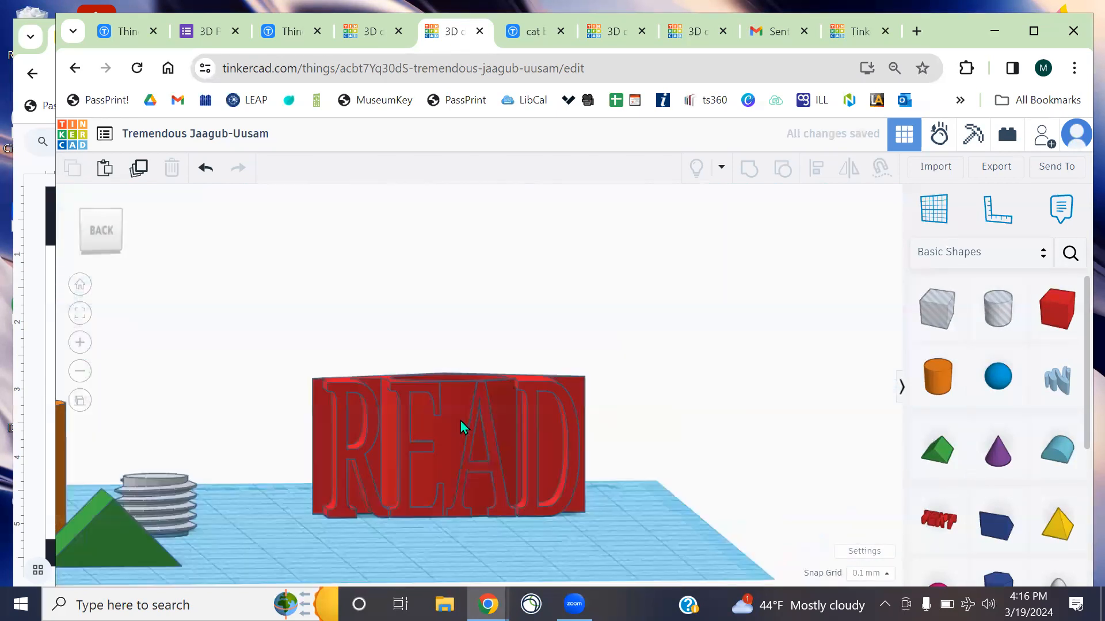
{"action": "left_click", "coordinate": [460, 420]}
{"action": "left_click_drag", "start_coordinate": [450, 373], "coordinate": [451, 412]}
{"action": "left_click", "coordinate": [677, 458]}
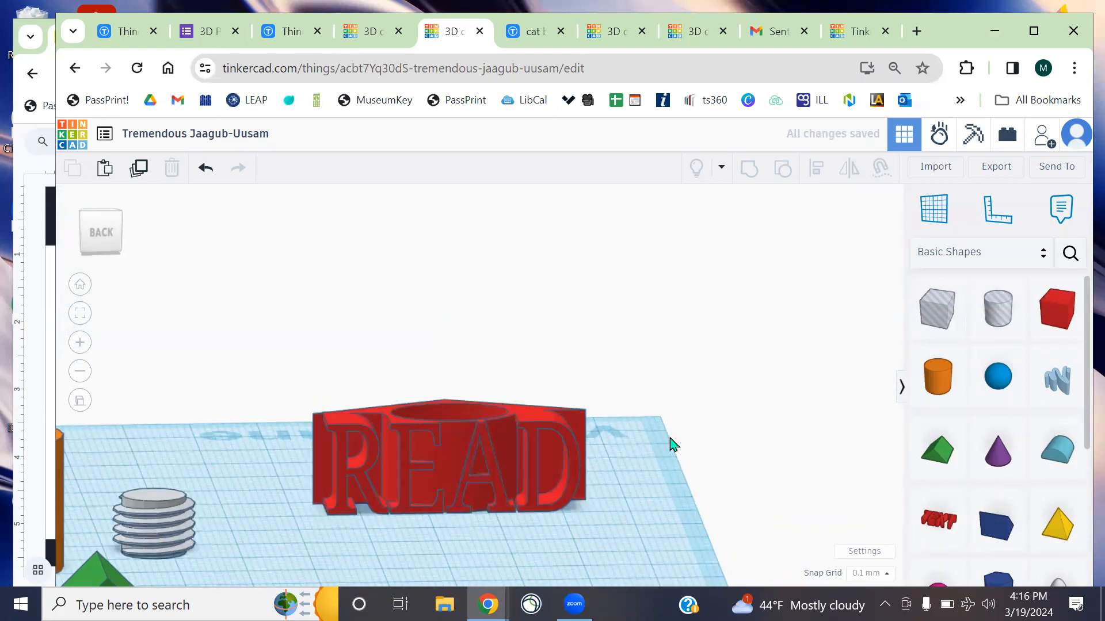
Move the READ ring freehand closer to the edge of the workplane
{"action": "right_click_drag", "start_coordinate": [632, 483], "coordinate": [645, 382]}
{"action": "left_click", "coordinate": [603, 357]}
{"action": "left_click", "coordinate": [450, 457]}
{"action": "right_click_drag", "start_coordinate": [613, 348], "coordinate": [526, 302]}
{"action": "middle_click_drag", "start_coordinate": [703, 374], "coordinate": [715, 461]}
{"action": "left_click_drag", "start_coordinate": [550, 445], "coordinate": [634, 412]}
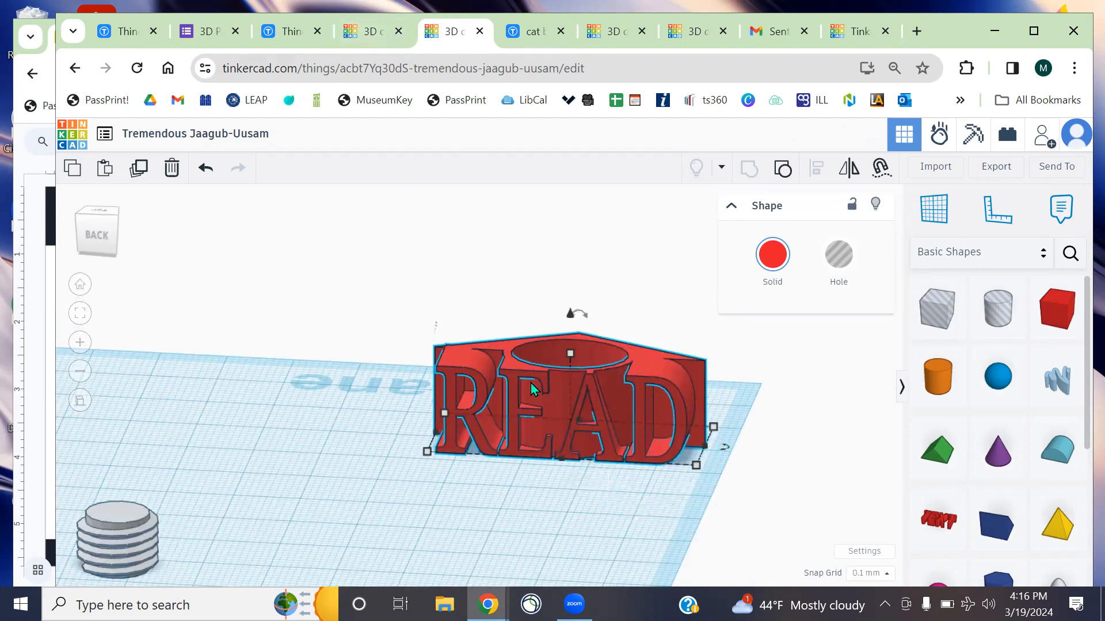
{"action": "right_click_drag", "start_coordinate": [432, 486], "coordinate": [503, 459]}
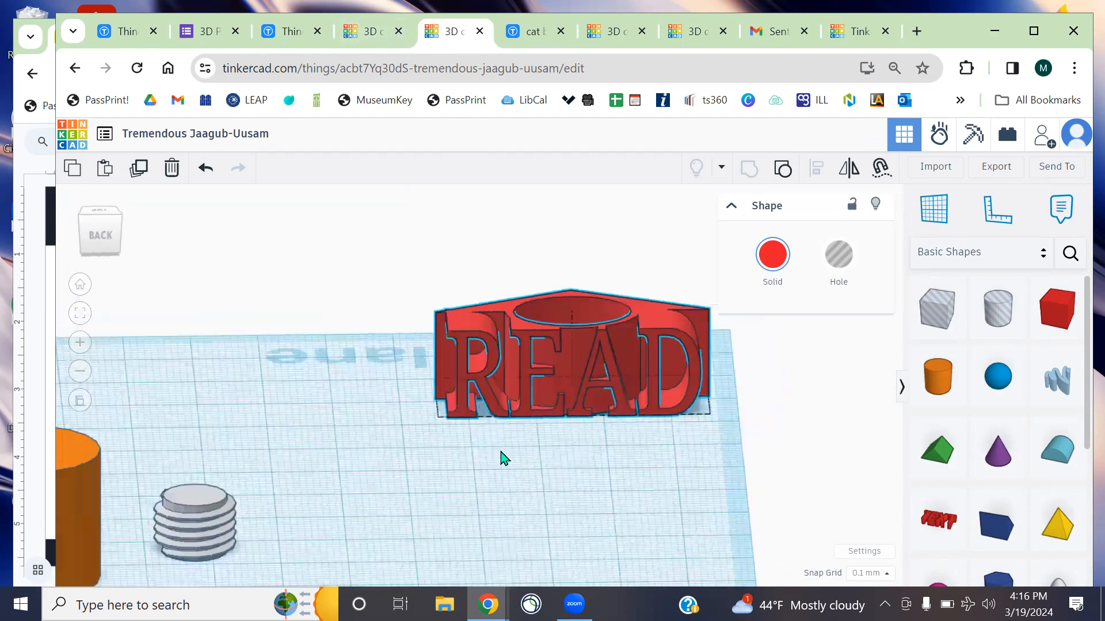
Try duplicating the READ ring by pulling a copy away from it, first sideways and again toward the front
{"action": "left_click_drag", "start_coordinate": [451, 416], "coordinate": [261, 399], "text": "alt"}
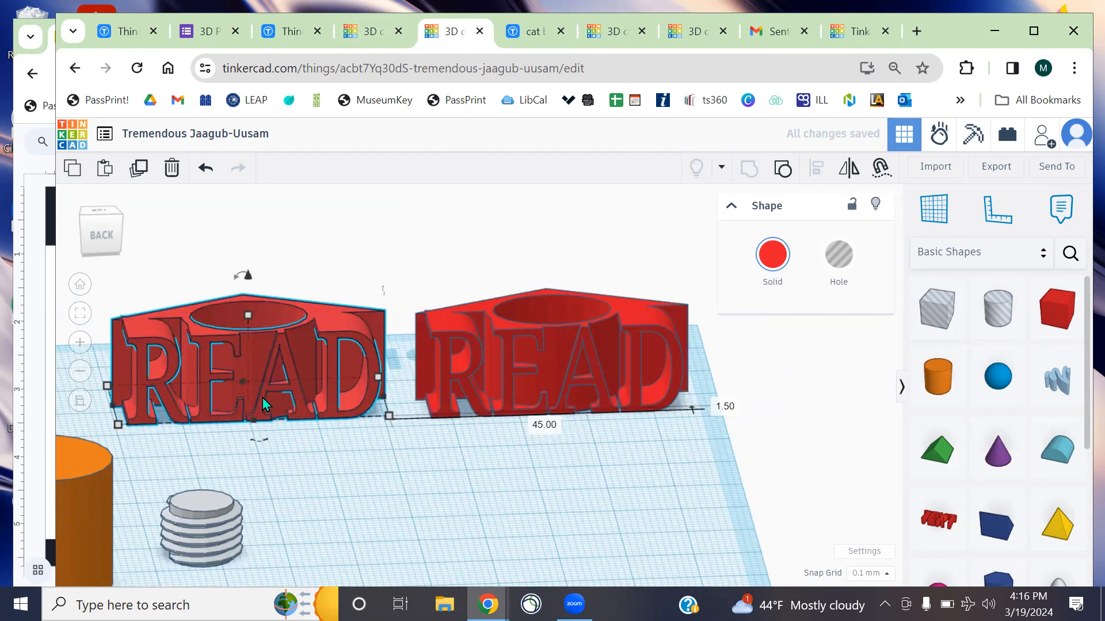
{"action": "key", "text": "ctrl+z"}
{"action": "left_click_drag", "start_coordinate": [613, 353], "coordinate": [619, 495], "text": "alt"}
{"action": "key", "text": "ctrl+z"}
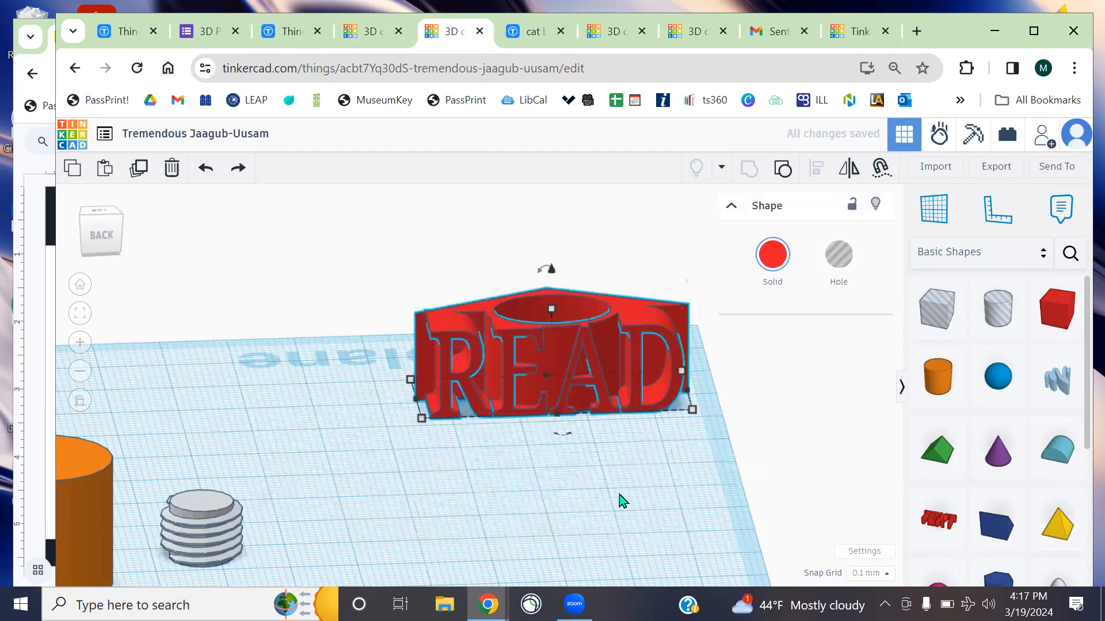
Copy and paste the READ ring and place the copy in front of the original, shifting it about 23 and 54.4 mm
{"action": "left_click", "coordinate": [724, 408]}
{"action": "left_click", "coordinate": [657, 352]}
{"action": "key", "text": "ctrl+c"}
{"action": "key", "text": "ctrl+v"}
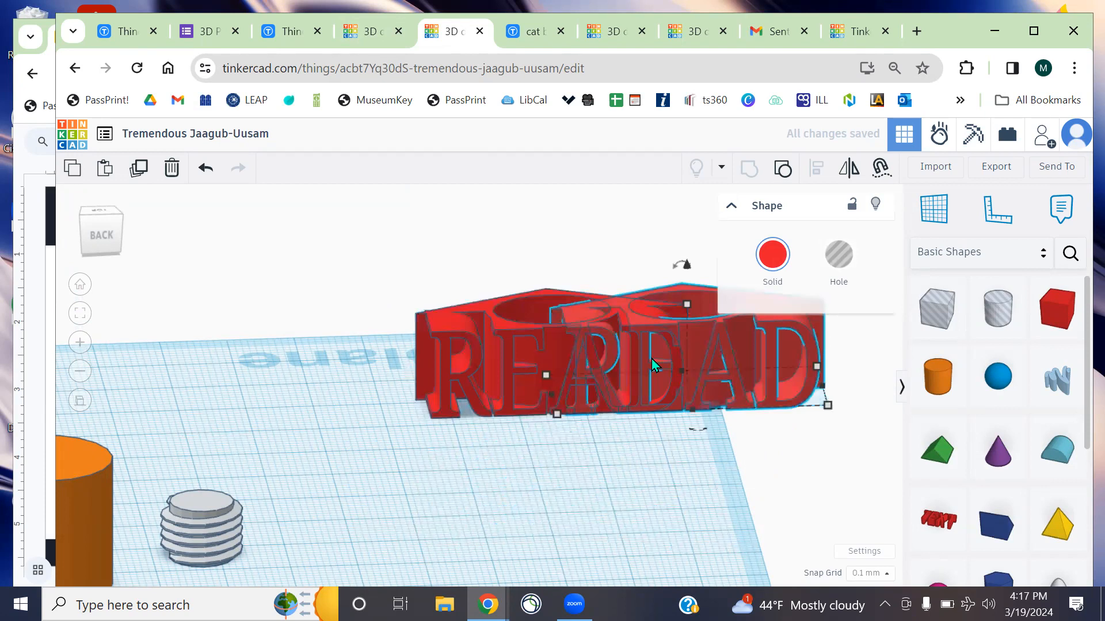
{"action": "left_click_drag", "start_coordinate": [651, 358], "coordinate": [633, 488]}
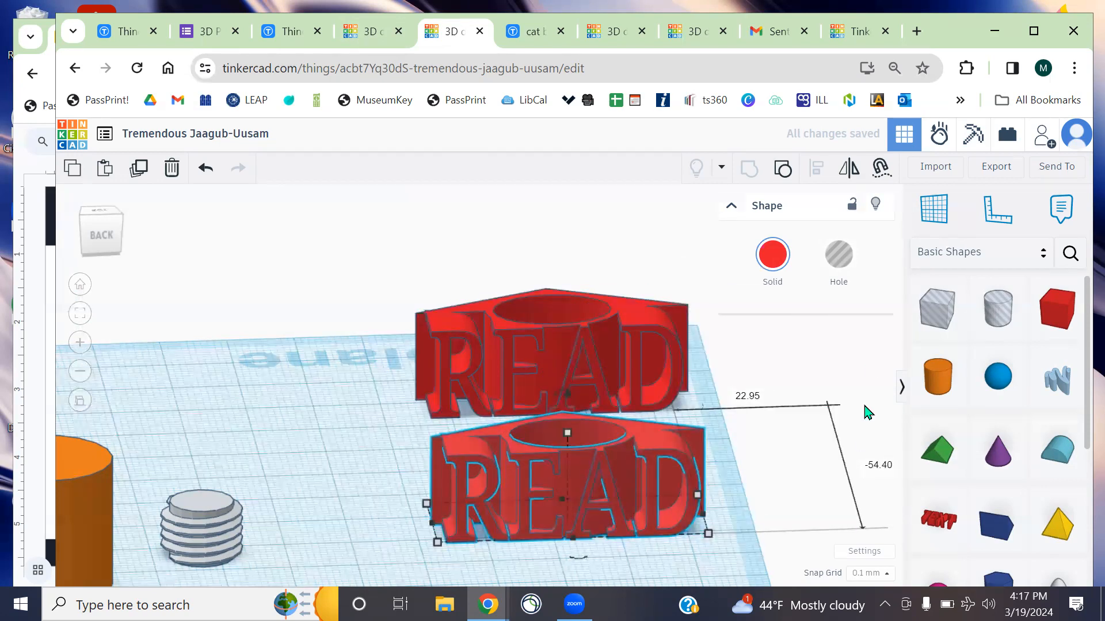
{"action": "left_click", "coordinate": [866, 366]}
Ungroup the copied READ ring into its separate parts
{"action": "middle_click_drag", "start_coordinate": [727, 449], "coordinate": [649, 380]}
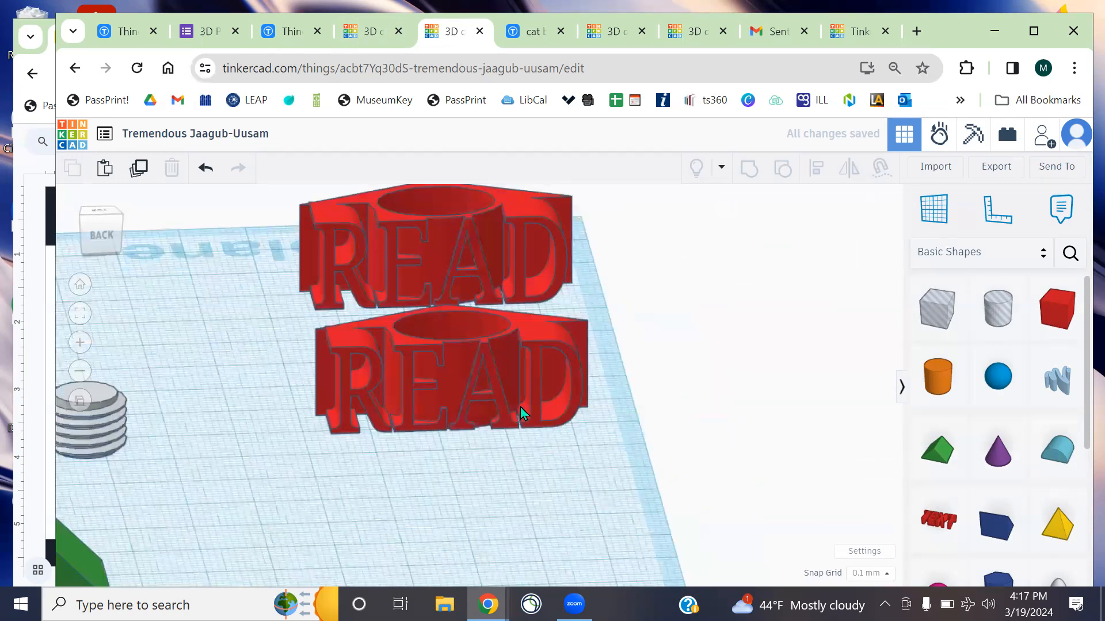
{"action": "left_click", "coordinate": [521, 406]}
{"action": "right_click_drag", "start_coordinate": [716, 360], "coordinate": [728, 328]}
{"action": "left_click", "coordinate": [676, 270]}
{"action": "left_click", "coordinate": [547, 321]}
{"action": "left_click", "coordinate": [783, 168]}
{"action": "left_click", "coordinate": [712, 480]}
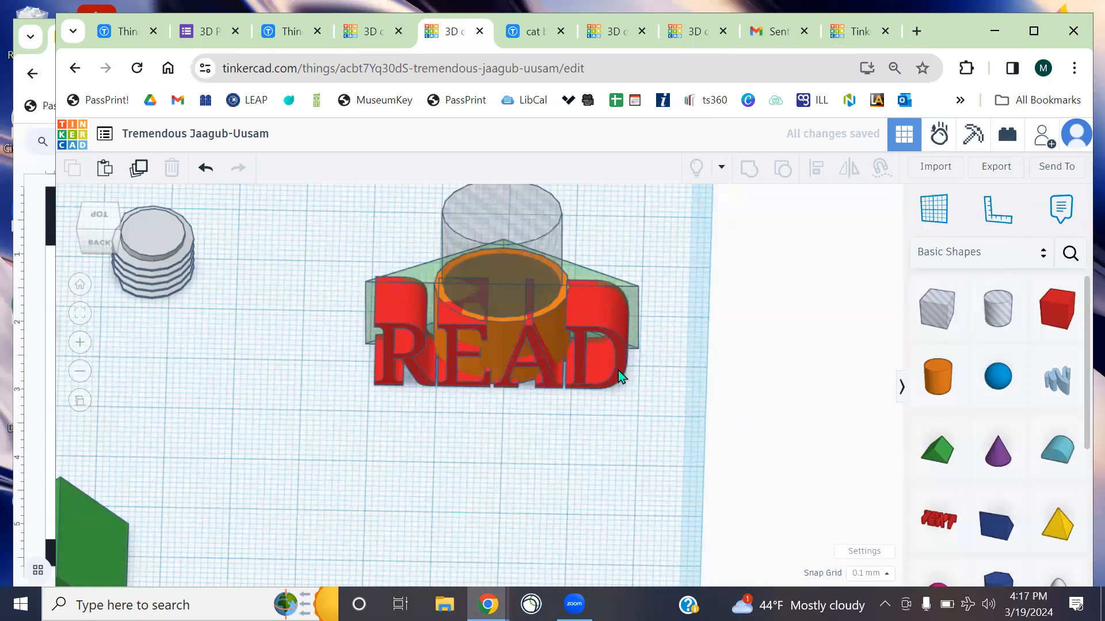
Delete the copy's READ text and regroup the remaining triangle, band and hole cylinder into a plain ring
{"action": "left_click_drag", "start_coordinate": [614, 364], "coordinate": [489, 276]}
{"action": "key", "text": "Delete"}
{"action": "left_click", "coordinate": [751, 170]}
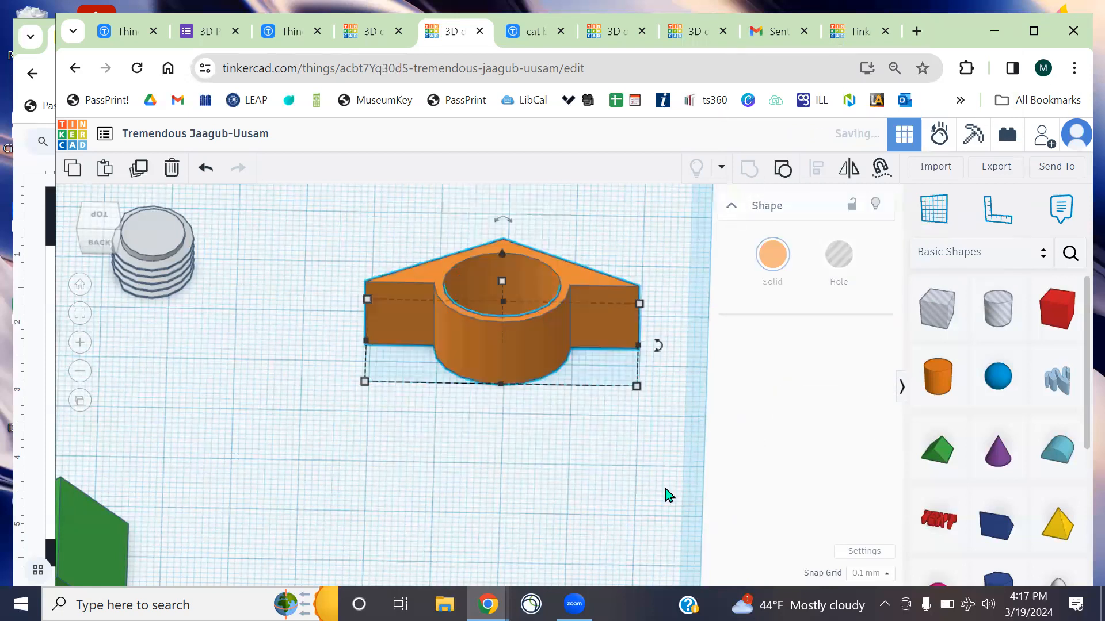
{"action": "left_click", "coordinate": [665, 492]}
{"action": "right_click_drag", "start_coordinate": [678, 423], "coordinate": [580, 528]}
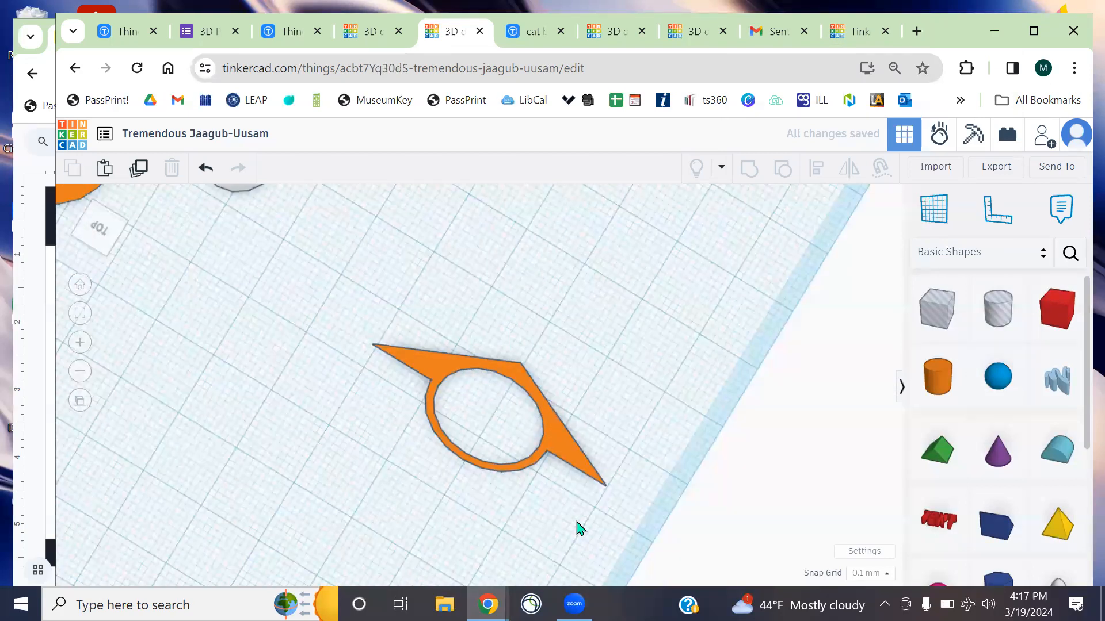
{"action": "right_click_drag", "start_coordinate": [636, 422], "coordinate": [676, 353]}
Search the shape library for DIAMOND and place the first blue diamond in front of the plain ring
{"action": "left_click", "coordinate": [1071, 253]}
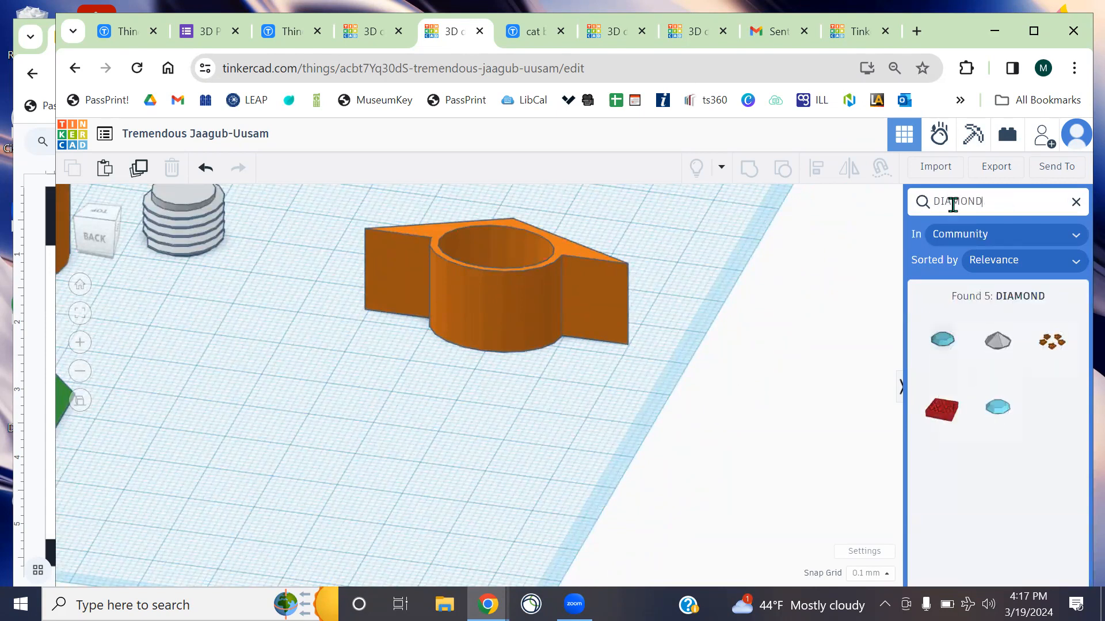
{"action": "left_click_drag", "start_coordinate": [943, 345], "coordinate": [460, 467]}
{"action": "right_click_drag", "start_coordinate": [633, 449], "coordinate": [648, 422]}
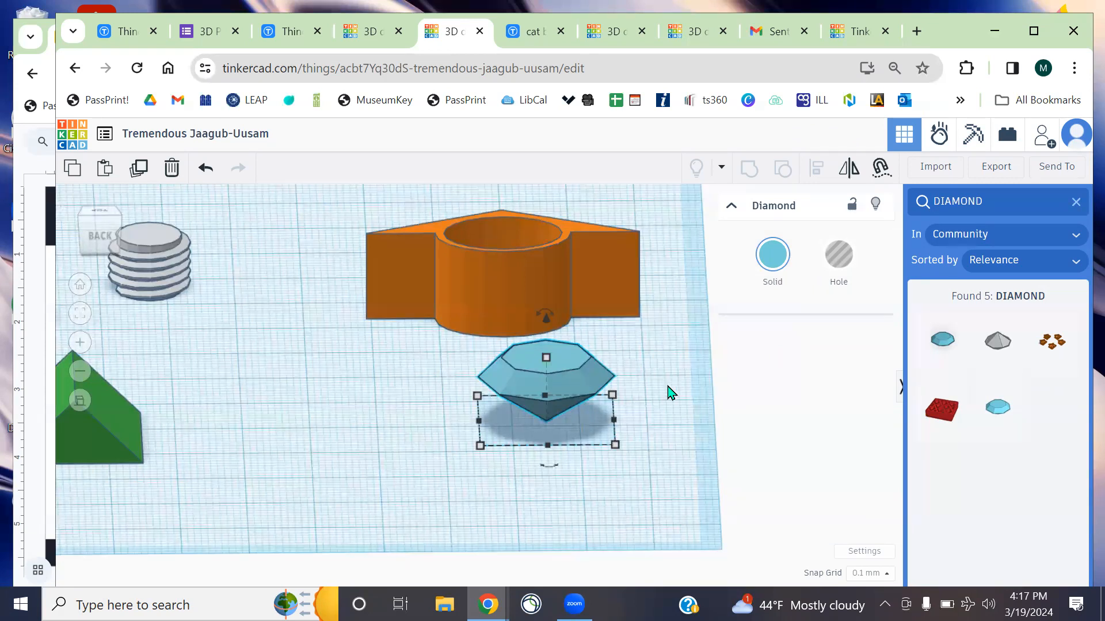
{"action": "left_click_drag", "start_coordinate": [676, 408], "coordinate": [672, 398]}
Rotate the diamond onto its side so its flat face points away from the plain ring
{"action": "scroll", "coordinate": [630, 379], "scroll_direction": "up", "scroll_amount": 3}
{"action": "left_click", "coordinate": [629, 378]}
{"action": "right_click_drag", "start_coordinate": [770, 353], "coordinate": [450, 377]}
{"action": "left_click_drag", "start_coordinate": [343, 356], "coordinate": [300, 447]}
{"action": "right_click_drag", "start_coordinate": [587, 444], "coordinate": [594, 481]}
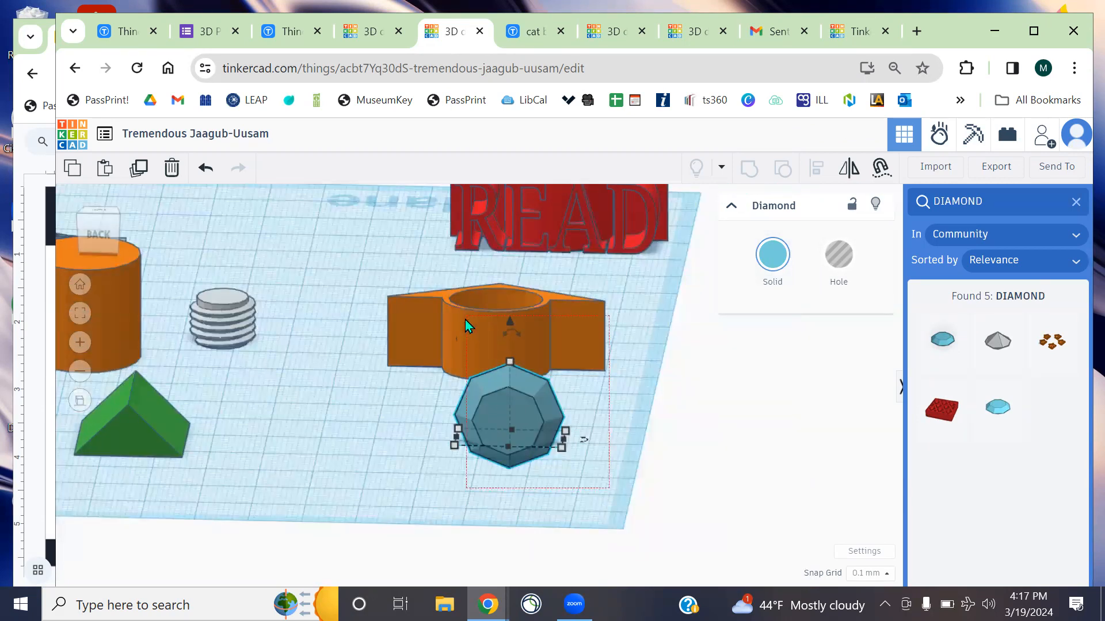
Align the diamond with the plain ring so it is centred across the ring's width
{"action": "left_click", "coordinate": [509, 349], "text": "shift"}
{"action": "left_click", "coordinate": [816, 171]}
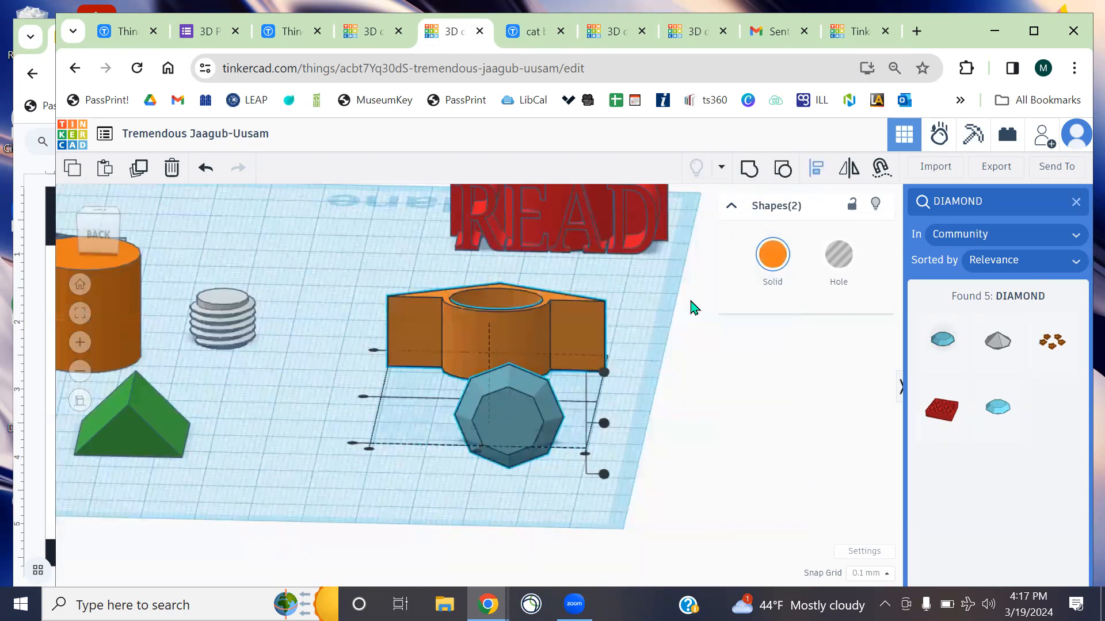
{"action": "left_click", "coordinate": [478, 451]}
{"action": "left_click", "coordinate": [364, 405]}
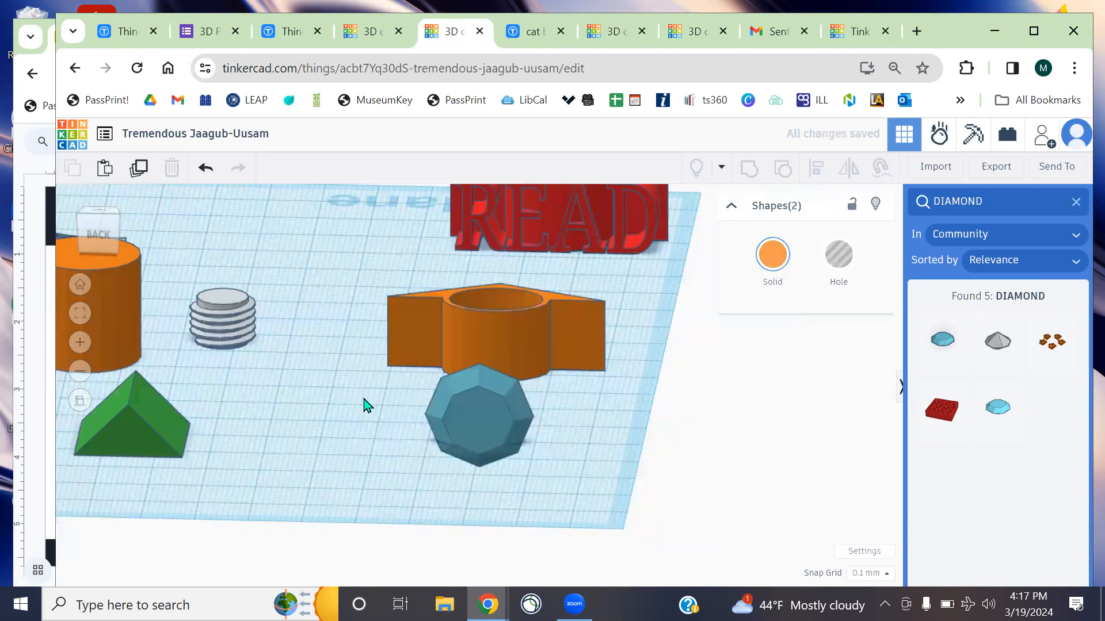
Align the diamond and the plain ring on their front-to-back centres
{"action": "right_click_drag", "start_coordinate": [634, 457], "coordinate": [607, 558]}
{"action": "left_click_drag", "start_coordinate": [570, 535], "coordinate": [494, 302]}
{"action": "left_click", "coordinate": [816, 173]}
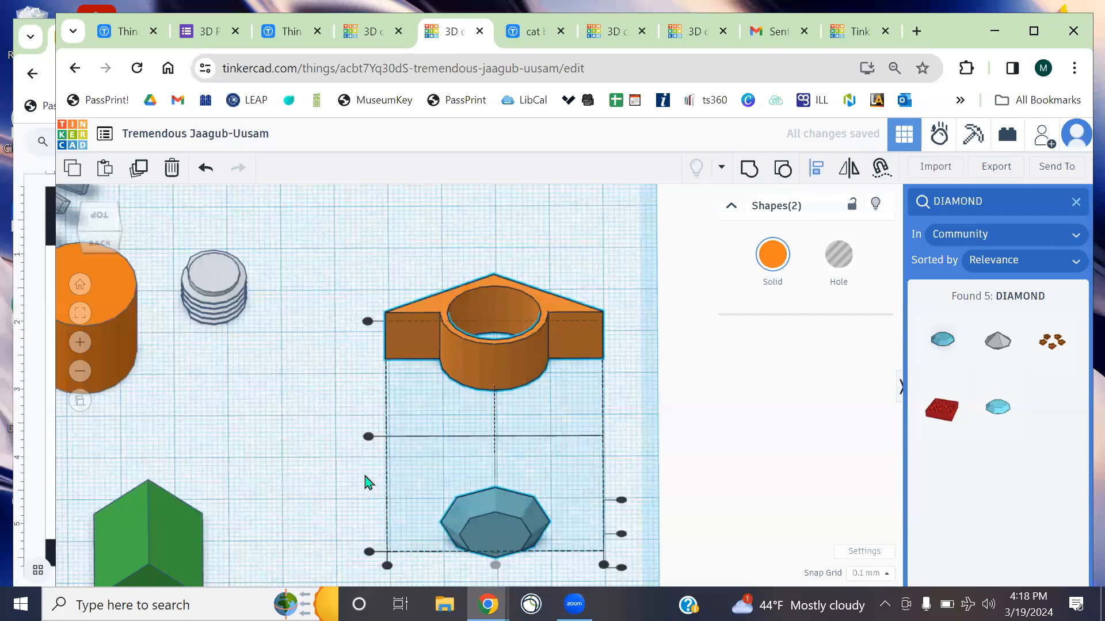
{"action": "left_click", "coordinate": [369, 436]}
{"action": "left_click", "coordinate": [727, 489]}
Nudge the diamond forward in small increments until its flat face protrudes through the front of the band
{"action": "right_click_drag", "start_coordinate": [665, 530], "coordinate": [368, 441]}
{"action": "scroll", "coordinate": [365, 434], "scroll_direction": "up", "scroll_amount": 5}
{"action": "middle_click_drag", "start_coordinate": [368, 433], "coordinate": [630, 326]}
{"action": "left_click", "coordinate": [607, 327]}
{"action": "right_click_drag", "start_coordinate": [735, 382], "coordinate": [722, 389]}
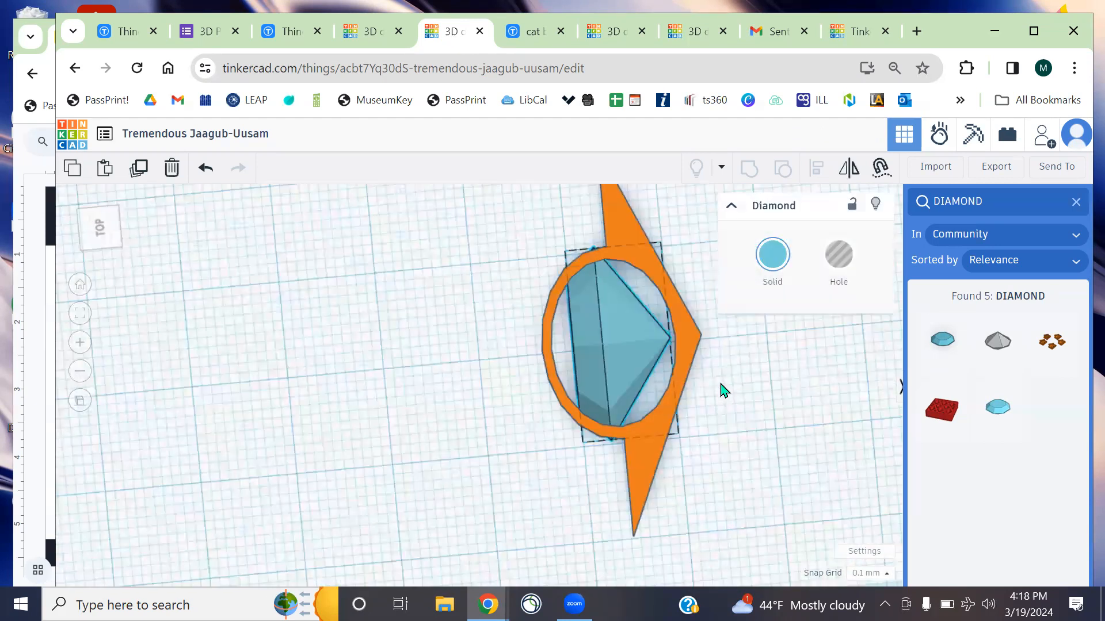
{"action": "key", "text": "Left"}
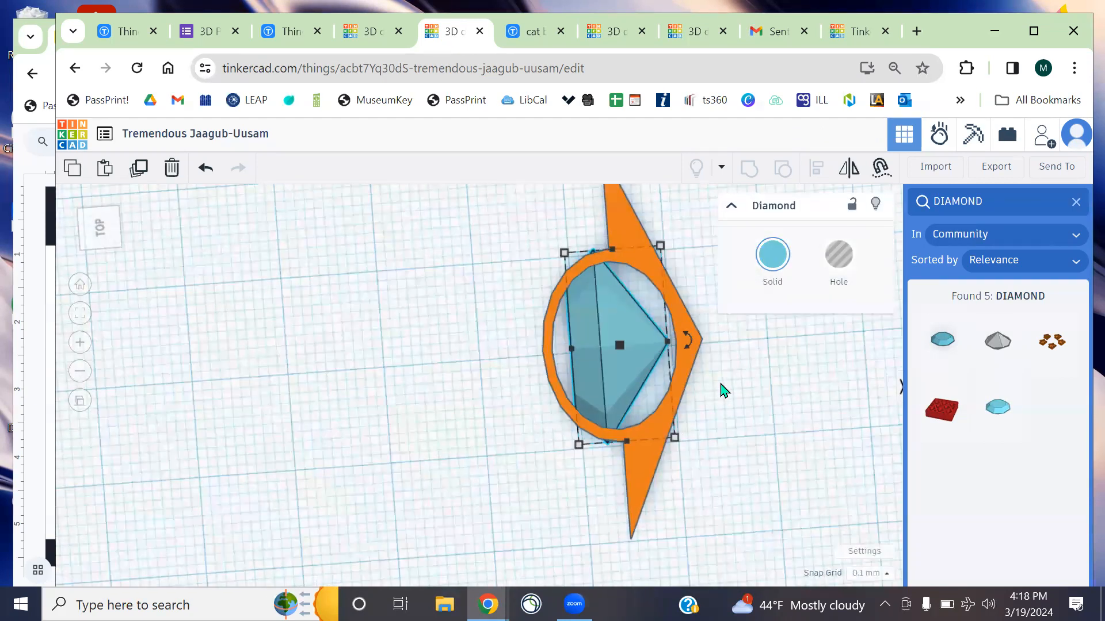
{"action": "key", "text": "Left"}
{"action": "key", "text": "Left"}
{"action": "key", "text": "Left"}
{"action": "key", "text": "Left"}
{"action": "key", "text": "Left"}
{"action": "key", "text": "Left"}
{"action": "key", "text": "Left"}
{"action": "key", "text": "Left"}
{"action": "key", "text": "Left"}
{"action": "key", "text": "Left"}
{"action": "key", "text": "Left"}
{"action": "key", "text": "Left"}
{"action": "key", "text": "Left"}
{"action": "key", "text": "Left"}
{"action": "key", "text": "Left"}
{"action": "key", "text": "Left"}
{"action": "key", "text": "Left"}
{"action": "key", "text": "Left"}
{"action": "key", "text": "Left"}
{"action": "key", "text": "Left"}
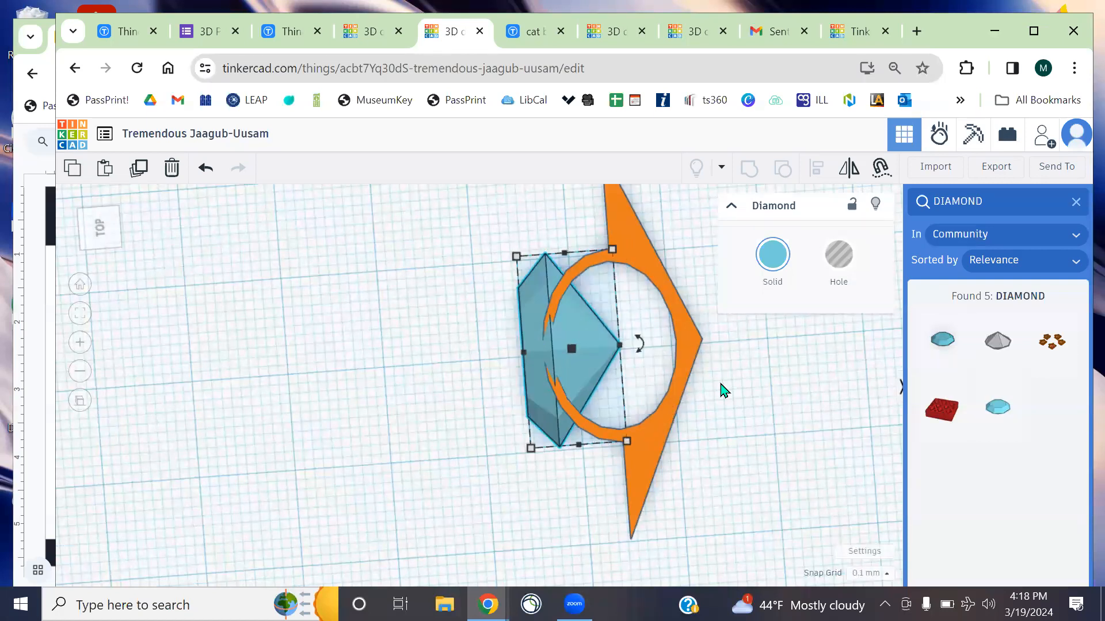
{"action": "key", "text": "Left"}
{"action": "key", "text": "Left"}
{"action": "key", "text": "Left"}
{"action": "key", "text": "Left"}
{"action": "key", "text": "Left"}
{"action": "key", "text": "Left"}
Compare the diamond's height with the plain ring's height from the back view
{"action": "right_click_drag", "start_coordinate": [720, 392], "coordinate": [988, 302]}
{"action": "left_click", "coordinate": [481, 400]}
{"action": "right_click_drag", "start_coordinate": [481, 406], "coordinate": [611, 372]}
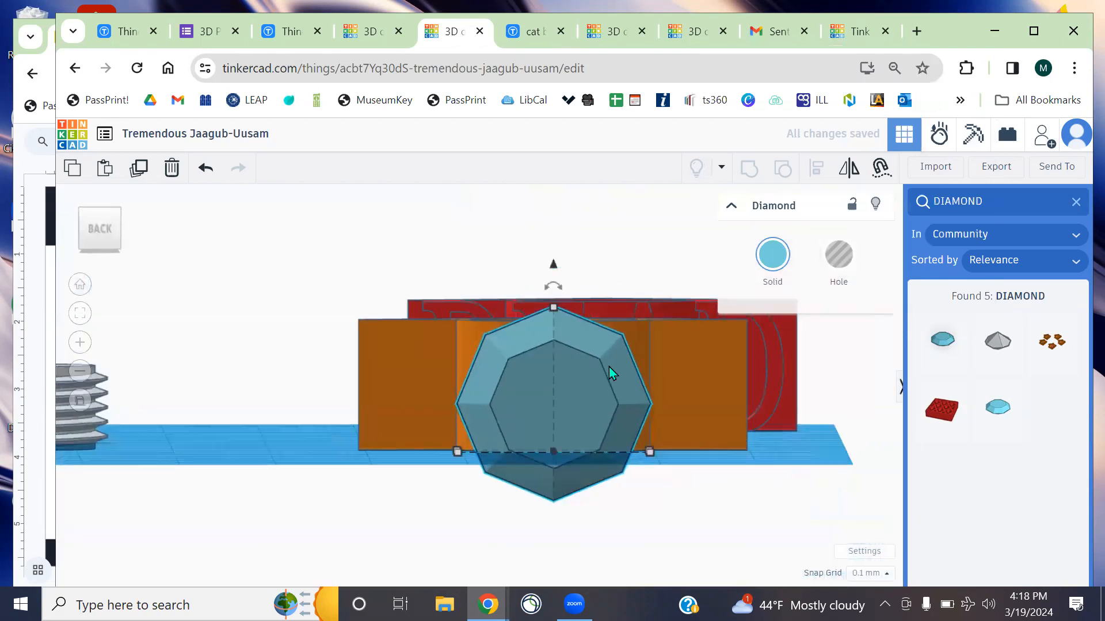
{"action": "left_click", "coordinate": [554, 307]}
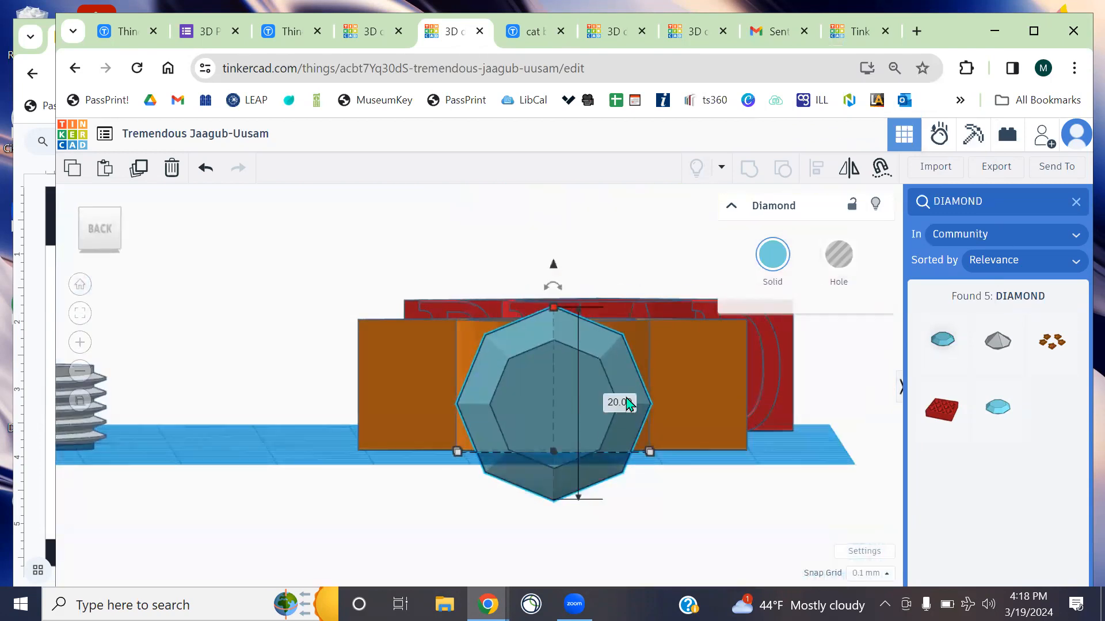
{"action": "left_click", "coordinate": [689, 372]}
{"action": "left_click", "coordinate": [555, 320]}
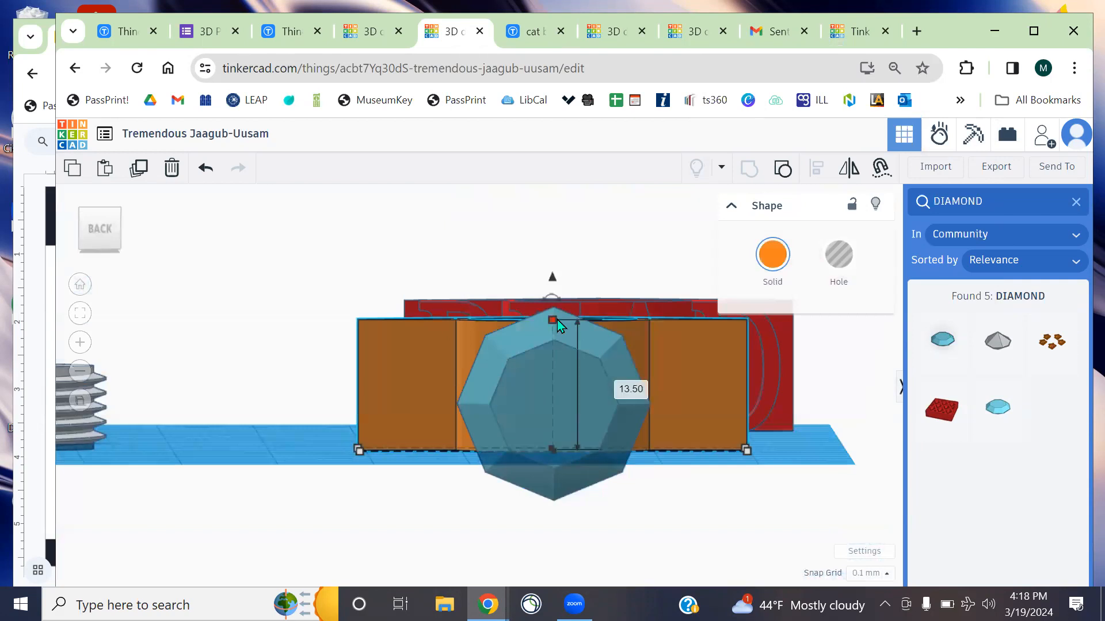
Try setting only the diamond's height to 13.5 mm to match the ring's height
{"action": "left_click", "coordinate": [586, 412]}
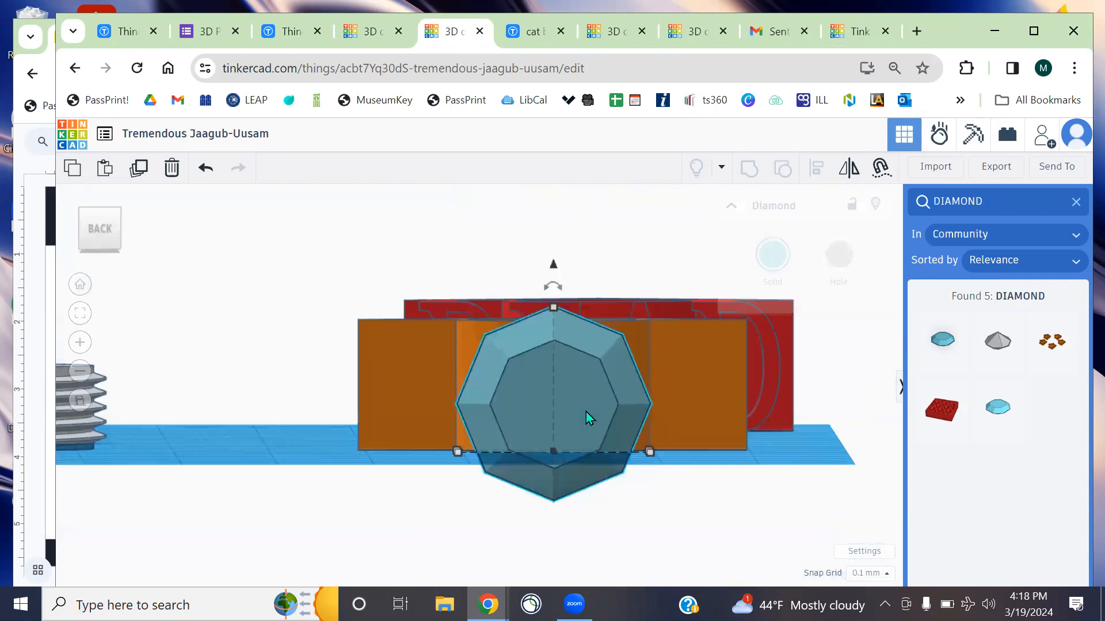
{"action": "left_click", "coordinate": [552, 308]}
{"action": "left_click", "coordinate": [628, 403]}
{"action": "type", "text": "13.5"}
{"action": "key", "text": "Return"}
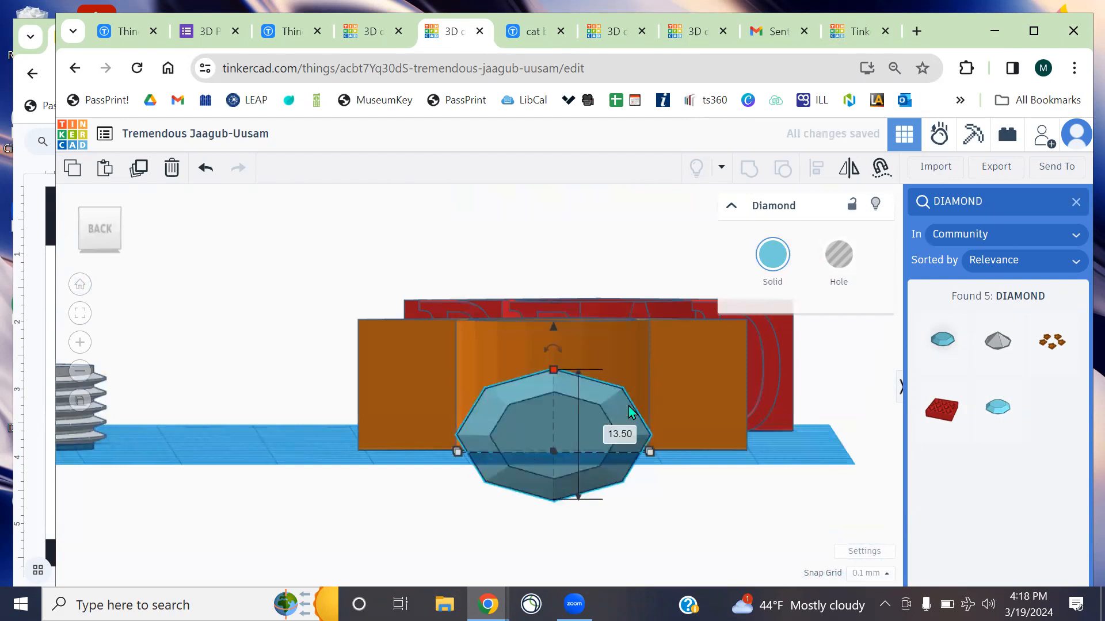
{"action": "left_click", "coordinate": [713, 498]}
{"action": "right_click_drag", "start_coordinate": [713, 498], "coordinate": [583, 388]}
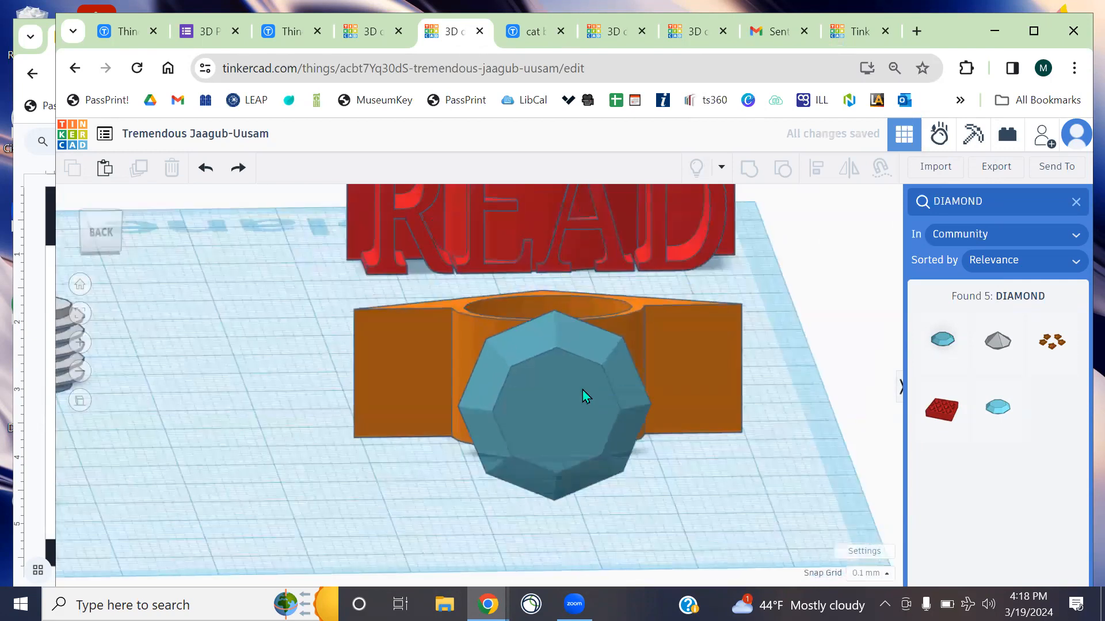
Scale the diamond uniformly to a height of 12 mm so it fits on the front of the band
{"action": "left_click", "coordinate": [582, 389]}
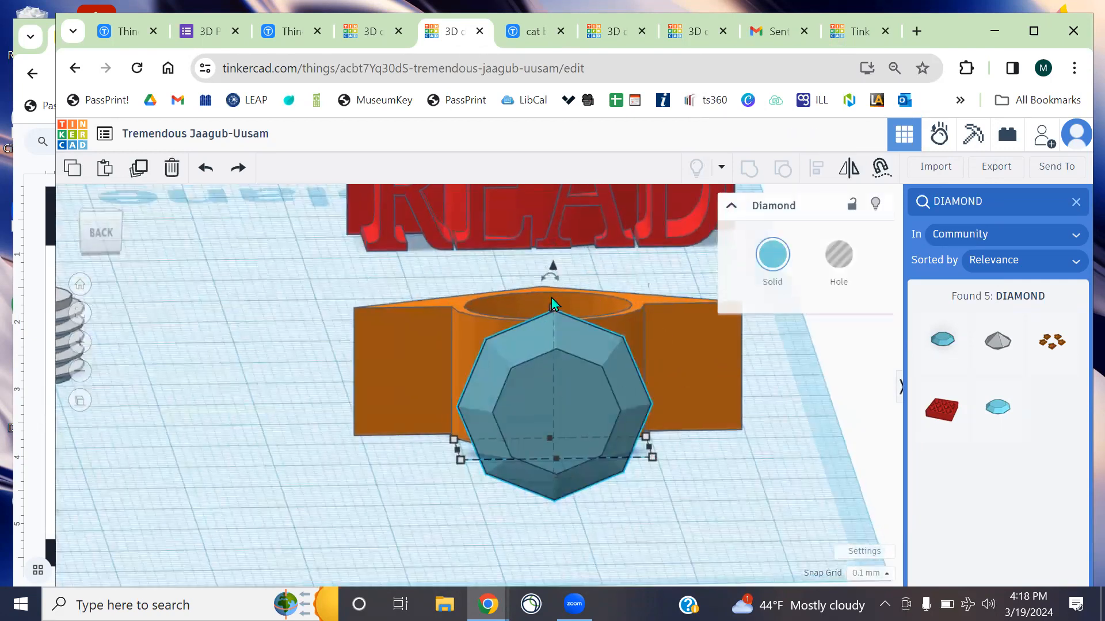
{"action": "mouse_move", "coordinate": [554, 306]}
{"action": "left_click_drag", "start_coordinate": [554, 306], "coordinate": [553, 347], "text": "shift"}
{"action": "left_click", "coordinate": [671, 485]}
{"action": "right_click_drag", "start_coordinate": [671, 484], "coordinate": [661, 449]}
{"action": "left_click", "coordinate": [563, 399]}
{"action": "left_click_drag", "start_coordinate": [582, 352], "coordinate": [597, 399]}
{"action": "right_click_drag", "start_coordinate": [597, 399], "coordinate": [575, 389]}
{"action": "left_click", "coordinate": [576, 456]}
{"action": "left_click", "coordinate": [562, 430]}
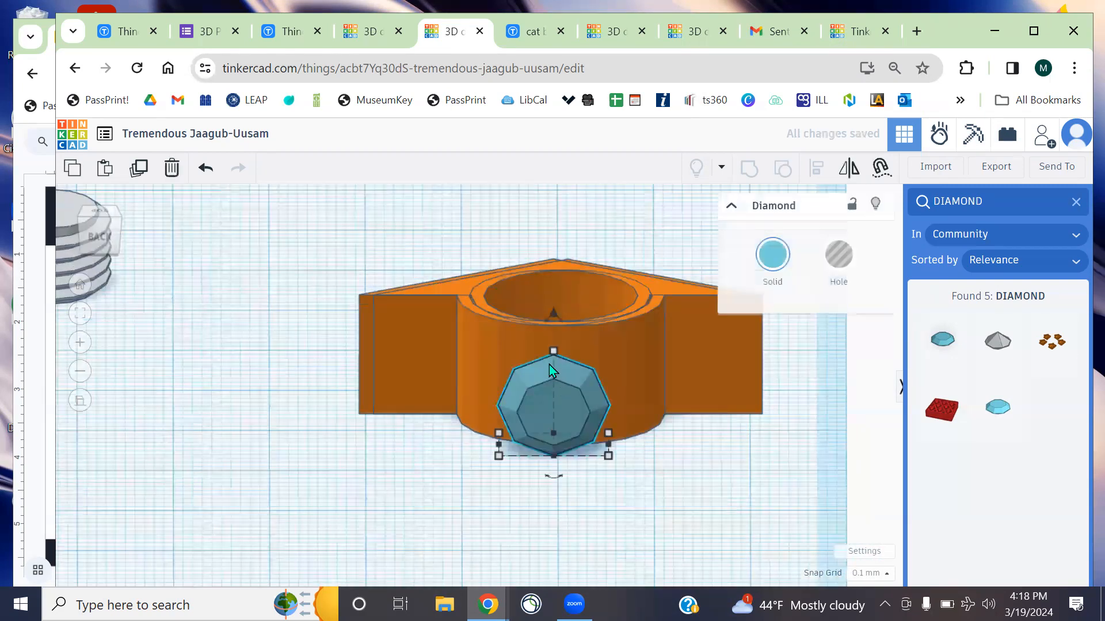
{"action": "left_click_drag", "start_coordinate": [554, 354], "coordinate": [553, 344], "text": "shift"}
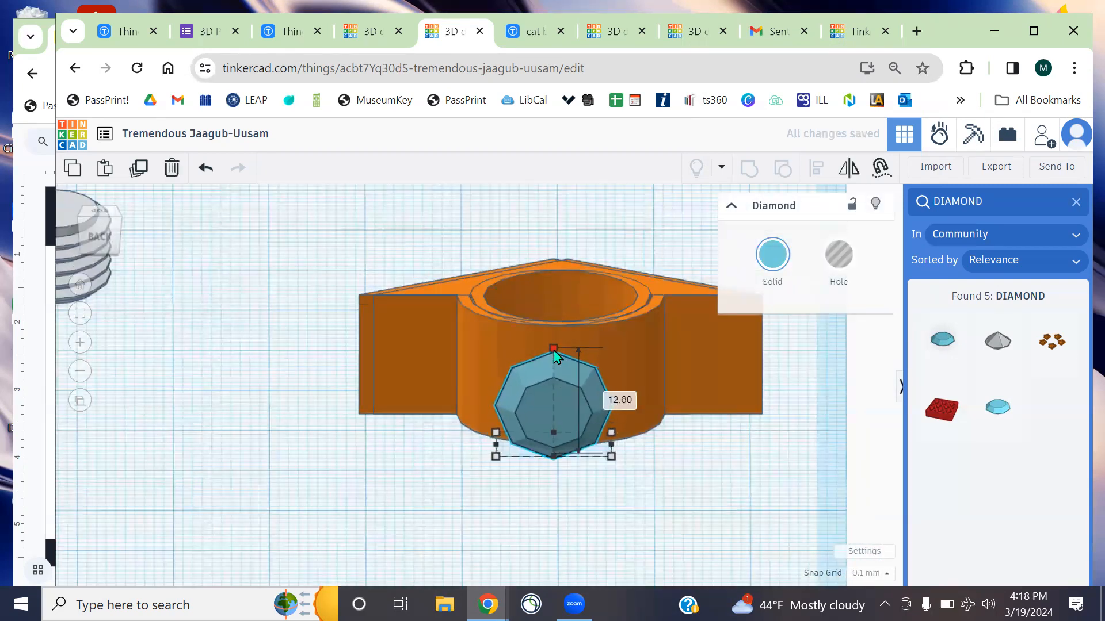
{"action": "left_click", "coordinate": [726, 486]}
{"action": "right_click_drag", "start_coordinate": [727, 487], "coordinate": [733, 443]}
{"action": "left_click_drag", "start_coordinate": [576, 413], "coordinate": [543, 385]}
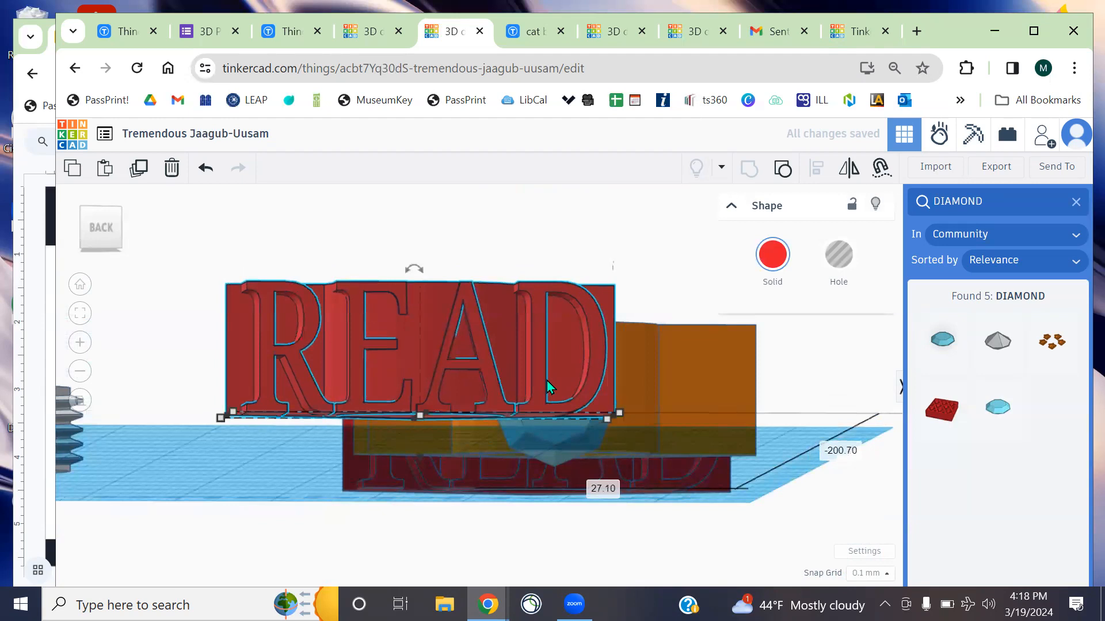
{"action": "key", "text": "ctrl+z"}
{"action": "right_click_drag", "start_coordinate": [720, 390], "coordinate": [693, 421]}
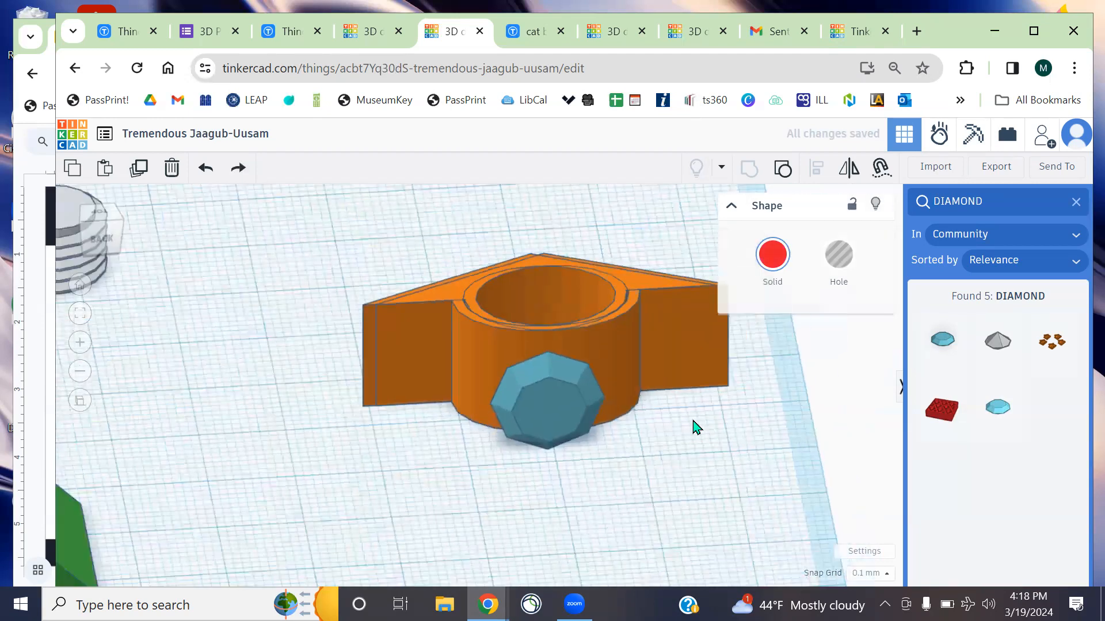
Move a surplus copy of the READ ring off the ring it overlaps and delete it
{"action": "scroll", "coordinate": [692, 421], "scroll_direction": "down", "scroll_amount": 5}
{"action": "middle_click_drag", "start_coordinate": [580, 252], "coordinate": [577, 389]}
{"action": "left_click", "coordinate": [384, 311]}
{"action": "left_click_drag", "start_coordinate": [383, 311], "coordinate": [282, 316]}
{"action": "key", "text": "Delete"}
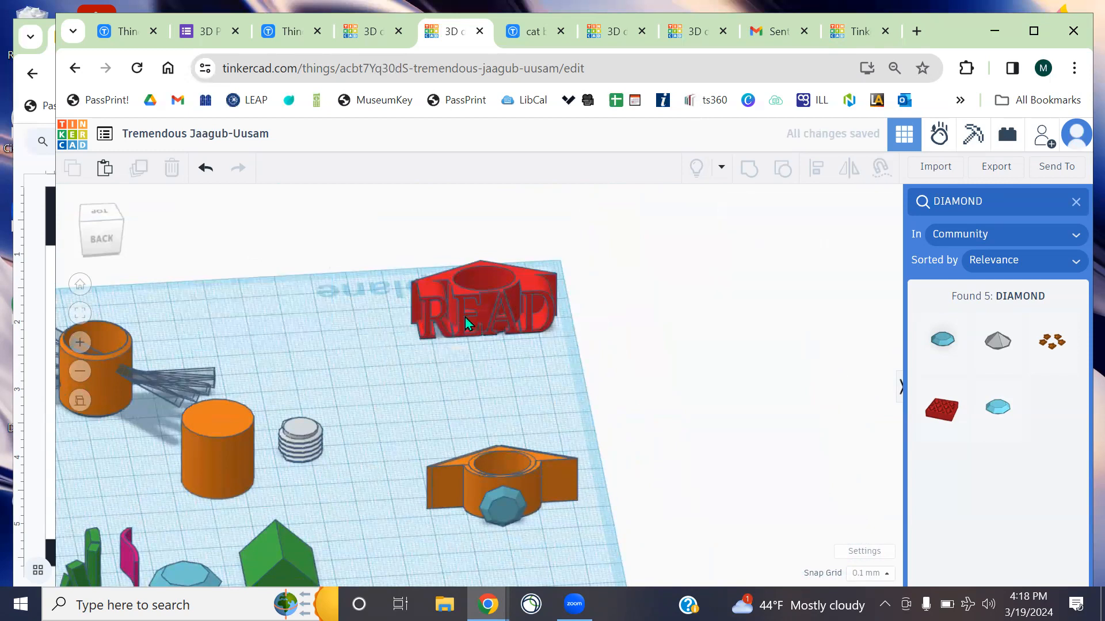
Hide both overlapping READ rings, show the hidden objects again to check, and hide the pair together
{"action": "left_click", "coordinate": [465, 318]}
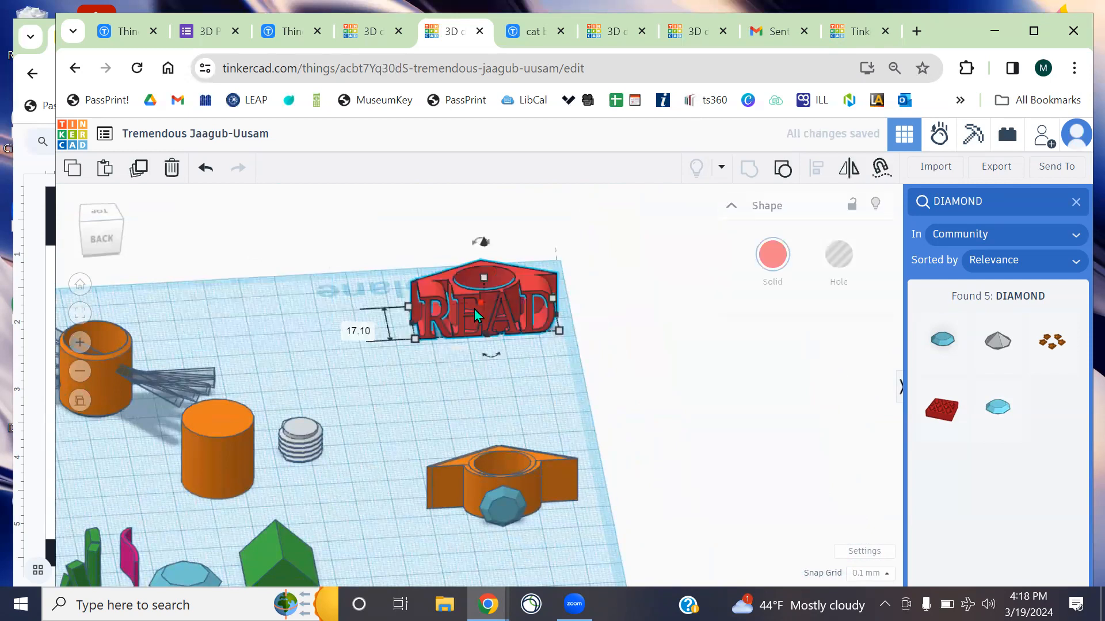
{"action": "left_click", "coordinate": [877, 206]}
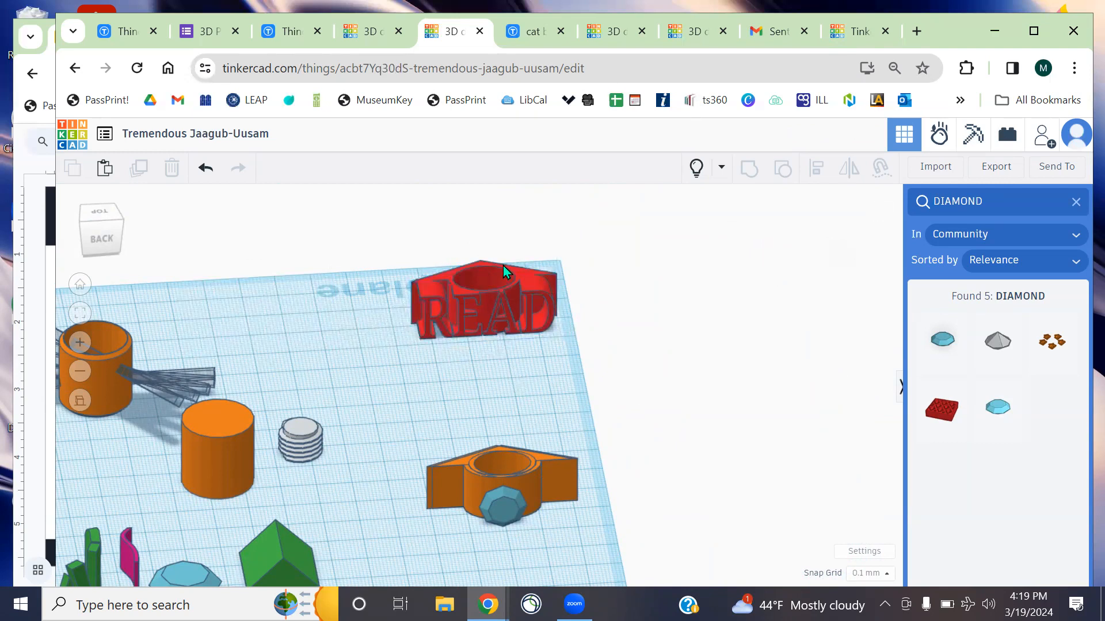
{"action": "left_click", "coordinate": [483, 306]}
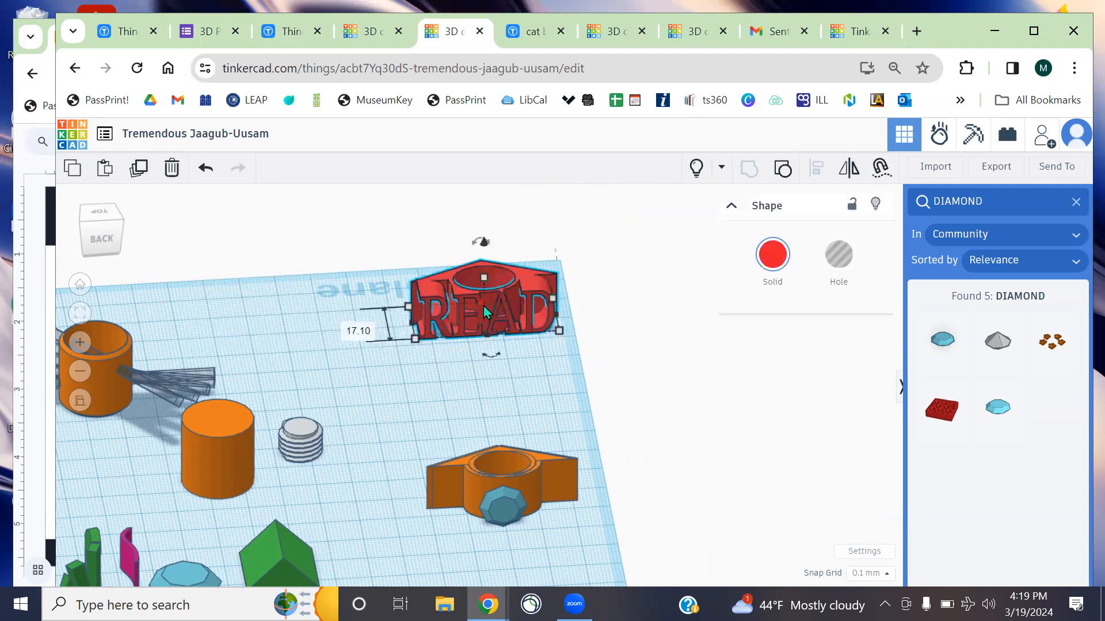
{"action": "left_click", "coordinate": [877, 206]}
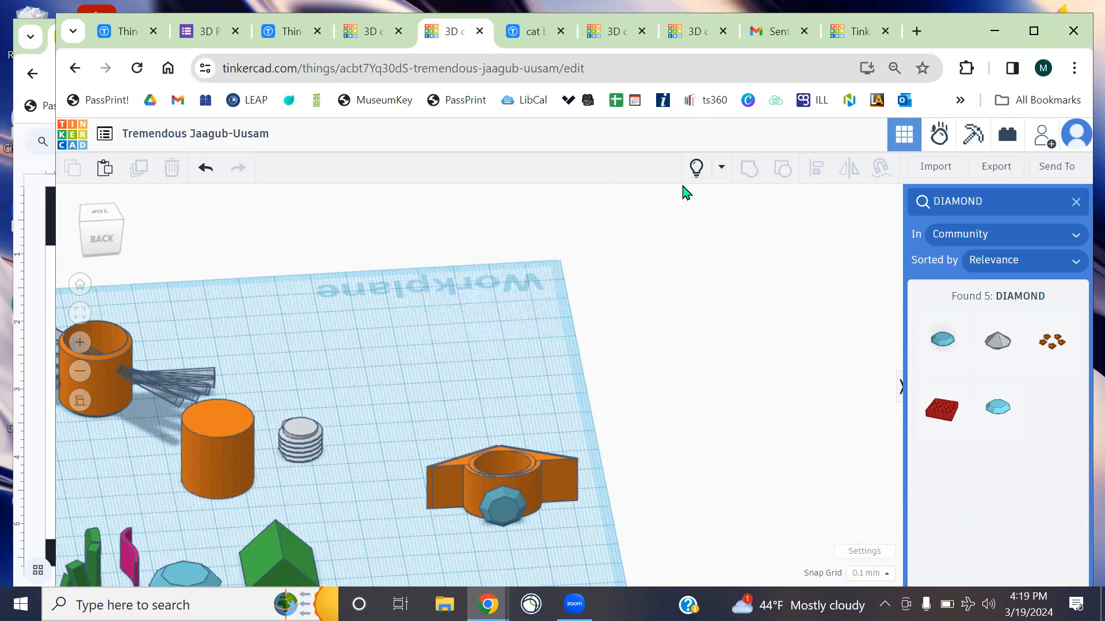
{"action": "left_click", "coordinate": [695, 169]}
{"action": "left_click", "coordinate": [511, 318]}
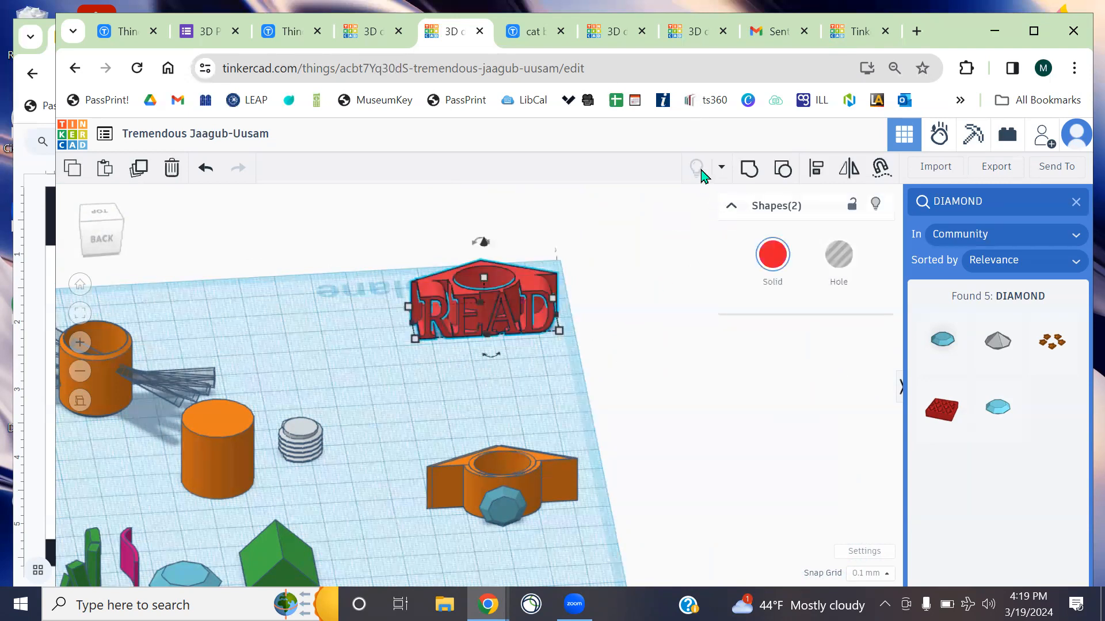
{"action": "left_click", "coordinate": [872, 207]}
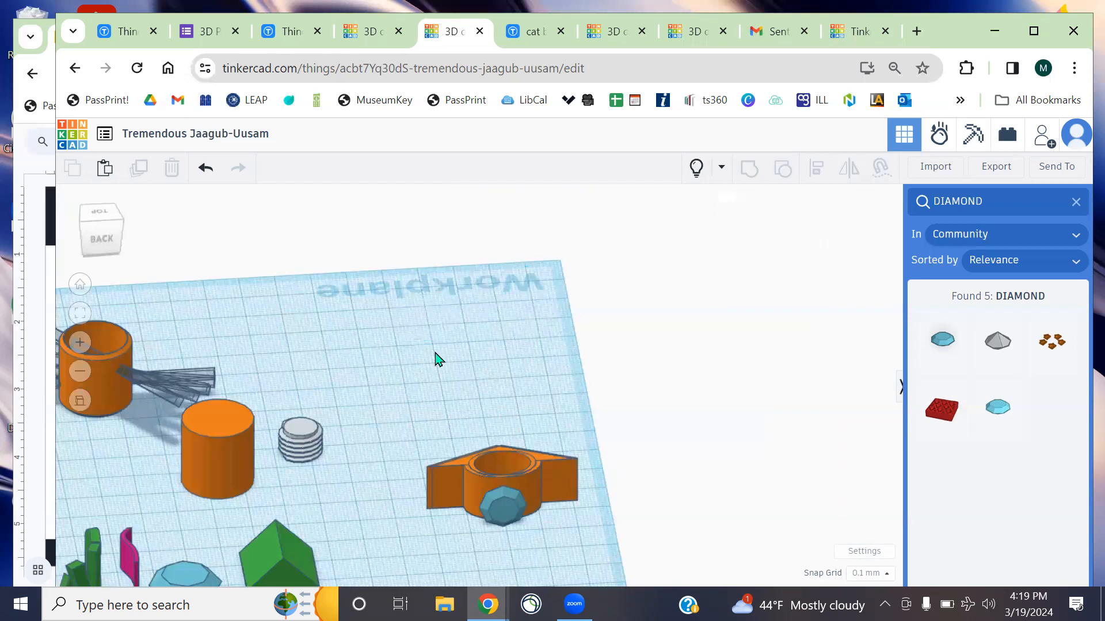
Select the green letters, pink piece, spare diamond and green roof together and hide them
{"action": "middle_click_drag", "start_coordinate": [435, 353], "coordinate": [714, 269]}
{"action": "left_click_drag", "start_coordinate": [604, 532], "coordinate": [610, 530]}
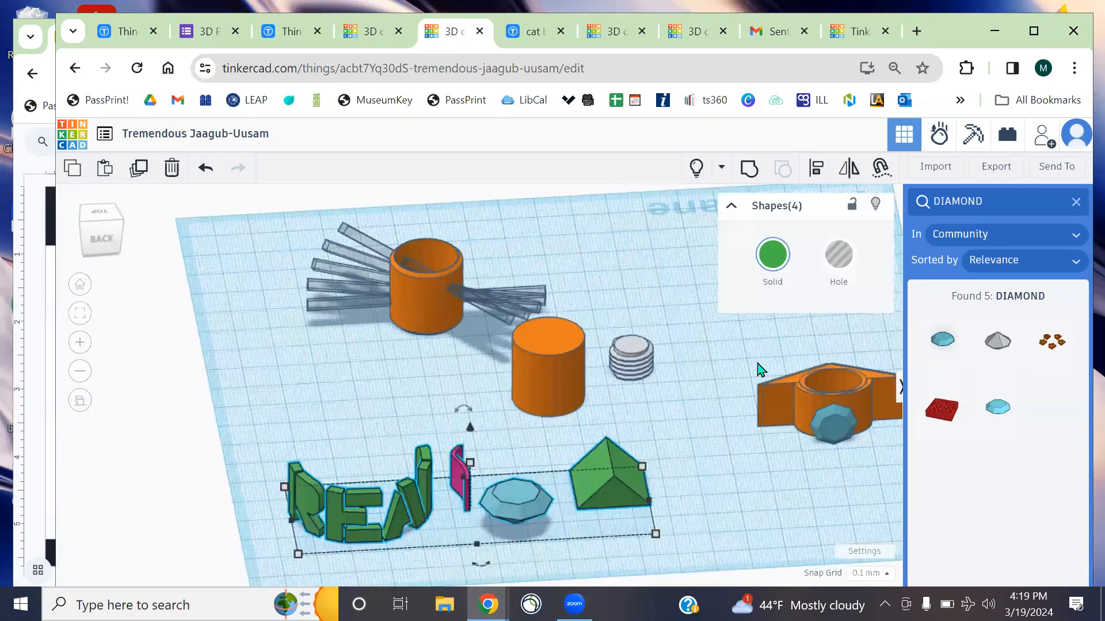
{"action": "left_click", "coordinate": [875, 206]}
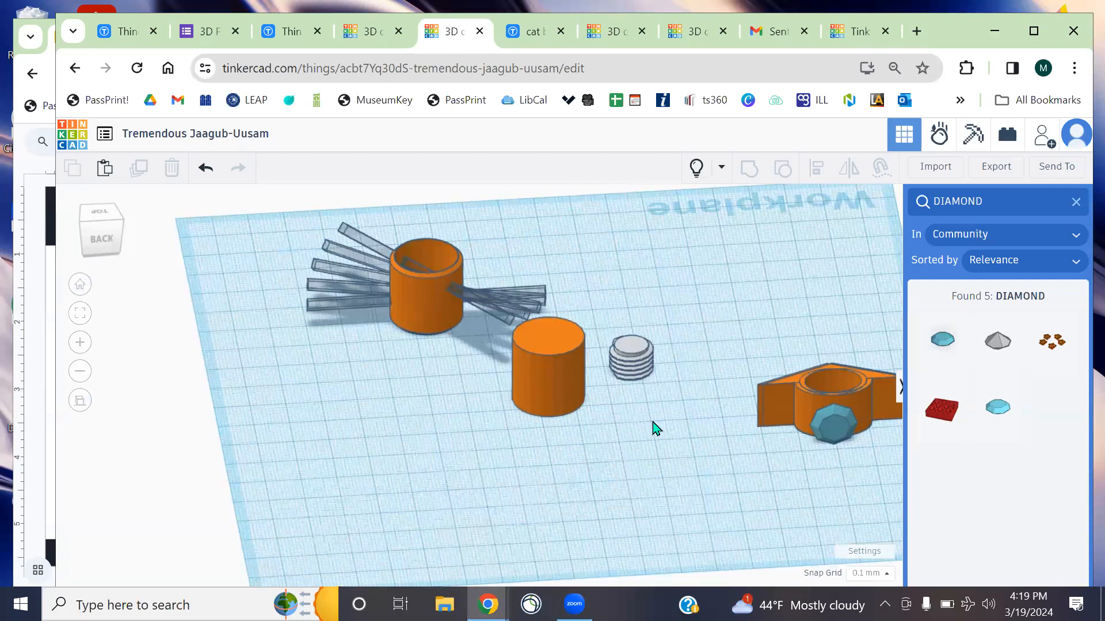
Align the diamond and the overlapping plain rings on their vertical centres
{"action": "middle_click_drag", "start_coordinate": [884, 431], "coordinate": [651, 407]}
{"action": "right_click_drag", "start_coordinate": [650, 407], "coordinate": [561, 402]}
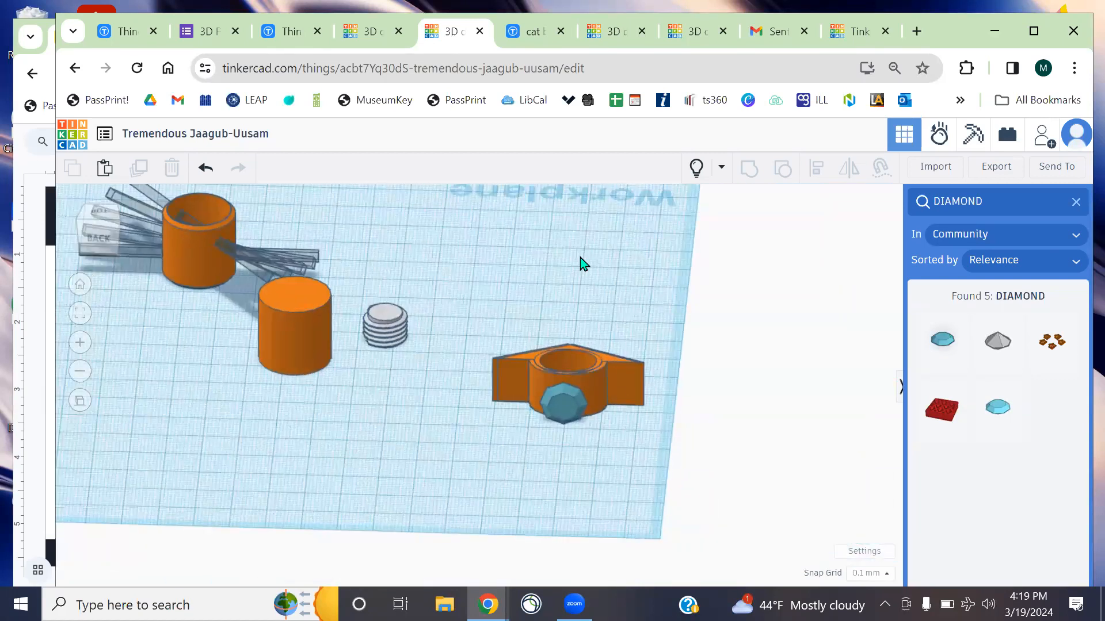
{"action": "scroll", "coordinate": [584, 361], "scroll_direction": "up", "scroll_amount": 8}
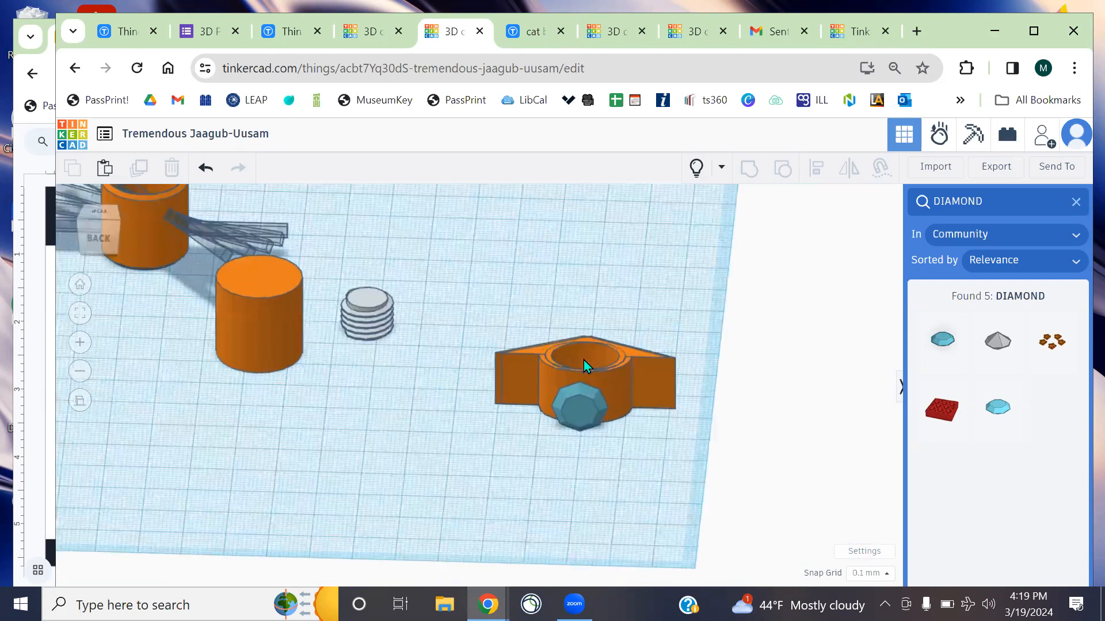
{"action": "right_click_drag", "start_coordinate": [575, 449], "coordinate": [425, 348]}
{"action": "key", "text": "ctrl+a"}
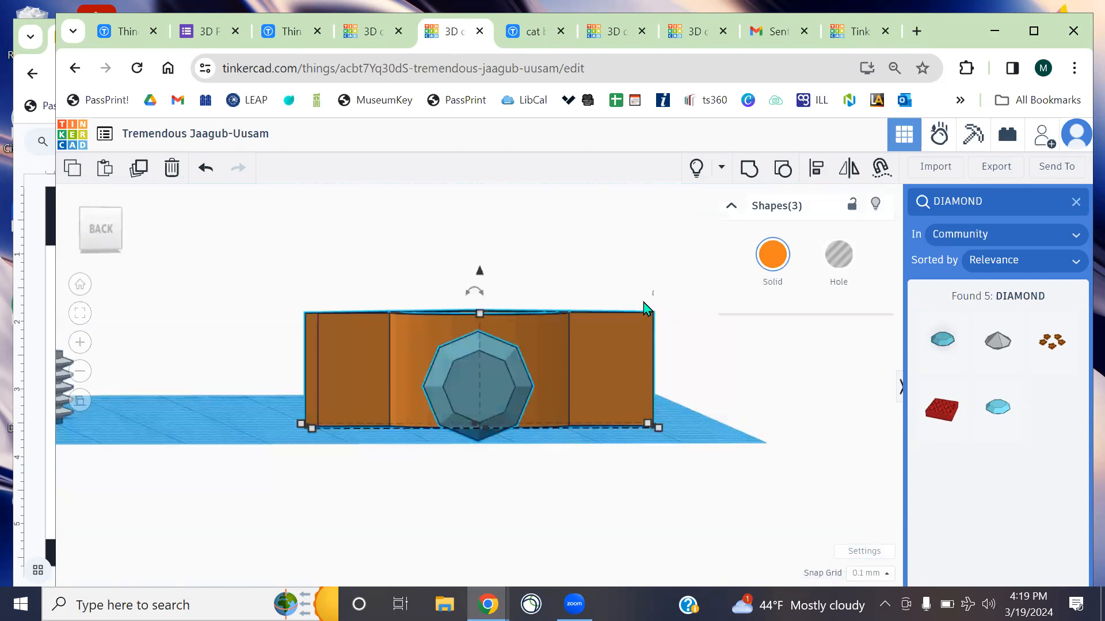
{"action": "left_click", "coordinate": [815, 172]}
{"action": "left_click", "coordinate": [676, 378]}
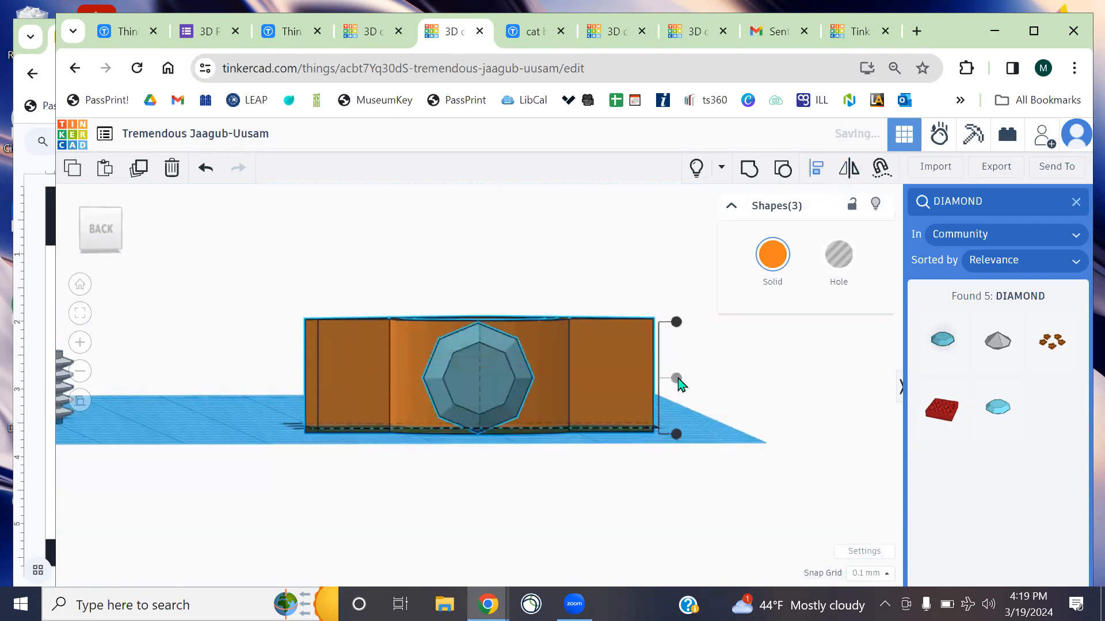
From the top view, move the duplicate plain ring off the one it overlaps and delete it
{"action": "left_click", "coordinate": [763, 412]}
{"action": "right_click_drag", "start_coordinate": [770, 410], "coordinate": [381, 540]}
{"action": "right_click_drag", "start_coordinate": [361, 463], "coordinate": [593, 472]}
{"action": "left_click_drag", "start_coordinate": [548, 475], "coordinate": [662, 467]}
{"action": "key", "text": "Delete"}
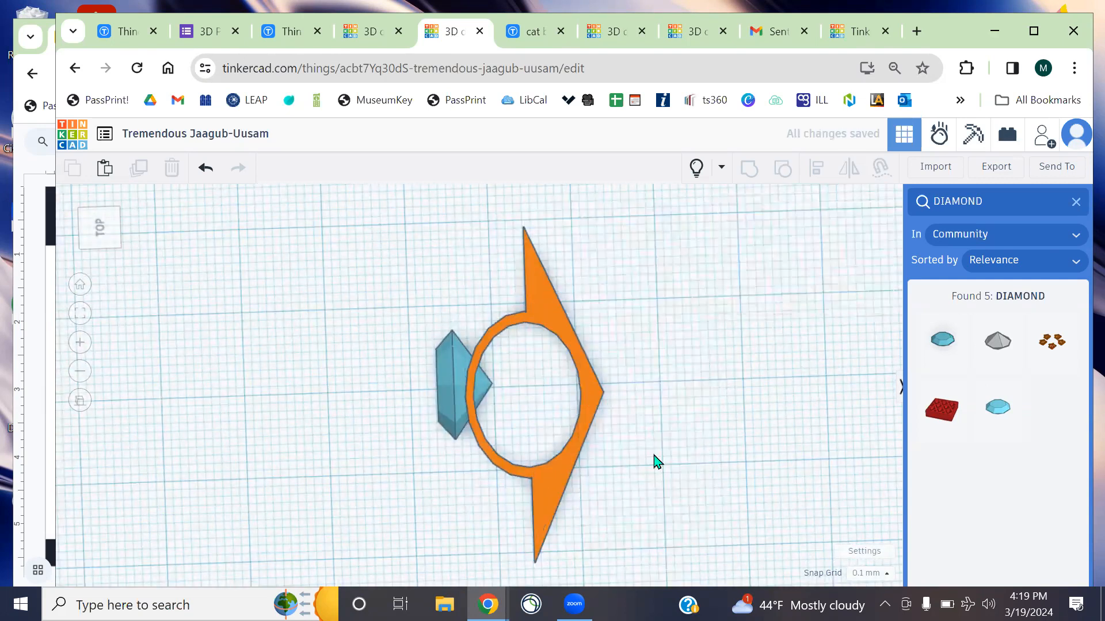
Ungroup the plain ring and group all its parts, including the cylindrical finger hole, with the diamond
{"action": "left_click", "coordinate": [594, 395]}
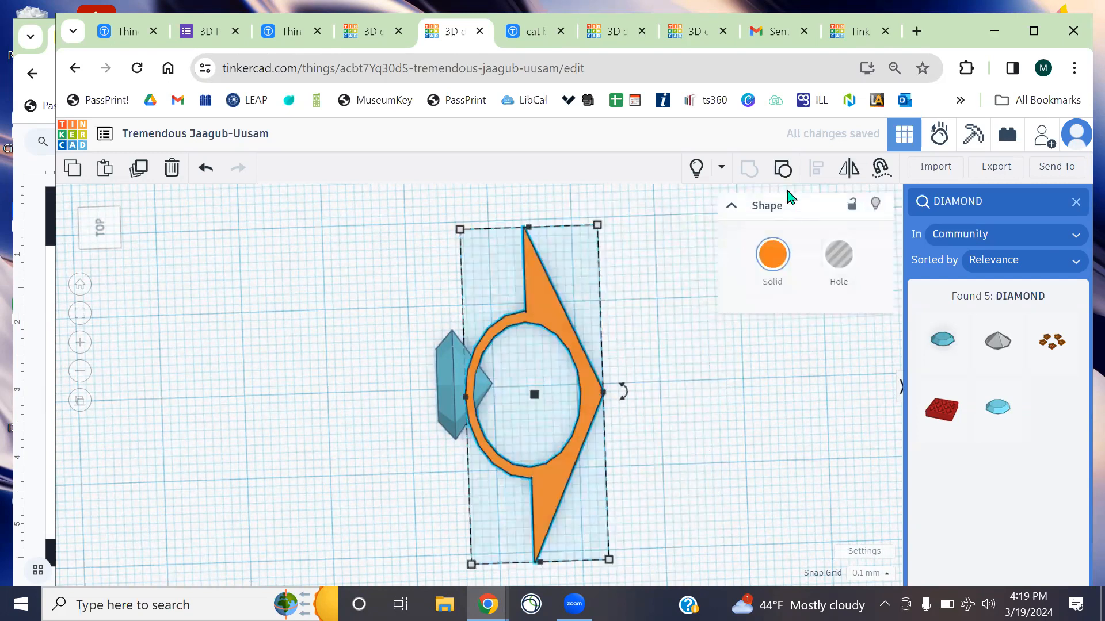
{"action": "left_click", "coordinate": [782, 169]}
{"action": "left_click", "coordinate": [728, 391]}
{"action": "right_click_drag", "start_coordinate": [403, 417], "coordinate": [500, 388]}
{"action": "key", "text": "ctrl+a"}
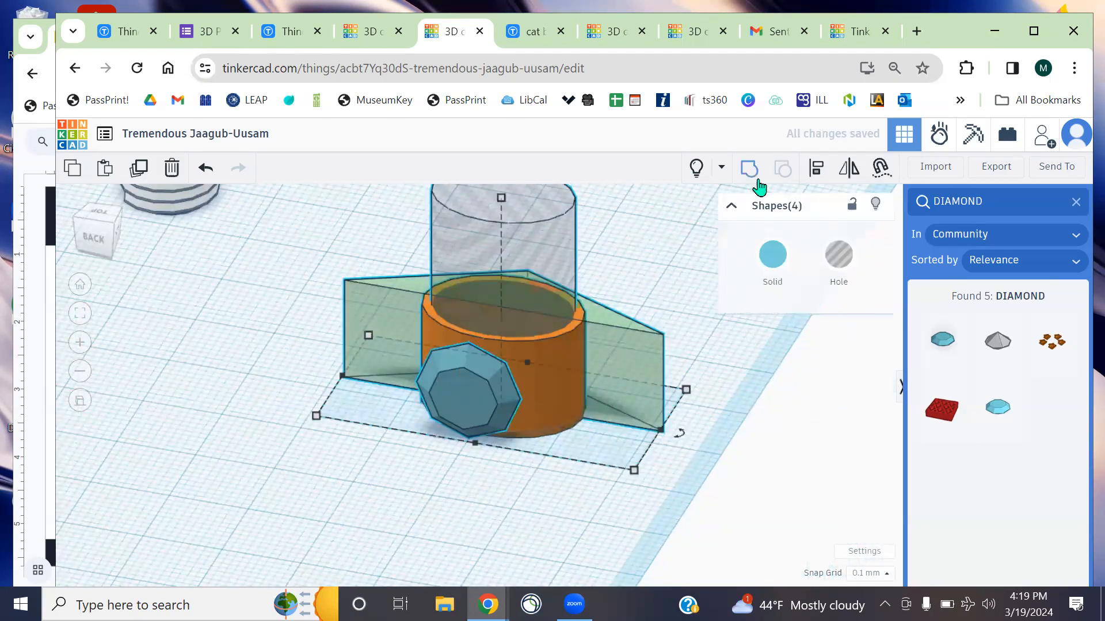
{"action": "key", "text": "ctrl+g"}
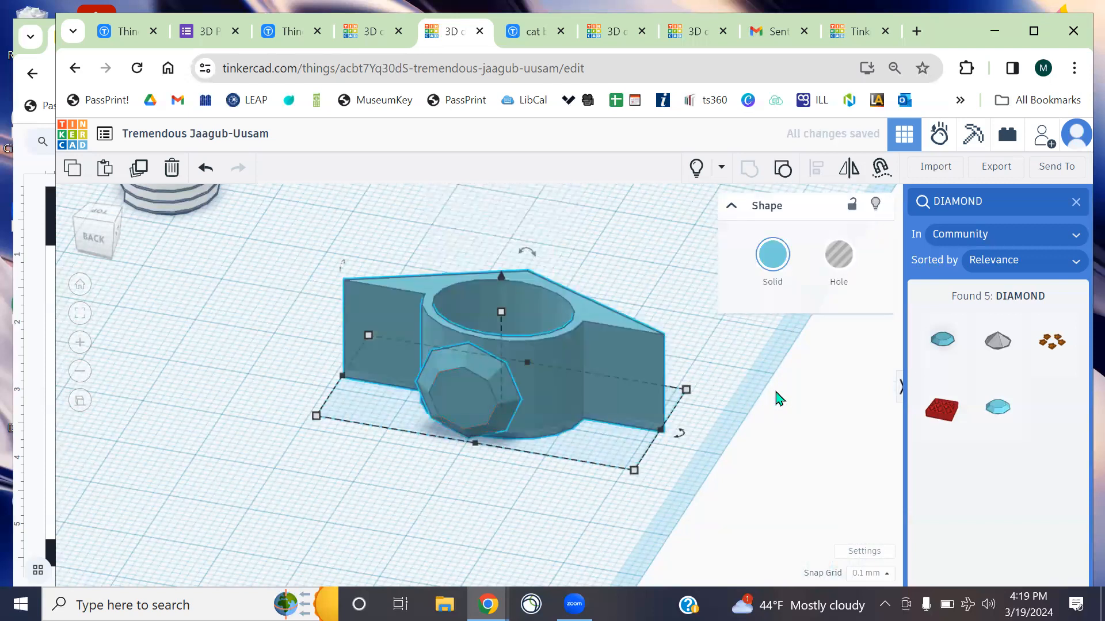
Move the grouped diamond ring towards the workplane's corner and show all hidden objects, including the READ ring
{"action": "right_click_drag", "start_coordinate": [777, 398], "coordinate": [646, 329]}
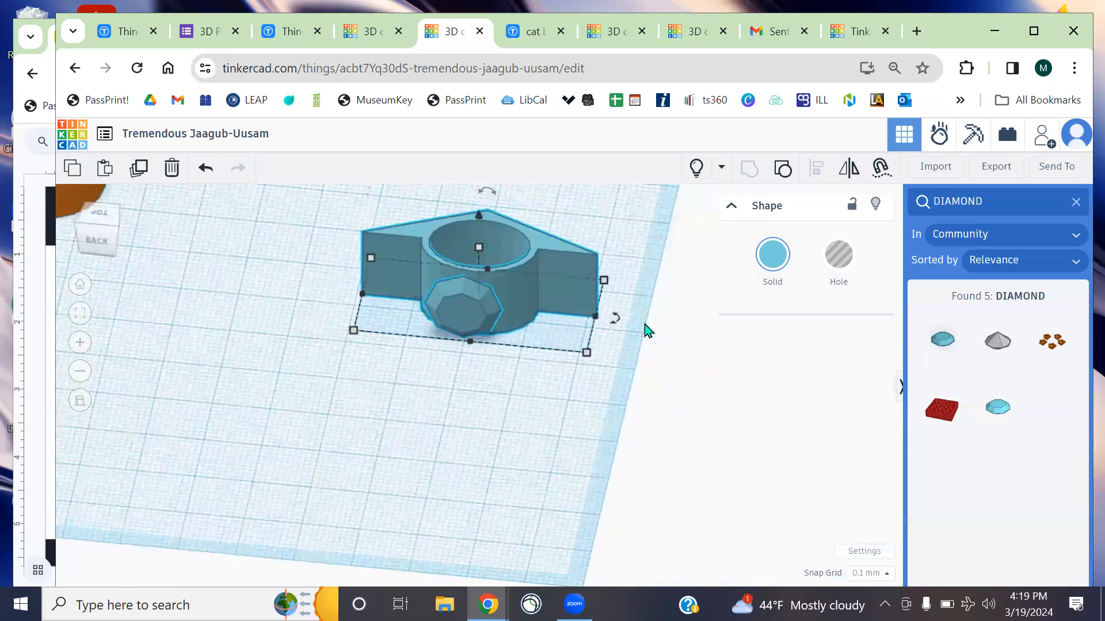
{"action": "middle_click_drag", "start_coordinate": [644, 324], "coordinate": [620, 505]}
{"action": "left_click_drag", "start_coordinate": [535, 476], "coordinate": [593, 294]}
{"action": "middle_click_drag", "start_coordinate": [673, 320], "coordinate": [639, 507]}
{"action": "left_click_drag", "start_coordinate": [487, 502], "coordinate": [283, 309]}
{"action": "left_click", "coordinate": [701, 176]}
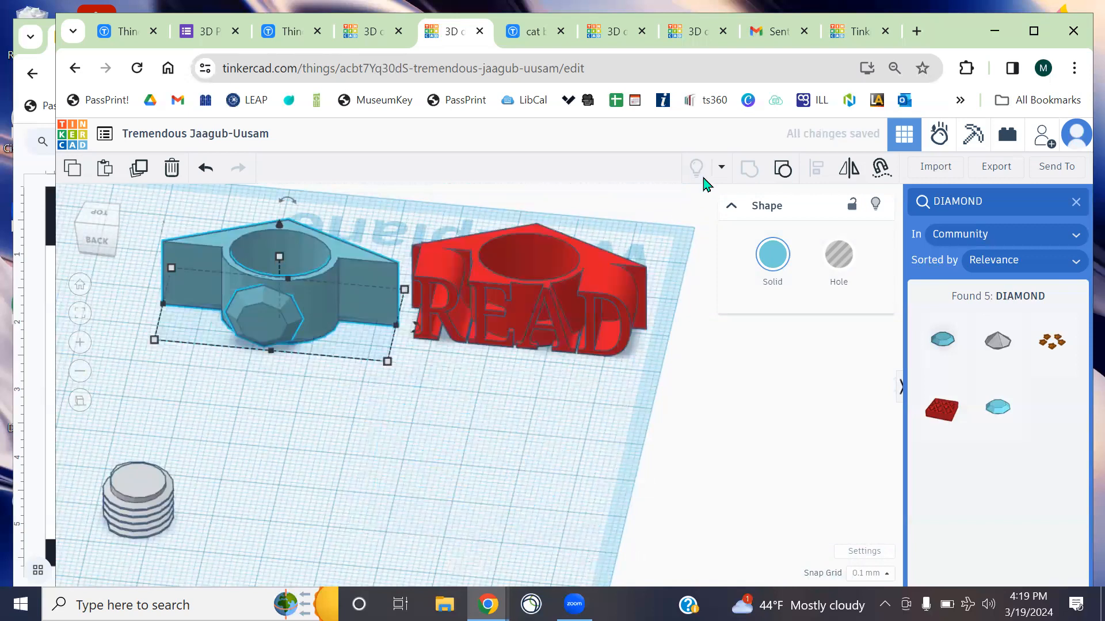
{"action": "left_click", "coordinate": [455, 411]}
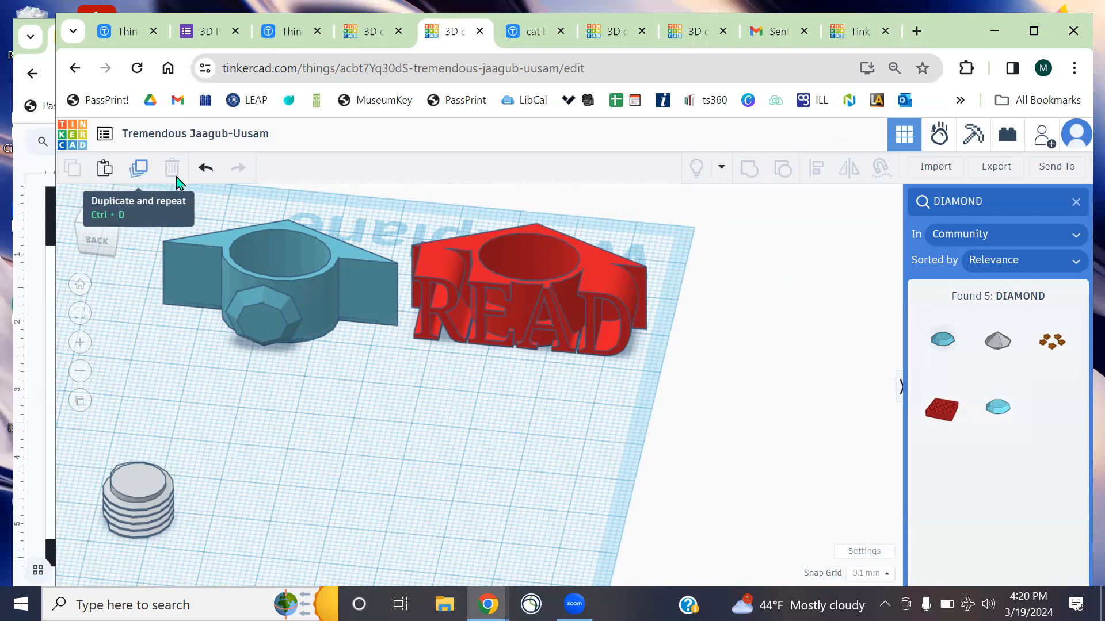
Switch to the TinkercadWorkshop slides and advance from the shortcuts slide to the photos of printed examples
{"action": "middle_click_drag", "start_coordinate": [215, 448], "coordinate": [593, 406]}
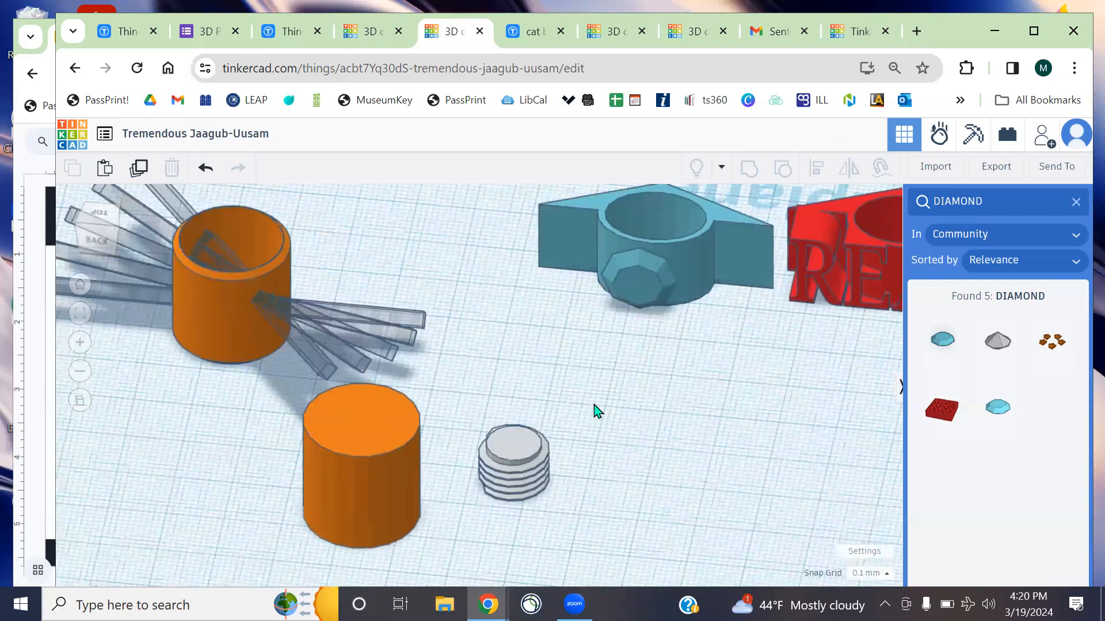
{"action": "middle_click_drag", "start_coordinate": [757, 381], "coordinate": [574, 391]}
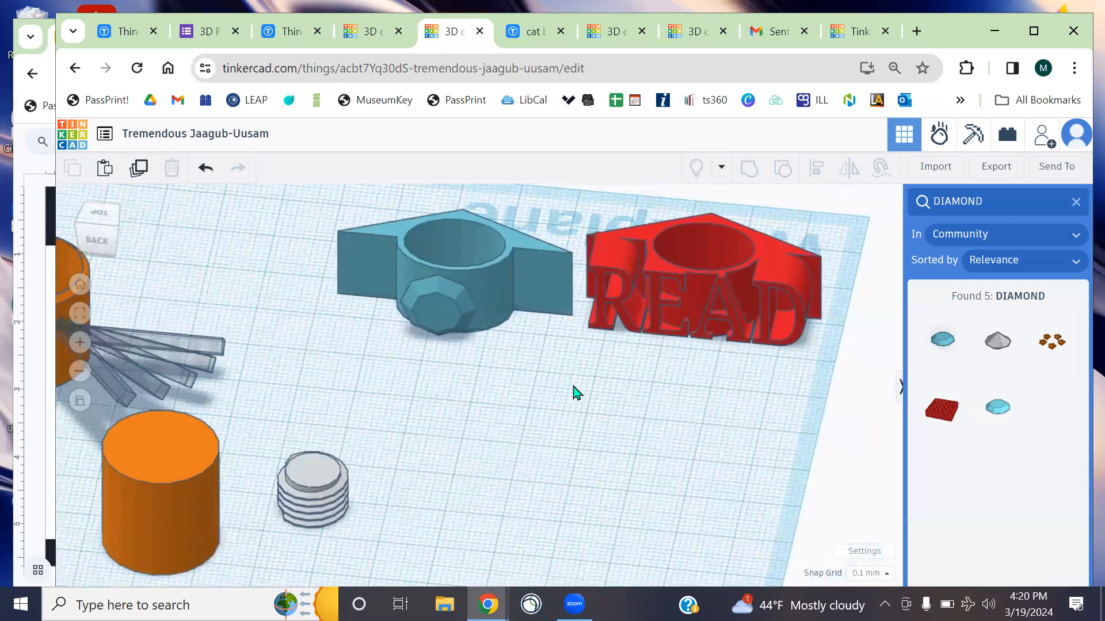
{"action": "left_click", "coordinate": [26, 177]}
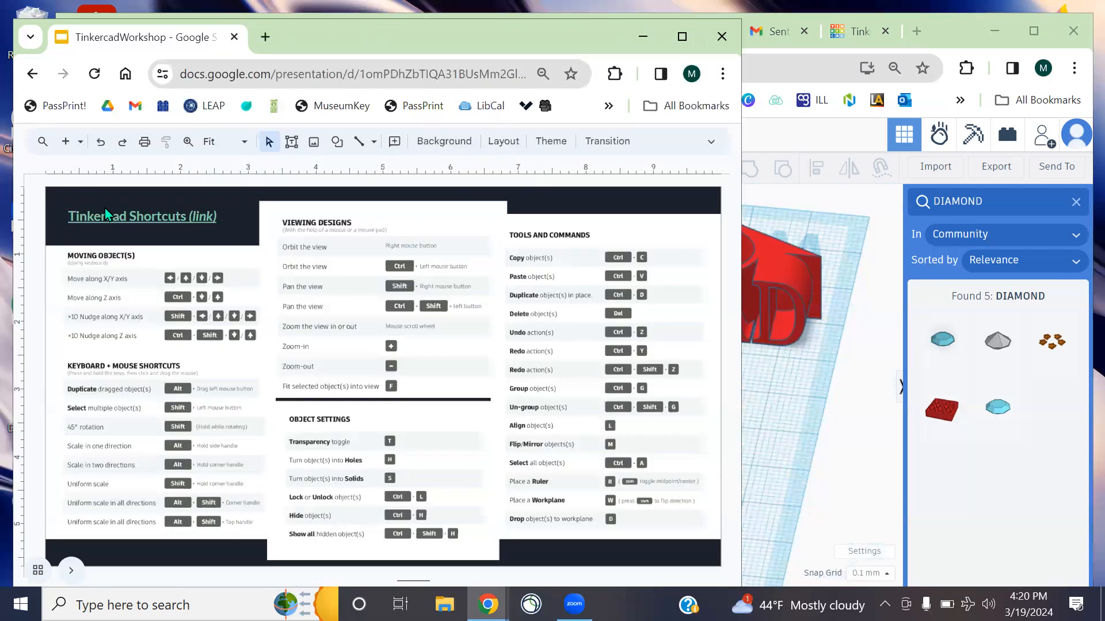
{"action": "key", "text": "Down"}
{"action": "key", "text": "Down"}
{"action": "key", "text": "Down"}
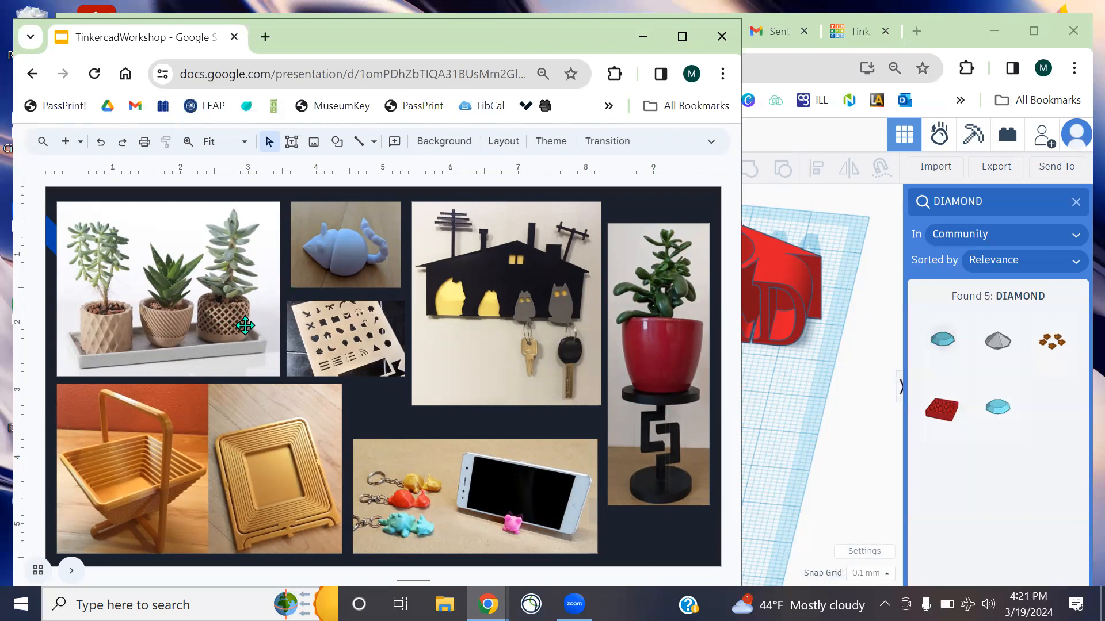
Return to Tinkercad to look over the finished rings and other parts, and bring the workshop slides back up
{"action": "left_click", "coordinate": [875, 88]}
{"action": "scroll", "coordinate": [522, 298], "scroll_direction": "down", "scroll_amount": 5}
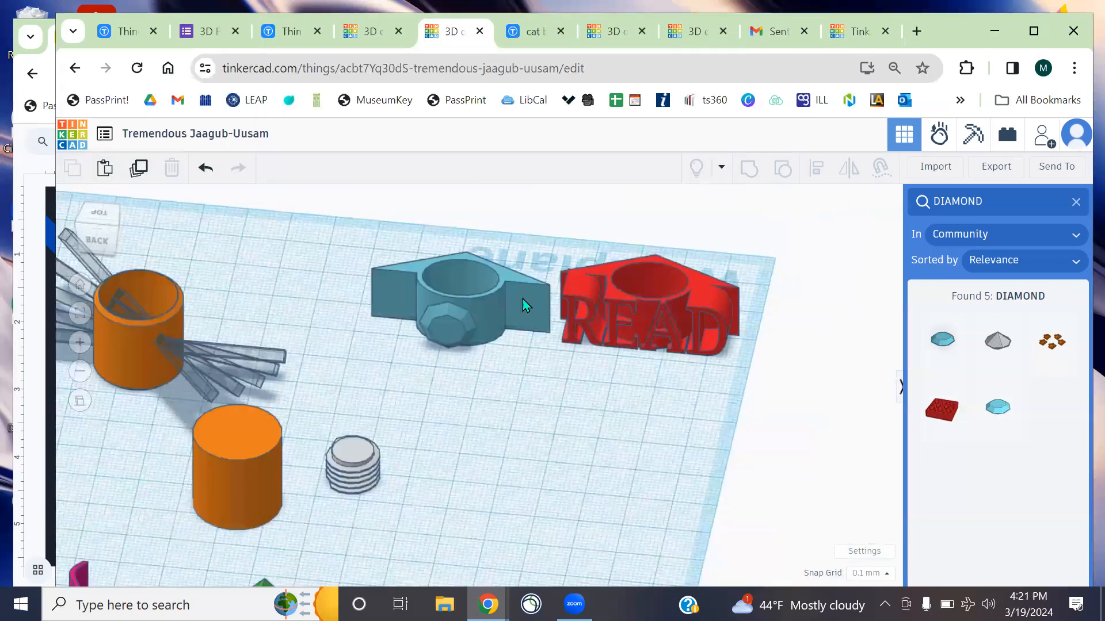
{"action": "right_click_drag", "start_coordinate": [476, 442], "coordinate": [645, 242]}
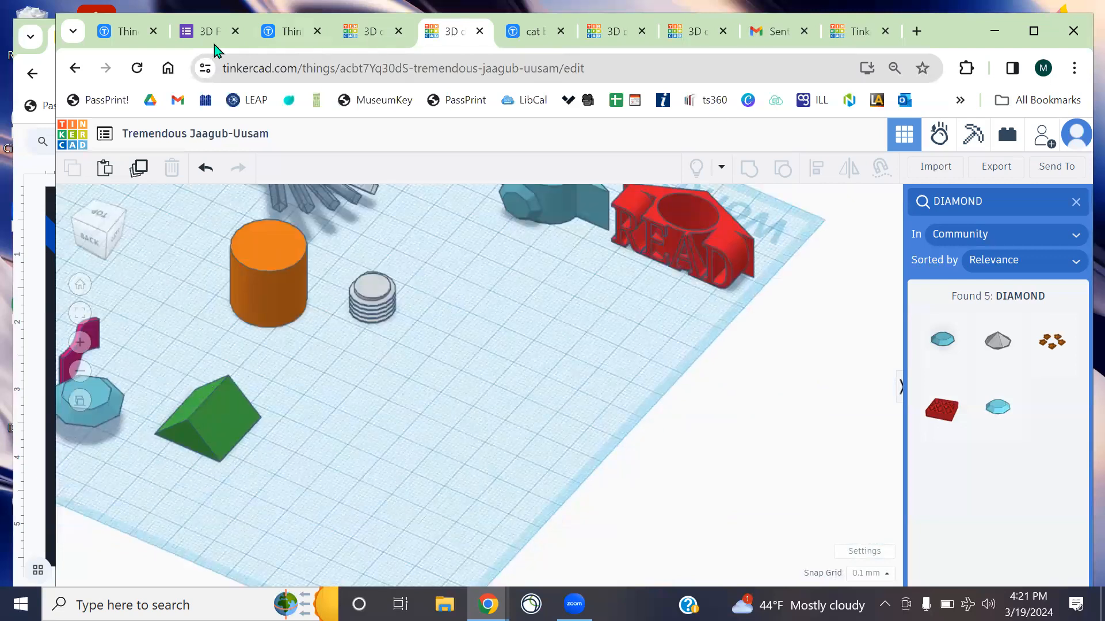
{"action": "left_click", "coordinate": [30, 229]}
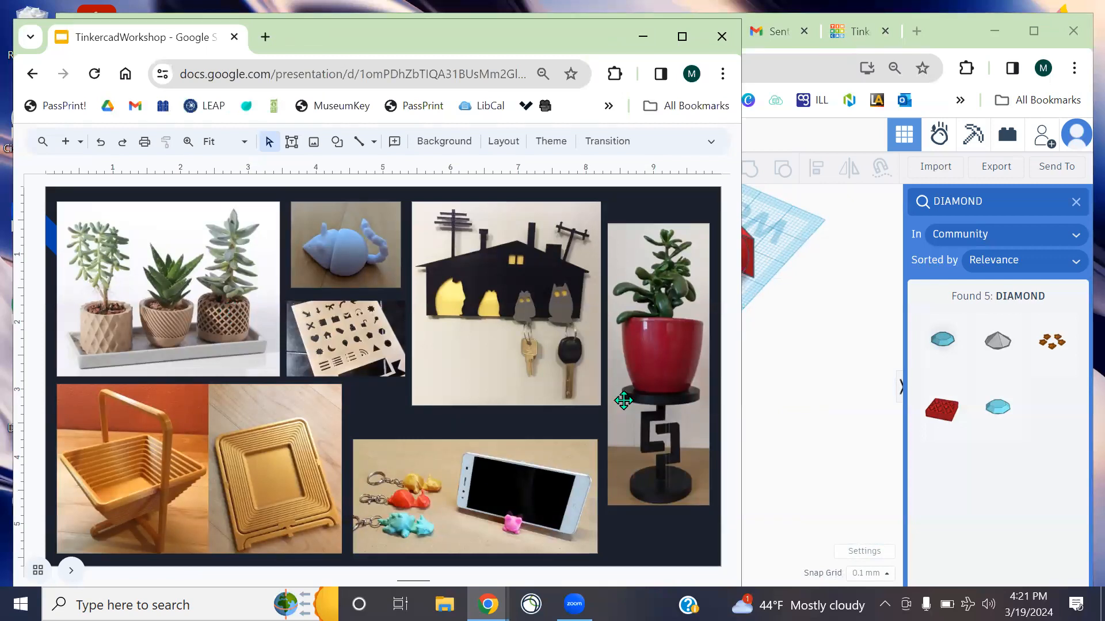
Switch back to Tinkercad, delete the green roof shape and clear the DIAMOND shape search
{"action": "left_click", "coordinate": [826, 435]}
{"action": "middle_click_drag", "start_coordinate": [503, 397], "coordinate": [572, 355]}
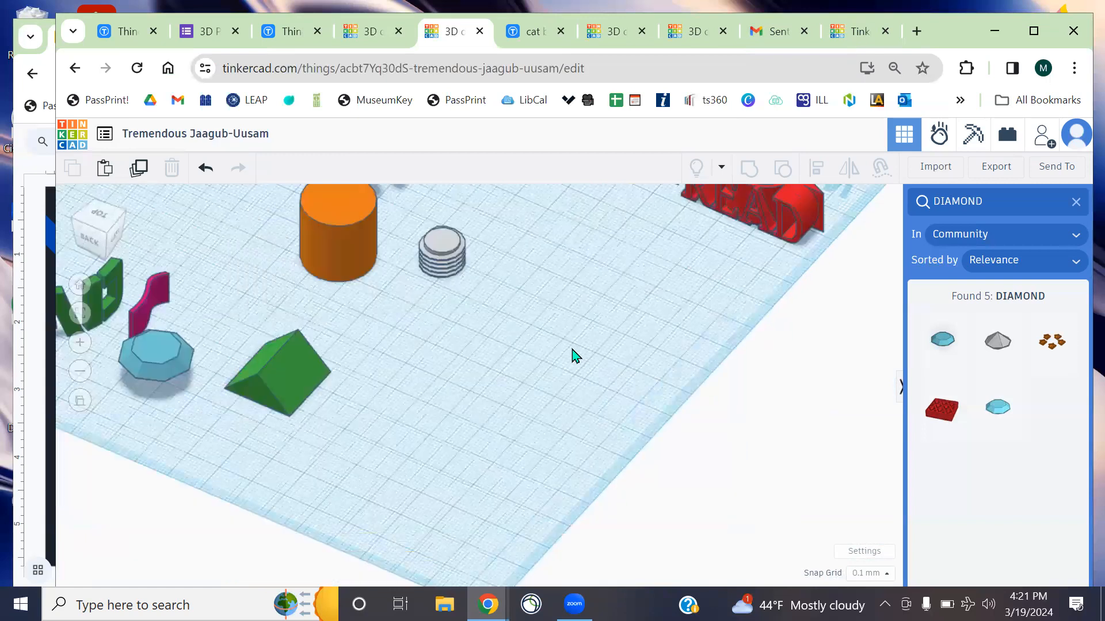
{"action": "left_click", "coordinate": [305, 359]}
{"action": "key", "text": "Delete"}
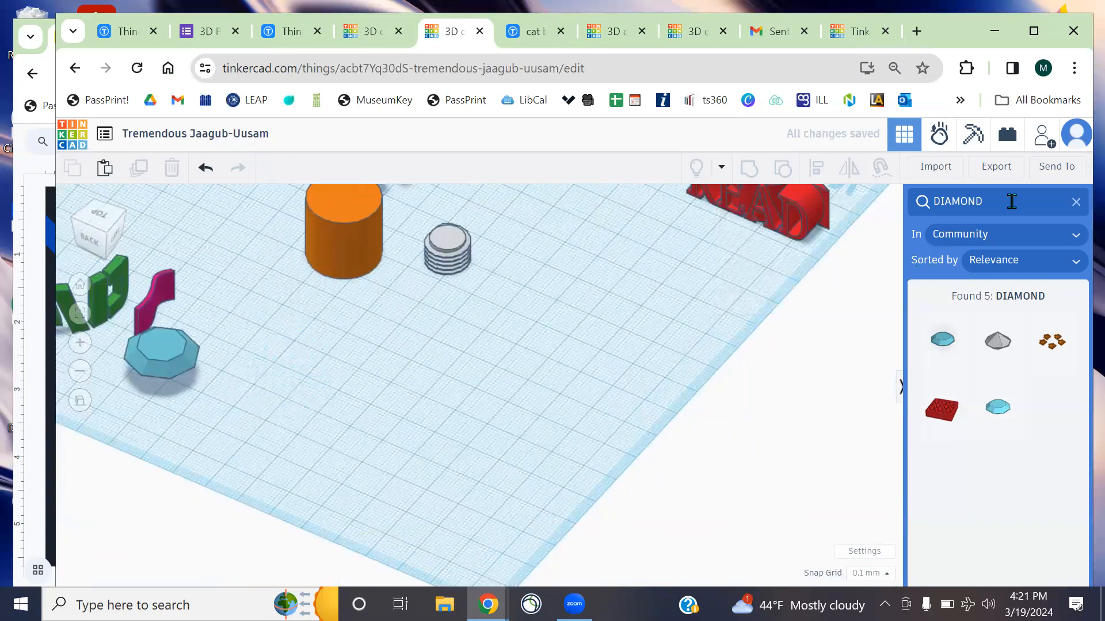
{"action": "left_click", "coordinate": [1076, 202]}
Place a solid orange cylinder on the empty area of the workplane near the grey ribbed part
{"action": "middle_click_drag", "start_coordinate": [579, 295], "coordinate": [599, 382]}
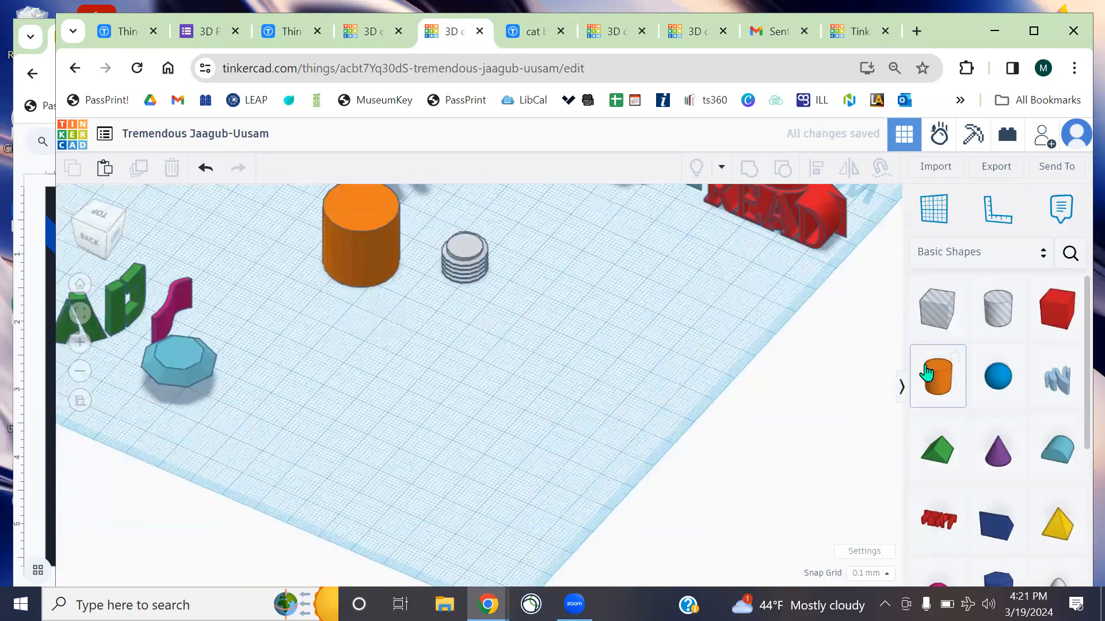
{"action": "left_click", "coordinate": [935, 381]}
{"action": "left_click", "coordinate": [439, 444]}
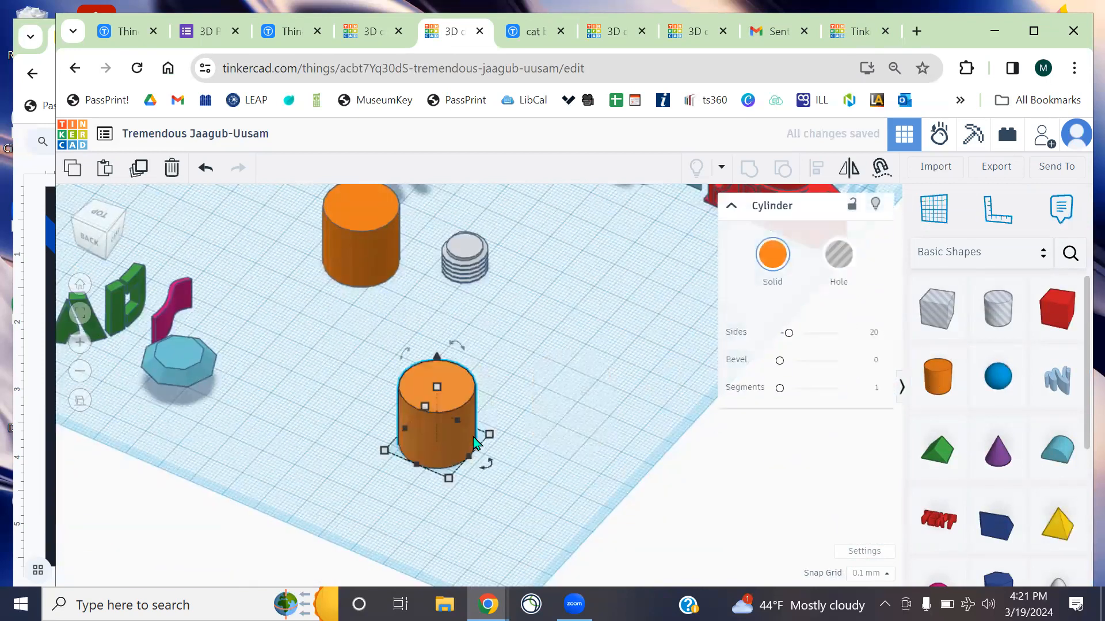
{"action": "scroll", "coordinate": [468, 437], "scroll_direction": "up", "scroll_amount": 3}
{"action": "middle_click_drag", "start_coordinate": [538, 469], "coordinate": [571, 416]}
{"action": "right_click_drag", "start_coordinate": [572, 416], "coordinate": [658, 411]}
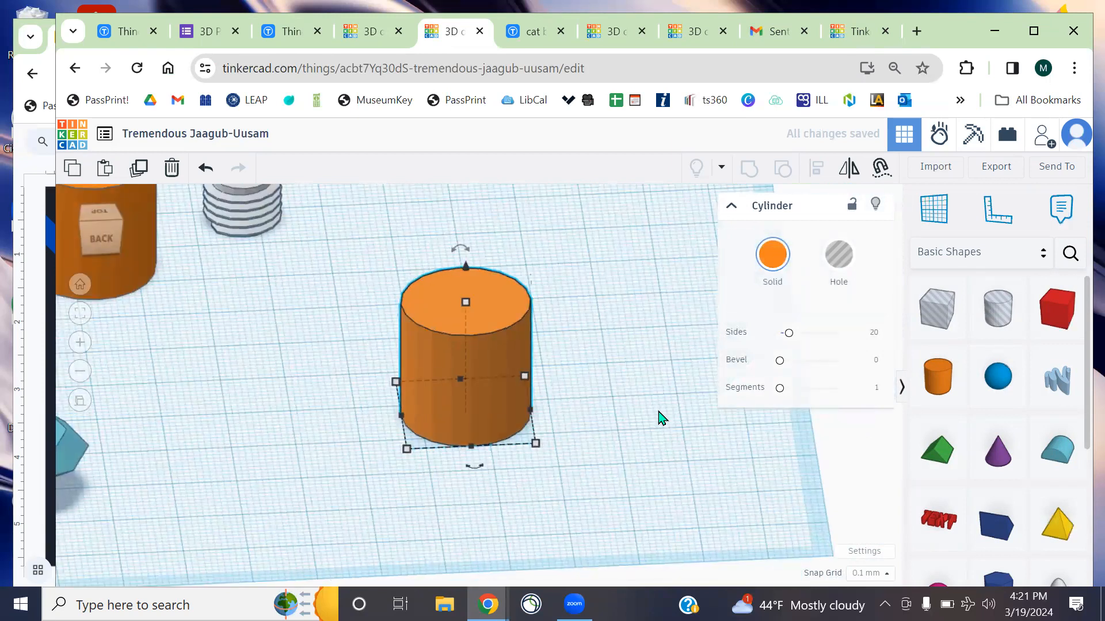
Set the new cylinder's bevel to about 1.279 and raise its number of sides to the maximum
{"action": "left_click_drag", "start_coordinate": [780, 362], "coordinate": [810, 360]}
{"action": "key", "text": "f"}
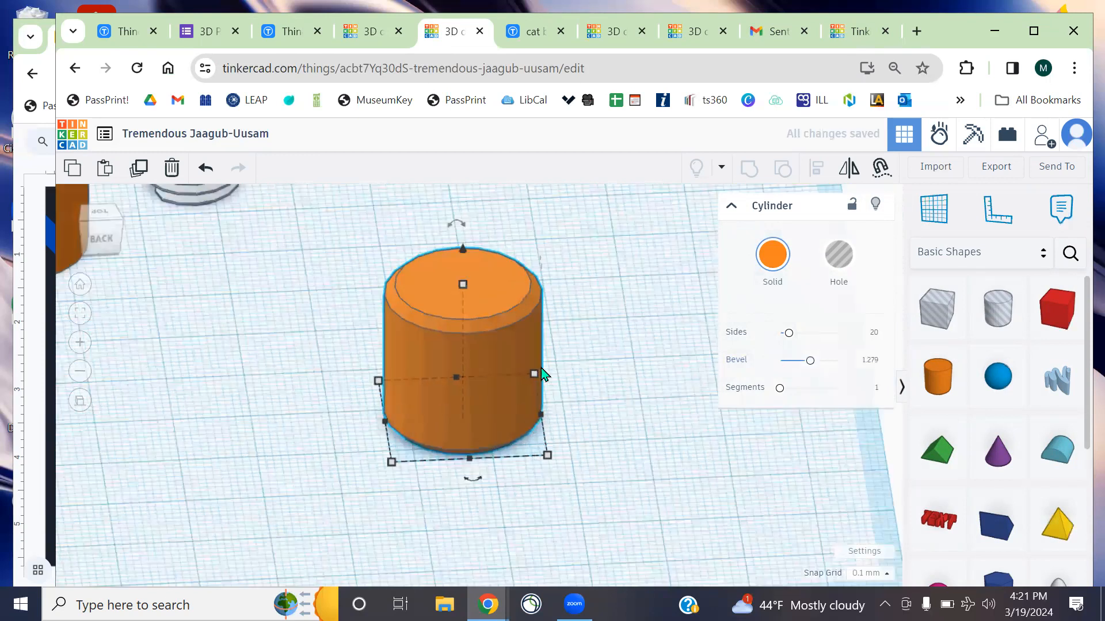
{"action": "left_click", "coordinate": [790, 333]}
{"action": "left_click_drag", "start_coordinate": [809, 342], "coordinate": [868, 328]}
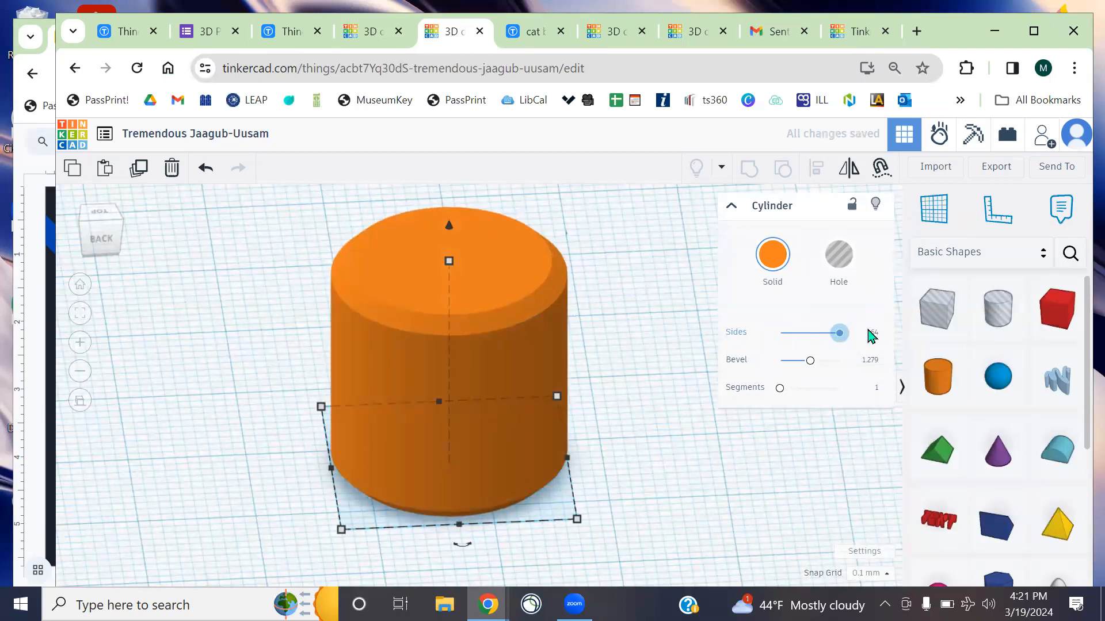
Add a cylindrical hole beside the bevelled cylinder and align the two shapes on their centres in both horizontal directions
{"action": "left_click", "coordinate": [636, 437]}
{"action": "right_click_drag", "start_coordinate": [637, 437], "coordinate": [611, 438]}
{"action": "left_click_drag", "start_coordinate": [997, 309], "coordinate": [662, 413]}
{"action": "scroll", "coordinate": [656, 425], "scroll_direction": "down", "scroll_amount": 3}
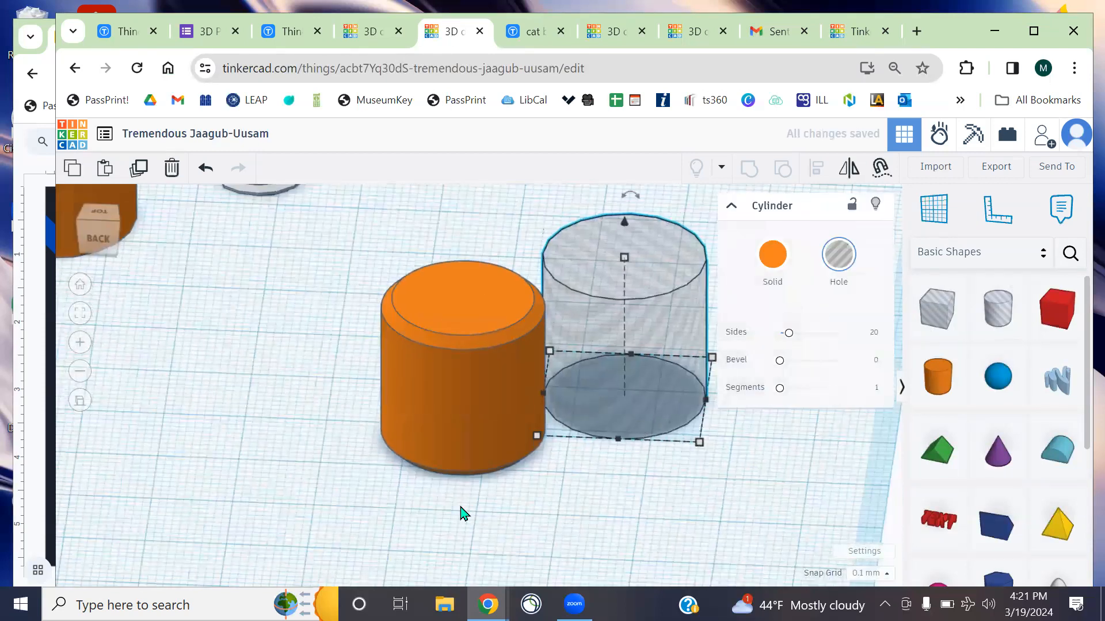
{"action": "left_click_drag", "start_coordinate": [708, 477], "coordinate": [484, 365]}
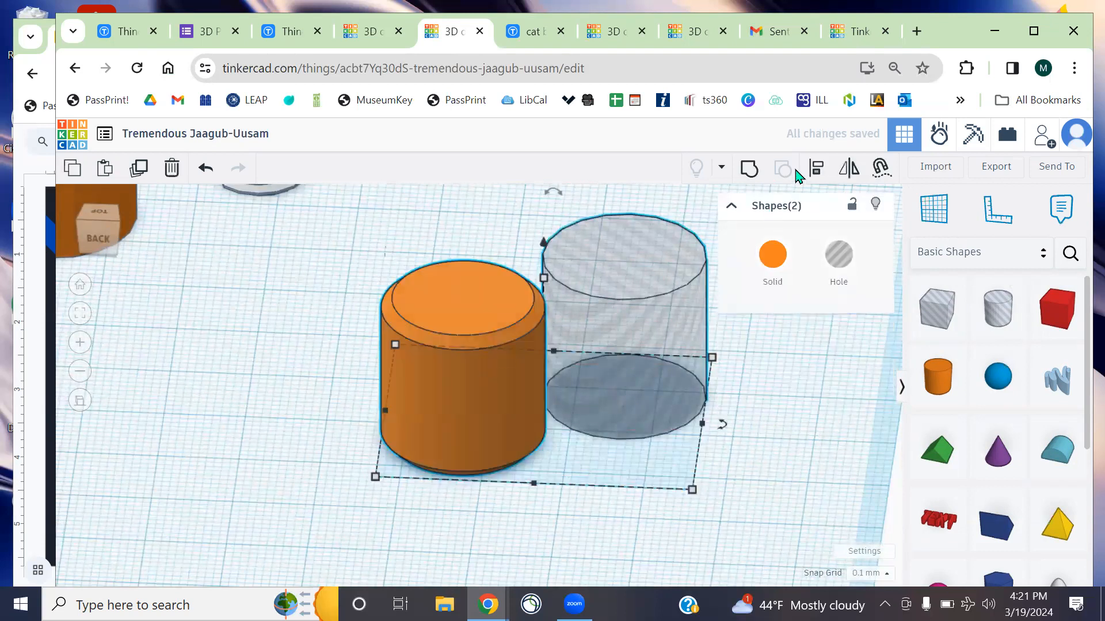
{"action": "left_click", "coordinate": [532, 493]}
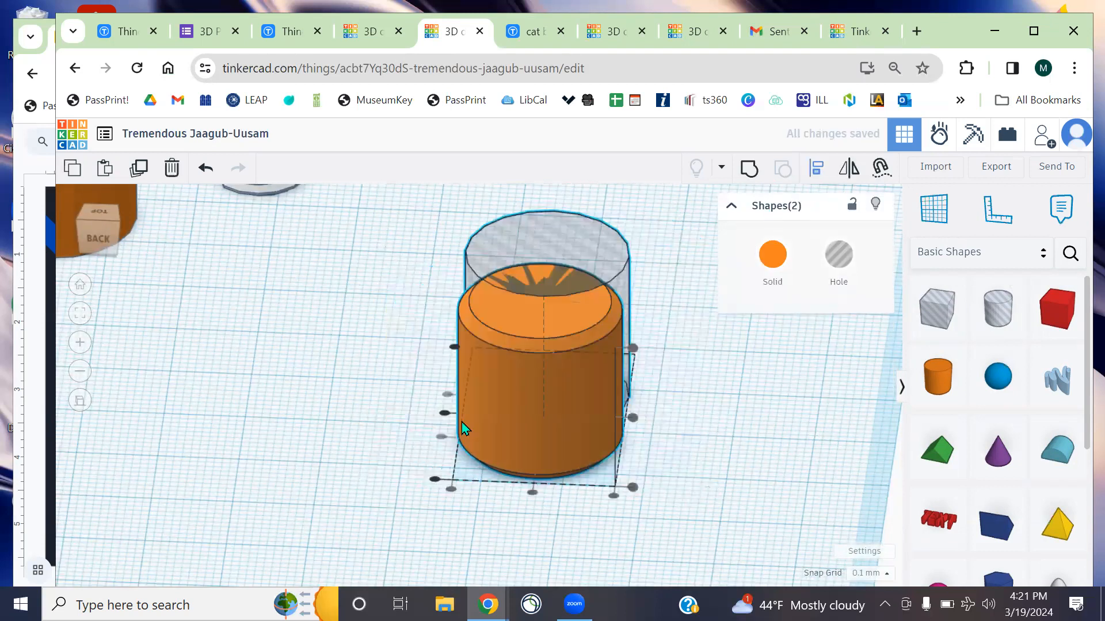
{"action": "left_click", "coordinate": [446, 414]}
{"action": "left_click", "coordinate": [706, 445]}
Stretch the cylindrical hole well above the bevelled cylinder and narrow it to about 17.6 mm in diameter
{"action": "right_click_drag", "start_coordinate": [706, 444], "coordinate": [717, 336]}
{"action": "scroll", "coordinate": [691, 402], "scroll_direction": "up", "scroll_amount": 5}
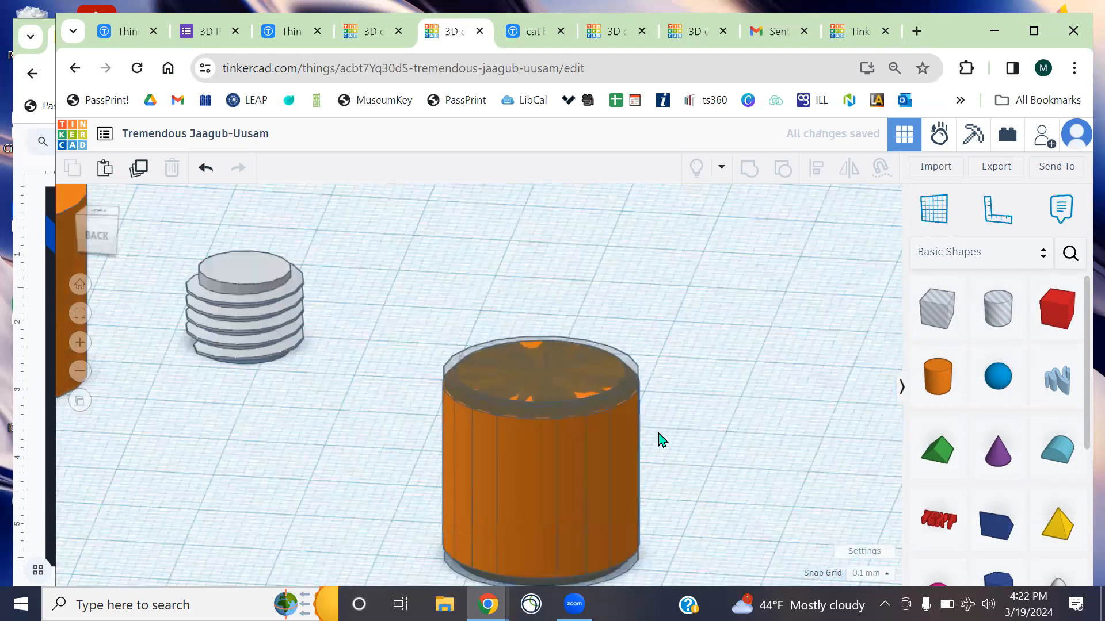
{"action": "left_click", "coordinate": [650, 353]}
{"action": "left_click_drag", "start_coordinate": [553, 370], "coordinate": [552, 222]}
{"action": "right_click_drag", "start_coordinate": [708, 501], "coordinate": [590, 557]}
{"action": "left_click_drag", "start_coordinate": [603, 548], "coordinate": [595, 537]}
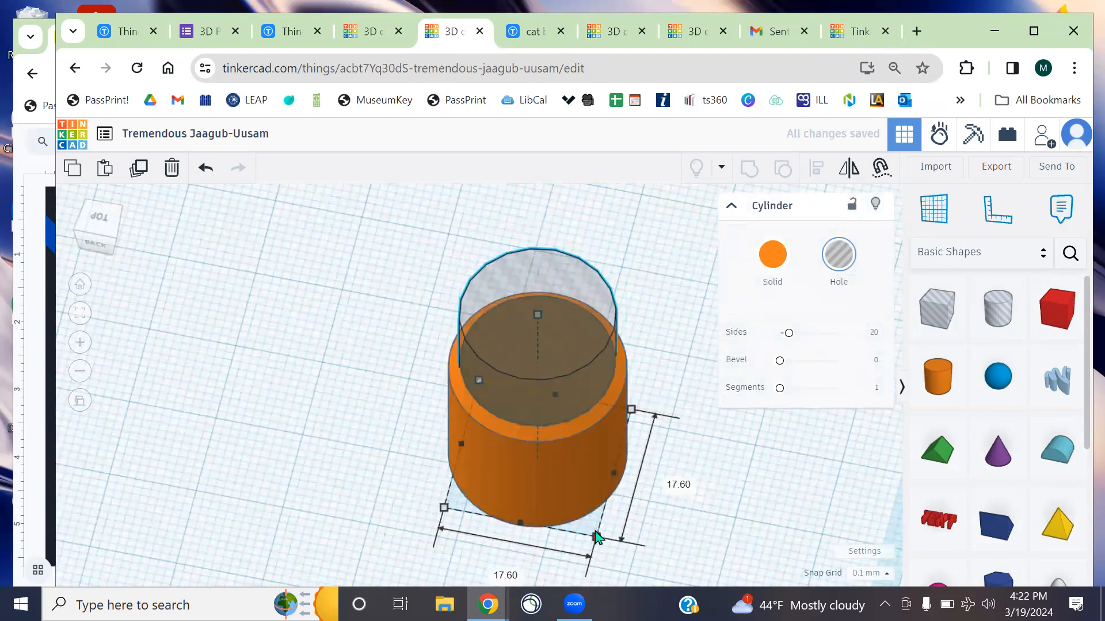
{"action": "left_click", "coordinate": [717, 538]}
{"action": "right_click_drag", "start_coordinate": [666, 506], "coordinate": [663, 372]}
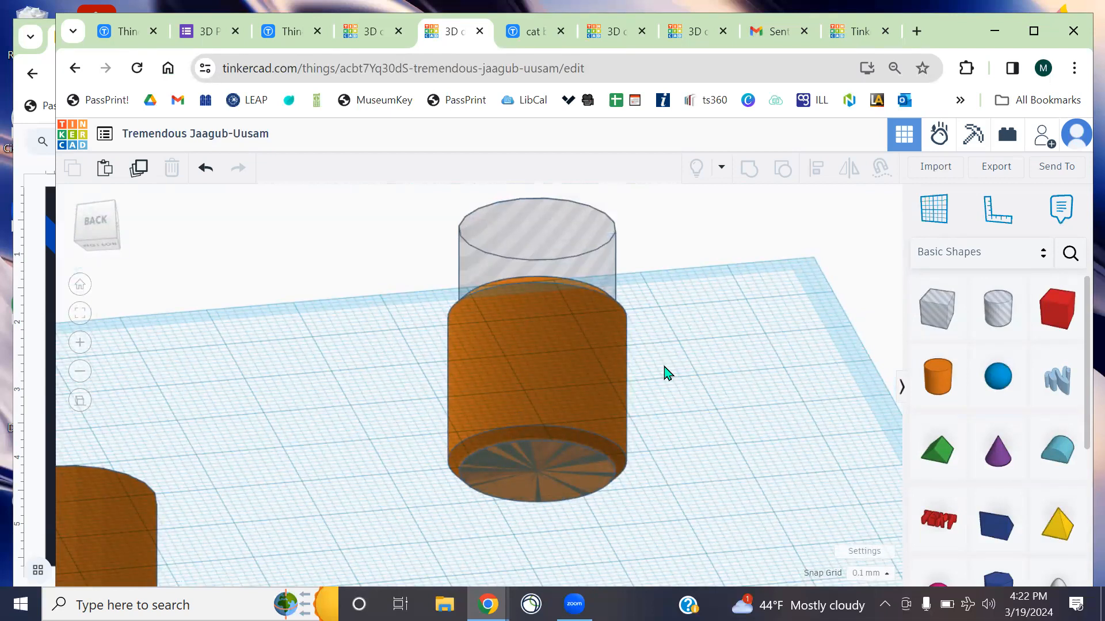
Try grouping the hole with the cylinder to cut all the way through it, and undo the grouping
{"action": "key", "text": "ctrl+a"}
{"action": "left_click", "coordinate": [750, 168]}
{"action": "right_click_drag", "start_coordinate": [698, 420], "coordinate": [614, 461]}
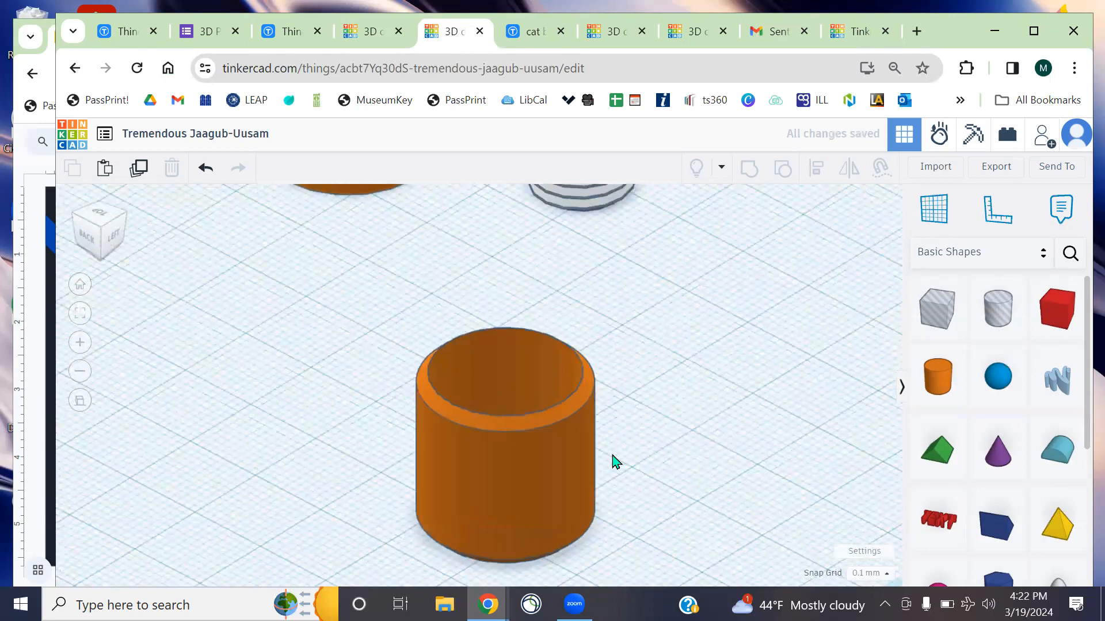
{"action": "key", "text": "ctrl+z"}
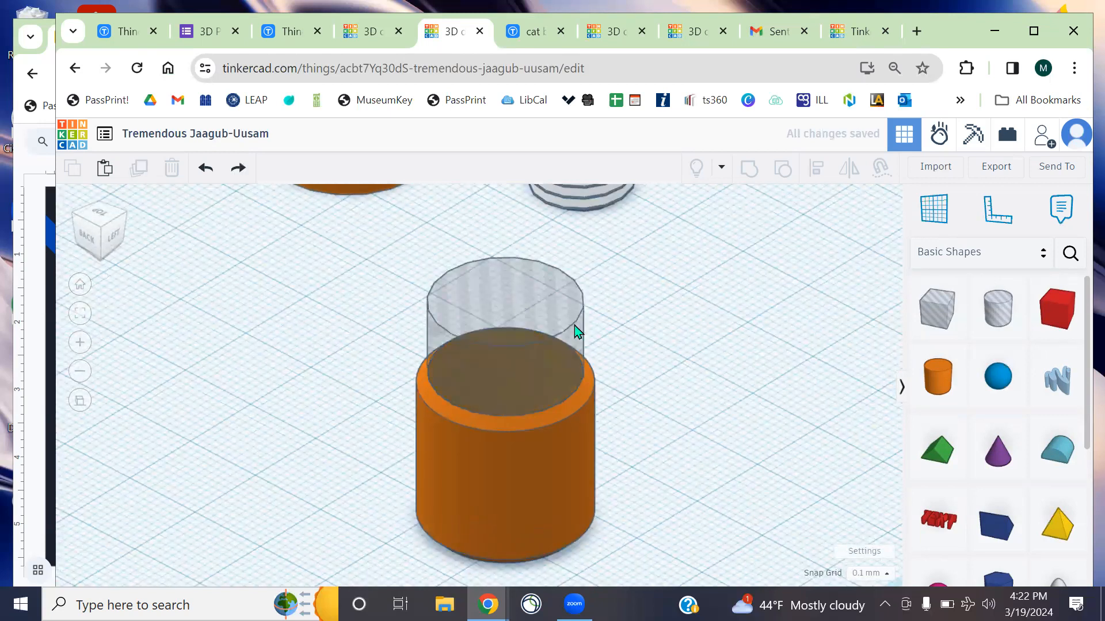
Raise the cylindrical hole 2 mm off the workplane and group it with the bevelled cylinder to form a cup with a floor
{"action": "left_click", "coordinate": [498, 281]}
{"action": "left_click_drag", "start_coordinate": [505, 270], "coordinate": [499, 255]}
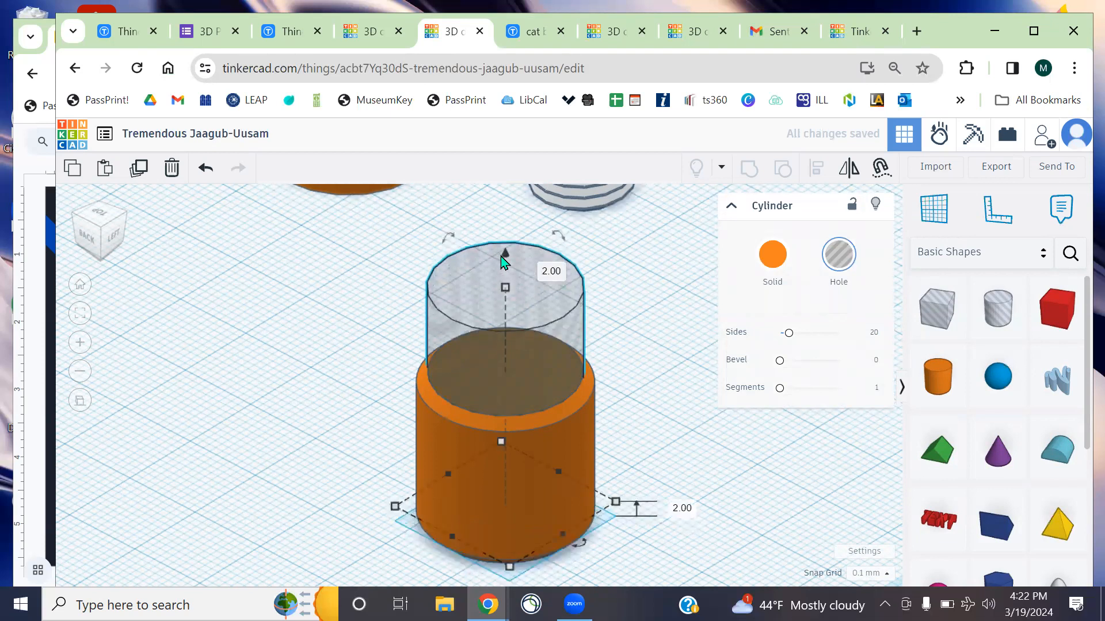
{"action": "left_click_drag", "start_coordinate": [630, 396], "coordinate": [496, 441]}
{"action": "left_click", "coordinate": [749, 168]}
{"action": "left_click", "coordinate": [643, 505]}
{"action": "right_click_drag", "start_coordinate": [643, 505], "coordinate": [721, 424]}
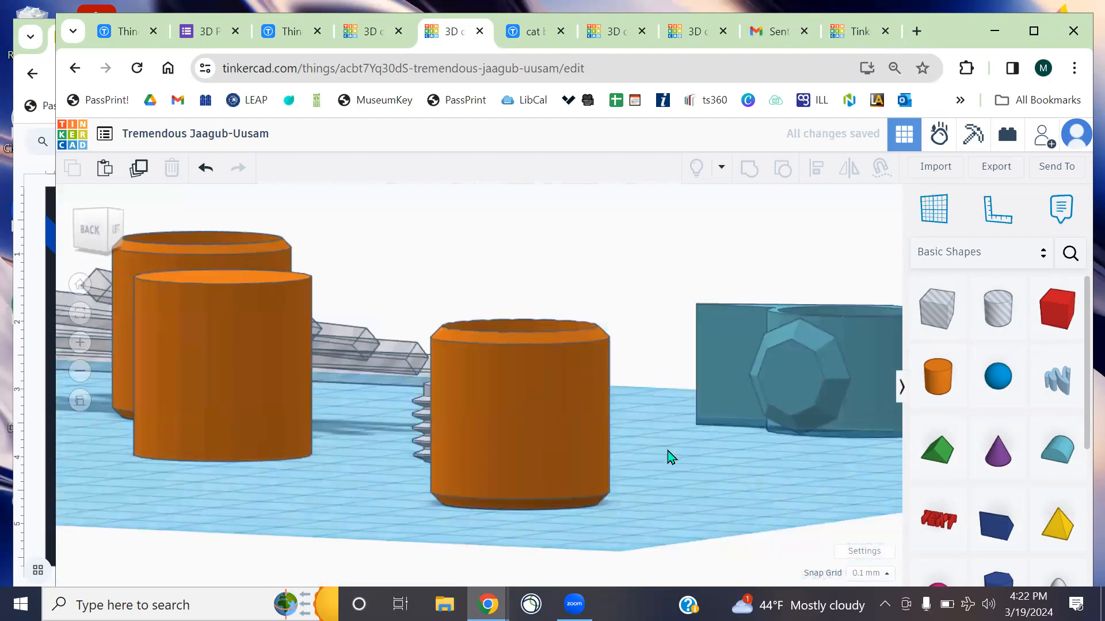
Look at the patterned planters on the TinkercadWorkshop slide and return to Tinkercad
{"action": "middle_click_drag", "start_coordinate": [665, 456], "coordinate": [706, 465]}
{"action": "left_click", "coordinate": [36, 251]}
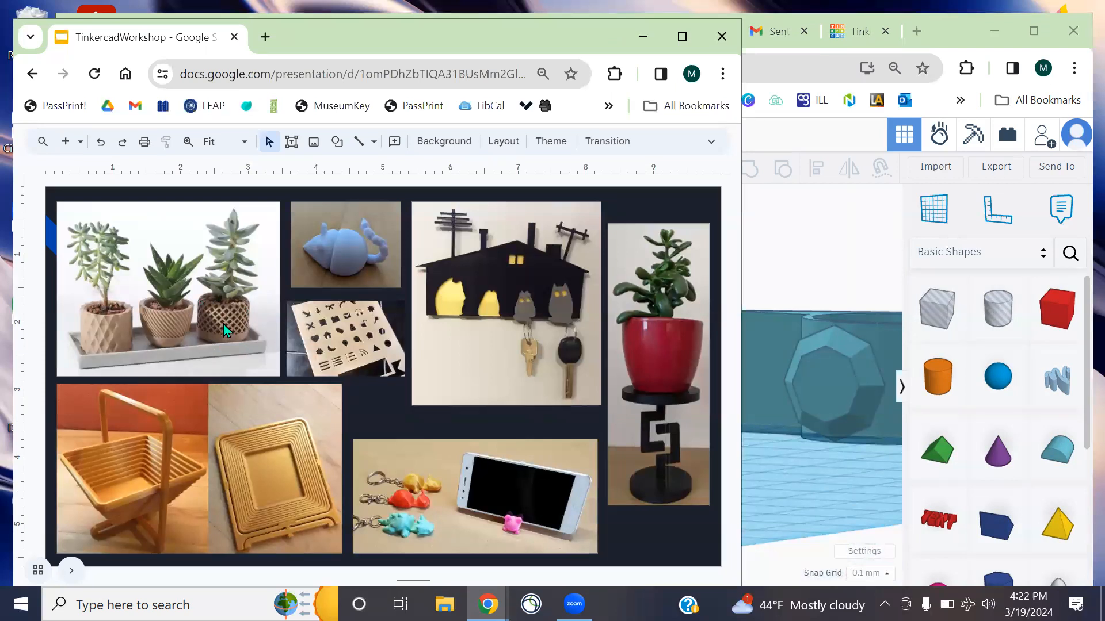
{"action": "left_click", "coordinate": [805, 265]}
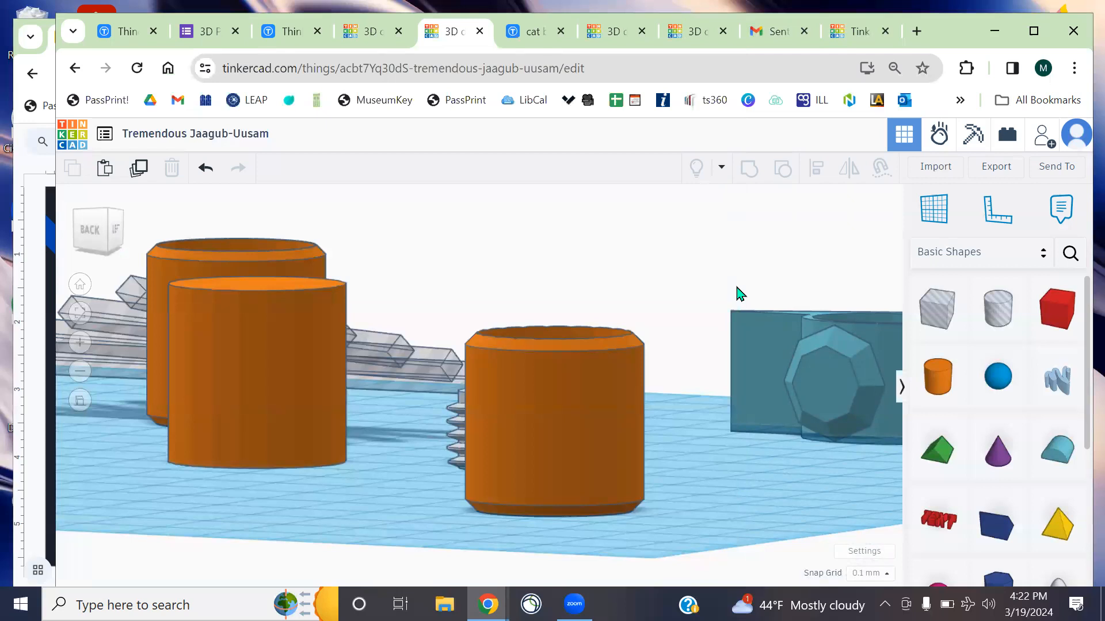
Place a box hole on the workplane next to the orange cup
{"action": "right_click_drag", "start_coordinate": [621, 320], "coordinate": [583, 339]}
{"action": "left_click_drag", "start_coordinate": [940, 321], "coordinate": [701, 419]}
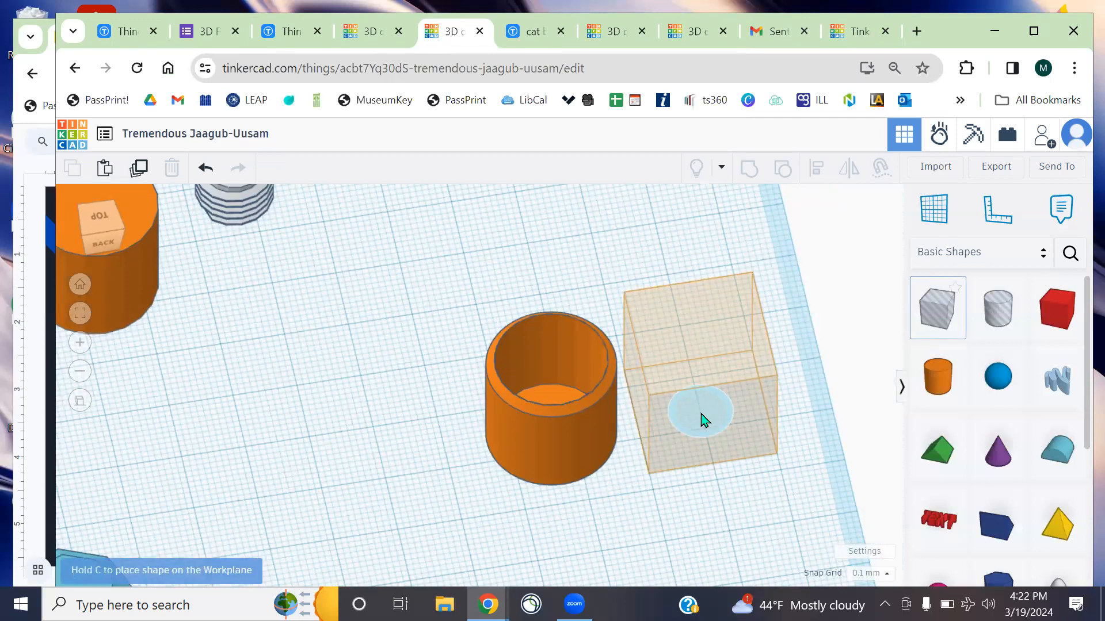
{"action": "left_click_drag", "start_coordinate": [702, 419], "coordinate": [701, 419]}
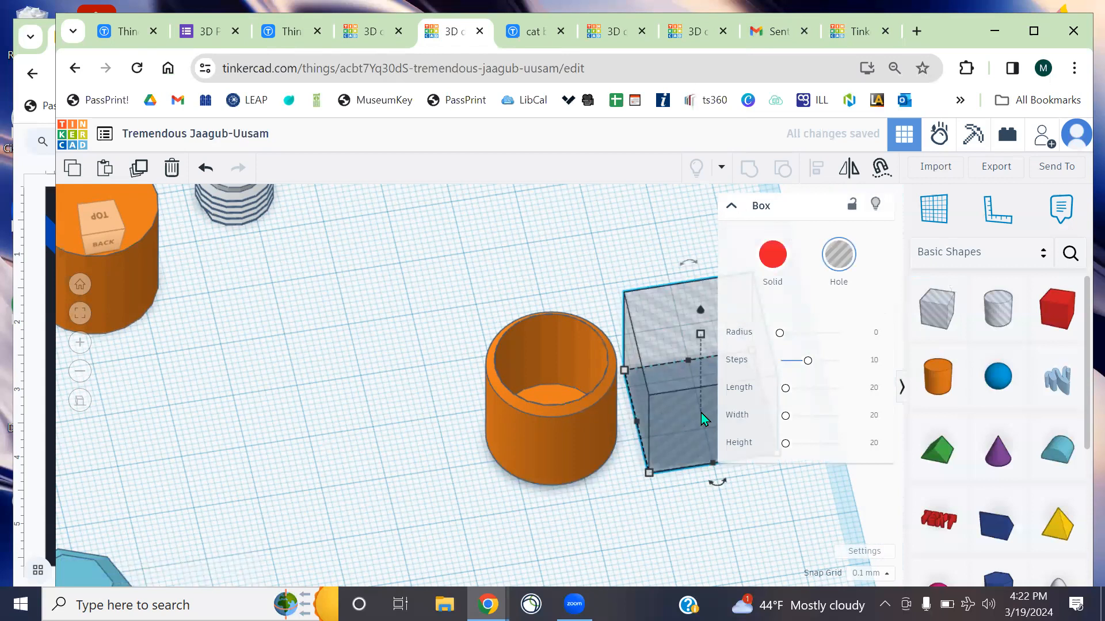
{"action": "left_click", "coordinate": [614, 485]}
{"action": "middle_click_drag", "start_coordinate": [737, 493], "coordinate": [628, 506]}
{"action": "right_click_drag", "start_coordinate": [737, 434], "coordinate": [613, 441]}
{"action": "left_click", "coordinate": [621, 463]}
Scale the box hole down to about 1.8 mm wide, keeping its cube proportions
{"action": "mouse_move", "coordinate": [650, 510]}
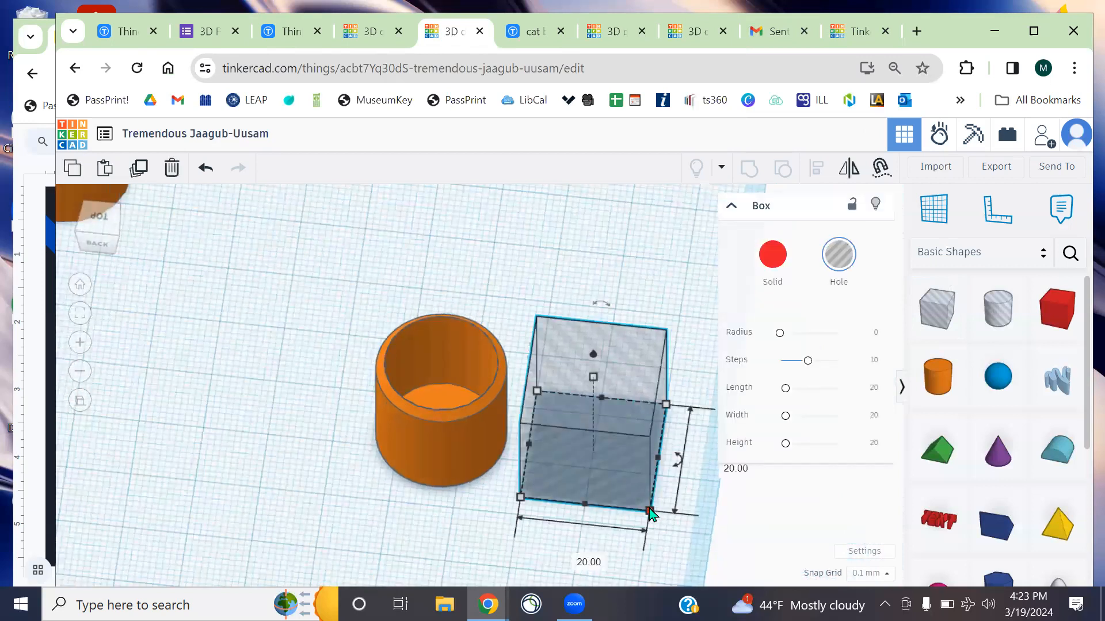
{"action": "left_click_drag", "start_coordinate": [649, 510], "coordinate": [614, 465]}
{"action": "scroll", "coordinate": [614, 465], "scroll_direction": "up", "scroll_amount": 5}
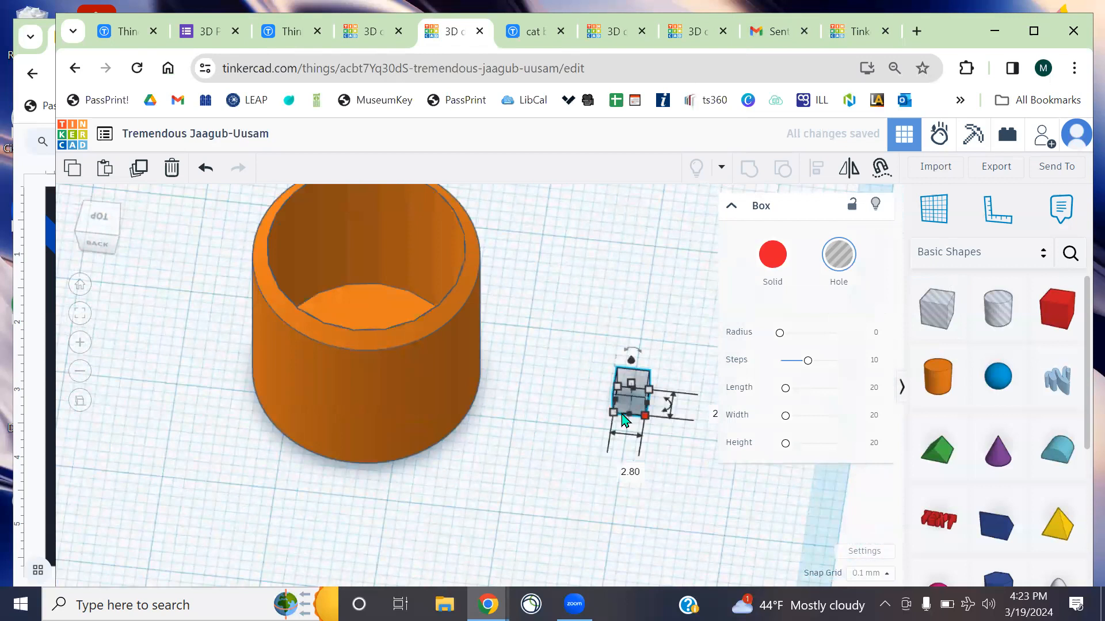
{"action": "left_click_drag", "start_coordinate": [645, 423], "coordinate": [635, 406]}
{"action": "scroll", "coordinate": [667, 414], "scroll_direction": "up", "scroll_amount": 6}
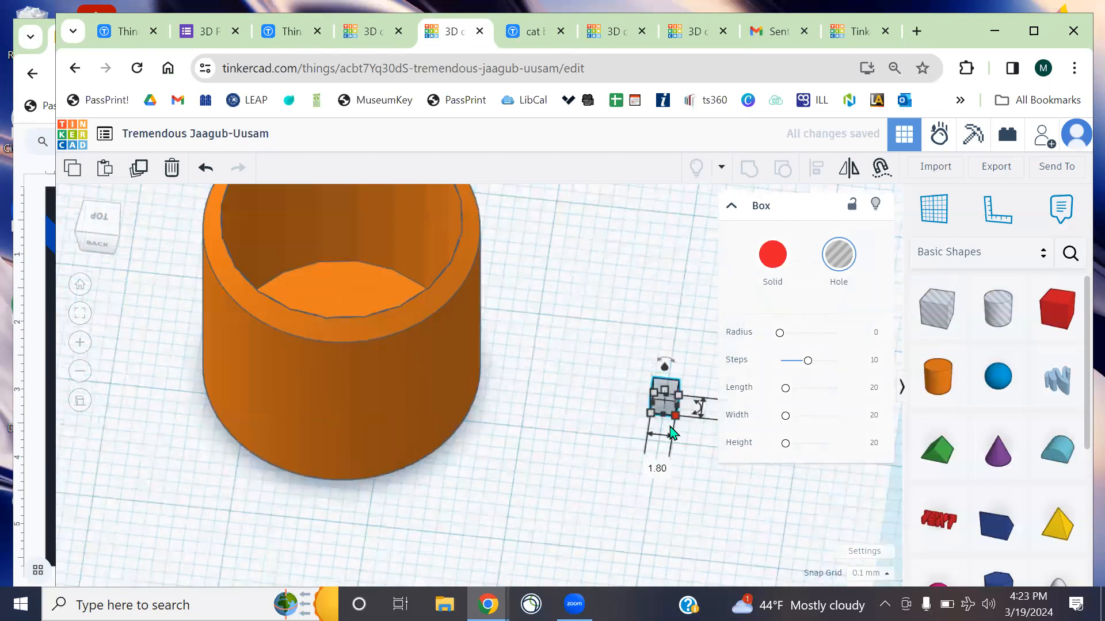
Stretch the small box hole upward into a thin post much taller than the cup
{"action": "left_click_drag", "start_coordinate": [607, 380], "coordinate": [625, 193]}
{"action": "scroll", "coordinate": [458, 391], "scroll_direction": "down", "scroll_amount": 3}
{"action": "scroll", "coordinate": [455, 397], "scroll_direction": "down", "scroll_amount": 3}
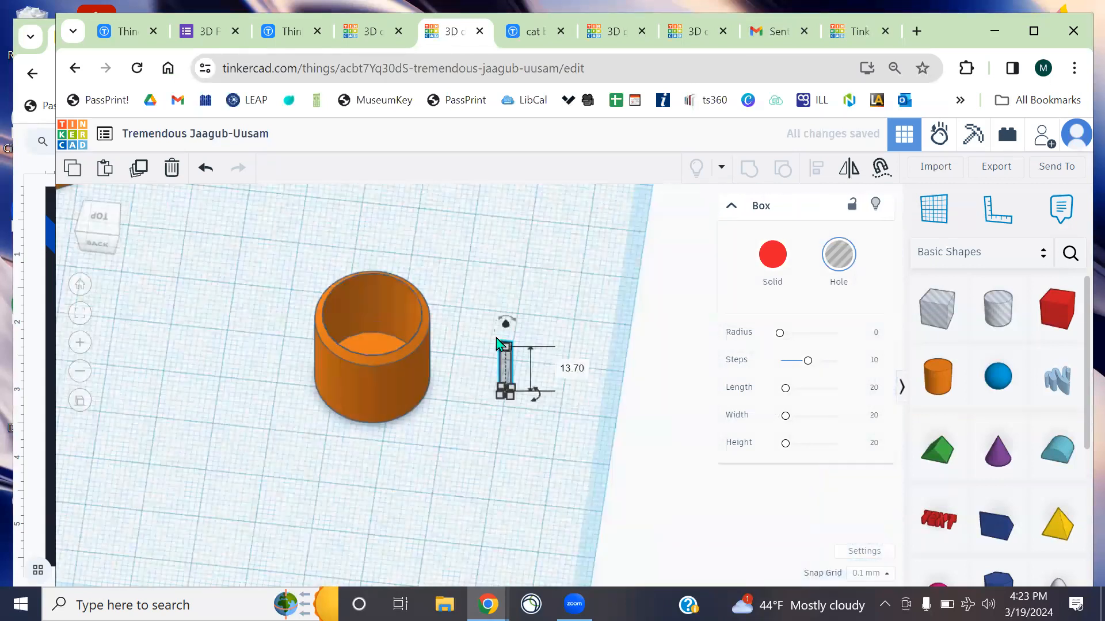
{"action": "left_click_drag", "start_coordinate": [509, 328], "coordinate": [507, 200]}
{"action": "left_click", "coordinate": [582, 357]}
{"action": "right_click_drag", "start_coordinate": [580, 354], "coordinate": [512, 271]}
{"action": "left_click", "coordinate": [512, 271]}
{"action": "right_click_drag", "start_coordinate": [606, 365], "coordinate": [557, 353]}
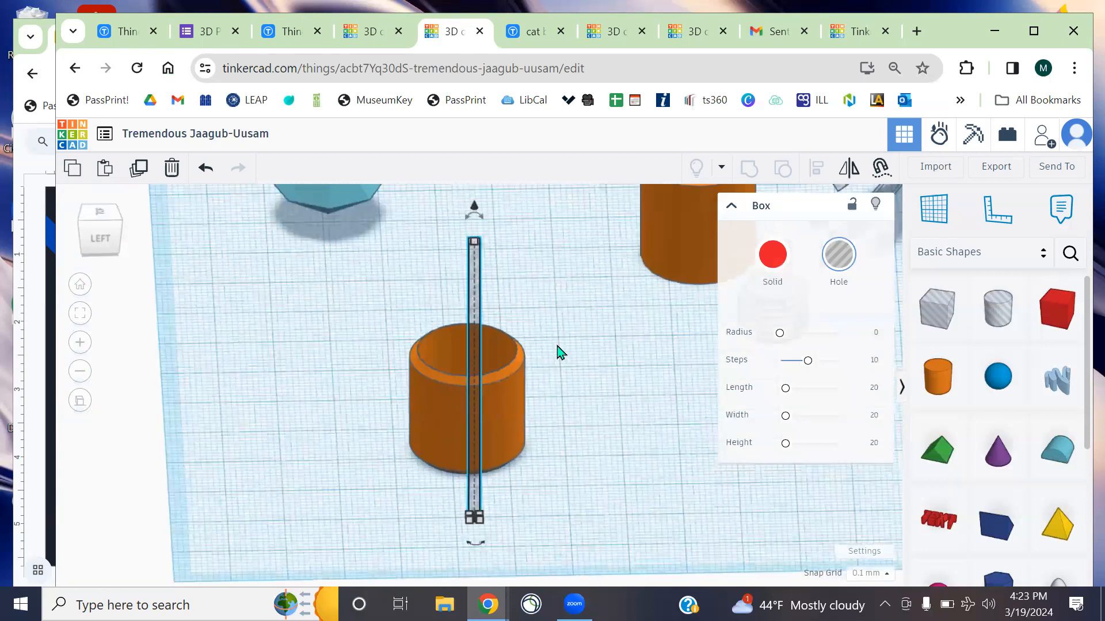
Rotate the thin box hole onto its side so it forms a long bar parallel to the workplane
{"action": "right_click_drag", "start_coordinate": [399, 525], "coordinate": [572, 395]}
{"action": "mouse_move", "coordinate": [505, 228]}
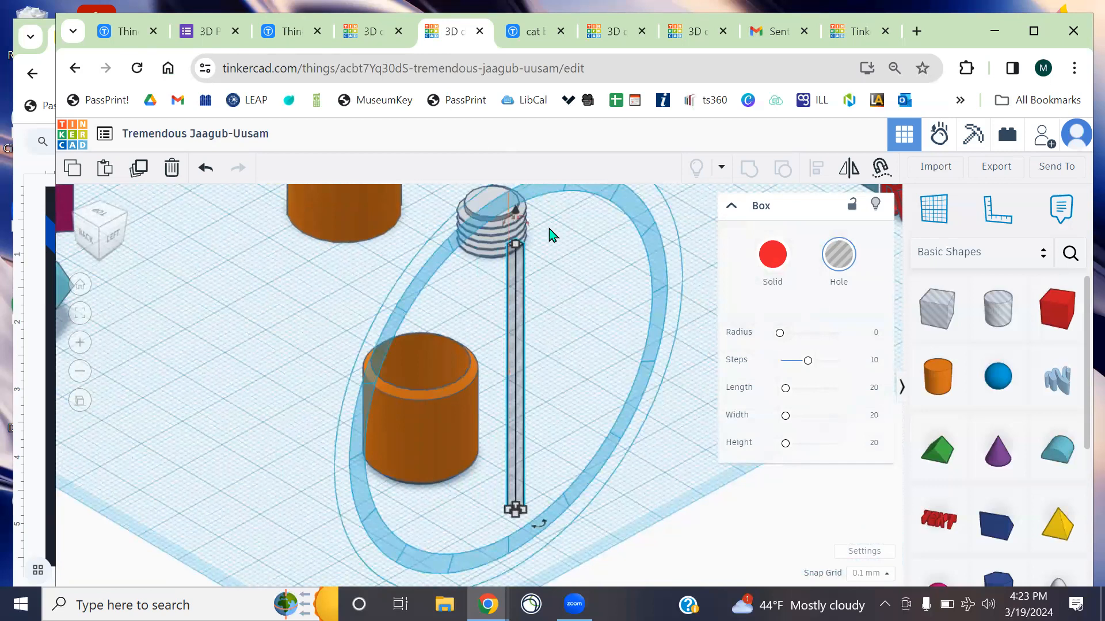
{"action": "scroll", "coordinate": [549, 235], "scroll_direction": "up", "scroll_amount": 5}
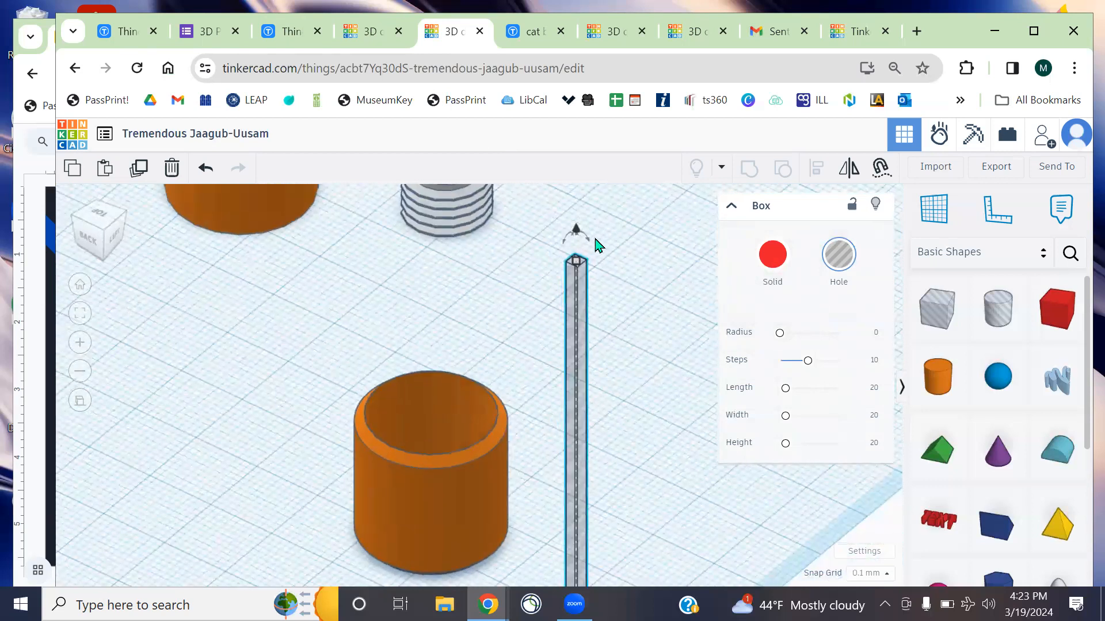
{"action": "left_click_drag", "start_coordinate": [581, 240], "coordinate": [418, 342]}
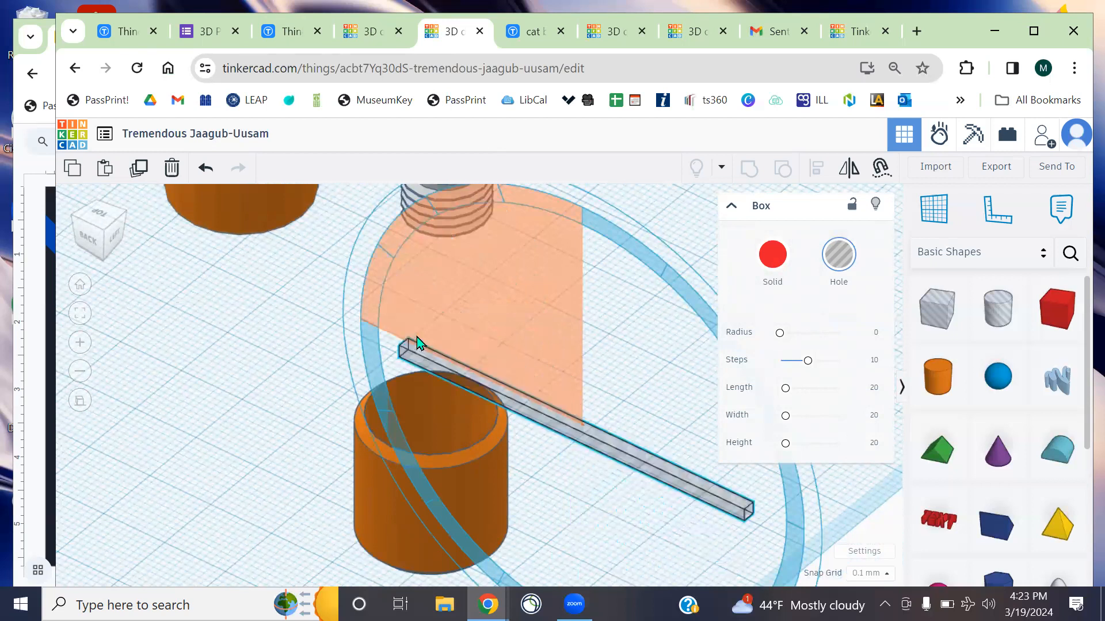
{"action": "left_click", "coordinate": [286, 482]}
Move the bar-shaped hole so that it runs through one side of the cup's wall
{"action": "right_click_drag", "start_coordinate": [437, 481], "coordinate": [285, 402]}
{"action": "right_click_drag", "start_coordinate": [471, 317], "coordinate": [454, 392]}
{"action": "left_click", "coordinate": [467, 356]}
{"action": "left_click_drag", "start_coordinate": [467, 356], "coordinate": [465, 518]}
{"action": "middle_click_drag", "start_coordinate": [576, 448], "coordinate": [554, 355]}
{"action": "right_click_drag", "start_coordinate": [554, 355], "coordinate": [426, 367]}
{"action": "scroll", "coordinate": [475, 455], "scroll_direction": "up", "scroll_amount": 3}
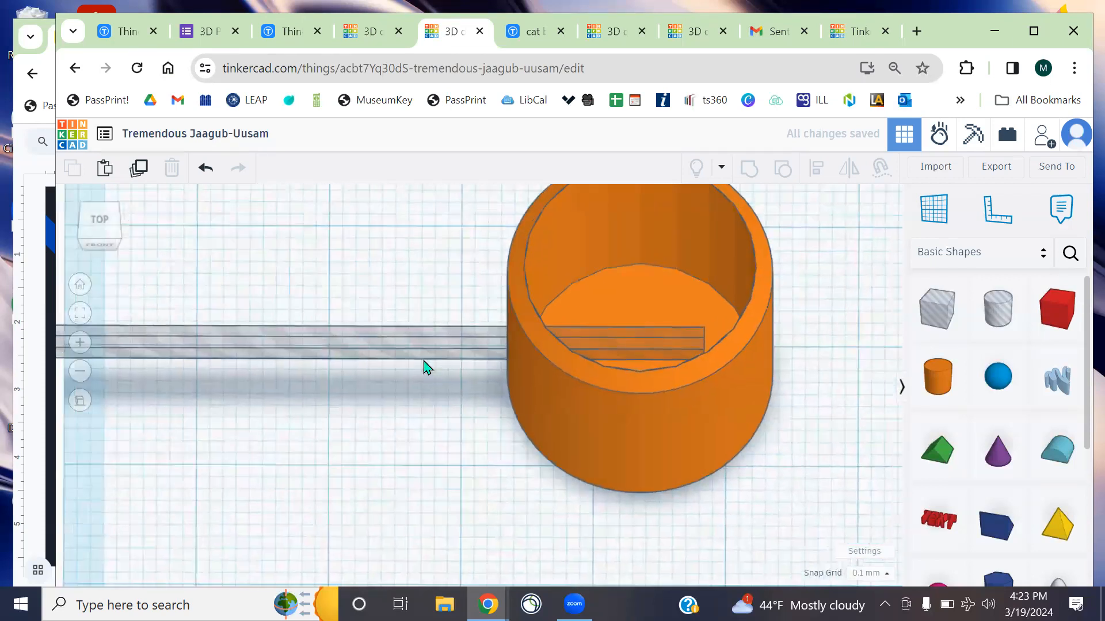
Nudge the bar-shaped hole along its length until it sticks out on both sides of the cup
{"action": "left_click", "coordinate": [415, 362]}
{"action": "key", "text": "Right"}
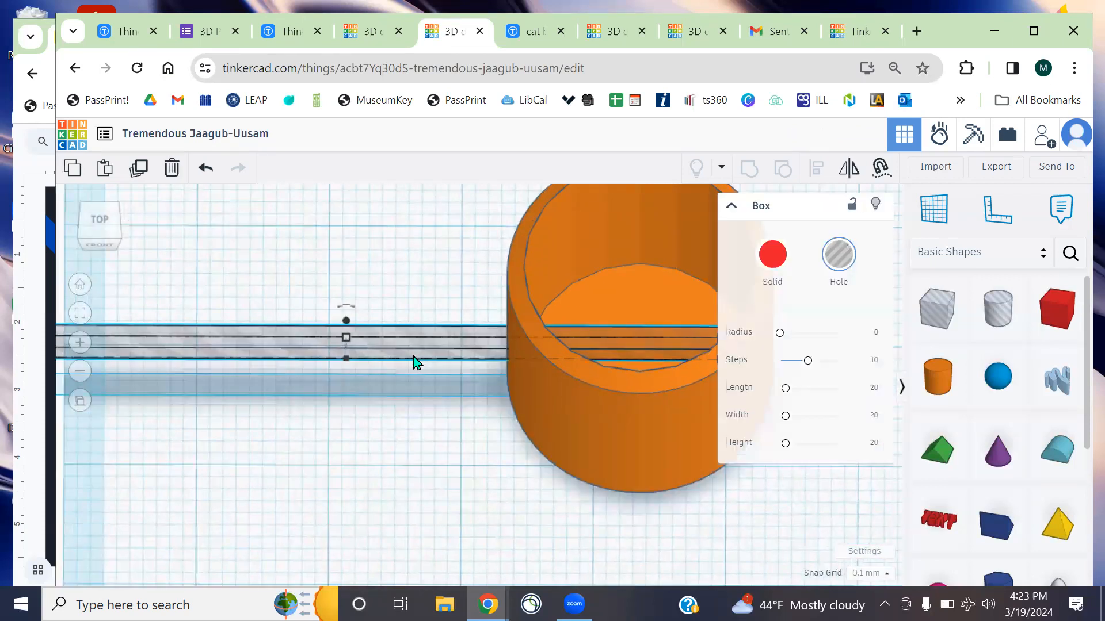
{"action": "key", "text": "Right"}
{"action": "key", "text": "Right"}
{"action": "key", "text": "Right"}
{"action": "key", "text": "Right"}
{"action": "key", "text": "Right"}
{"action": "left_click", "coordinate": [452, 443]}
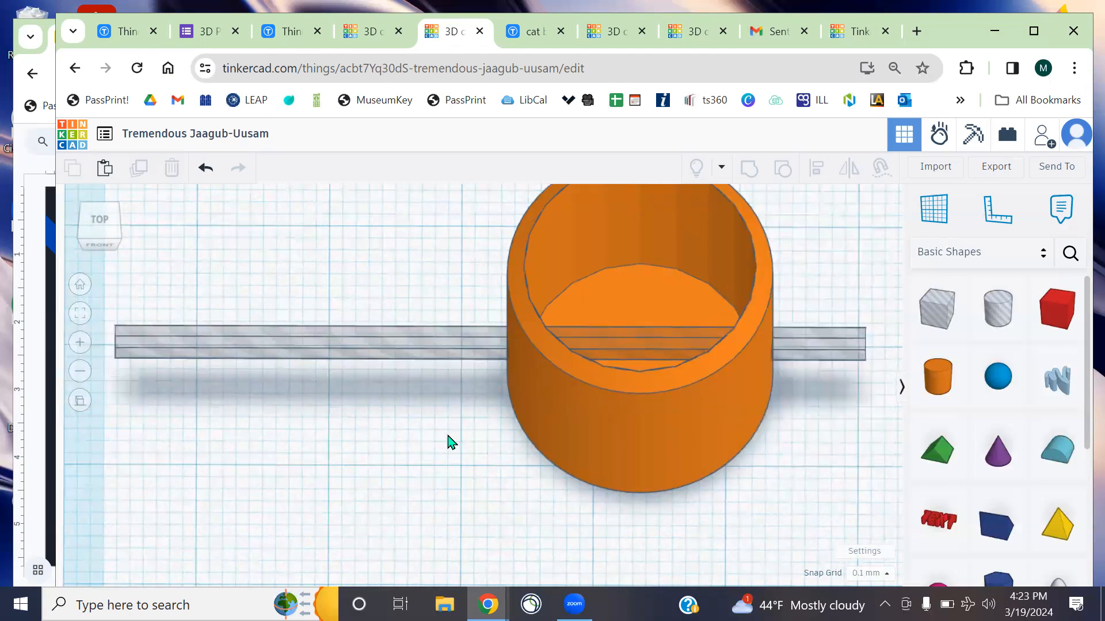
Align the cup and the bar-shaped hole on their centres along the bar's length
{"action": "scroll", "coordinate": [451, 443], "scroll_direction": "down", "scroll_amount": 3}
{"action": "left_click_drag", "start_coordinate": [417, 291], "coordinate": [823, 199]}
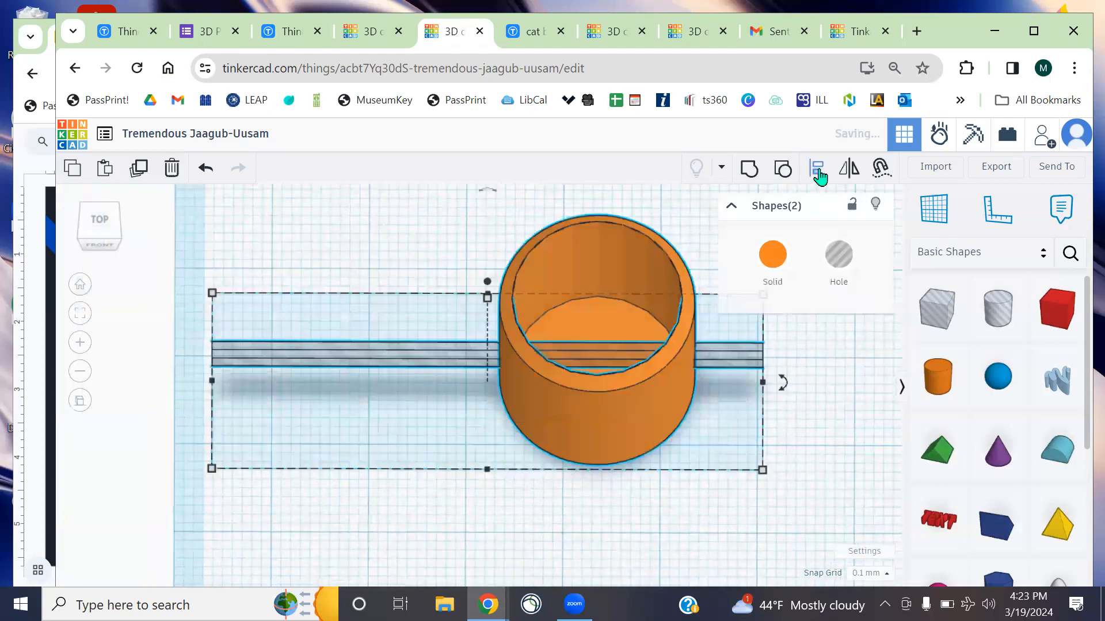
{"action": "left_click", "coordinate": [817, 168]}
{"action": "left_click", "coordinate": [488, 486]}
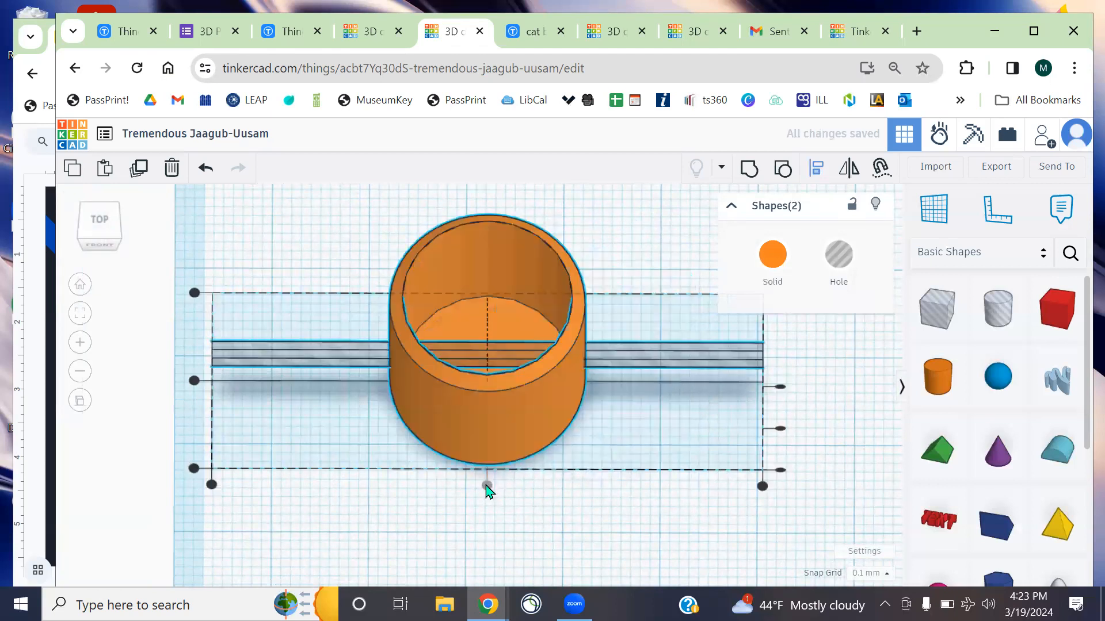
{"action": "left_click", "coordinate": [631, 515]}
Lower the bar-shaped hole by 3 mm inside the cup
{"action": "right_click_drag", "start_coordinate": [513, 483], "coordinate": [551, 375]}
{"action": "left_click", "coordinate": [536, 378]}
{"action": "left_click_drag", "start_coordinate": [536, 398], "coordinate": [540, 413]}
{"action": "scroll", "coordinate": [561, 416], "scroll_direction": "up", "scroll_amount": 5}
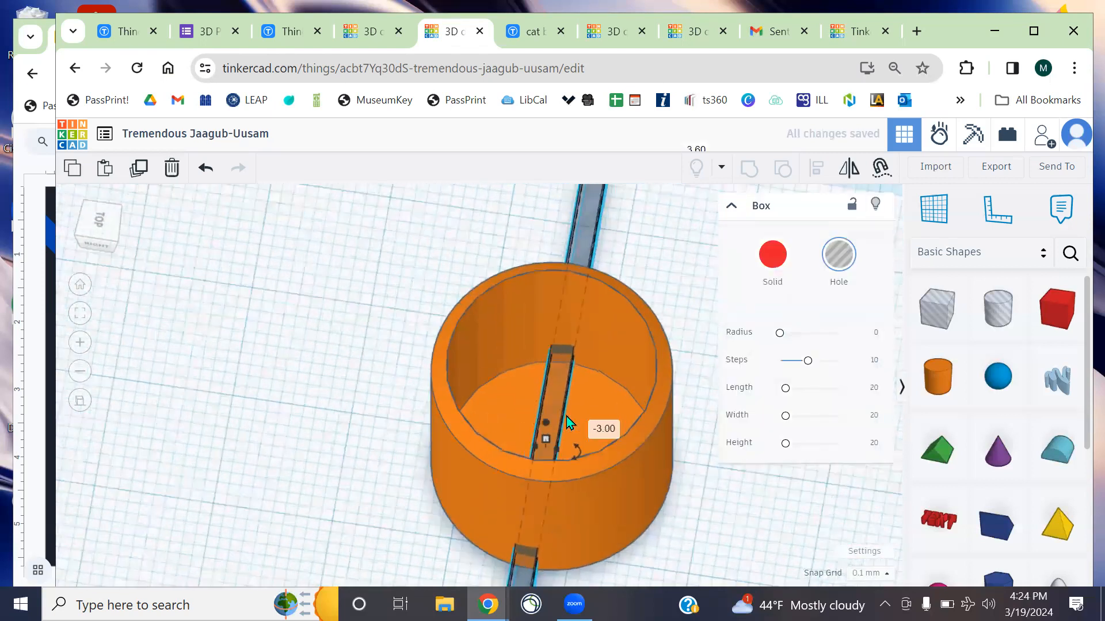
Try cutting the cup by grouping it with the bar-shaped hole, and undo the grouping
{"action": "middle_click_drag", "start_coordinate": [665, 380], "coordinate": [659, 352]}
{"action": "right_click_drag", "start_coordinate": [659, 352], "coordinate": [602, 431]}
{"action": "scroll", "coordinate": [603, 428], "scroll_direction": "up", "scroll_amount": 3}
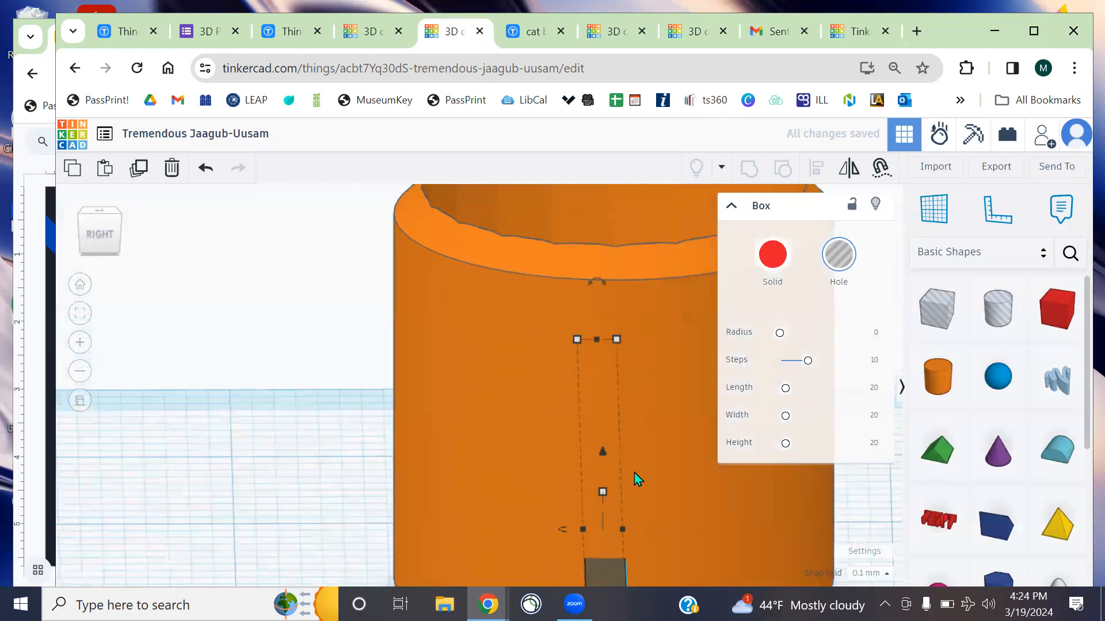
{"action": "middle_click_drag", "start_coordinate": [634, 471], "coordinate": [589, 319]}
{"action": "right_click_drag", "start_coordinate": [589, 318], "coordinate": [436, 396]}
{"action": "left_click_drag", "start_coordinate": [386, 322], "coordinate": [370, 347]}
{"action": "left_click", "coordinate": [545, 406]}
{"action": "right_click_drag", "start_coordinate": [546, 406], "coordinate": [592, 481]}
{"action": "left_click", "coordinate": [598, 482]}
{"action": "key", "text": "ctrl+a"}
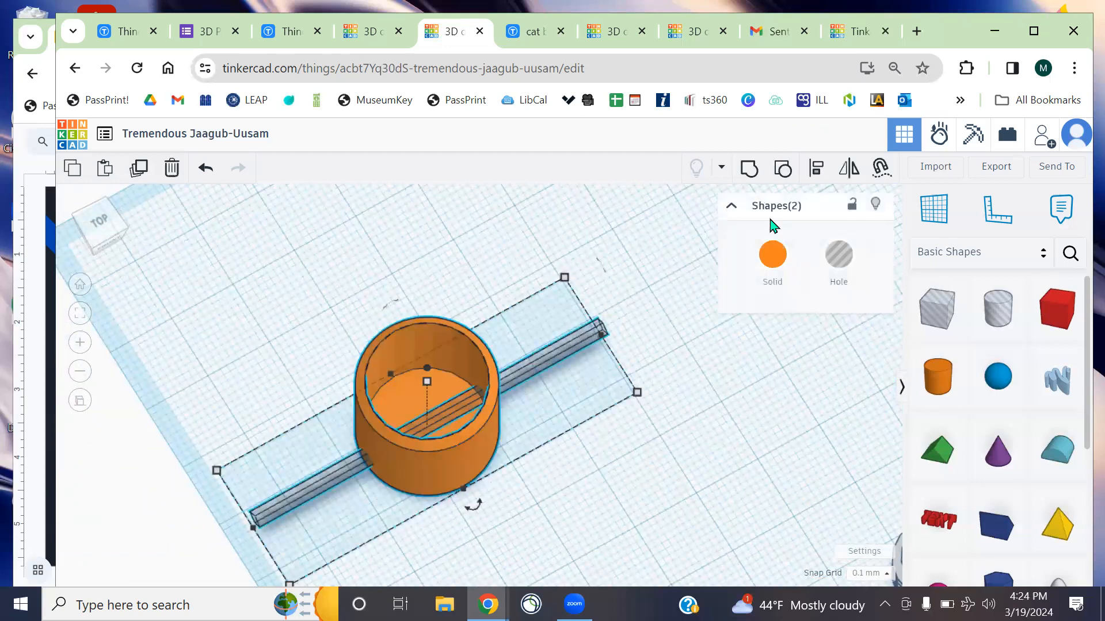
{"action": "left_click", "coordinate": [751, 170]}
{"action": "left_click", "coordinate": [565, 493]}
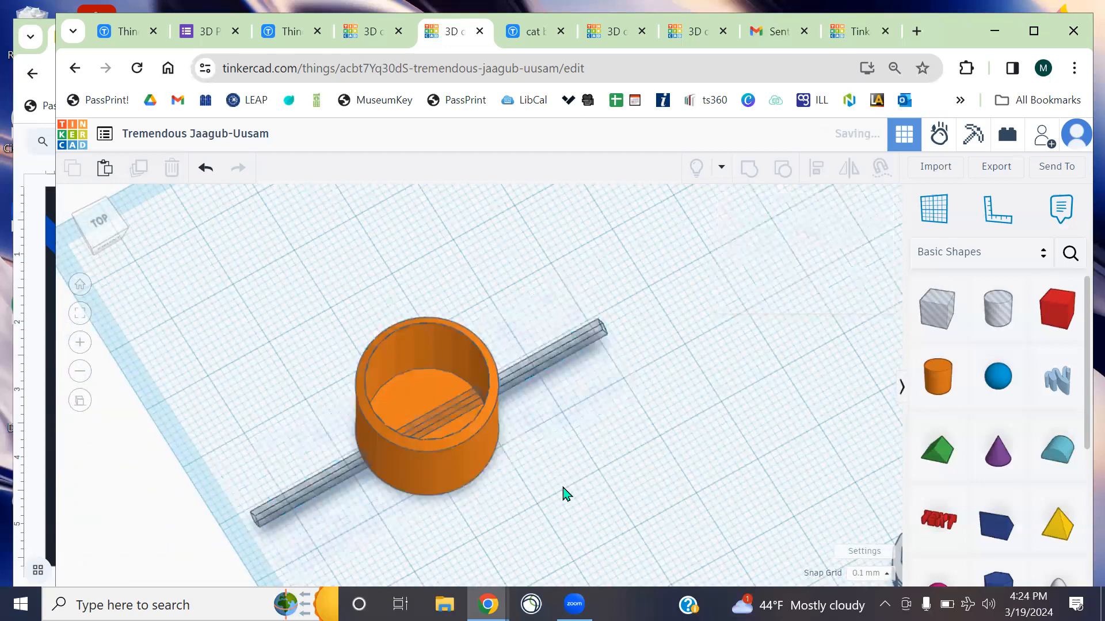
{"action": "right_click_drag", "start_coordinate": [586, 464], "coordinate": [629, 385]}
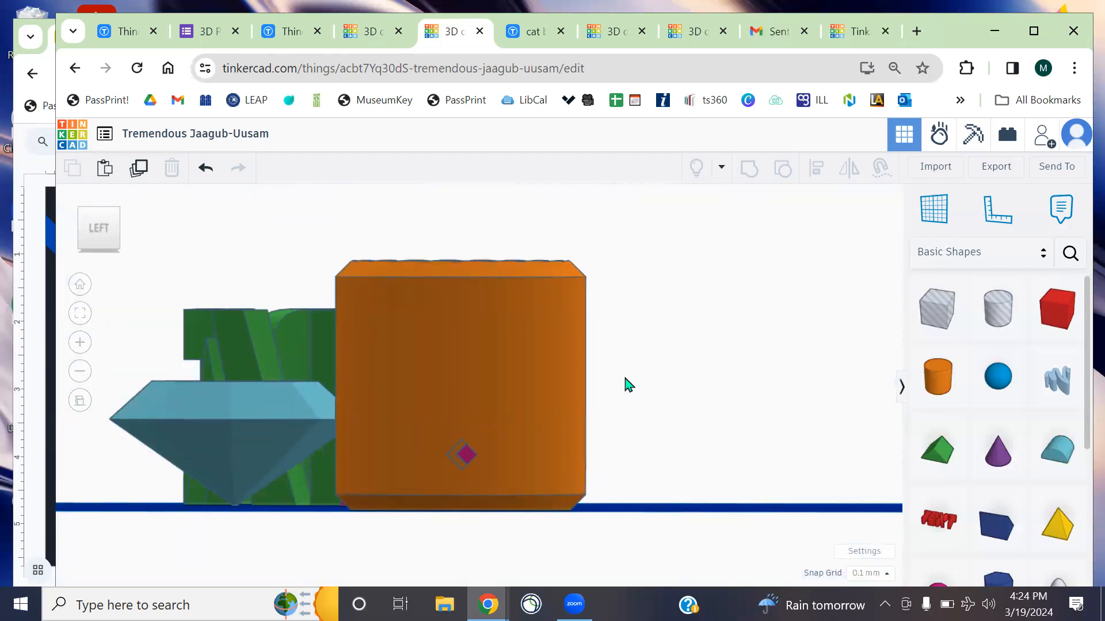
{"action": "key", "text": "ctrl+z"}
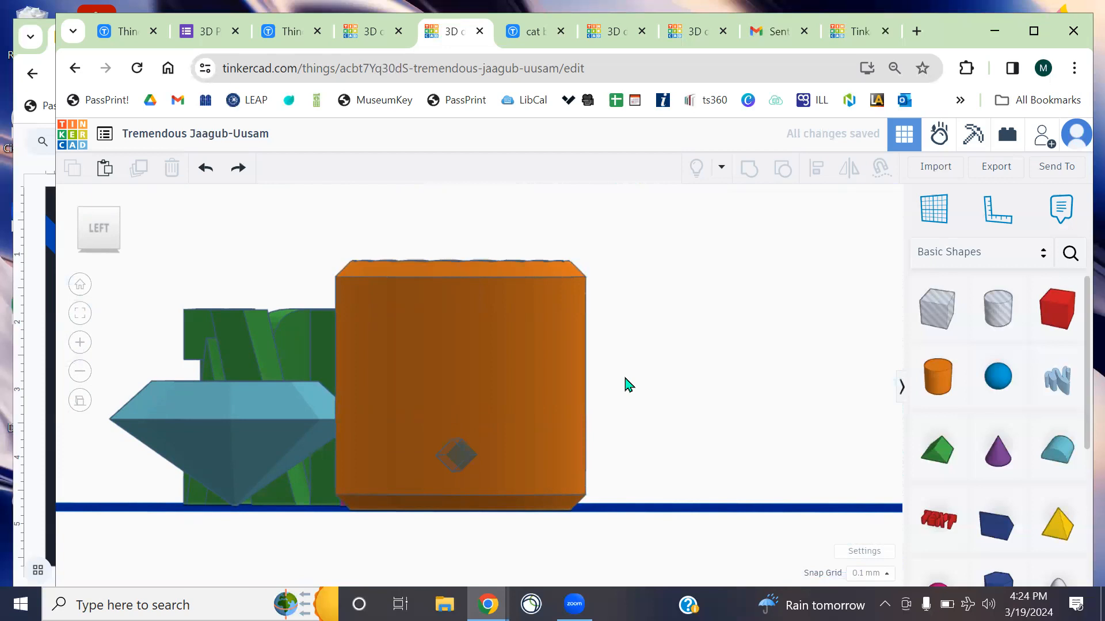
Try duplicating the bar-shaped hole, rotating the copy 22.5° around the cup's axis and raising it
{"action": "right_click_drag", "start_coordinate": [661, 385], "coordinate": [632, 460]}
{"action": "right_click_drag", "start_coordinate": [645, 506], "coordinate": [594, 310]}
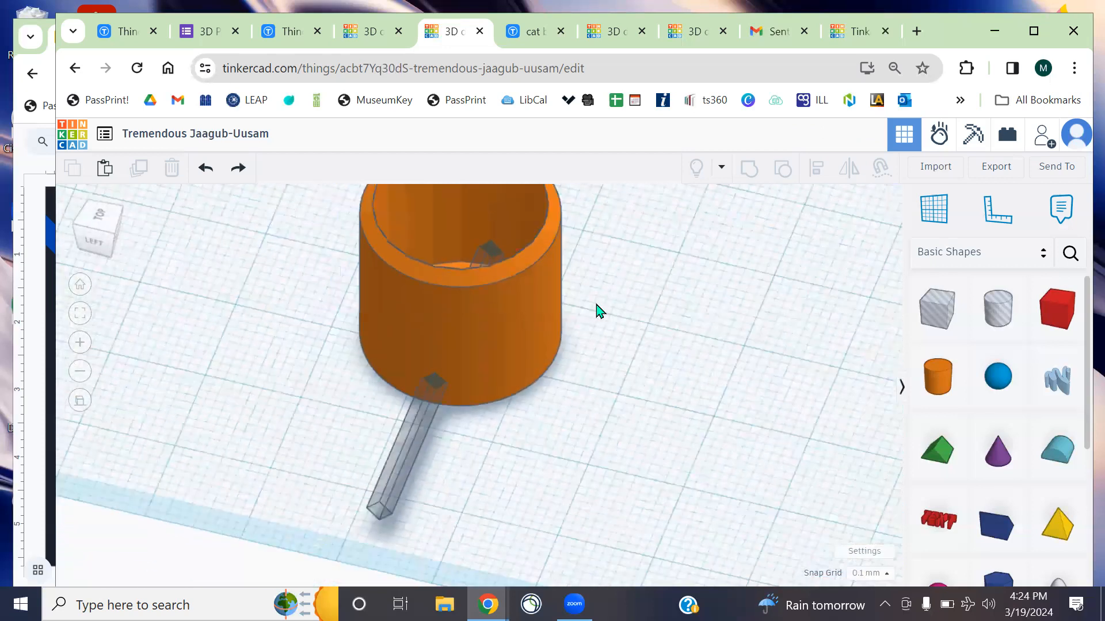
{"action": "left_click", "coordinate": [418, 430]}
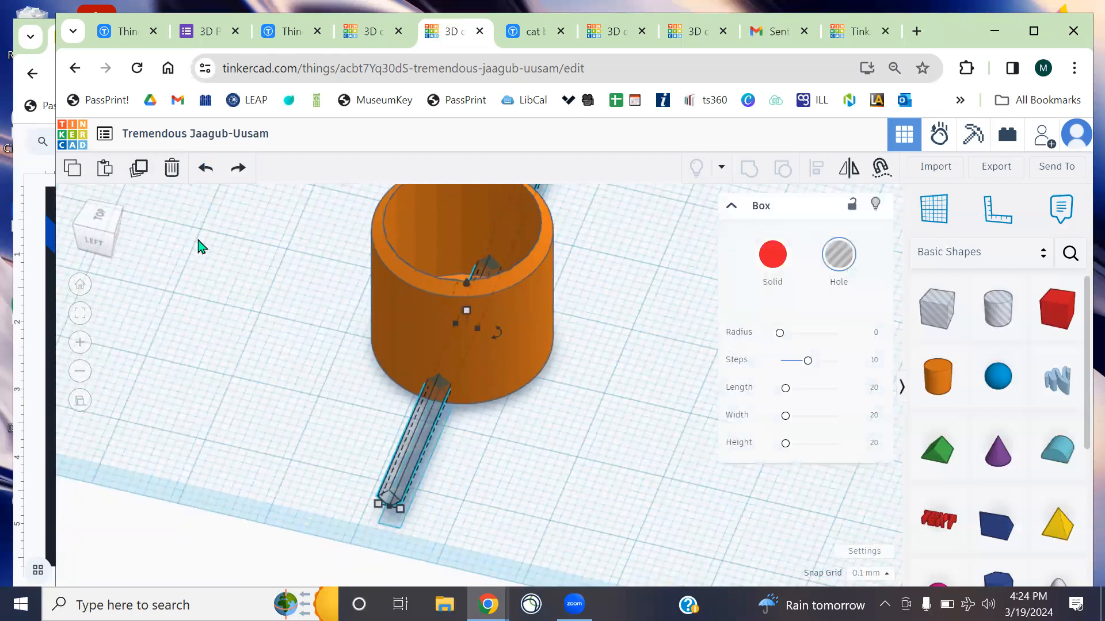
{"action": "left_click", "coordinate": [141, 169]}
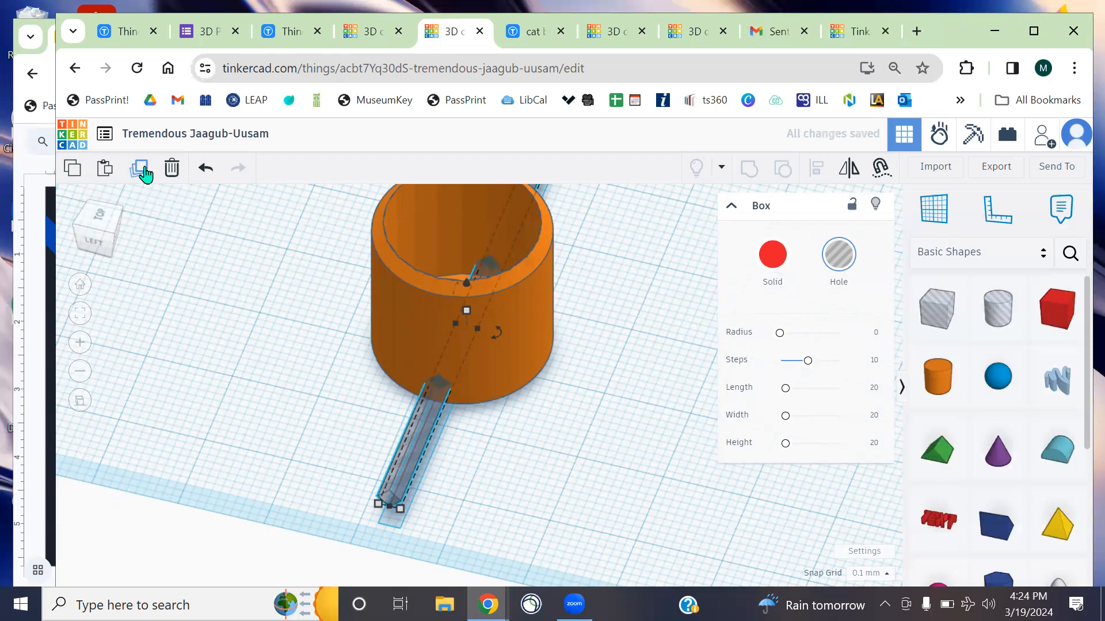
{"action": "mouse_move", "coordinate": [496, 333]}
{"action": "left_mouse_down"}
{"action": "mouse_move", "coordinate": [518, 328]}
{"action": "mouse_move", "coordinate": [512, 336]}
{"action": "left_mouse_up"}
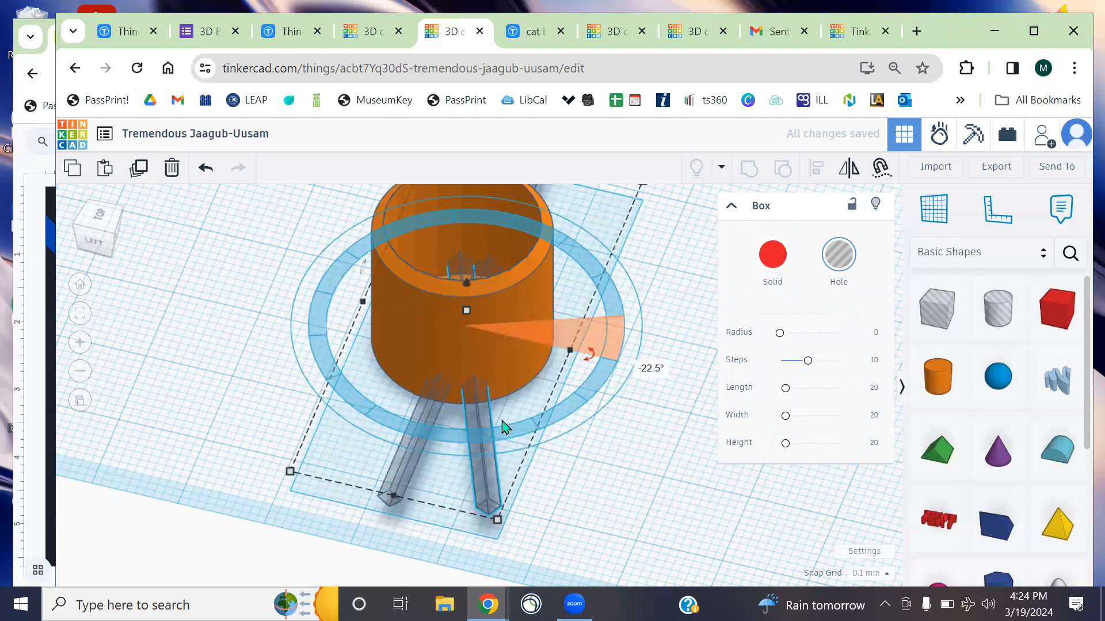
{"action": "right_click_drag", "start_coordinate": [554, 469], "coordinate": [573, 340]}
{"action": "middle_click_drag", "start_coordinate": [573, 341], "coordinate": [557, 423]}
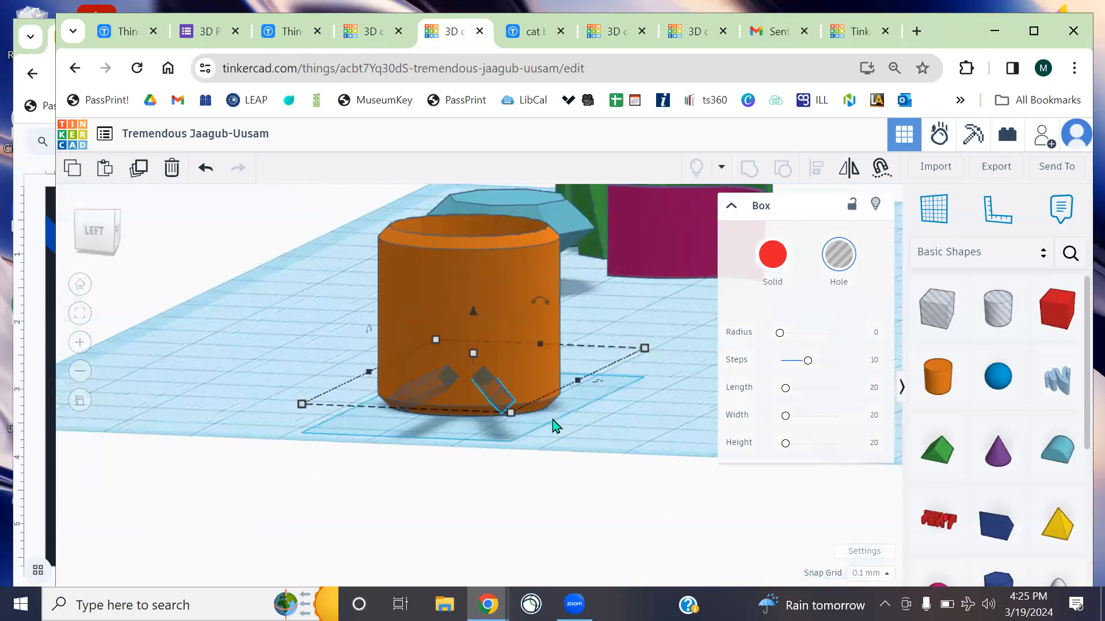
{"action": "scroll", "coordinate": [544, 398], "scroll_direction": "up", "scroll_amount": 3}
{"action": "scroll", "coordinate": [493, 382], "scroll_direction": "up", "scroll_amount": 1}
{"action": "left_click_drag", "start_coordinate": [470, 293], "coordinate": [474, 258]}
{"action": "key", "text": "ctrl+z"}
Duplicate the bar-shaped hole, rotate the copy around the cup's vertical axis and raise it by 1.57 mm
{"action": "left_click", "coordinate": [417, 468]}
{"action": "right_click_drag", "start_coordinate": [417, 468], "coordinate": [415, 505]}
{"action": "left_click", "coordinate": [391, 443]}
{"action": "left_click", "coordinate": [151, 171]}
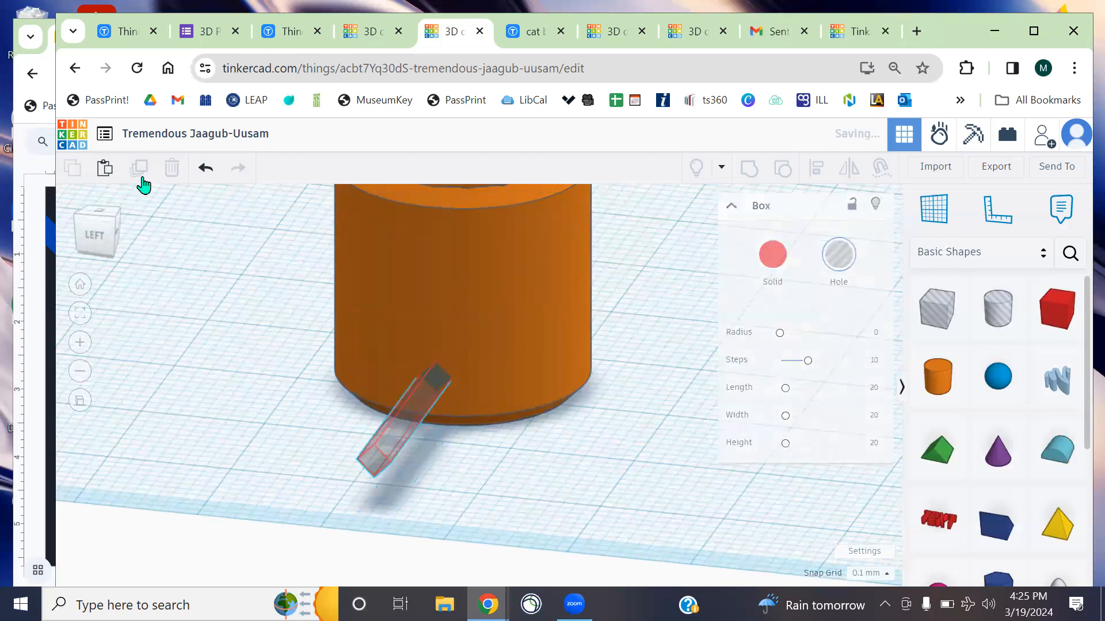
{"action": "left_click_drag", "start_coordinate": [502, 350], "coordinate": [639, 389]}
{"action": "right_click_drag", "start_coordinate": [217, 446], "coordinate": [482, 384]}
{"action": "left_click_drag", "start_coordinate": [481, 265], "coordinate": [486, 244]}
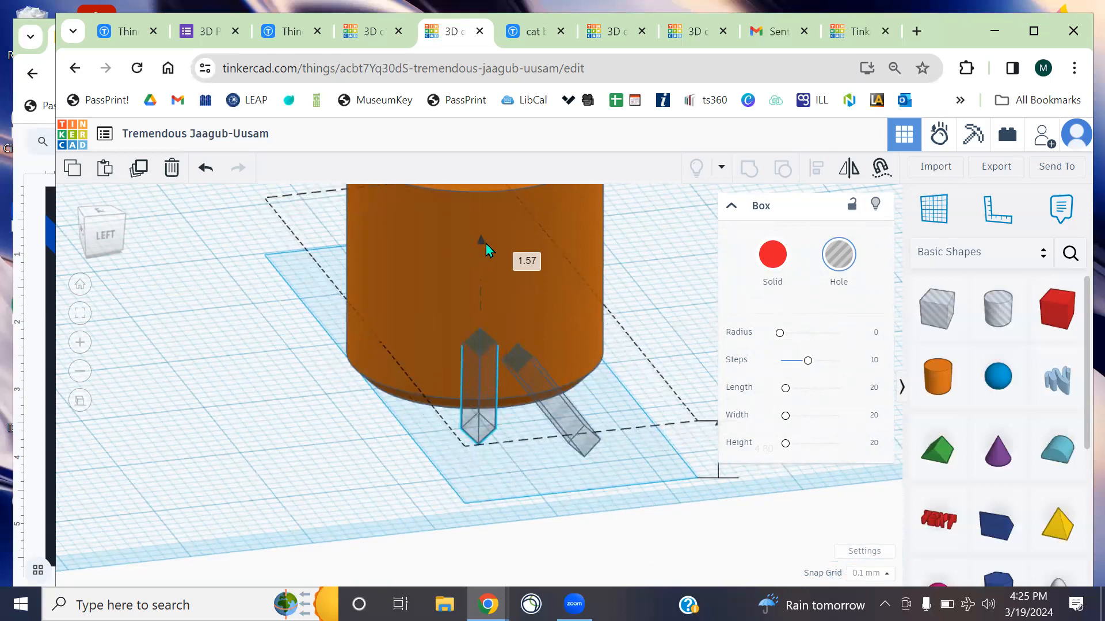
Repeat the duplication with its rotation and lift seven times so the bar holes spiral up around the cup
{"action": "left_click", "coordinate": [141, 169]}
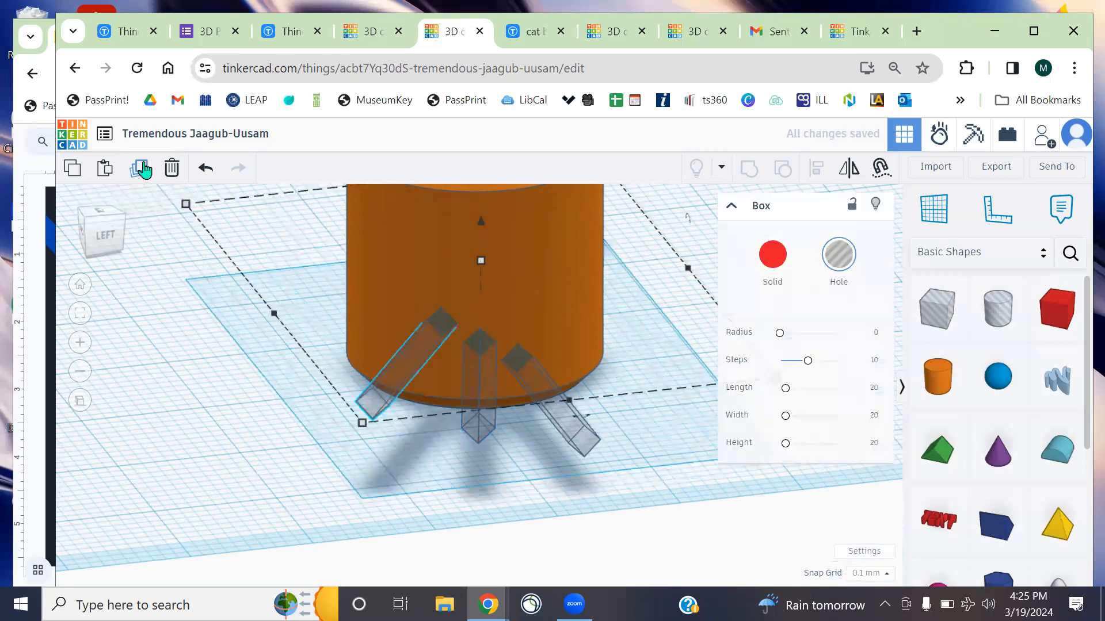
{"action": "left_click", "coordinate": [141, 169]}
{"action": "left_click", "coordinate": [141, 169]}
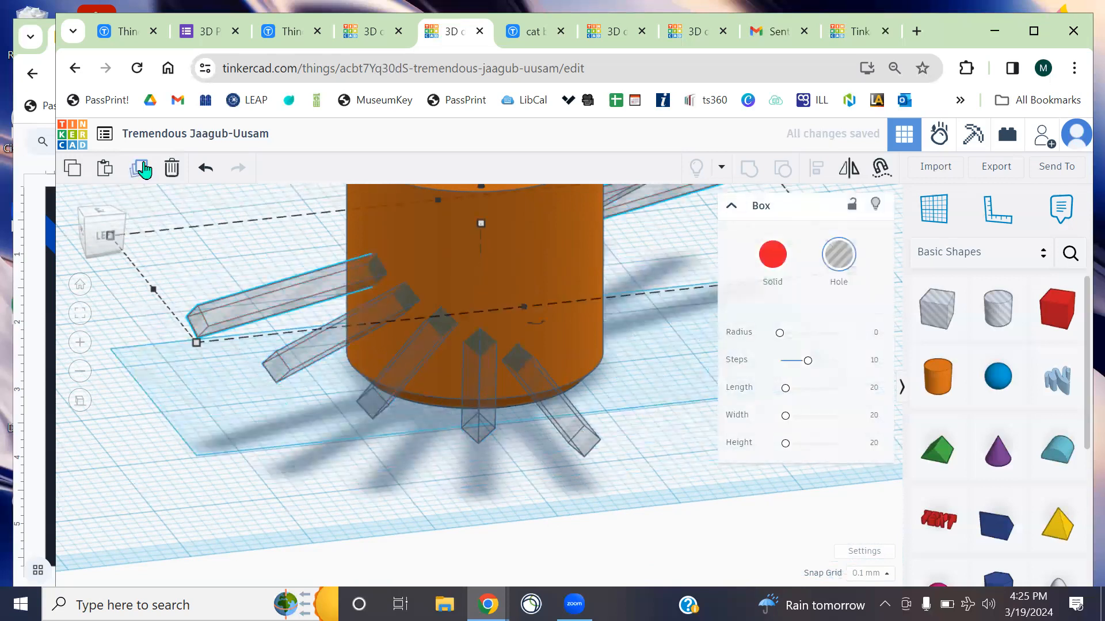
{"action": "scroll", "coordinate": [478, 405], "scroll_direction": "down", "scroll_amount": 3}
{"action": "middle_click_drag", "start_coordinate": [623, 416], "coordinate": [543, 455]}
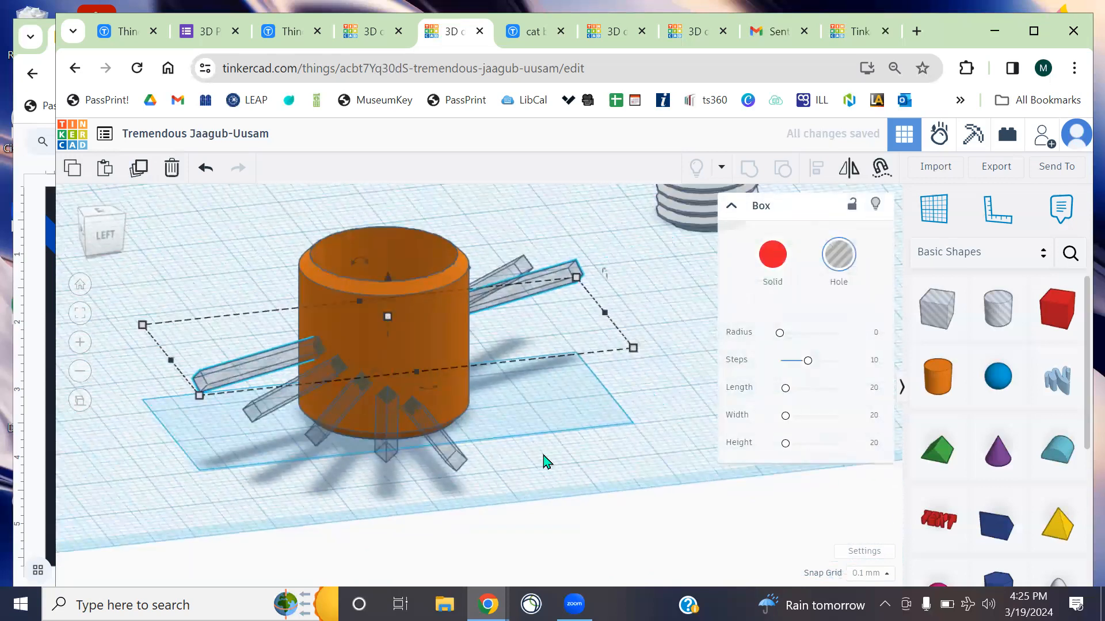
{"action": "right_click_drag", "start_coordinate": [266, 504], "coordinate": [409, 496]}
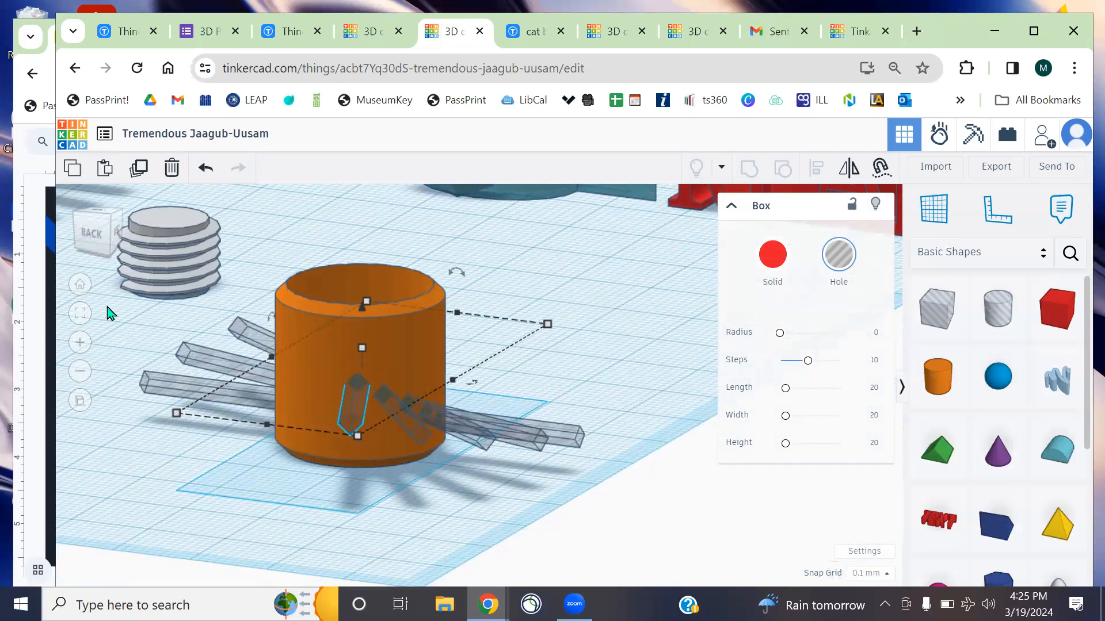
{"action": "left_click", "coordinate": [146, 174]}
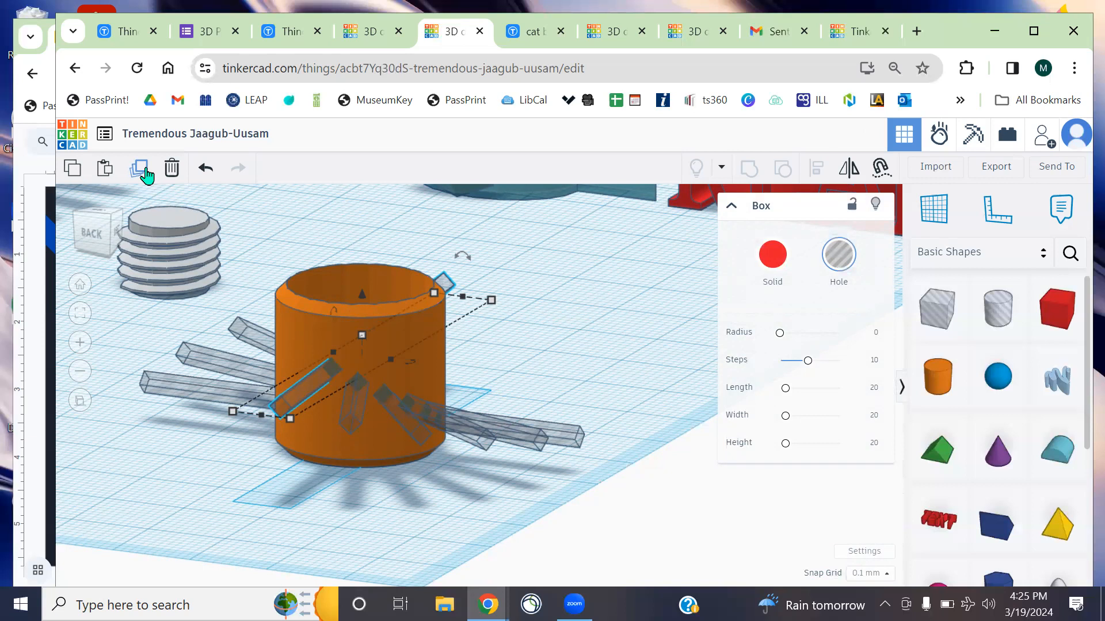
{"action": "left_click", "coordinate": [146, 172]}
{"action": "left_click", "coordinate": [146, 173]}
{"action": "left_click", "coordinate": [146, 173]}
{"action": "mouse_move", "coordinate": [181, 505]}
{"action": "right_mouse_down"}
{"action": "mouse_move", "coordinate": [596, 518]}
{"action": "mouse_move", "coordinate": [291, 483]}
{"action": "mouse_move", "coordinate": [180, 485]}
{"action": "right_mouse_up"}
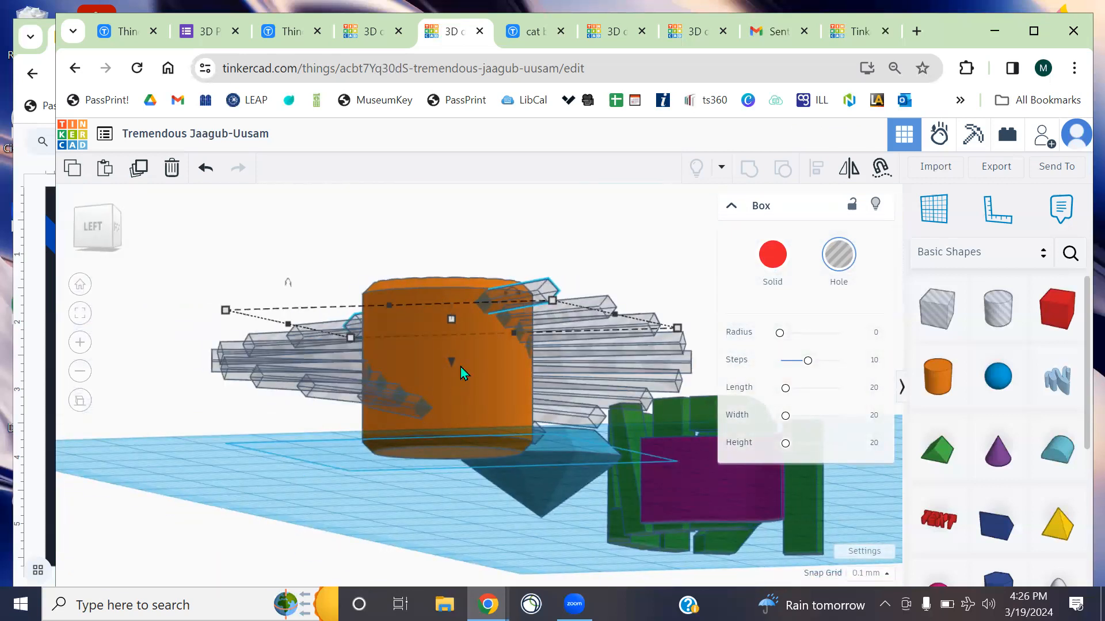
{"action": "left_click", "coordinate": [332, 463]}
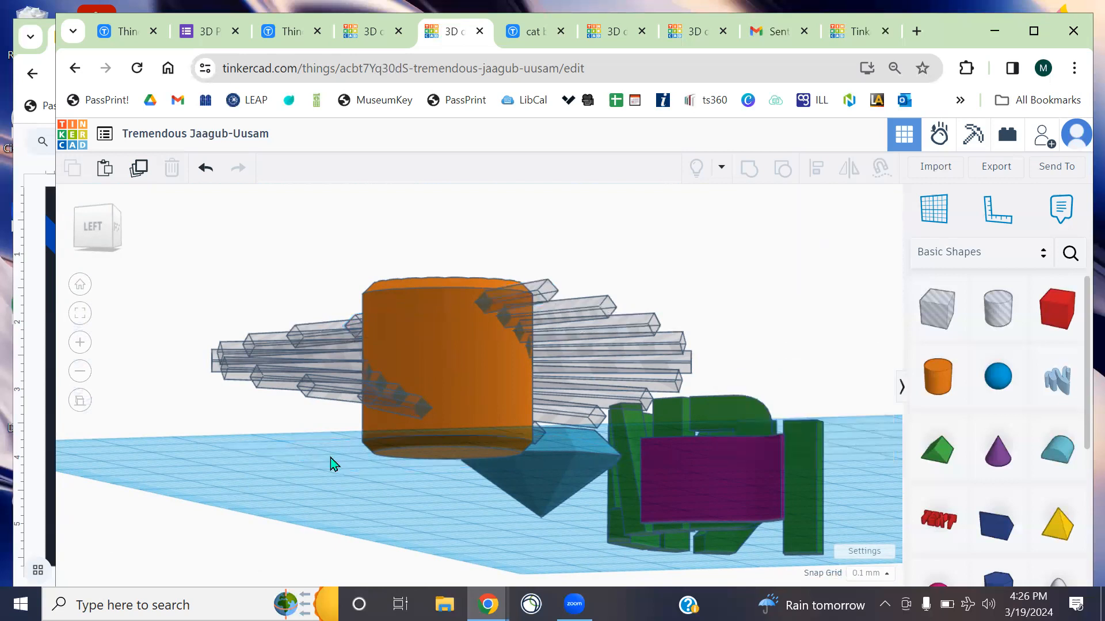
Group the cup with all the bar-shaped holes to cut the spiral of openings through its wall
{"action": "right_click_drag", "start_coordinate": [288, 454], "coordinate": [476, 567]}
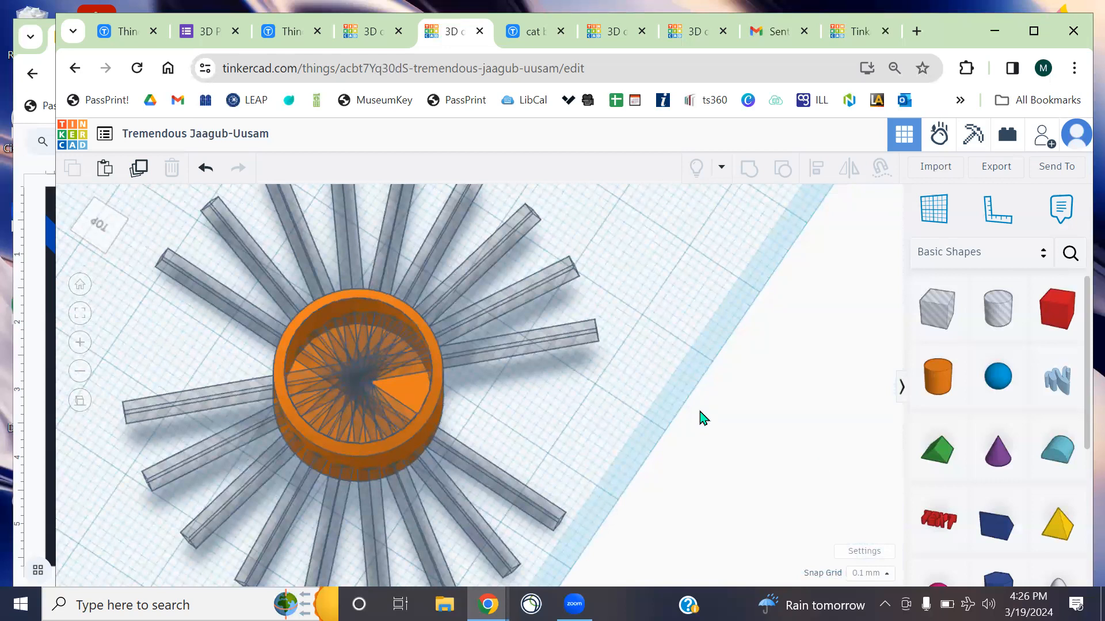
{"action": "scroll", "coordinate": [478, 391], "scroll_direction": "down", "scroll_amount": 2}
{"action": "left_click_drag", "start_coordinate": [513, 495], "coordinate": [517, 494]}
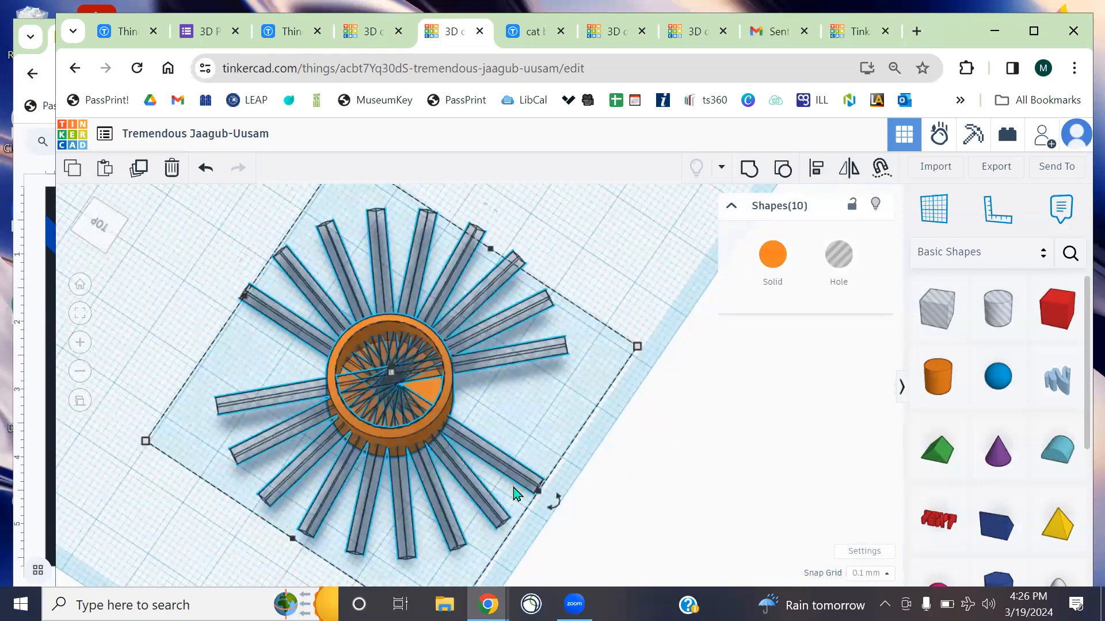
{"action": "left_click", "coordinate": [748, 180]}
{"action": "left_click", "coordinate": [622, 471]}
{"action": "right_click_drag", "start_coordinate": [582, 457], "coordinate": [411, 400]}
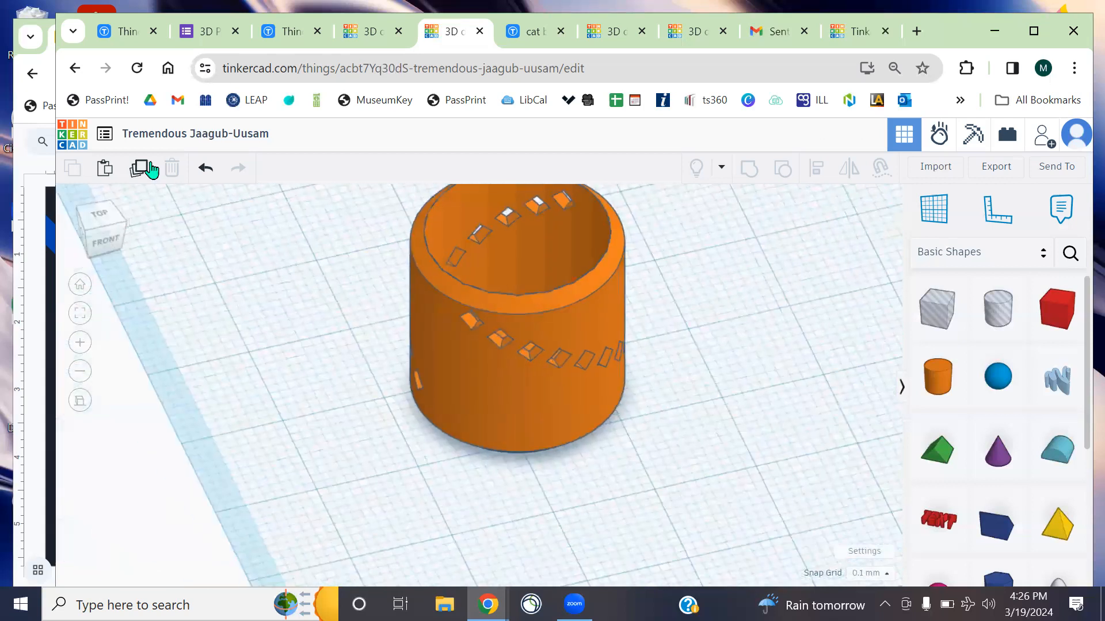
{"action": "right_click_drag", "start_coordinate": [686, 374], "coordinate": [516, 293]}
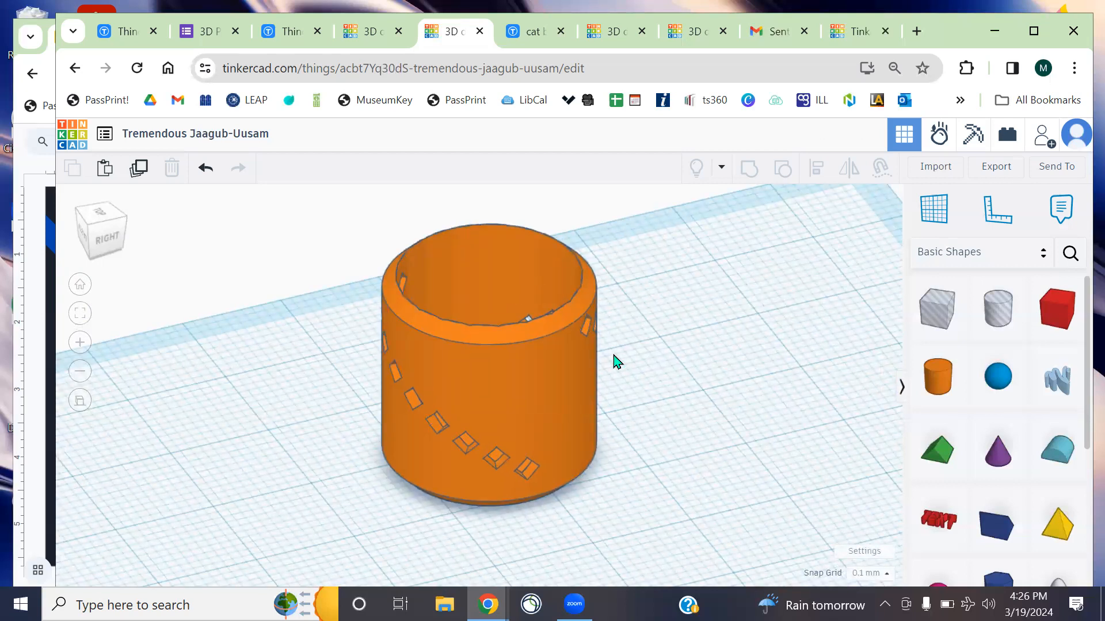
{"action": "right_click_drag", "start_coordinate": [556, 340], "coordinate": [497, 396]}
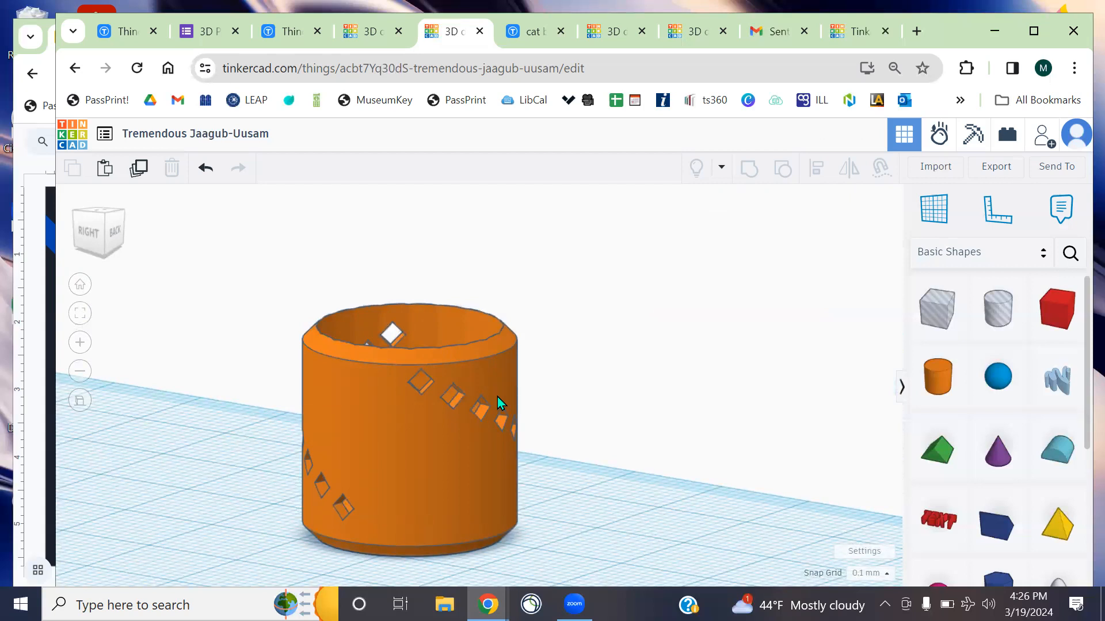
Switch to the Neat Bruticus-Sango design containing the cat and mouse models with segmented tails
{"action": "left_click", "coordinate": [375, 32]}
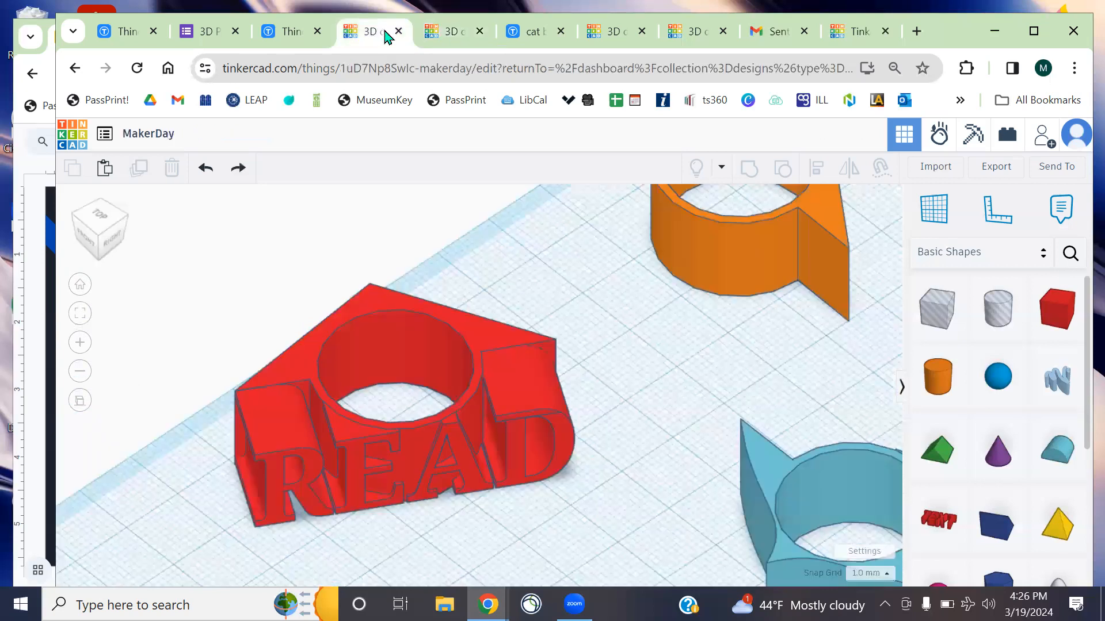
{"action": "left_click", "coordinate": [470, 30]}
{"action": "left_click", "coordinate": [524, 34]}
{"action": "left_click", "coordinate": [612, 33]}
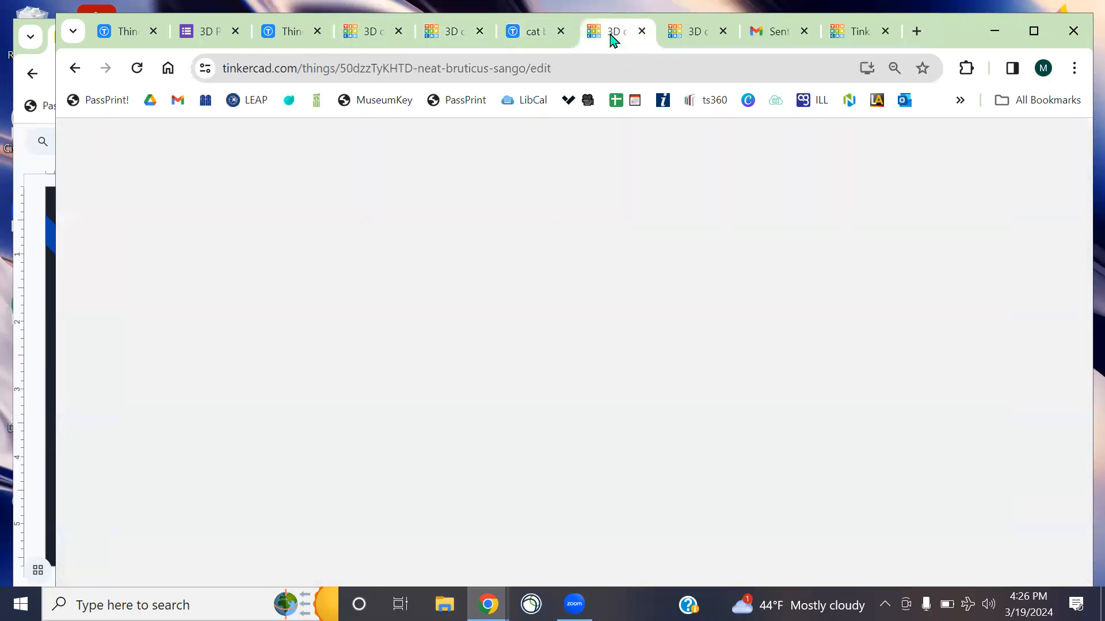
{"action": "middle_click_drag", "start_coordinate": [544, 260], "coordinate": [475, 373]}
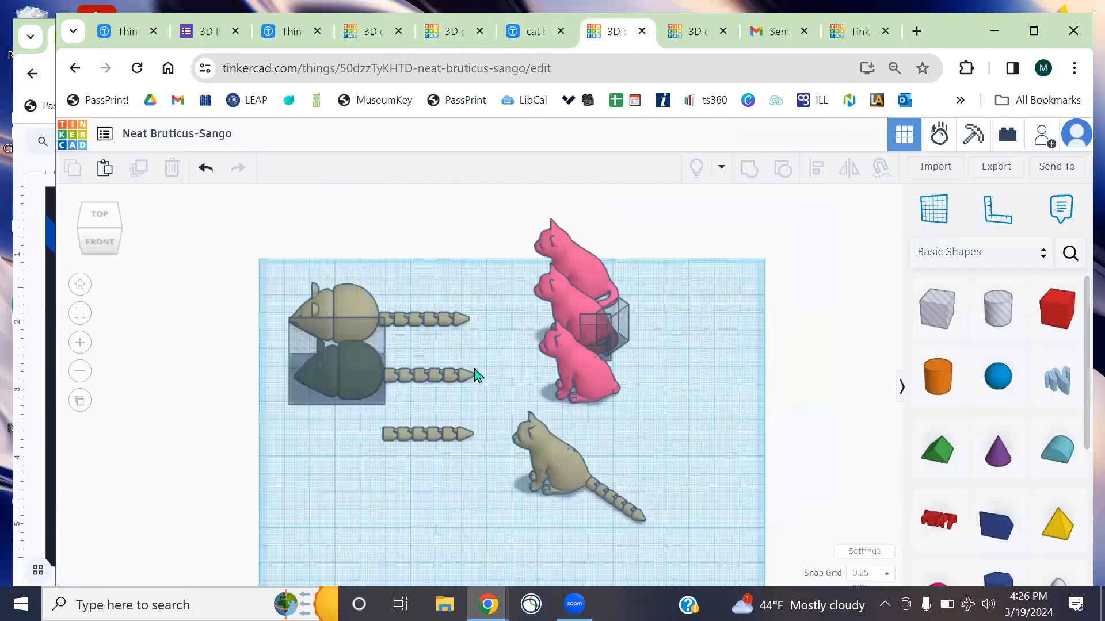
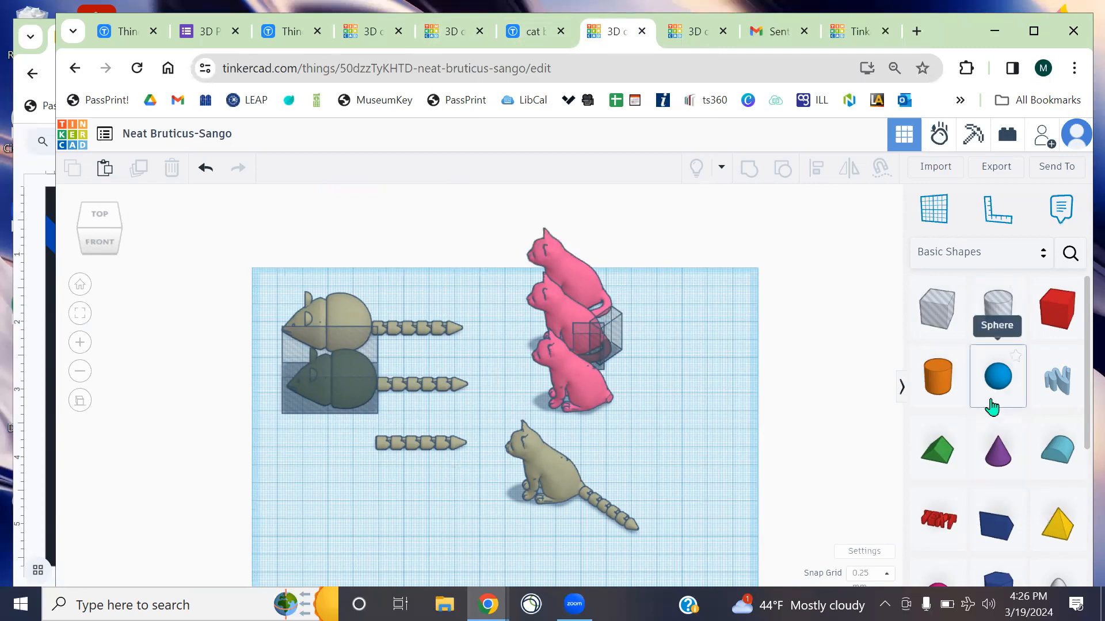
Switch to the Thingiverse page of the cat model and look over its pictures and details
{"action": "left_click", "coordinate": [525, 35]}
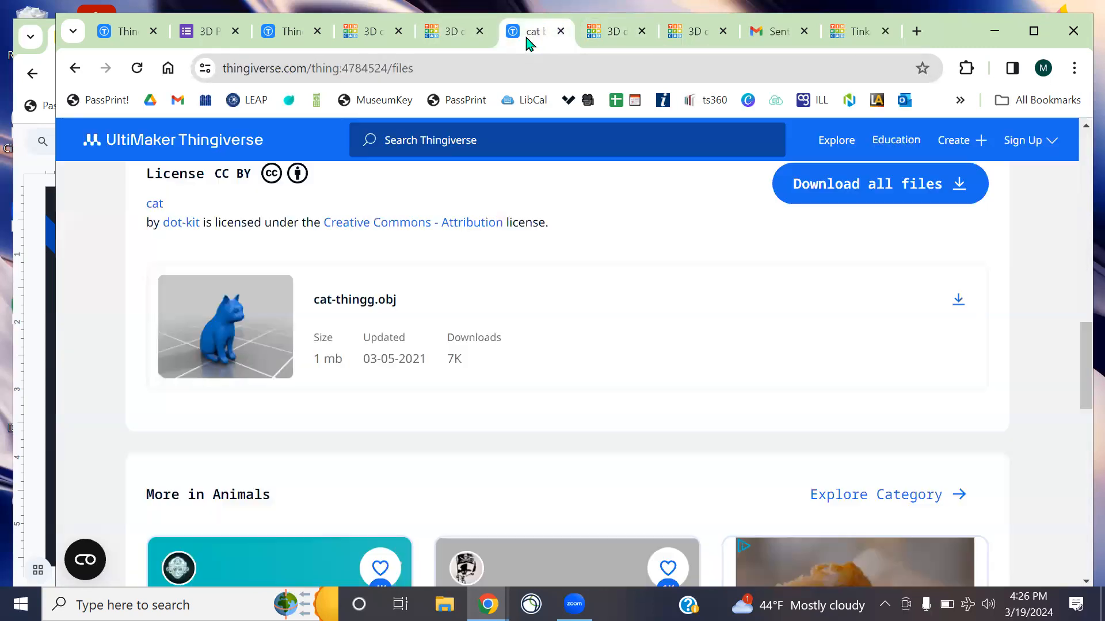
{"action": "scroll", "coordinate": [520, 225], "scroll_direction": "up", "scroll_amount": 10}
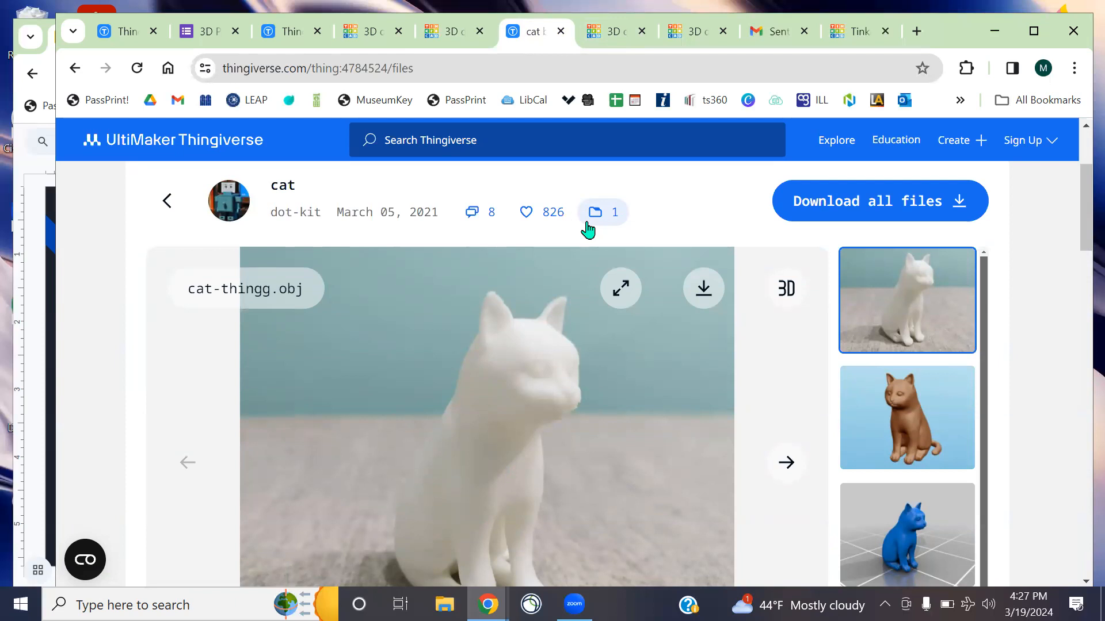
{"action": "scroll", "coordinate": [593, 239], "scroll_direction": "down", "scroll_amount": 5}
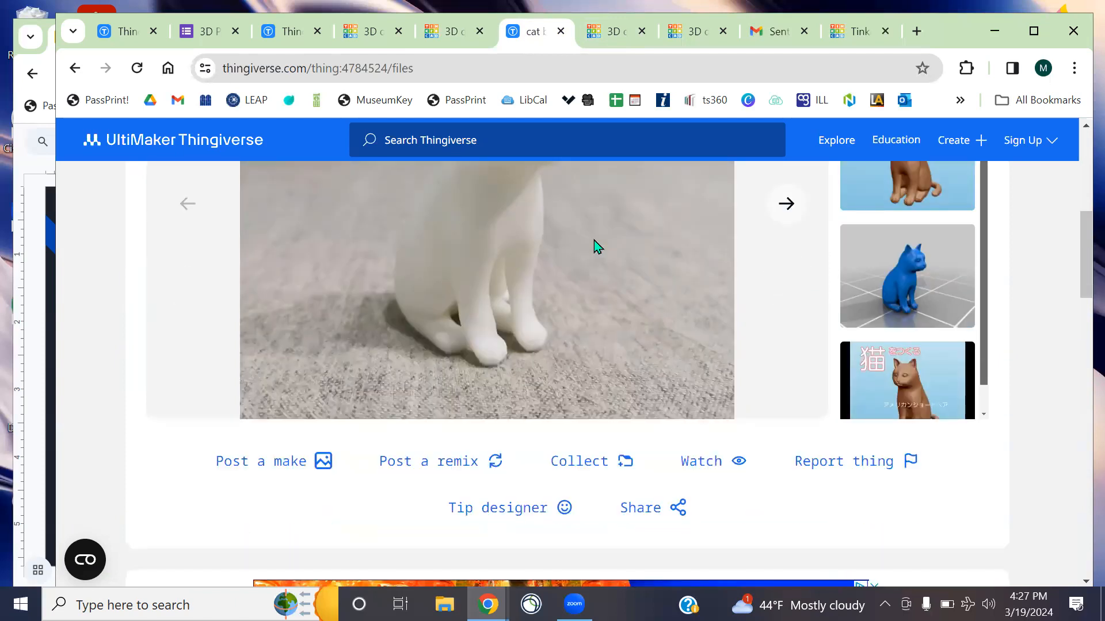
{"action": "scroll", "coordinate": [599, 247], "scroll_direction": "up", "scroll_amount": 3}
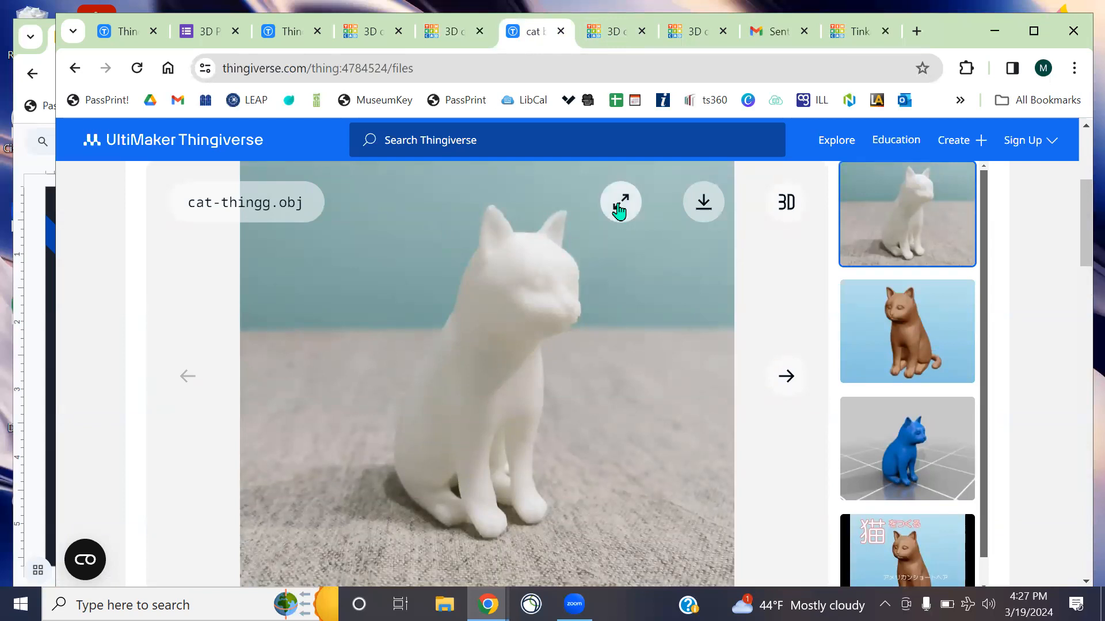
{"action": "scroll", "coordinate": [526, 320], "scroll_direction": "down", "scroll_amount": 2}
{"action": "scroll", "coordinate": [527, 323], "scroll_direction": "up", "scroll_amount": 2}
{"action": "scroll", "coordinate": [526, 320], "scroll_direction": "down", "scroll_amount": 4}
{"action": "scroll", "coordinate": [526, 320], "scroll_direction": "up", "scroll_amount": 4}
{"action": "left_click", "coordinate": [455, 31]}
{"action": "left_click", "coordinate": [521, 32]}
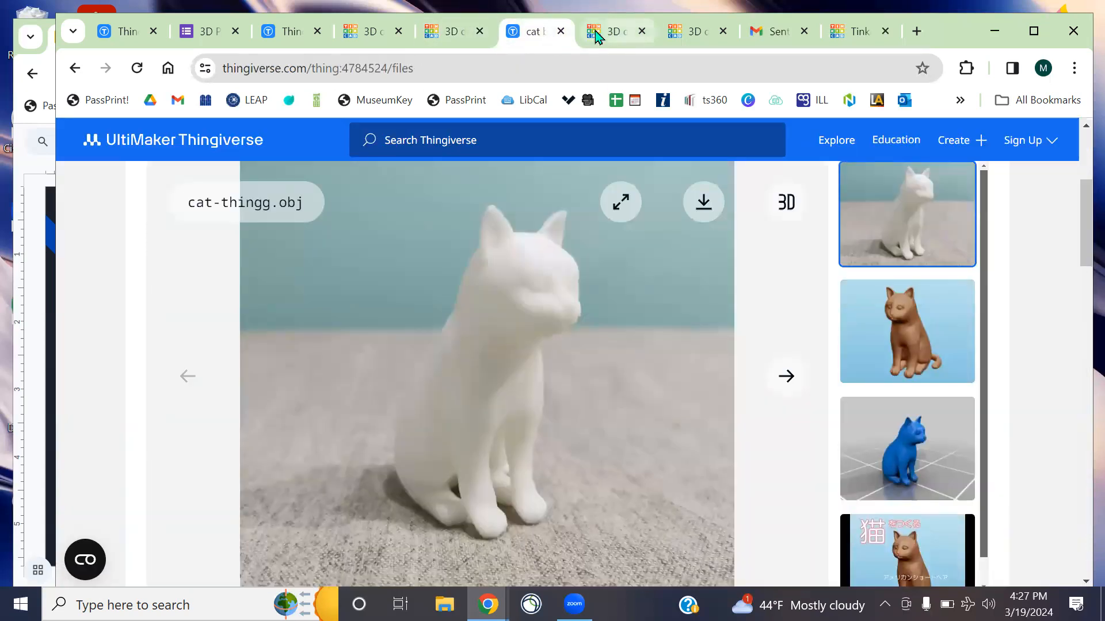
Return to the Neat Bruticus-Sango design in Tinkercad and examine the mouse bodies, segmented tails and surrounding box hole
{"action": "left_click", "coordinate": [596, 31]}
{"action": "right_click_drag", "start_coordinate": [455, 270], "coordinate": [480, 272]}
{"action": "middle_click_drag", "start_coordinate": [498, 270], "coordinate": [661, 333]}
{"action": "scroll", "coordinate": [550, 331], "scroll_direction": "up", "scroll_amount": 4}
{"action": "right_click_drag", "start_coordinate": [653, 336], "coordinate": [545, 323]}
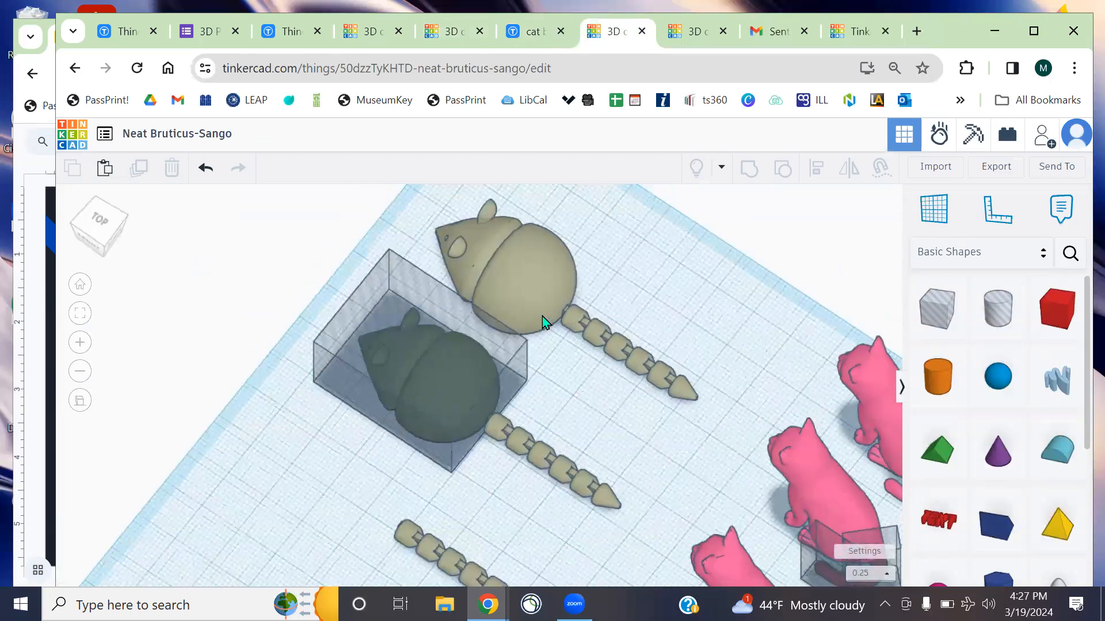
{"action": "key", "text": "ctrl"}
{"action": "key", "text": "ctrl"}
{"action": "right_click_drag", "start_coordinate": [636, 351], "coordinate": [742, 350]}
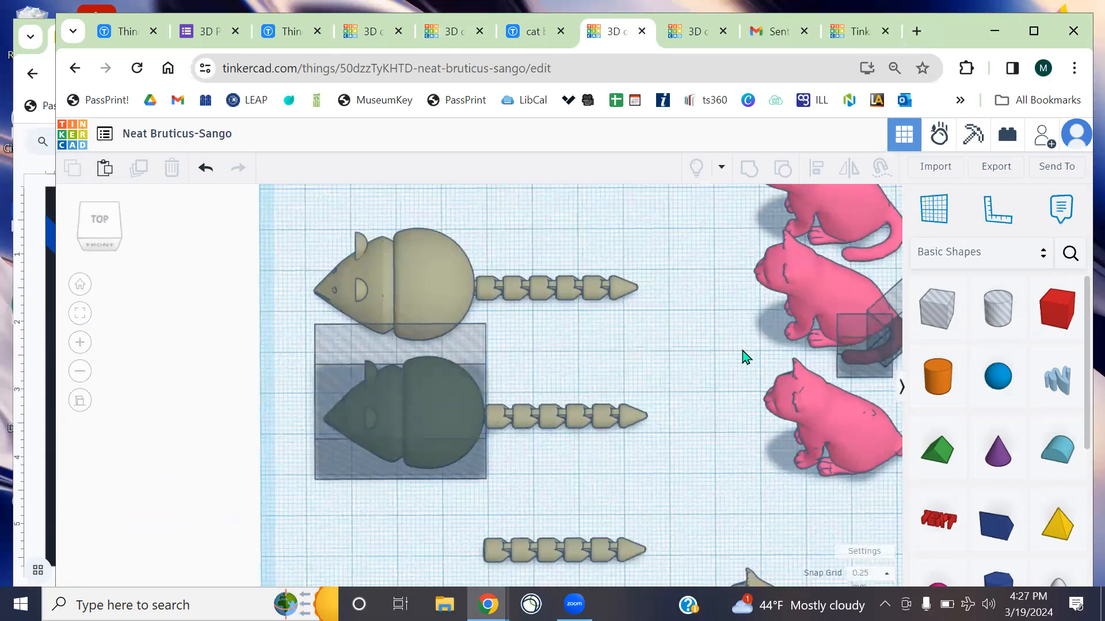
Examine the pink cats, the box holes around the cat's tail, and the cat remixed with a segmented tail
{"action": "middle_click_drag", "start_coordinate": [746, 357], "coordinate": [610, 357]}
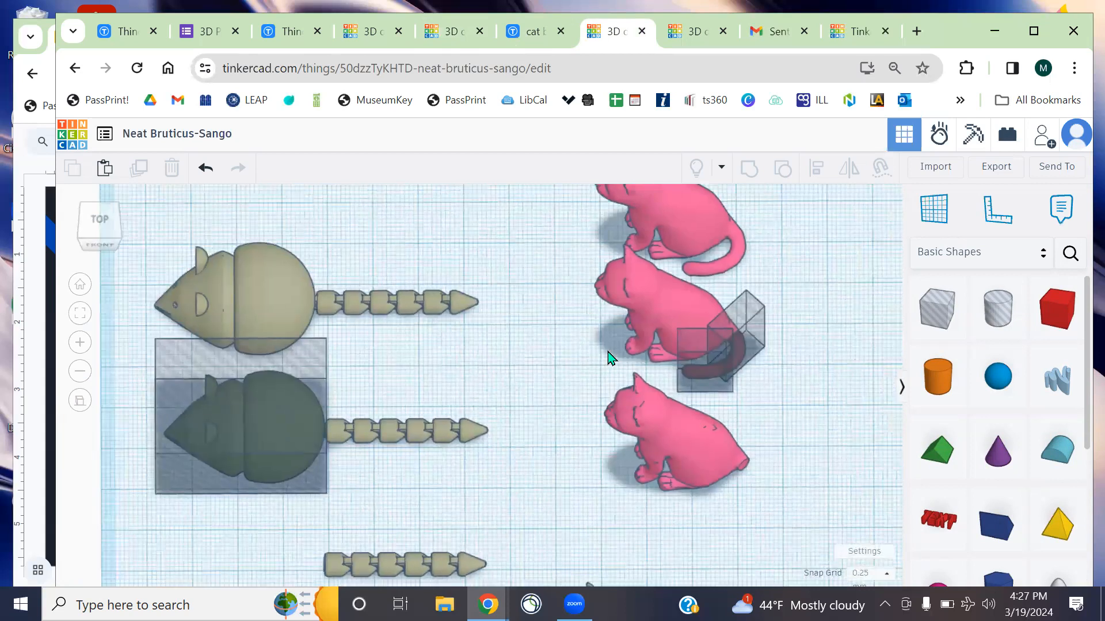
{"action": "middle_click_drag", "start_coordinate": [368, 367], "coordinate": [459, 294]}
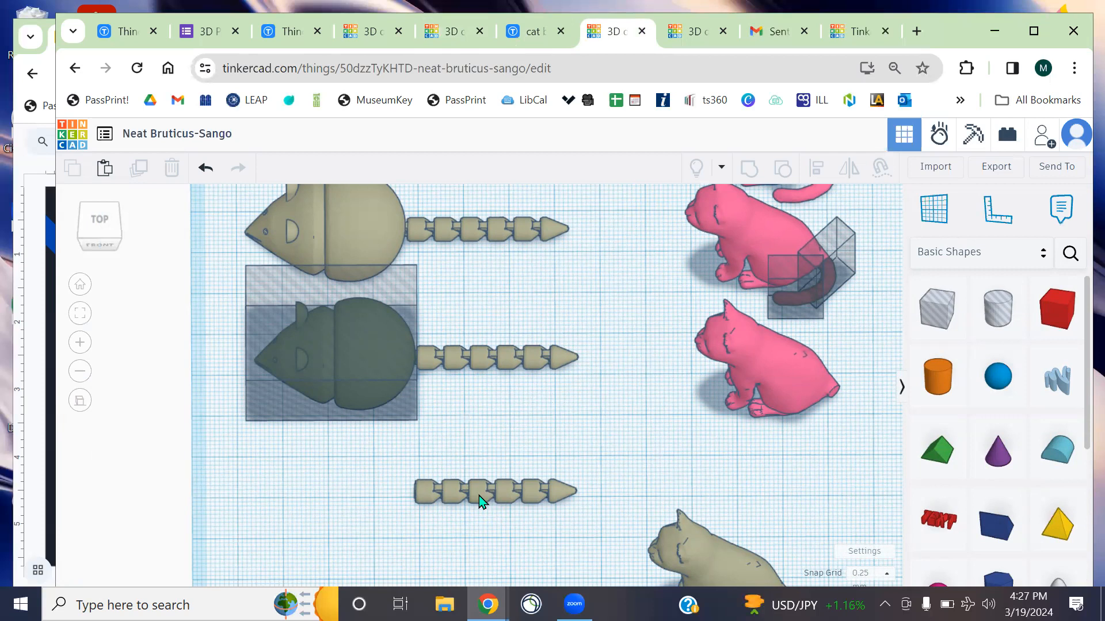
{"action": "middle_click_drag", "start_coordinate": [602, 351], "coordinate": [308, 474]}
{"action": "right_click_drag", "start_coordinate": [596, 376], "coordinate": [577, 383]}
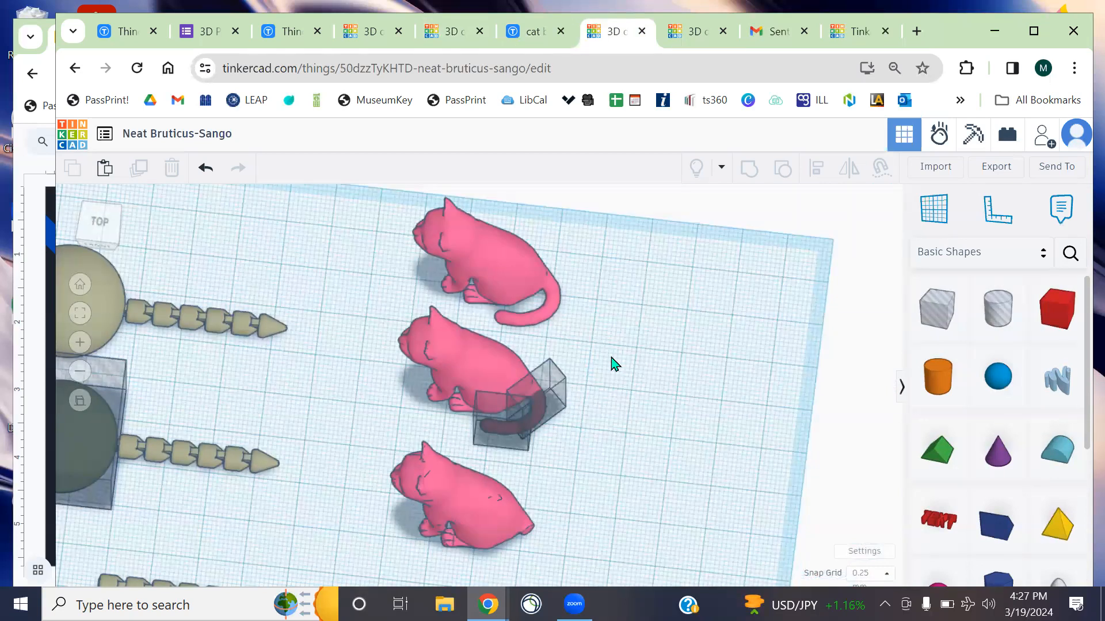
{"action": "middle_click_drag", "start_coordinate": [599, 488], "coordinate": [588, 399]}
{"action": "right_click_drag", "start_coordinate": [605, 489], "coordinate": [633, 296]}
{"action": "scroll", "coordinate": [487, 378], "scroll_direction": "up", "scroll_amount": 6}
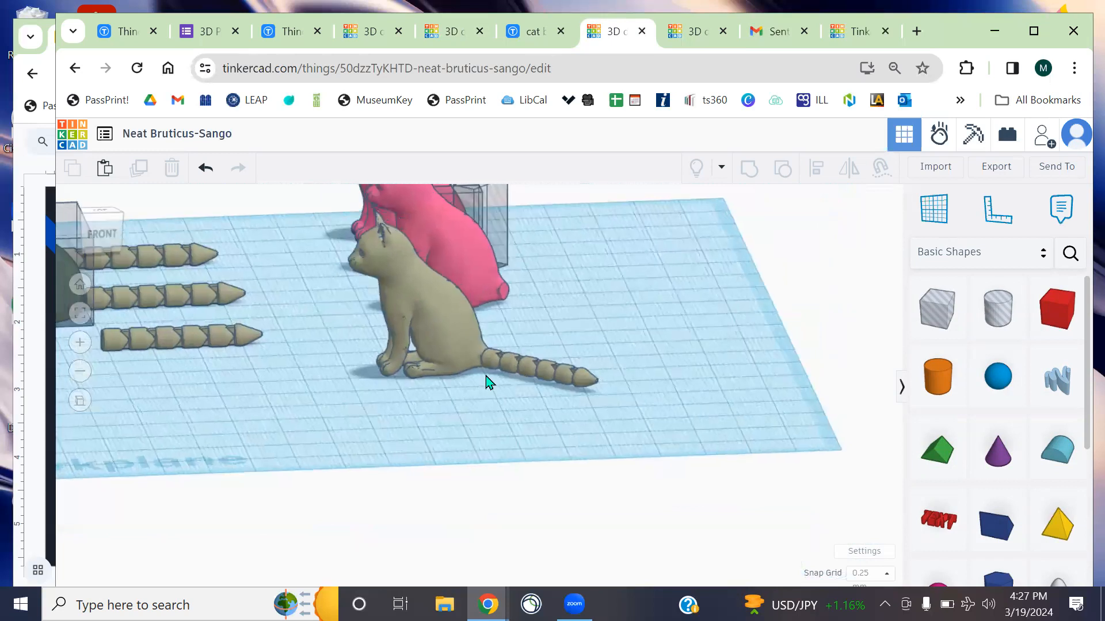
{"action": "right_click_drag", "start_coordinate": [527, 326], "coordinate": [420, 326]}
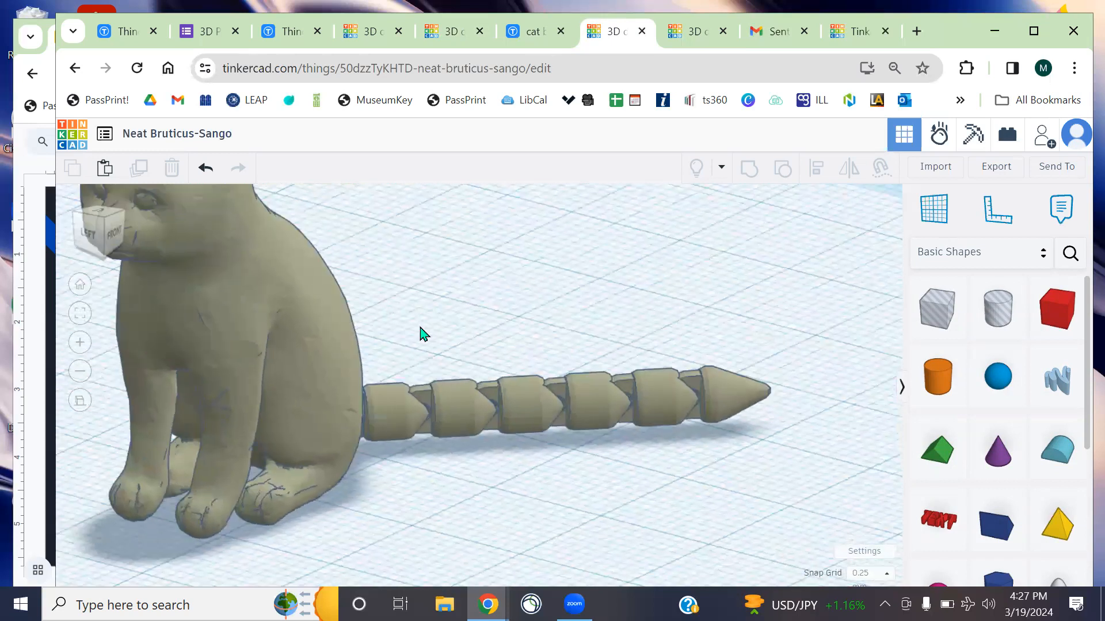
{"action": "right_click_drag", "start_coordinate": [494, 335], "coordinate": [523, 353]}
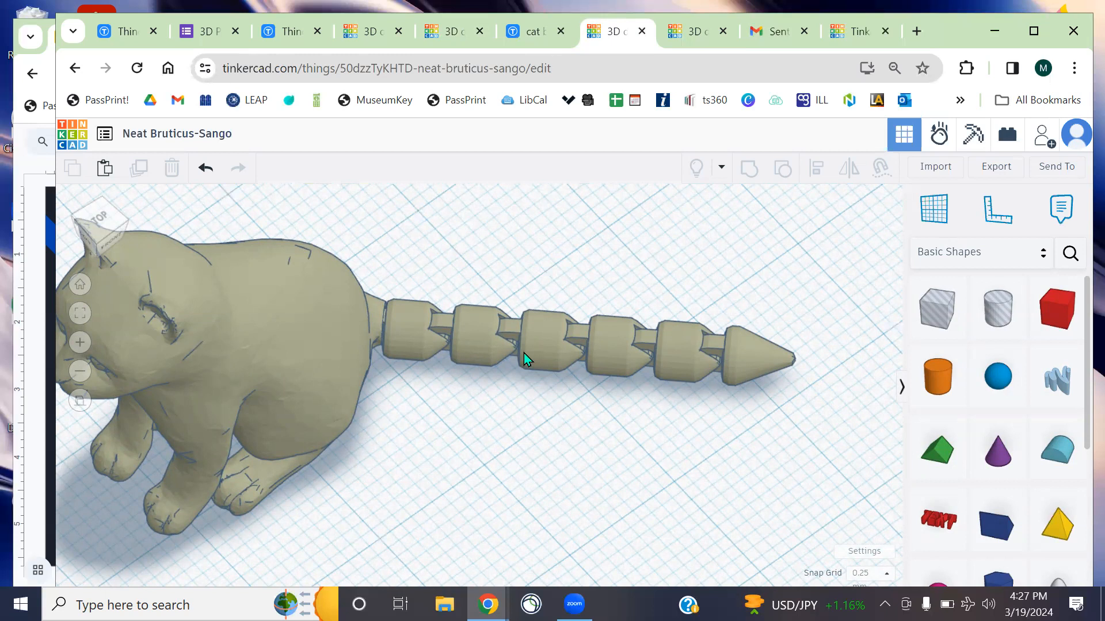
Check the cat's Thingiverse page, return to the Neat Bruticus-Sango design and view the remixed cat from the side
{"action": "left_click", "coordinate": [516, 30]}
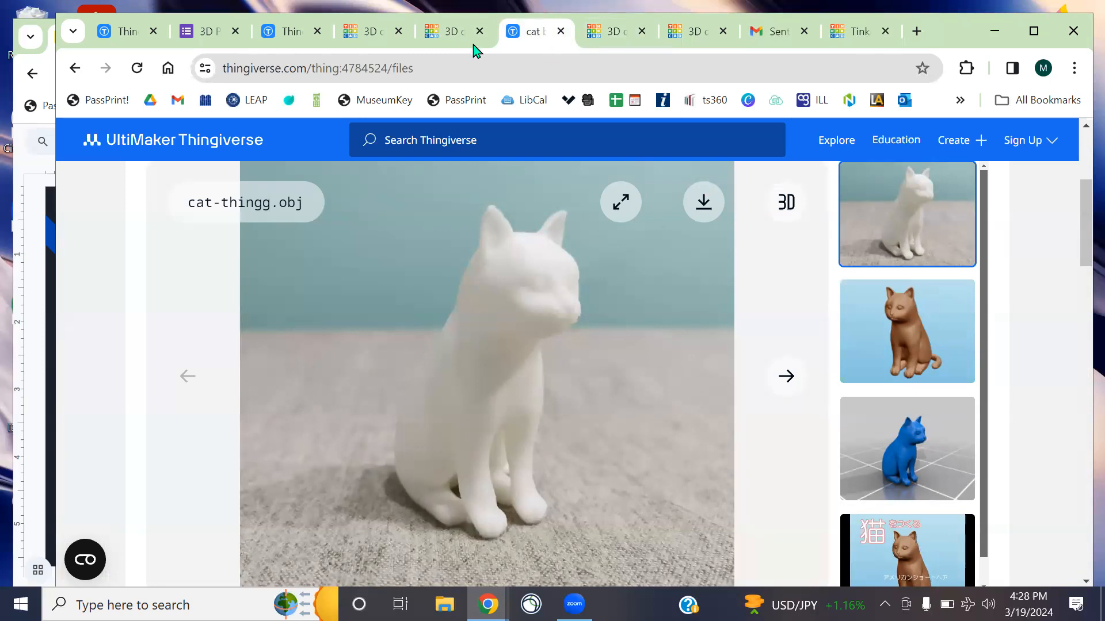
{"action": "left_click", "coordinate": [587, 35]}
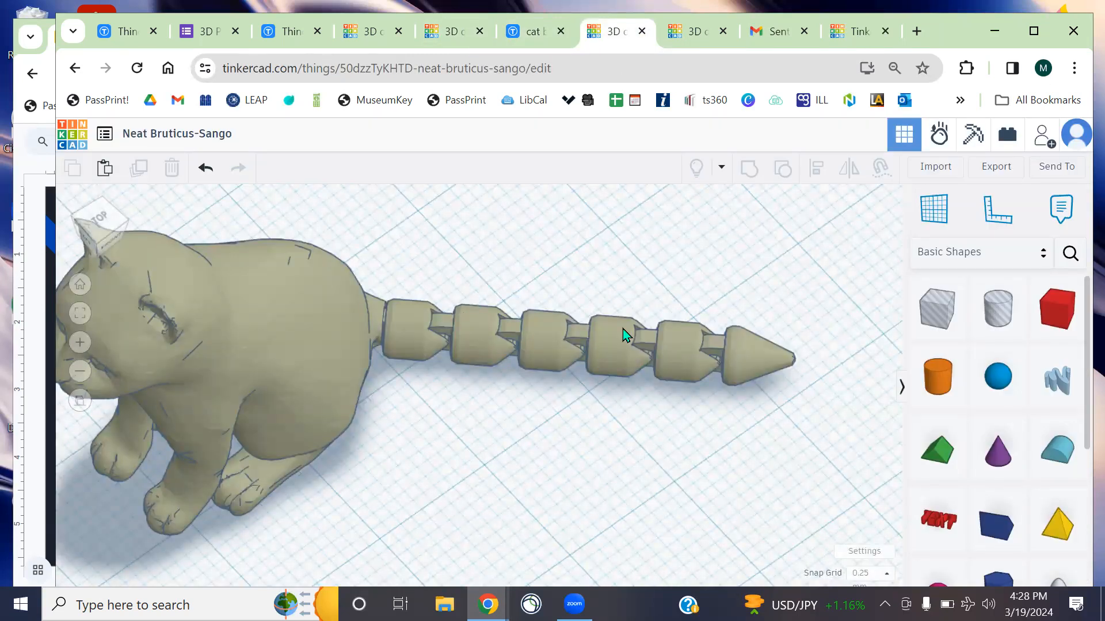
{"action": "right_click_drag", "start_coordinate": [681, 305], "coordinate": [529, 268]}
{"action": "scroll", "coordinate": [528, 268], "scroll_direction": "down", "scroll_amount": 5}
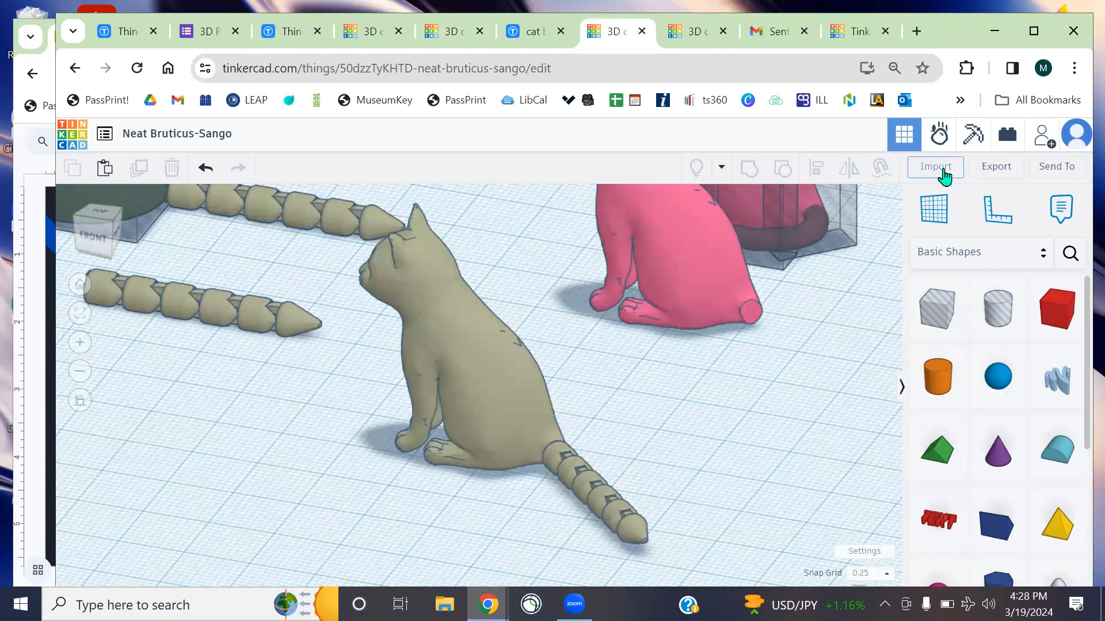
Open the shape import, look over the model files in the Downloads folder, and cancel without choosing one
{"action": "left_click", "coordinate": [945, 172]}
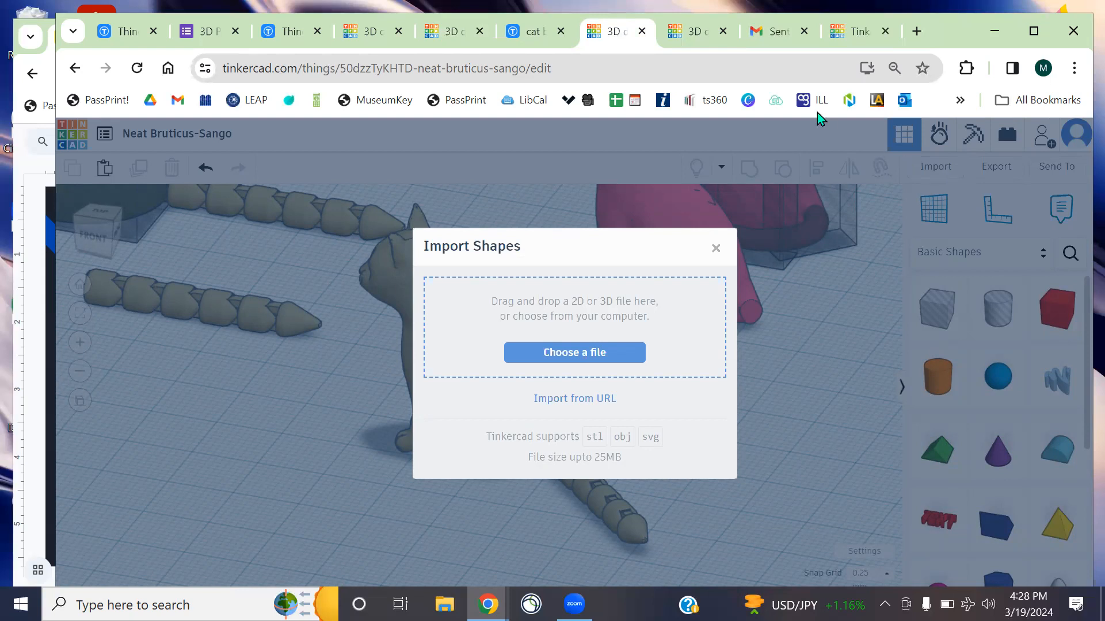
{"action": "left_click", "coordinate": [715, 249]}
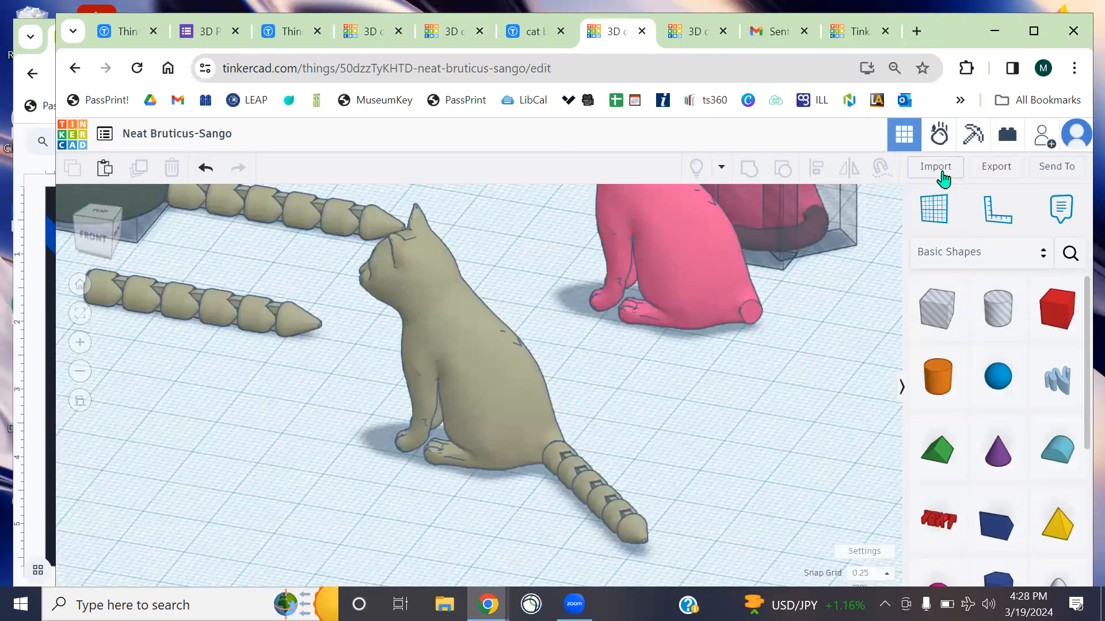
{"action": "left_click", "coordinate": [938, 168]}
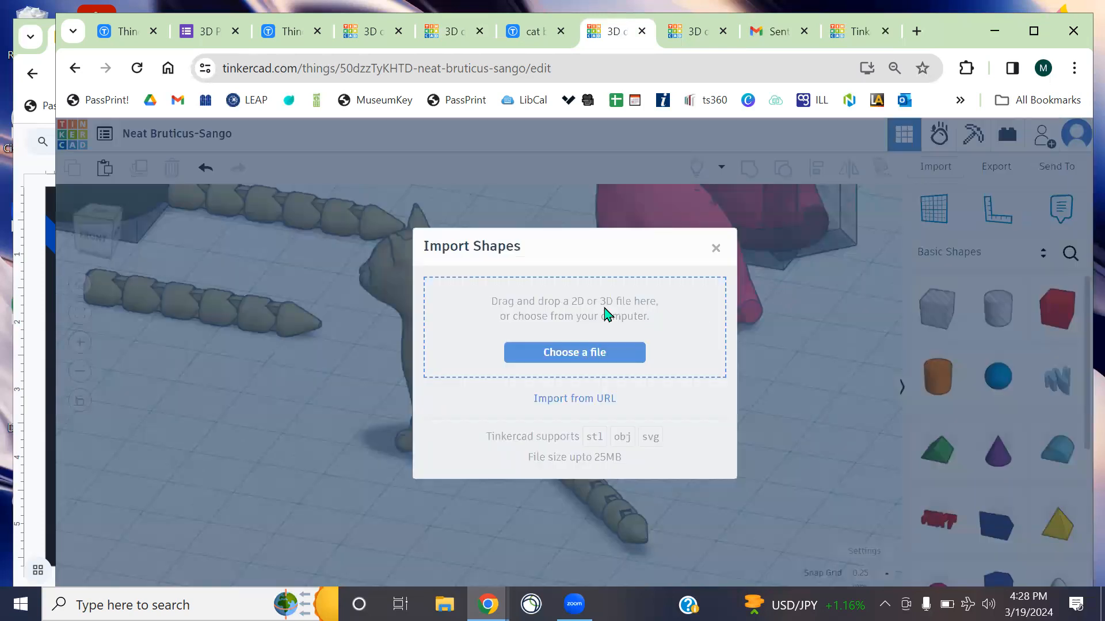
{"action": "left_click", "coordinate": [566, 307]}
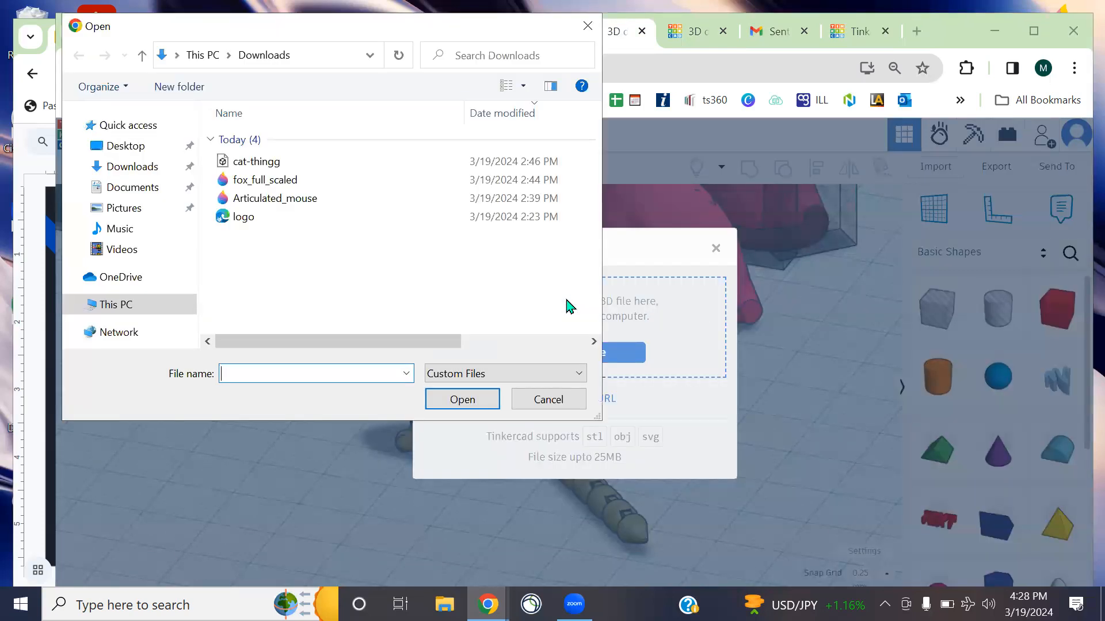
{"action": "left_click", "coordinate": [562, 398]}
Switch to the MILLBURN LOGO FINAL design and view the importable files in Downloads, closing the import without choosing one
{"action": "left_click", "coordinate": [699, 37]}
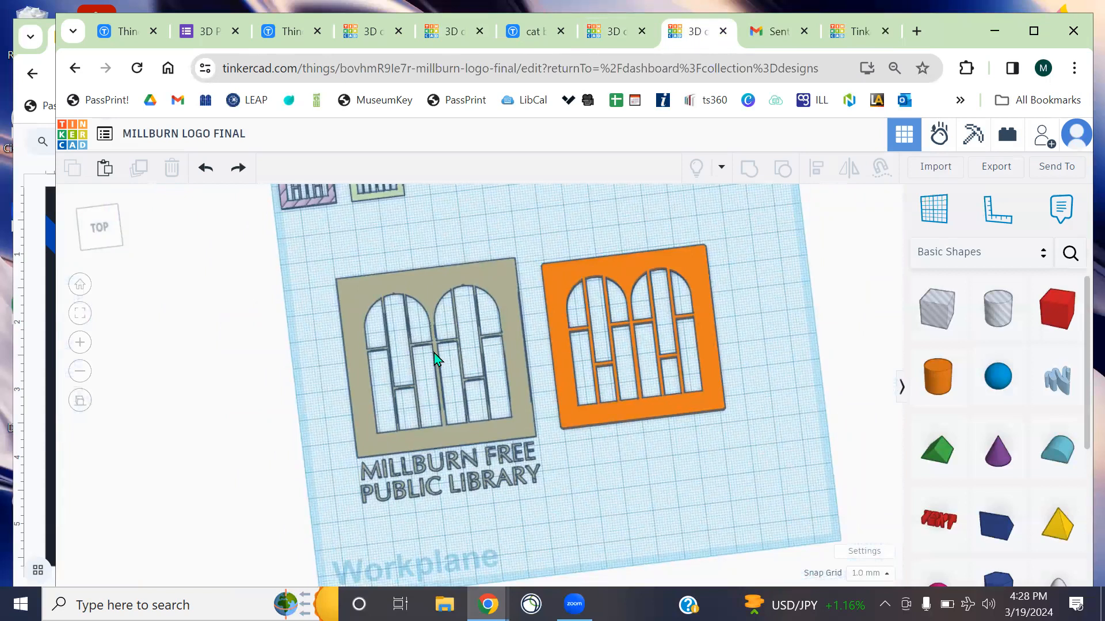
{"action": "middle_click_drag", "start_coordinate": [582, 382], "coordinate": [648, 359]}
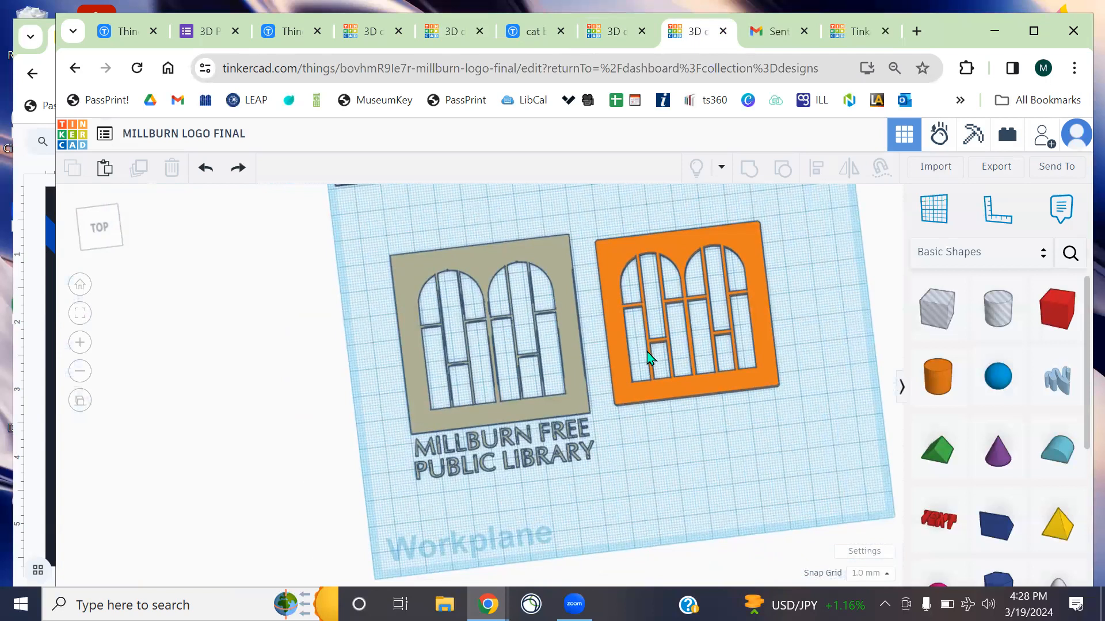
{"action": "left_click", "coordinate": [938, 168]}
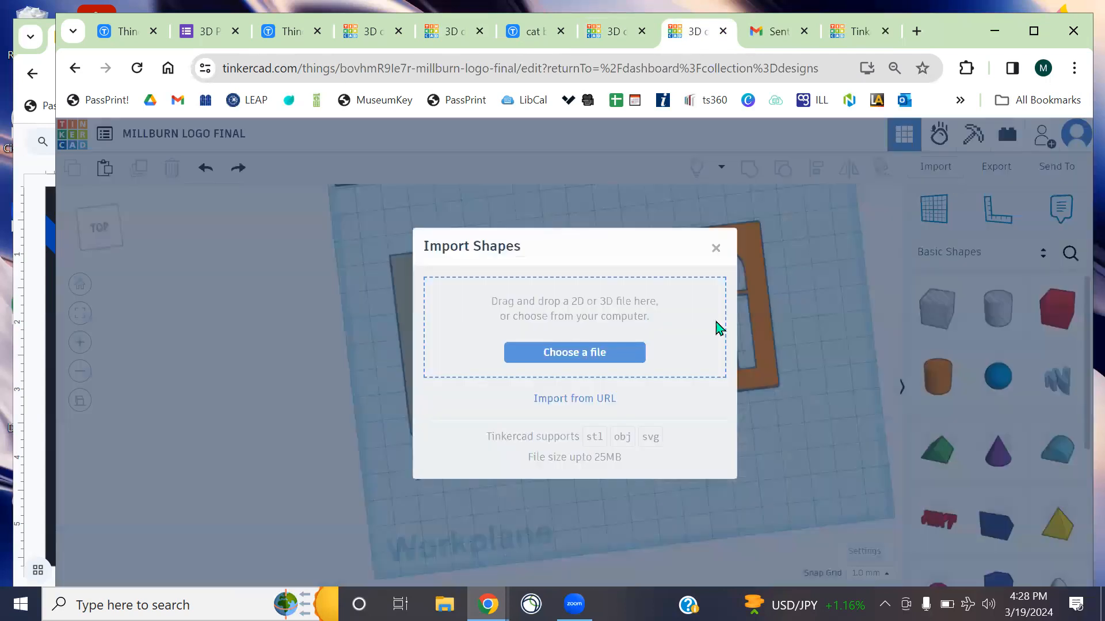
{"action": "left_click", "coordinate": [594, 309]}
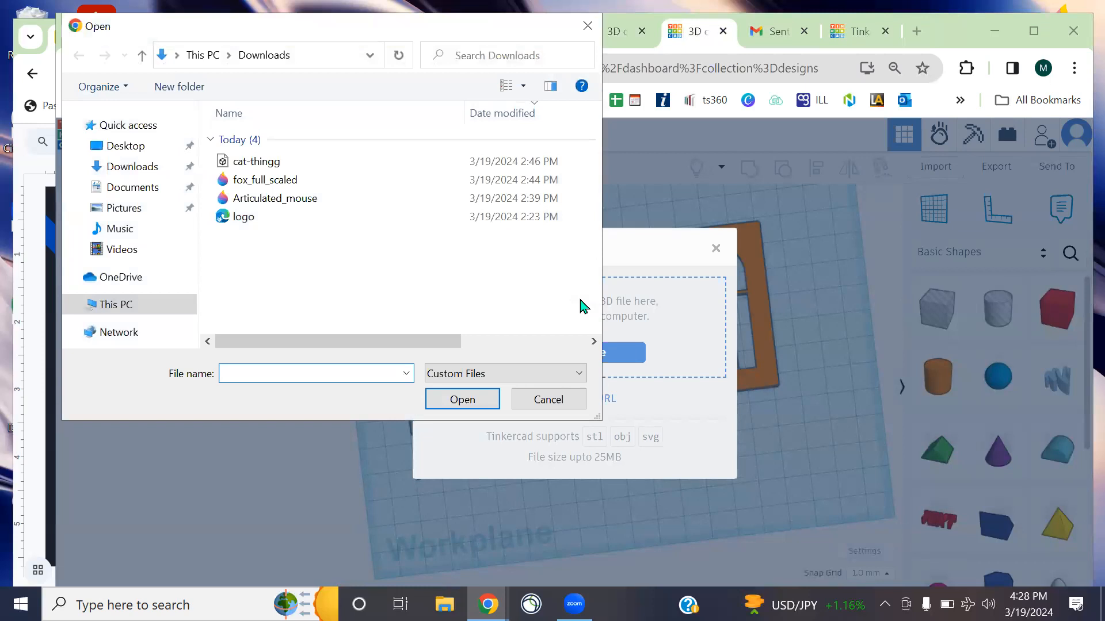
{"action": "left_click", "coordinate": [530, 399]}
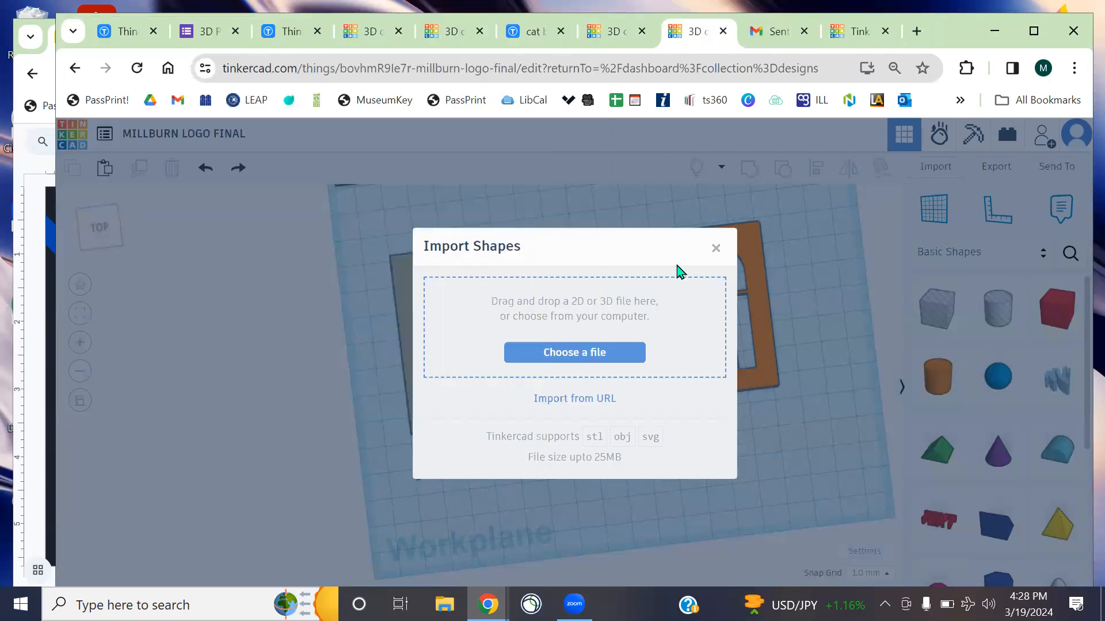
{"action": "left_click", "coordinate": [713, 251]}
Examine the window-shaped Millburn Free Public Library logo and its lettering up close
{"action": "right_click_drag", "start_coordinate": [619, 370], "coordinate": [567, 322]}
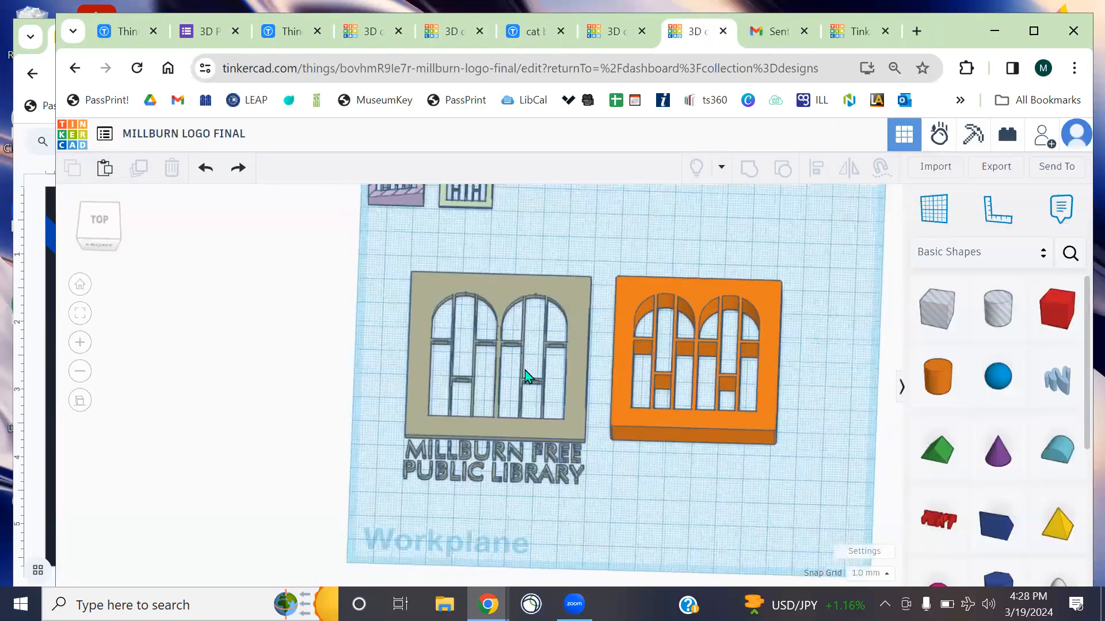
{"action": "scroll", "coordinate": [525, 374], "scroll_direction": "up", "scroll_amount": 2}
{"action": "scroll", "coordinate": [542, 469], "scroll_direction": "up", "scroll_amount": 2}
{"action": "left_click", "coordinate": [501, 451]}
{"action": "scroll", "coordinate": [501, 451], "scroll_direction": "up", "scroll_amount": 1}
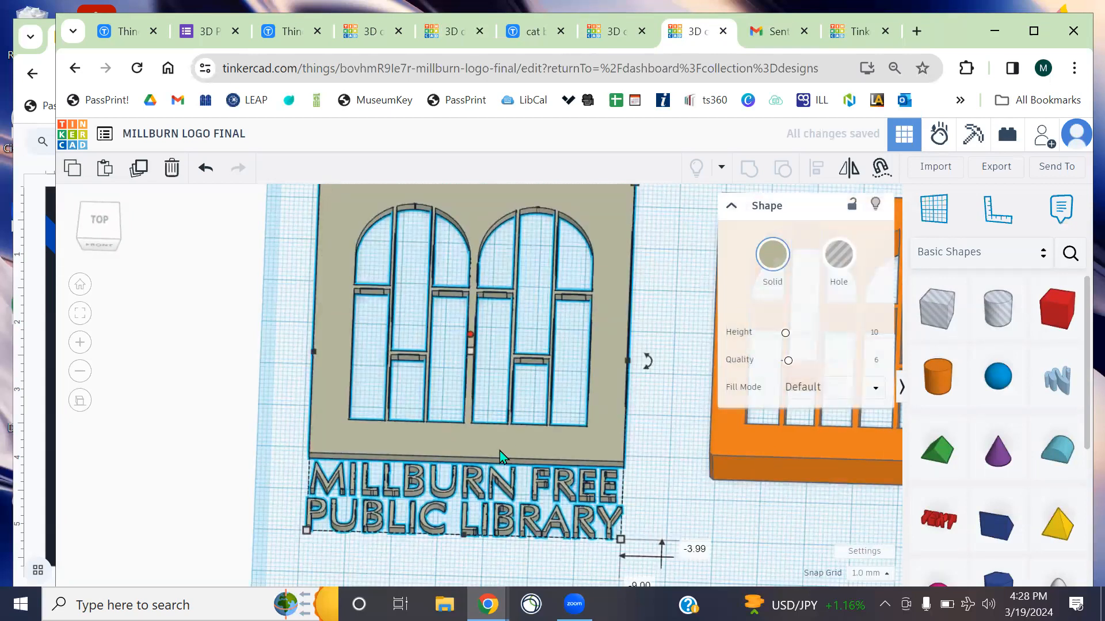
{"action": "left_click", "coordinate": [676, 295]}
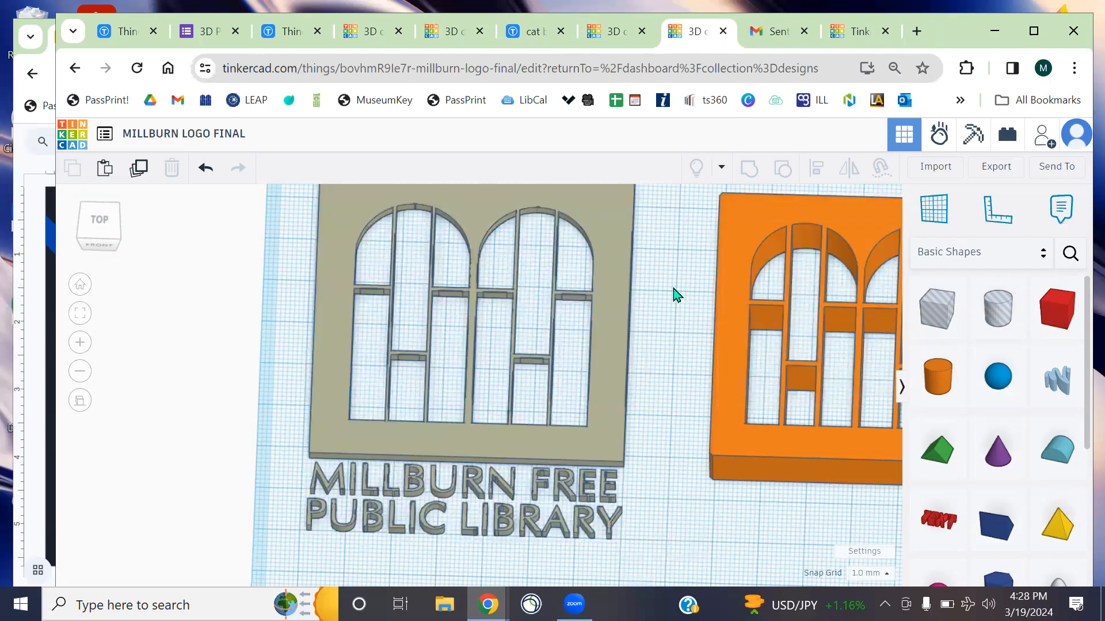
Select the library logo with its lettering and inspect its thickness from a tilted view and from above
{"action": "right_click_drag", "start_coordinate": [665, 261], "coordinate": [630, 207]}
{"action": "left_click", "coordinate": [526, 351]}
{"action": "mouse_move", "coordinate": [481, 410]}
{"action": "left_mouse_down"}
{"action": "mouse_move", "coordinate": [484, 427]}
{"action": "mouse_move", "coordinate": [471, 227]}
{"action": "mouse_move", "coordinate": [501, 371]}
{"action": "mouse_move", "coordinate": [505, 334]}
{"action": "mouse_move", "coordinate": [495, 413]}
{"action": "left_mouse_up"}
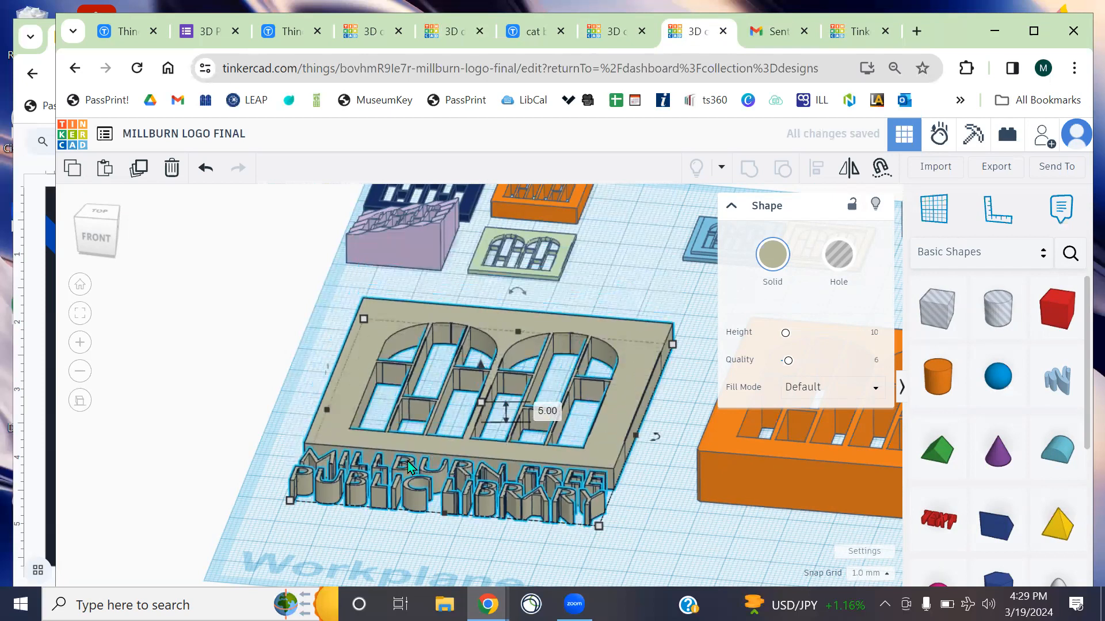
{"action": "right_click_drag", "start_coordinate": [271, 343], "coordinate": [412, 353]}
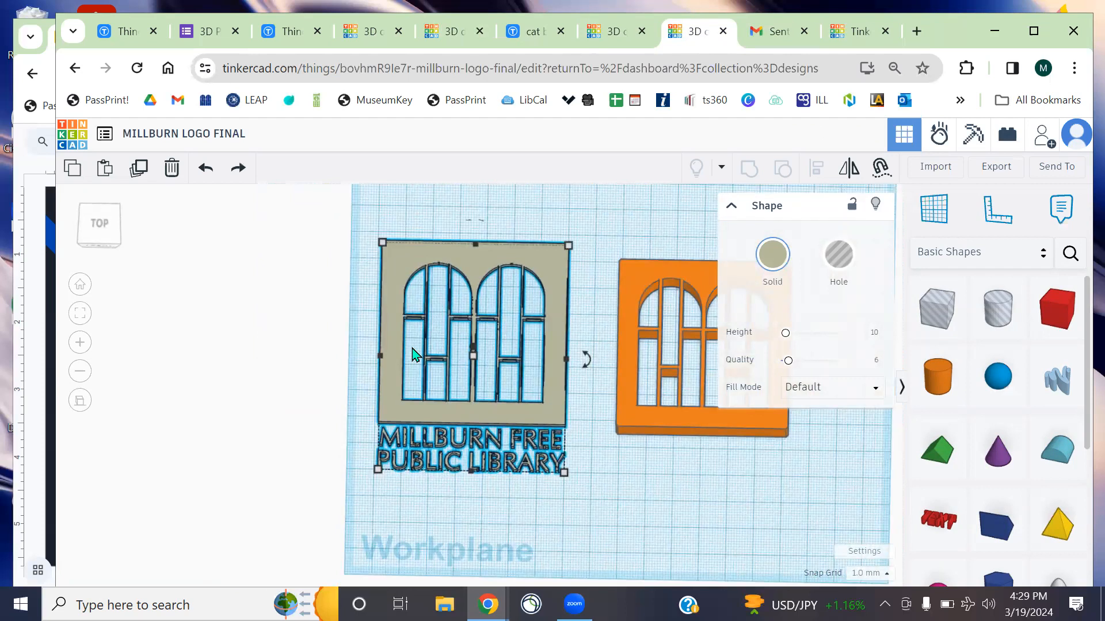
{"action": "middle_click_drag", "start_coordinate": [244, 337], "coordinate": [137, 333]}
Review the import dialog, and the download formats and 3D print services offered when exporting the selected library logo
{"action": "left_click", "coordinate": [935, 167]}
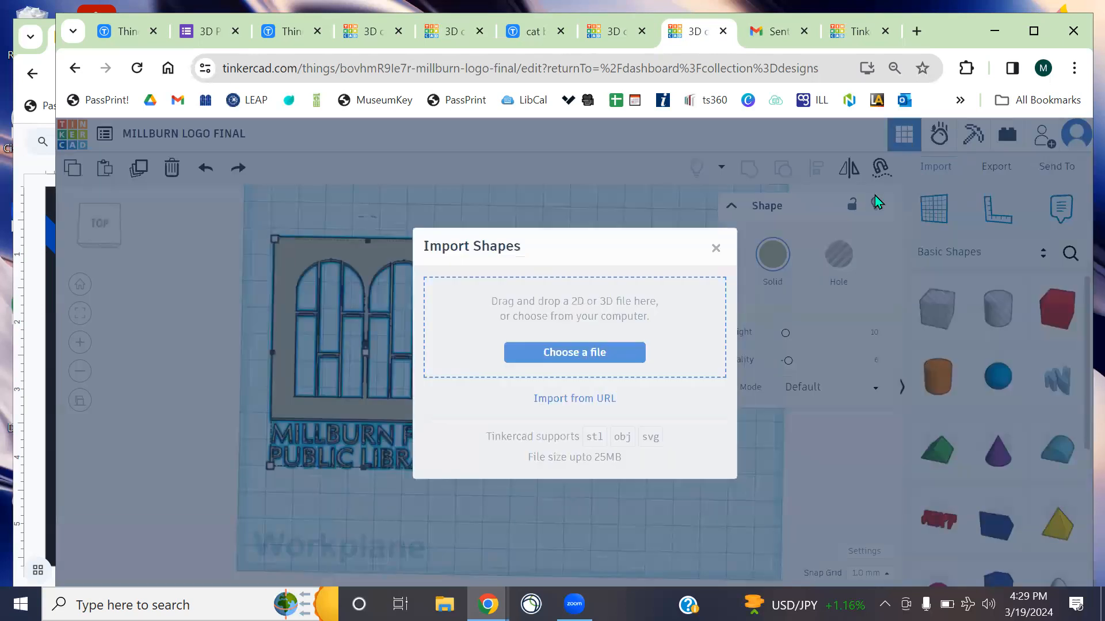
{"action": "left_click", "coordinate": [717, 249]}
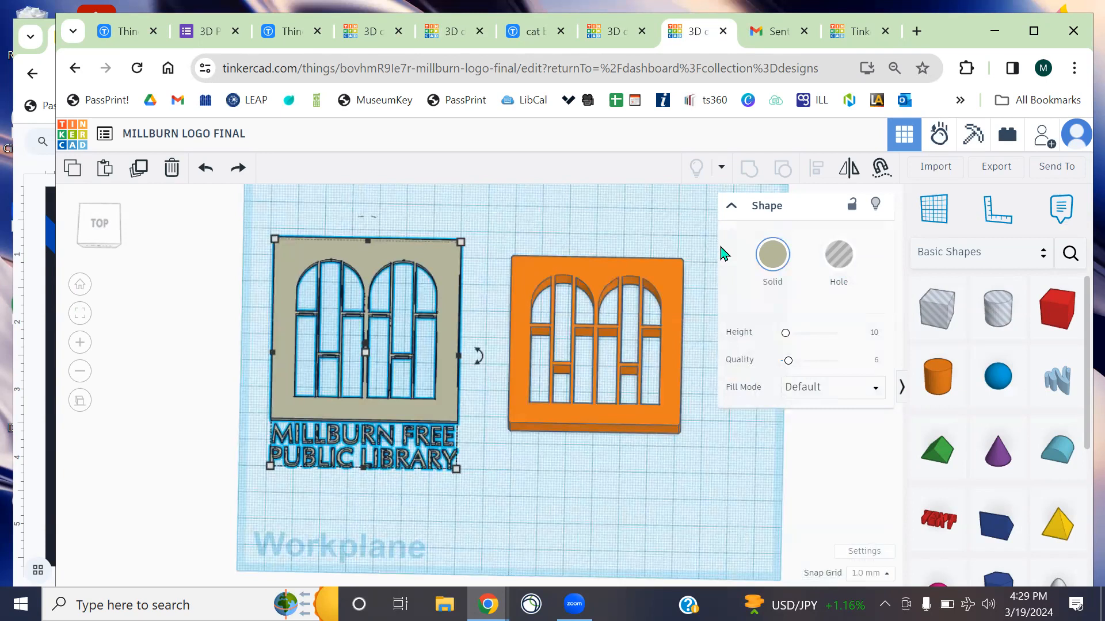
{"action": "left_click", "coordinate": [988, 168]}
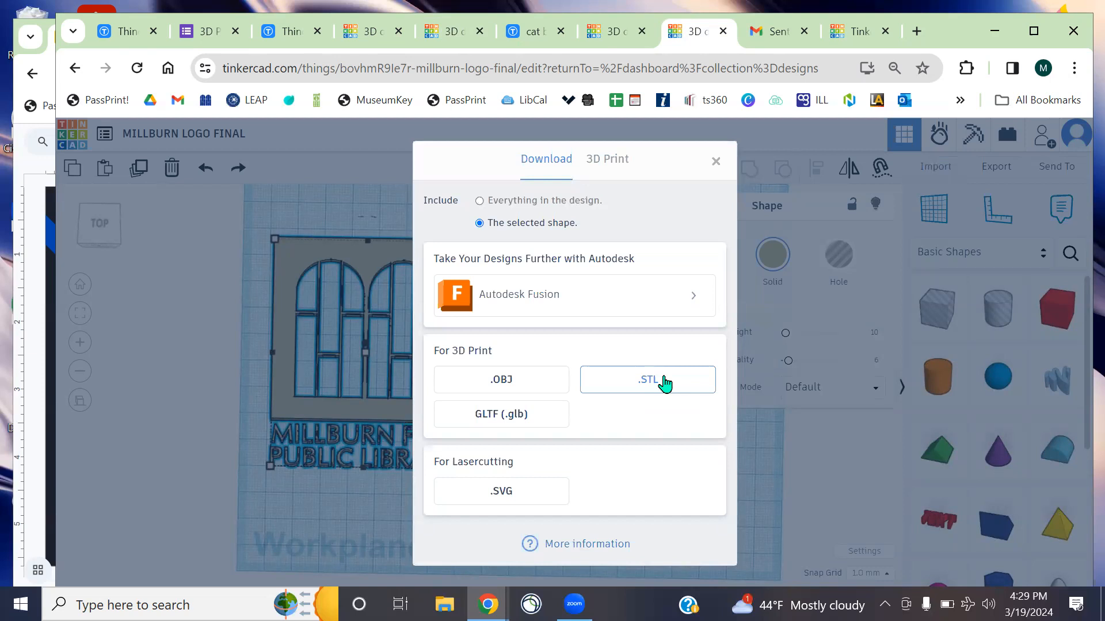
{"action": "left_click", "coordinate": [716, 161]}
{"action": "left_click", "coordinate": [996, 166]}
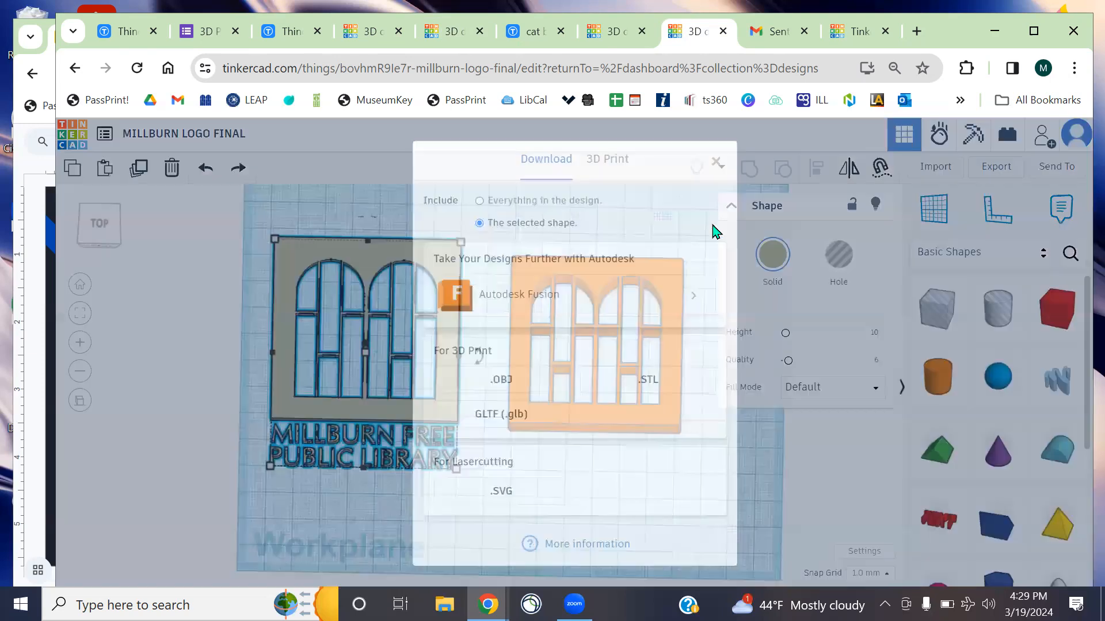
{"action": "left_click", "coordinate": [610, 162]}
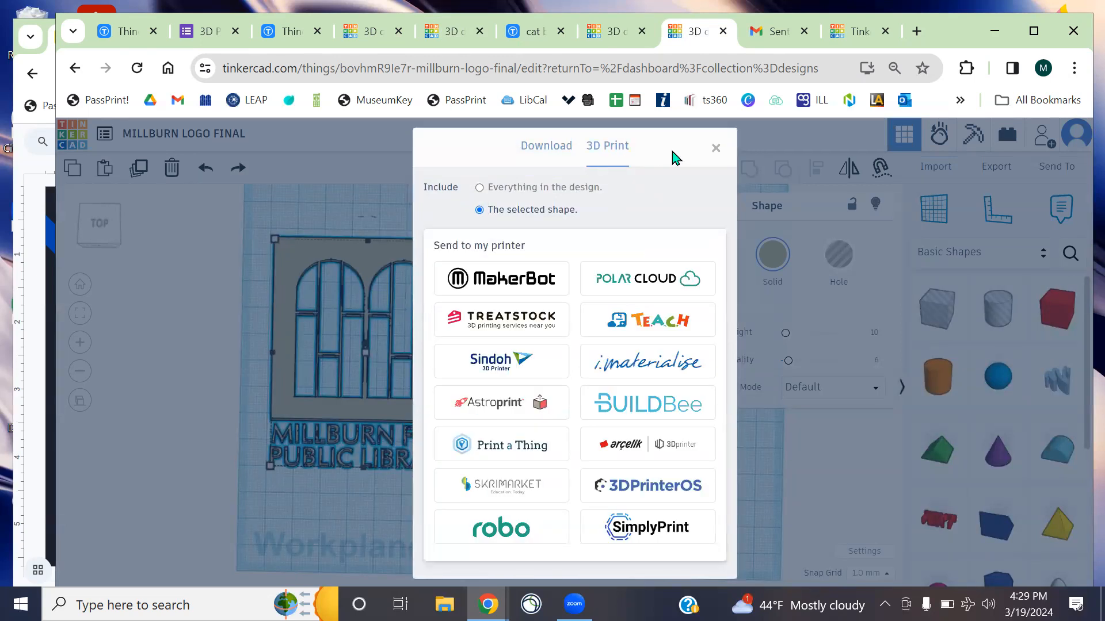
{"action": "left_click", "coordinate": [716, 148]}
Switch to the 3D Print Request Form and review its STL file question and upload dialog without adding a file
{"action": "left_click", "coordinate": [204, 36]}
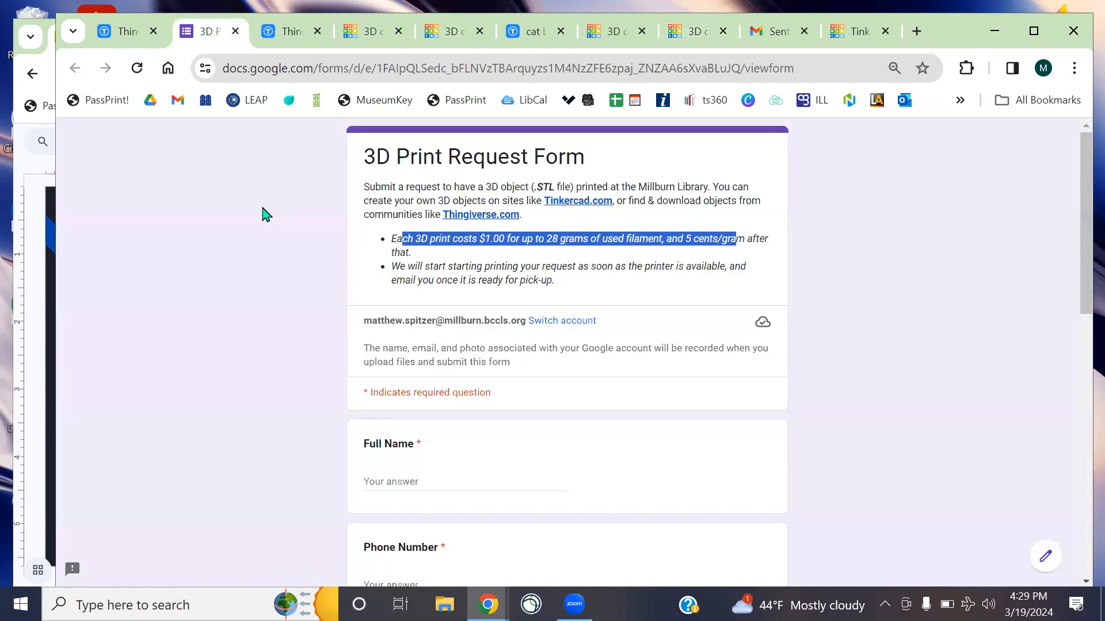
{"action": "left_click", "coordinate": [258, 221]}
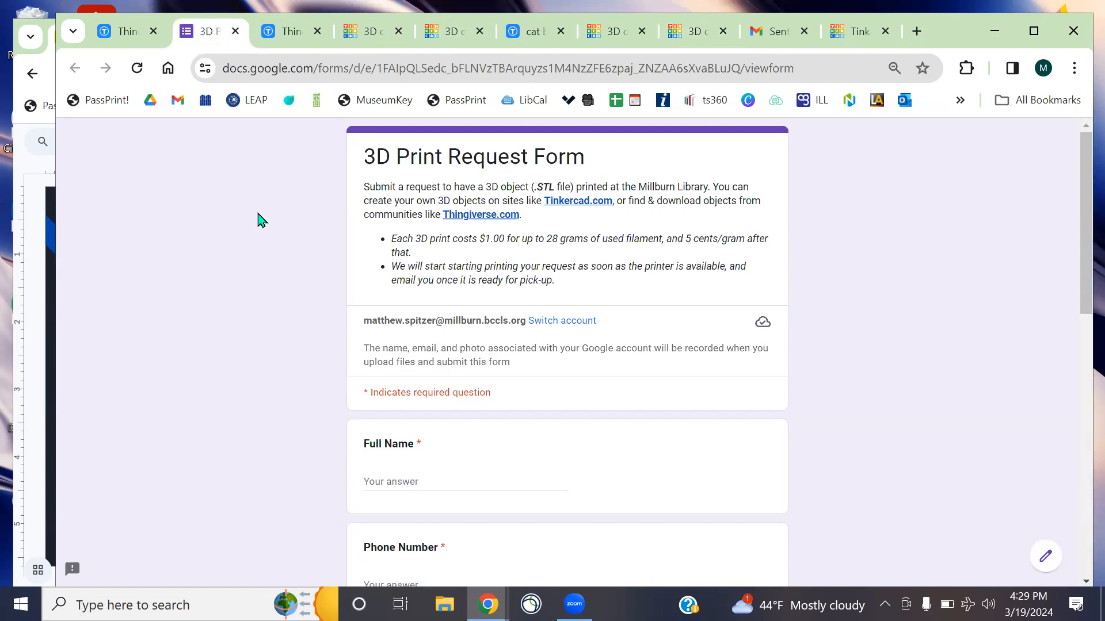
{"action": "scroll", "coordinate": [324, 255], "scroll_direction": "down", "scroll_amount": 15}
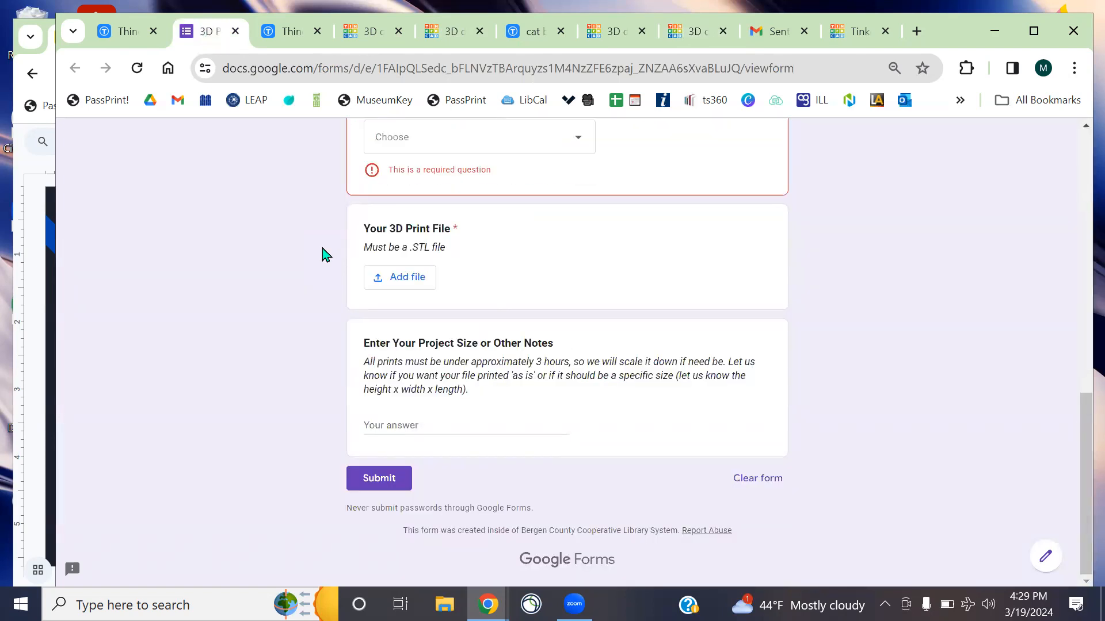
{"action": "left_click_drag", "start_coordinate": [455, 251], "coordinate": [400, 247]}
{"action": "left_click", "coordinate": [408, 279]}
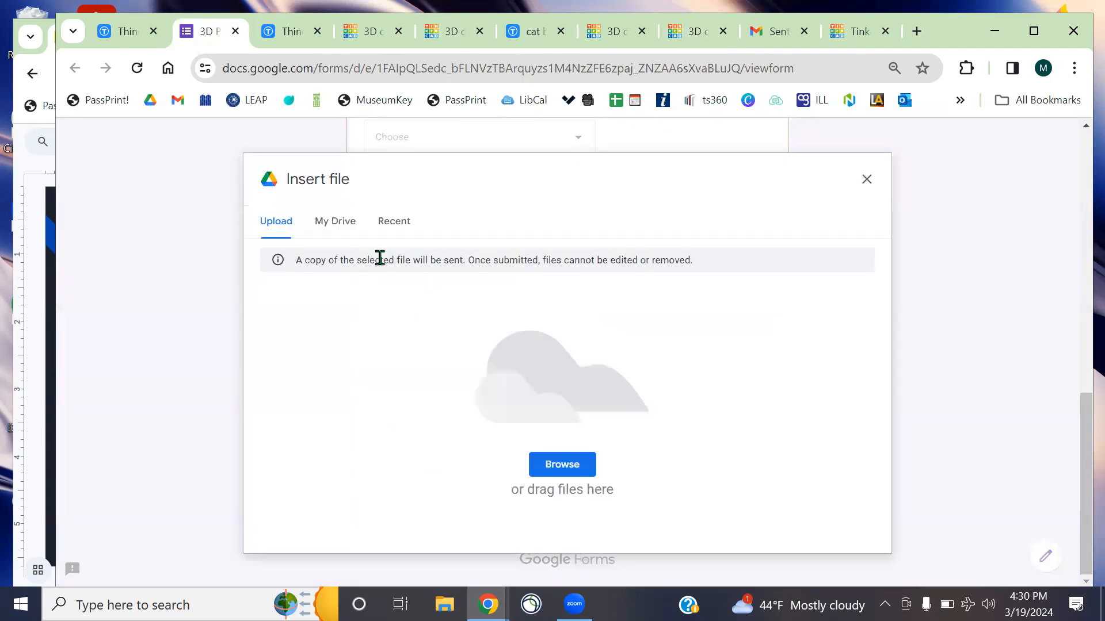
{"action": "left_click", "coordinate": [867, 179]}
Pass through the remaining open pages and the cup design, and switch to the TinkercadWorkshop presentation in Google Slides
{"action": "left_click", "coordinate": [774, 31]}
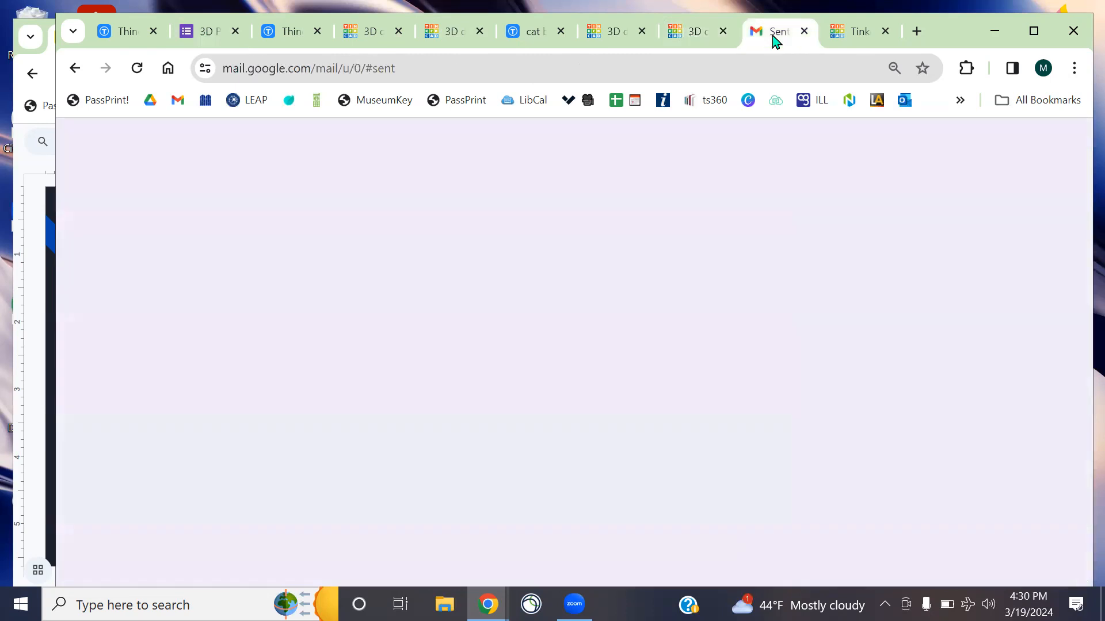
{"action": "left_click", "coordinate": [855, 32]}
{"action": "left_click", "coordinate": [457, 32]}
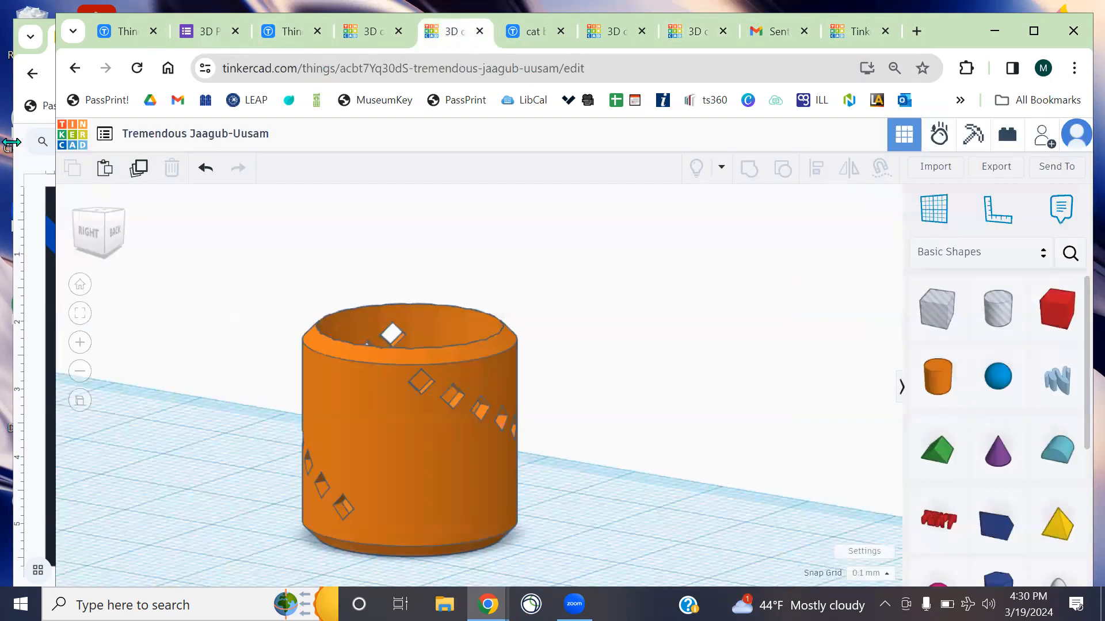
{"action": "left_click", "coordinate": [24, 170]}
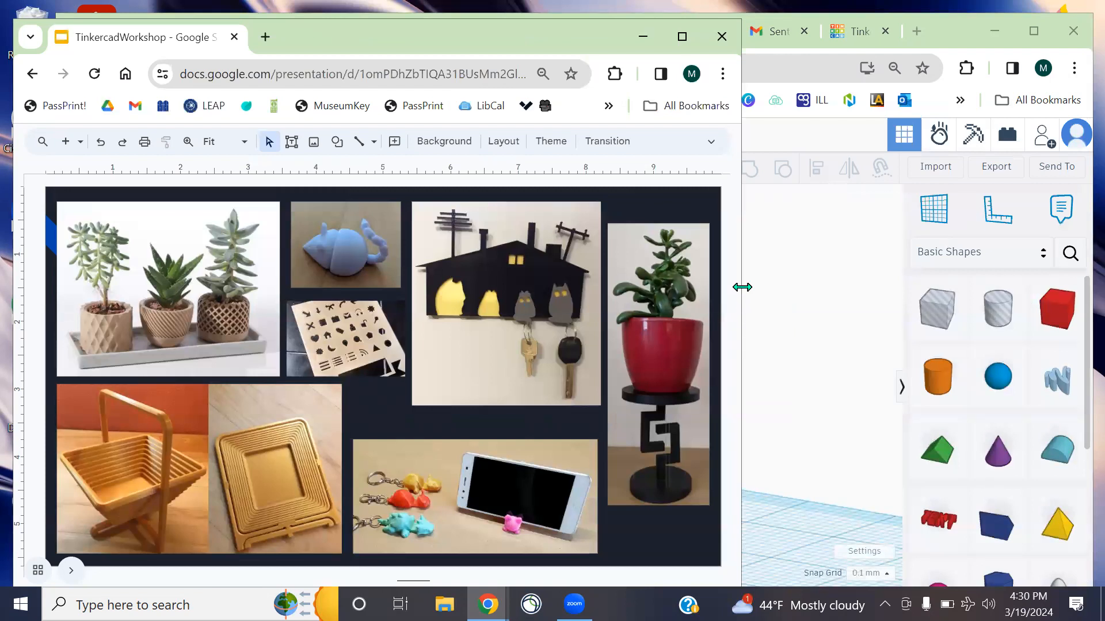
Widen the presentation window, look through the slides up to Grouping Again, and return to the Tinkercad Shortcuts slide
{"action": "left_click_drag", "start_coordinate": [742, 287], "coordinate": [996, 282]}
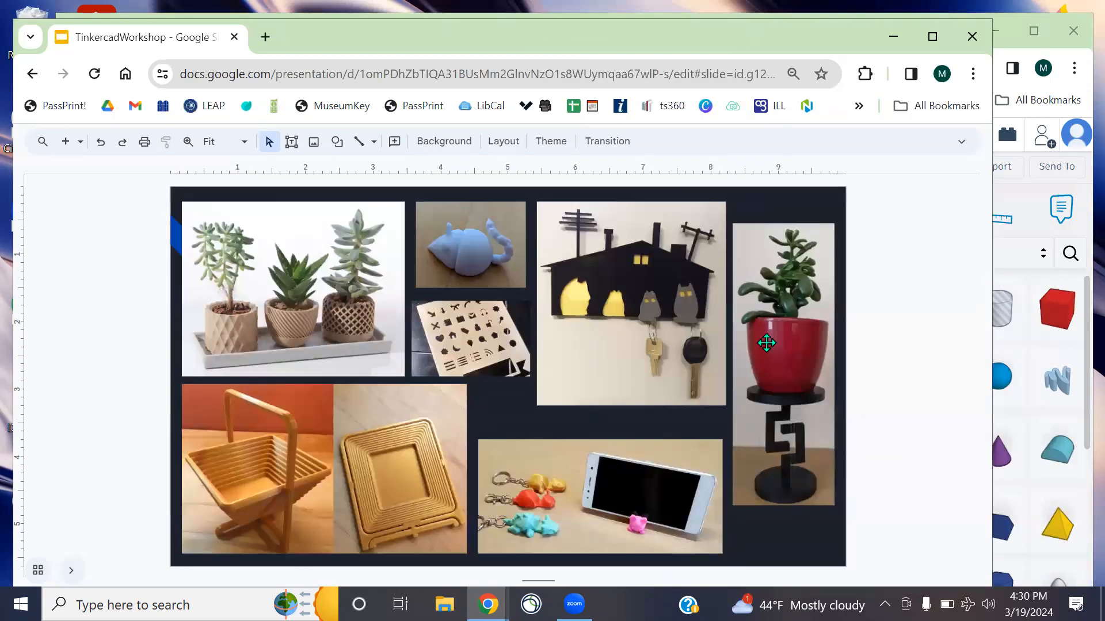
{"action": "scroll", "coordinate": [593, 378], "scroll_direction": "down", "scroll_amount": 2}
{"action": "scroll", "coordinate": [590, 378], "scroll_direction": "down", "scroll_amount": 4}
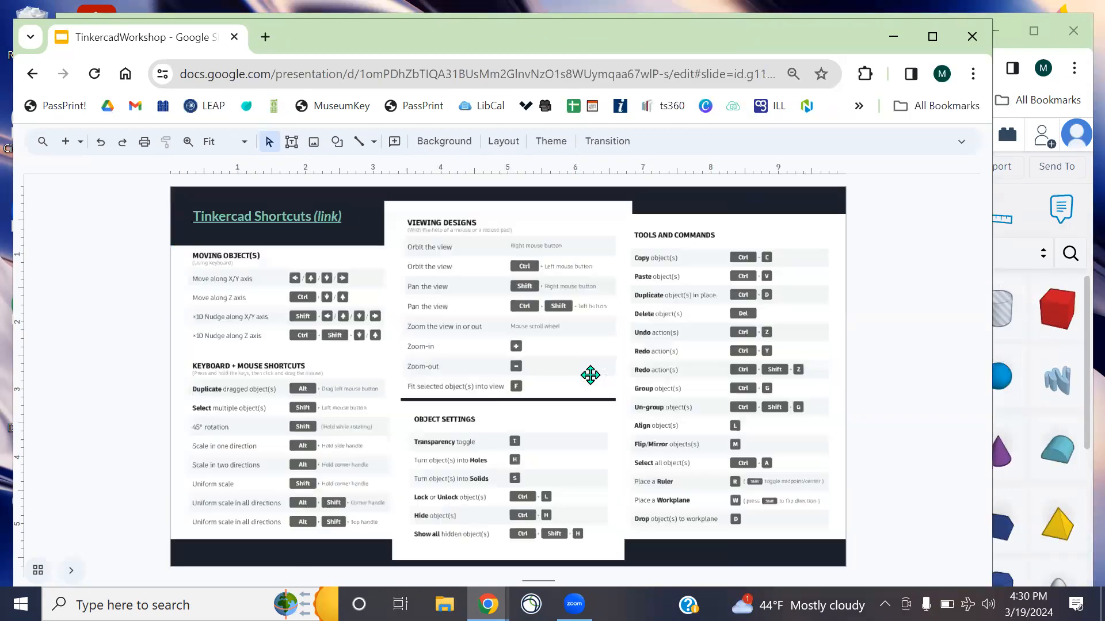
{"action": "scroll", "coordinate": [574, 361], "scroll_direction": "down", "scroll_amount": 3}
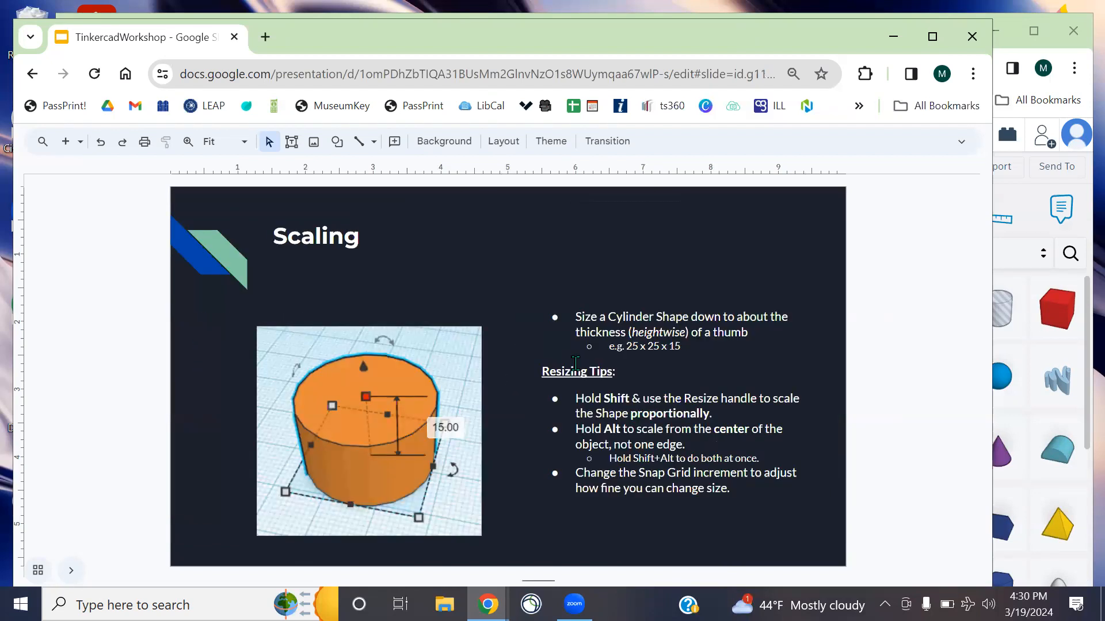
{"action": "scroll", "coordinate": [568, 367], "scroll_direction": "down", "scroll_amount": 1}
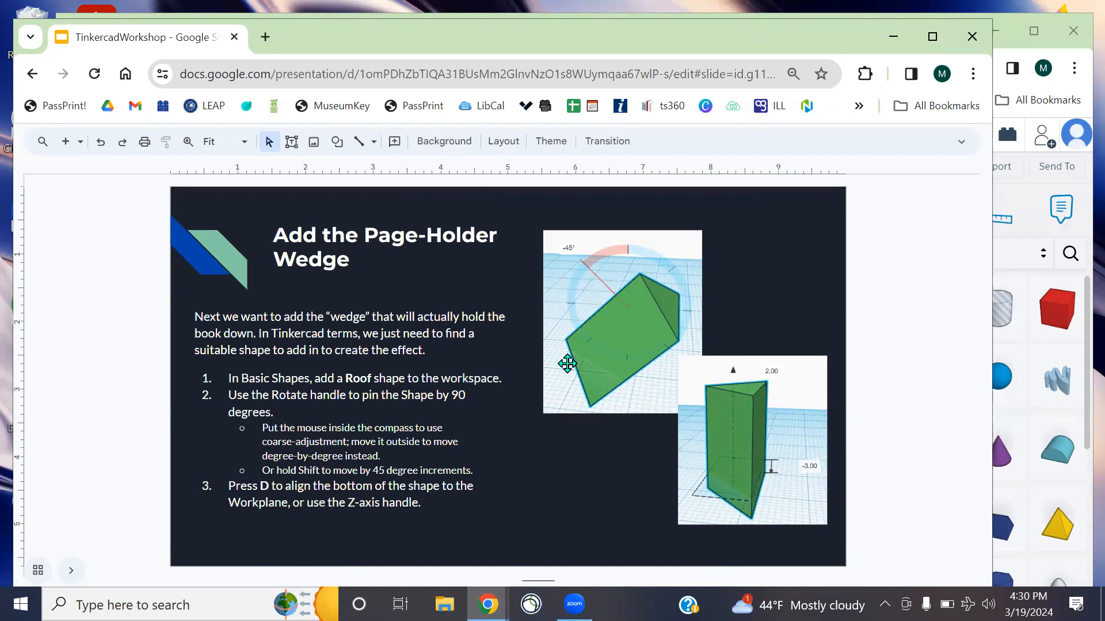
{"action": "scroll", "coordinate": [567, 363], "scroll_direction": "down", "scroll_amount": 1}
{"action": "scroll", "coordinate": [568, 363], "scroll_direction": "down", "scroll_amount": 3}
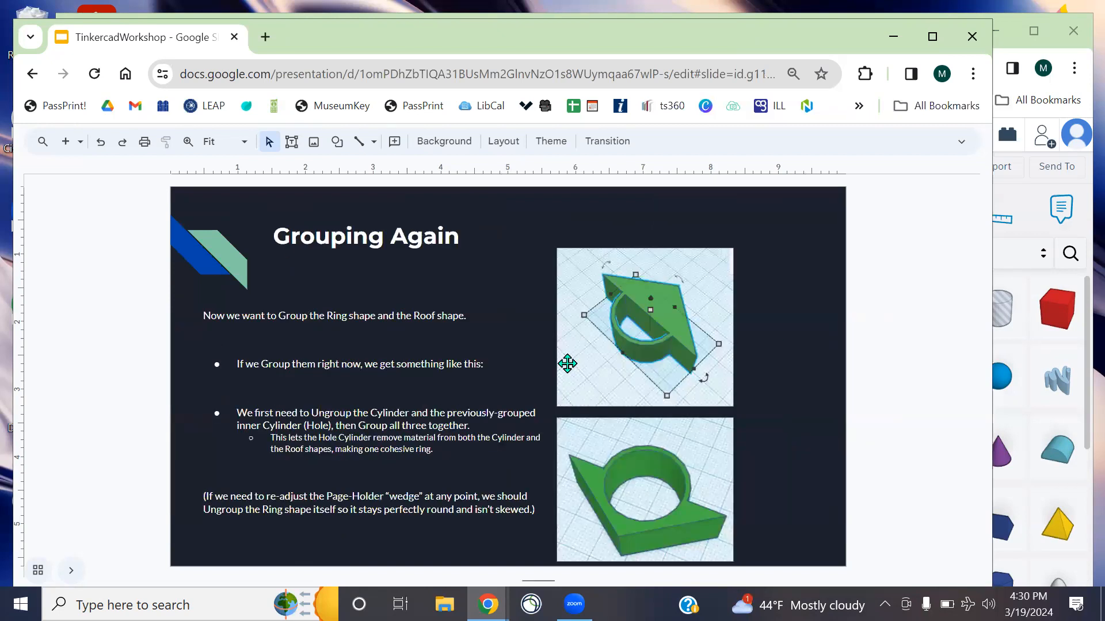
{"action": "scroll", "coordinate": [568, 373], "scroll_direction": "up", "scroll_amount": 1}
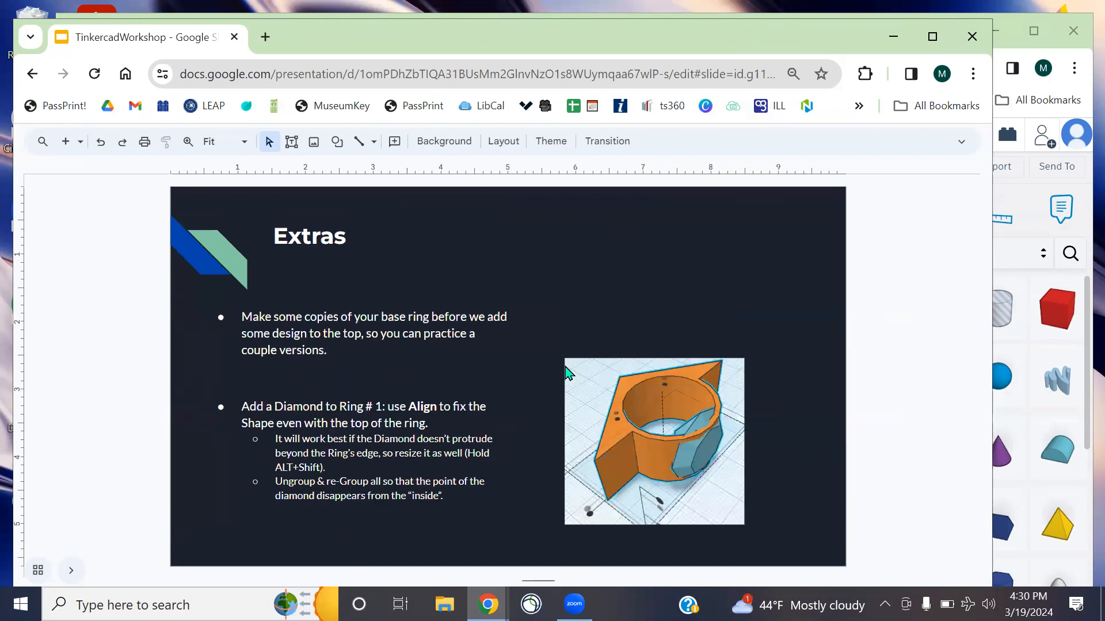
{"action": "scroll", "coordinate": [535, 397], "scroll_direction": "up", "scroll_amount": 3}
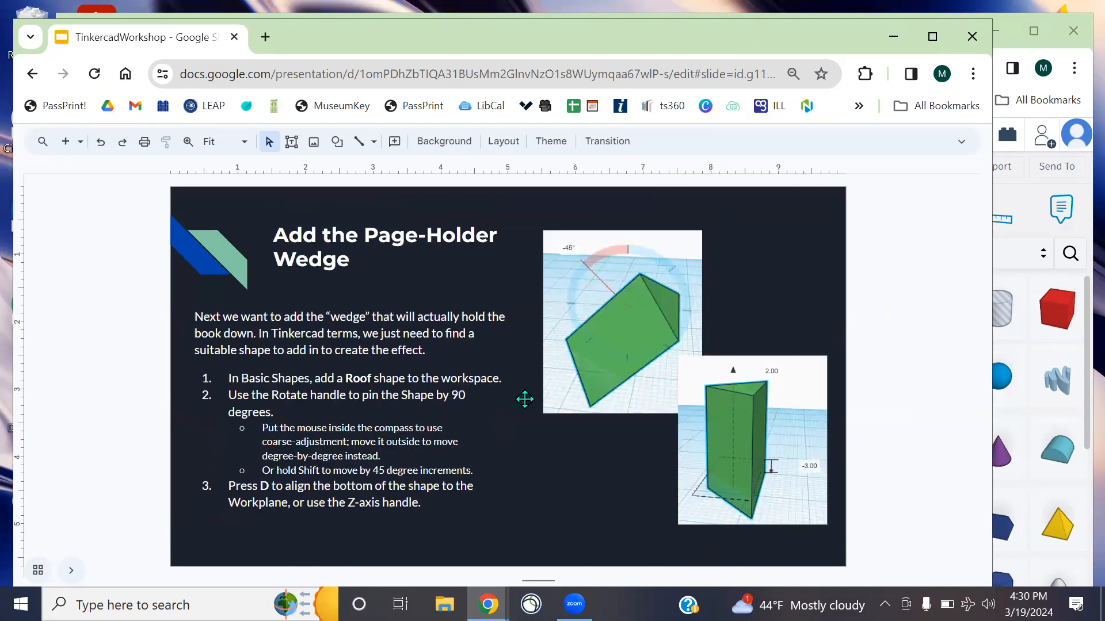
{"action": "scroll", "coordinate": [498, 405], "scroll_direction": "up", "scroll_amount": 4}
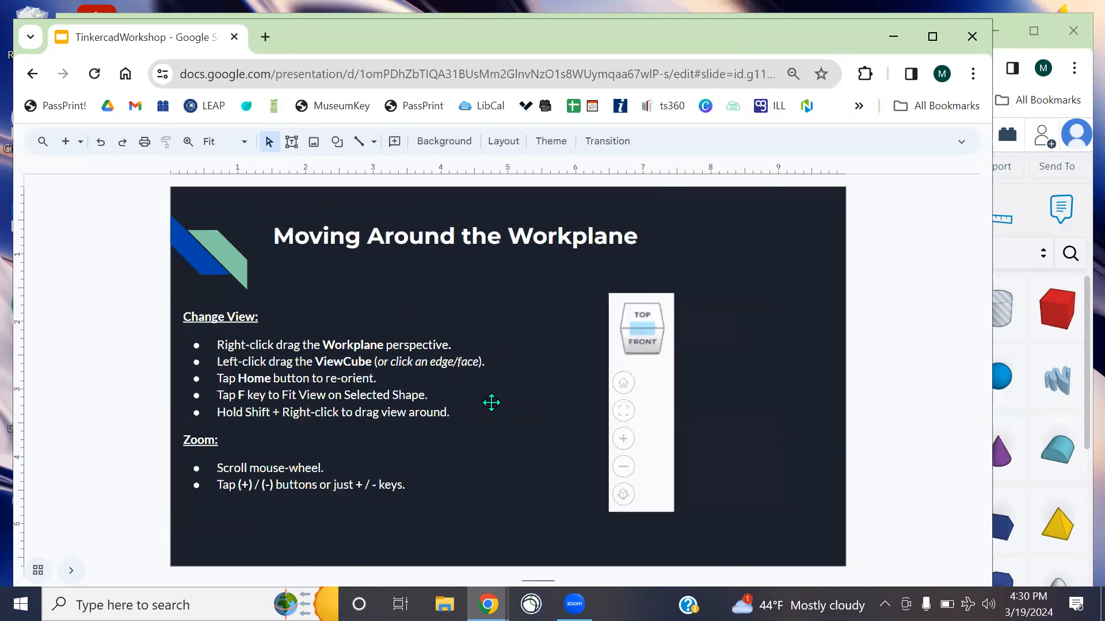
{"action": "scroll", "coordinate": [491, 403], "scroll_direction": "up", "scroll_amount": 1}
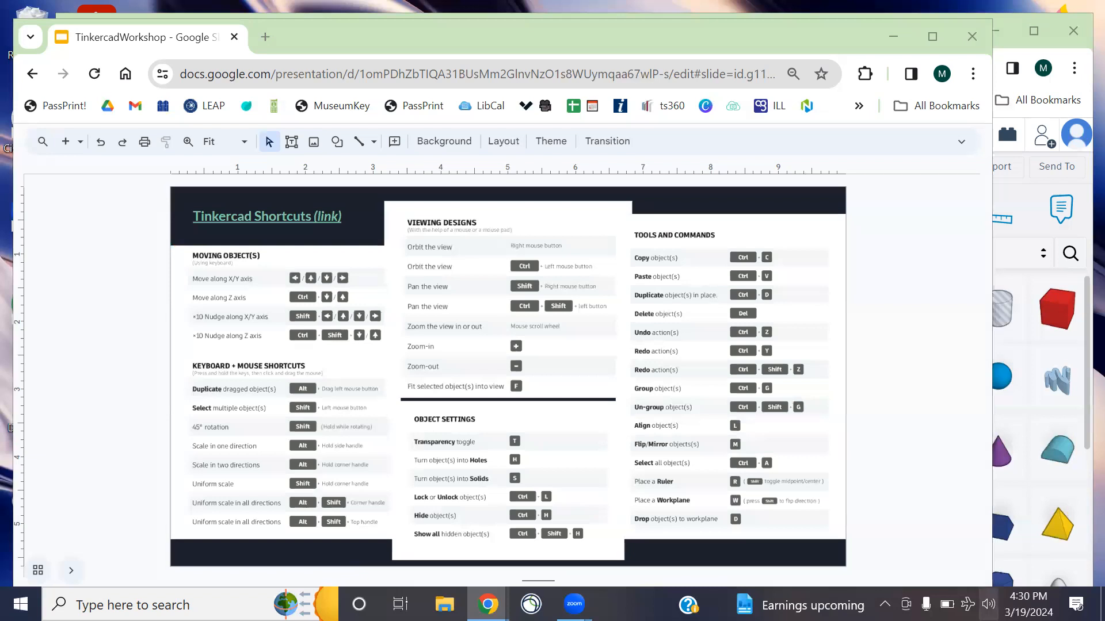
Raise the speaker volume to 99
{"action": "key", "text": "XF86AudioRaiseVolume"}
{"action": "key", "text": "XF86AudioRaiseVolume"}
{"action": "key", "text": "XF86AudioRaiseVolume"}
{"action": "key", "text": "XF86AudioRaiseVolume"}
{"action": "key", "text": "XF86AudioRaiseVolume"}
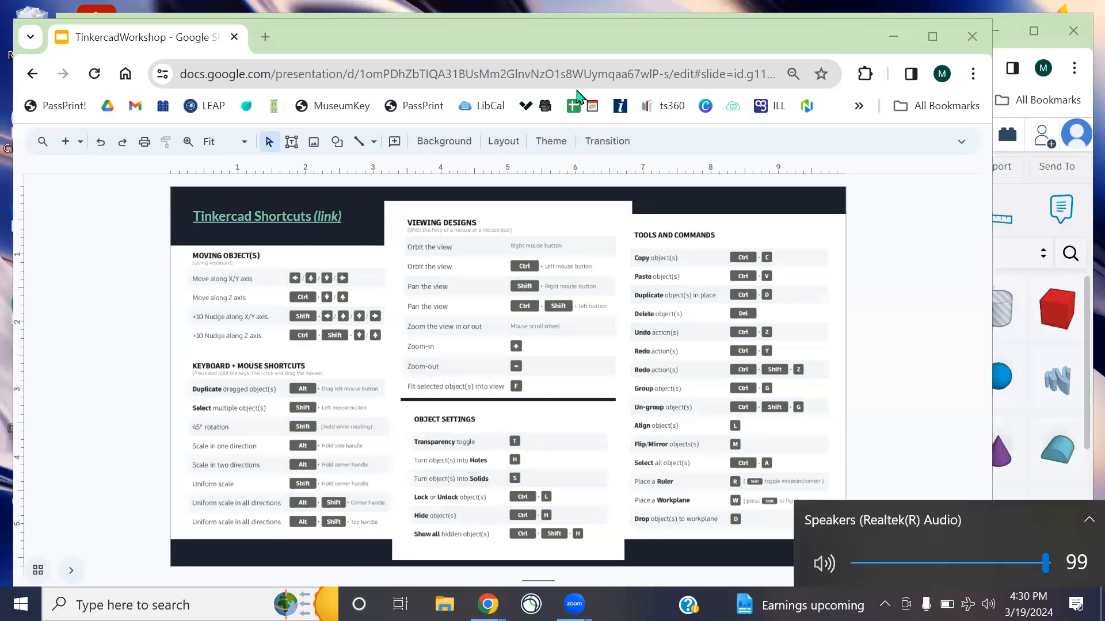
Move the presentation window aside, switch to the orange cup design in Tinkercad, and inspect its ring of holes from several angles
{"action": "left_click_drag", "start_coordinate": [375, 43], "coordinate": [388, 260]}
{"action": "left_click", "coordinate": [370, 32]}
{"action": "left_click", "coordinate": [440, 32]}
{"action": "middle_click_drag", "start_coordinate": [570, 427], "coordinate": [599, 281]}
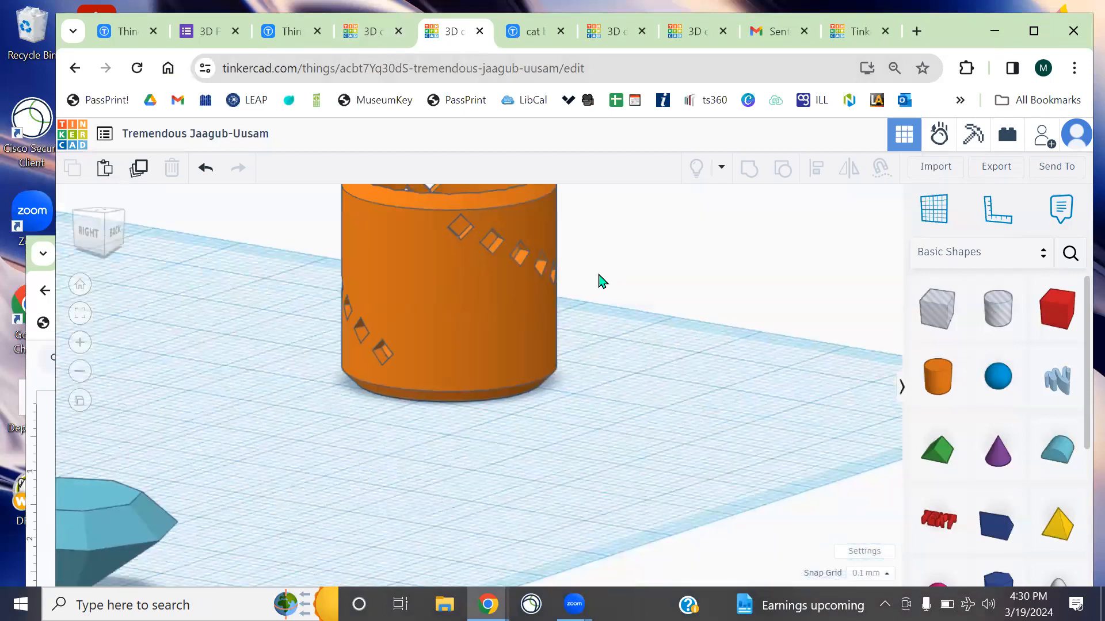
{"action": "right_click_drag", "start_coordinate": [599, 281], "coordinate": [492, 280]}
{"action": "scroll", "coordinate": [685, 260], "scroll_direction": "down", "scroll_amount": 3}
{"action": "right_click_drag", "start_coordinate": [698, 263], "coordinate": [578, 349]}
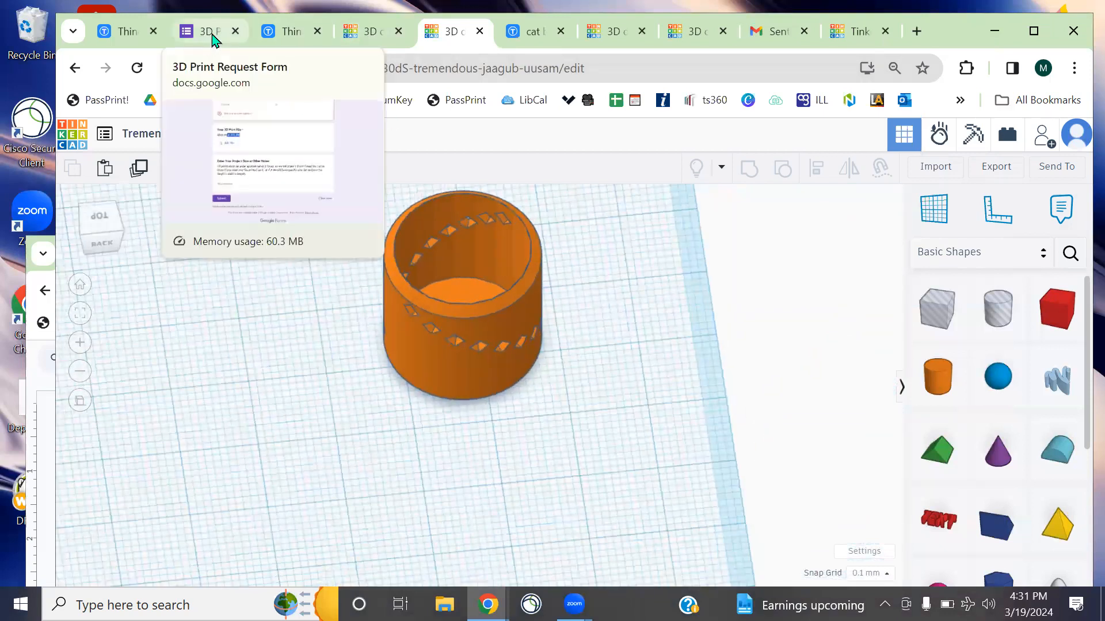
Pass through Thingiverse and the 3D Print Request Form, and bring the presentation forward to show the project photos on slide 4
{"action": "left_click", "coordinate": [286, 39]}
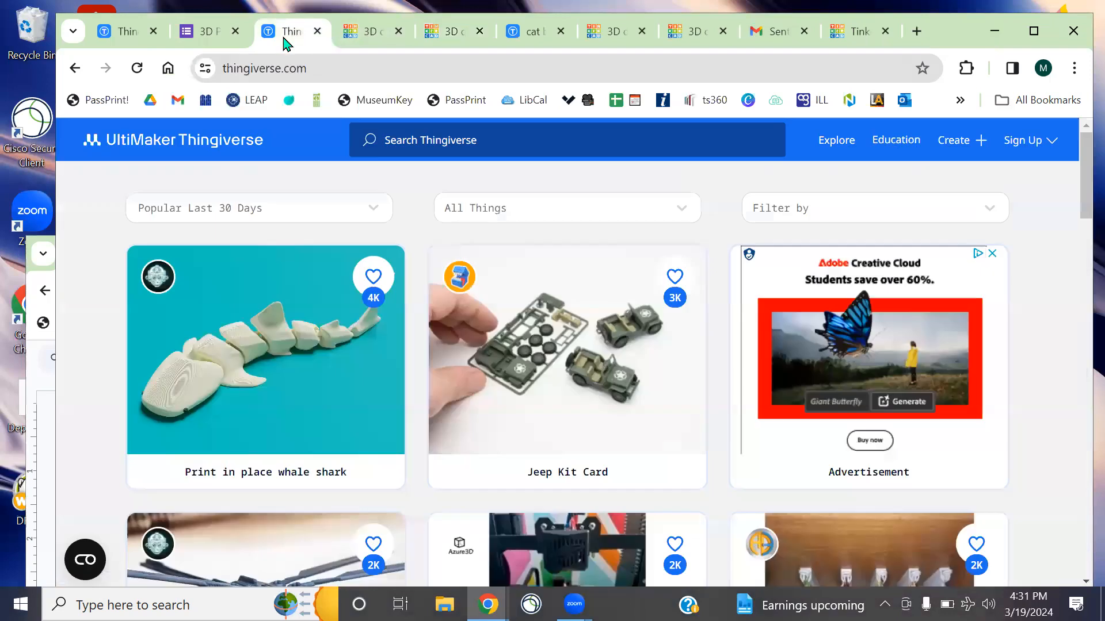
{"action": "left_click", "coordinate": [201, 40]}
{"action": "left_click", "coordinate": [36, 282]}
{"action": "left_click", "coordinate": [35, 286]}
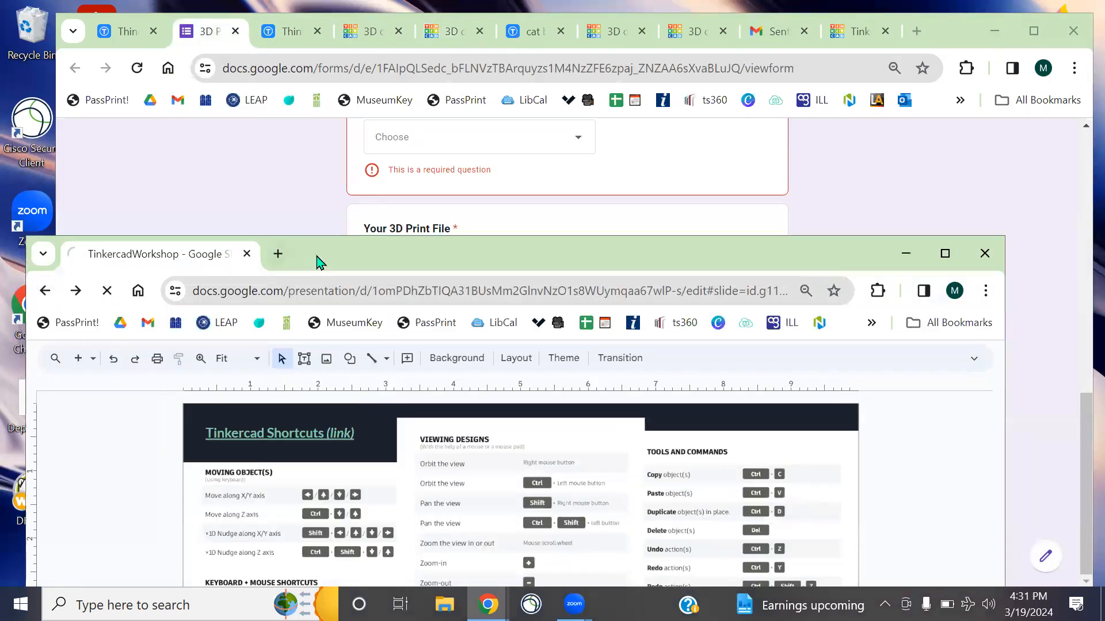
{"action": "left_click_drag", "start_coordinate": [321, 256], "coordinate": [350, 36]}
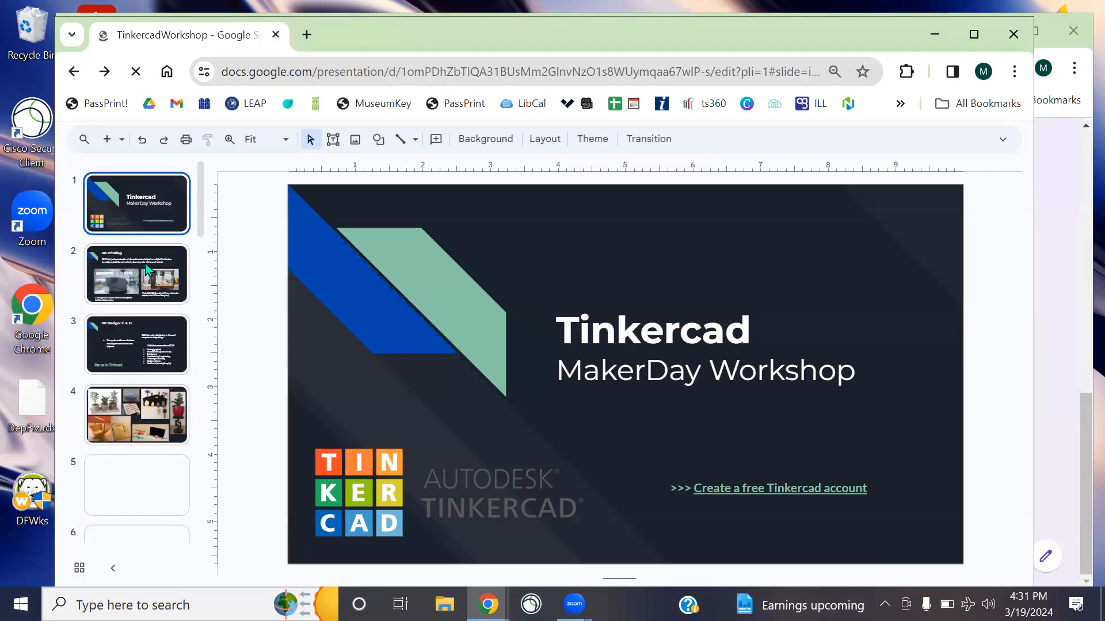
{"action": "left_click", "coordinate": [176, 387]}
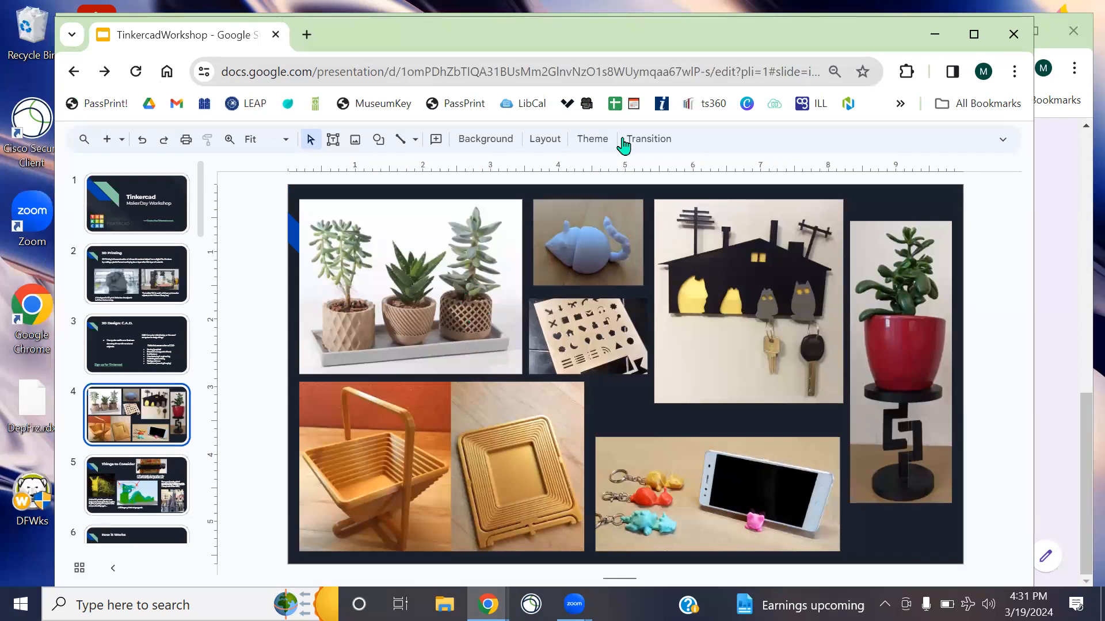
Return to the cup design in Tinkercad and place a duplicate of the cup beside the original
{"action": "left_click_drag", "start_coordinate": [646, 45], "coordinate": [623, 440]}
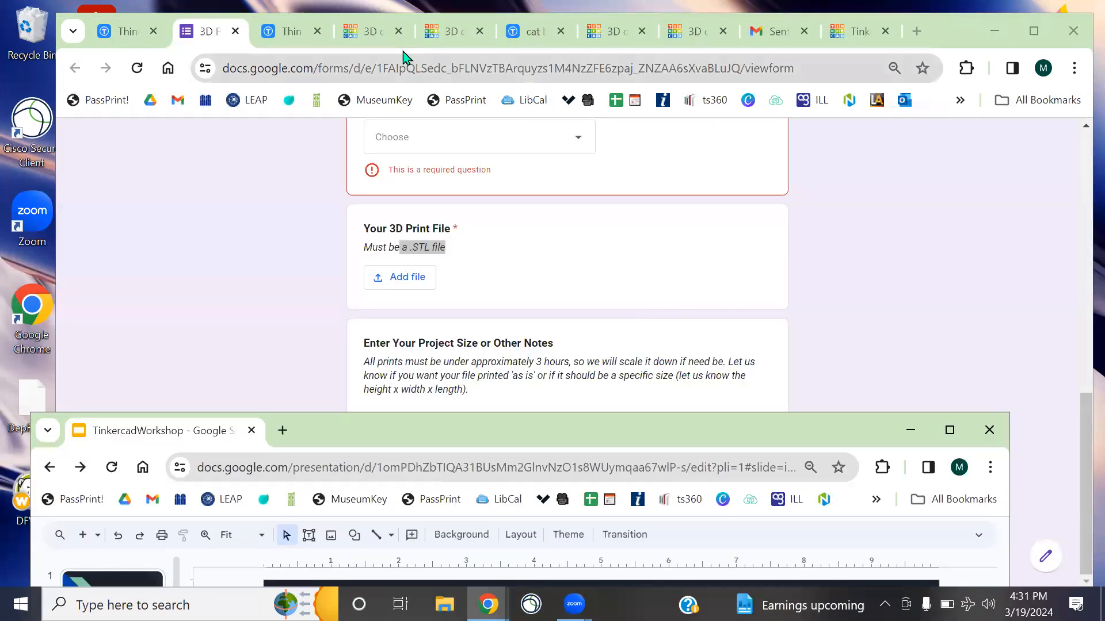
{"action": "left_click", "coordinate": [389, 36]}
{"action": "left_click", "coordinate": [461, 37]}
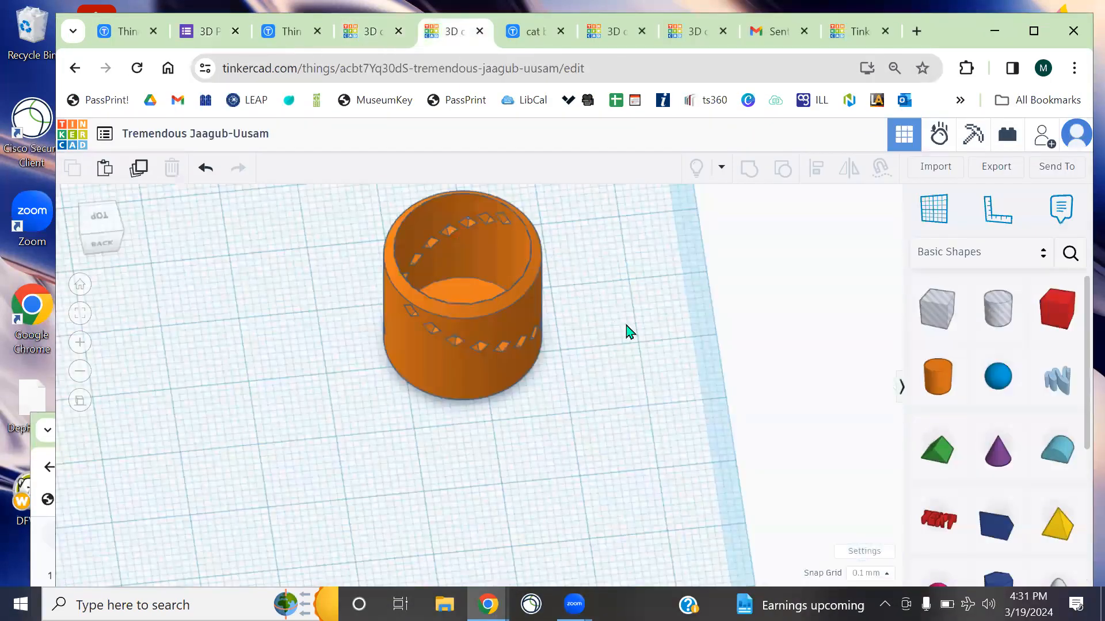
{"action": "right_click_drag", "start_coordinate": [633, 303], "coordinate": [563, 378]}
{"action": "left_click", "coordinate": [563, 379]}
{"action": "left_click_drag", "start_coordinate": [541, 351], "coordinate": [320, 350], "text": "alt"}
{"action": "left_click", "coordinate": [320, 357]}
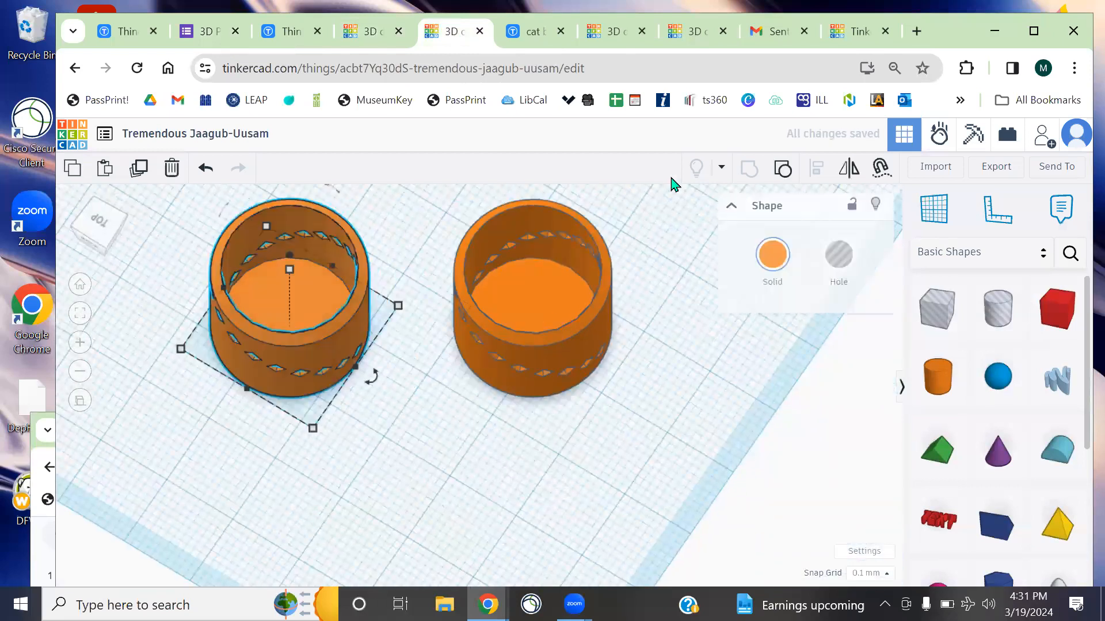
Ungroup the duplicated cup to expose its hole bars, try deleting some of the released shapes, and undo the deletion
{"action": "left_click", "coordinate": [781, 168]}
{"action": "left_click", "coordinate": [518, 445]}
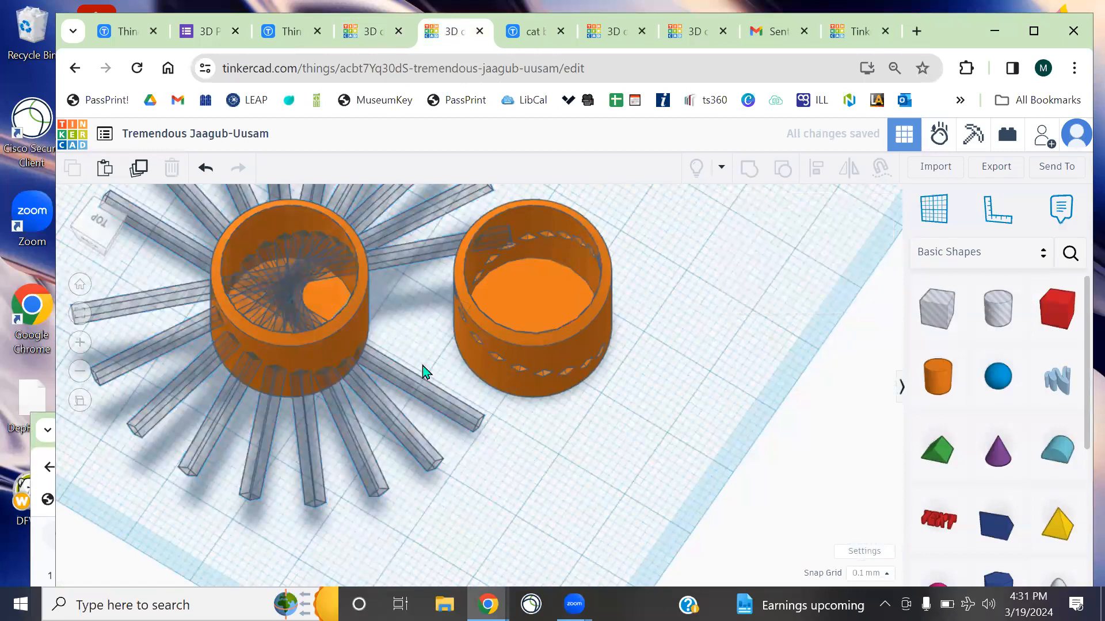
{"action": "left_click", "coordinate": [352, 495]}
{"action": "key", "text": "Delete"}
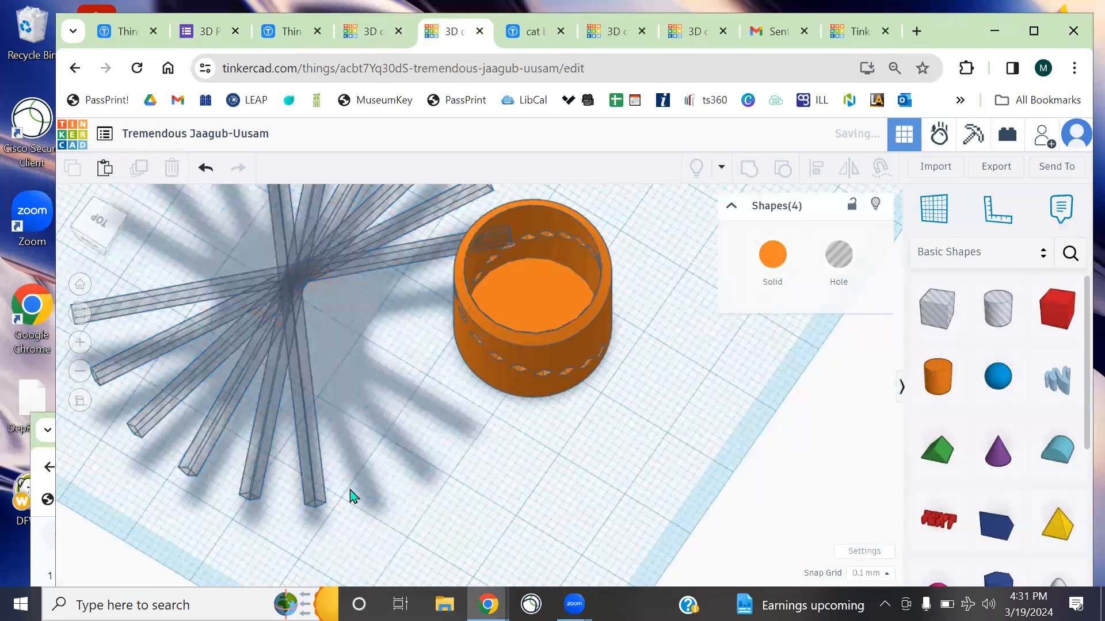
{"action": "key", "text": "ctrl+z"}
{"action": "right_click_drag", "start_coordinate": [510, 481], "coordinate": [582, 437]}
{"action": "middle_click_drag", "start_coordinate": [582, 438], "coordinate": [594, 423]}
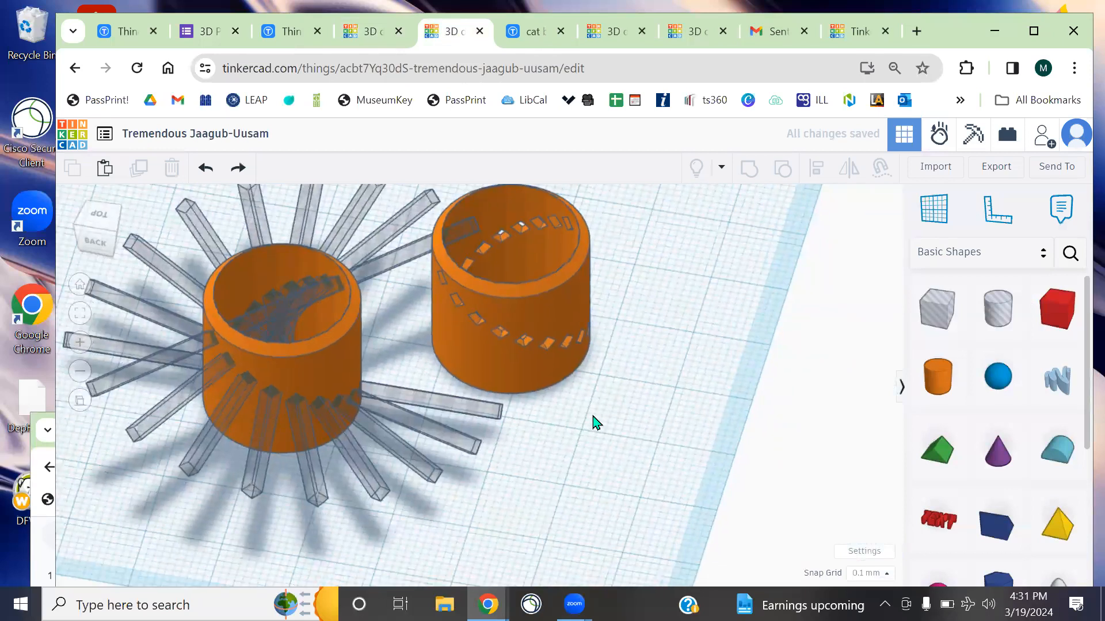
Try shortening one of the box-shaped hole bars to end at the cup's wall, and undo the change
{"action": "right_click_drag", "start_coordinate": [636, 382], "coordinate": [596, 435]}
{"action": "left_click", "coordinate": [157, 358]}
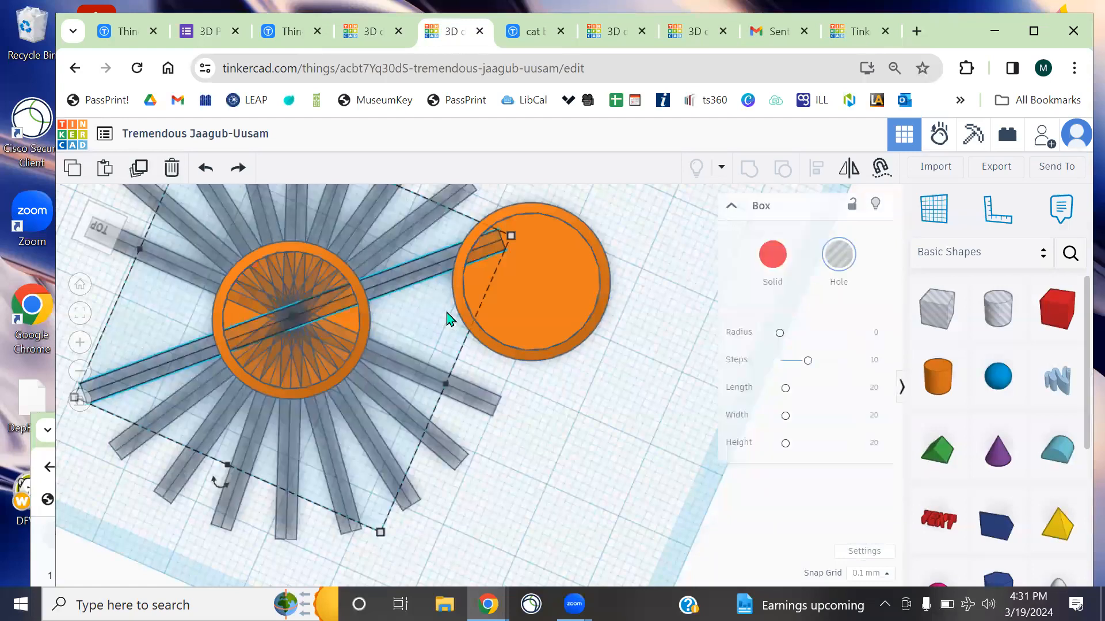
{"action": "left_click_drag", "start_coordinate": [236, 326], "coordinate": [220, 336]}
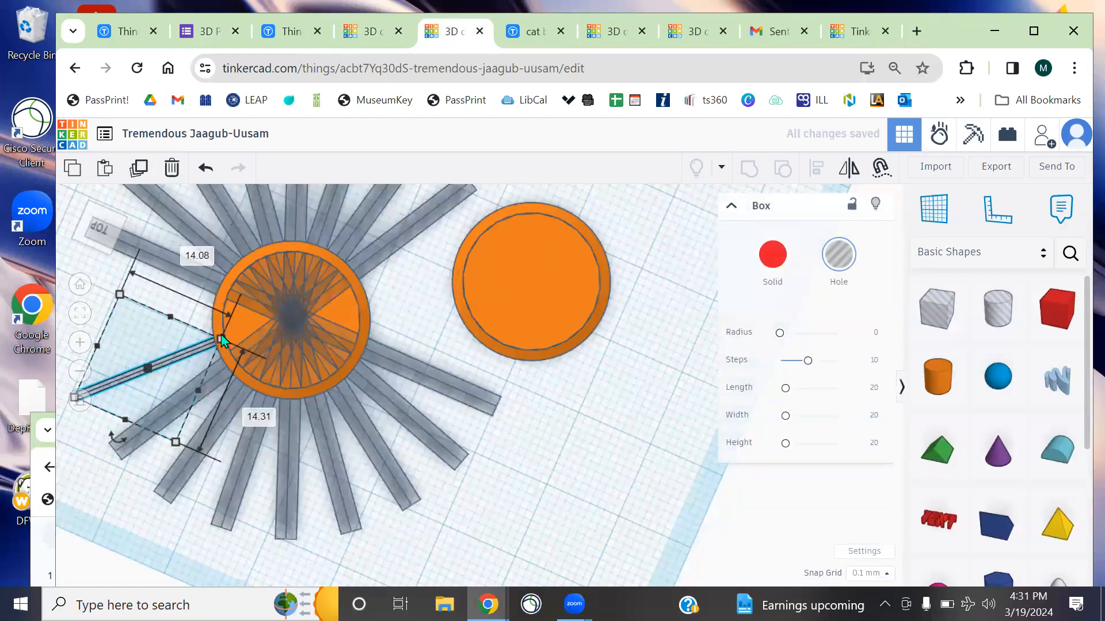
{"action": "left_click", "coordinate": [508, 395]}
{"action": "key", "text": "ctrl+z"}
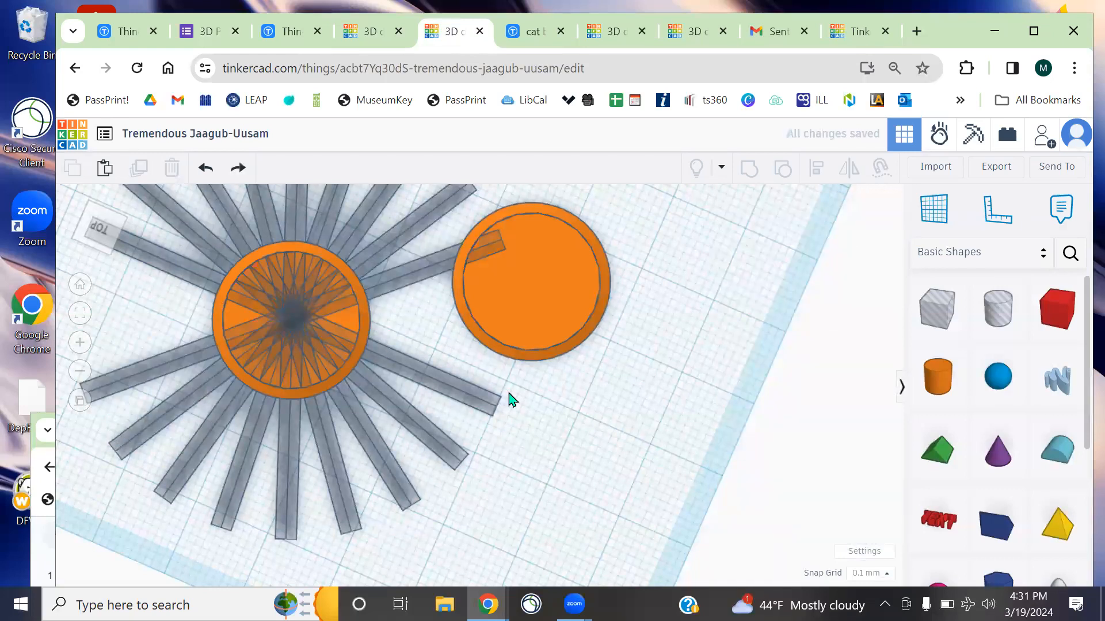
Undo the ungrouping and duplication so only the original cup remains
{"action": "key", "text": "ctrl+z"}
{"action": "key", "text": "ctrl+z"}
{"action": "right_click_drag", "start_coordinate": [701, 287], "coordinate": [627, 253]}
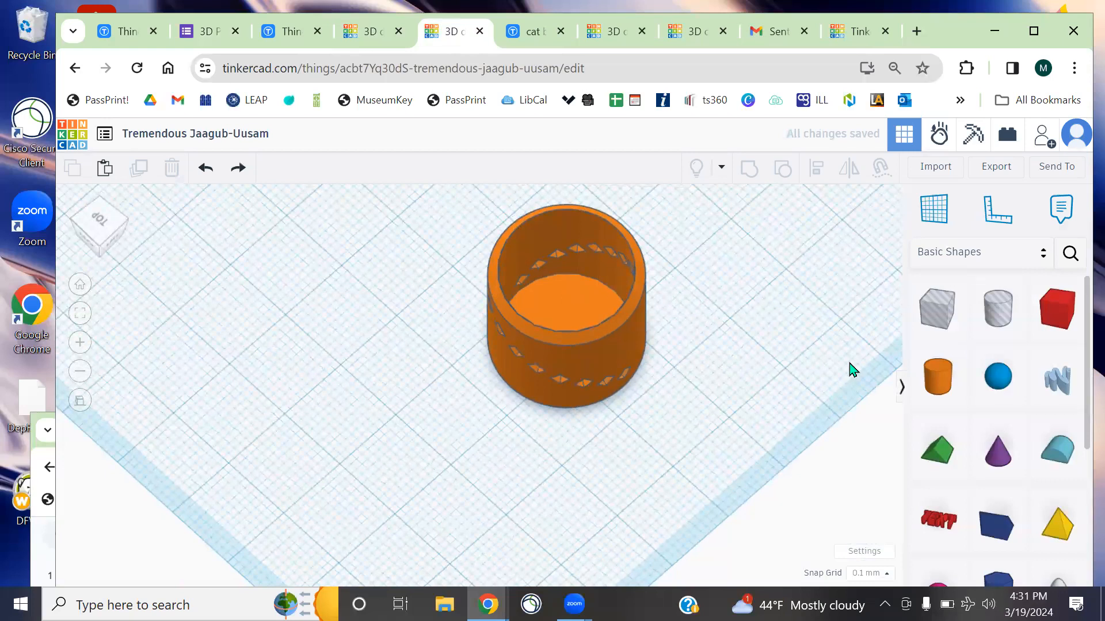
Place a solid cylinder on top of the cup, remove it again, and view the cup's hole pattern up close
{"action": "left_click_drag", "start_coordinate": [938, 377], "coordinate": [566, 324]}
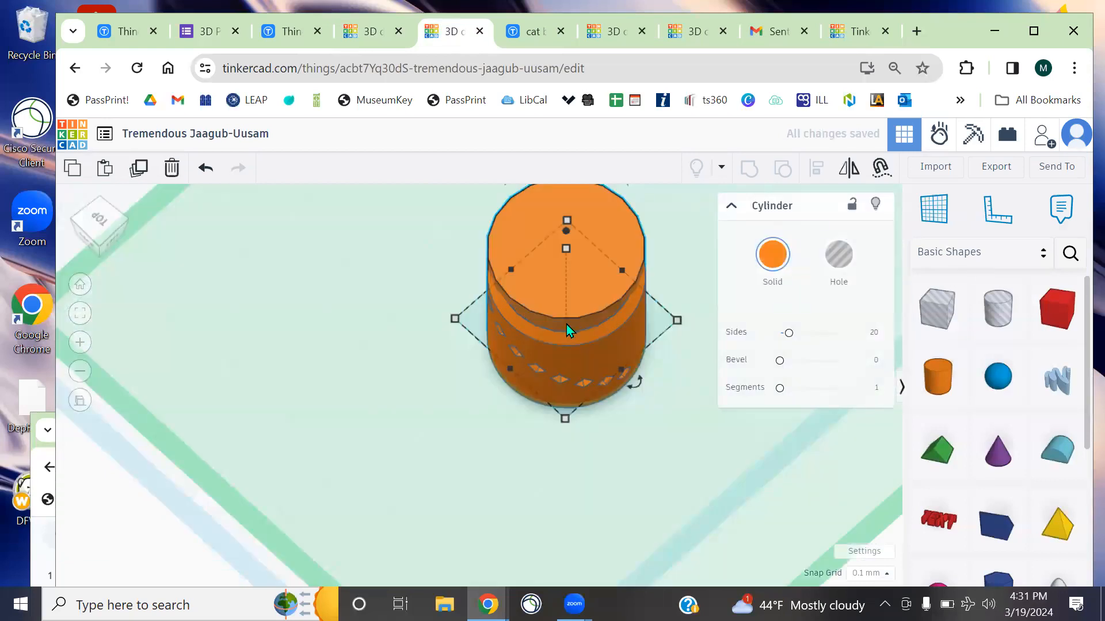
{"action": "left_click", "coordinate": [398, 324]}
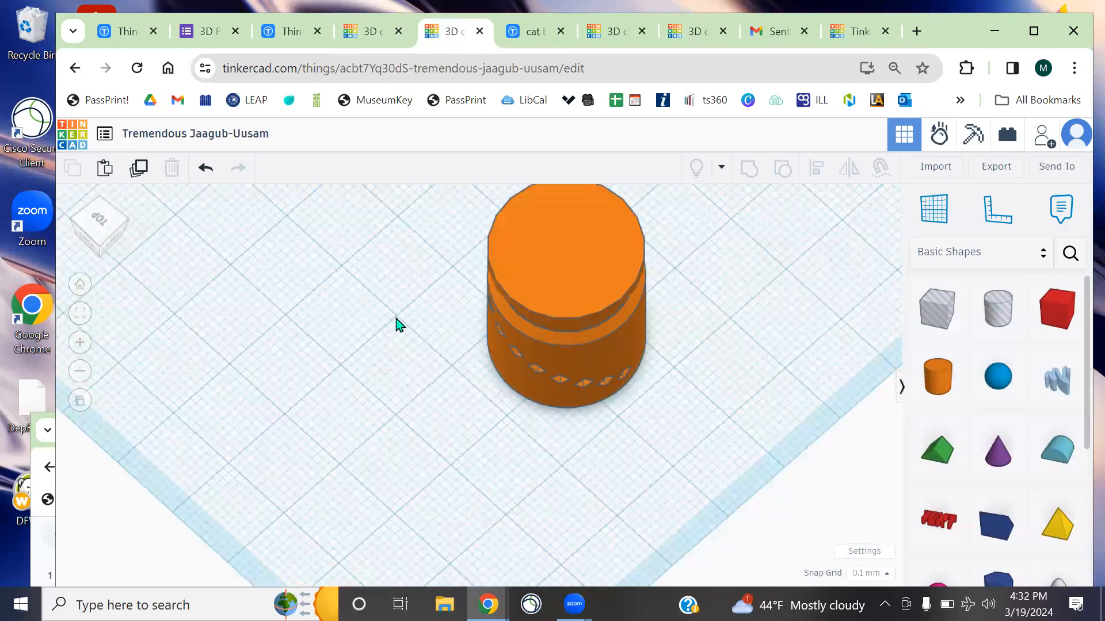
{"action": "left_click_drag", "start_coordinate": [604, 288], "coordinate": [395, 282]}
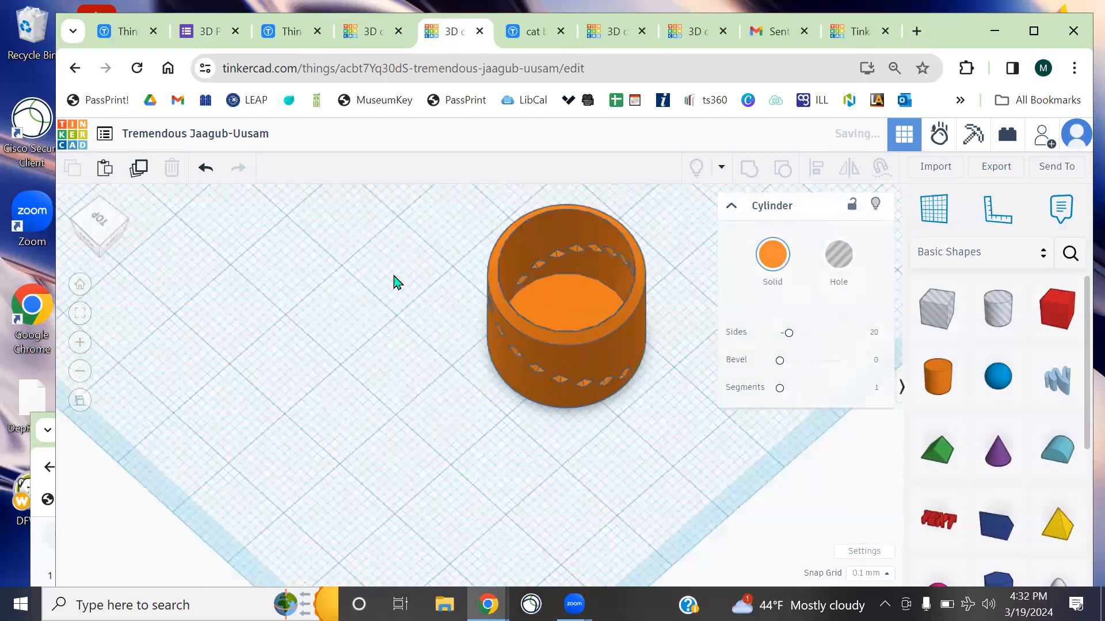
{"action": "left_click", "coordinate": [395, 282]}
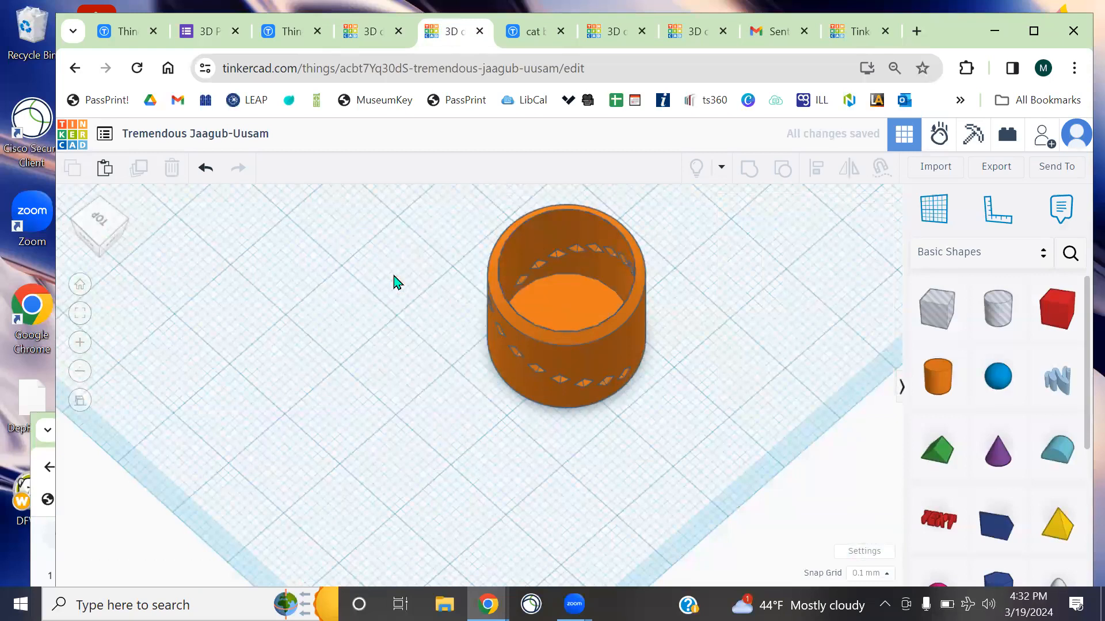
{"action": "right_click_drag", "start_coordinate": [666, 326], "coordinate": [641, 337]}
{"action": "scroll", "coordinate": [715, 271], "scroll_direction": "up", "scroll_amount": 2}
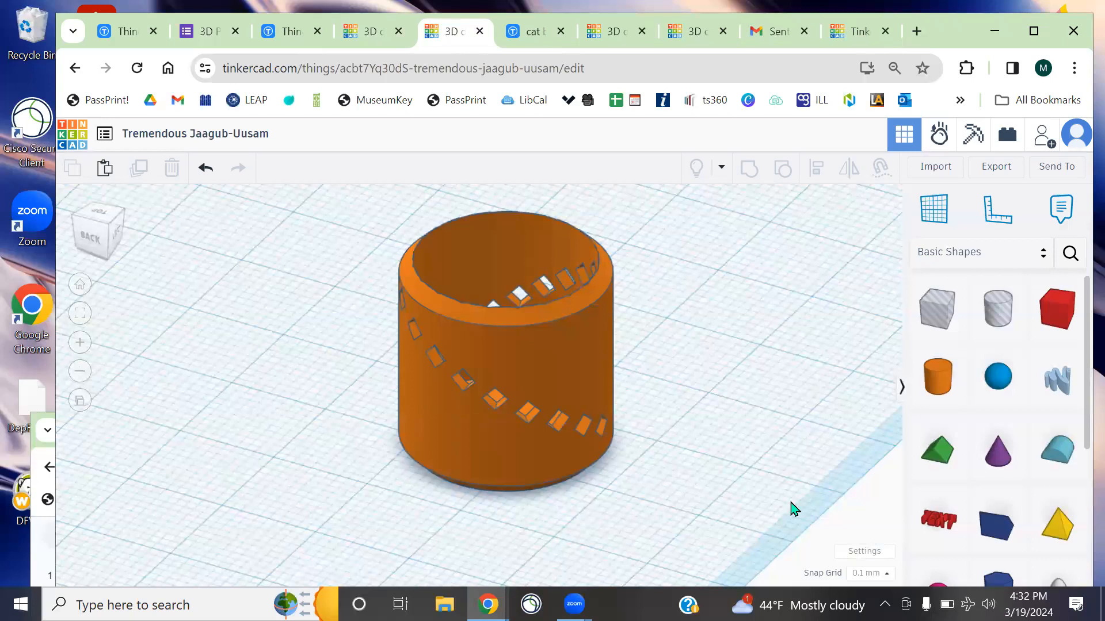
Switch to Thingiverse, bring up the presentation's project photos, and go back to the Thingiverse page
{"action": "left_click", "coordinate": [268, 35]}
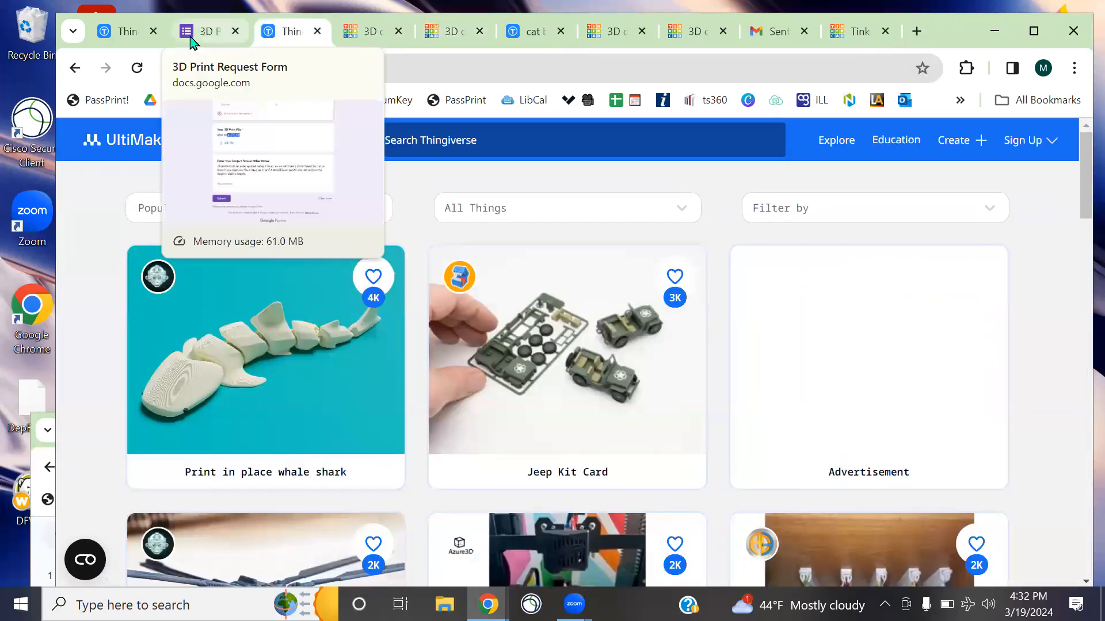
{"action": "left_click", "coordinate": [39, 533]}
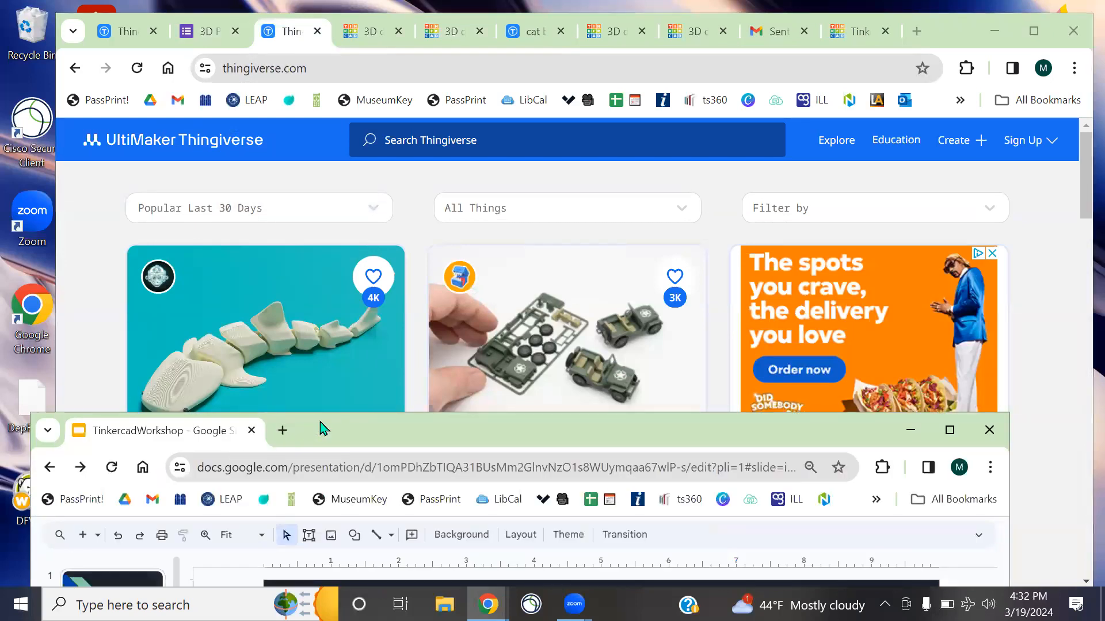
{"action": "left_click_drag", "start_coordinate": [320, 429], "coordinate": [347, 18]}
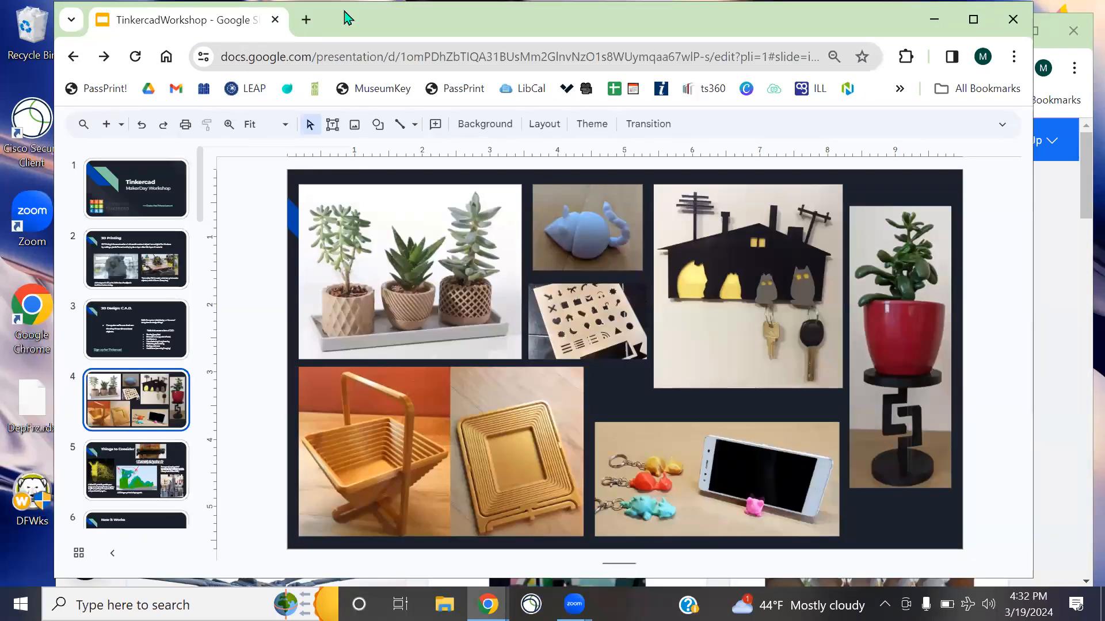
{"action": "left_click", "coordinate": [1051, 209]}
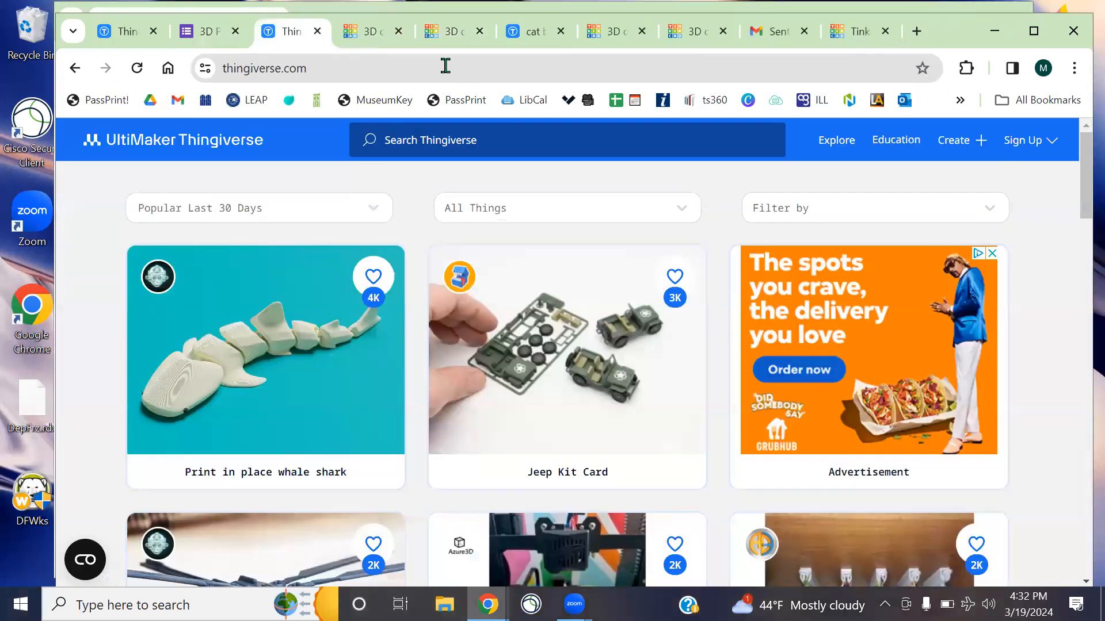
Return to the cup design, select the cup, and examine its holes and shape from another side
{"action": "left_click", "coordinate": [449, 32]}
{"action": "right_click_drag", "start_coordinate": [666, 353], "coordinate": [483, 340]}
{"action": "left_click", "coordinate": [484, 340]}
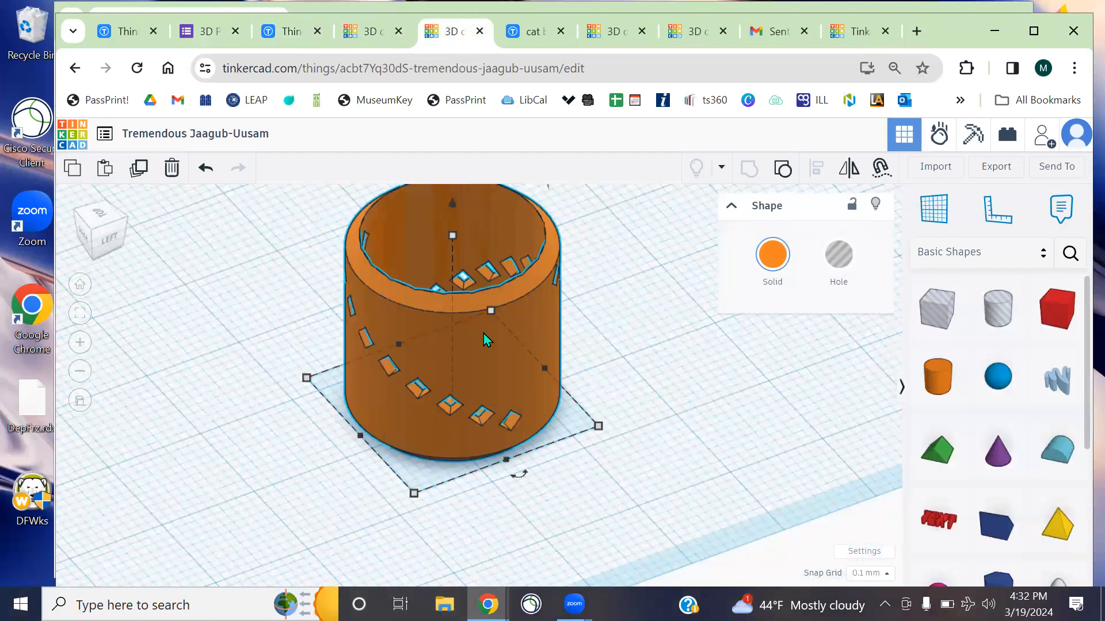
{"action": "middle_click_drag", "start_coordinate": [696, 339], "coordinate": [624, 367]}
{"action": "scroll", "coordinate": [545, 289], "scroll_direction": "down", "scroll_amount": 1}
{"action": "scroll", "coordinate": [545, 289], "scroll_direction": "down", "scroll_amount": 2}
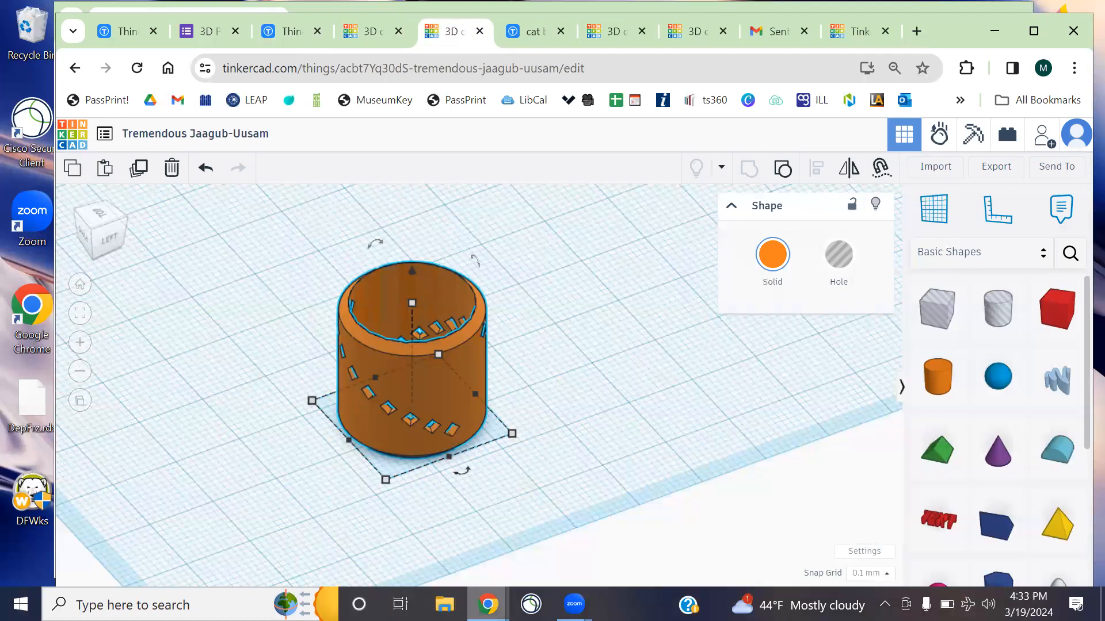
Switch to the TinkercadWorkshop presentation window with the project photos
{"action": "left_click", "coordinate": [488, 604]}
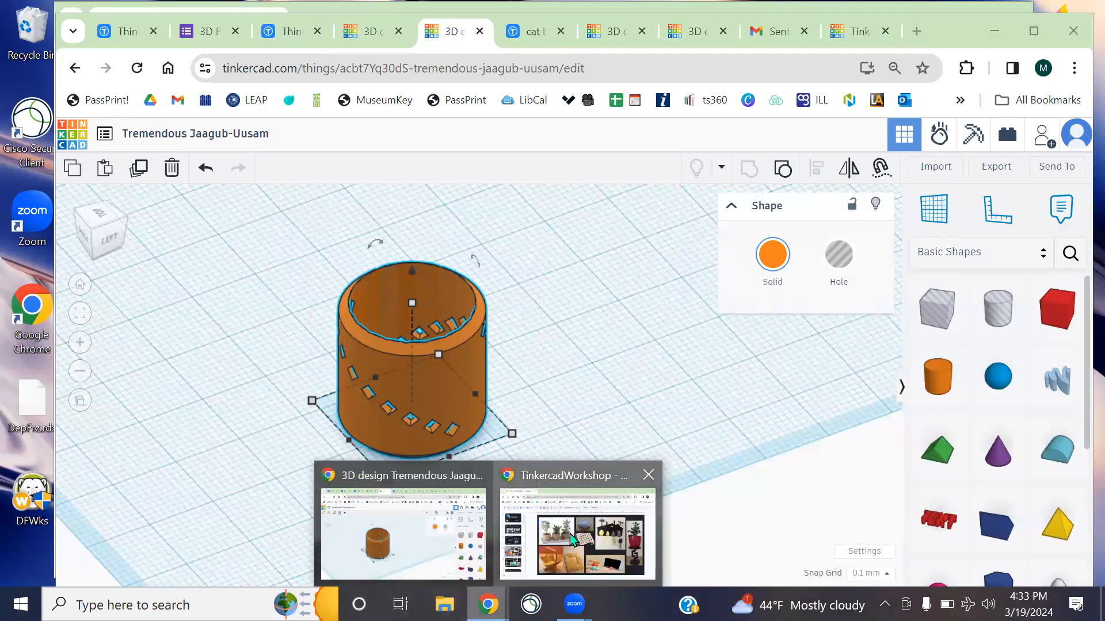
{"action": "left_click", "coordinate": [572, 539]}
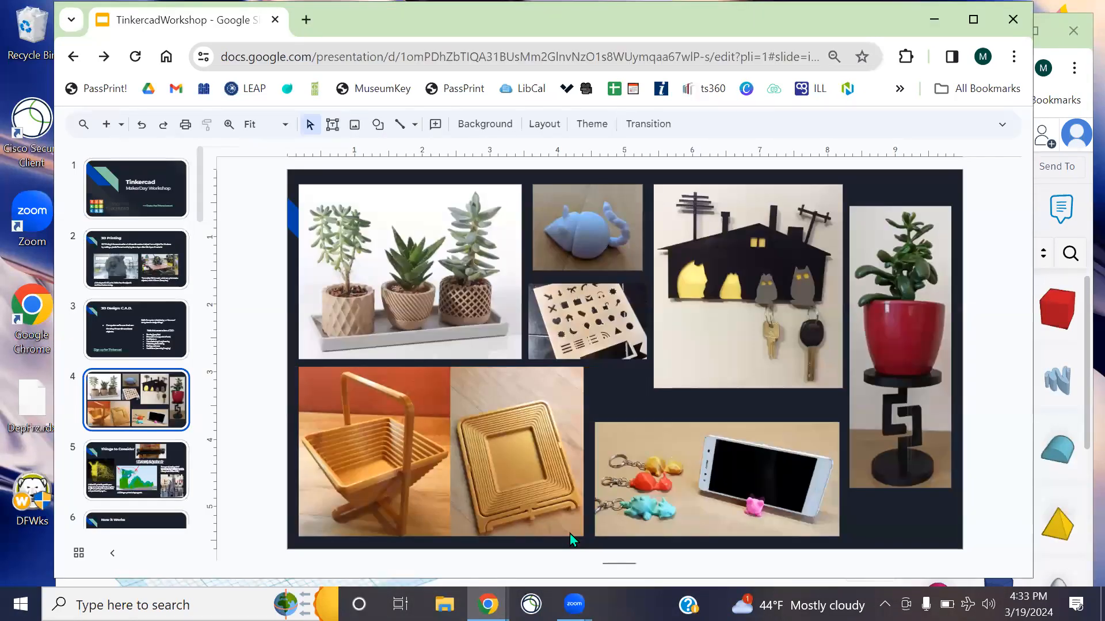